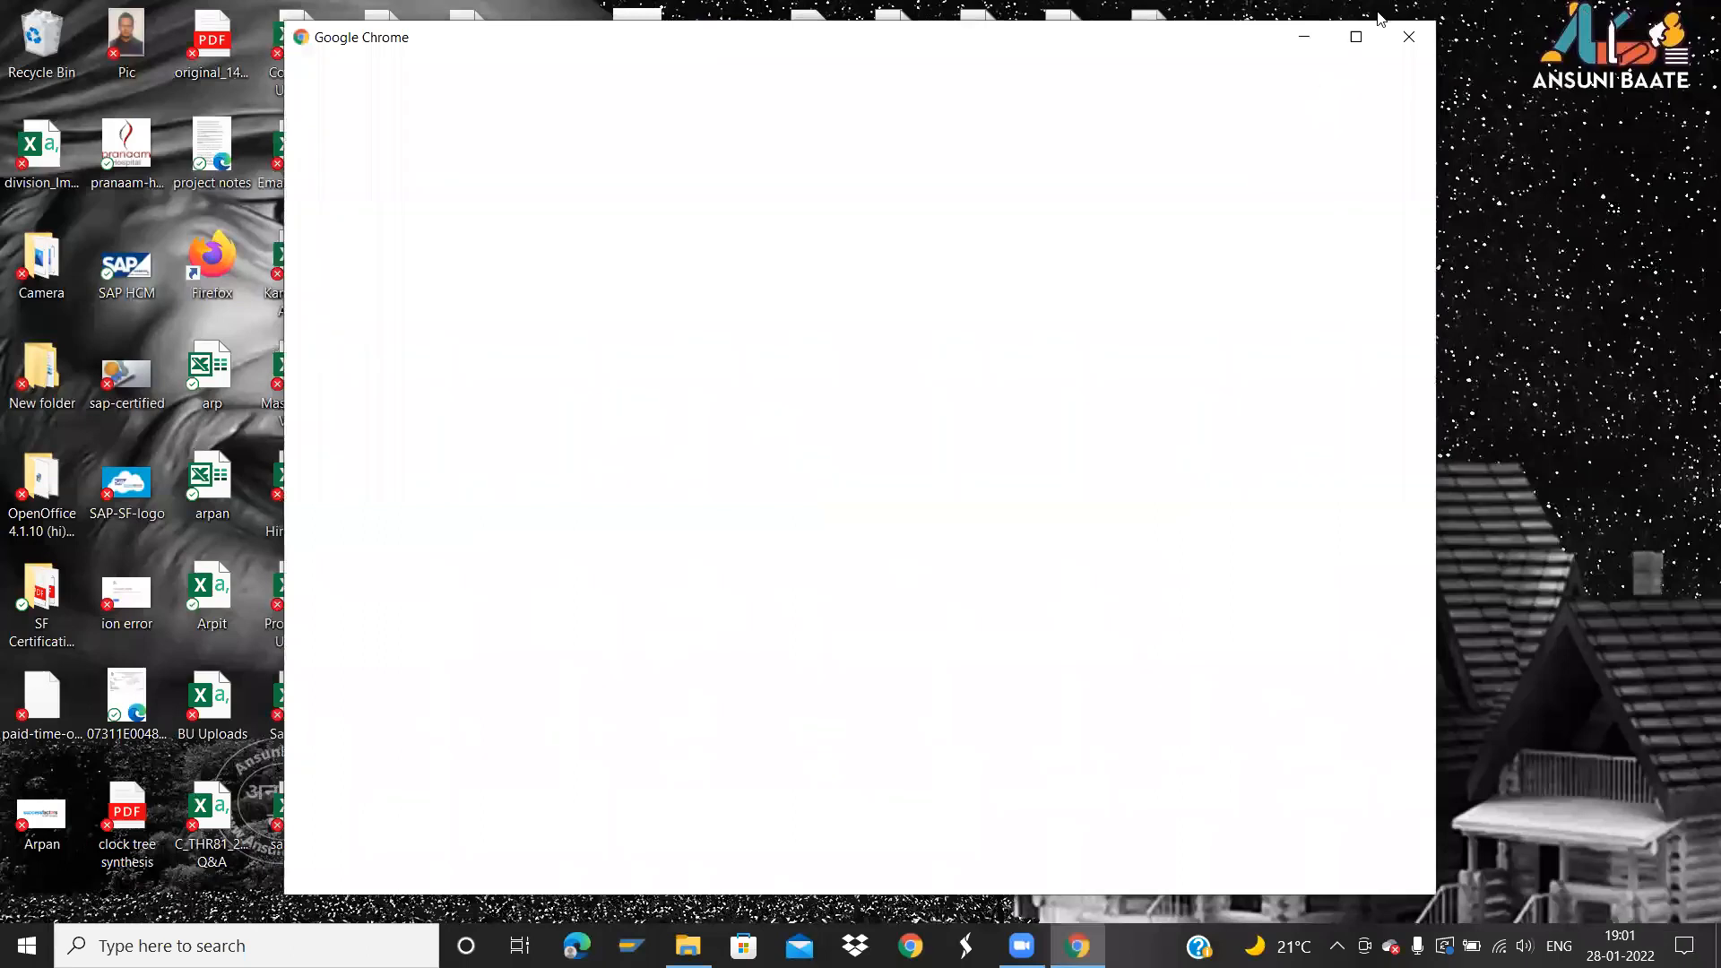
- Maximize Chrome, open the bookmarked "Login - SAP SuccessFactors - New" page and log in with the saved credentials
left_click(1356, 36)
left_click(884, 556)
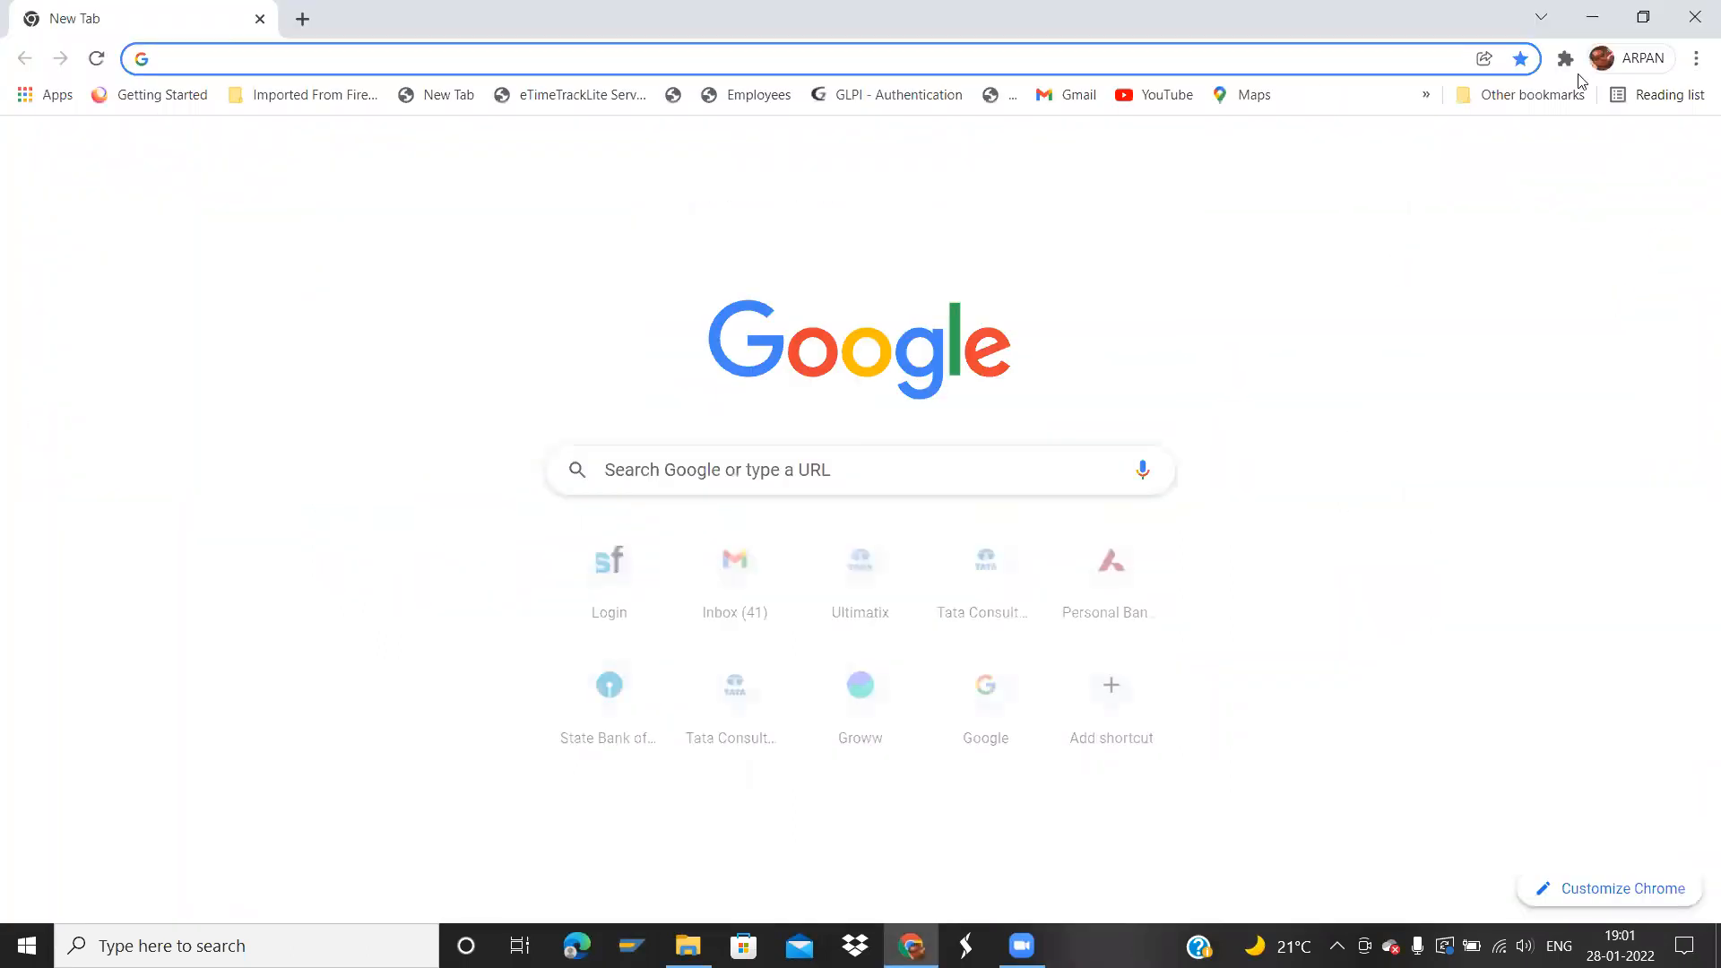
left_click(1521, 95)
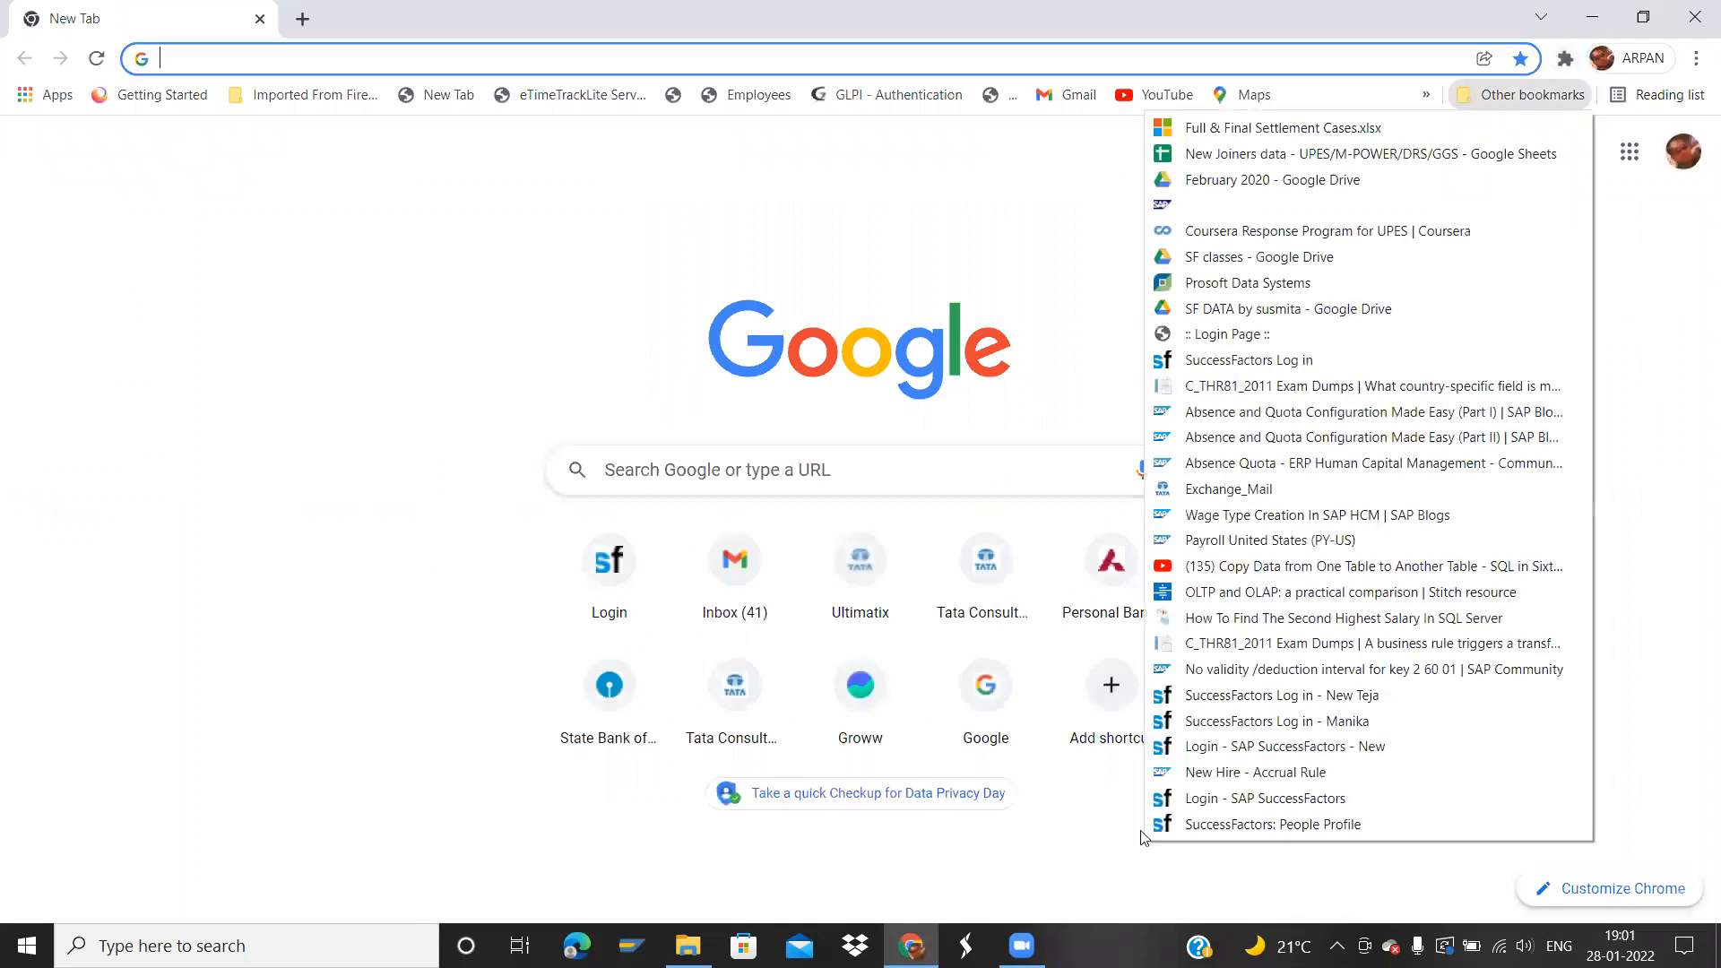
left_click(1259, 748)
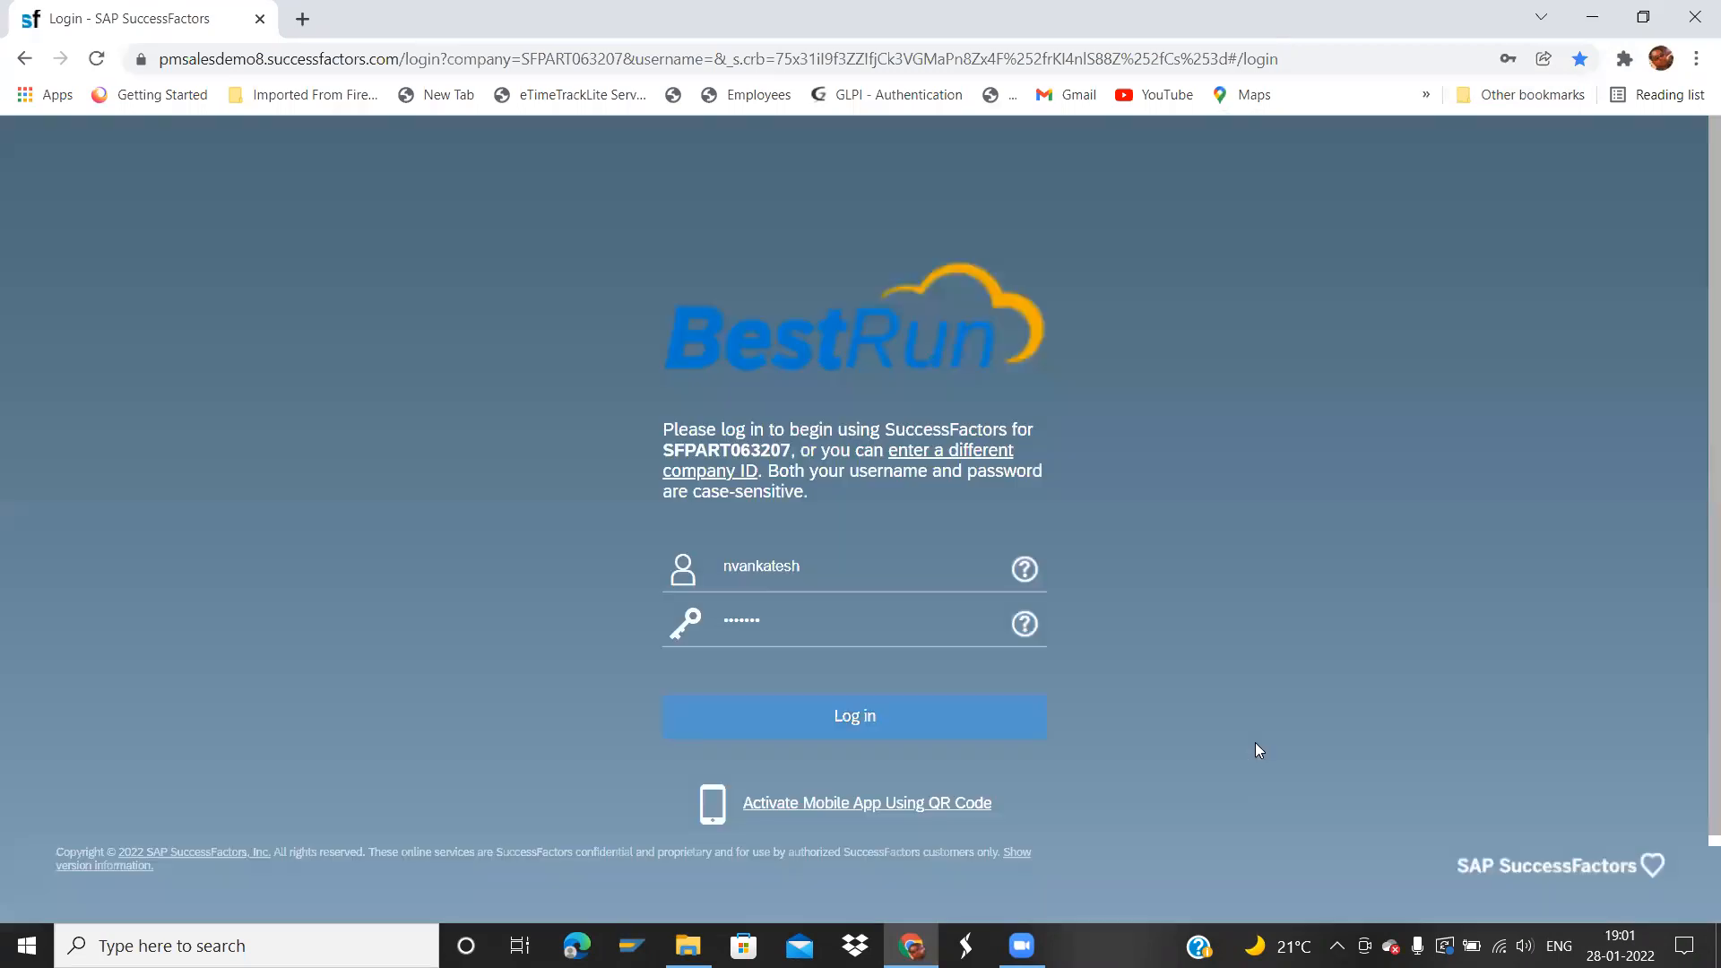
left_click(934, 728)
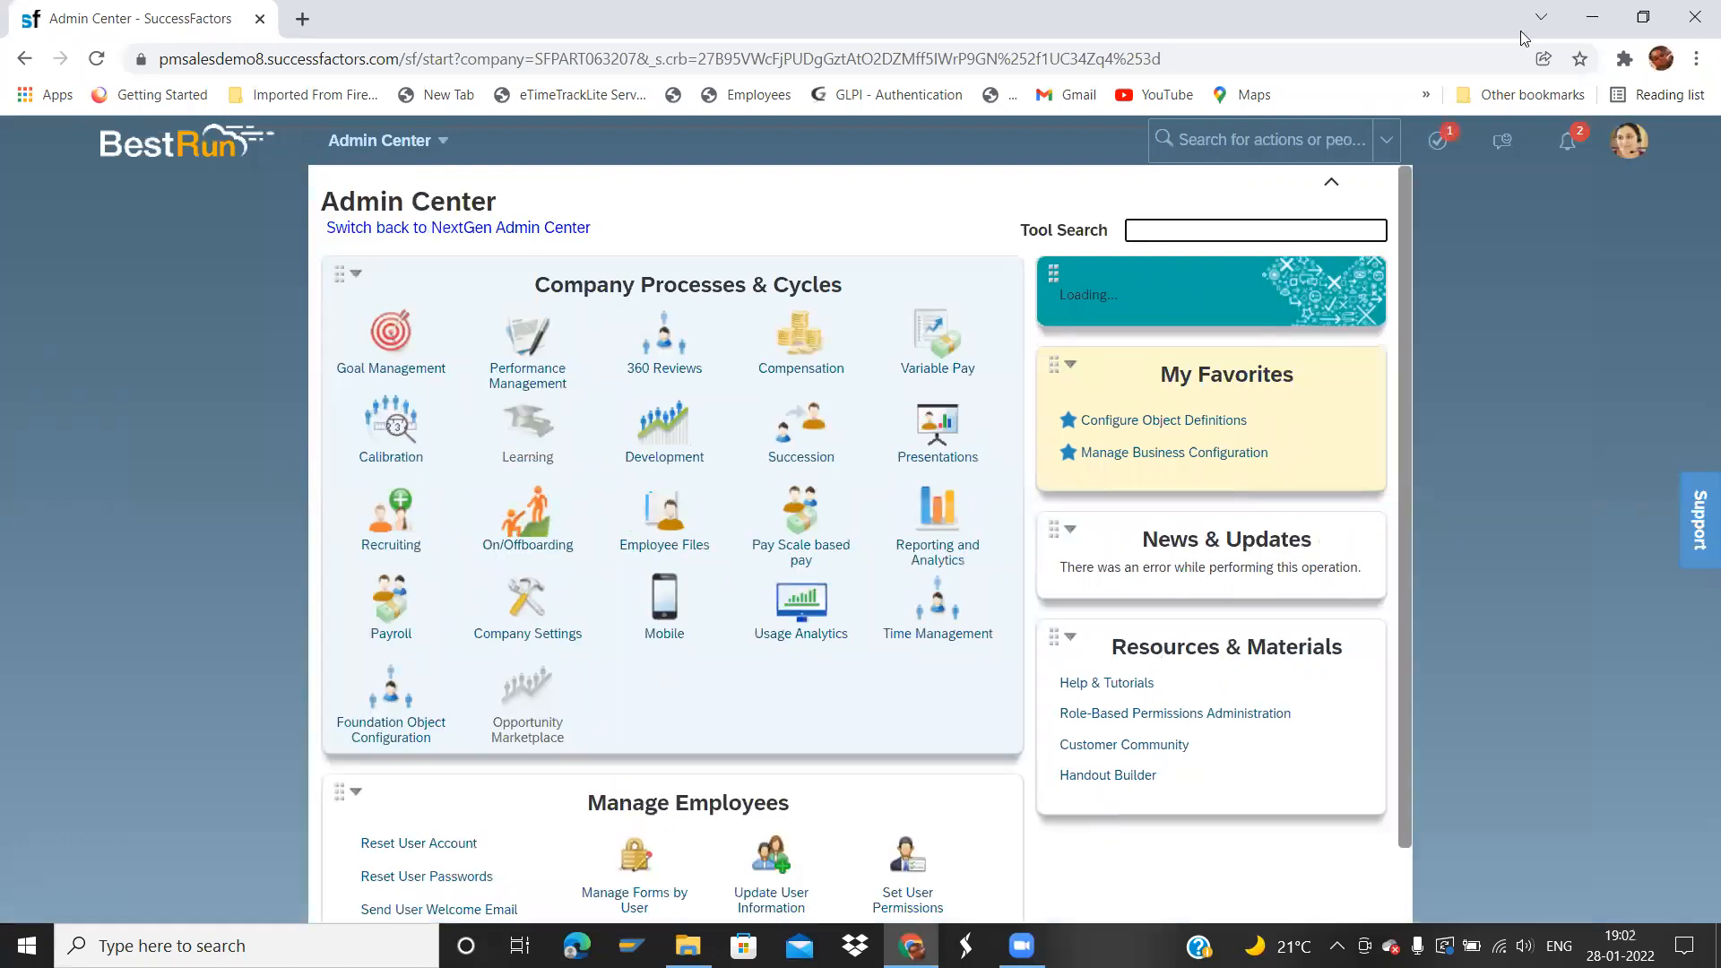
left_click(1289, 140)
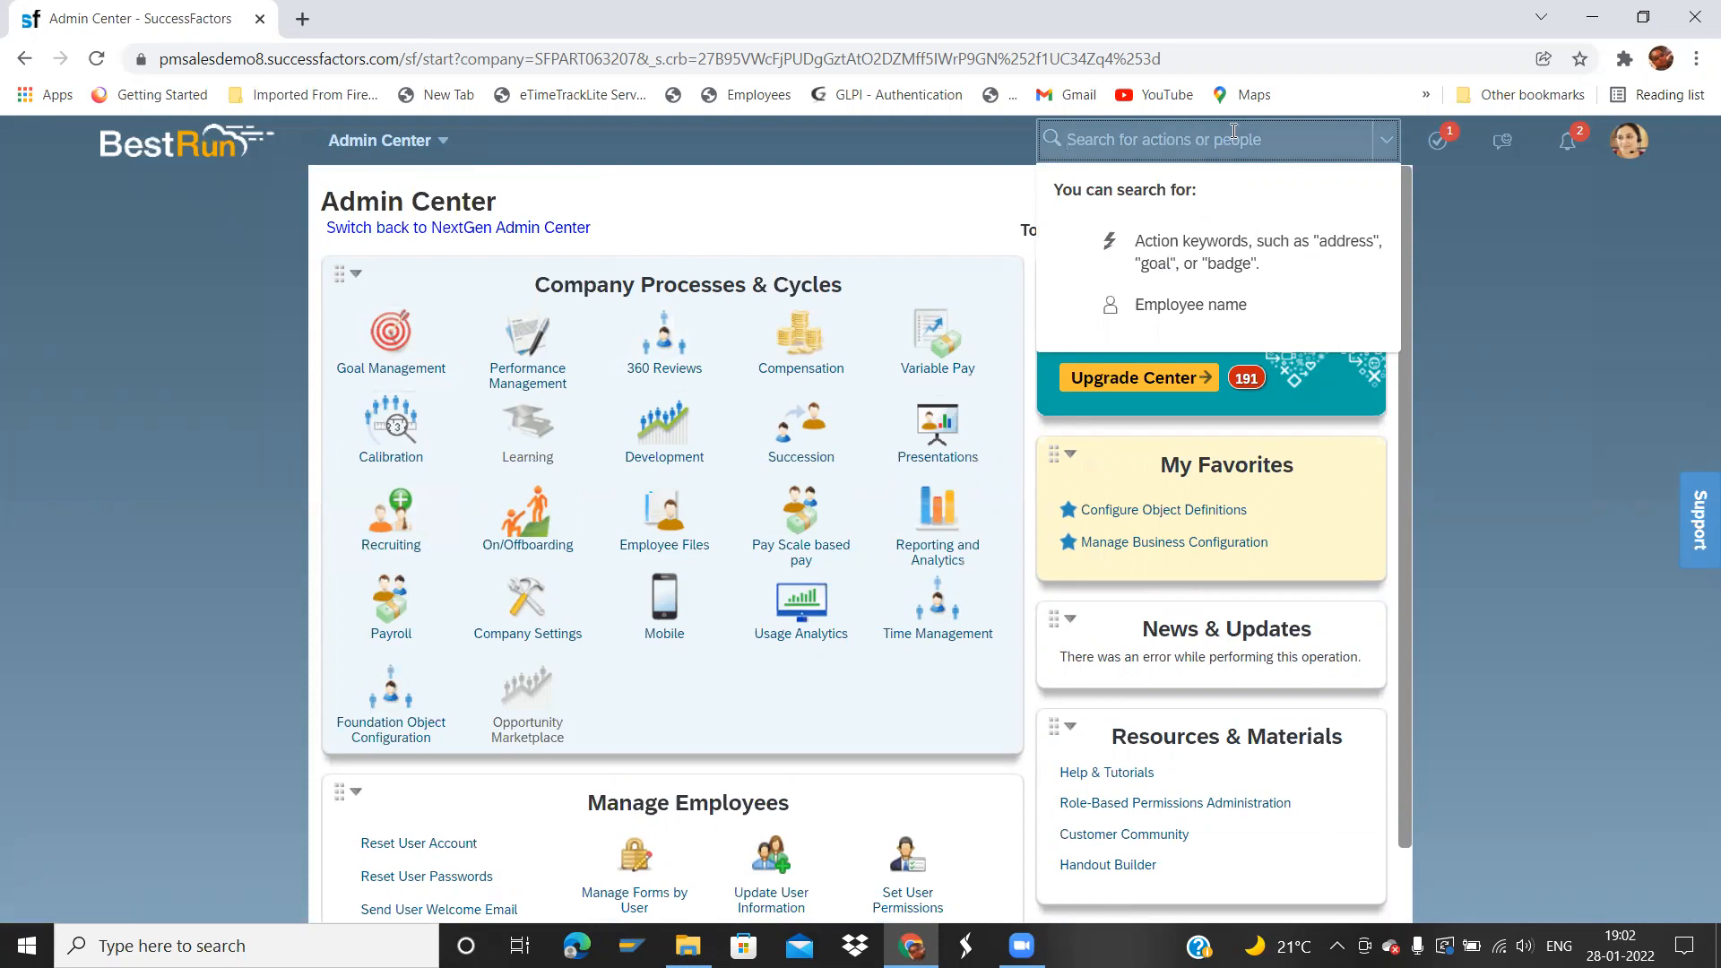
left_click(990, 131)
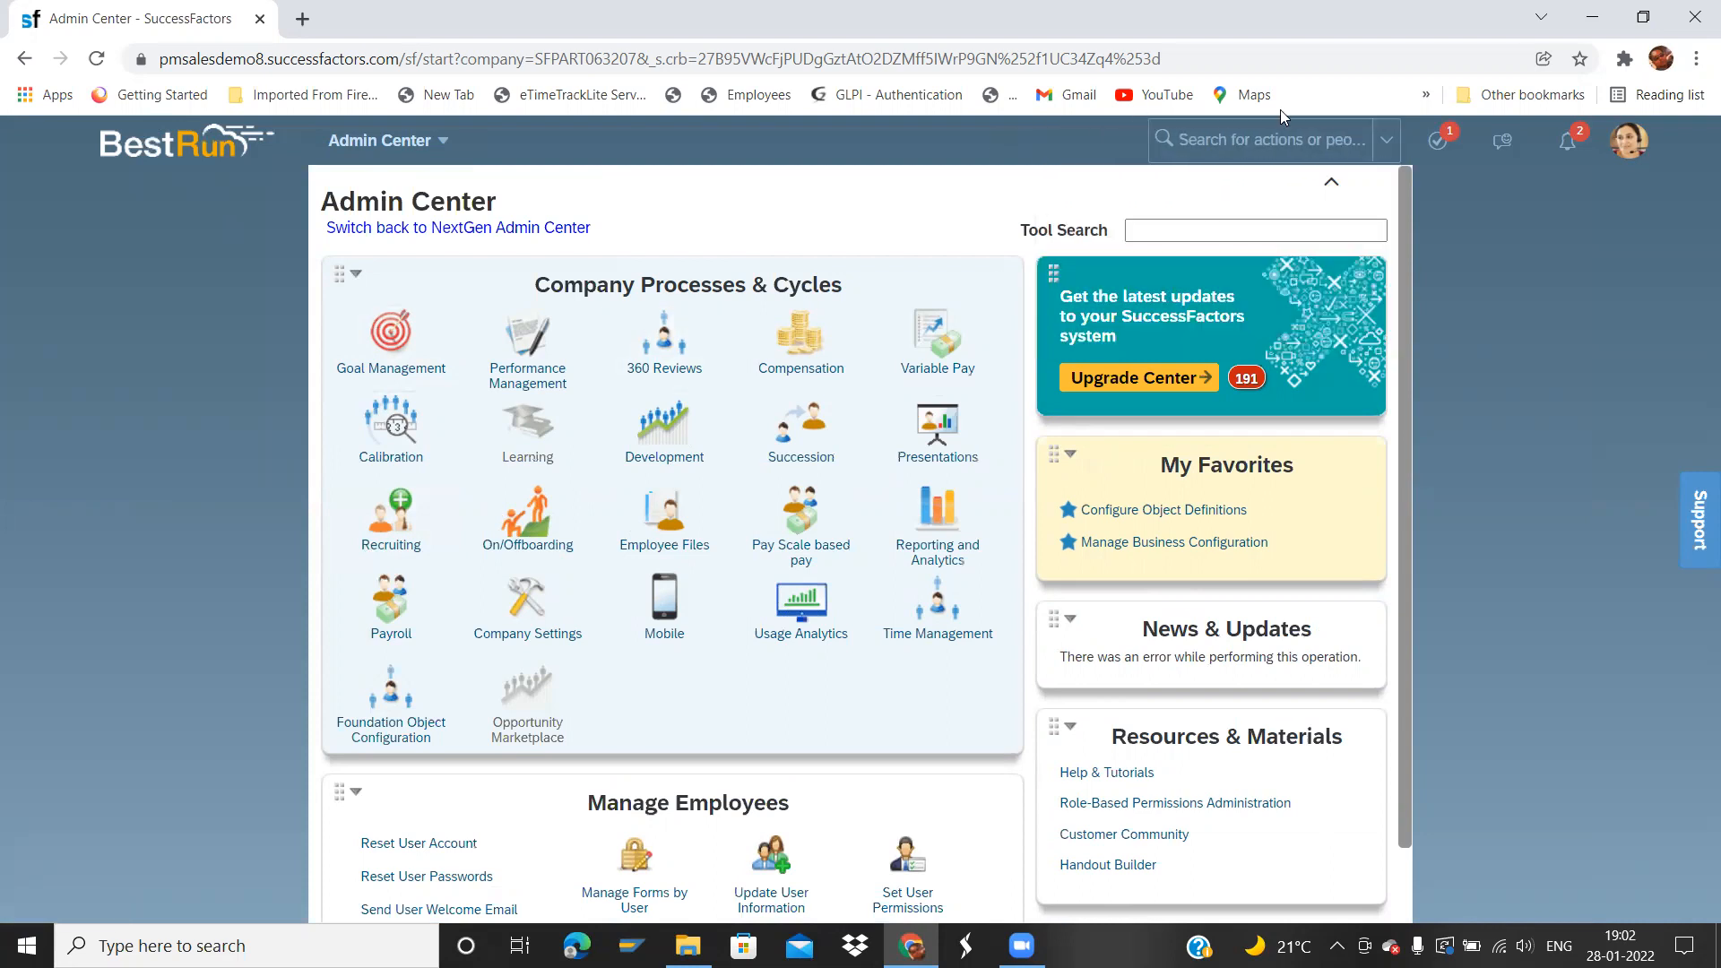
left_click(1200, 144)
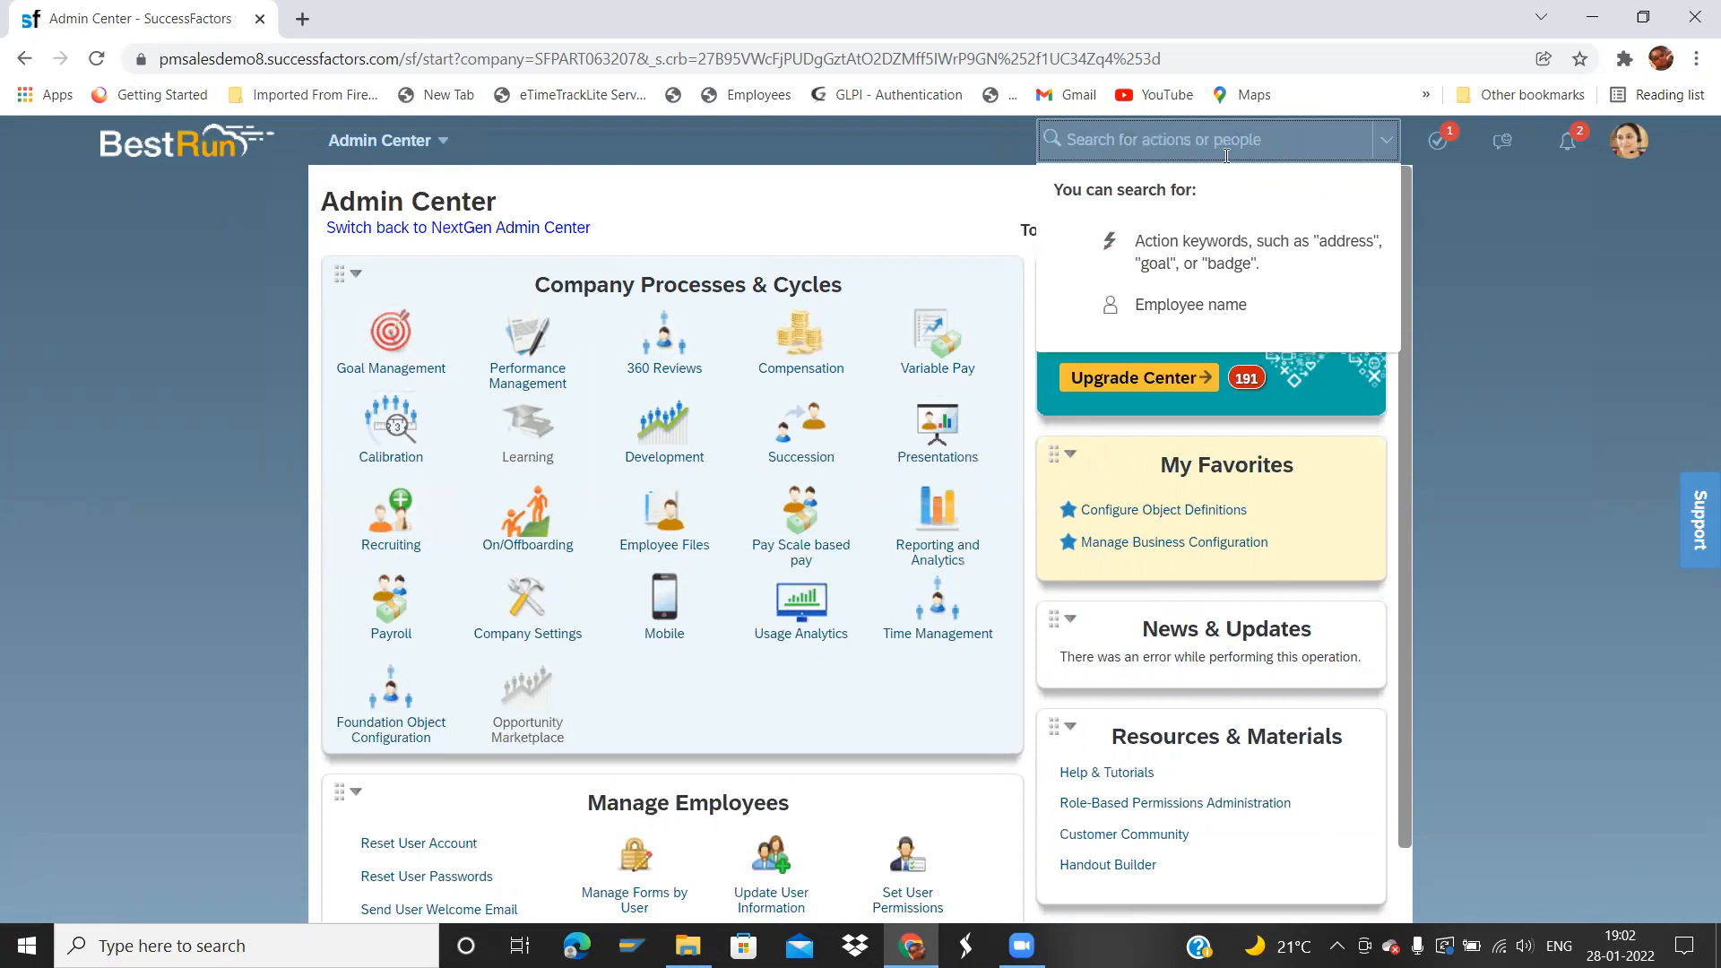
left_click(956, 145)
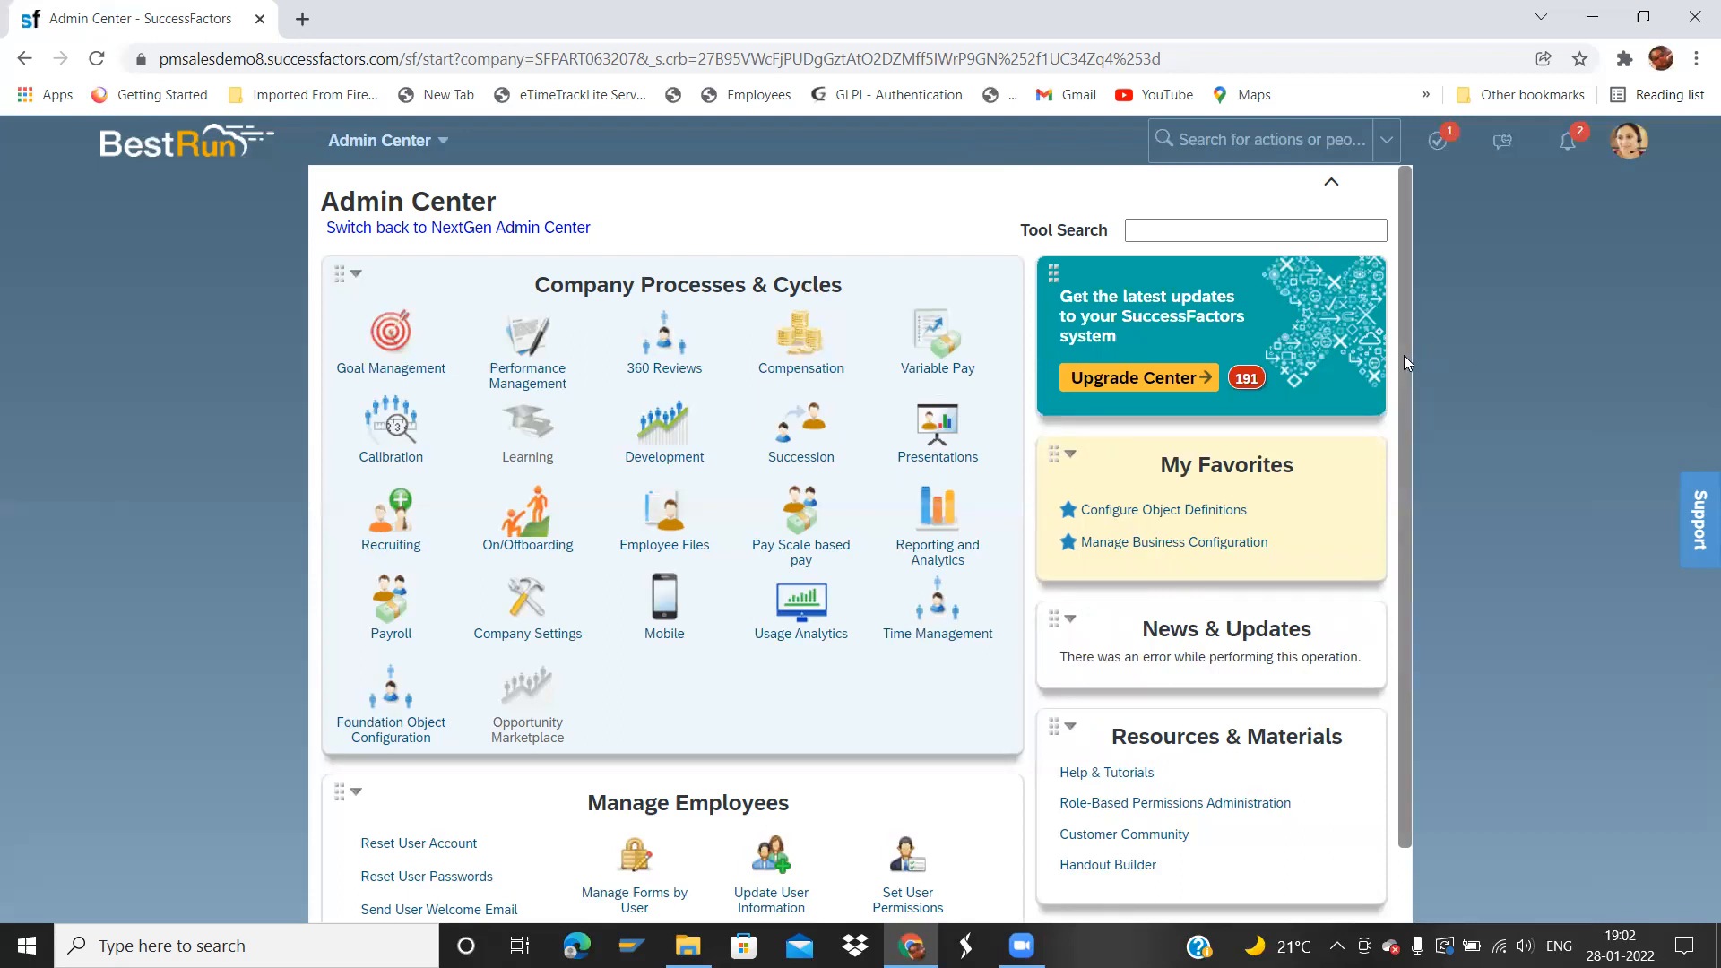
scroll(1406, 362, "down", 1)
scroll(1406, 362, "up", 1)
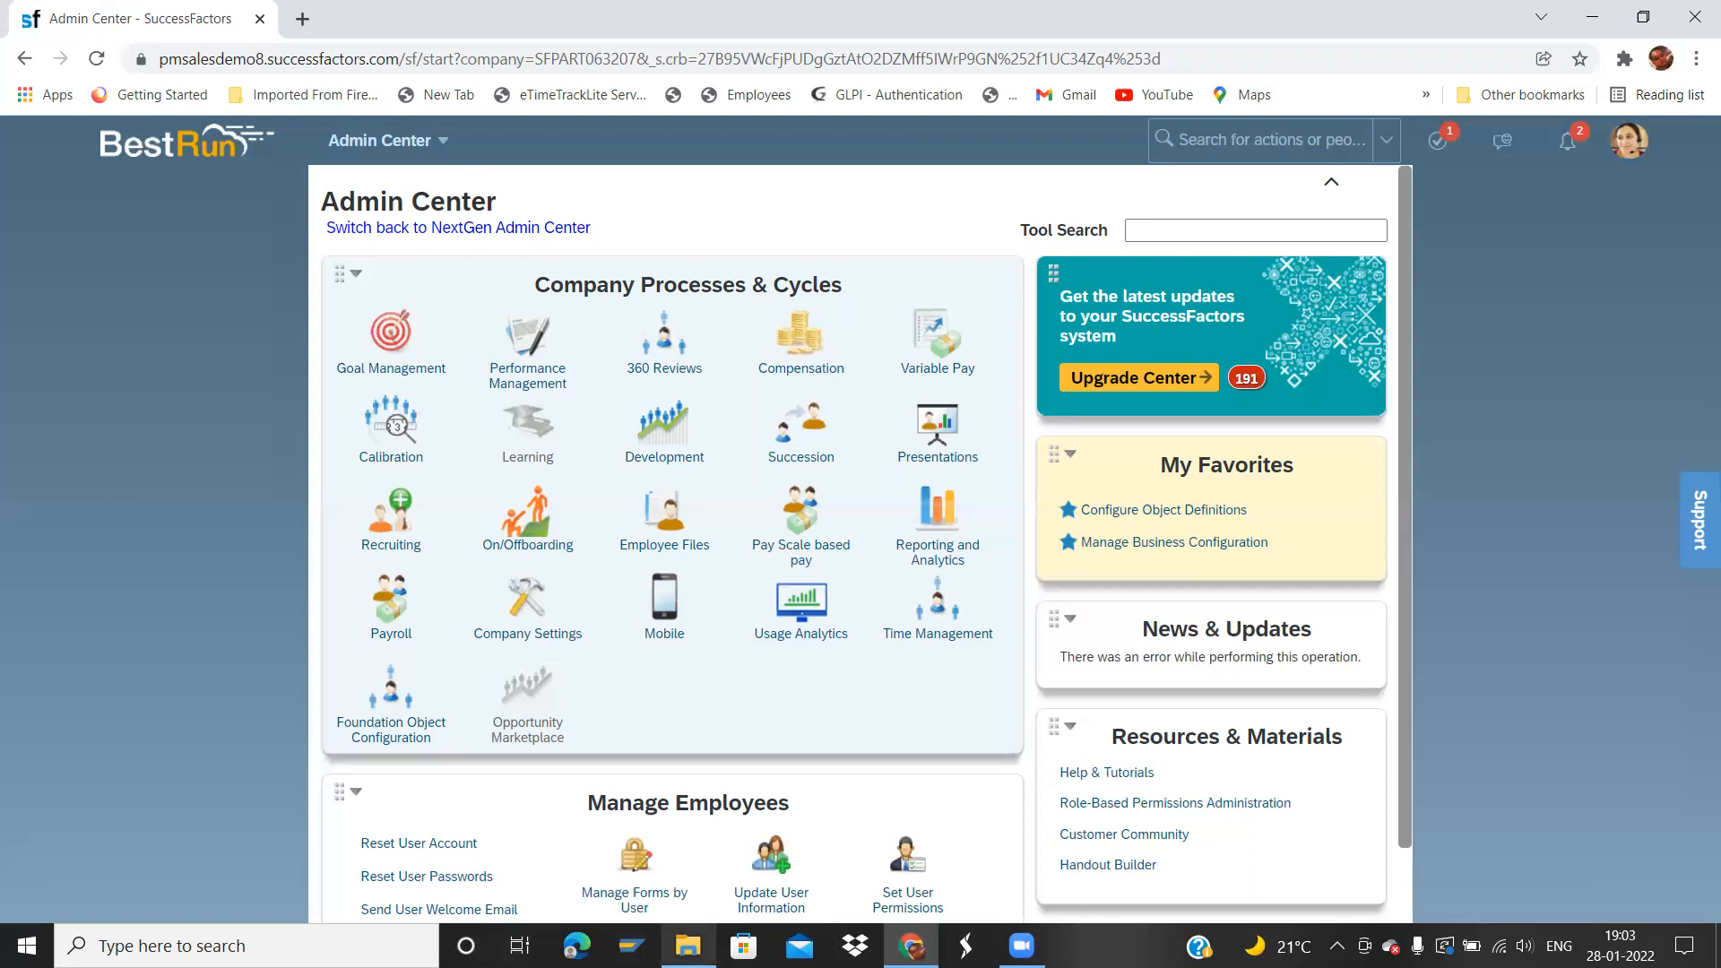
- Switch to File Explorer and open the Downloads folder on the backup drive (F:)
left_click(687, 946)
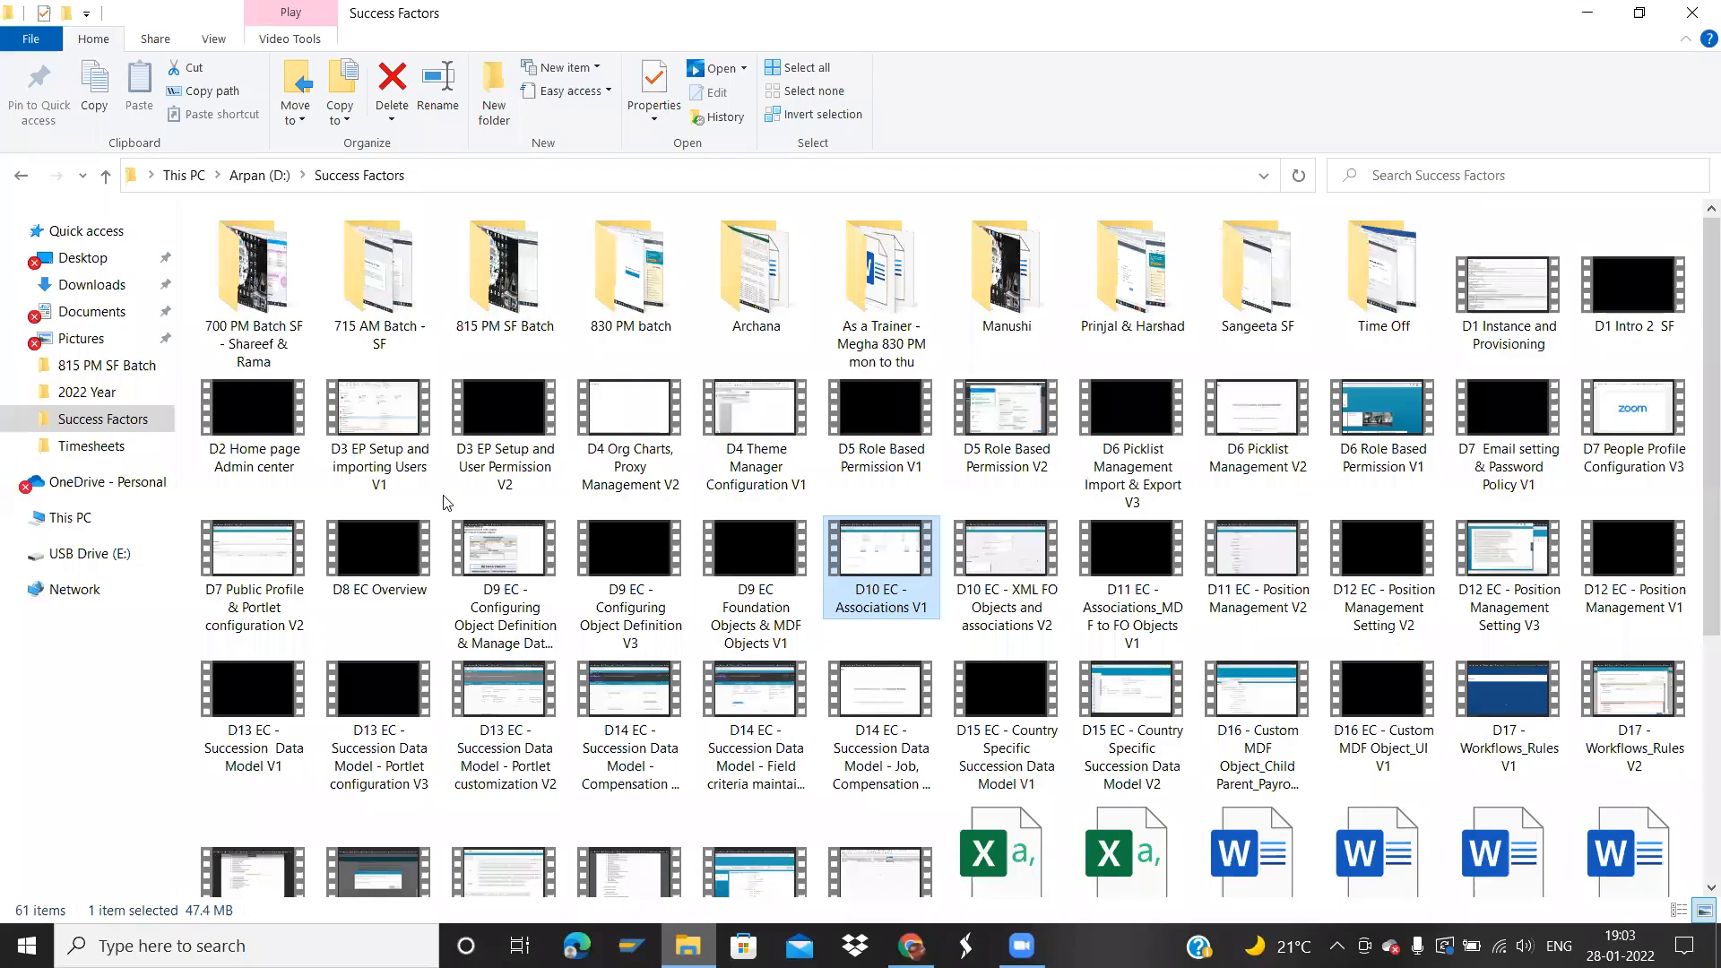
left_click(183, 176)
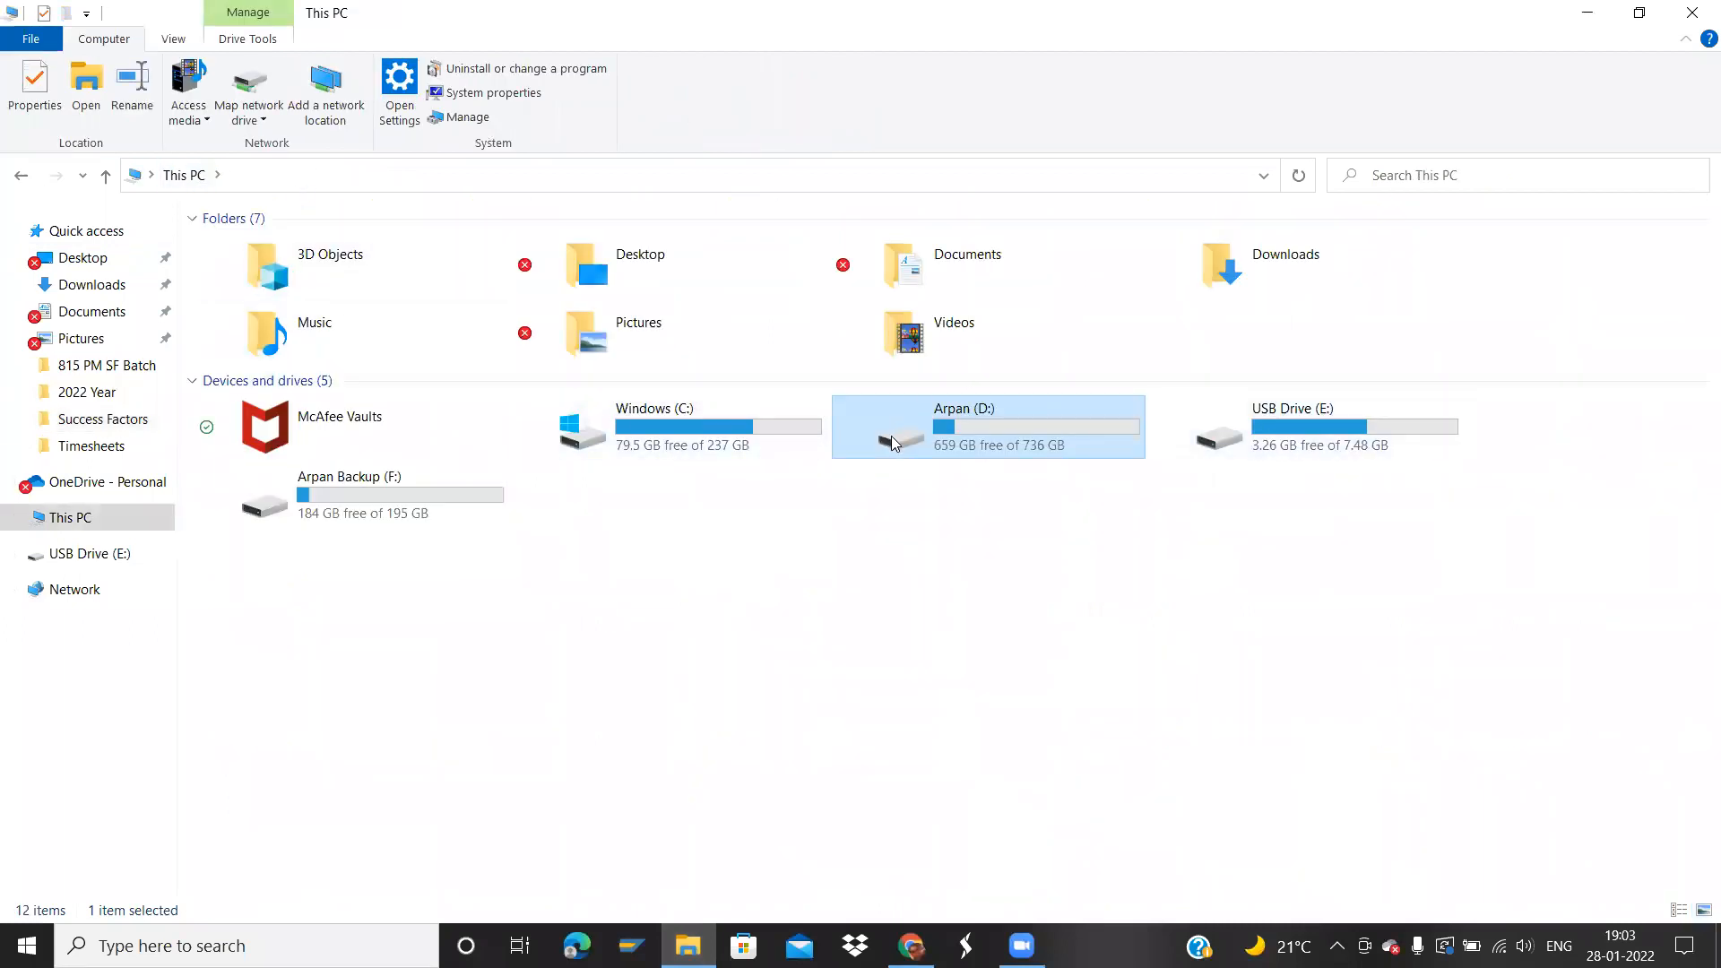
left_click(413, 497)
double_click(412, 496)
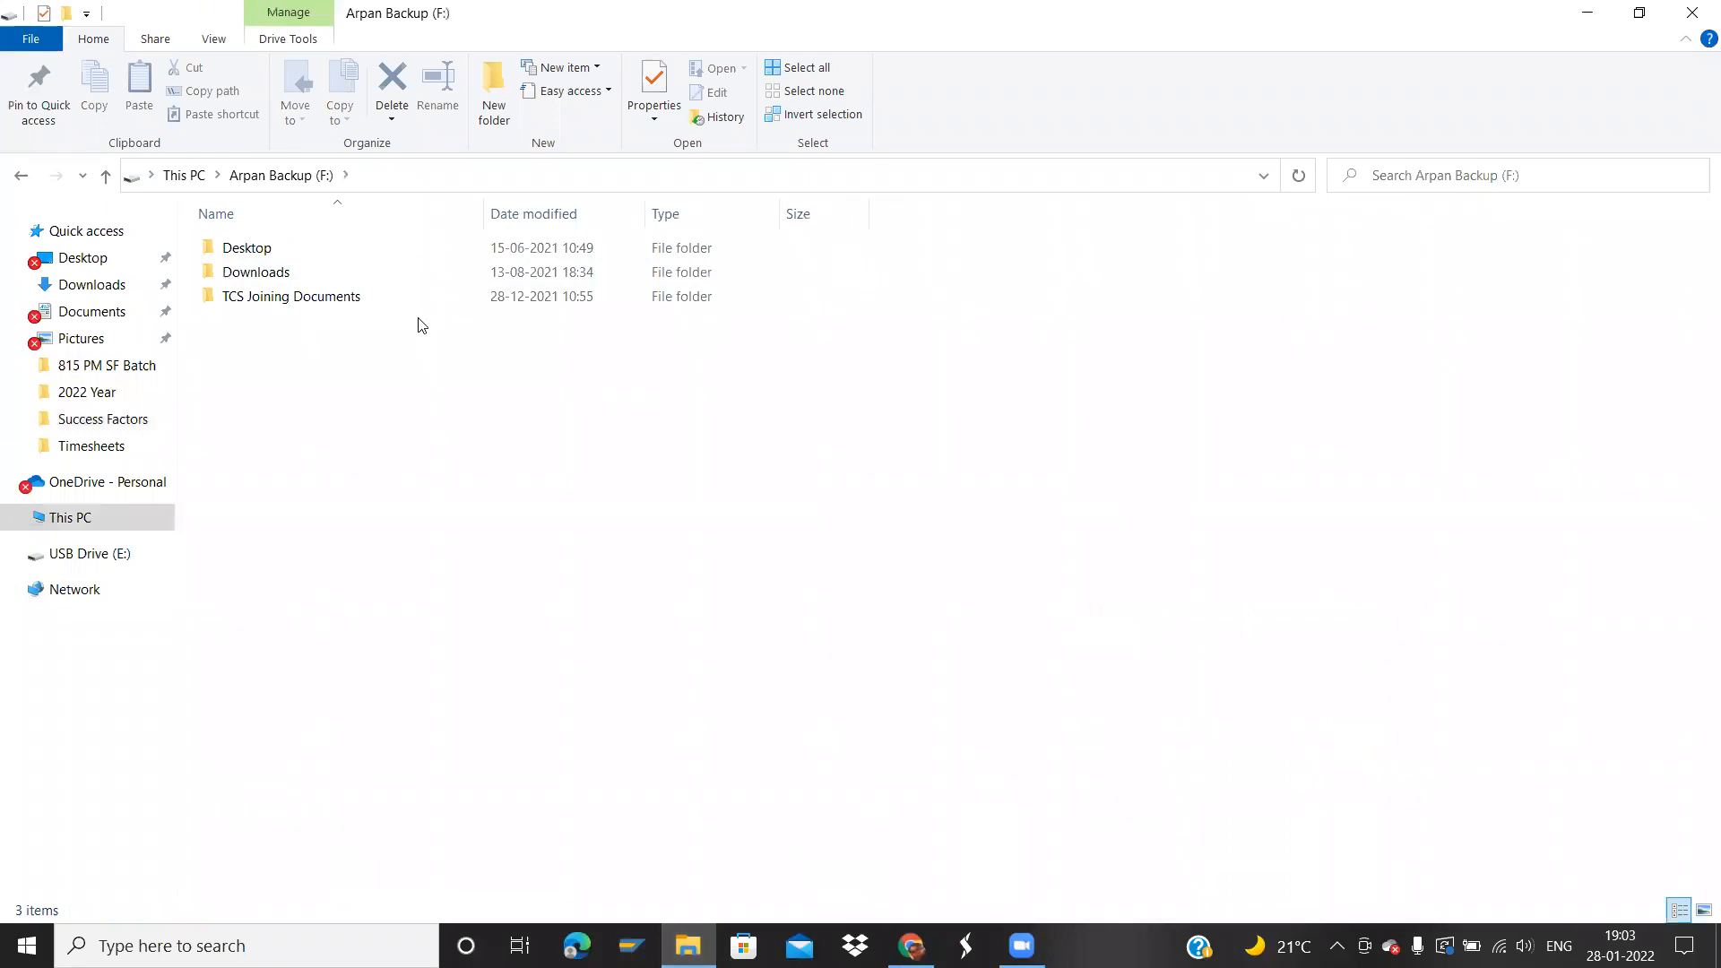
double_click(383, 274)
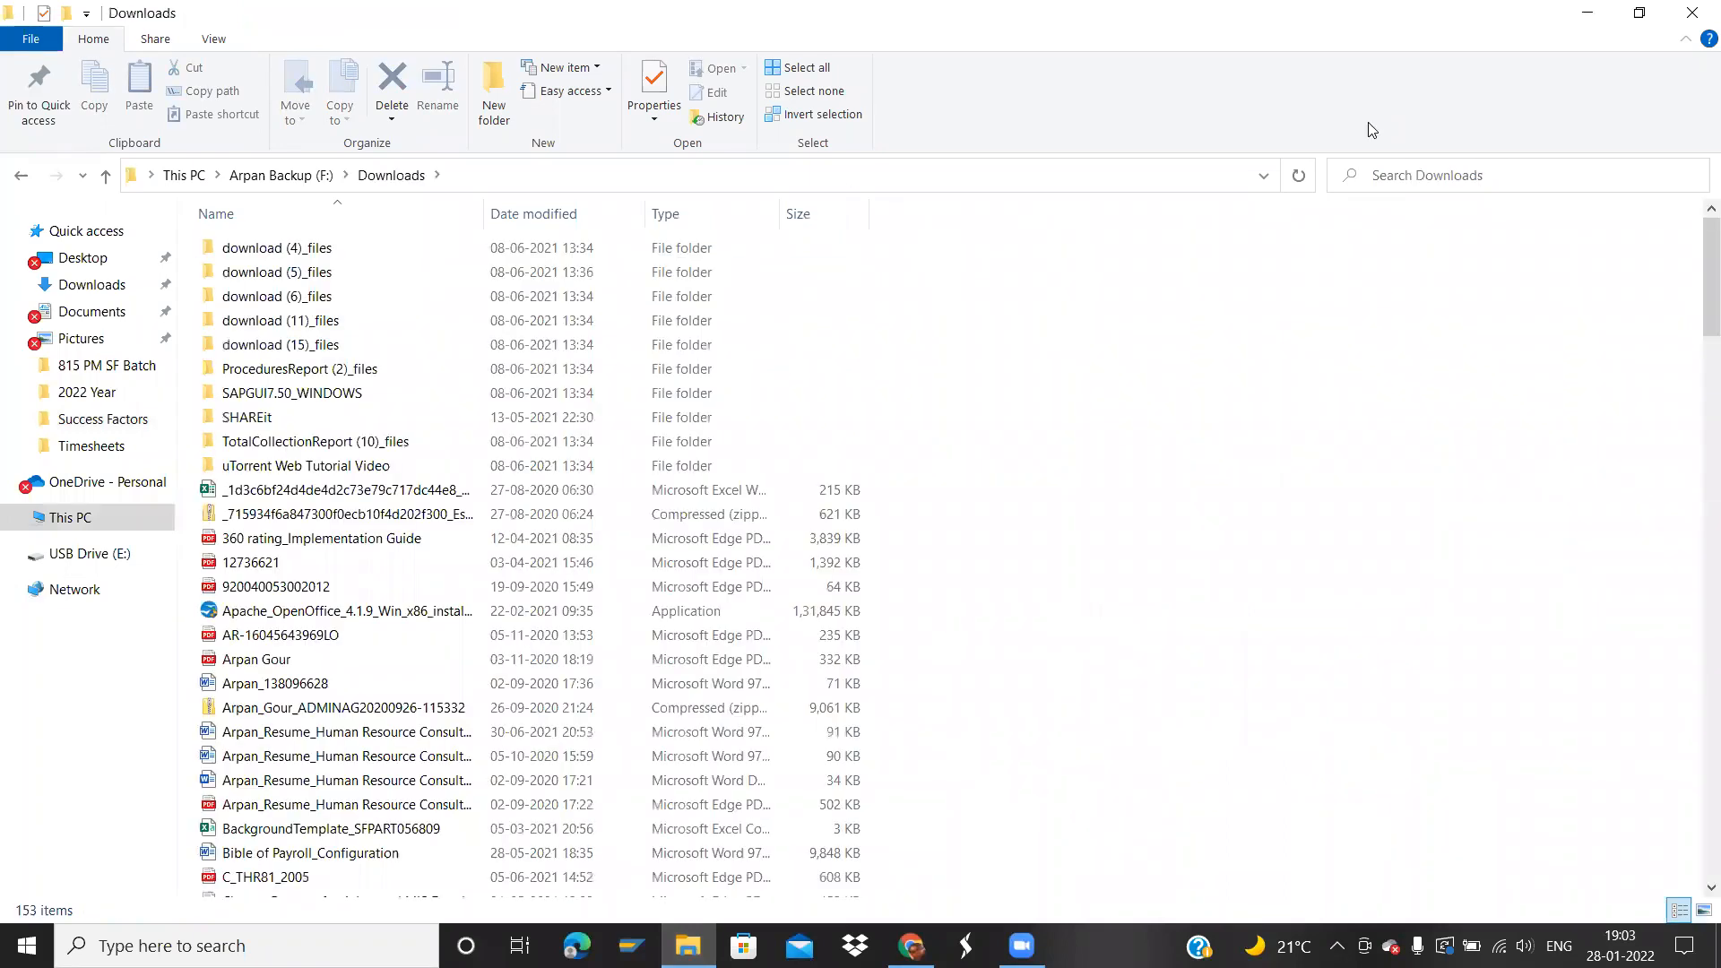
- Search the Downloads folder for "train" and open the Online Trainings PDF
left_click(1399, 189)
type("t")
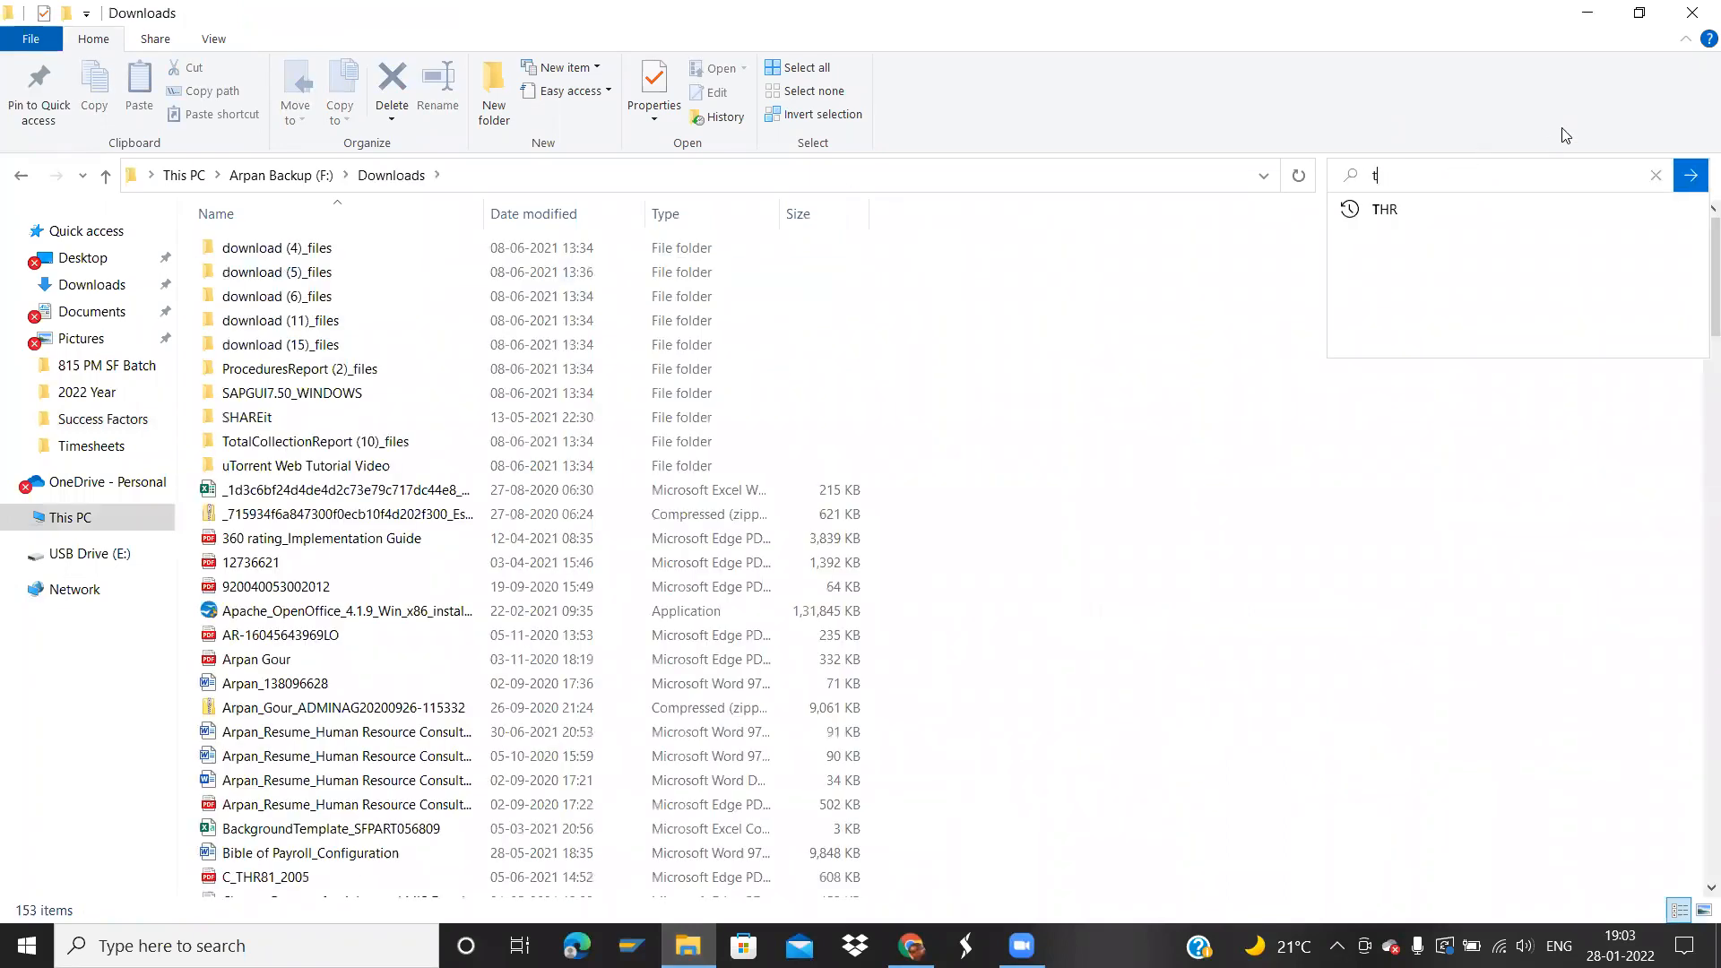
type("rain")
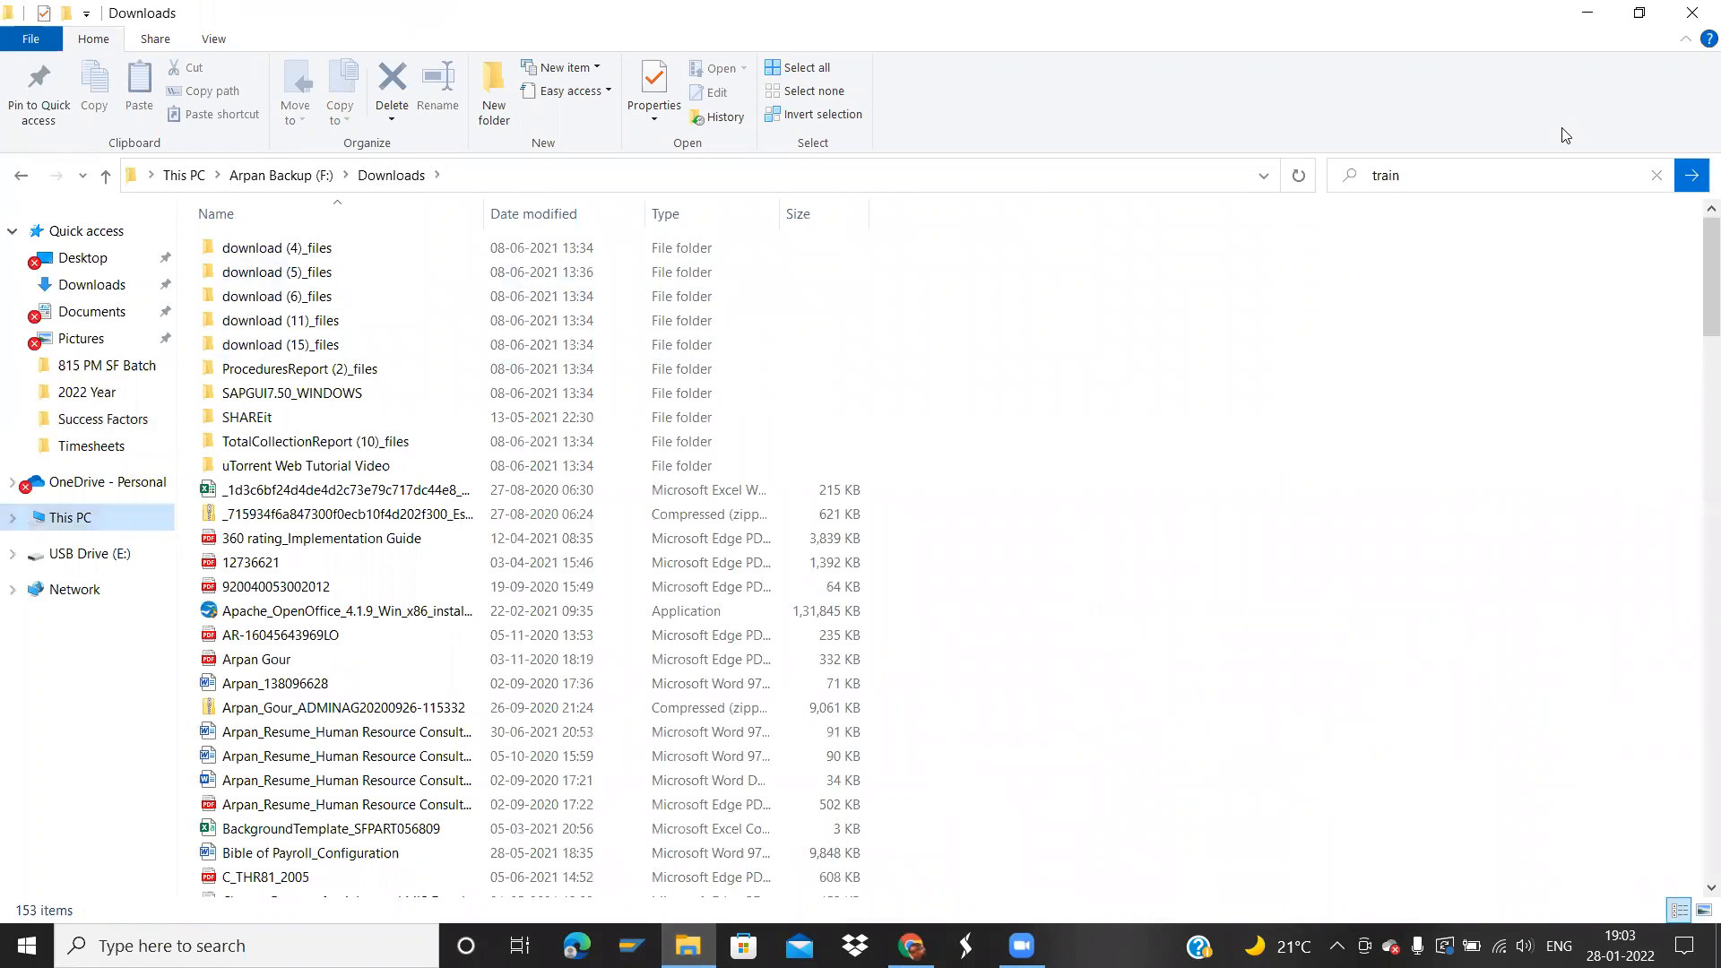
left_click(344, 287)
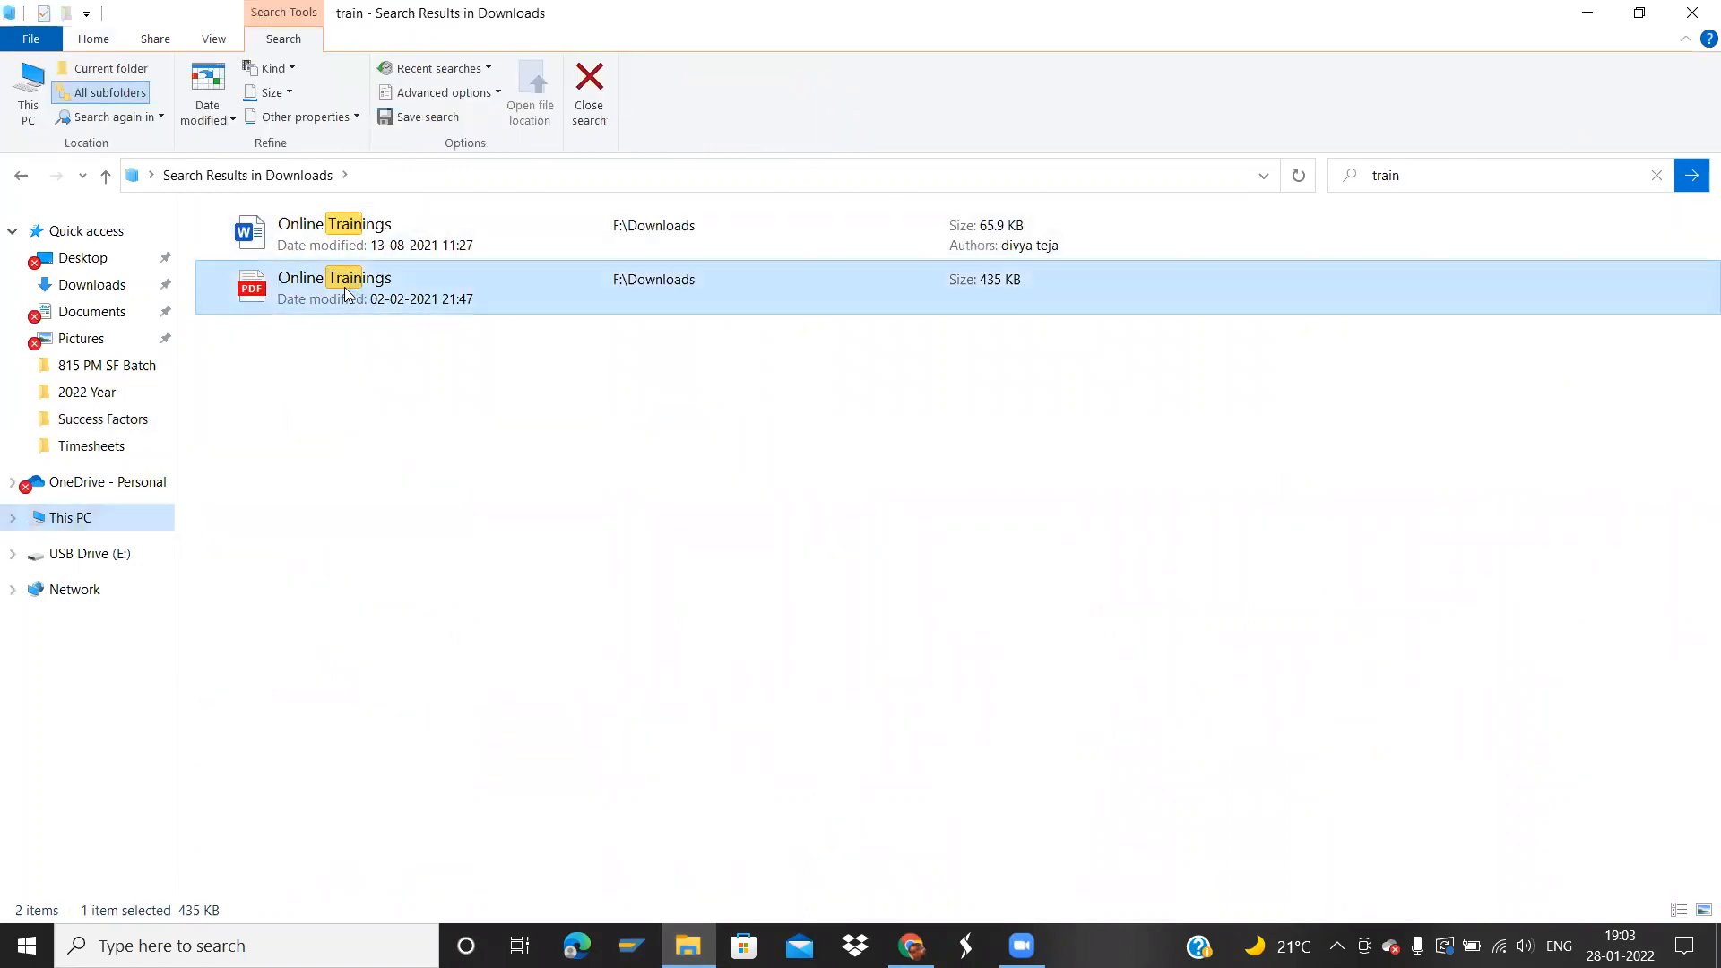
double_click(345, 287)
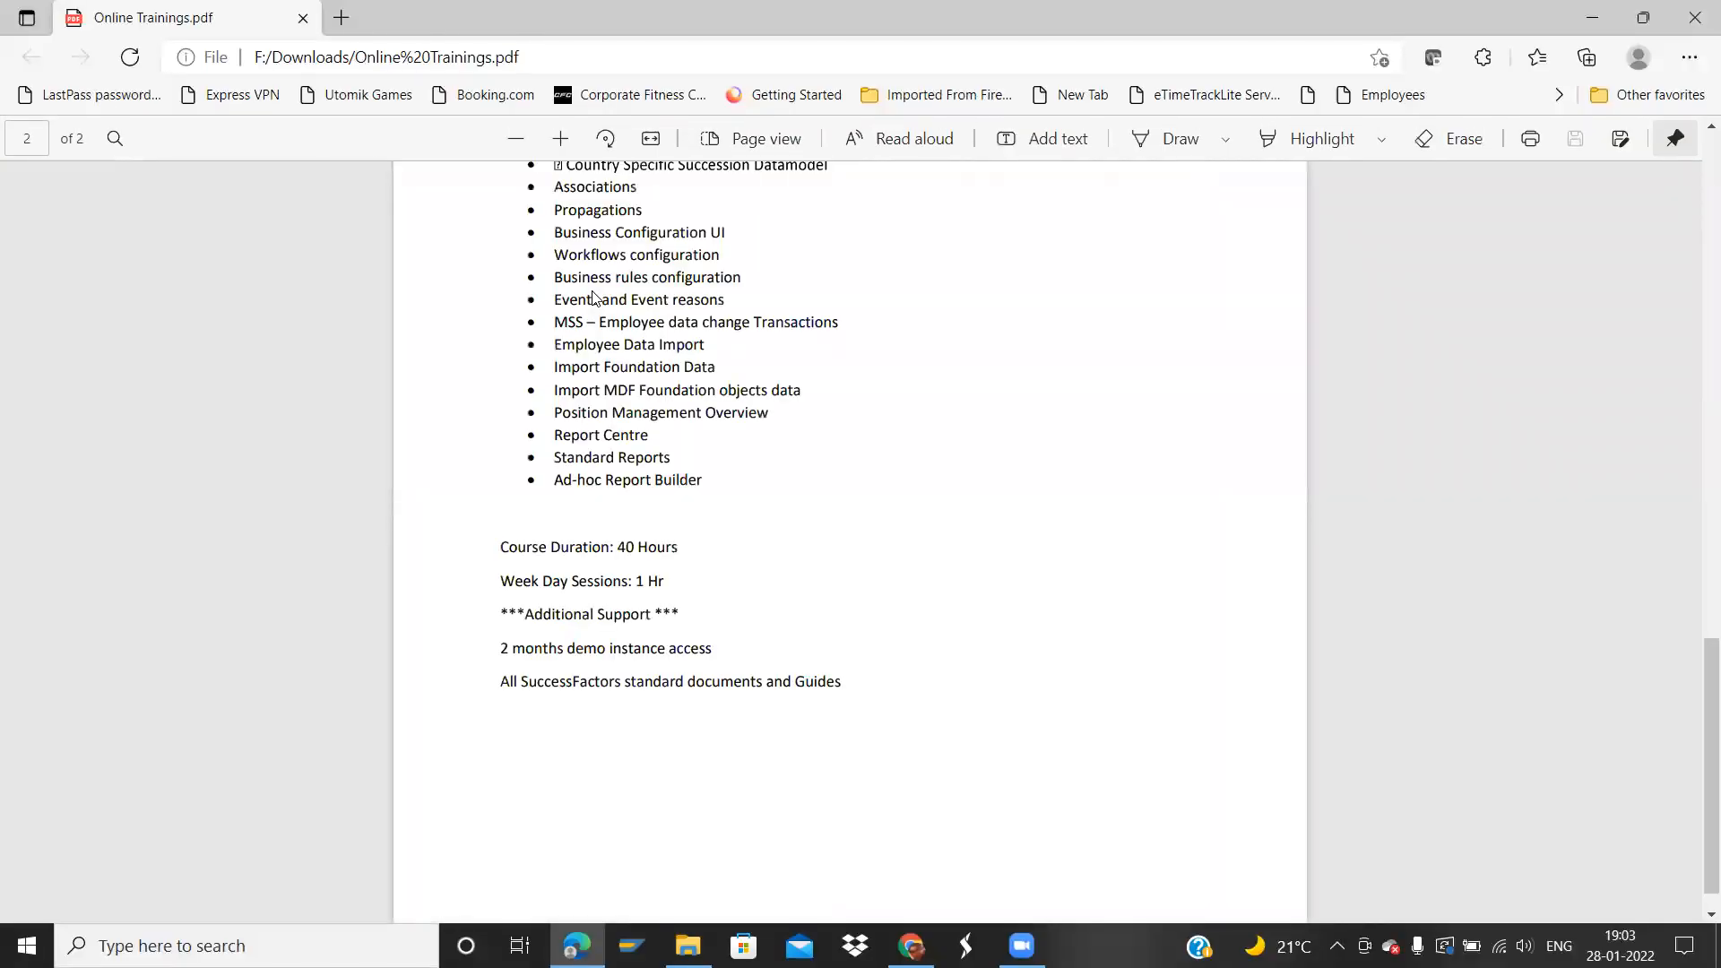
- Review the Intro To Mastery course content in the PDF and mark the topic "Company Info and Organization Chart"
left_click_drag(1697, 721, 1697, 343)
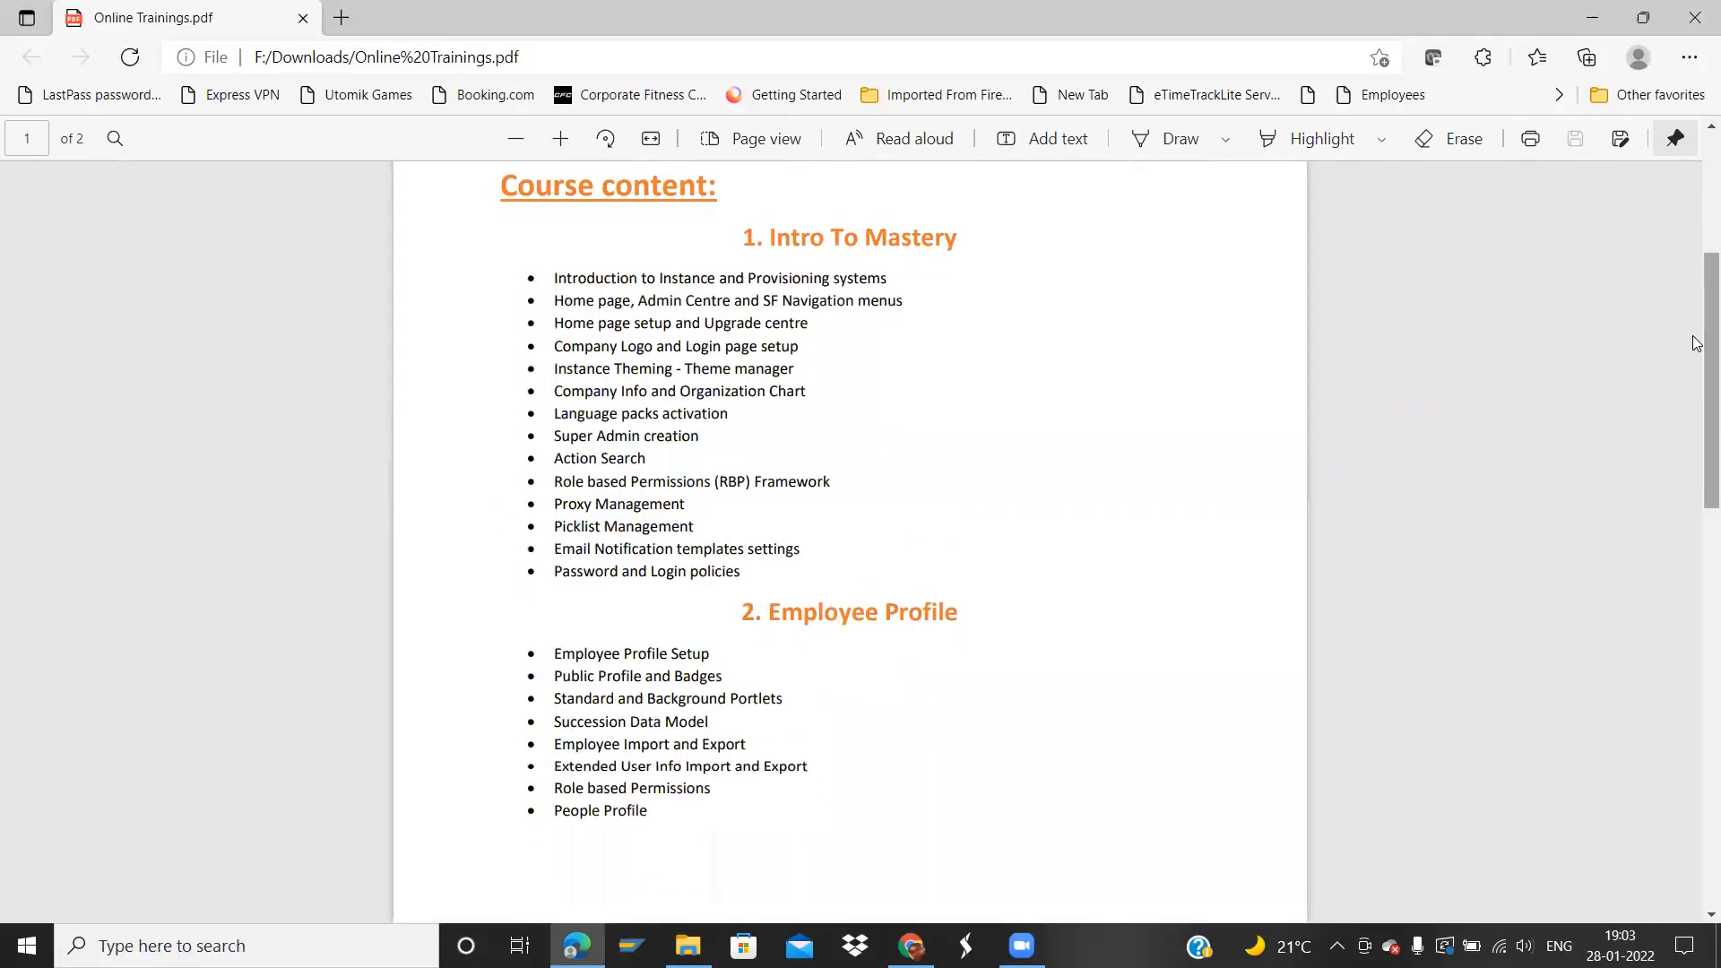
left_click_drag(557, 392, 815, 402)
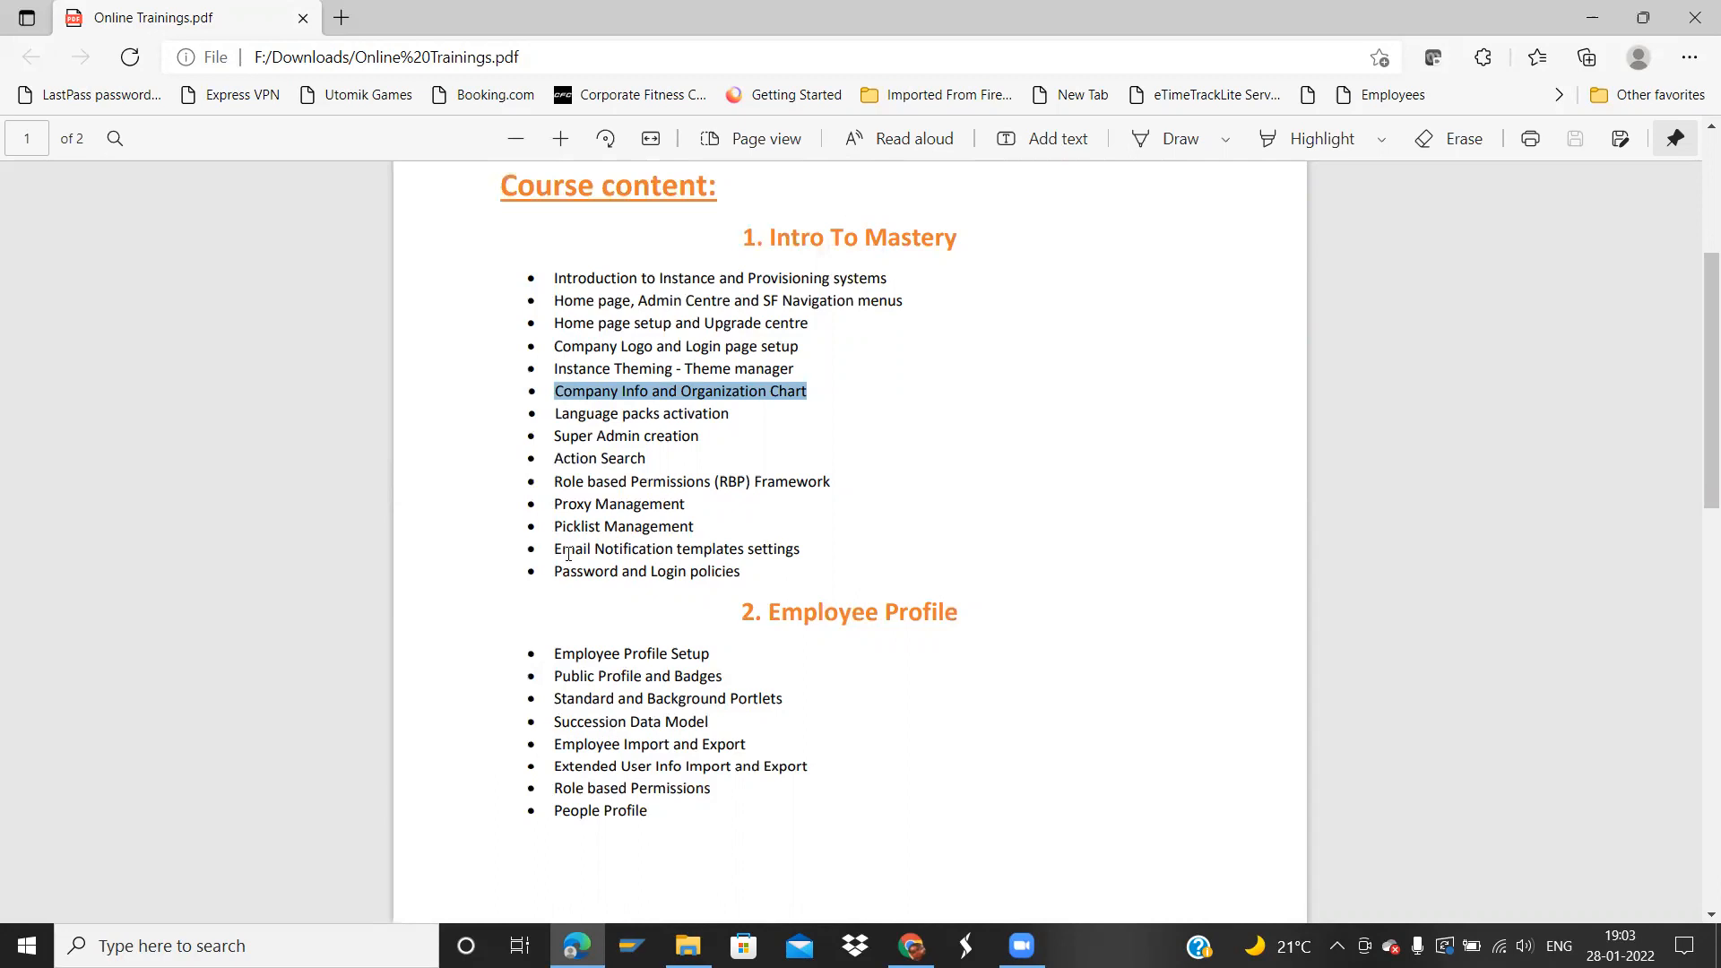
left_click(549, 414)
left_click_drag(551, 394, 810, 404)
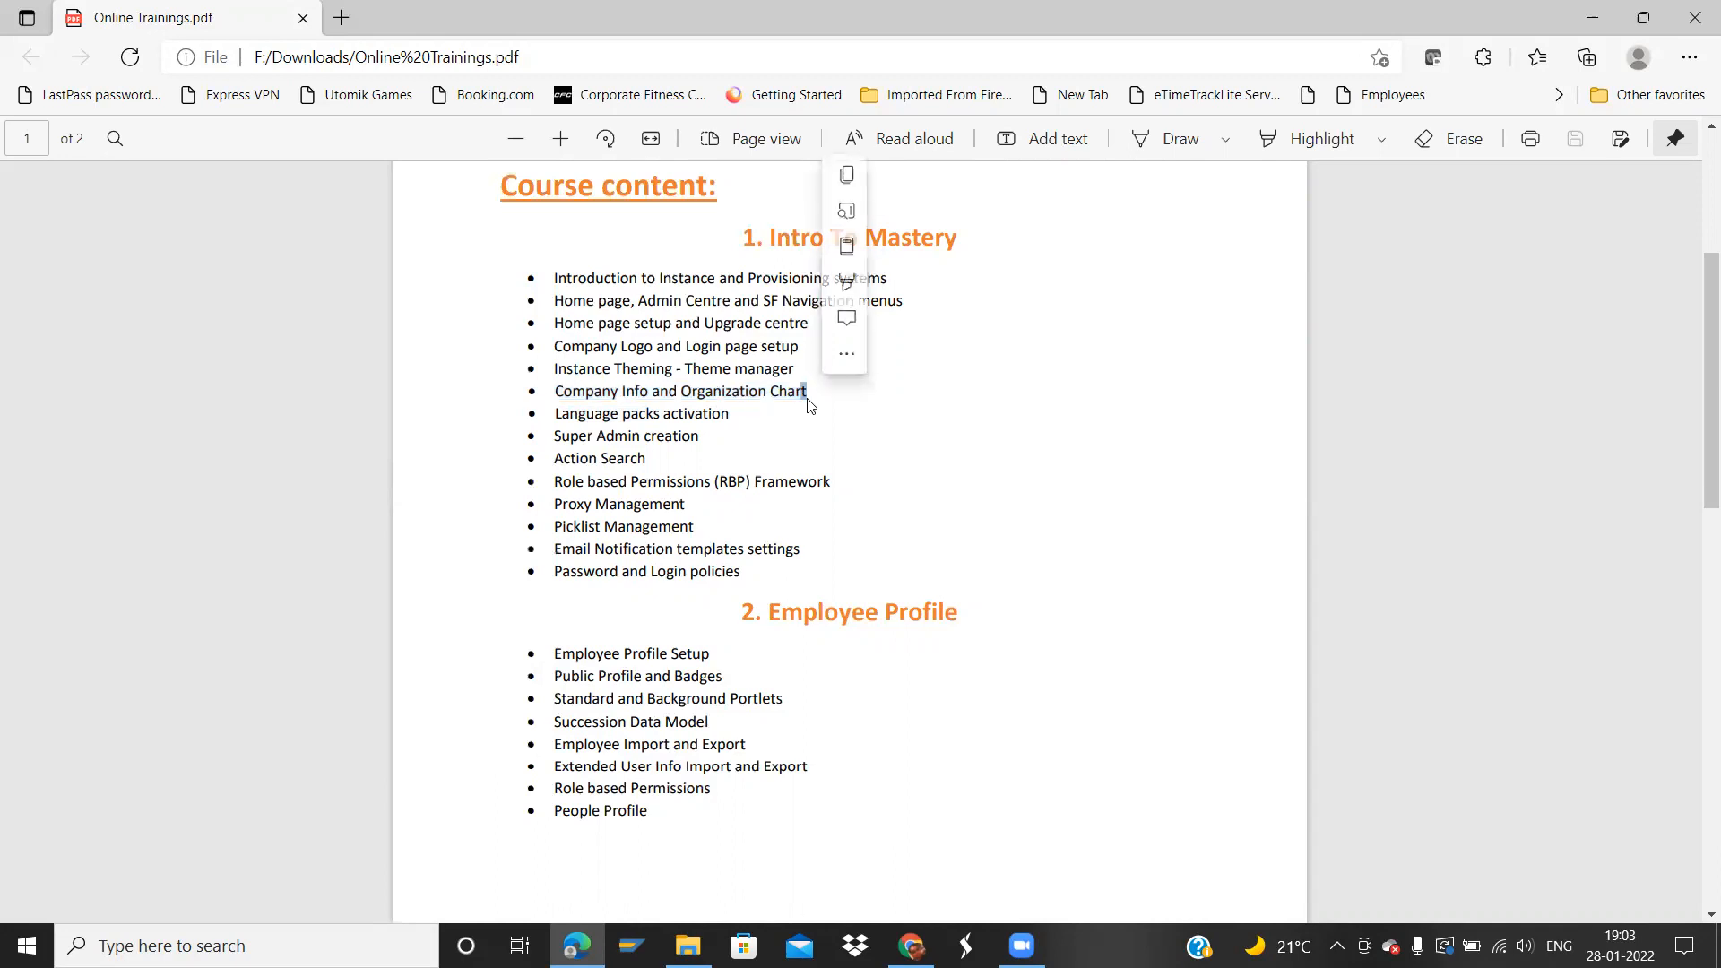
left_click(613, 385)
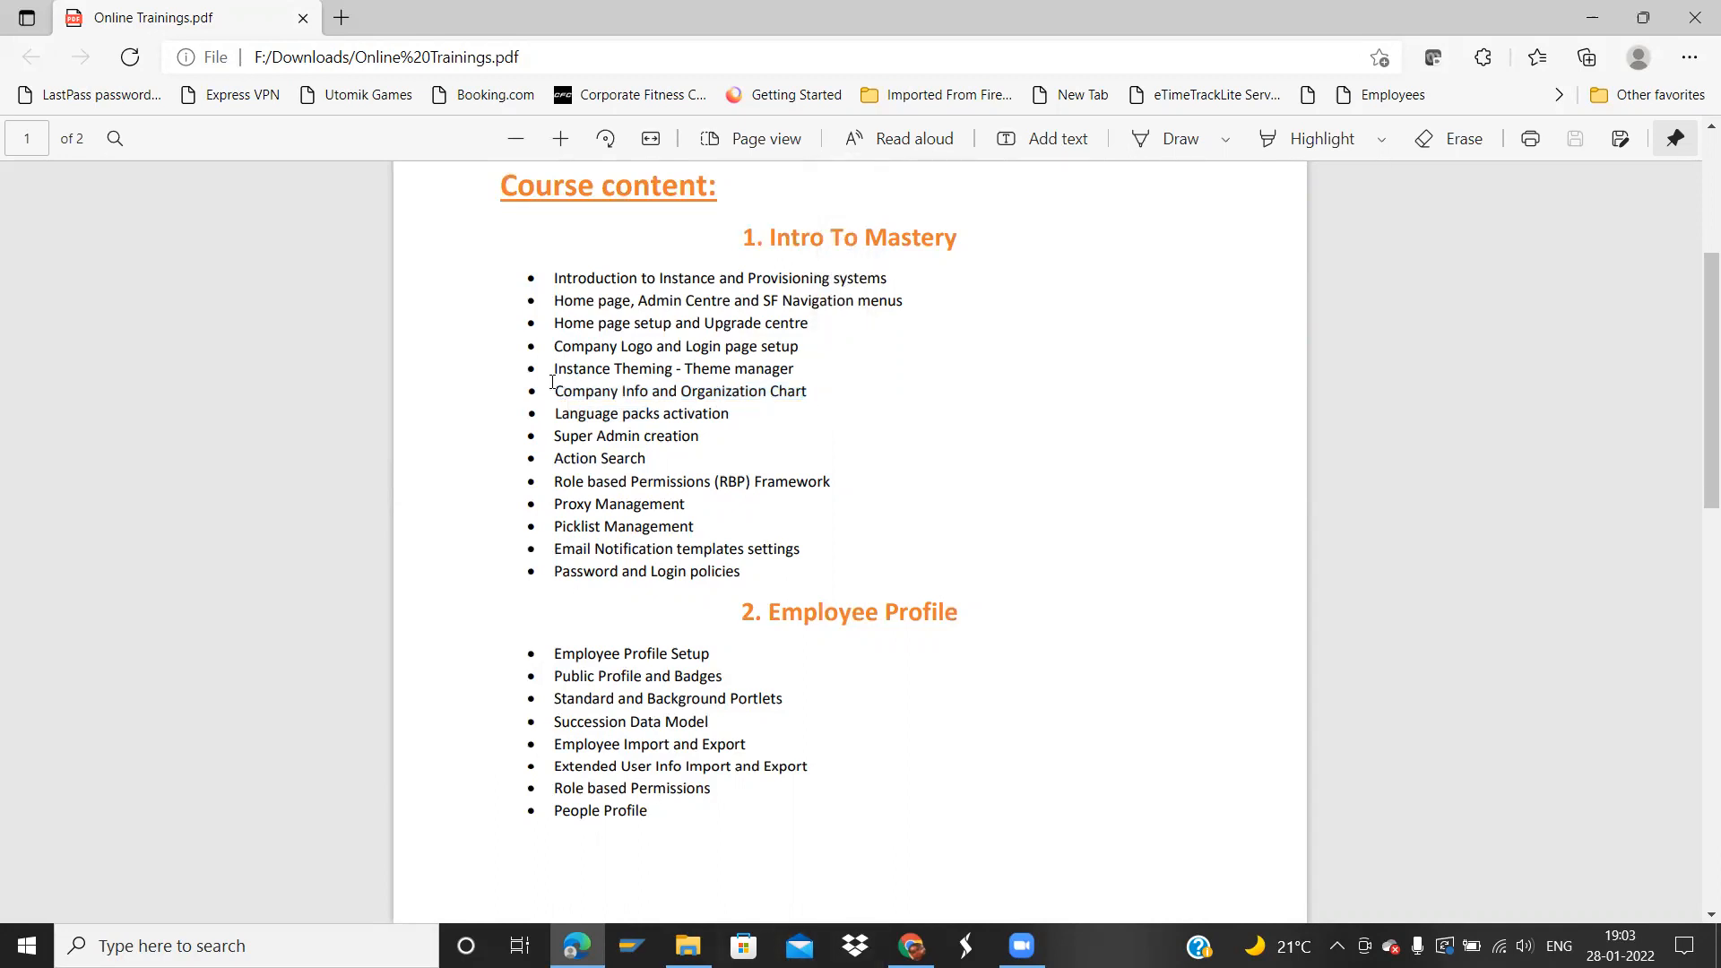
left_click_drag(552, 392, 824, 403)
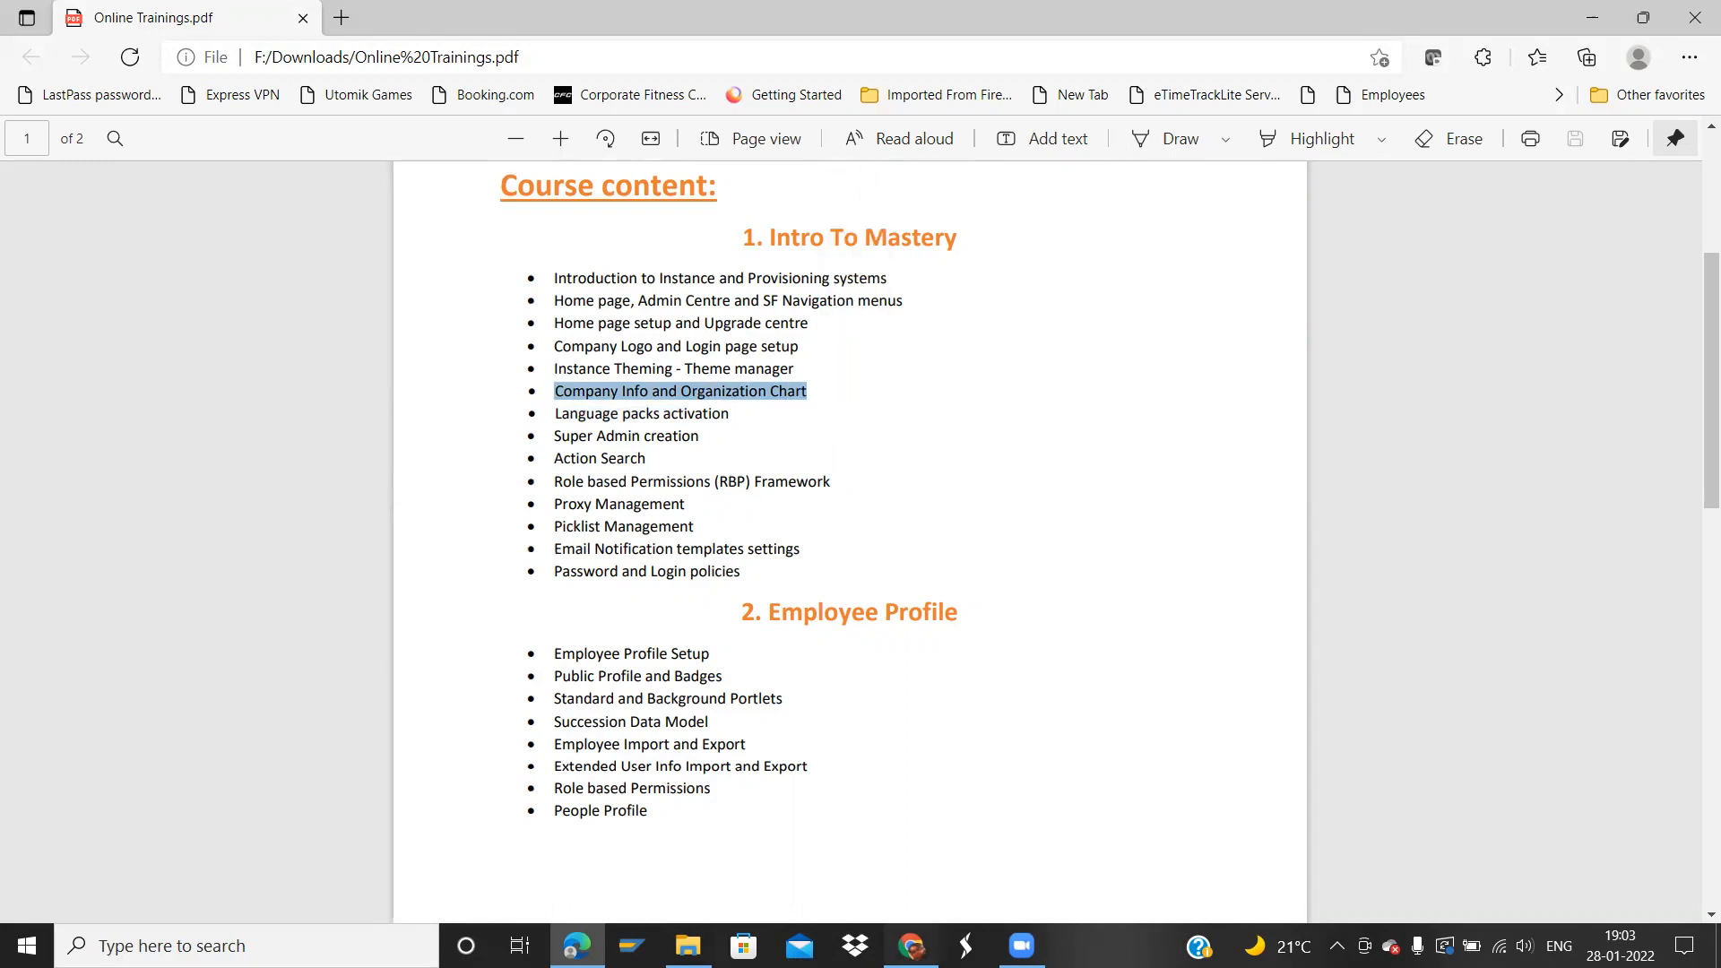
- Switch back to Chrome and try to open the Org Chart module from the Admin Center
left_click(912, 946)
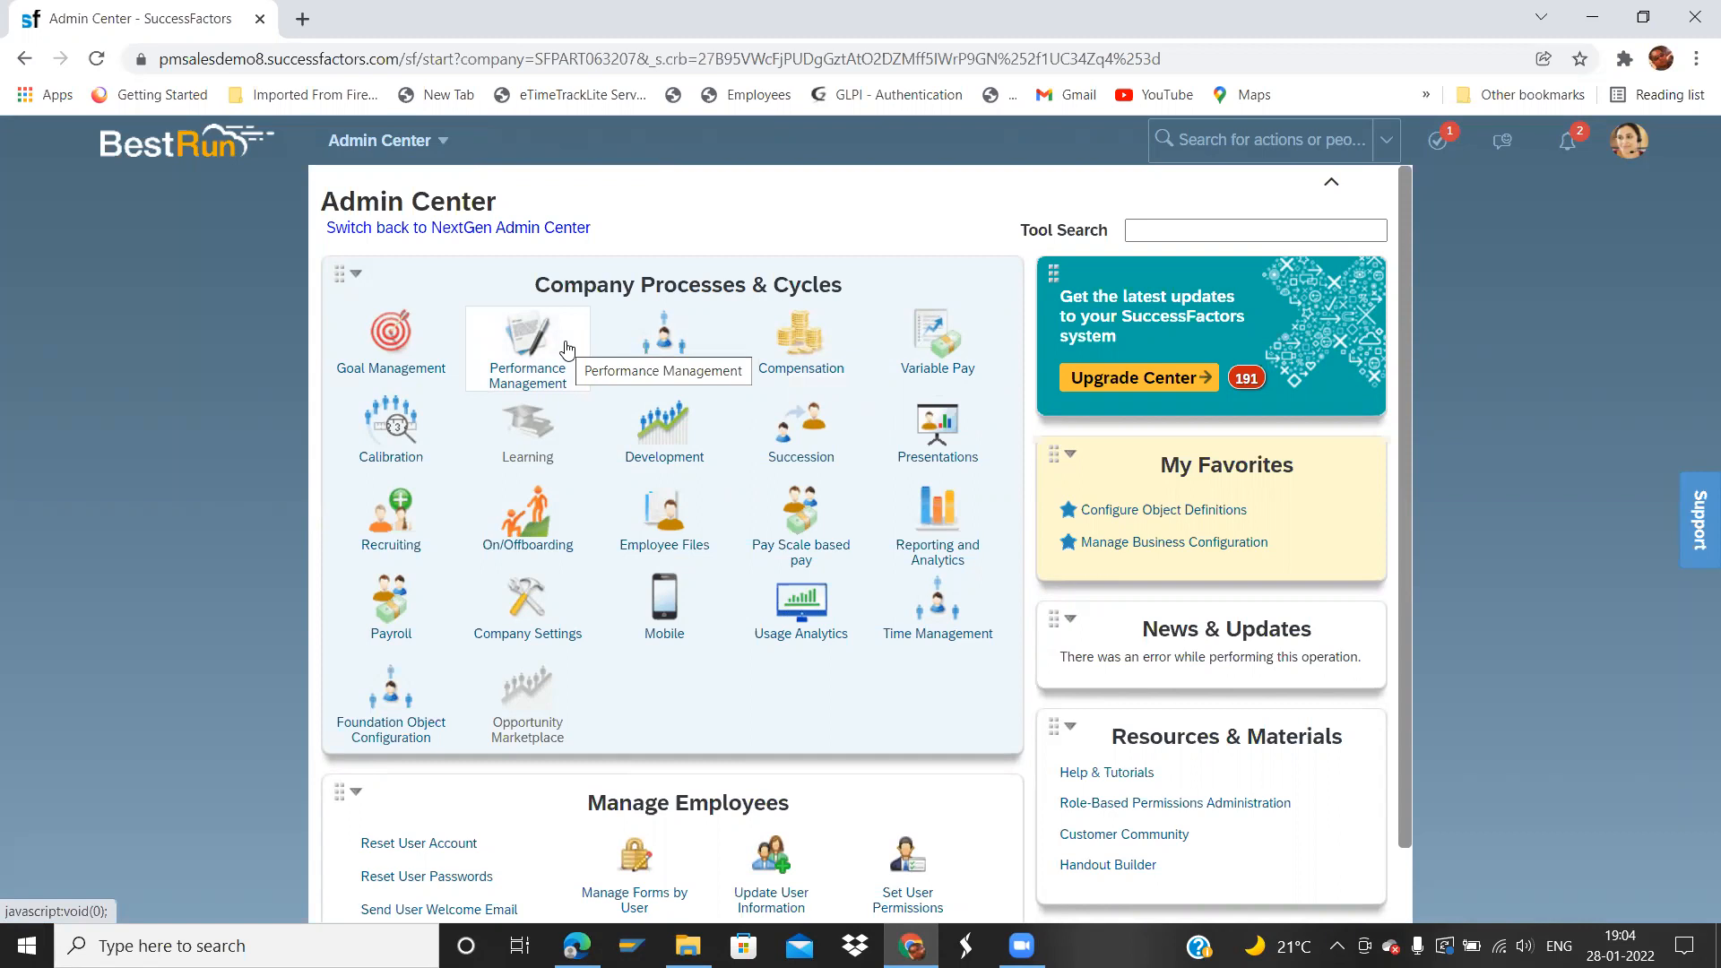
left_click(430, 161)
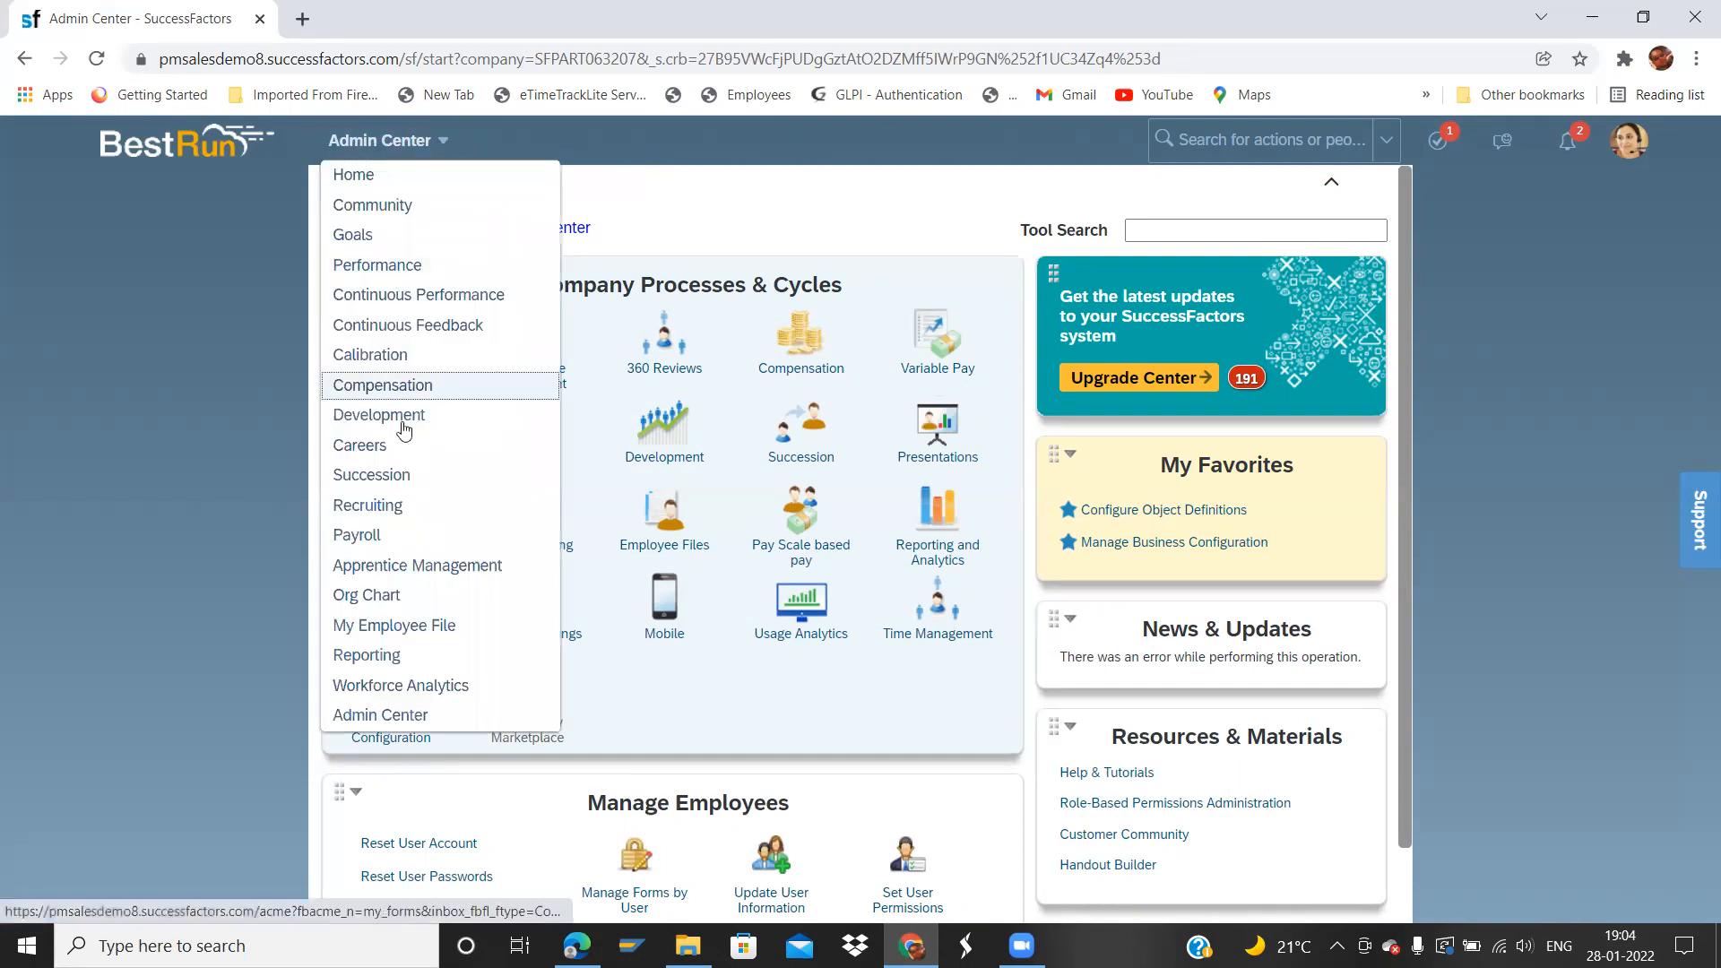
left_click(383, 598)
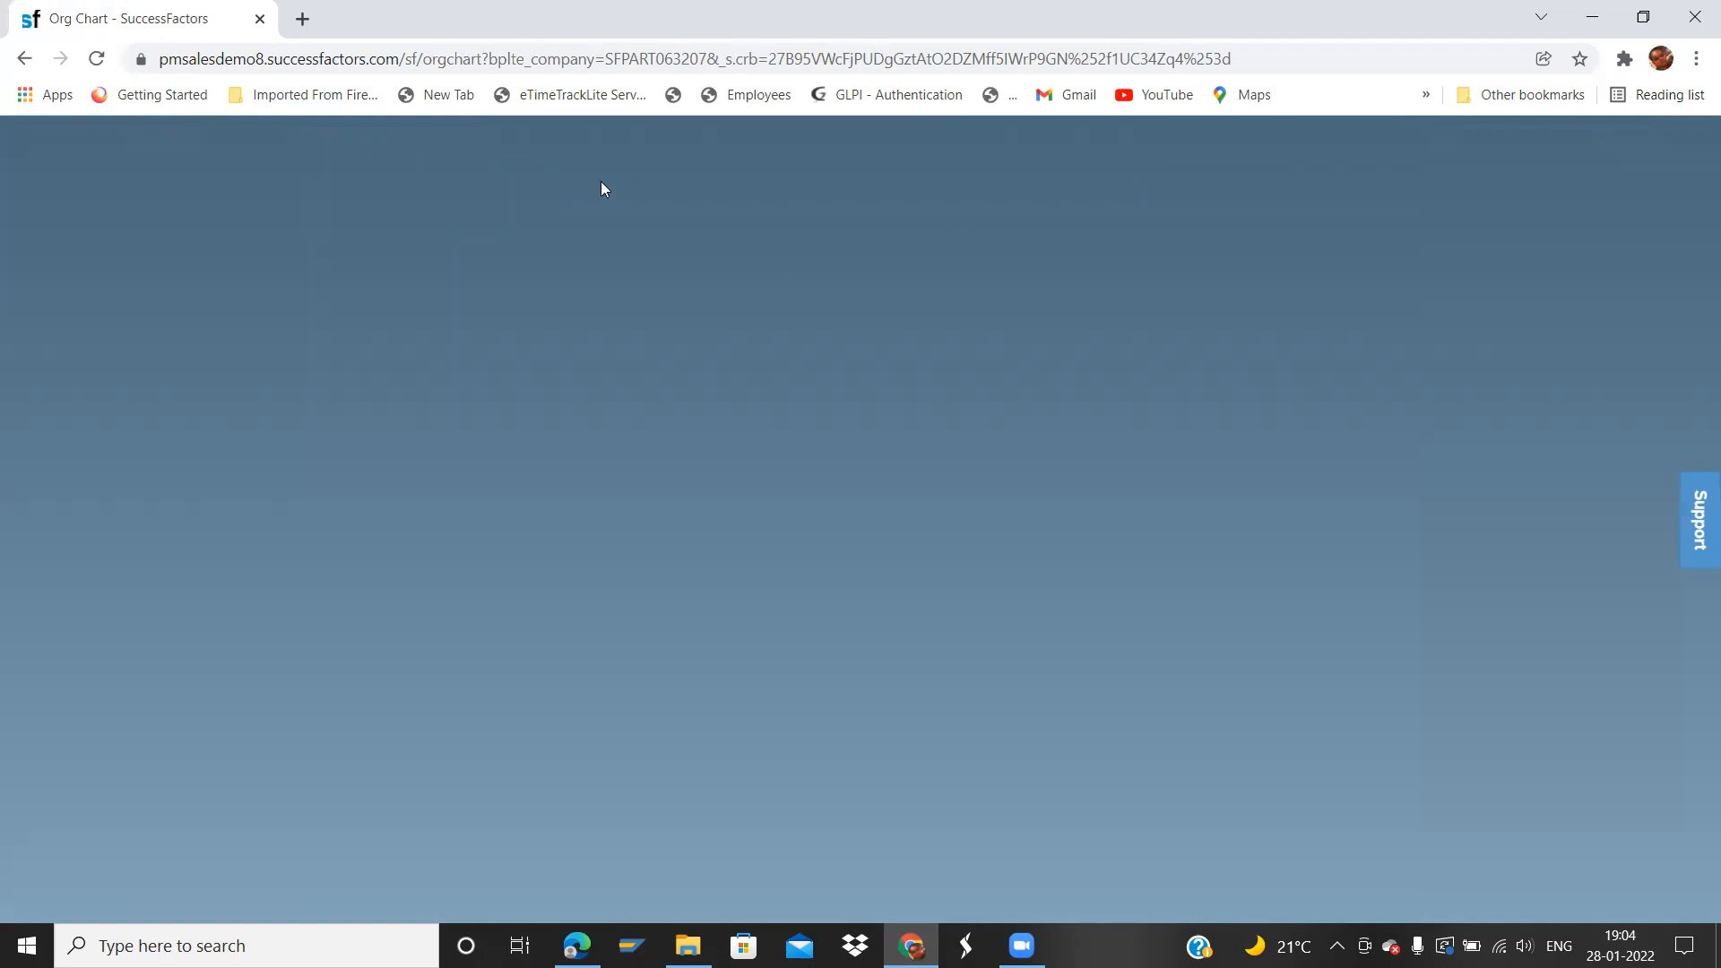
left_click(607, 59)
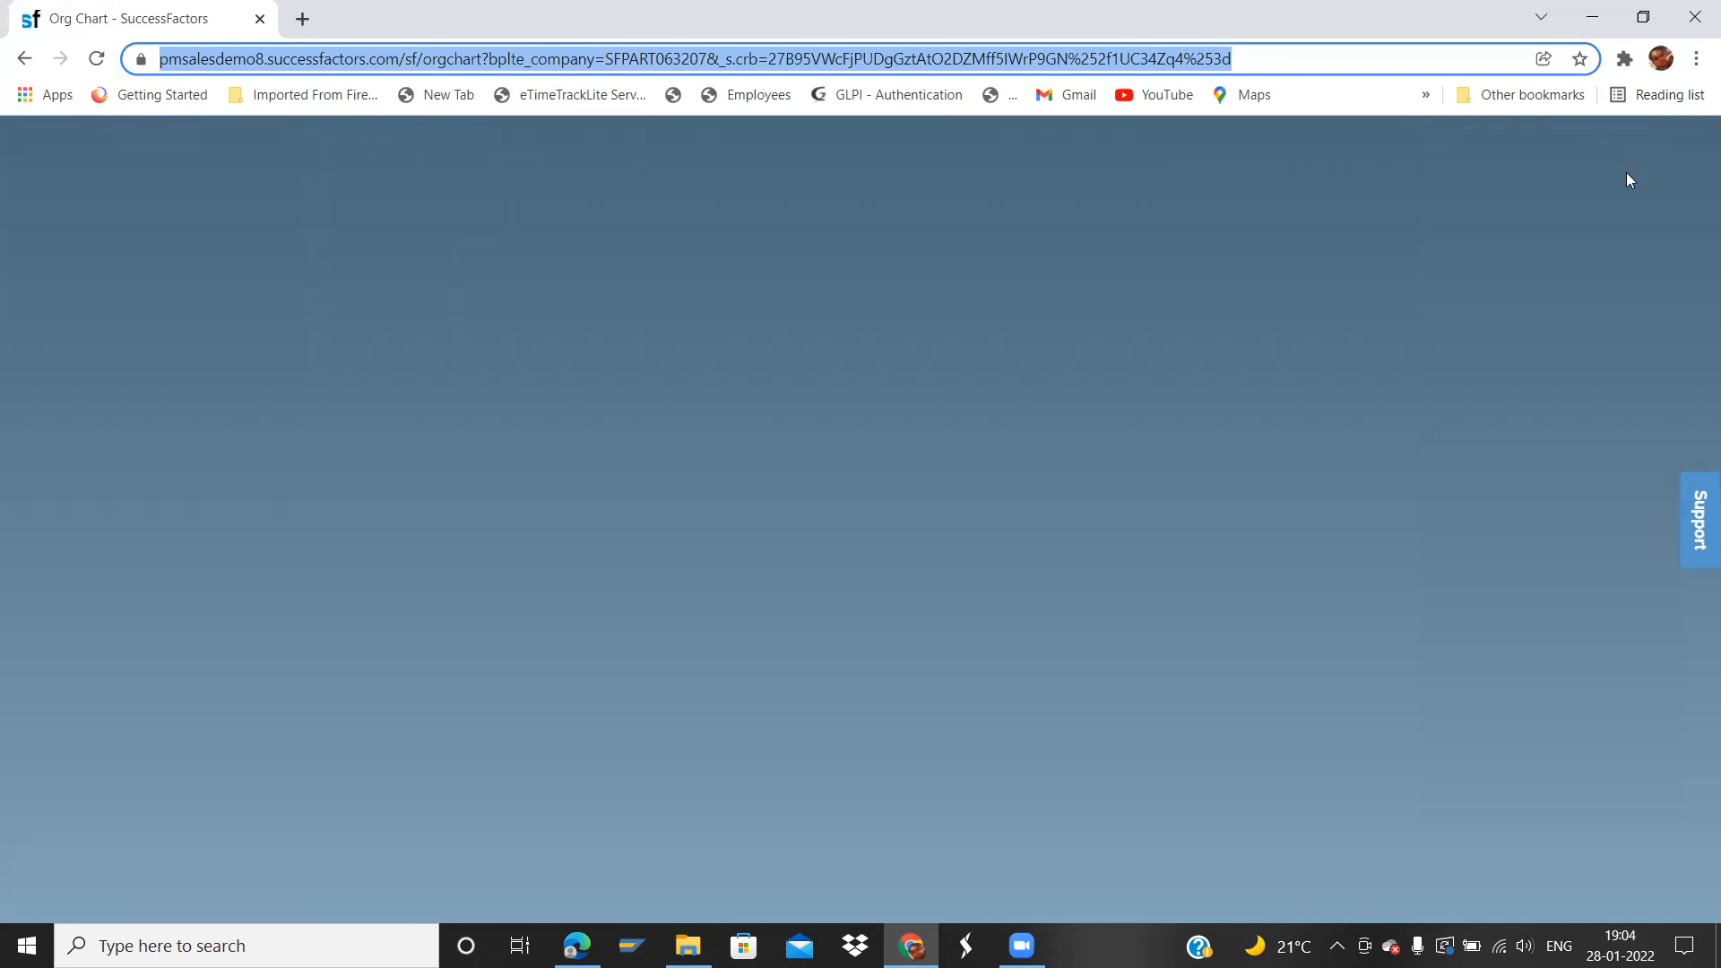
- Reload the bookmarked "Login - SAP SuccessFactors - New" page and log in again with the saved credentials
left_click(1513, 94)
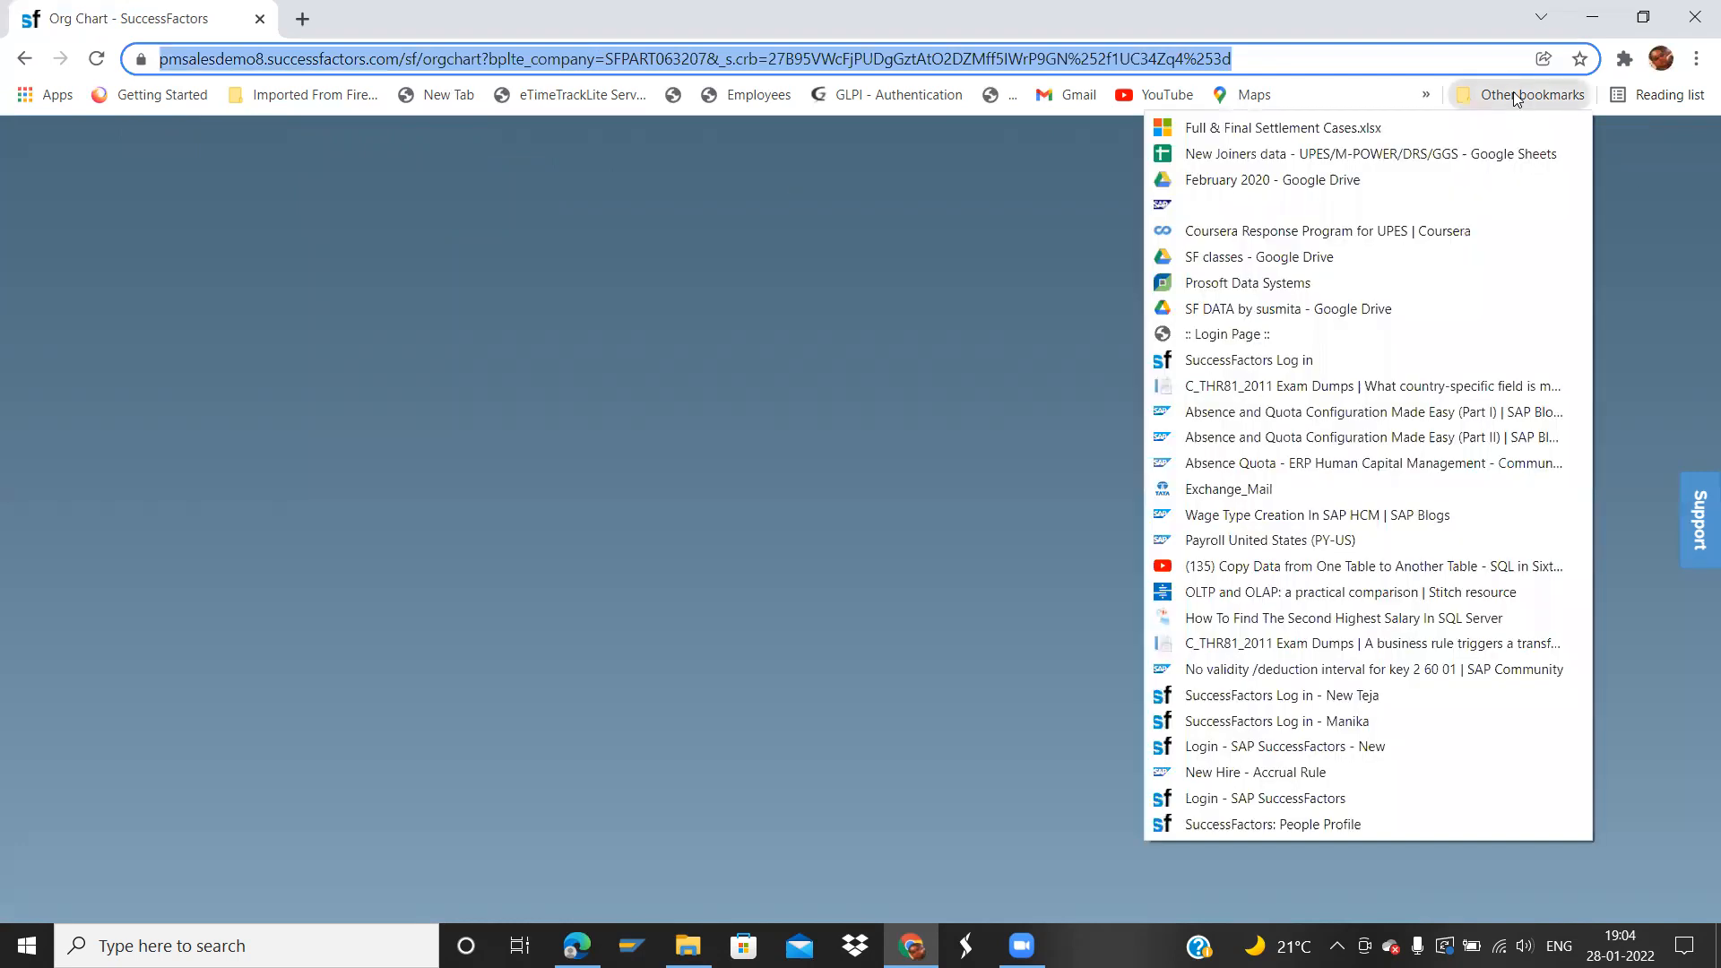
left_click(1299, 747)
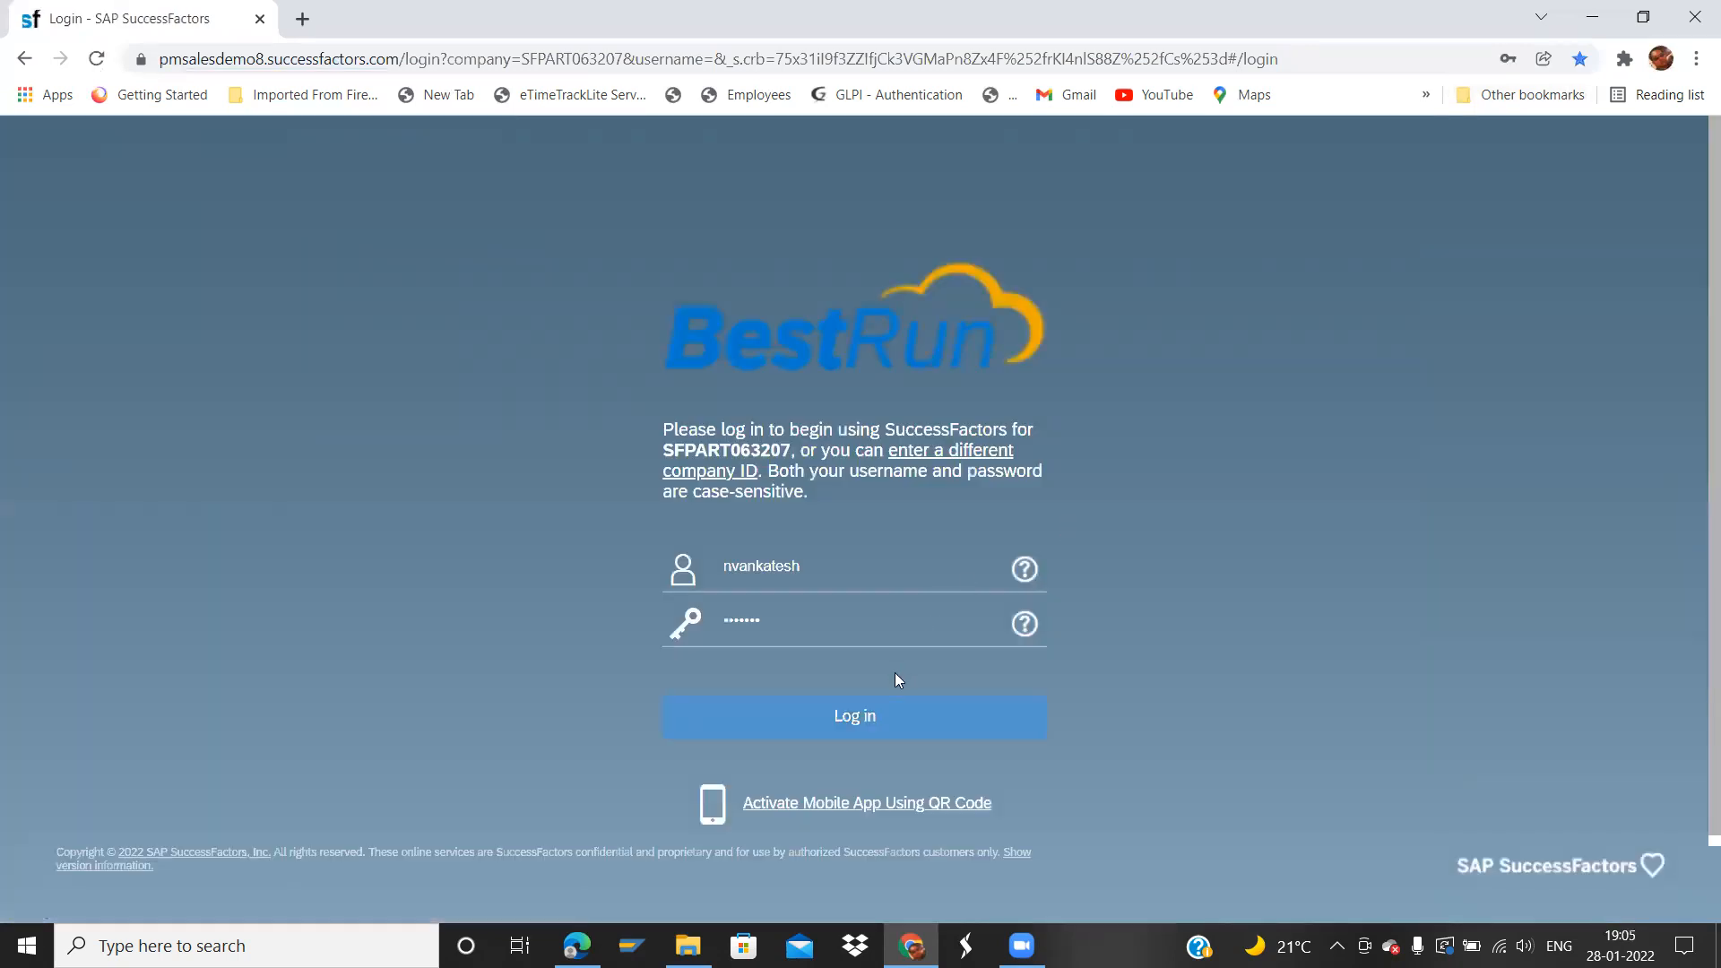
left_click(886, 716)
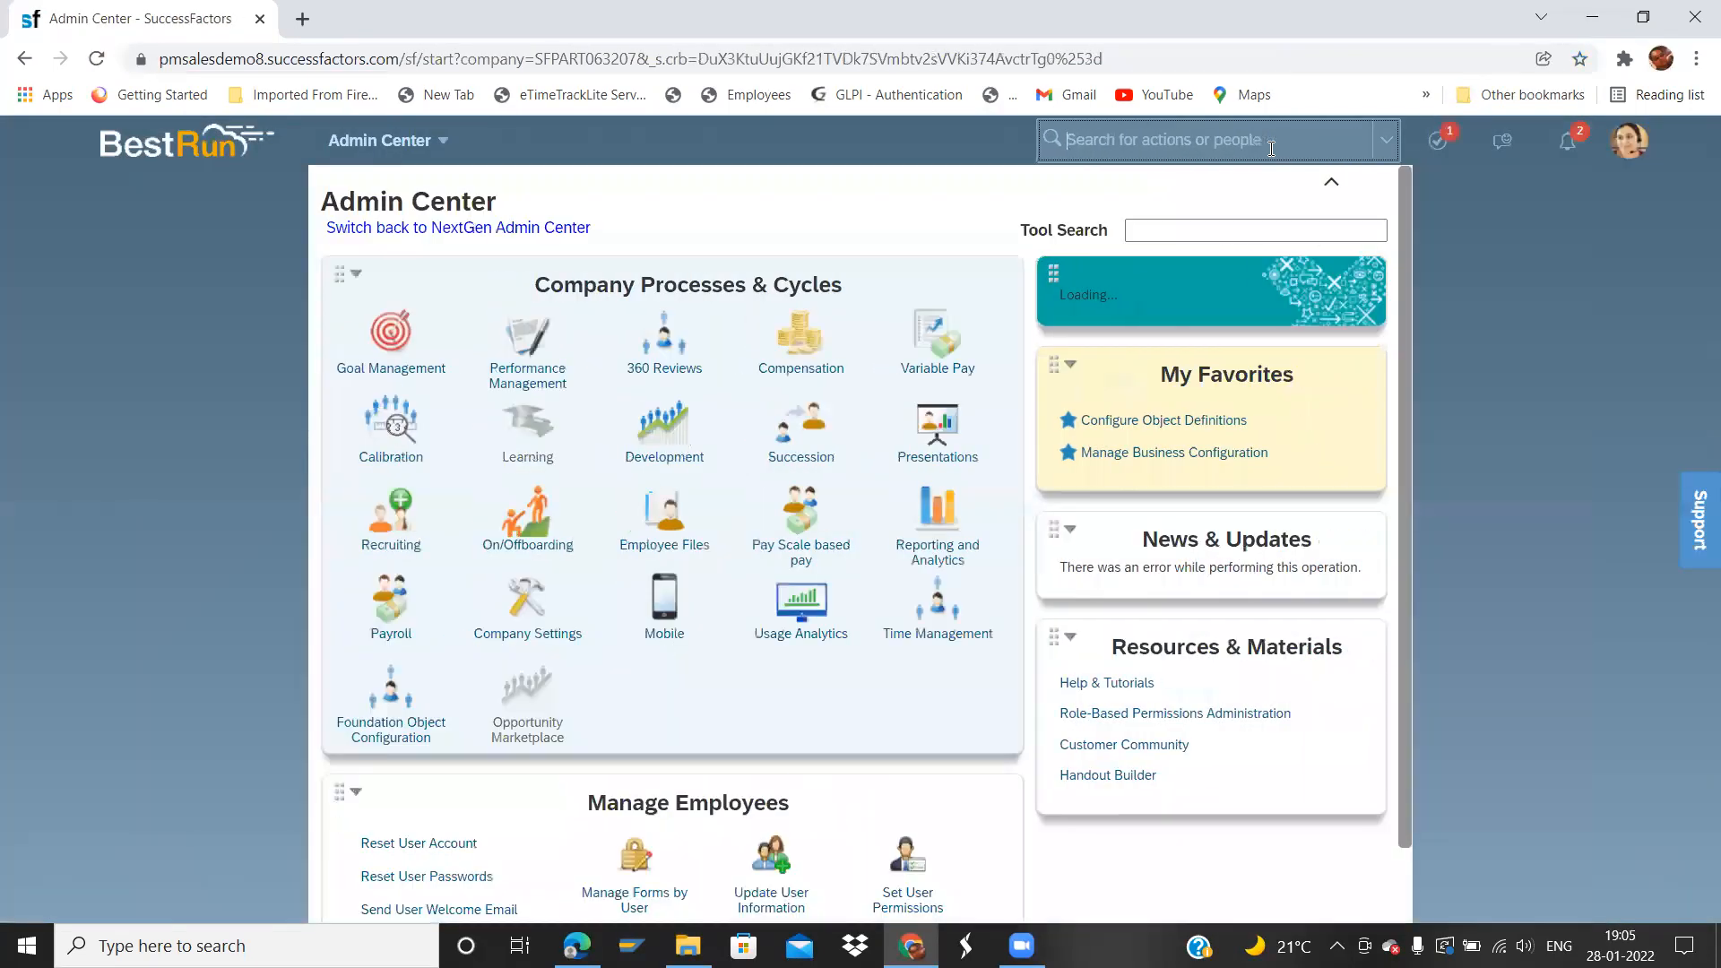
- Search the SuccessFactors actions for "org cha" and open View Org Chart
left_click(1271, 148)
type("org cha")
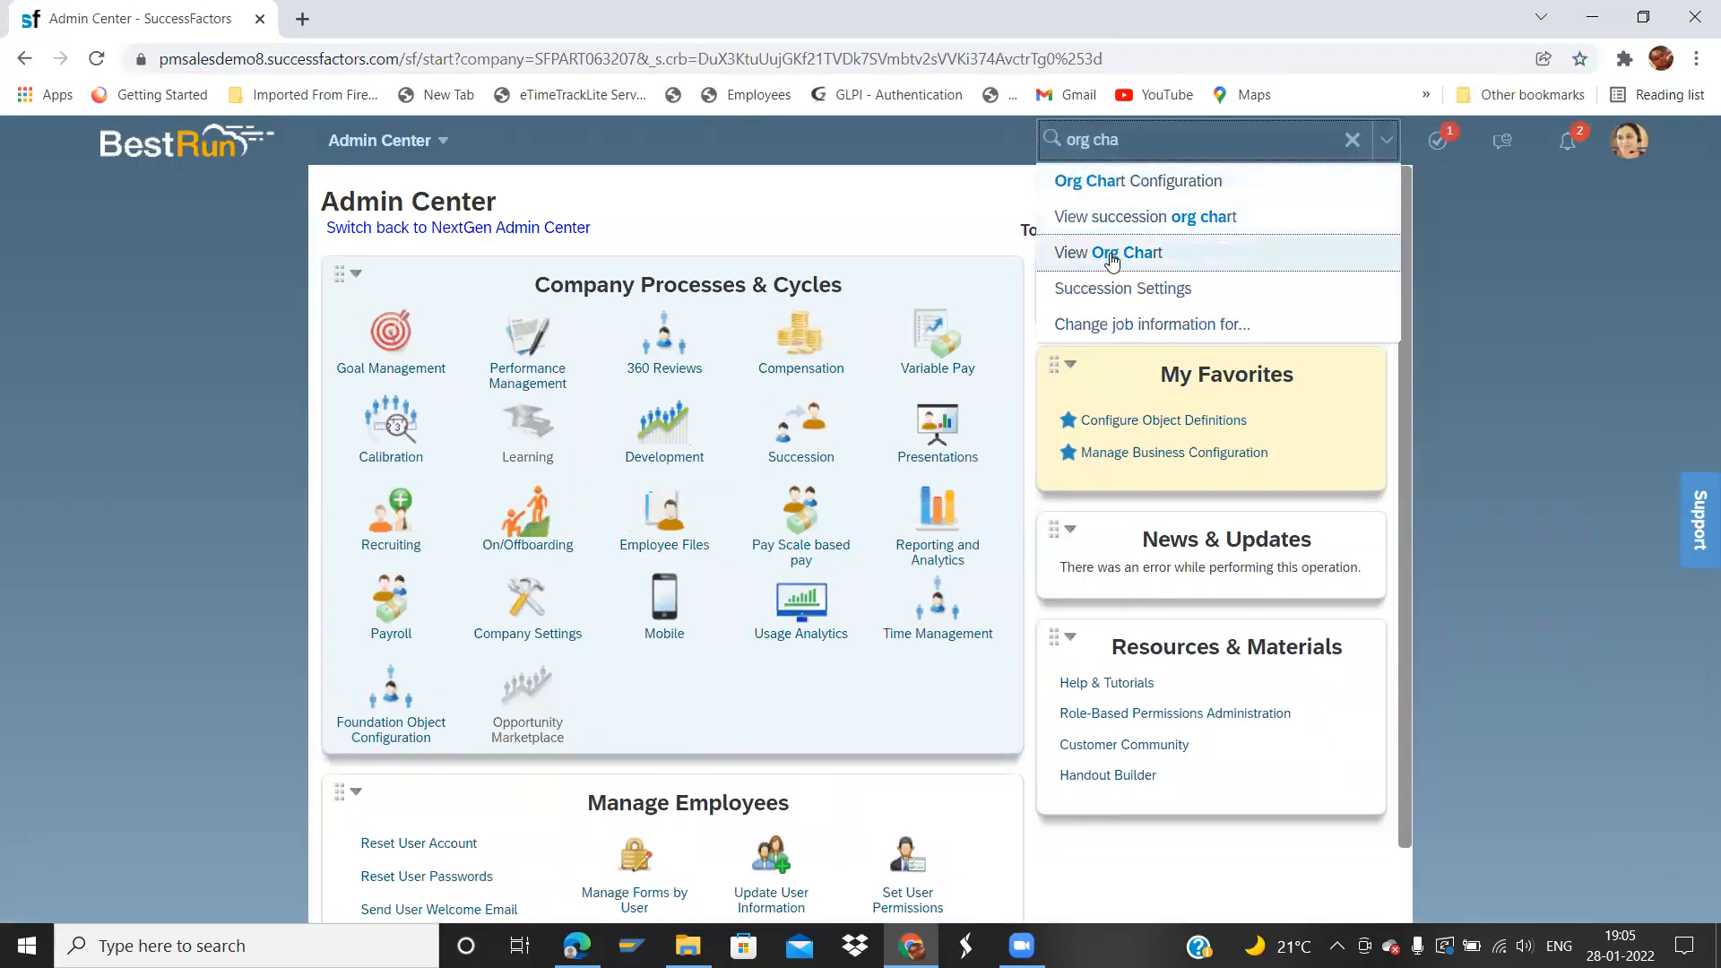
left_click(1110, 253)
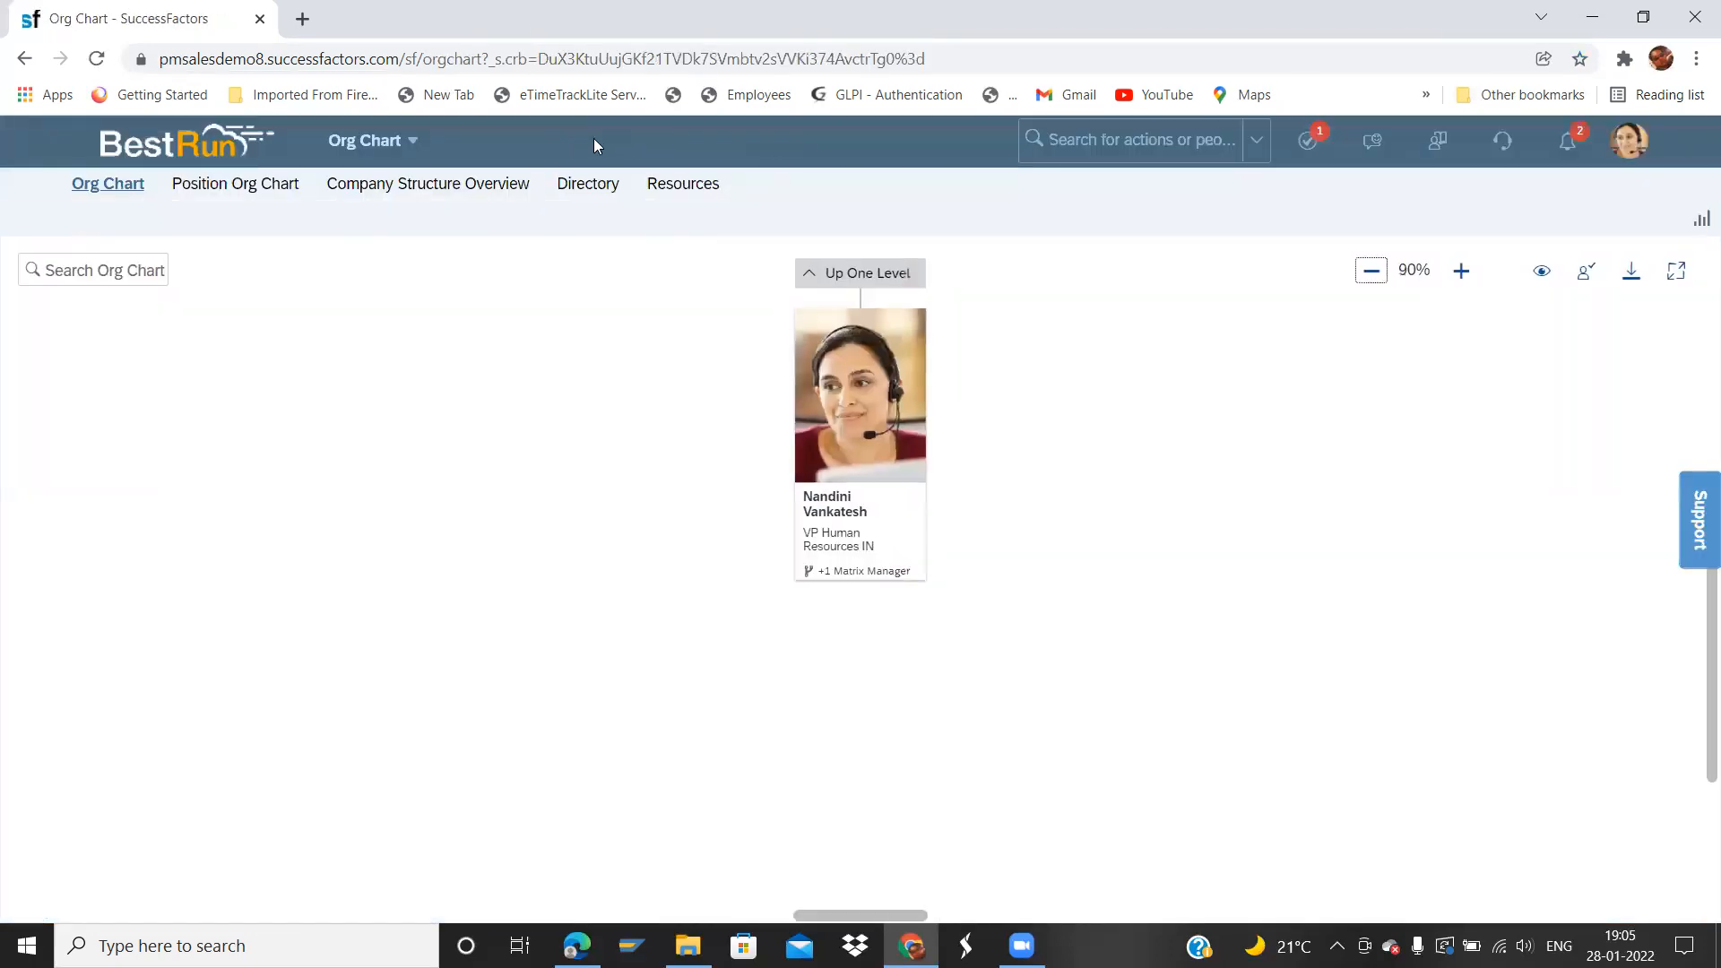
- Reopen Org Chart through the module navigation and bring up the recently viewed people in the org chart search
left_click(392, 141)
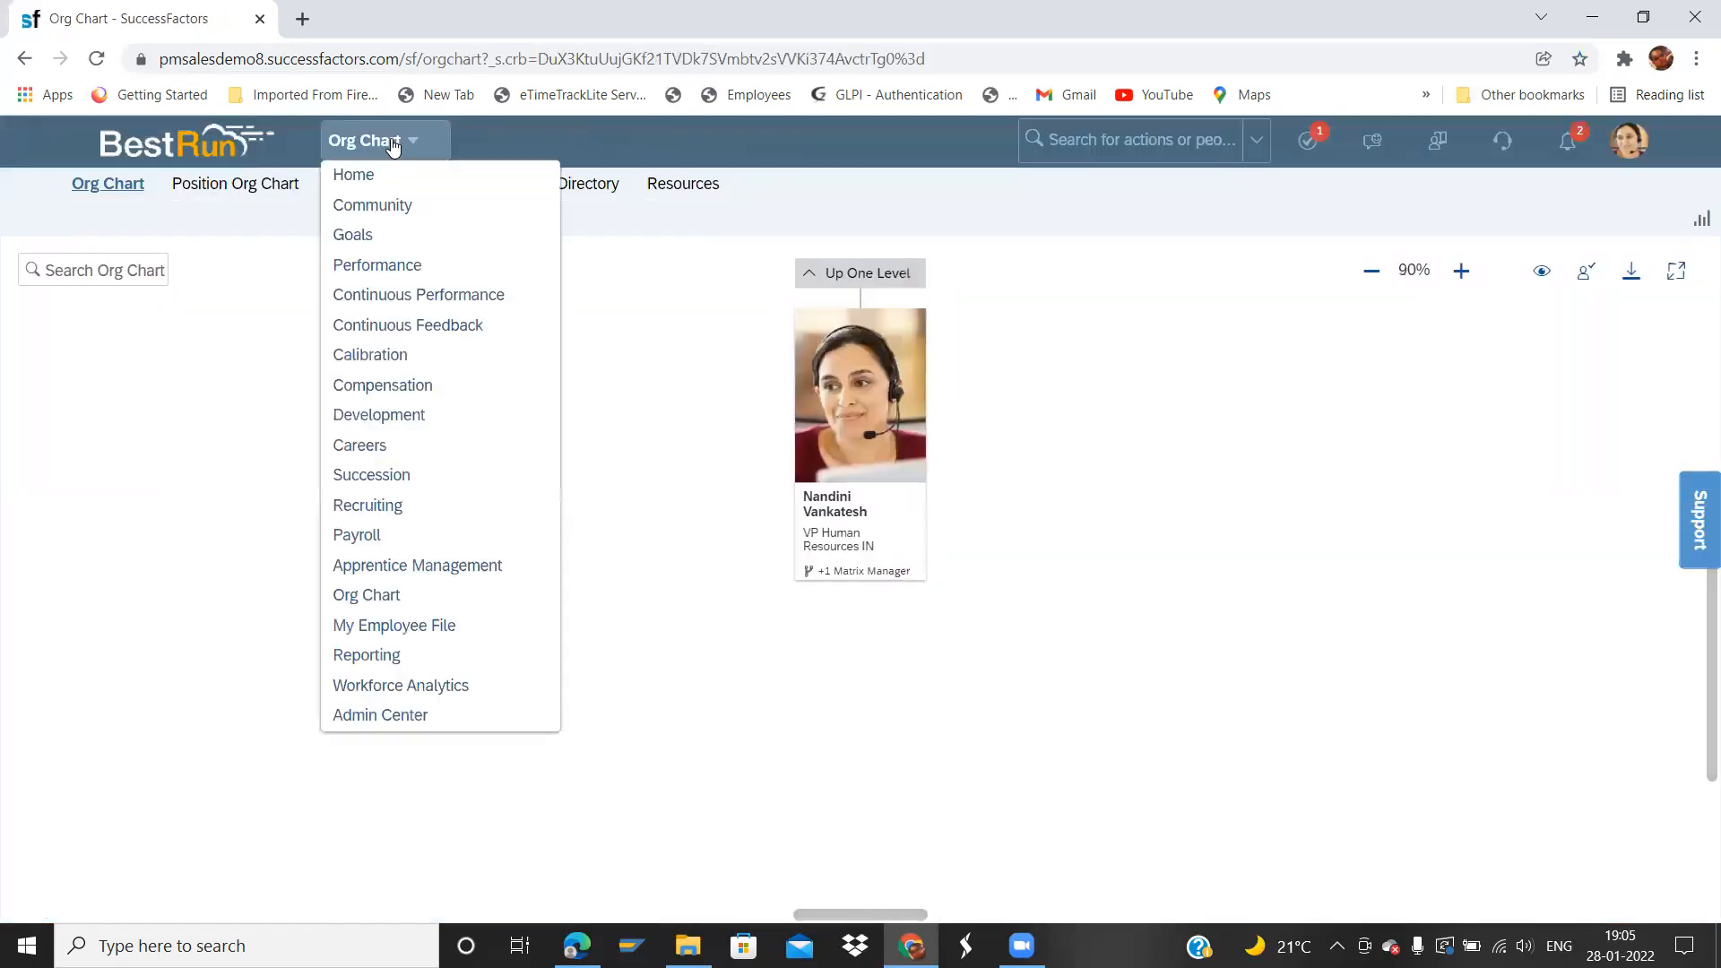
left_click(384, 596)
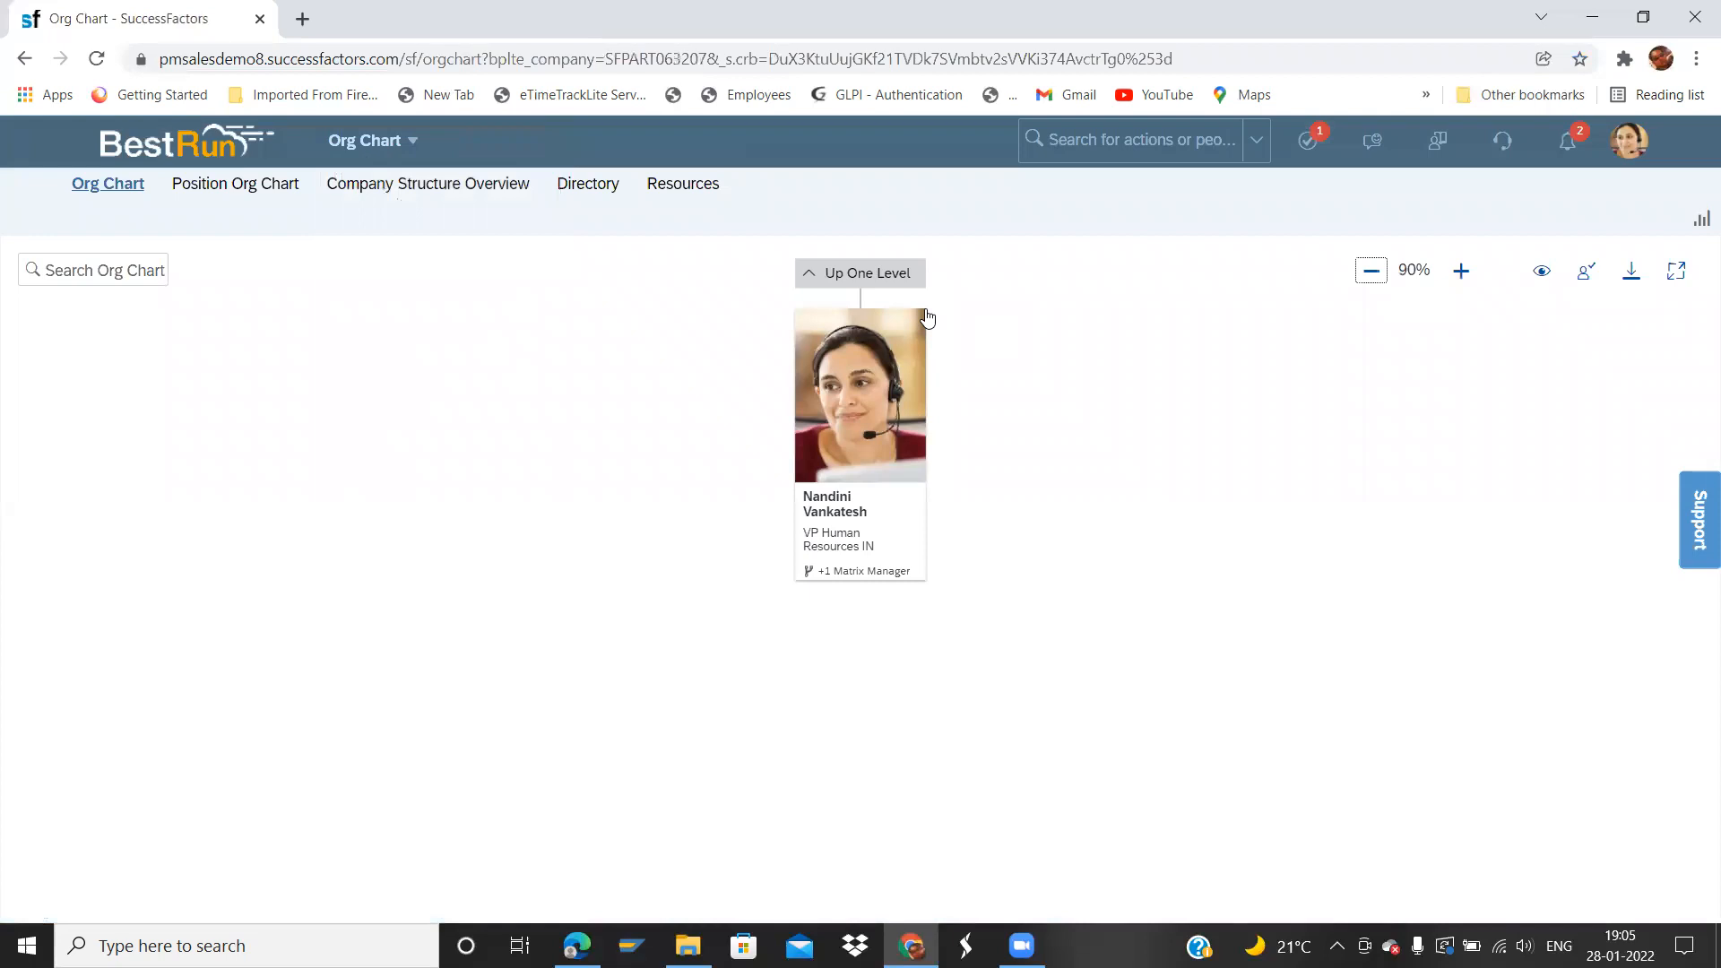
left_click(124, 267)
left_click(123, 268)
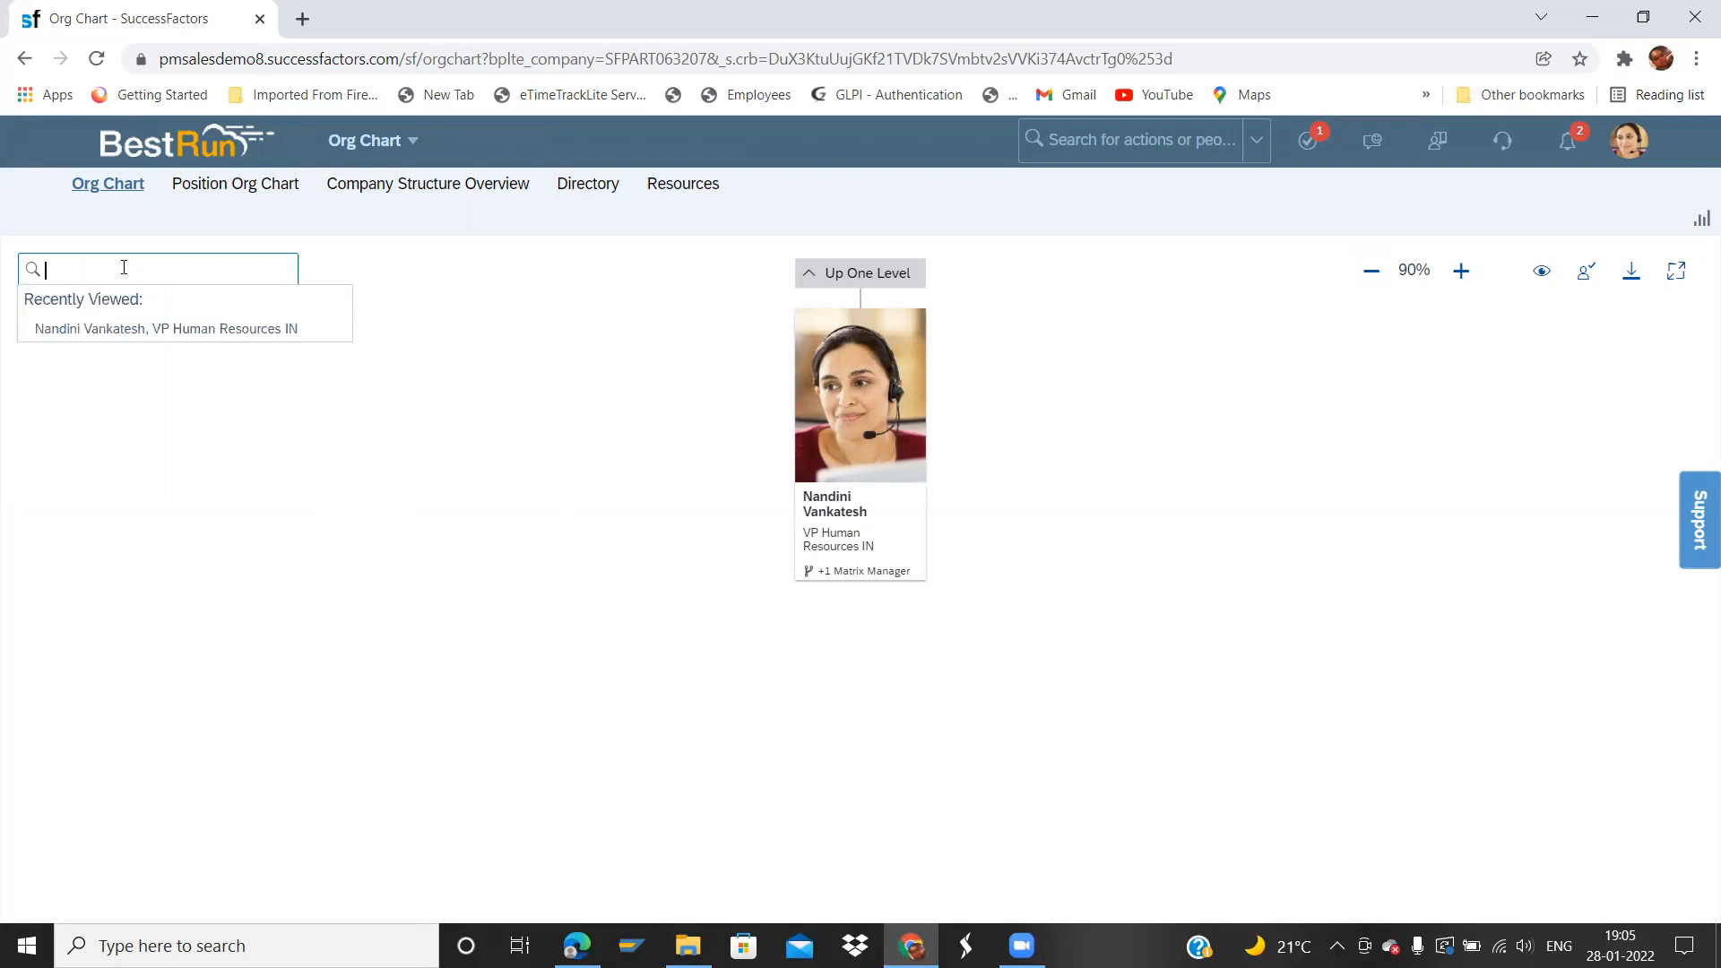
left_click(1124, 140)
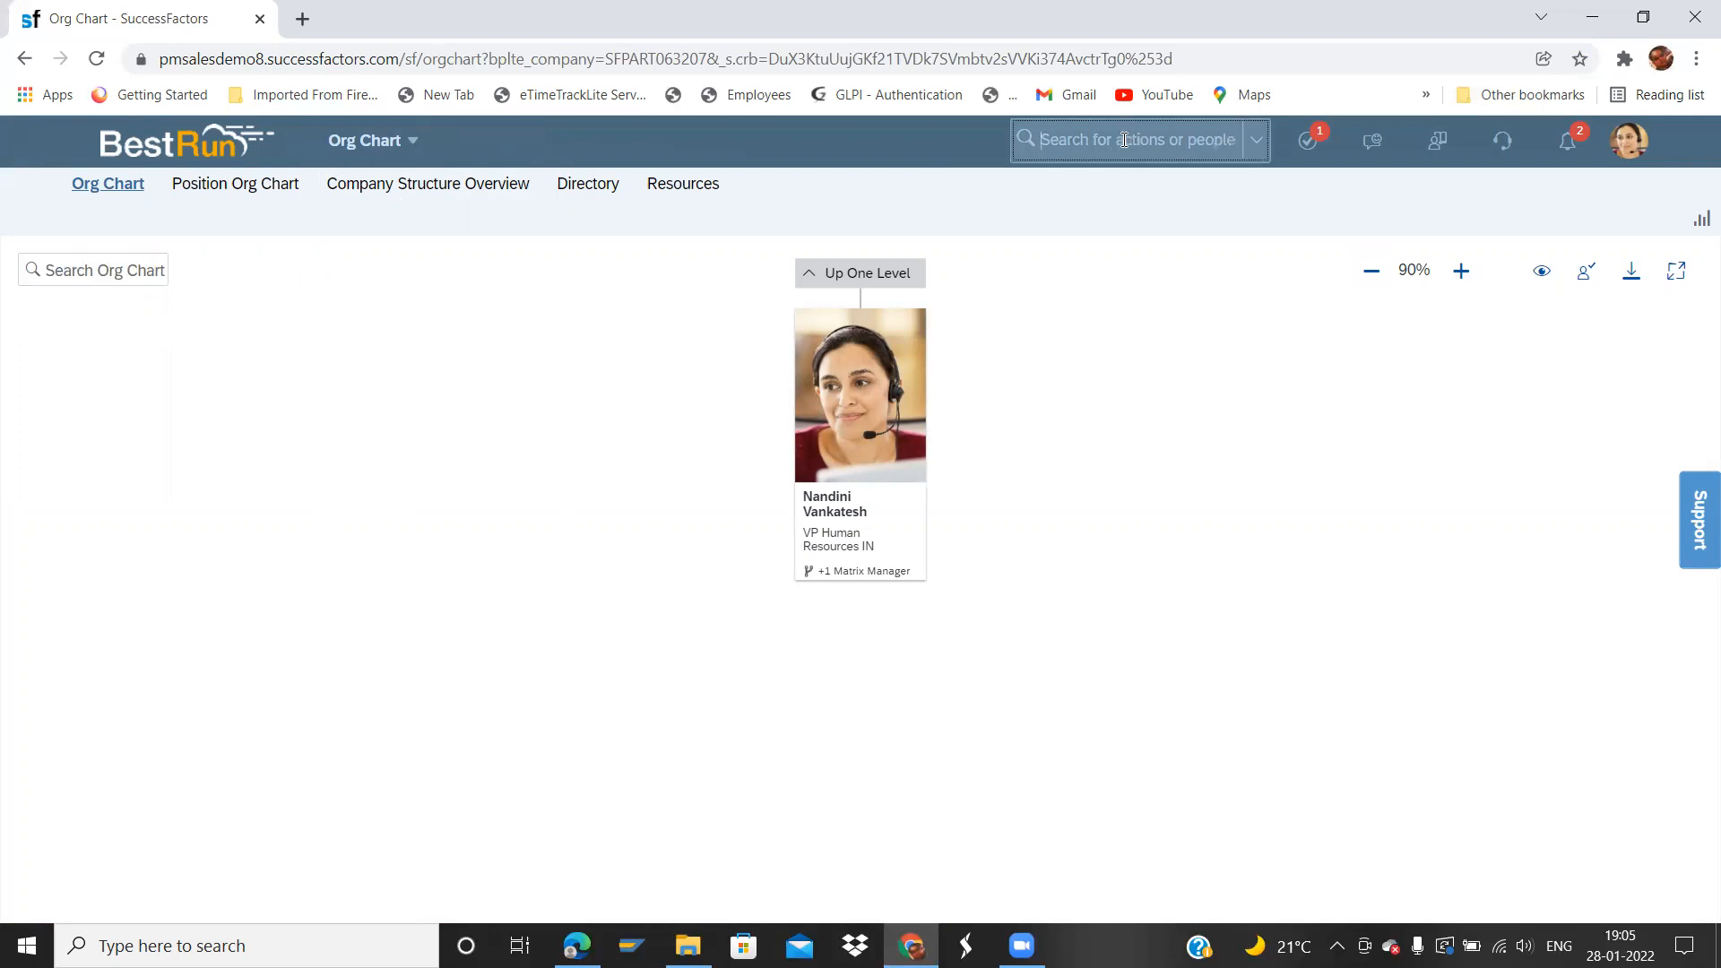
type("aanay")
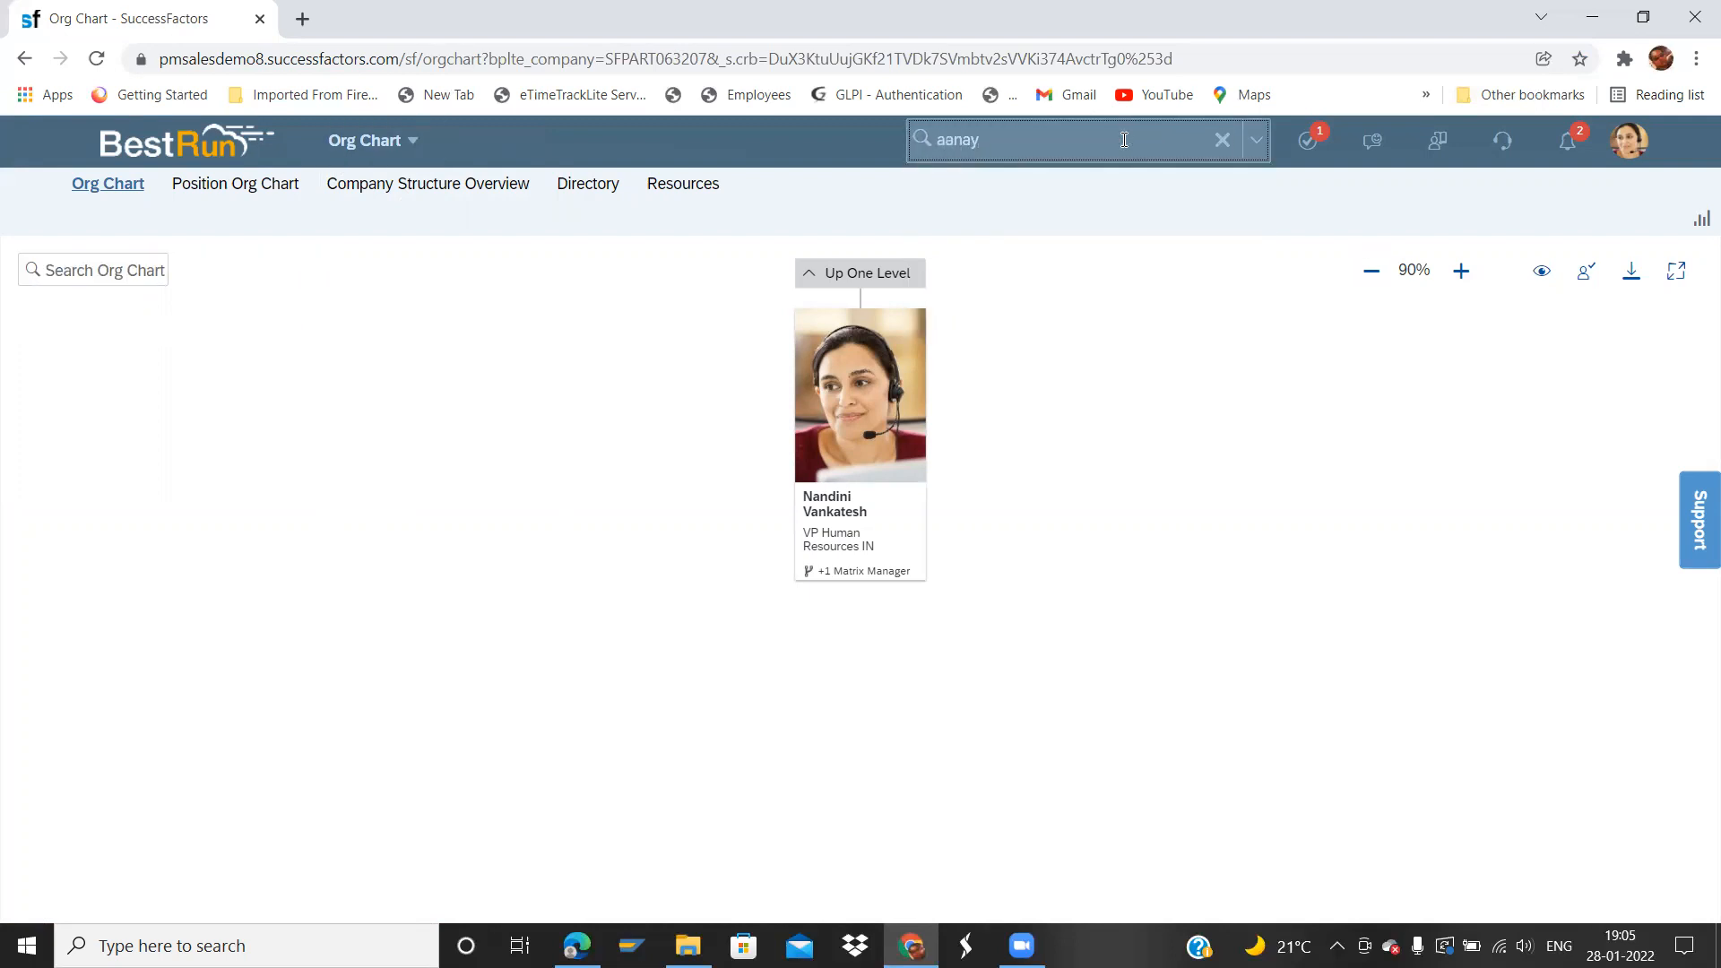
left_click(1223, 140)
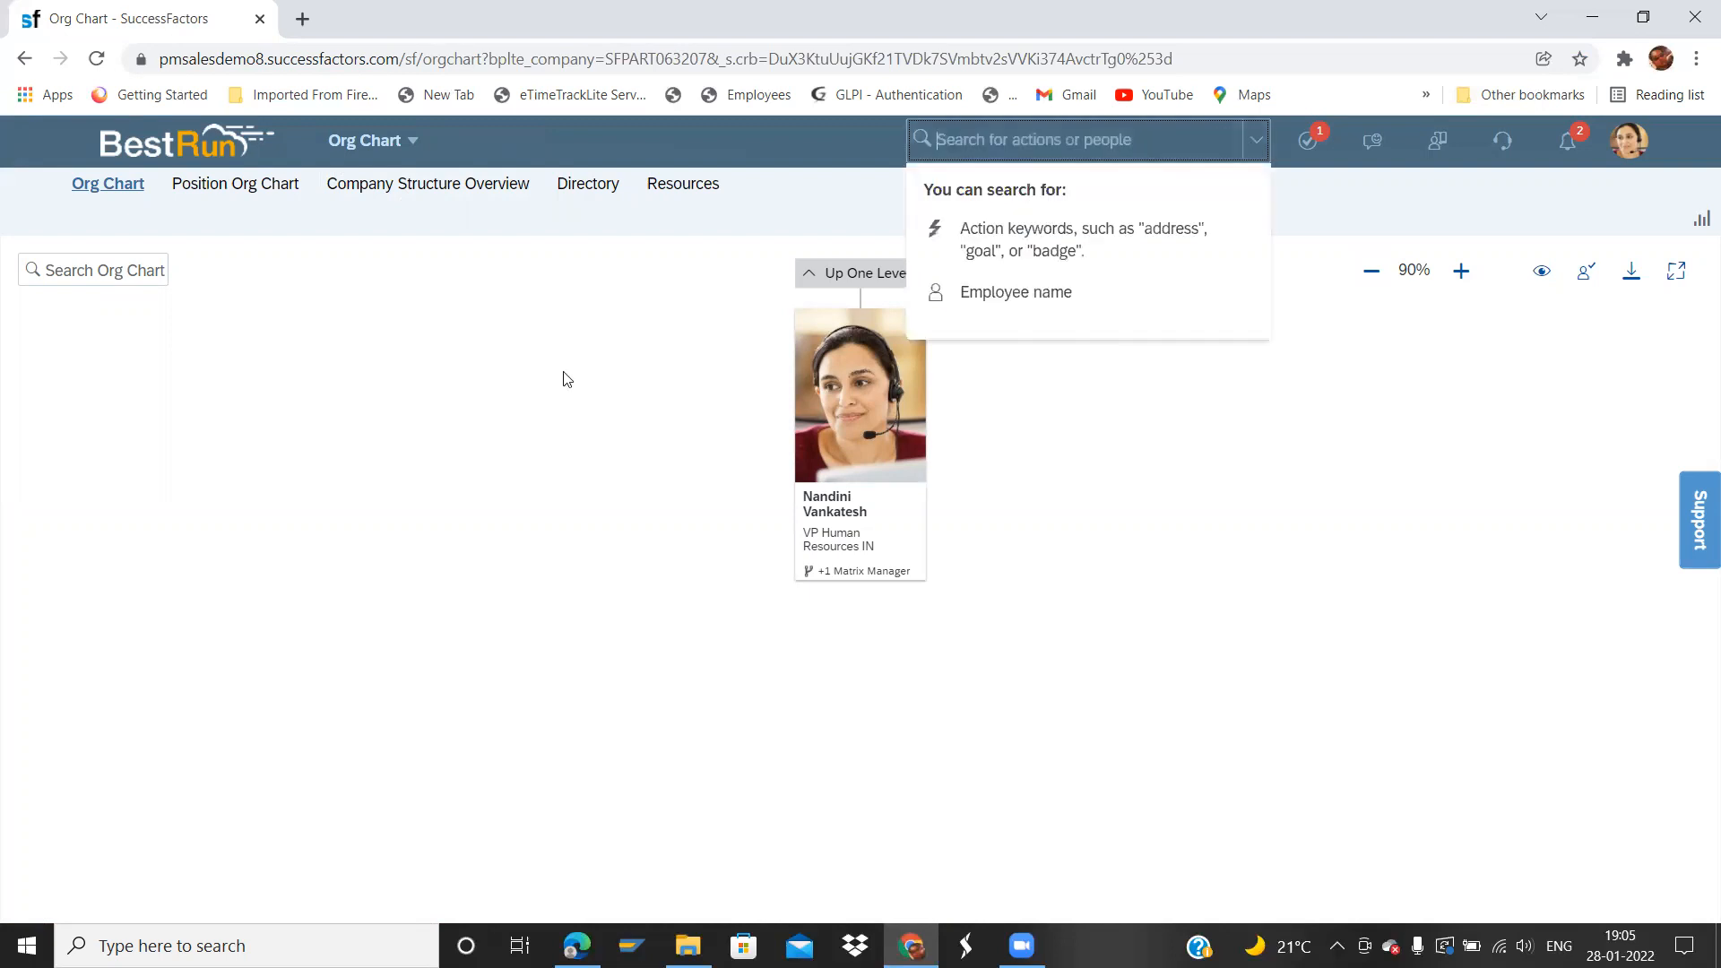
- Find the VP Global People Operations by first name in the org chart search and examine the full reporting structure at 70% scale
left_click(100, 265)
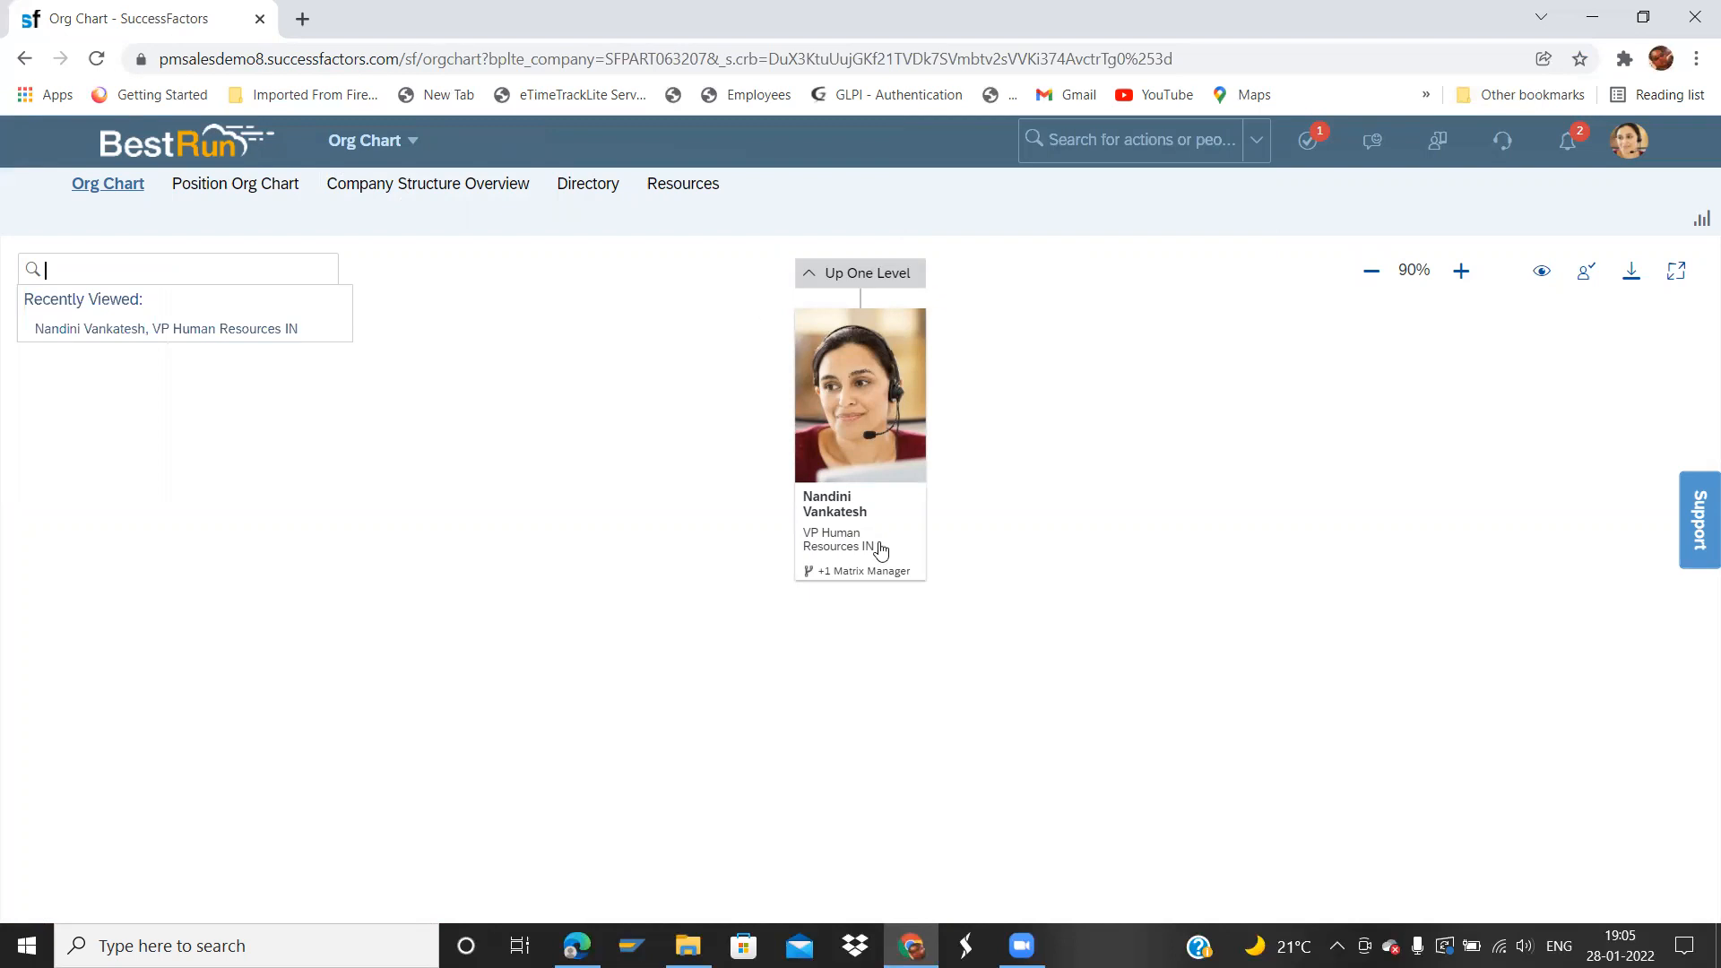
type("charl")
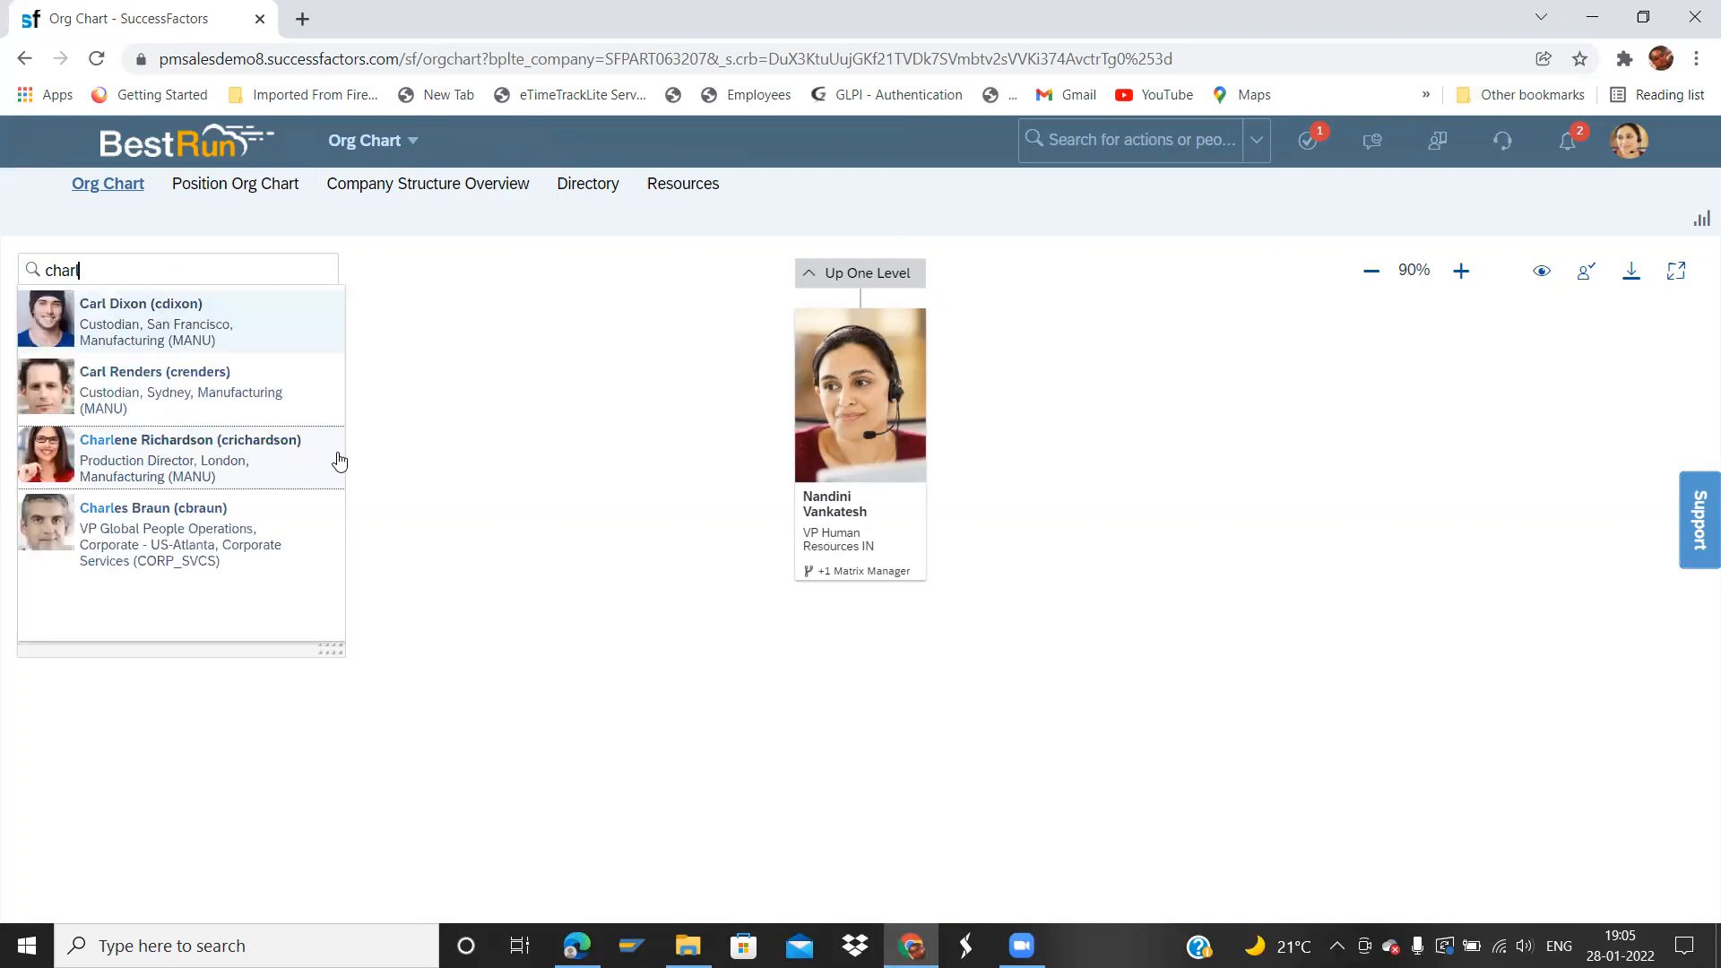
left_click(192, 534)
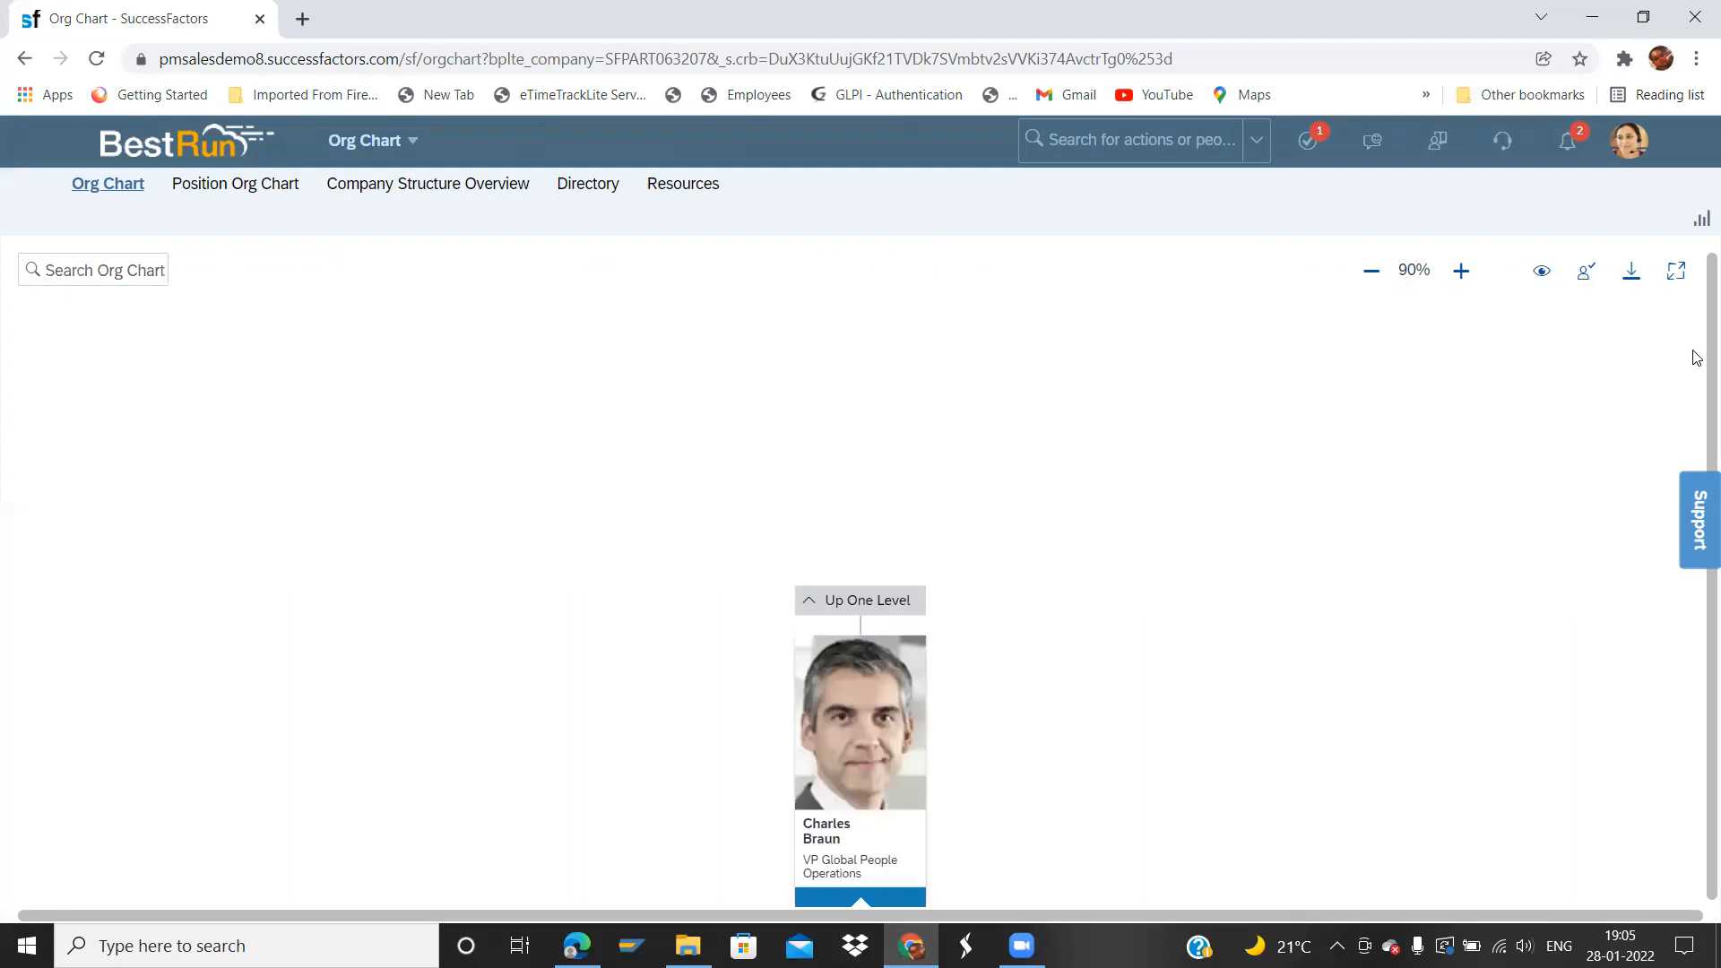
mouse_move(1699, 432)
left_mouse_down()
mouse_move(1700, 448)
mouse_move(1699, 411)
left_mouse_up()
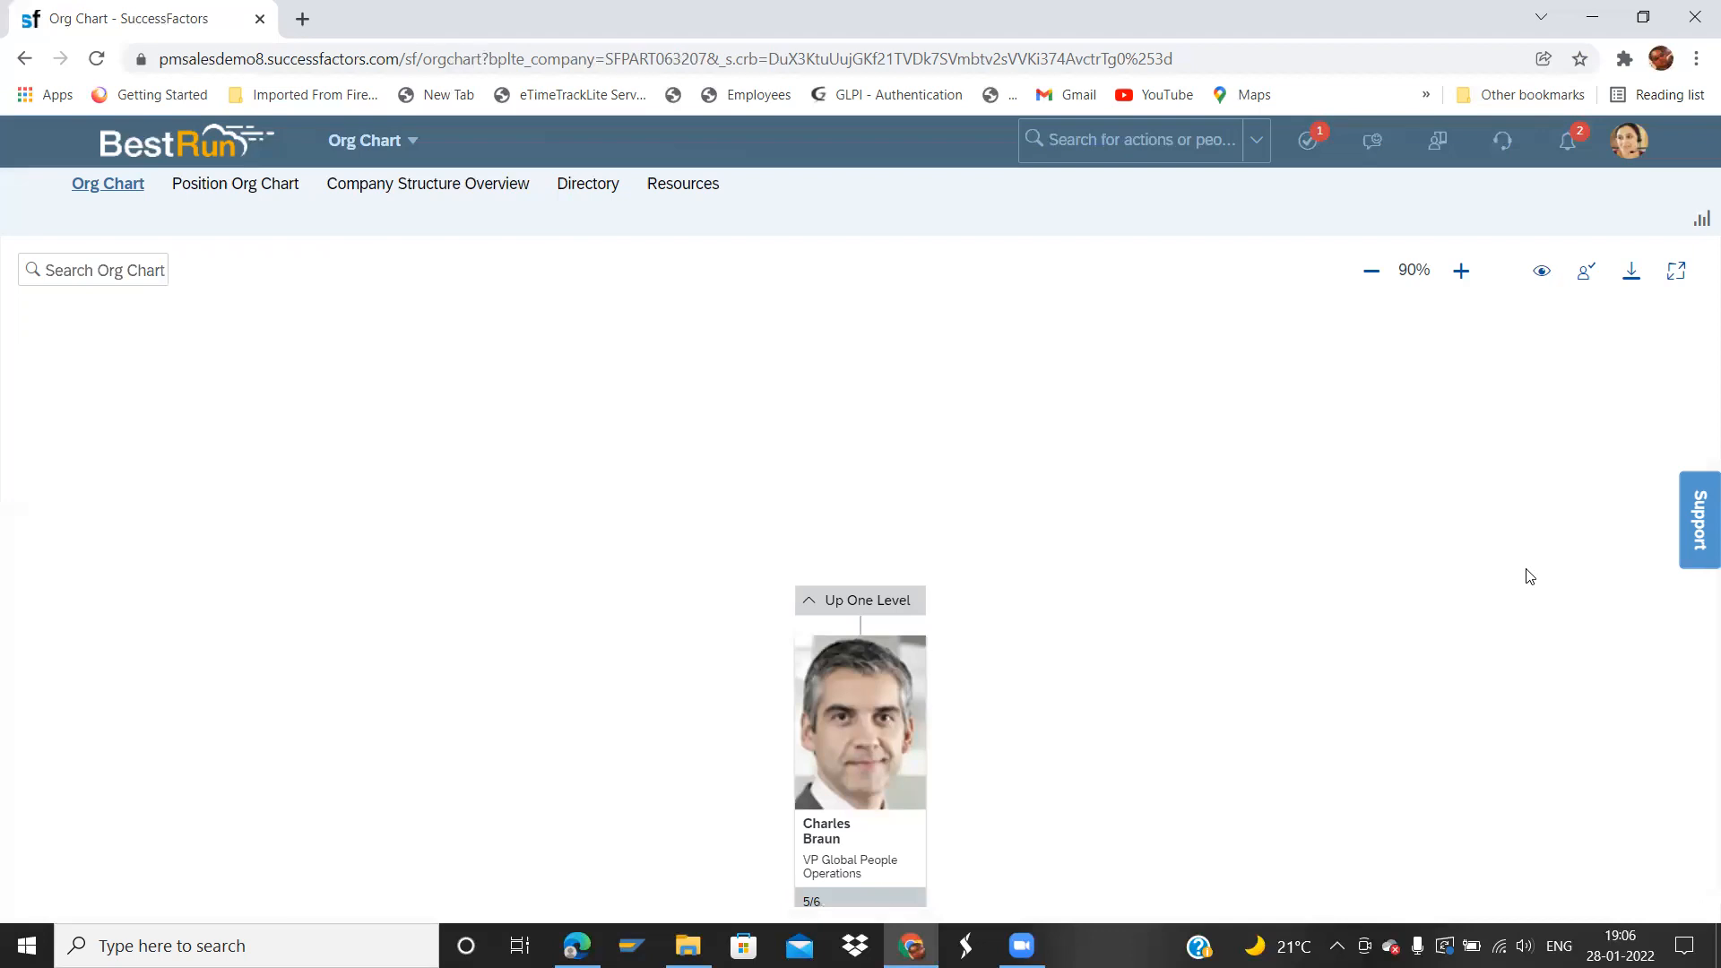
left_click_drag(870, 655, 826, 285)
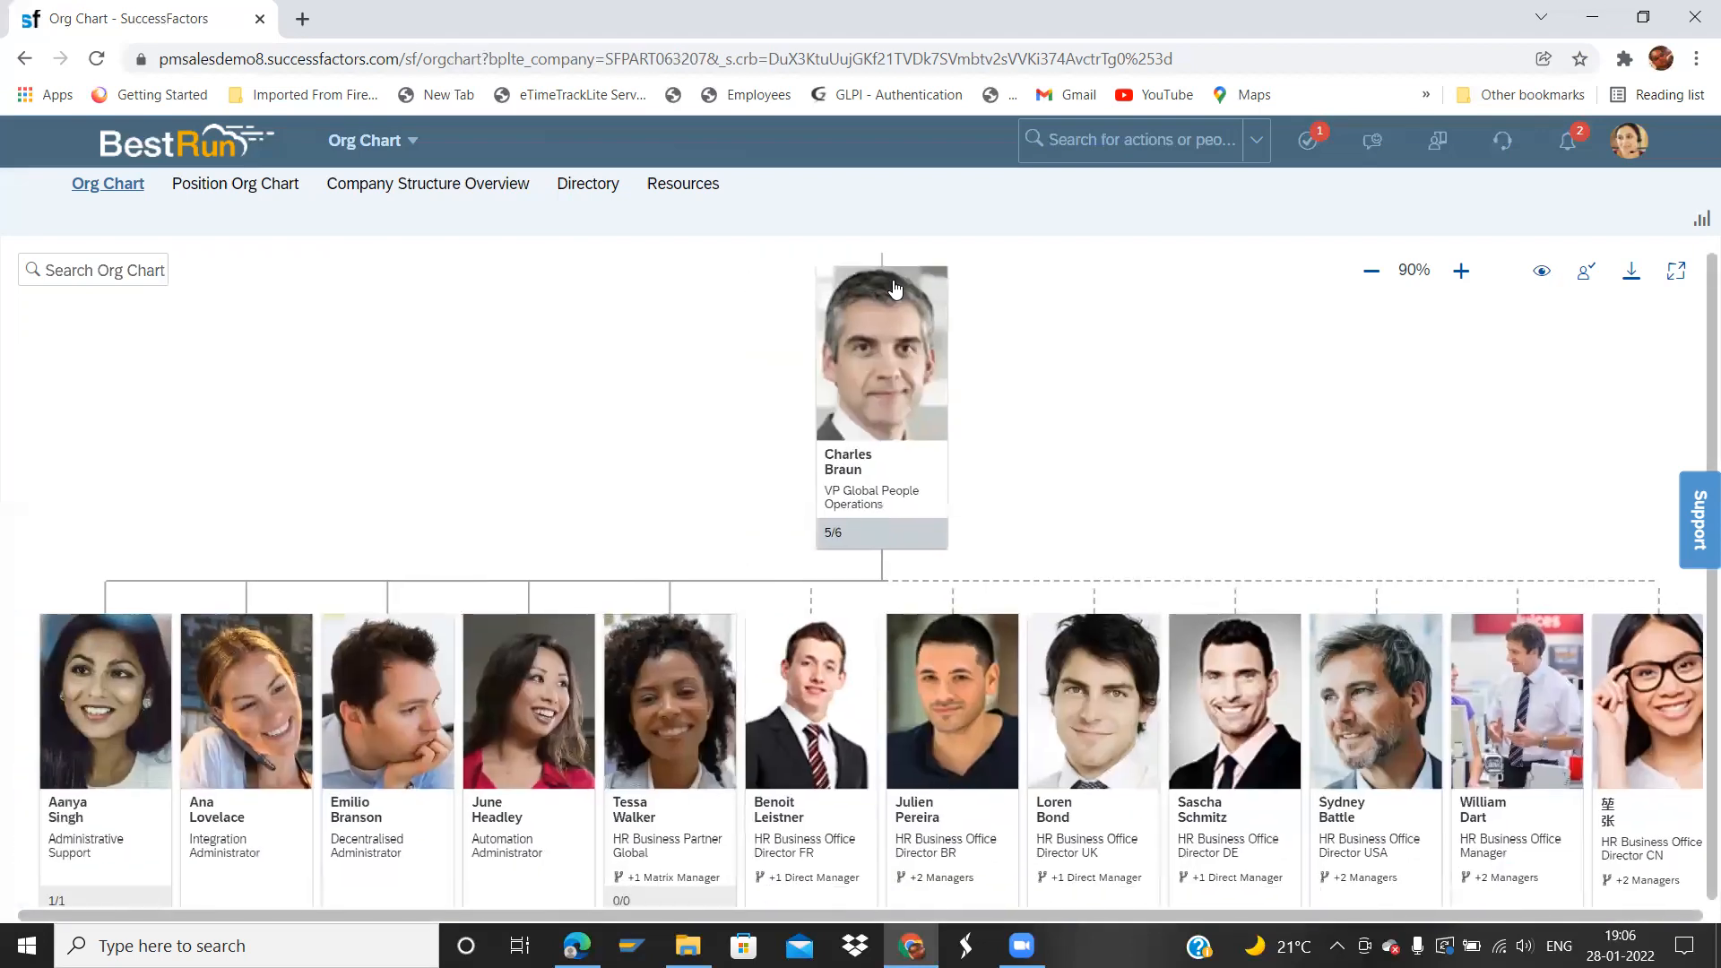
left_click(1373, 273)
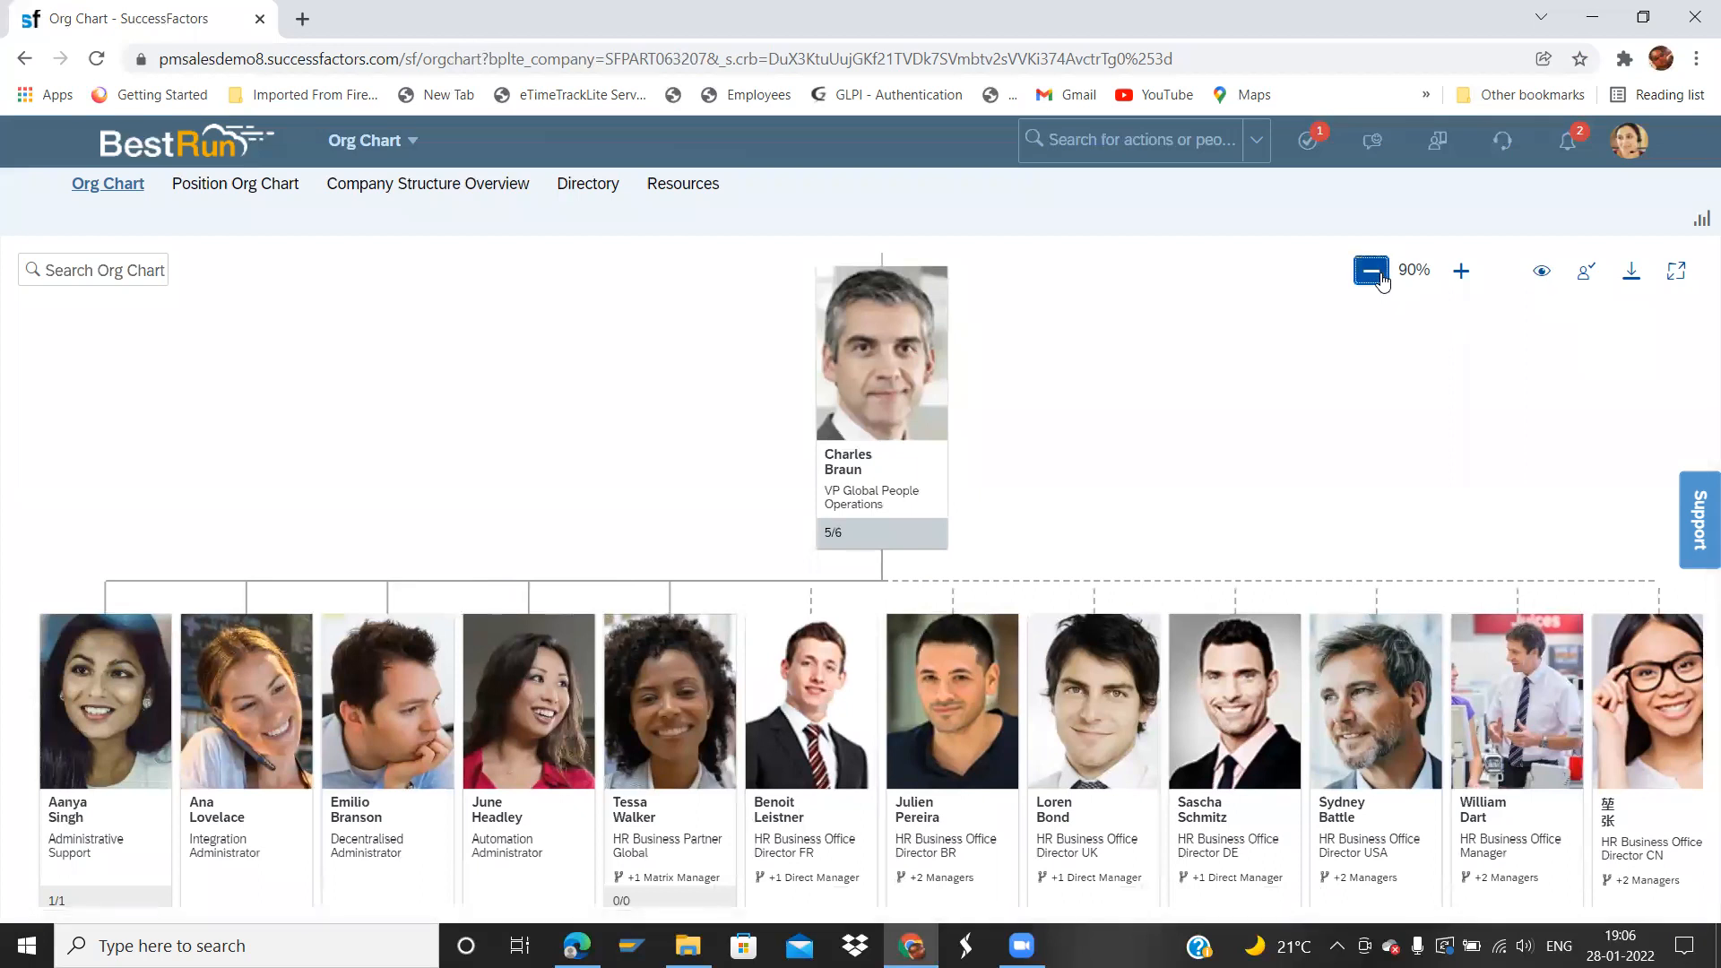
left_click(1380, 278)
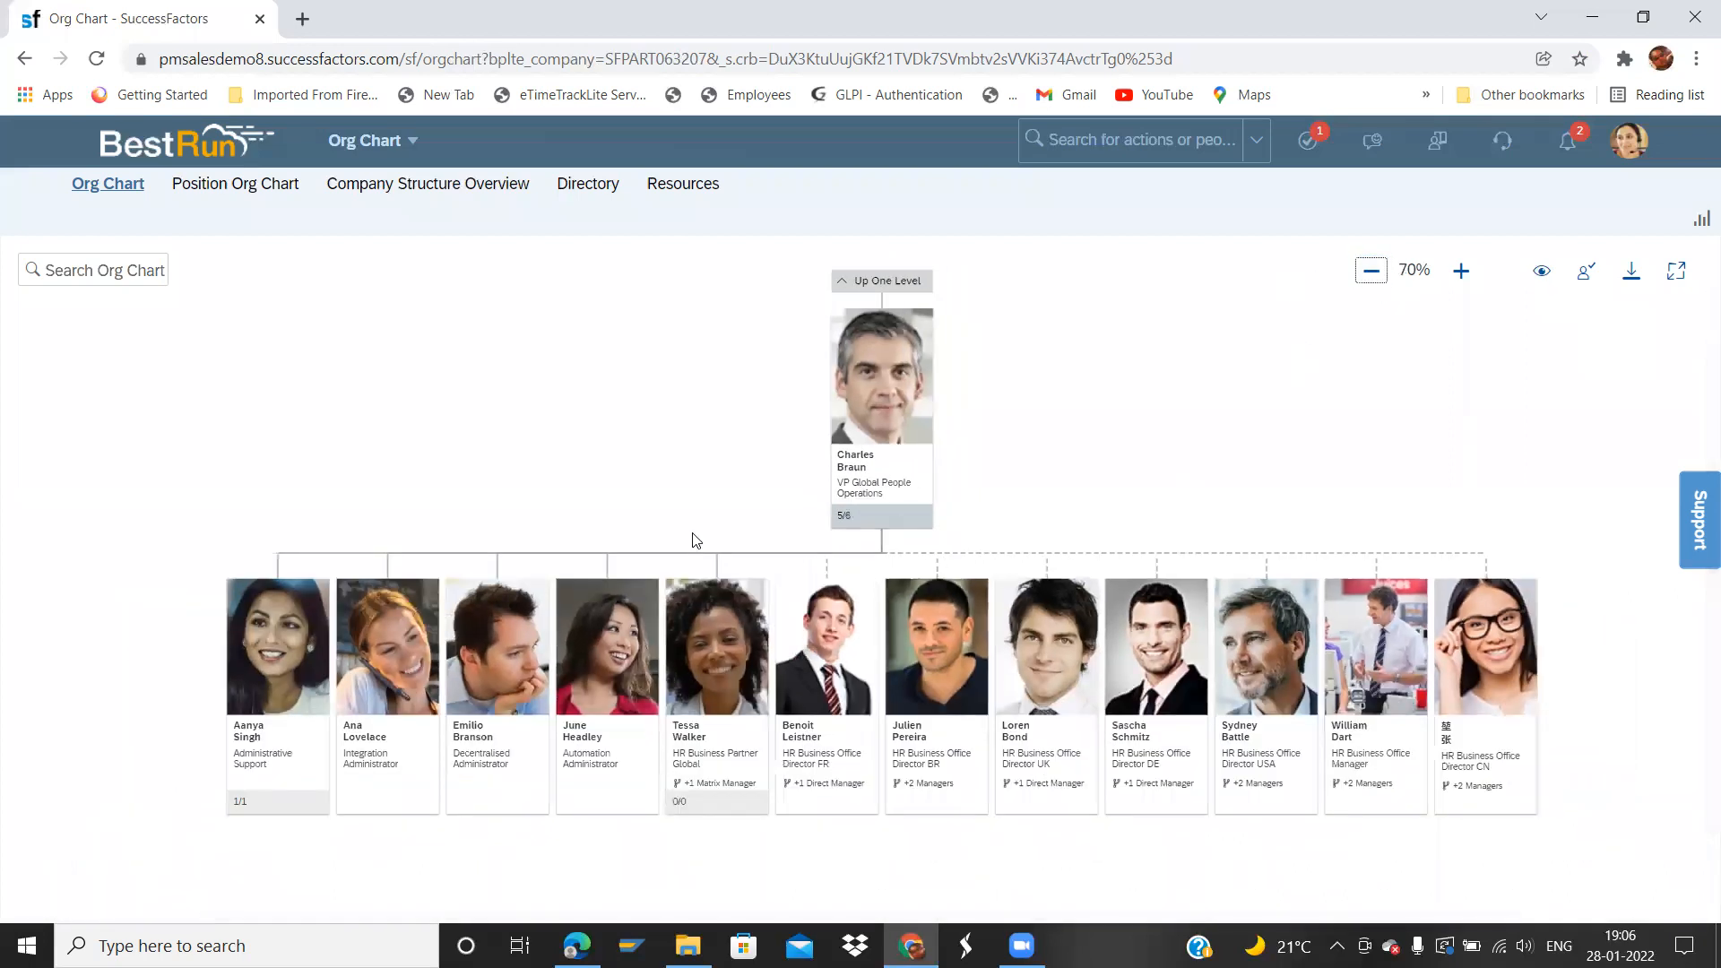
left_click_drag(893, 400, 850, 390)
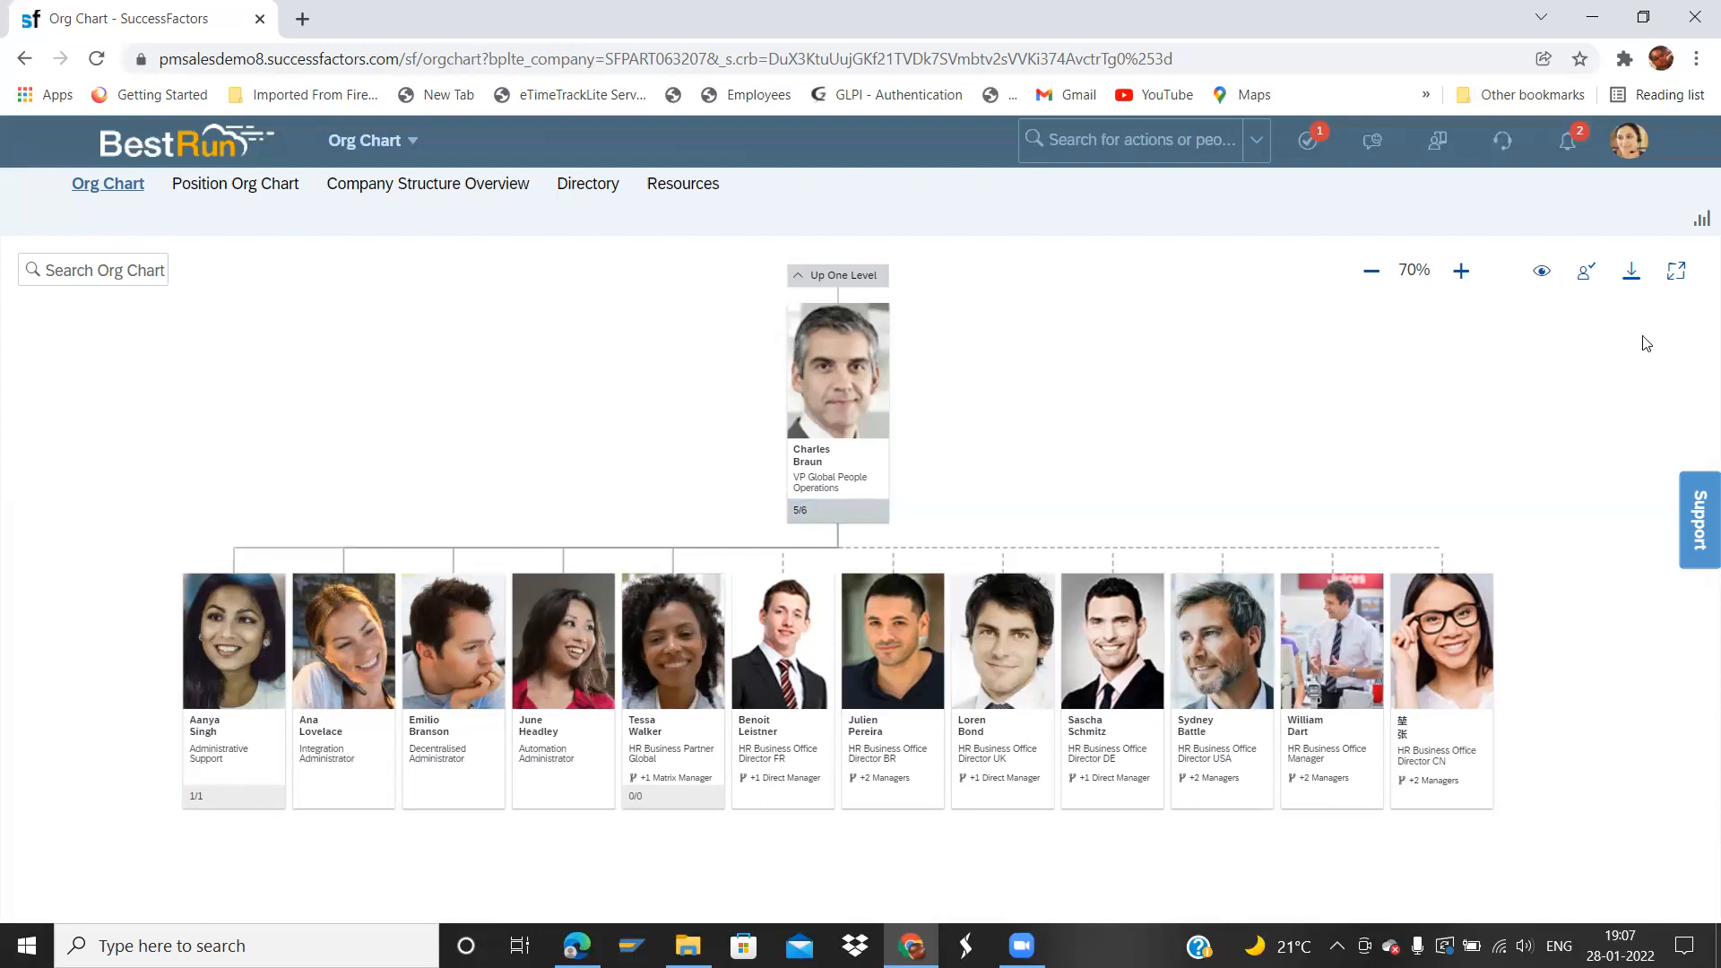
- Limit the org chart to Direct Reports Only, and switch the reporting type to Matrix Reports Only for comparison
left_click(1541, 271)
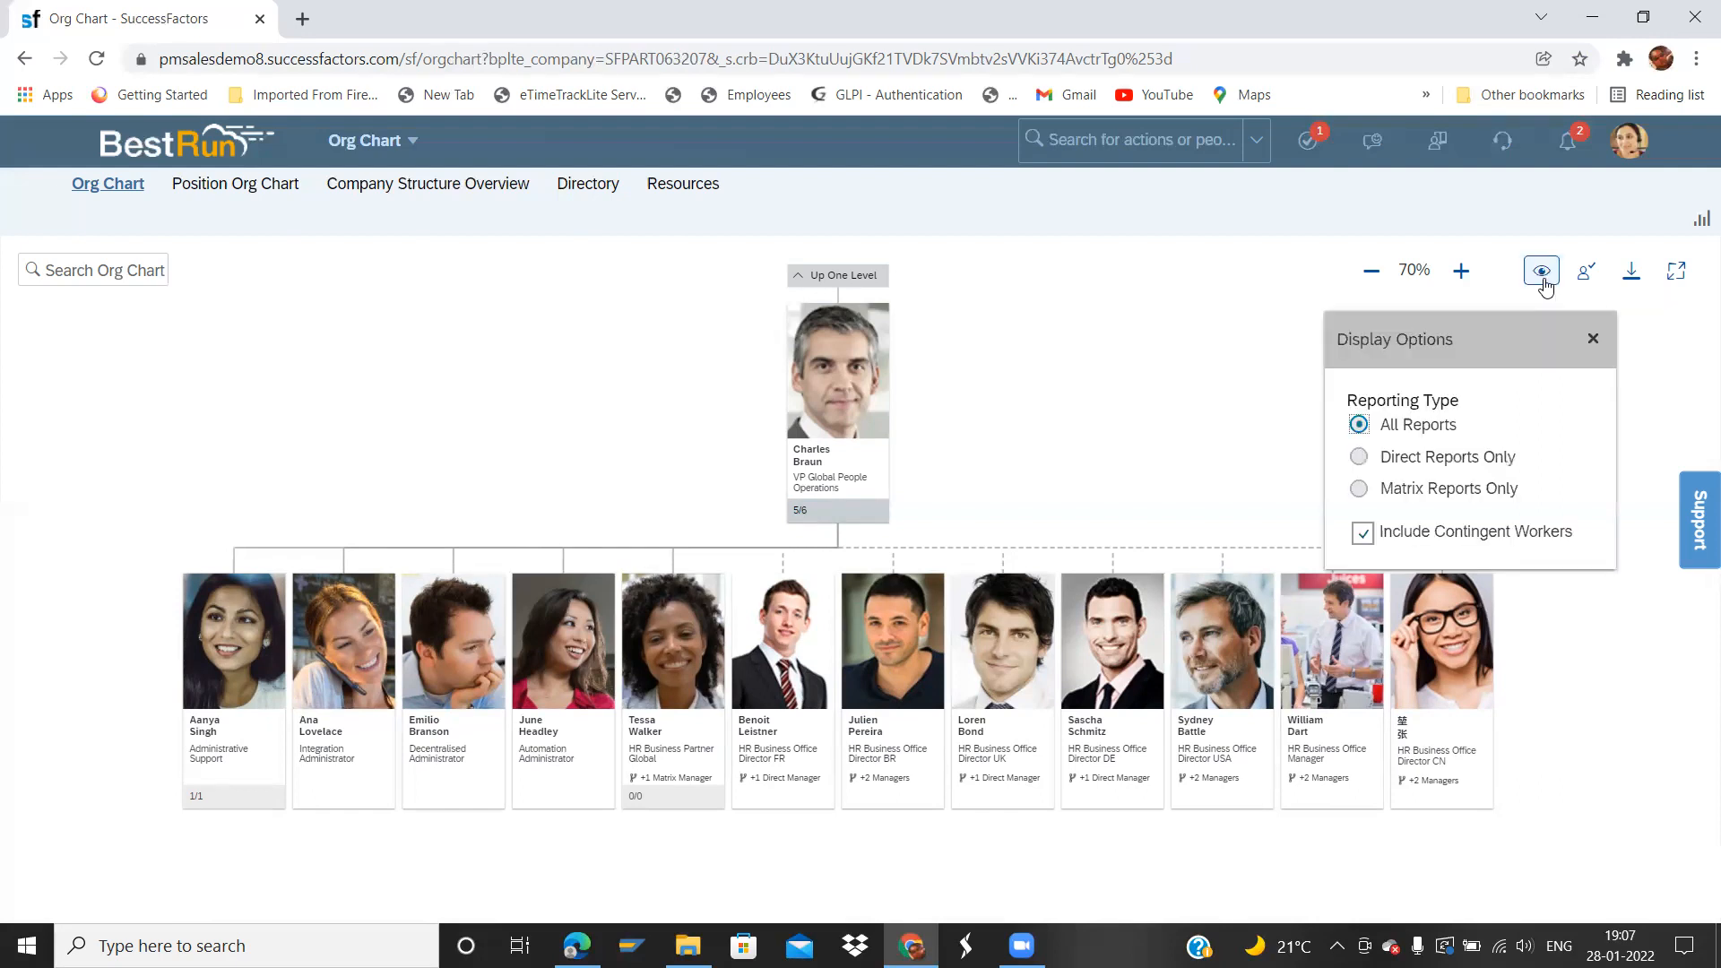
left_click(1405, 466)
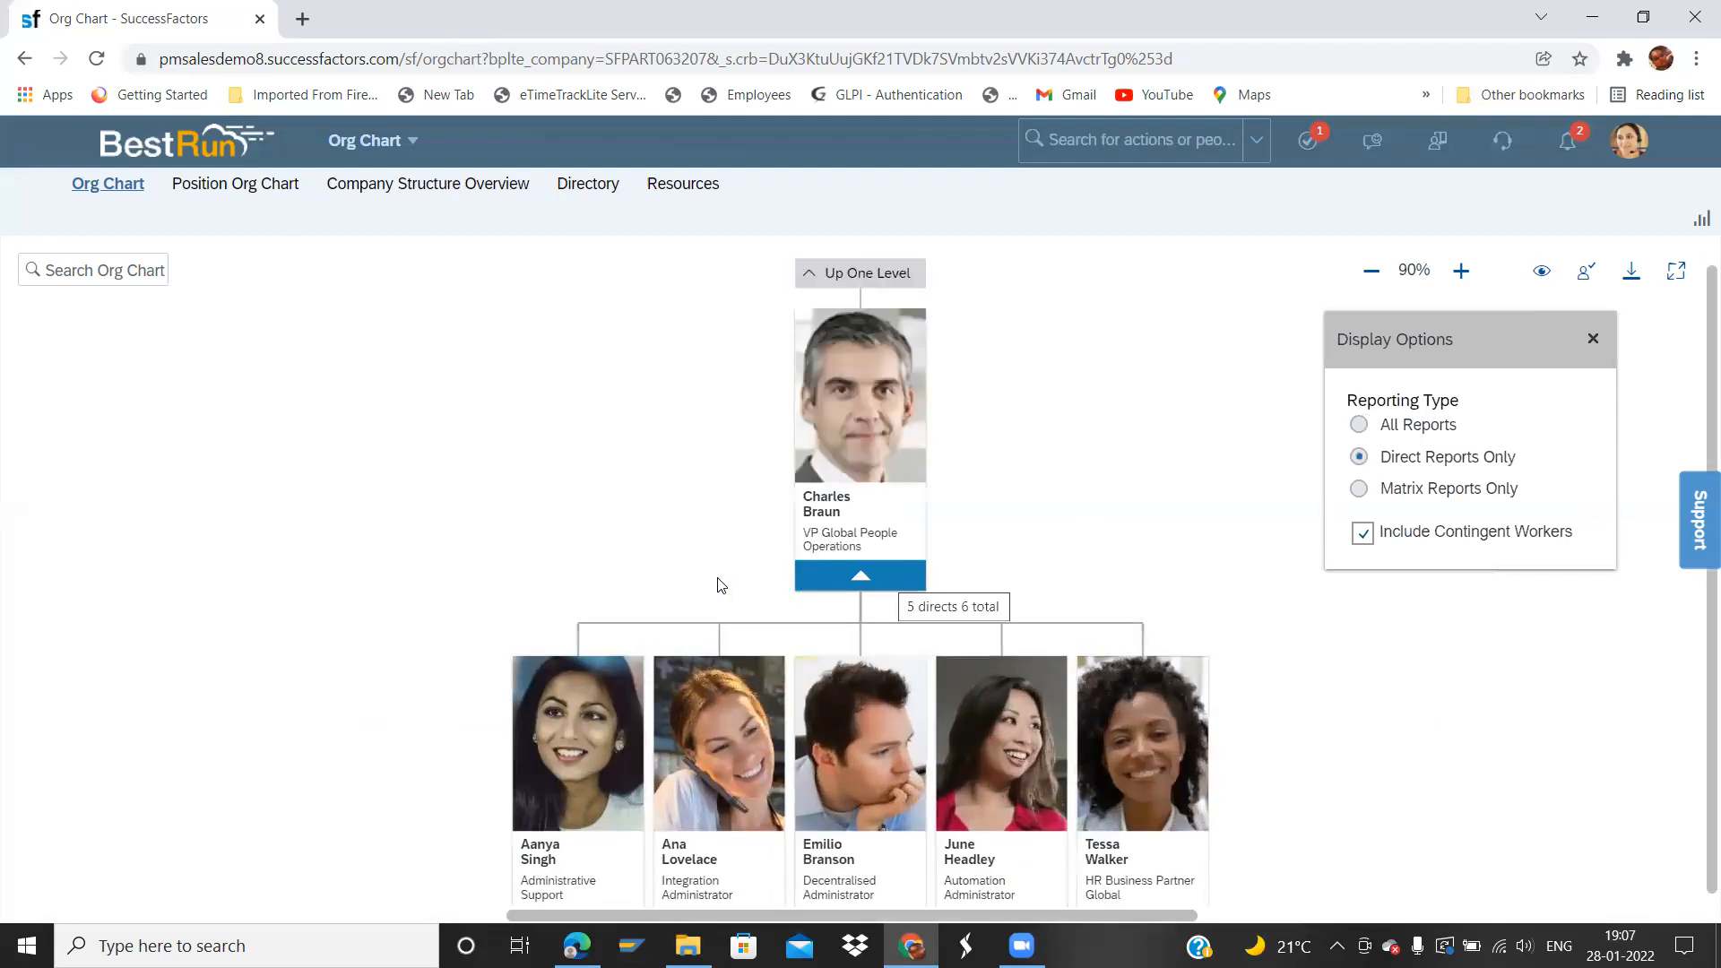
key("Escape")
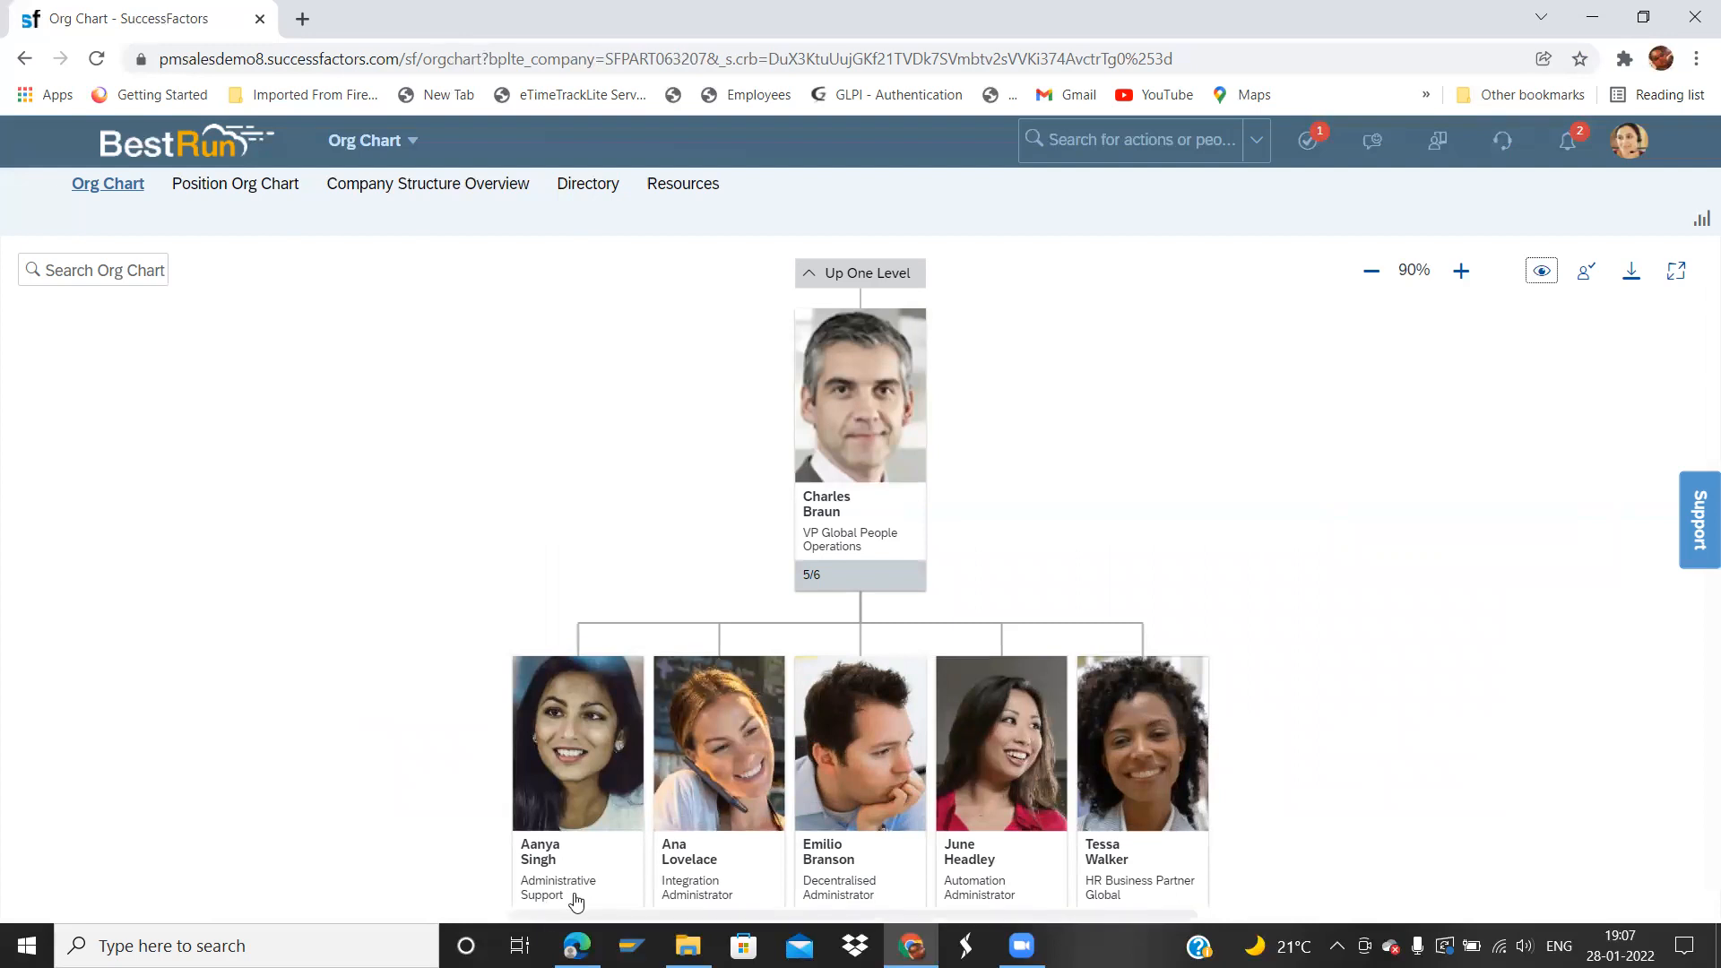
left_click(1542, 276)
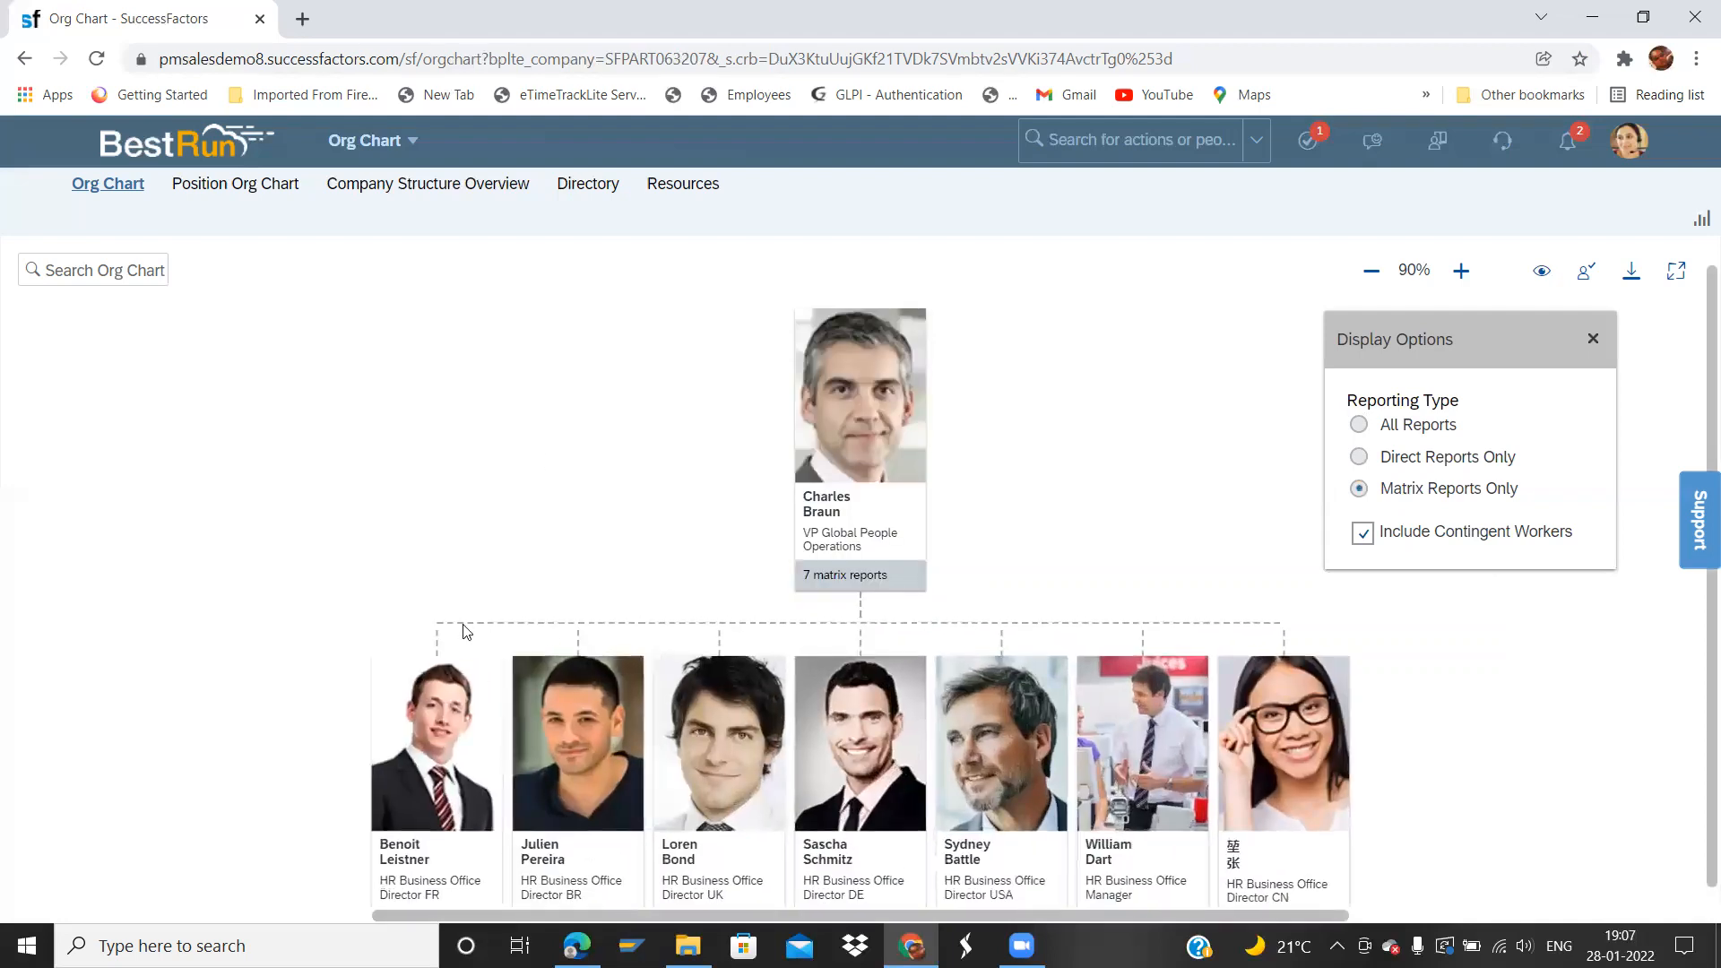
left_click(557, 450)
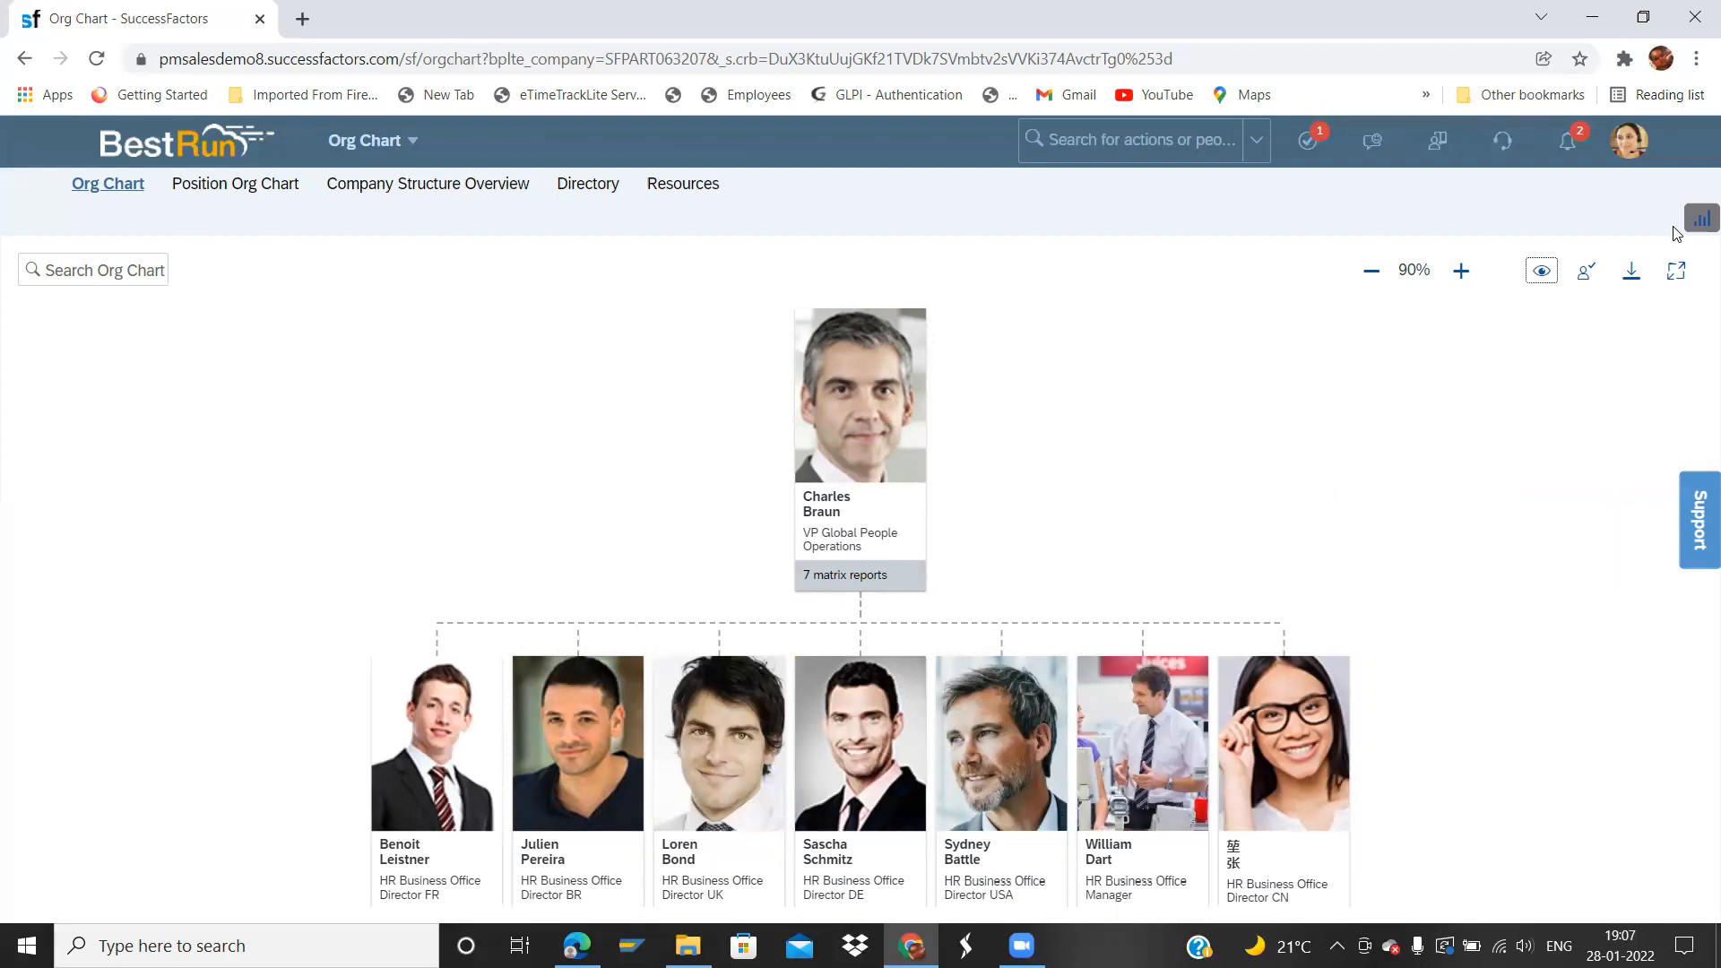
- Set the org chart's reporting type to All Reports, and turn Include Contingent Workers off and on again
left_click(1541, 272)
left_click(1398, 425)
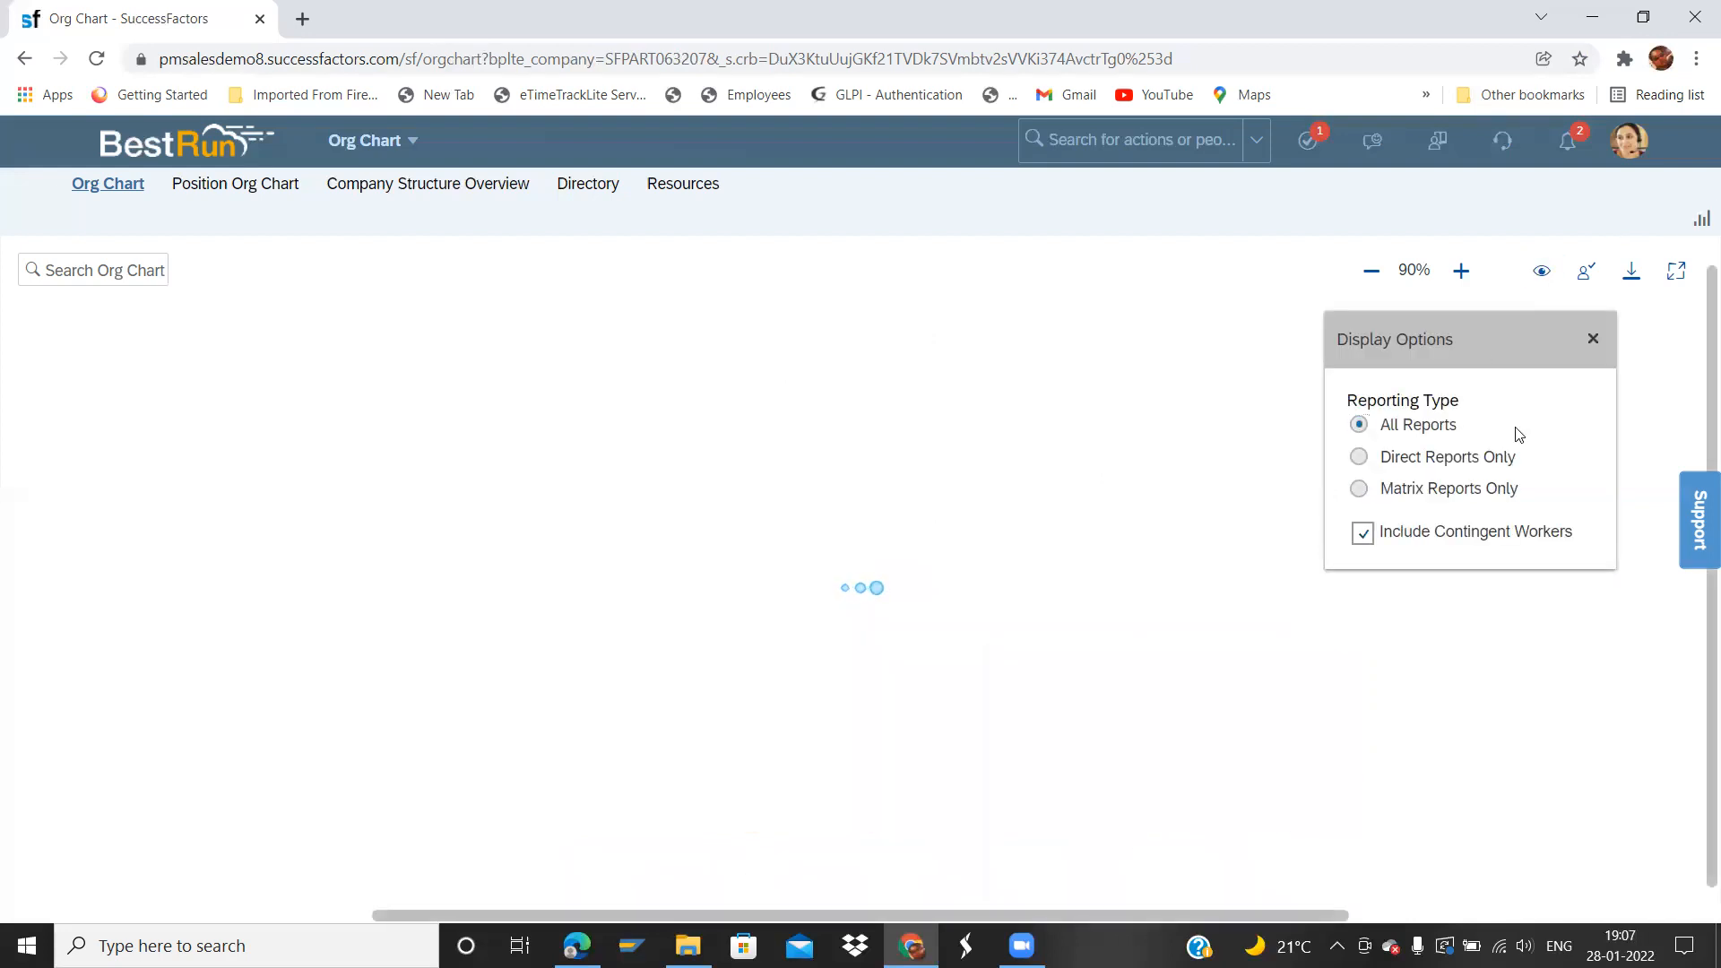
left_click(1362, 534)
left_click(1210, 489)
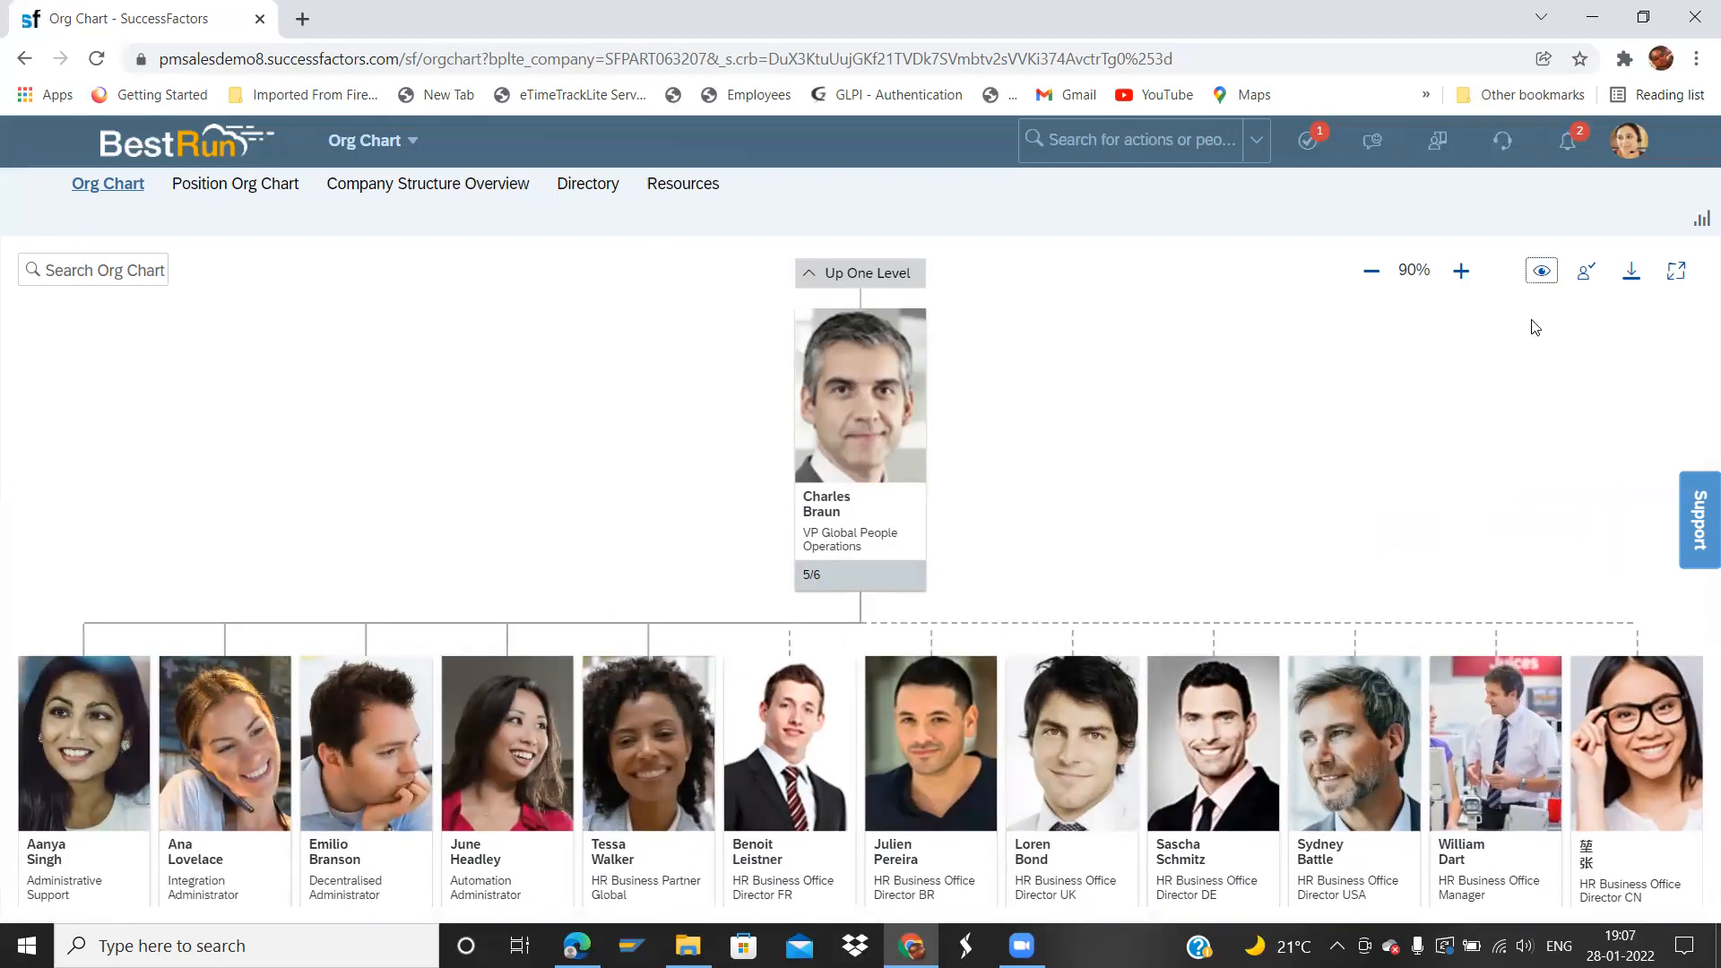
left_click(1542, 272)
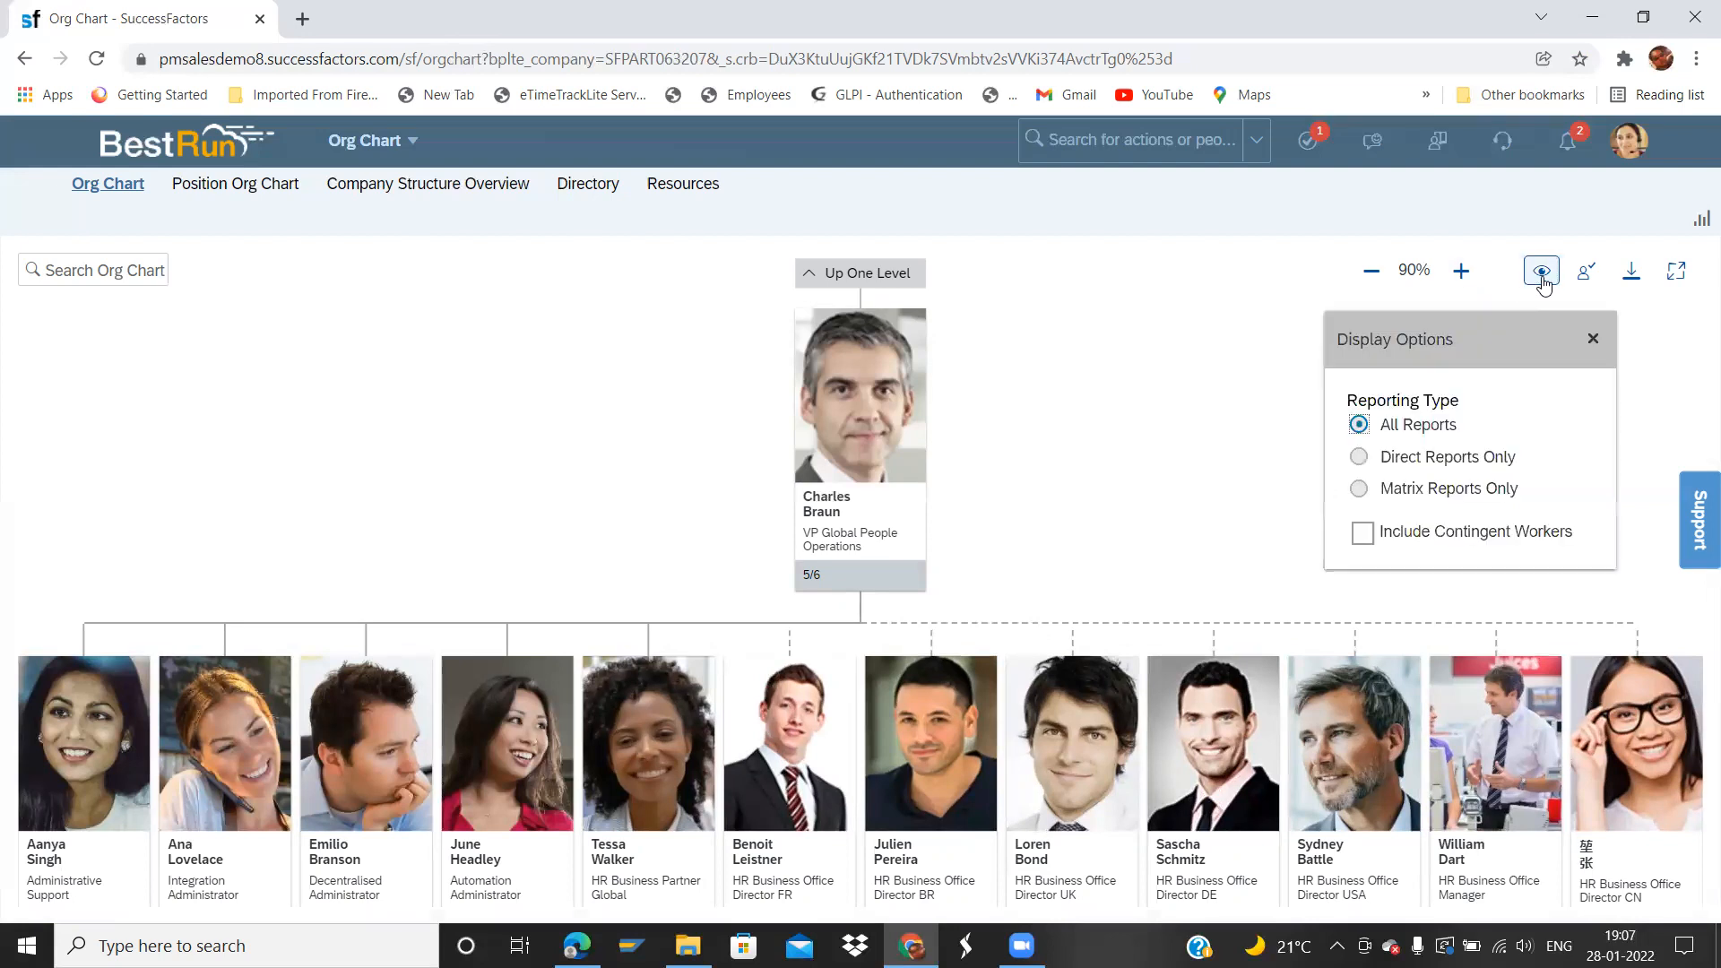
left_click(1363, 533)
left_click(1216, 469)
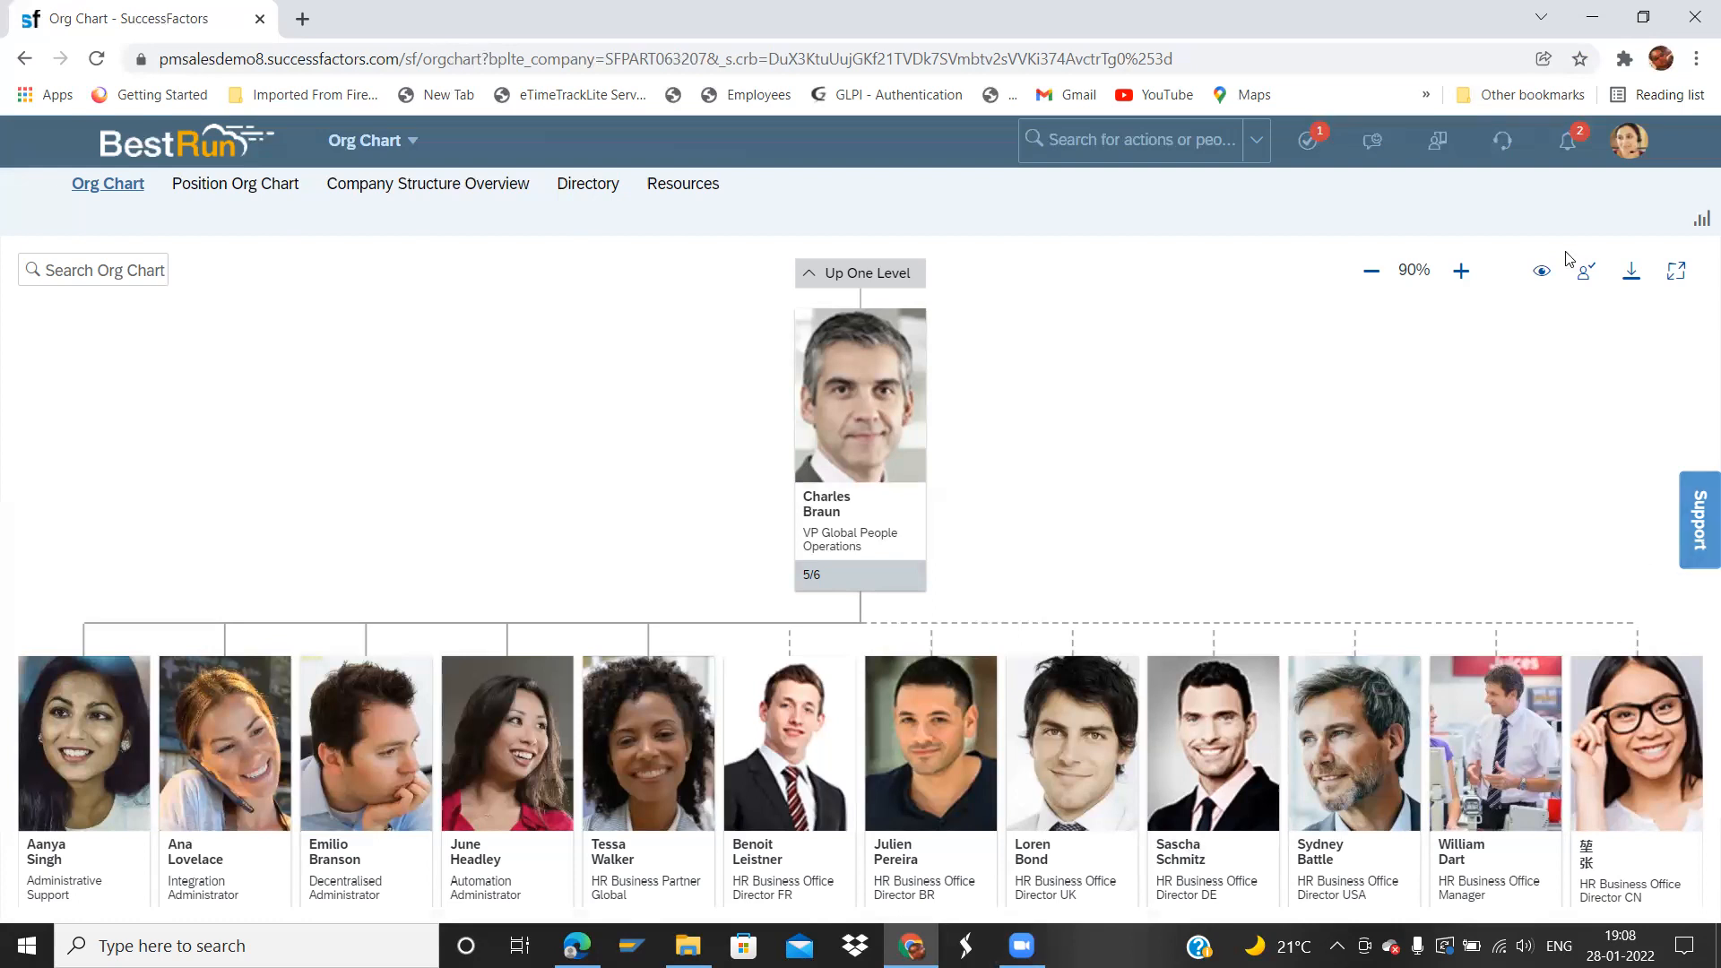
- Look at the Add New Employee form reached from the org chart and return to the org chart
left_click(1584, 285)
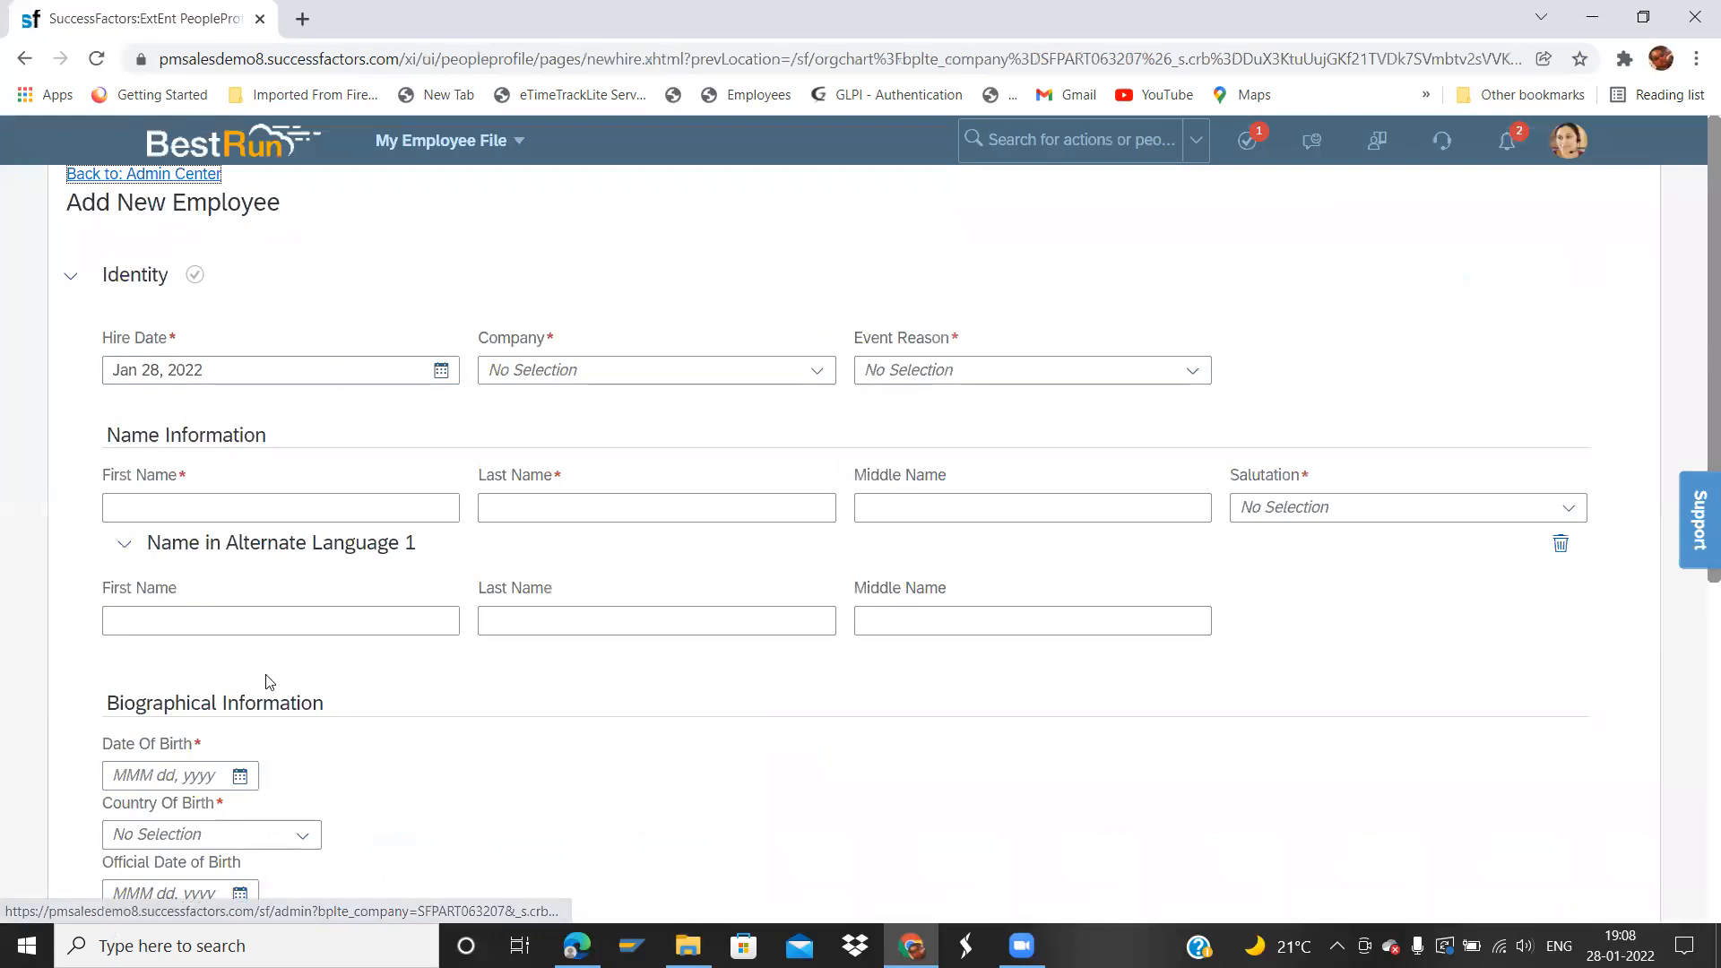
left_click(25, 59)
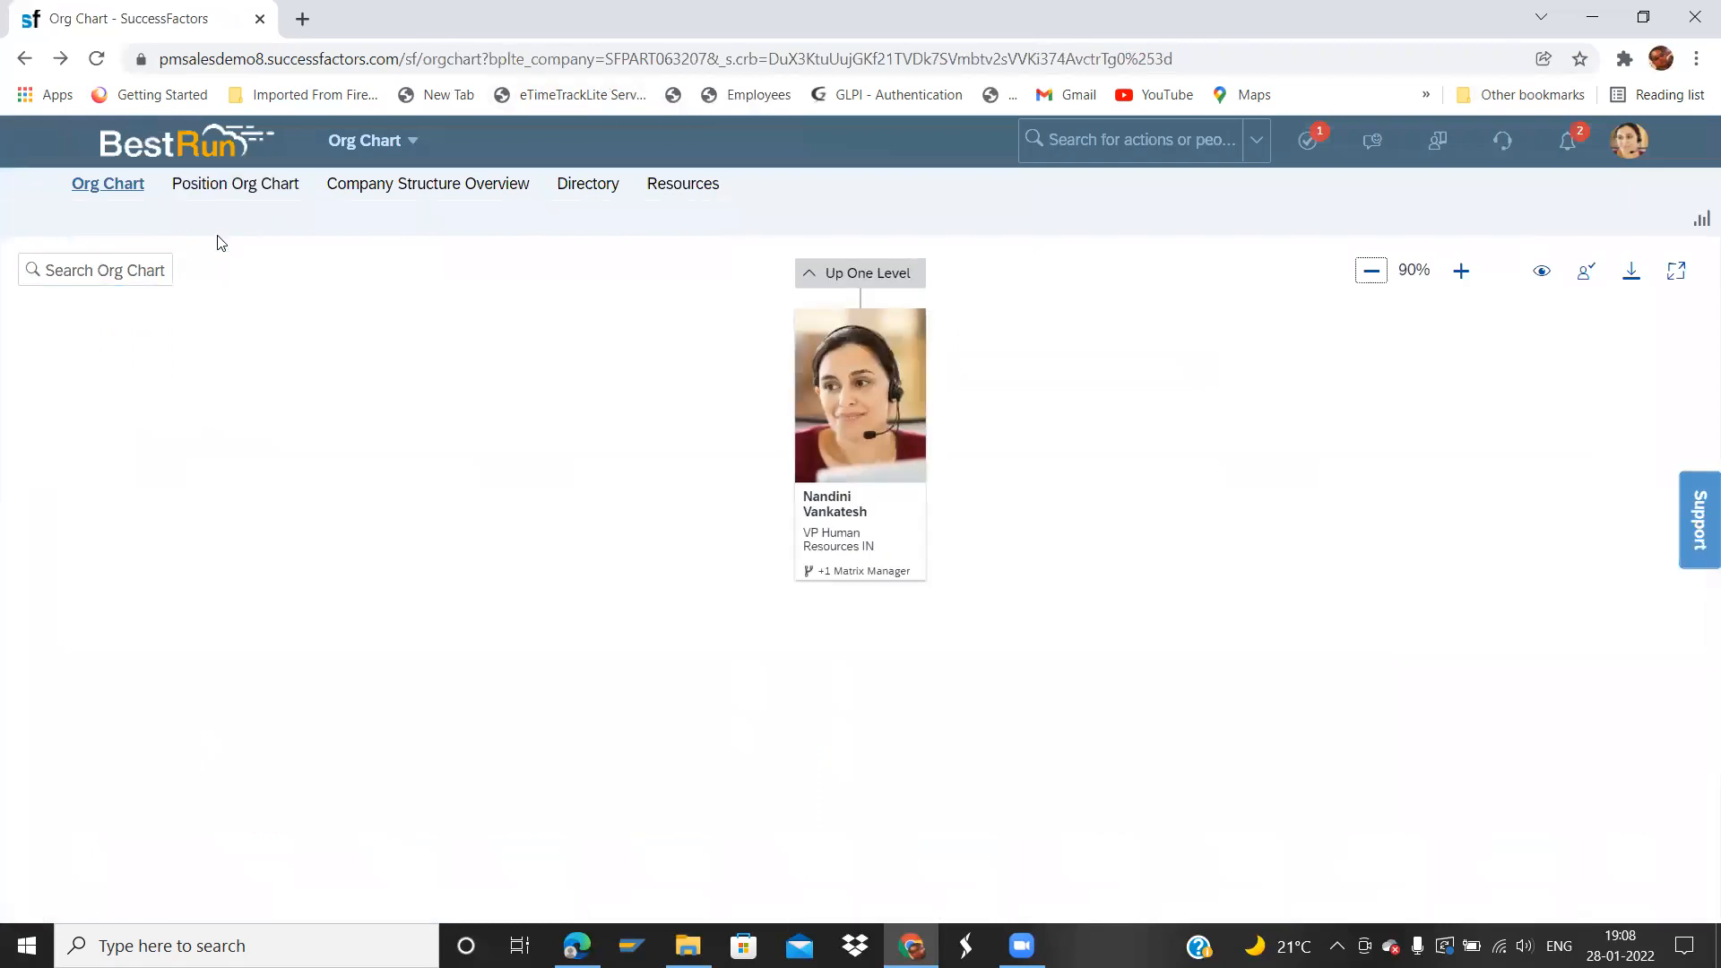
- Search the org chart by first name for the VP Global People Operations again and view all the reports at 70% scale
left_click(134, 271)
type("charles")
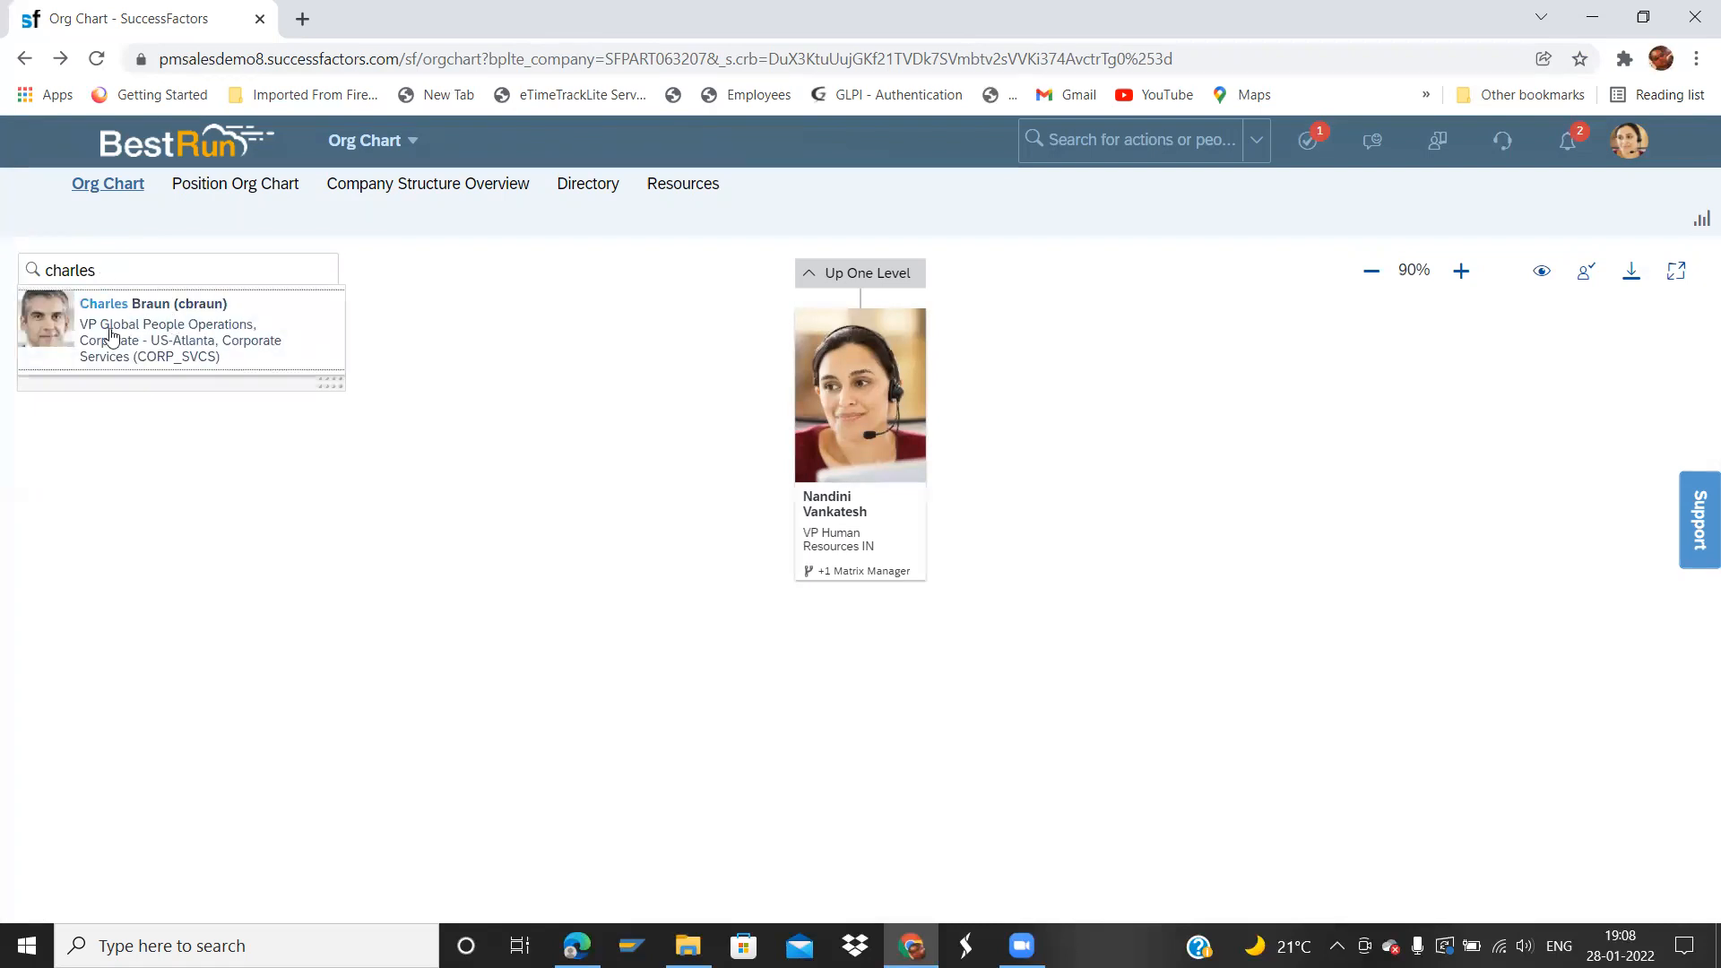
left_click(111, 336)
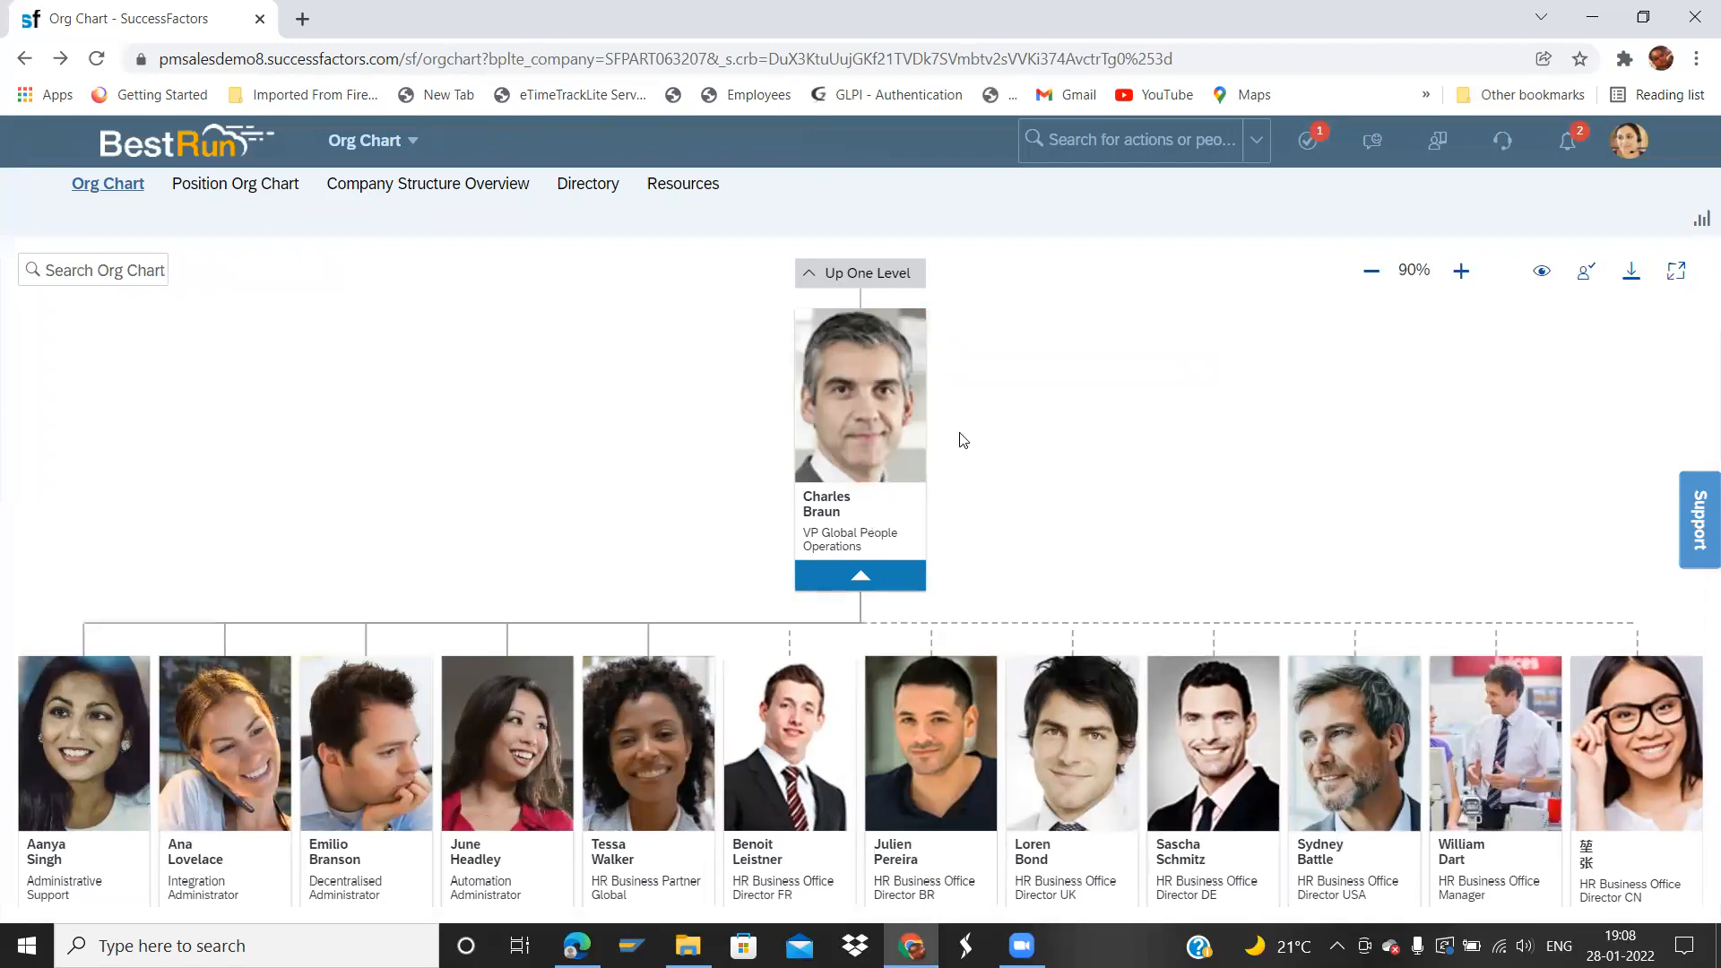
left_click(1371, 271)
left_click(1371, 270)
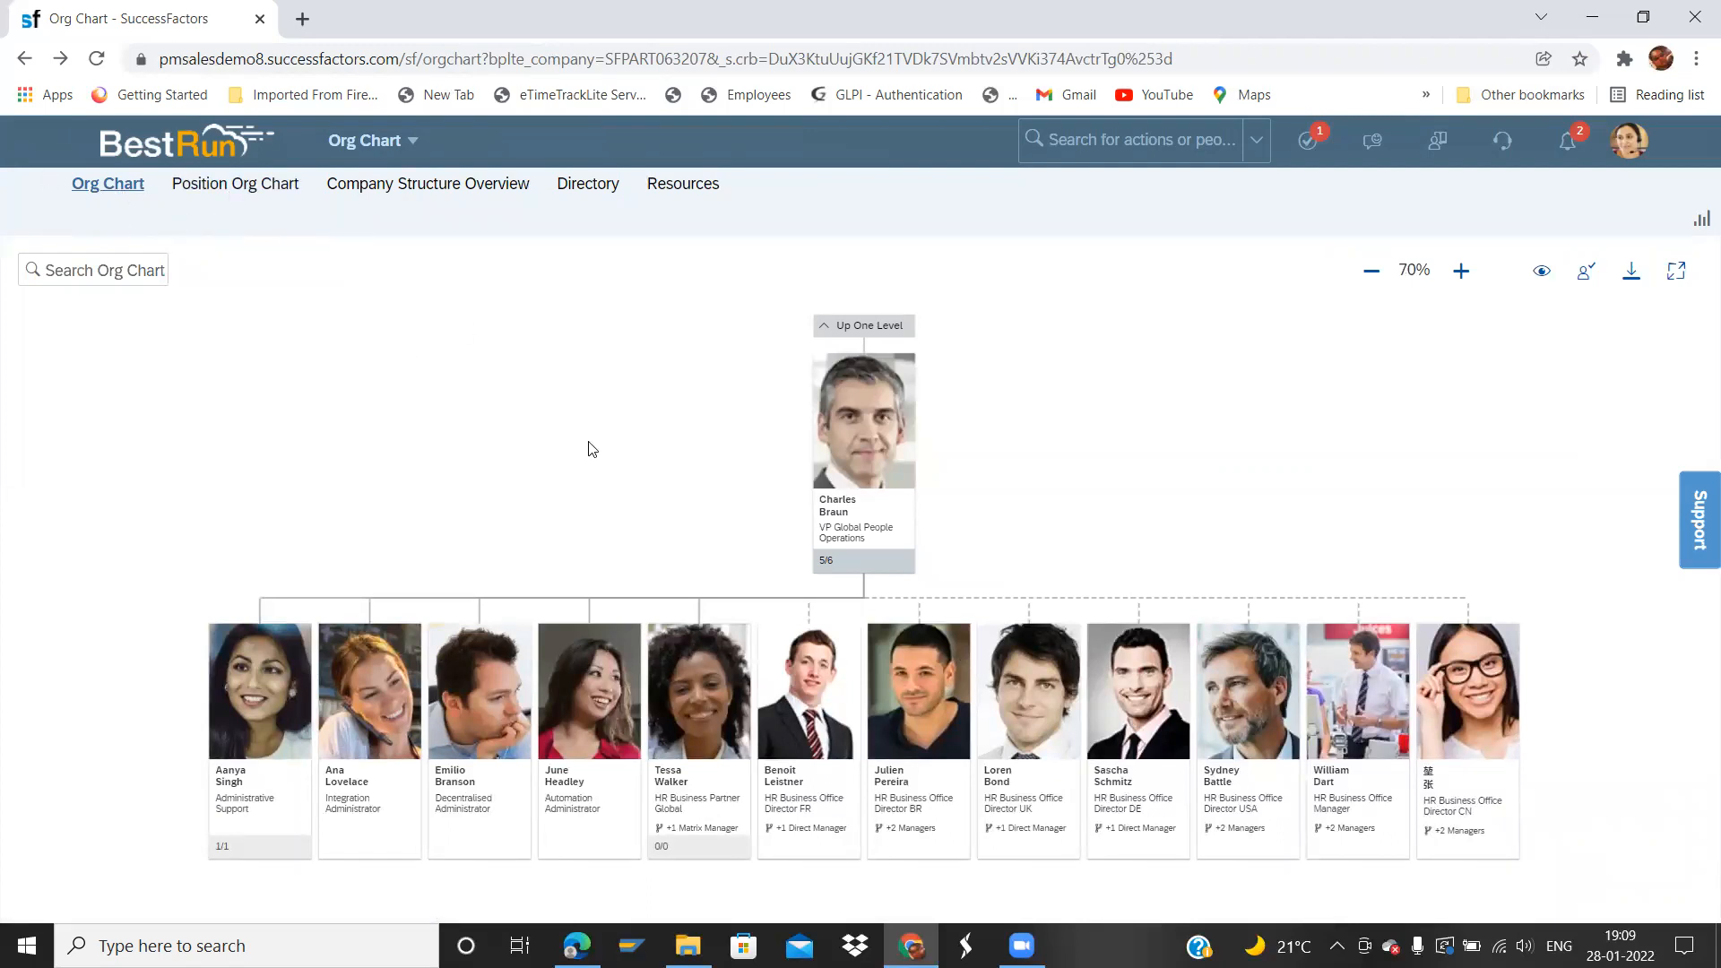
scroll(866, 332, "down", 1)
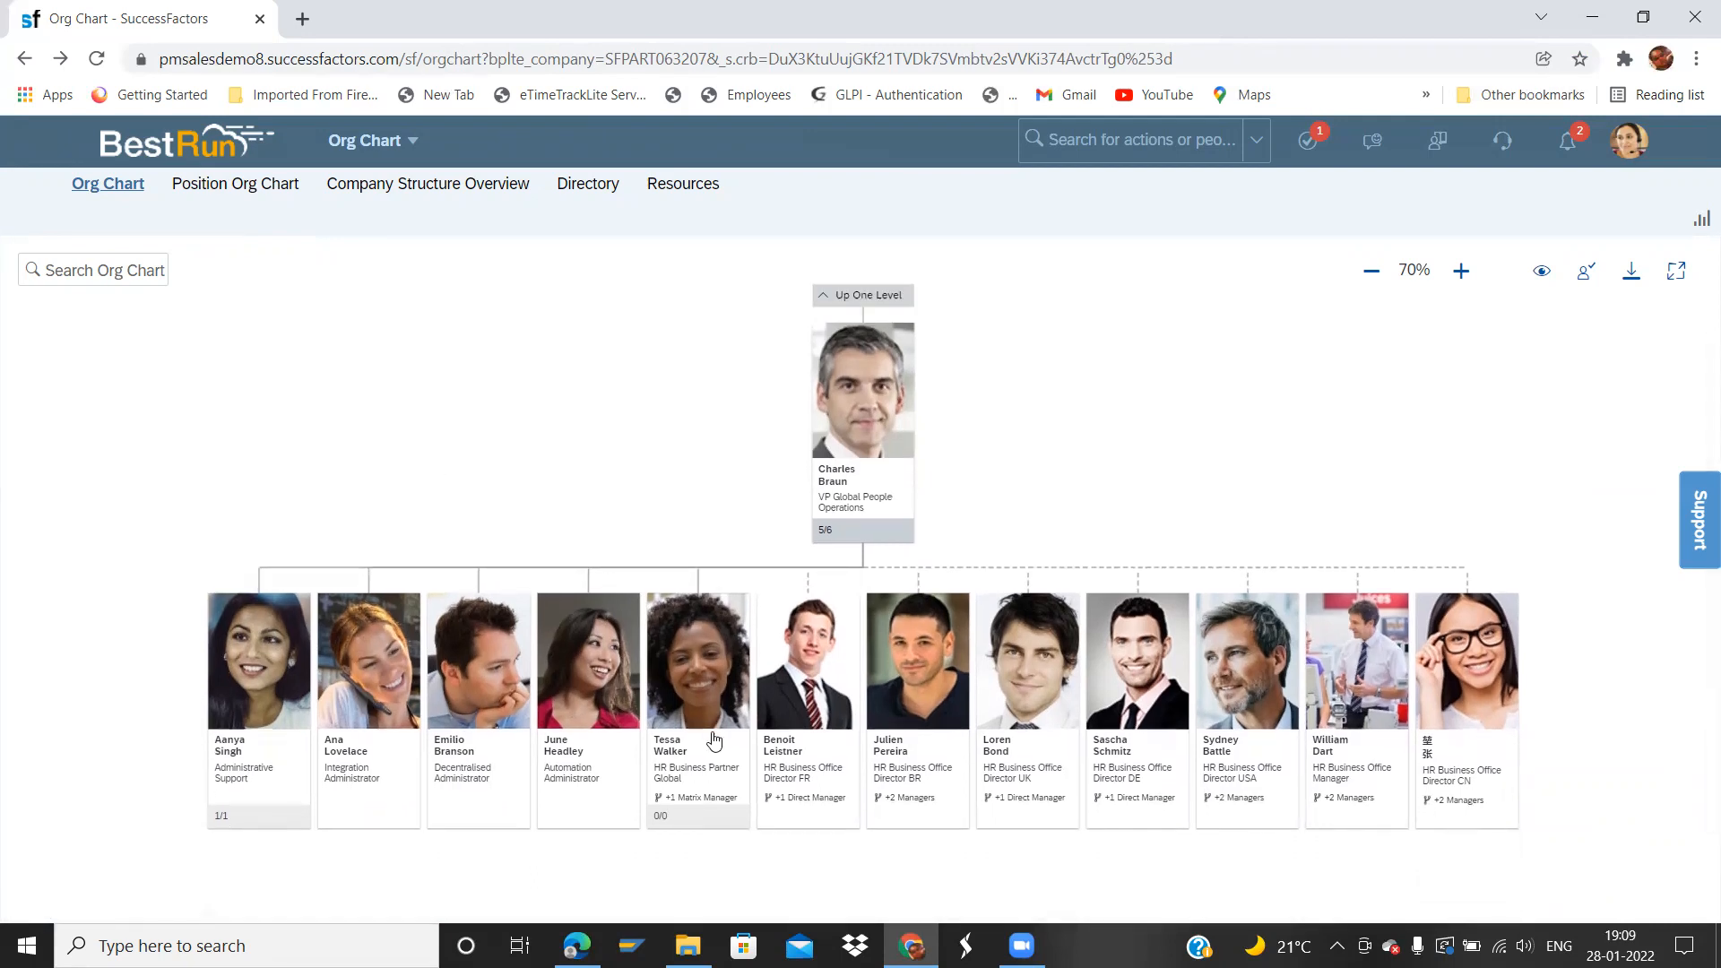
- Open the Position Org Chart and duplicate its browser tab, continuing in the duplicate
left_click(255, 193)
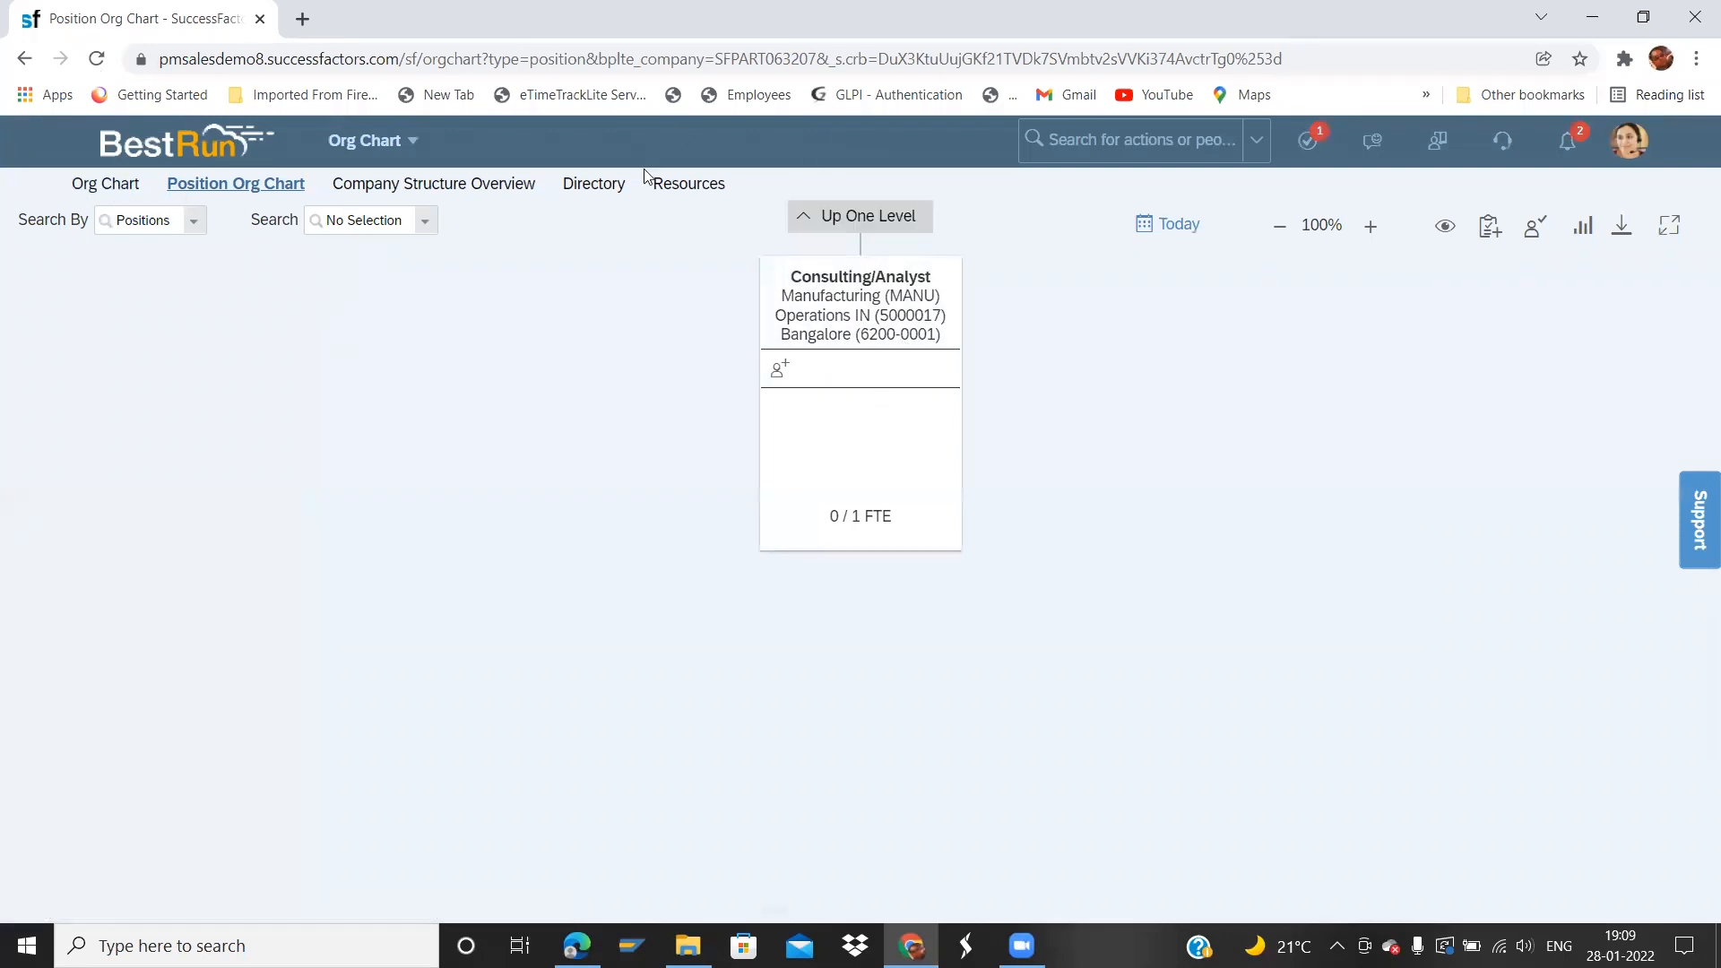
right_click(111, 19)
left_click(228, 176)
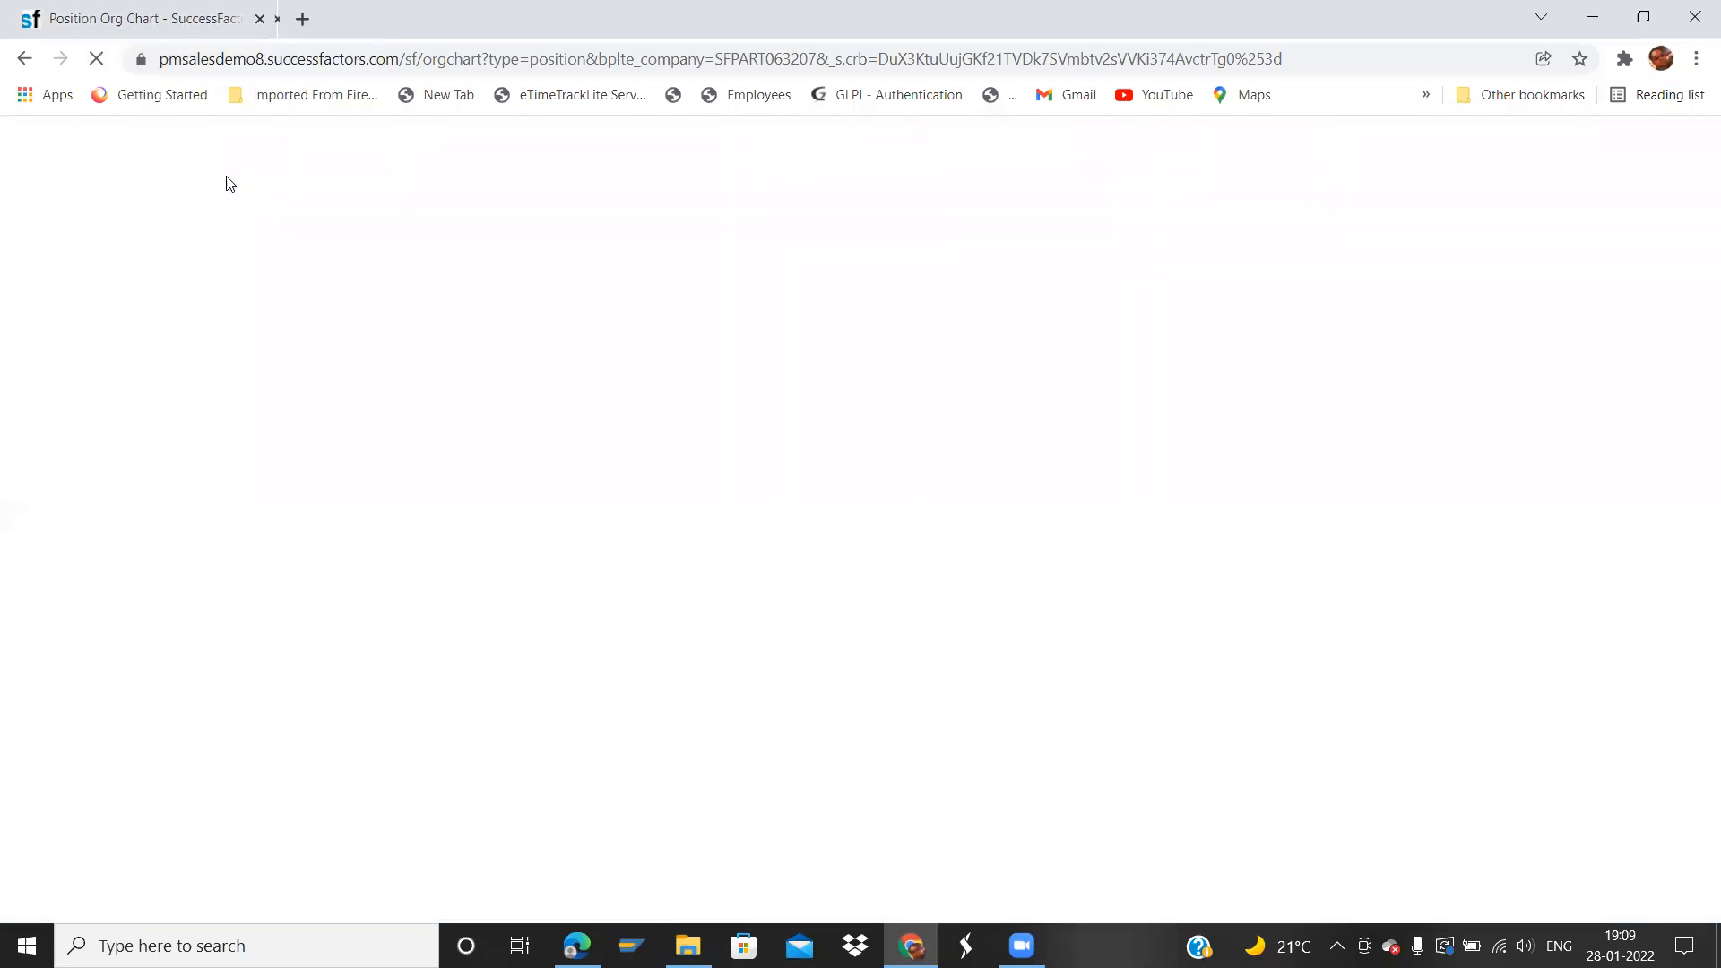
left_click(101, 20)
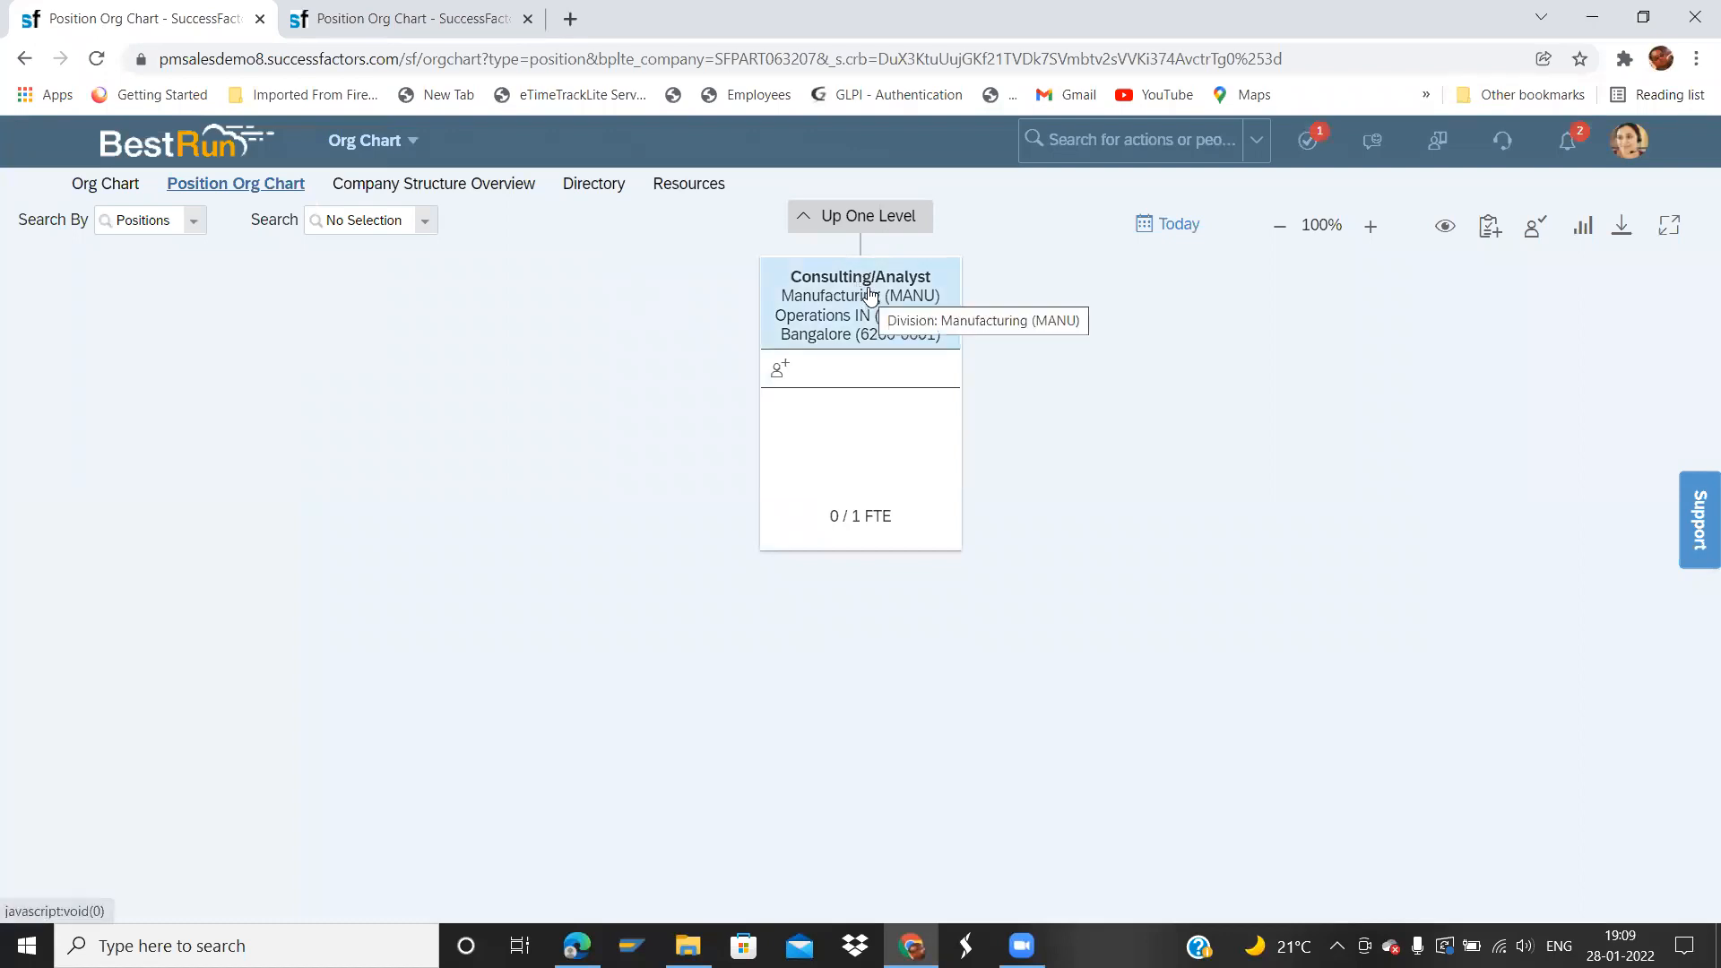
left_click(405, 18)
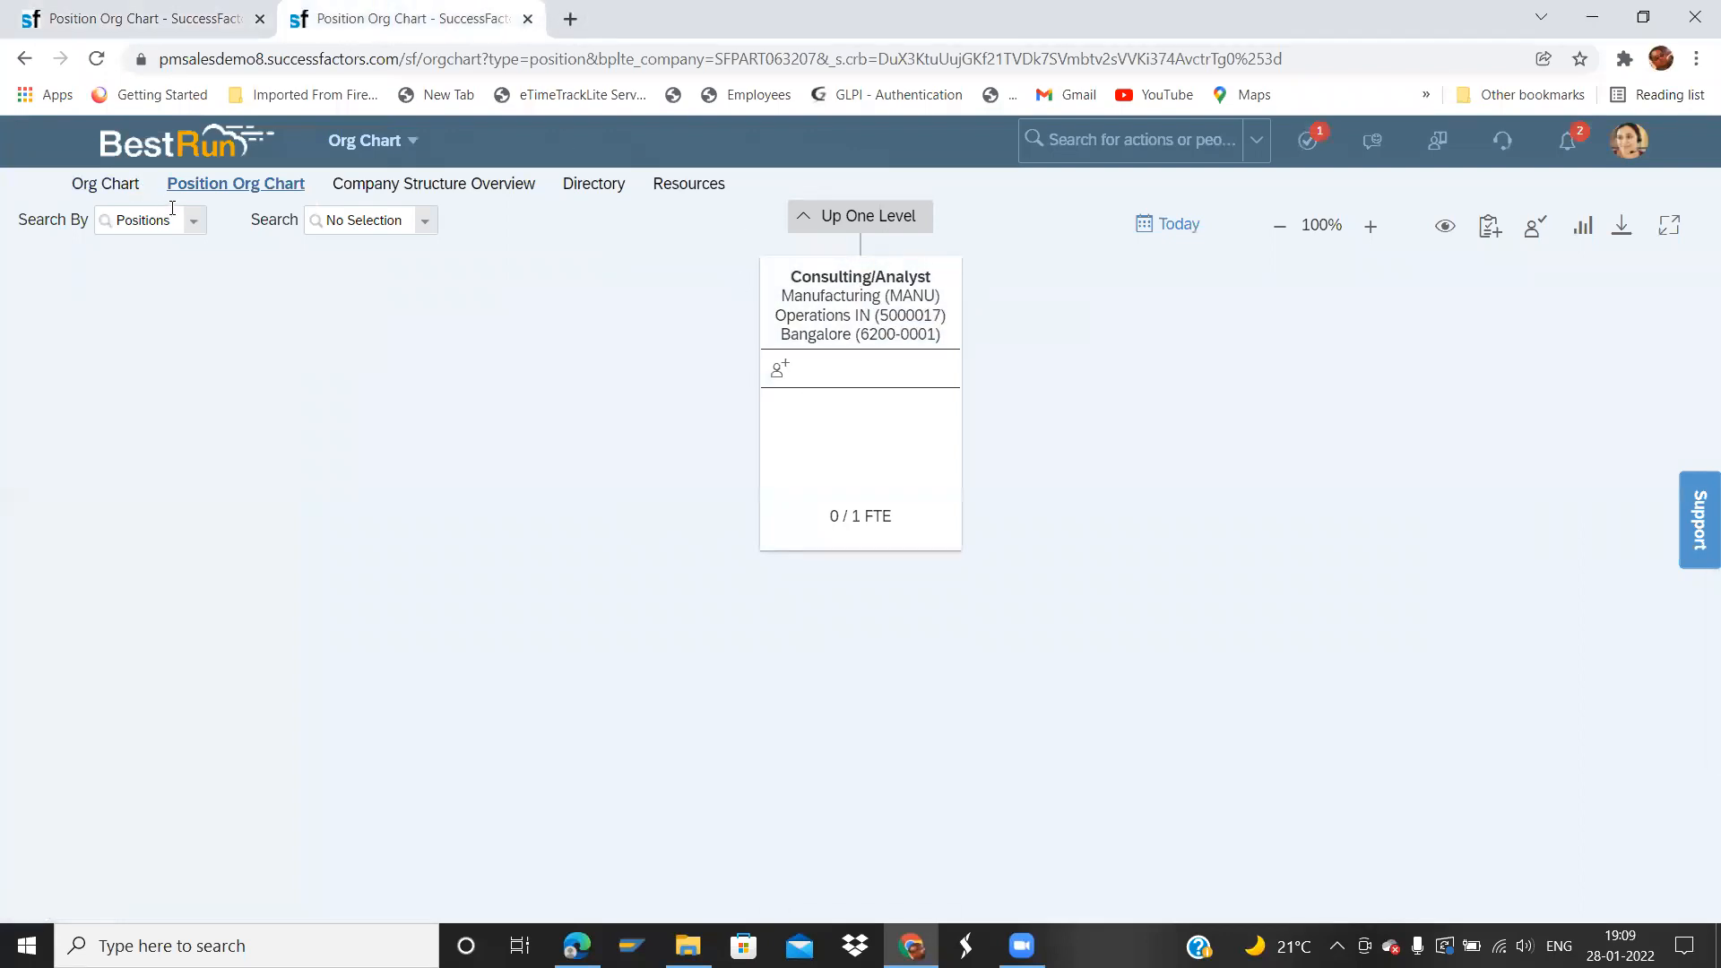
- Check the list of positions available for searching, and find the VP Global People Operations by first name to open that employee's profile
left_click(425, 226)
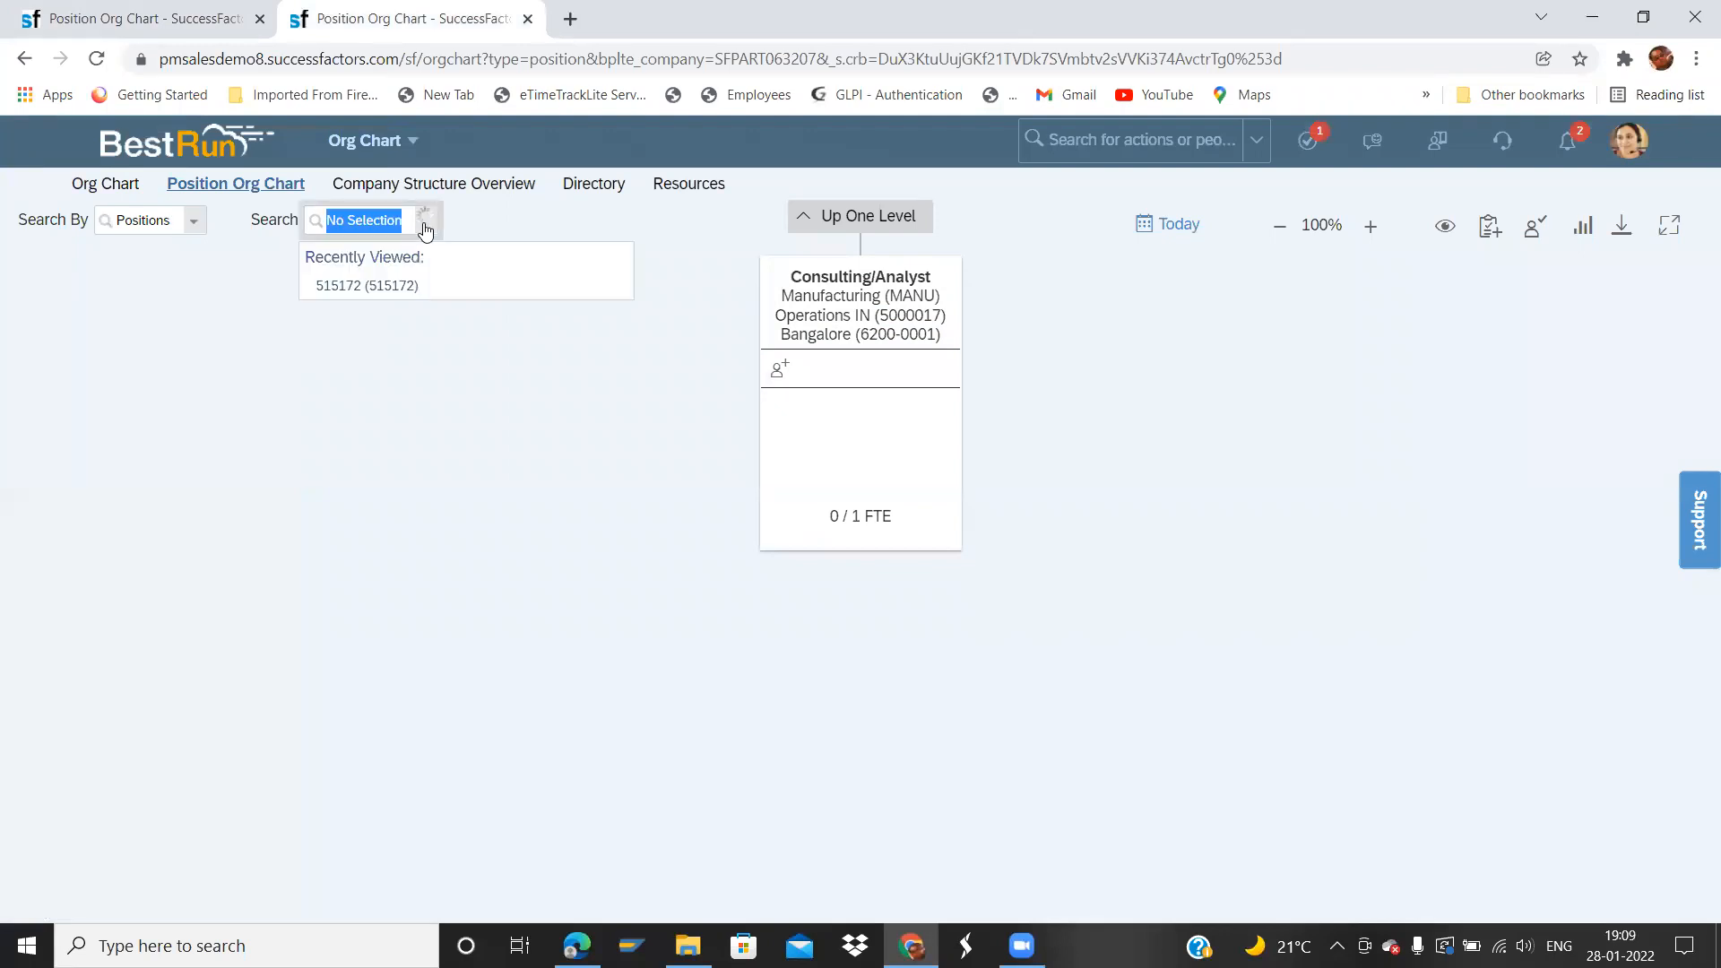
left_click(425, 223)
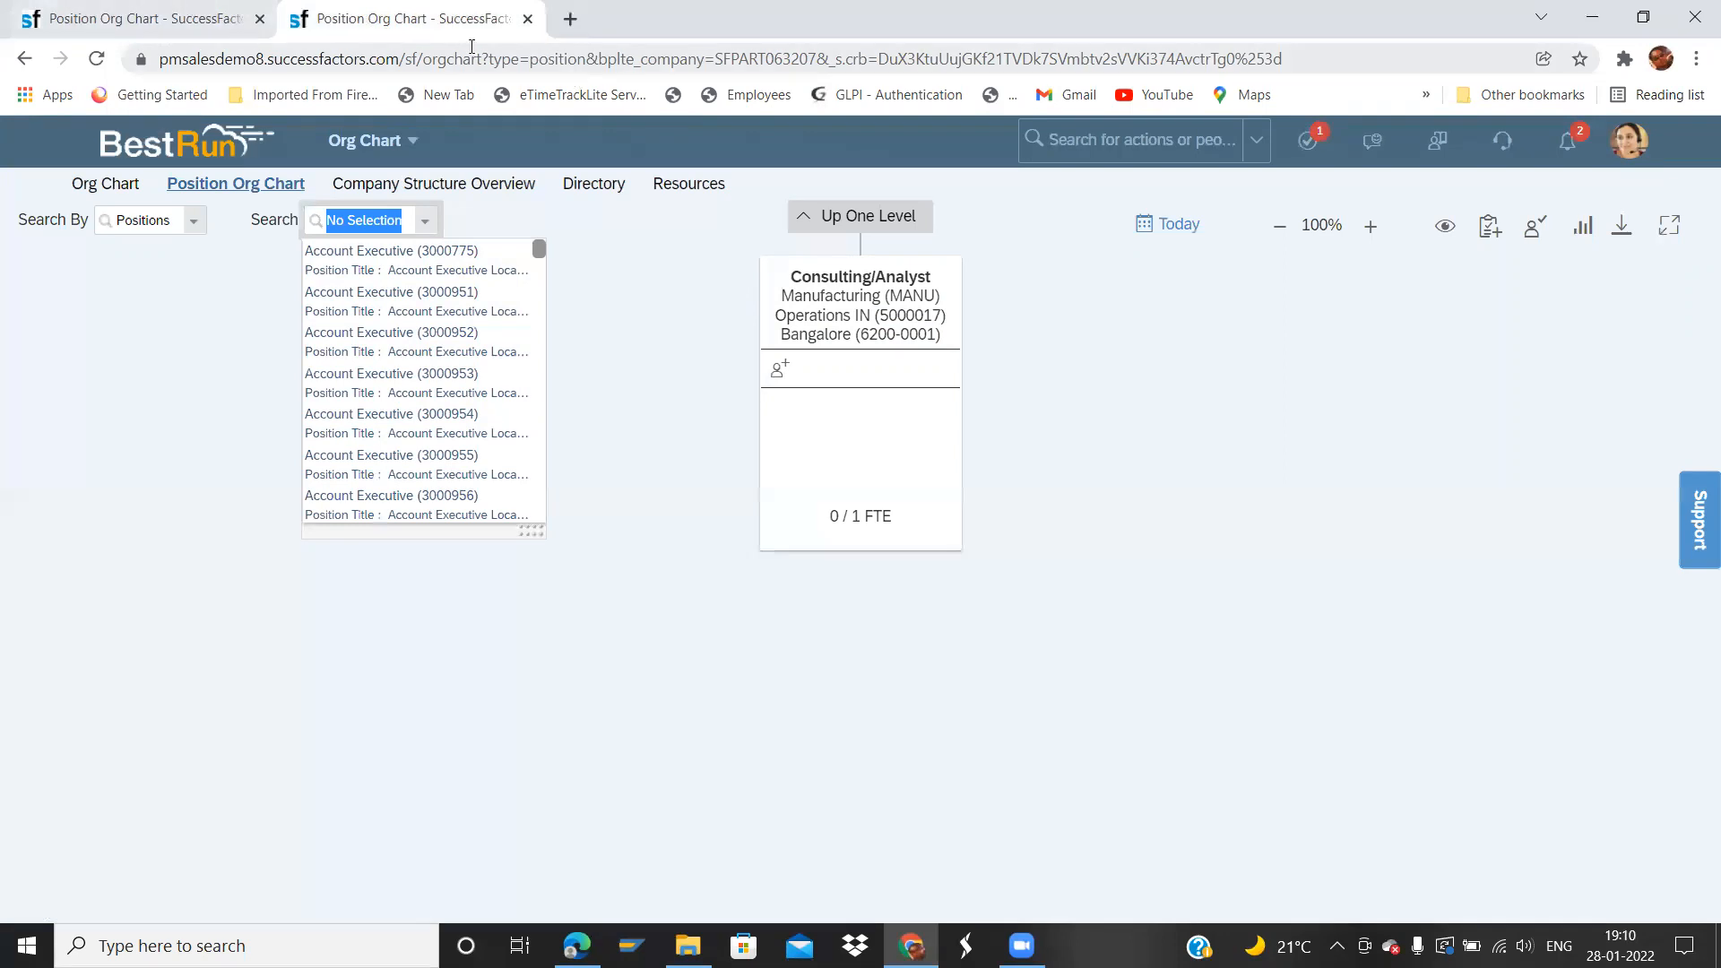
left_click(1090, 151)
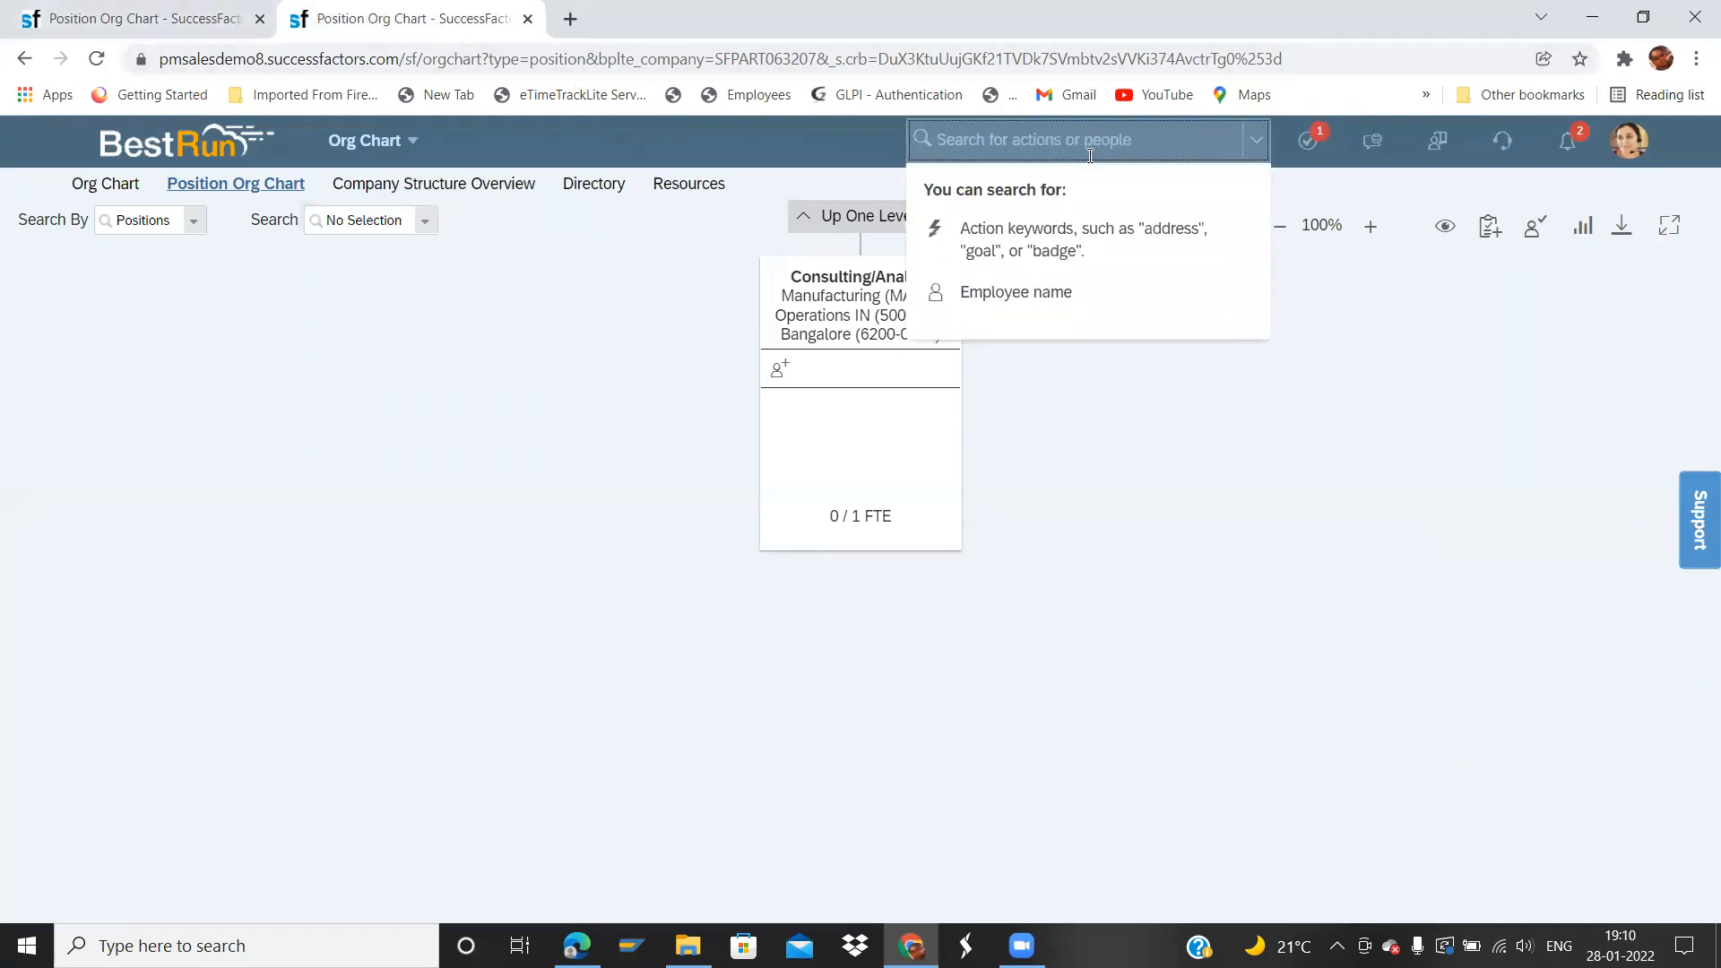
type("charles")
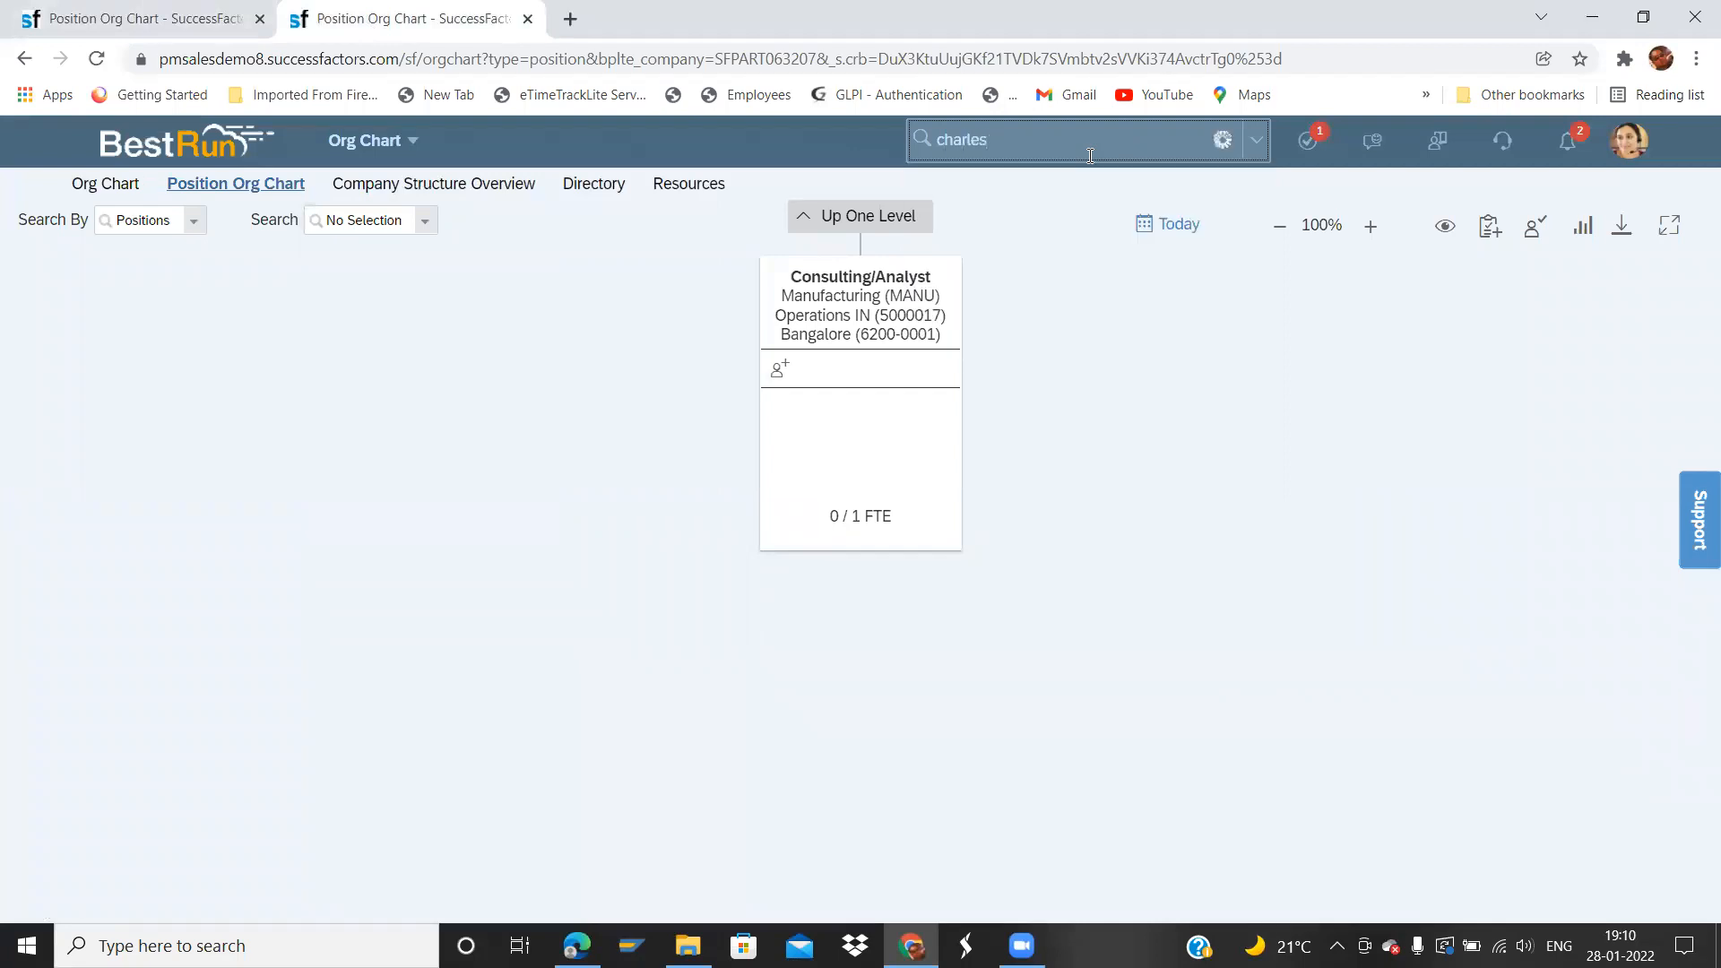
left_click(1009, 202)
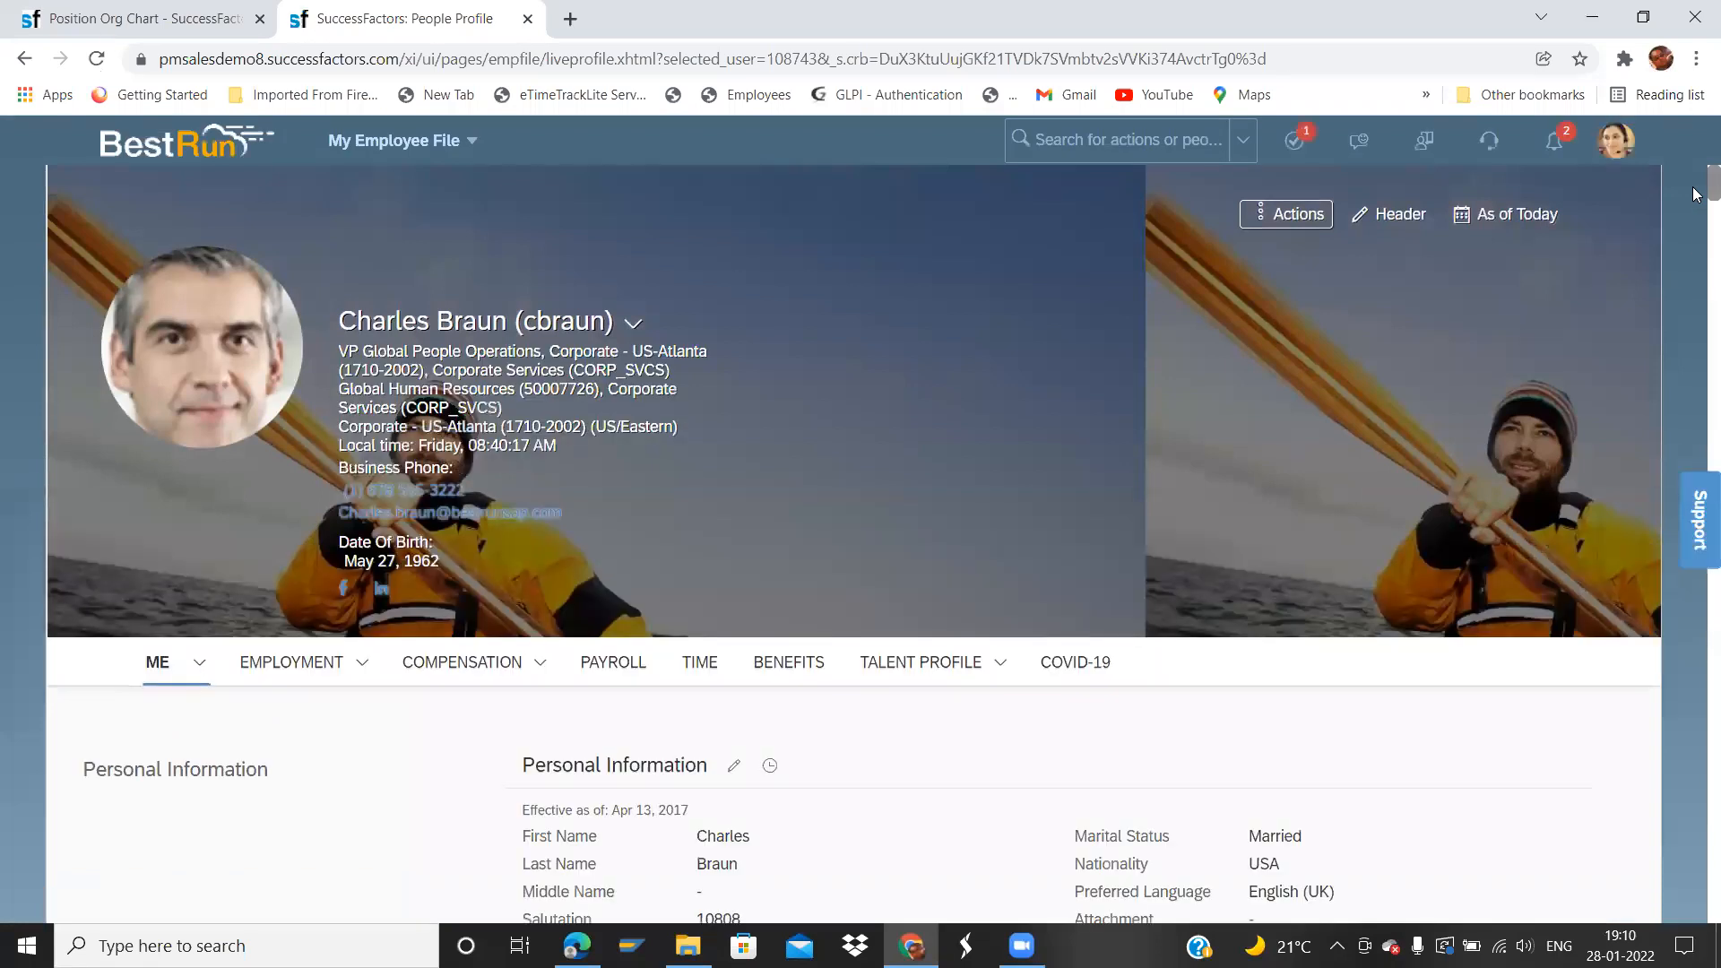
- Look through the VP Global People Operations' profile and copy the position number 500300203 from the employment details
scroll(1694, 203, "down", 2)
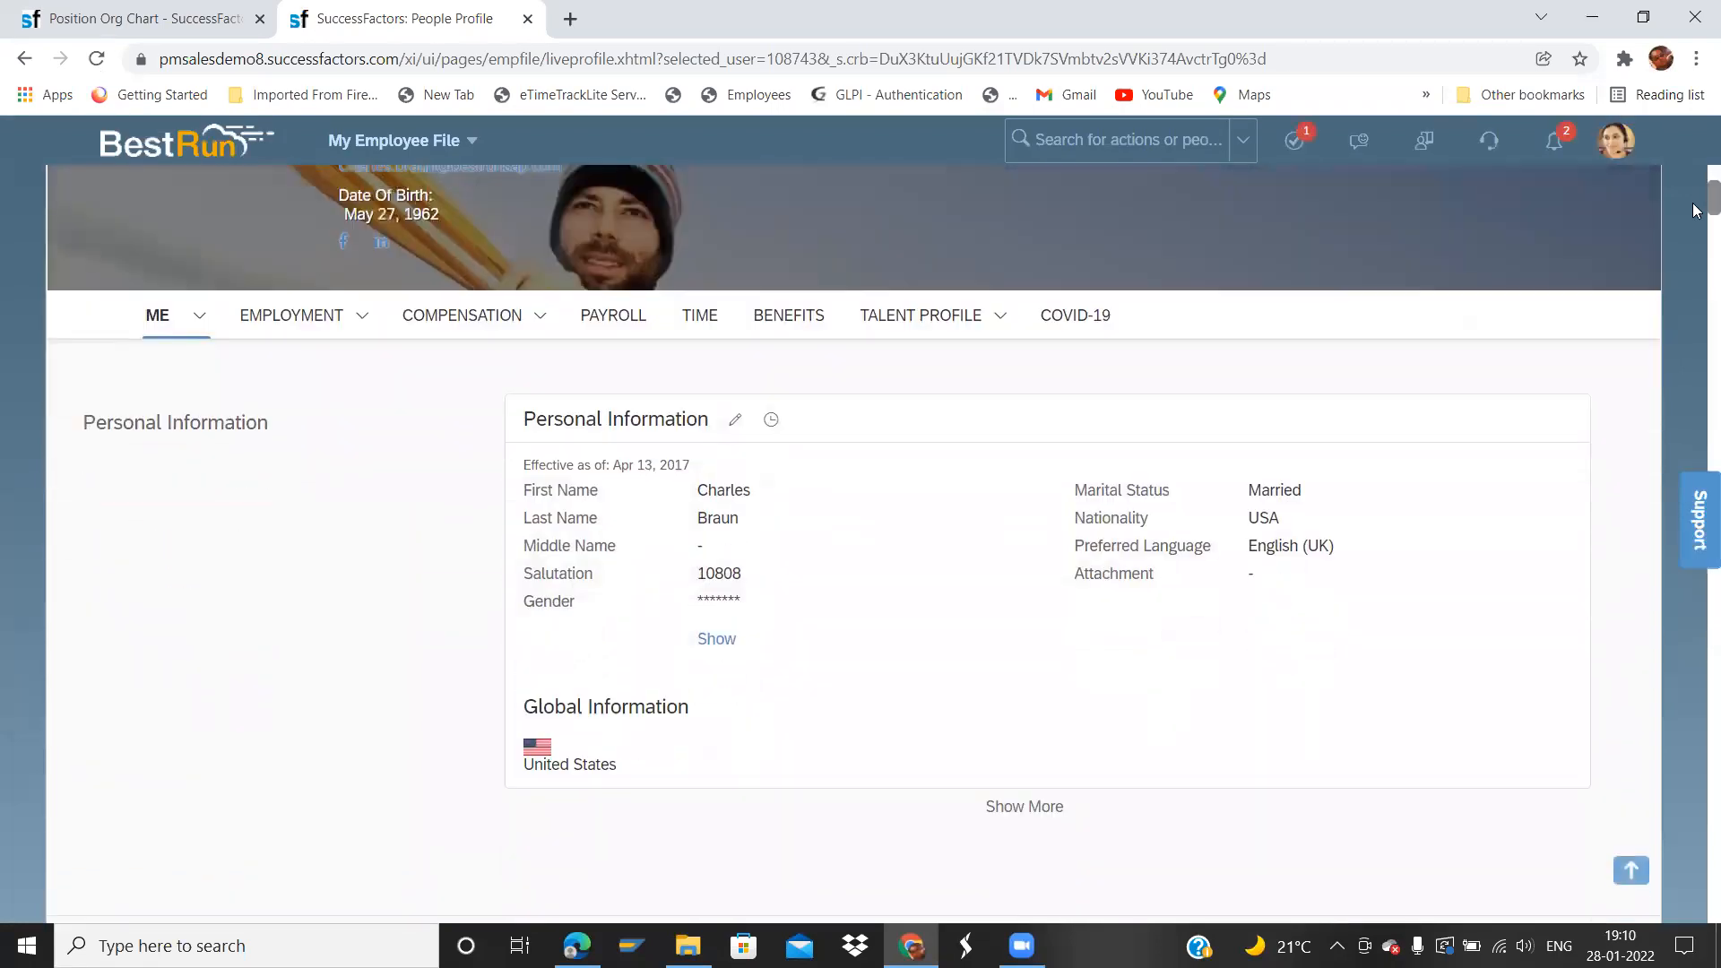
scroll(1694, 210, "up", 3)
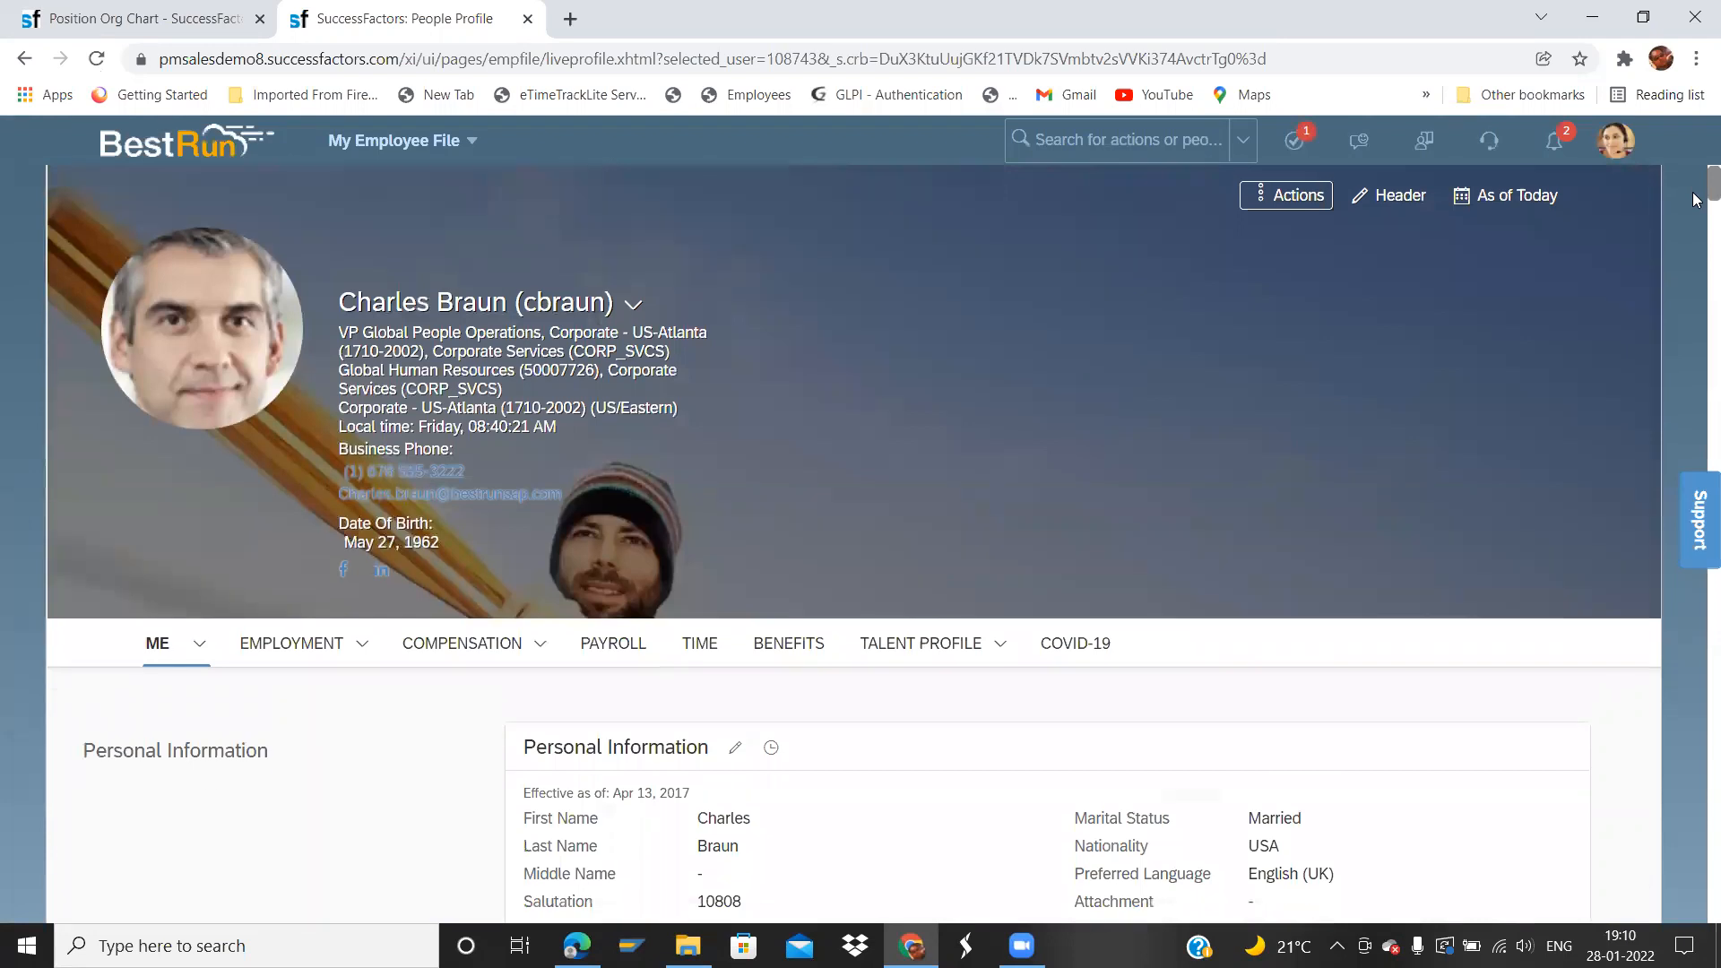
scroll(688, 310, "down", 4)
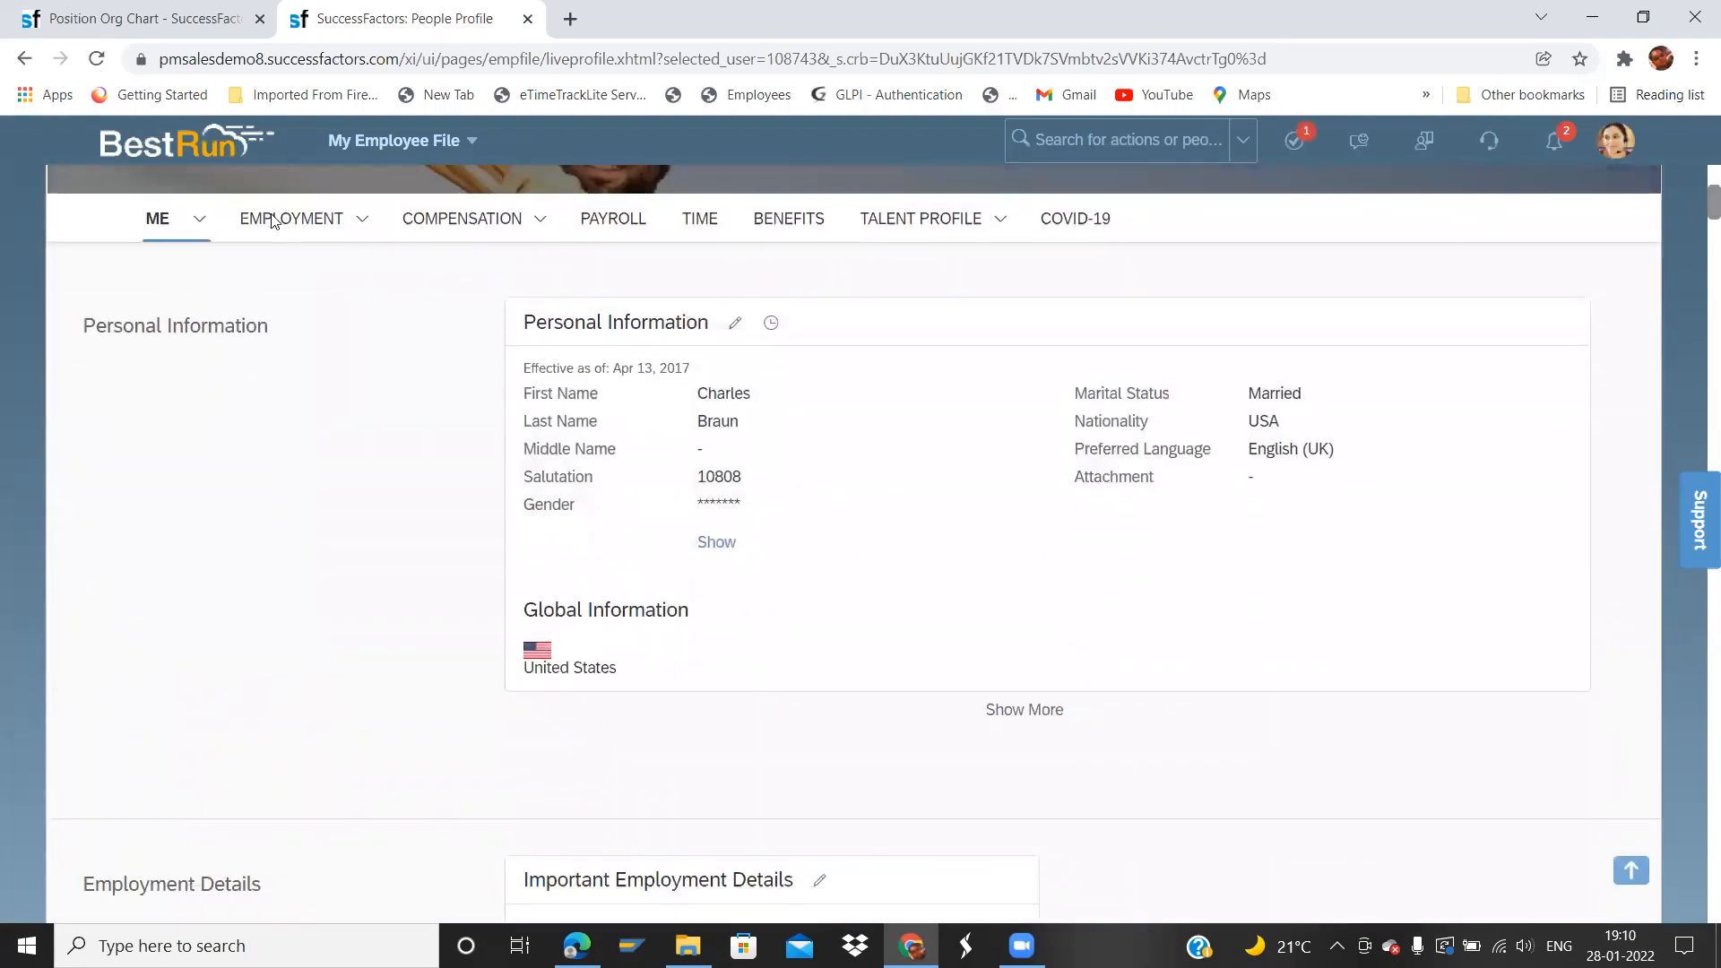
left_click(274, 220)
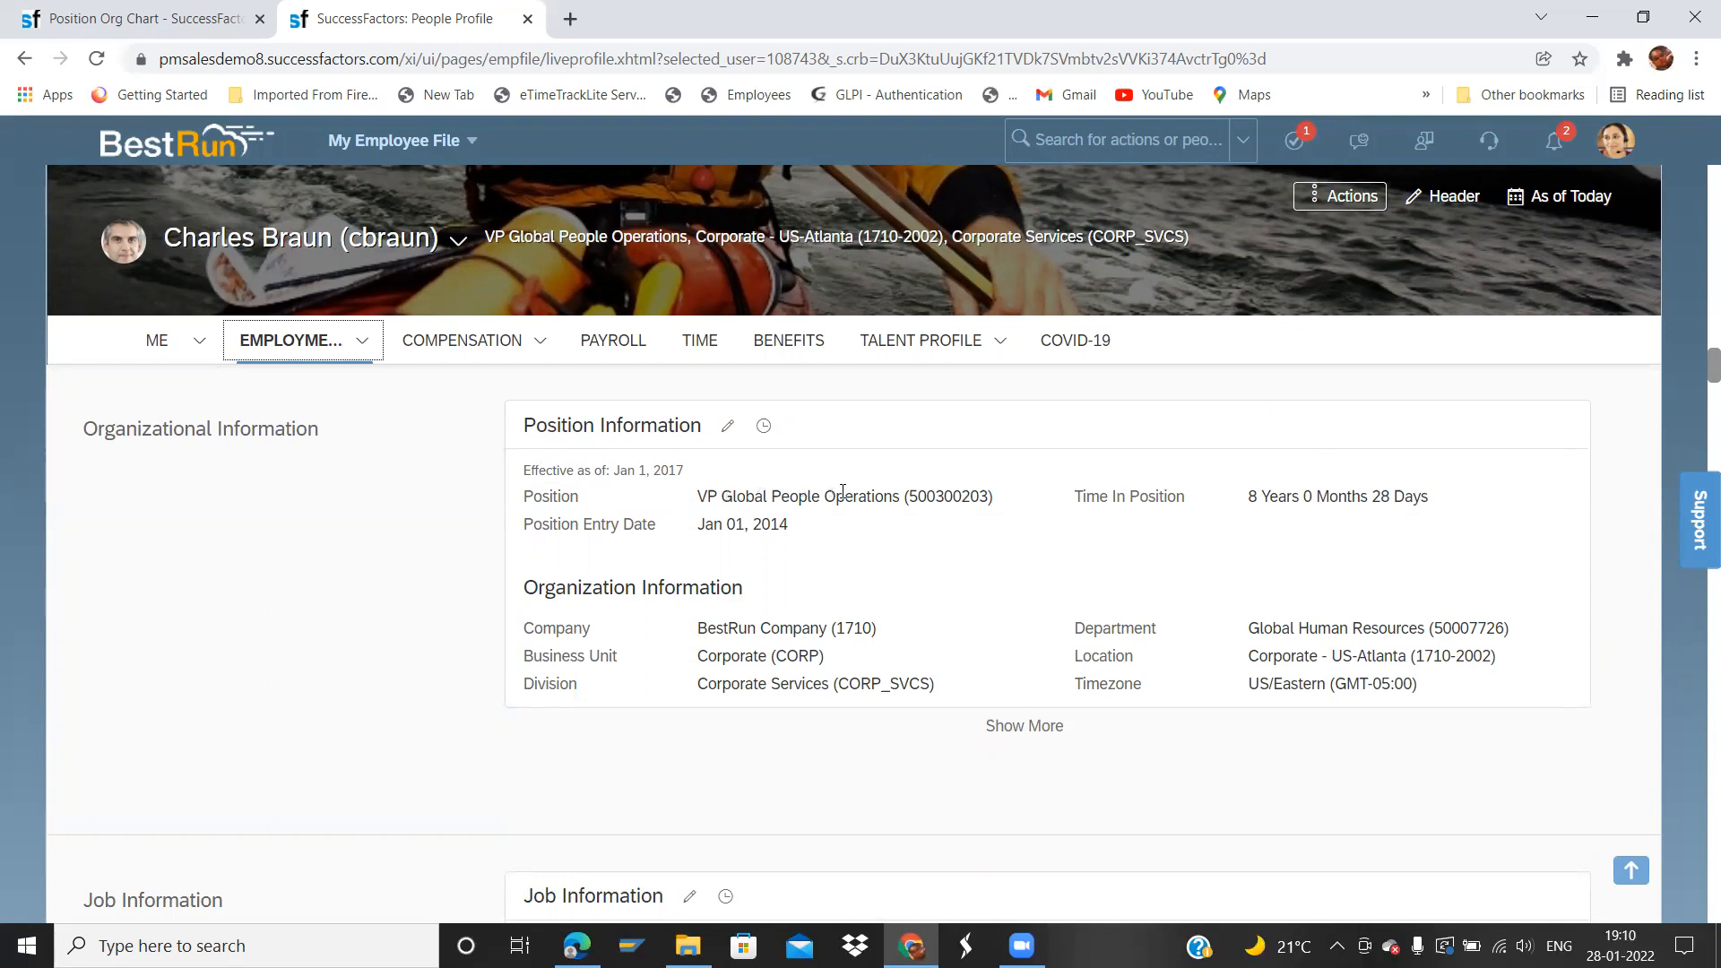
left_click_drag(914, 497, 983, 496)
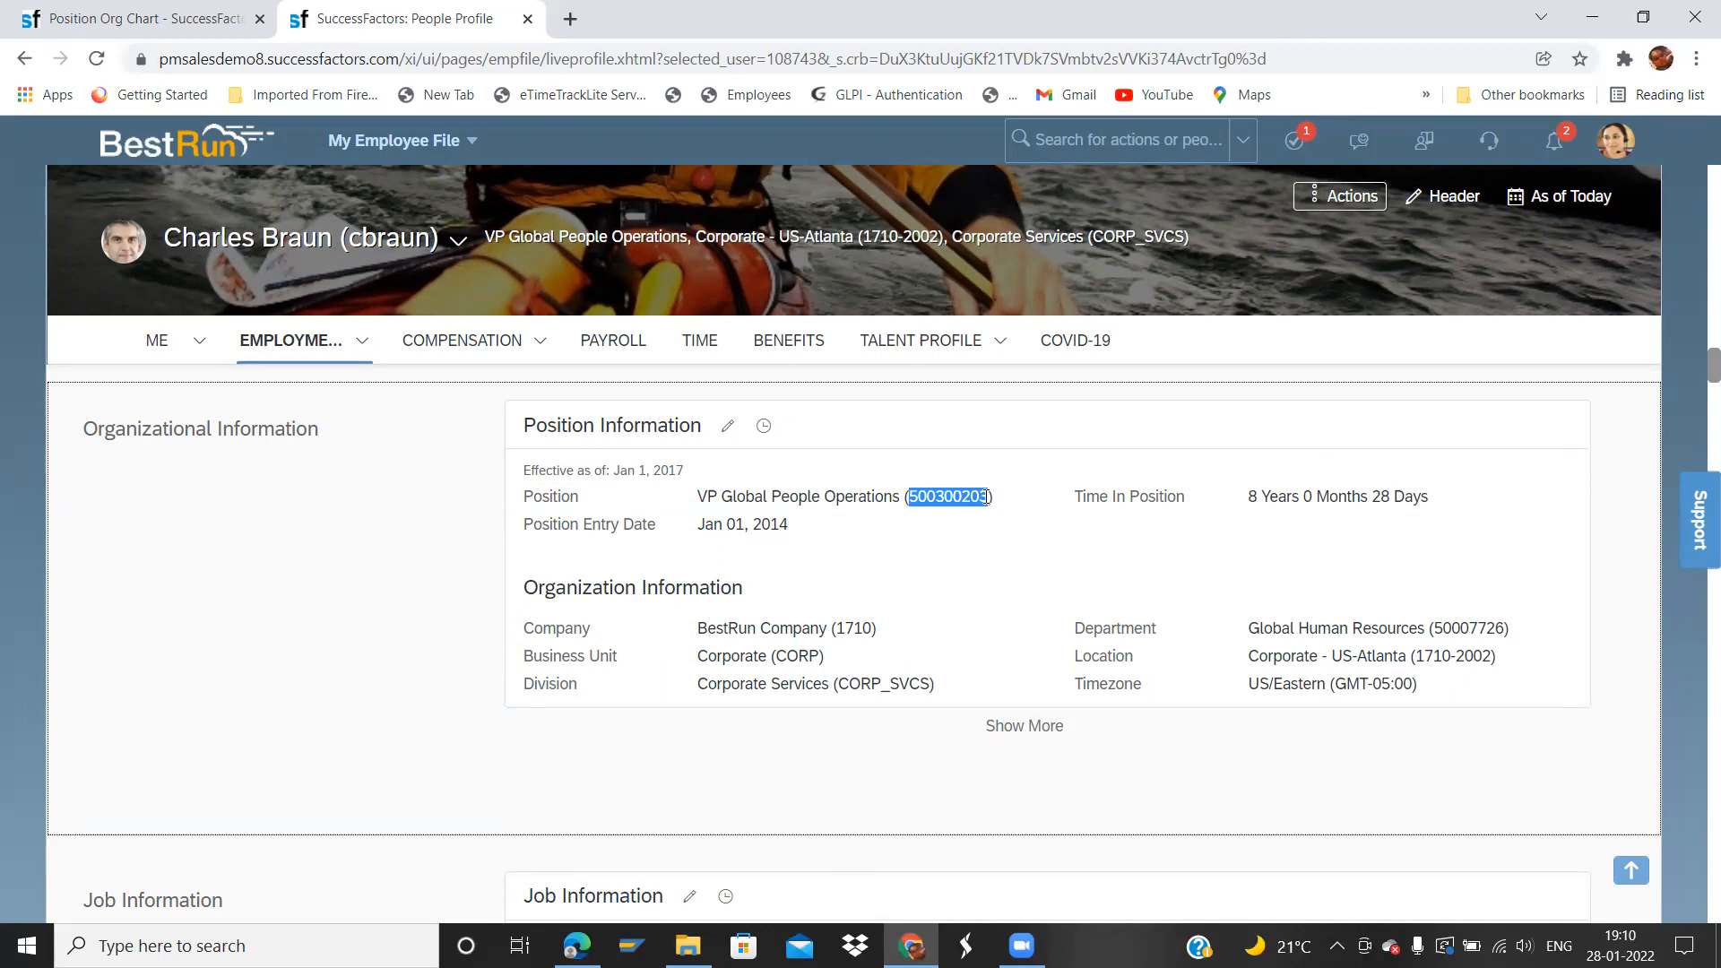
- Search the Position Org Chart for position 500300203 and open the details of the HR Business Partner Global position below it
left_click(149, 13)
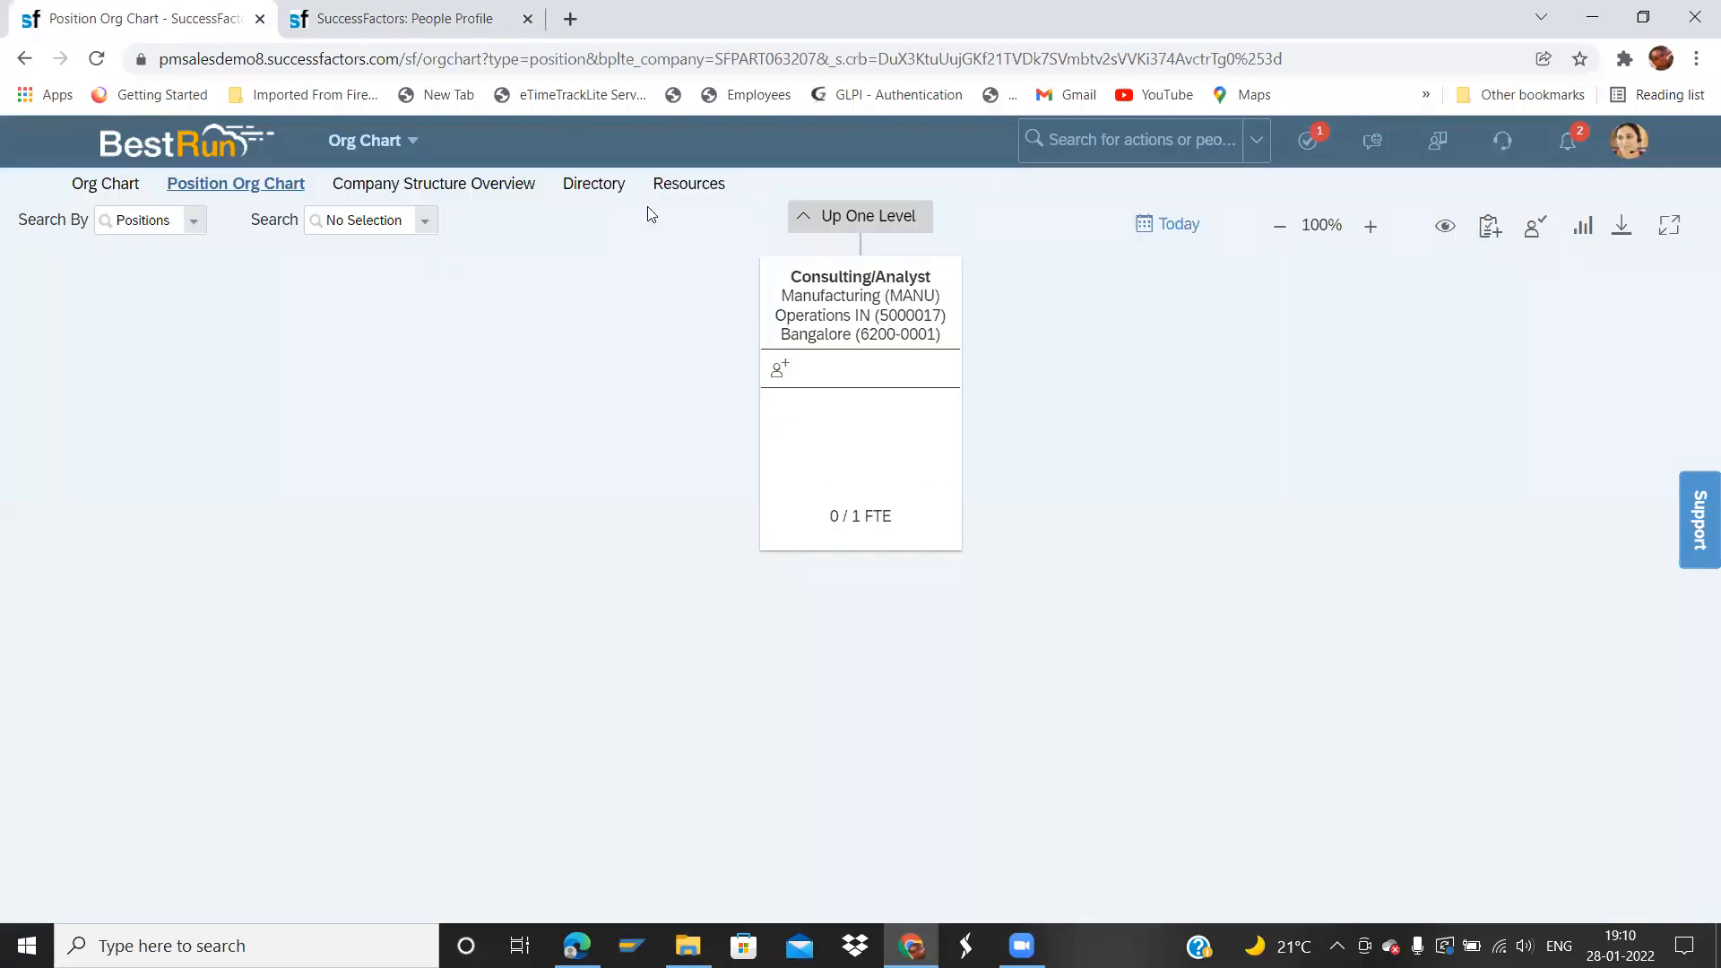
left_click(389, 219)
type("500300203")
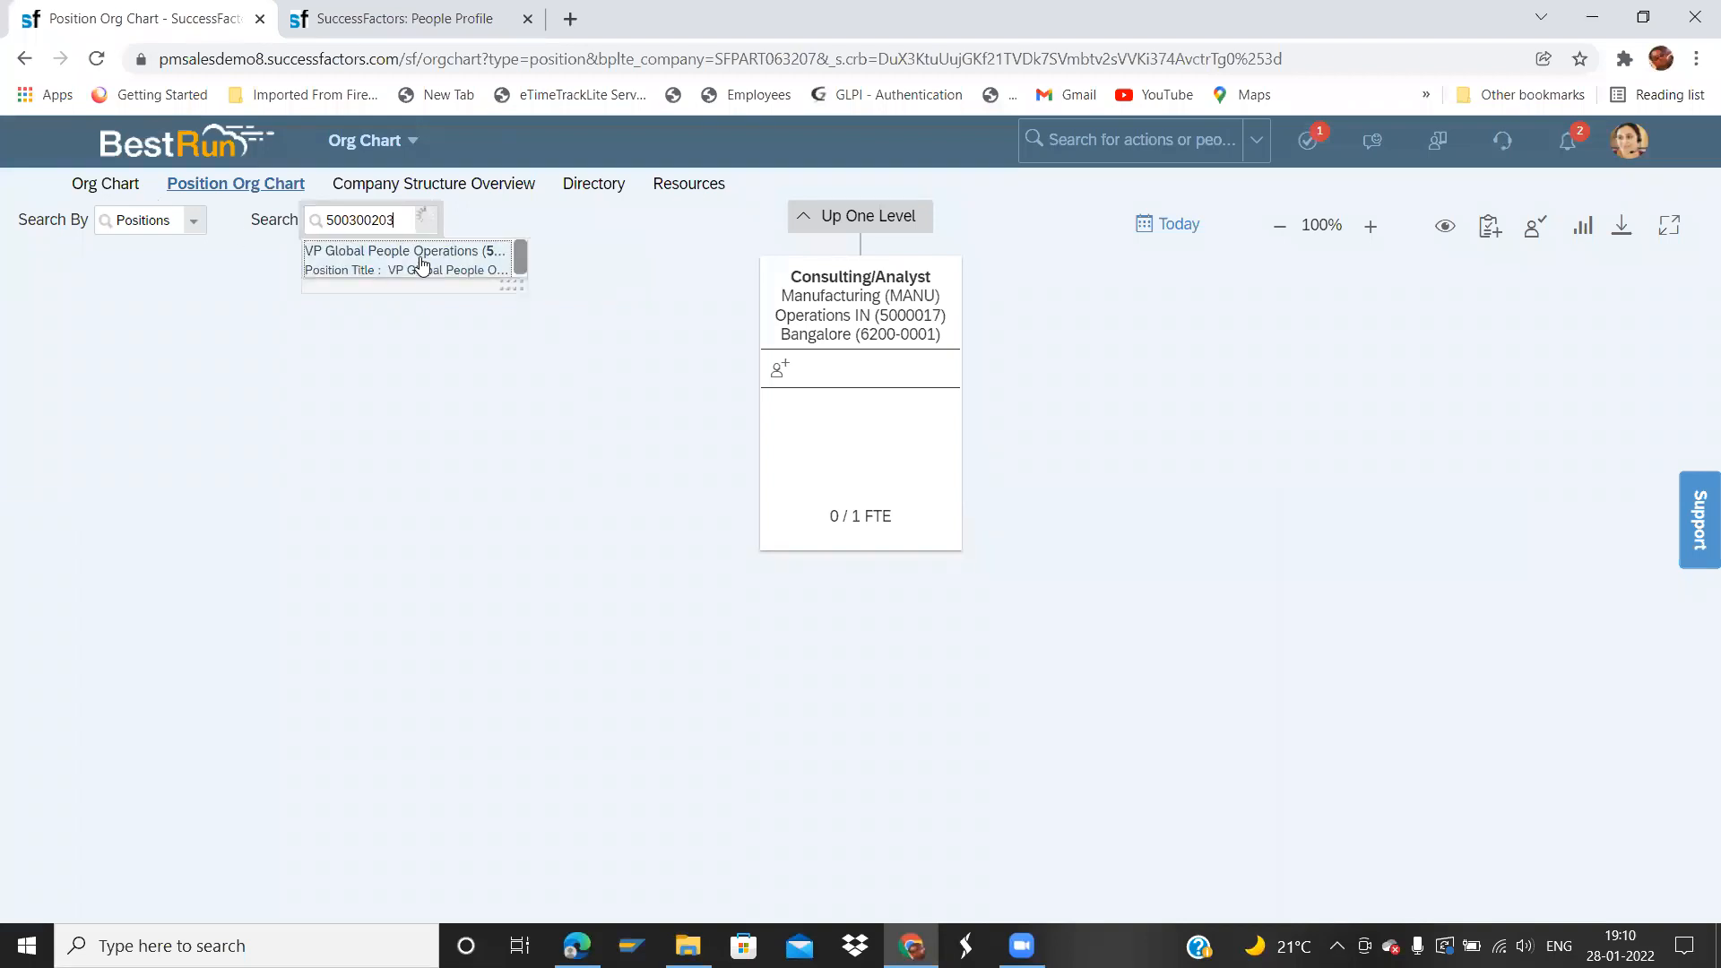
left_click(415, 262)
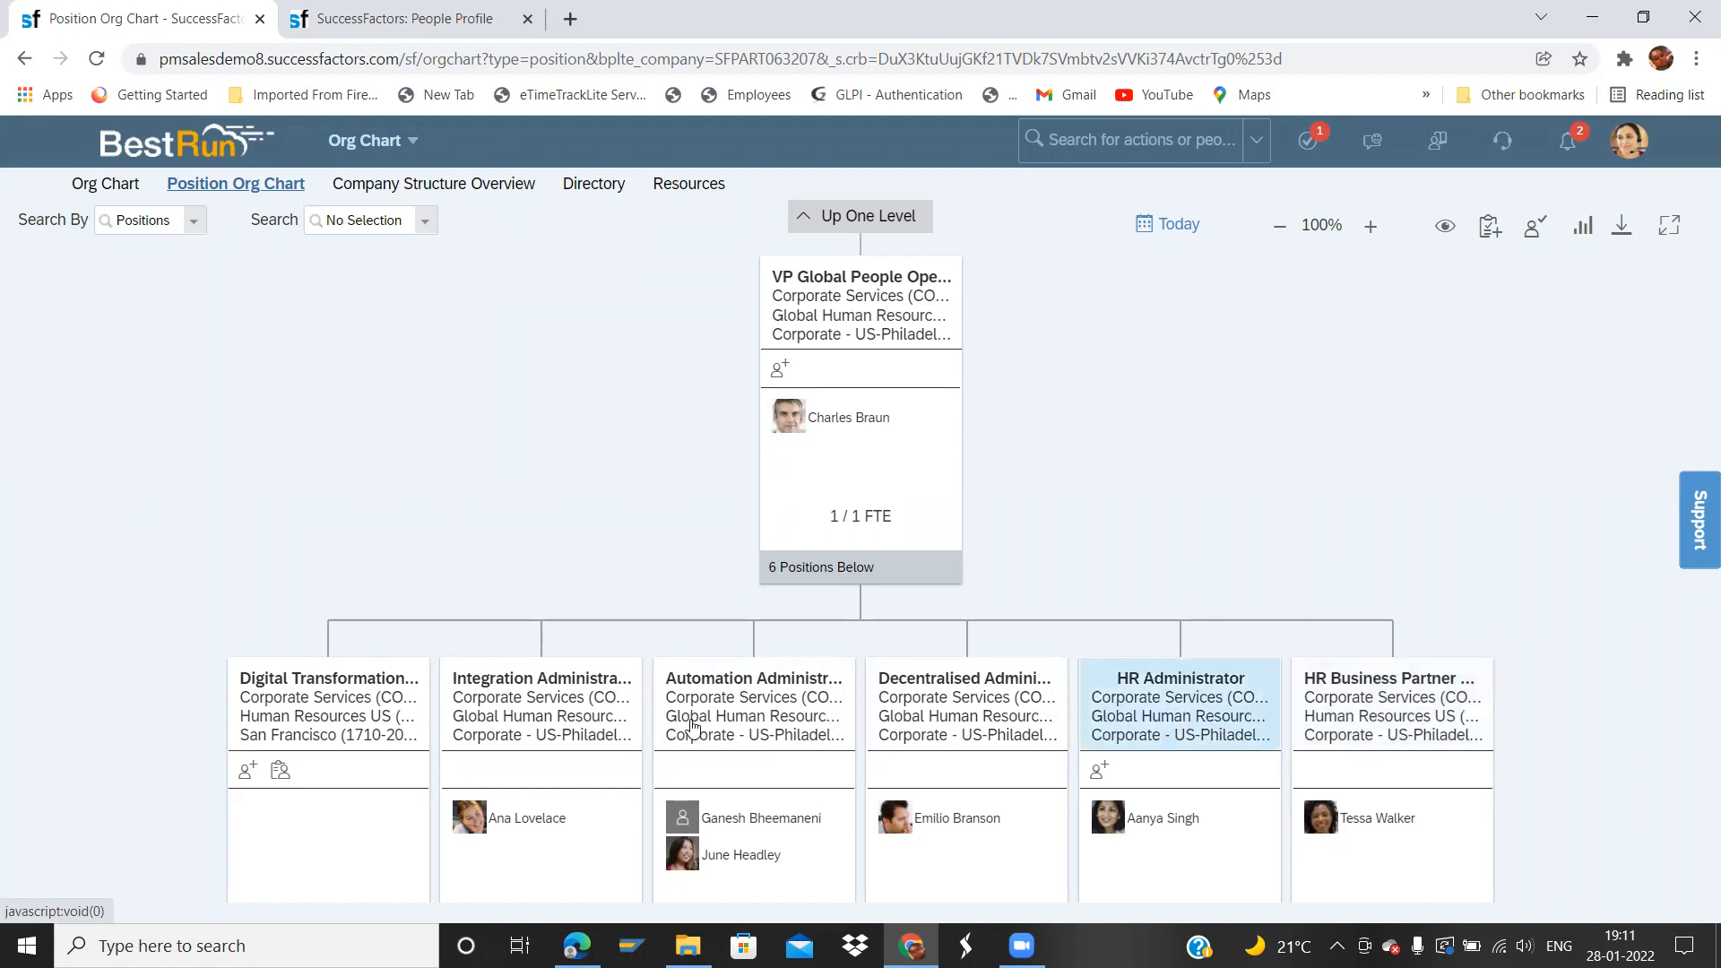
left_click(1304, 701)
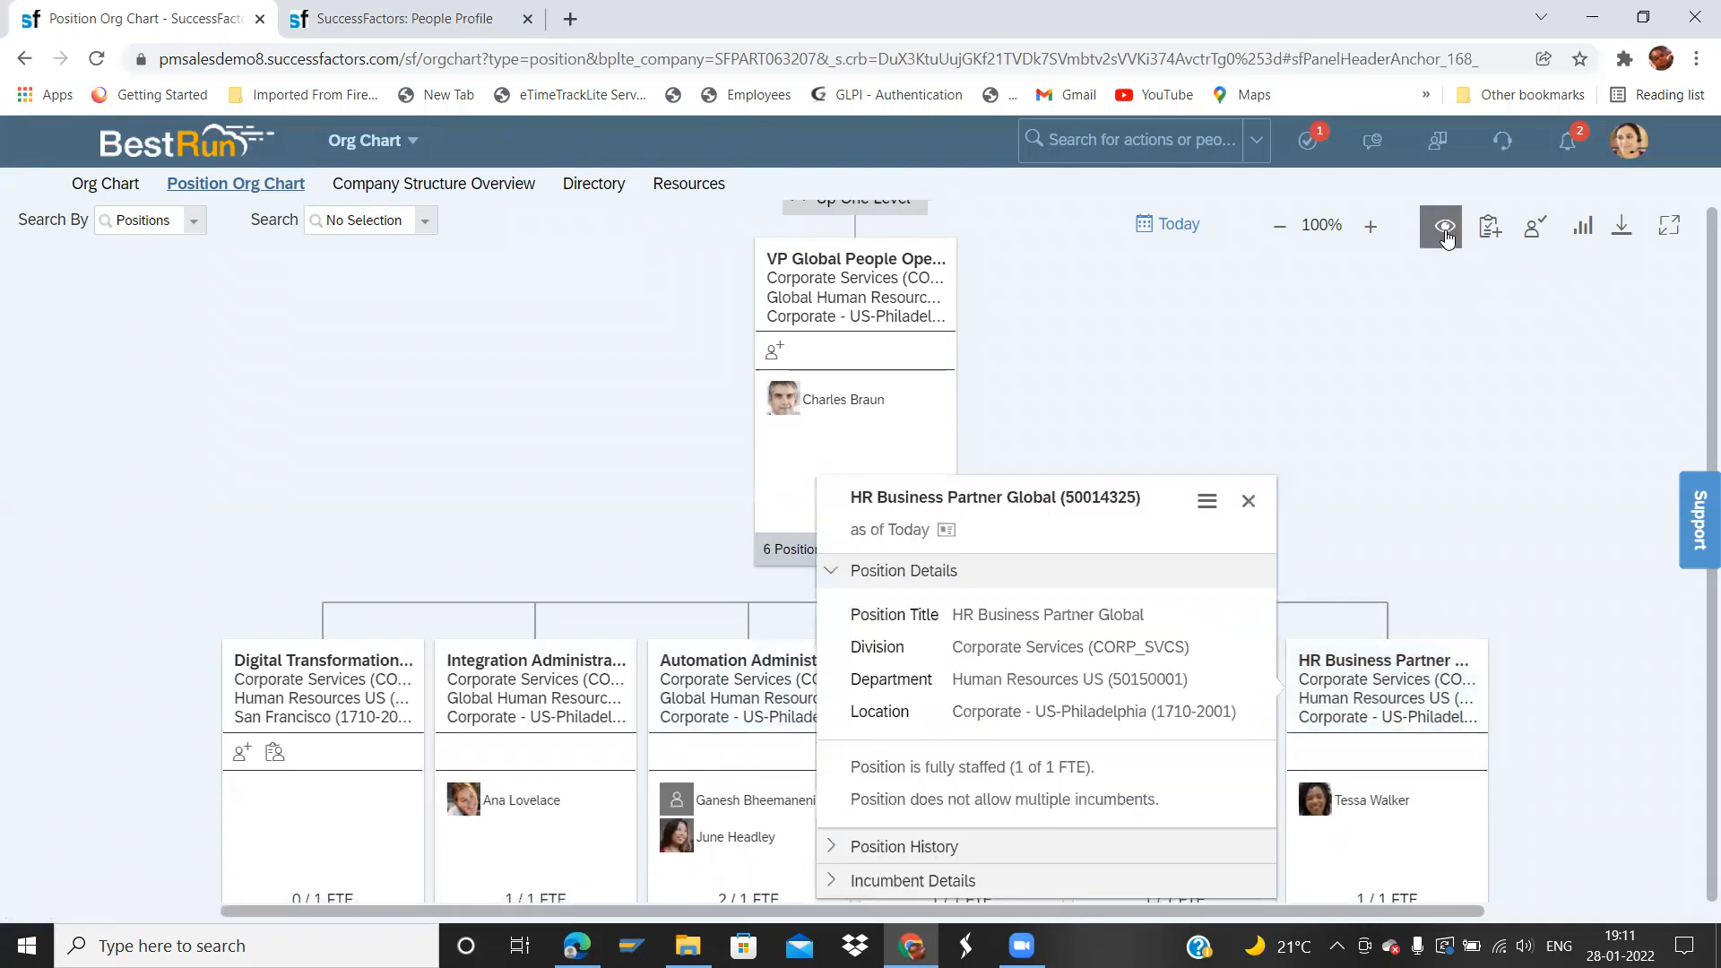
- Turn on Matrix Positions in the Position Org Chart's display options and view the VP Global People Operations' structure
left_click(1445, 231)
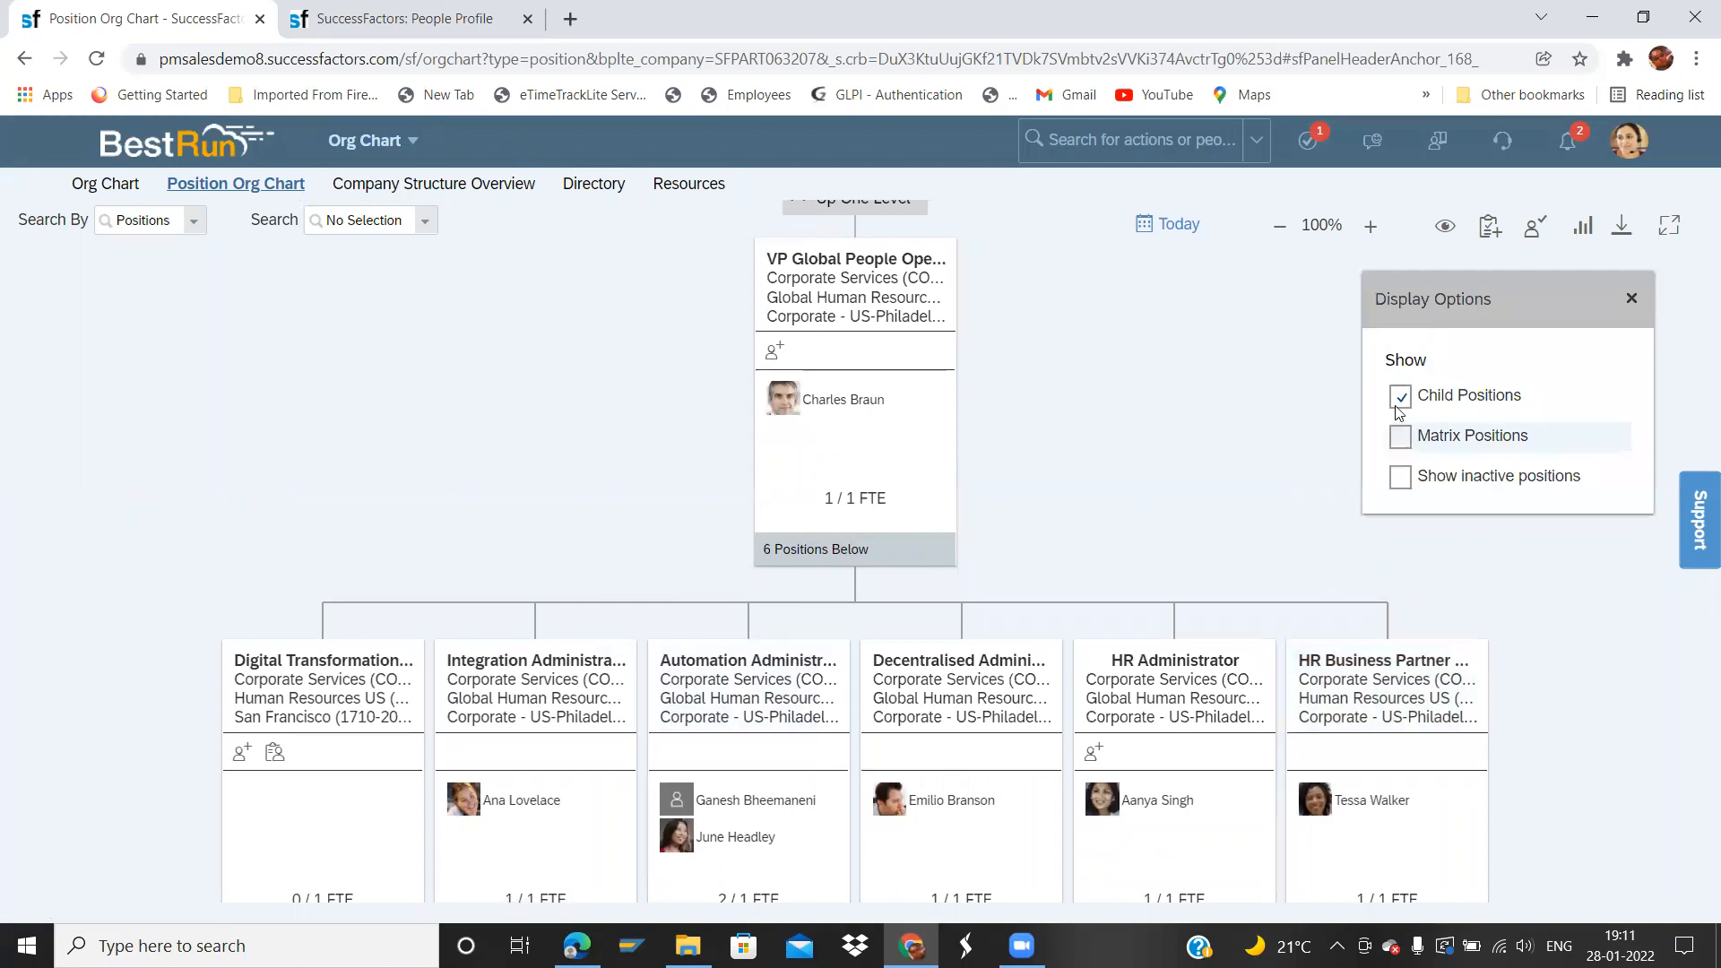
left_click(1401, 437)
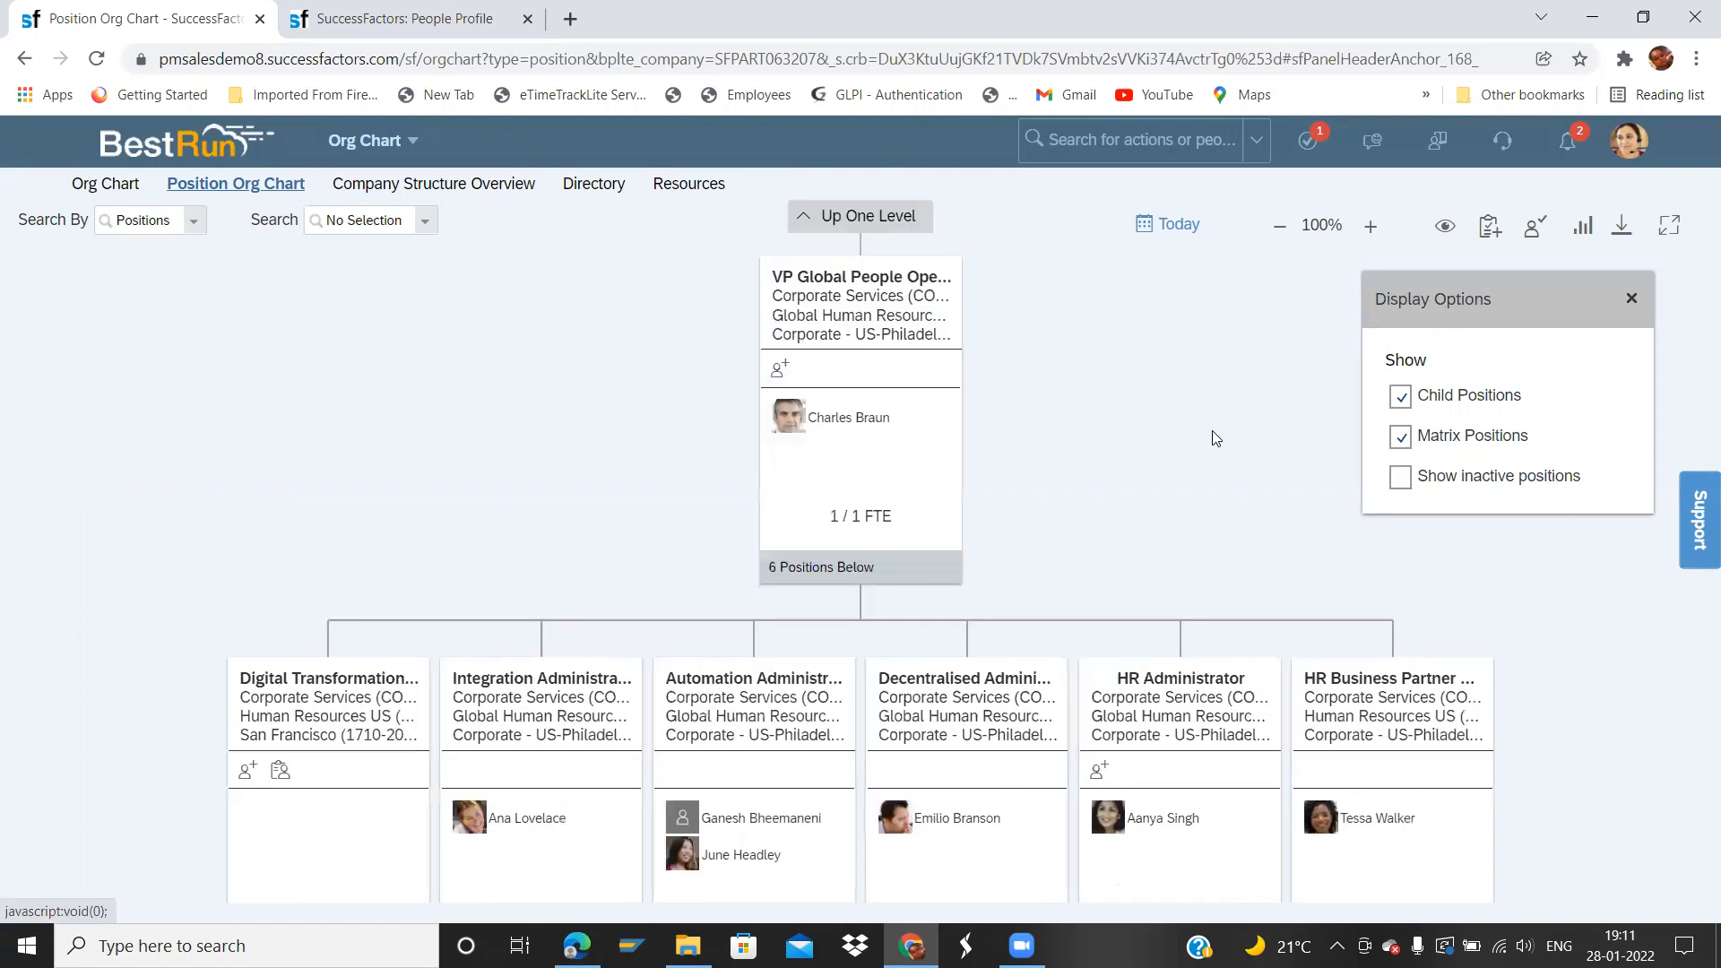
left_click(1206, 461)
left_click_drag(815, 460, 775, 386)
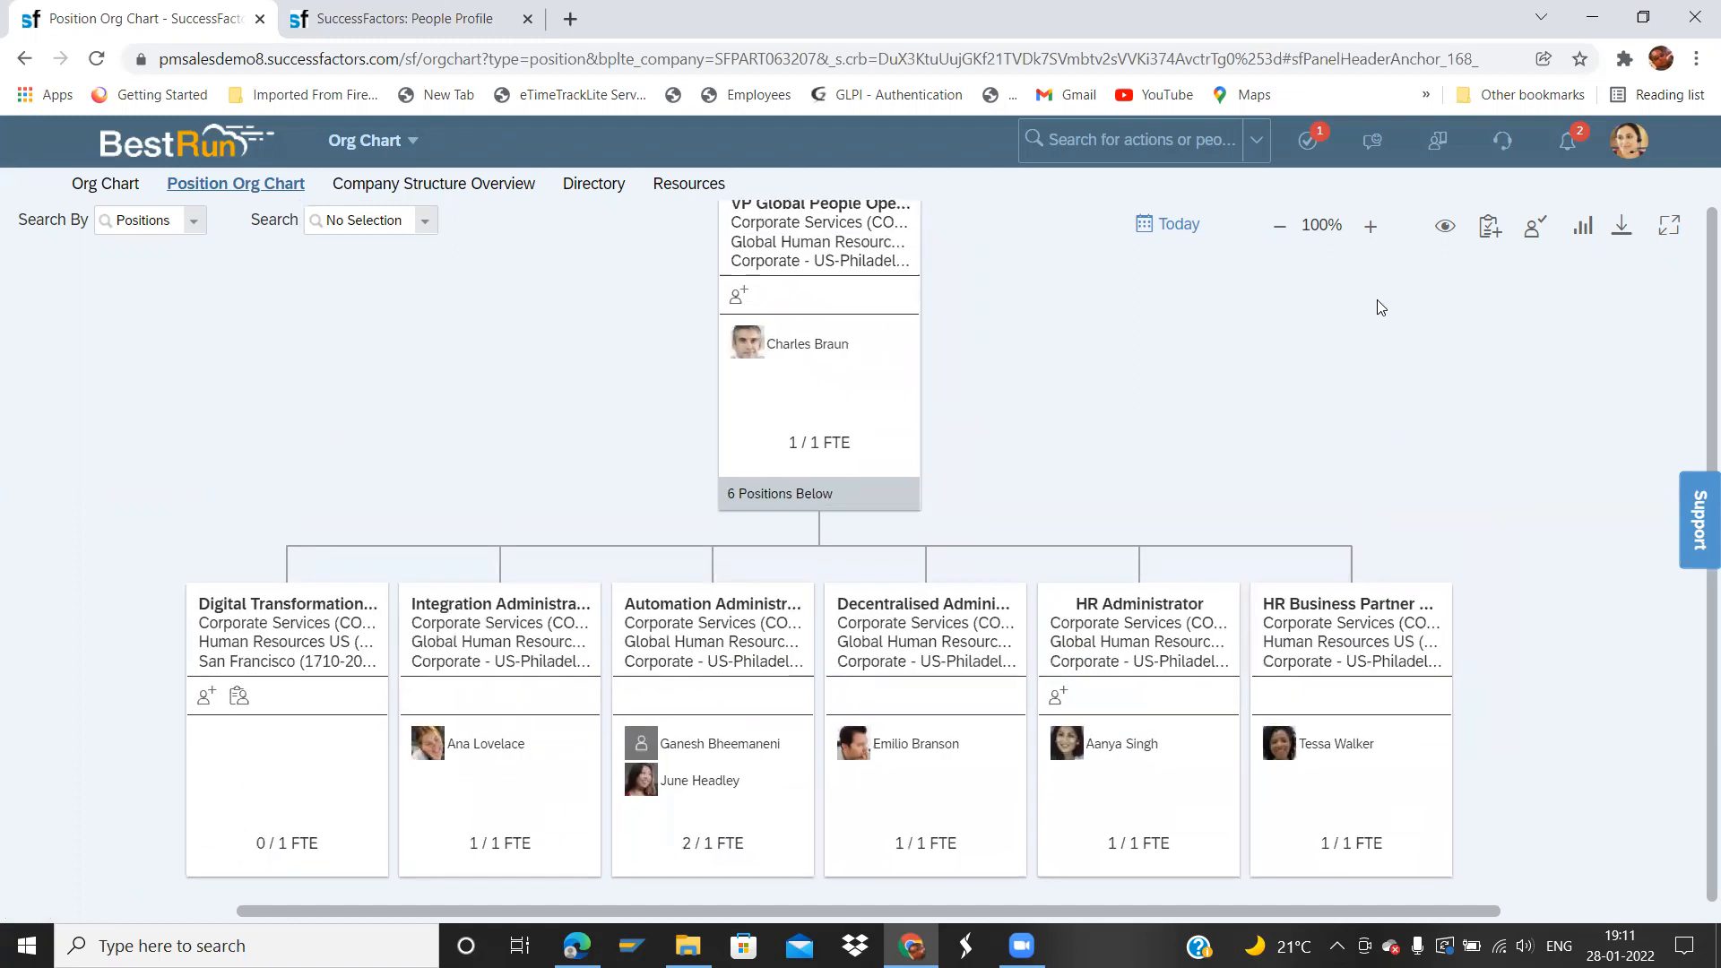
- Hide the child positions through the display options and show them again, keeping Matrix Positions on
left_click(1444, 226)
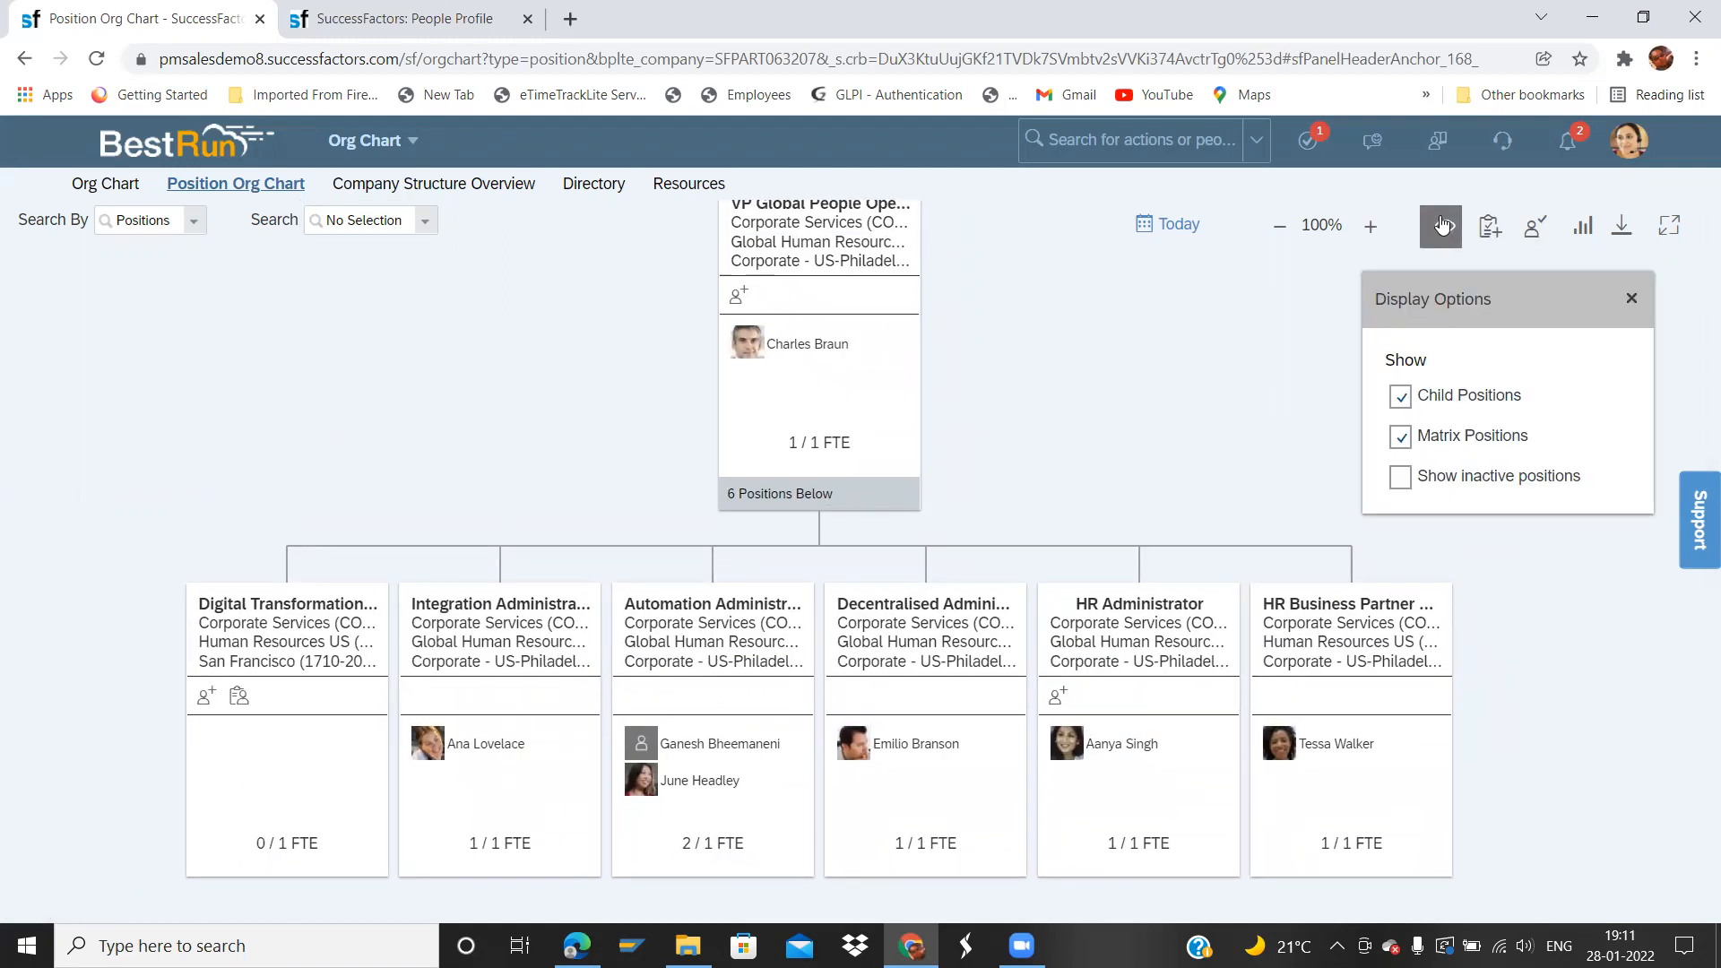
left_click(1402, 395)
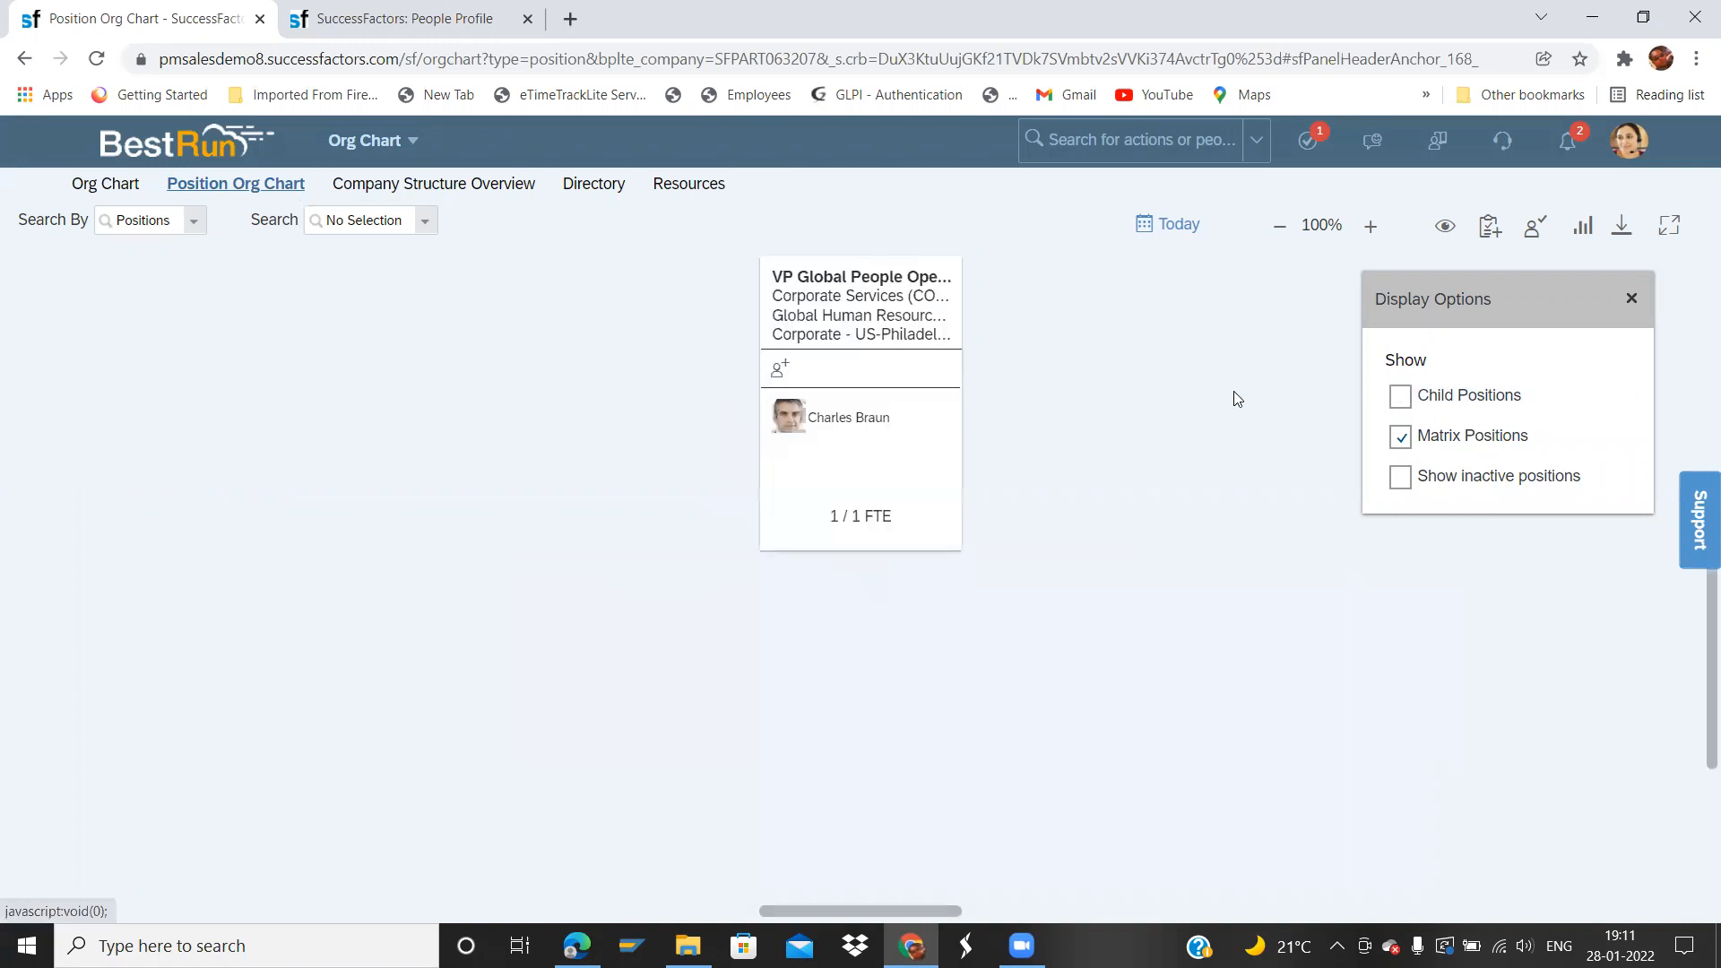
left_click(1403, 399)
left_click(1402, 437)
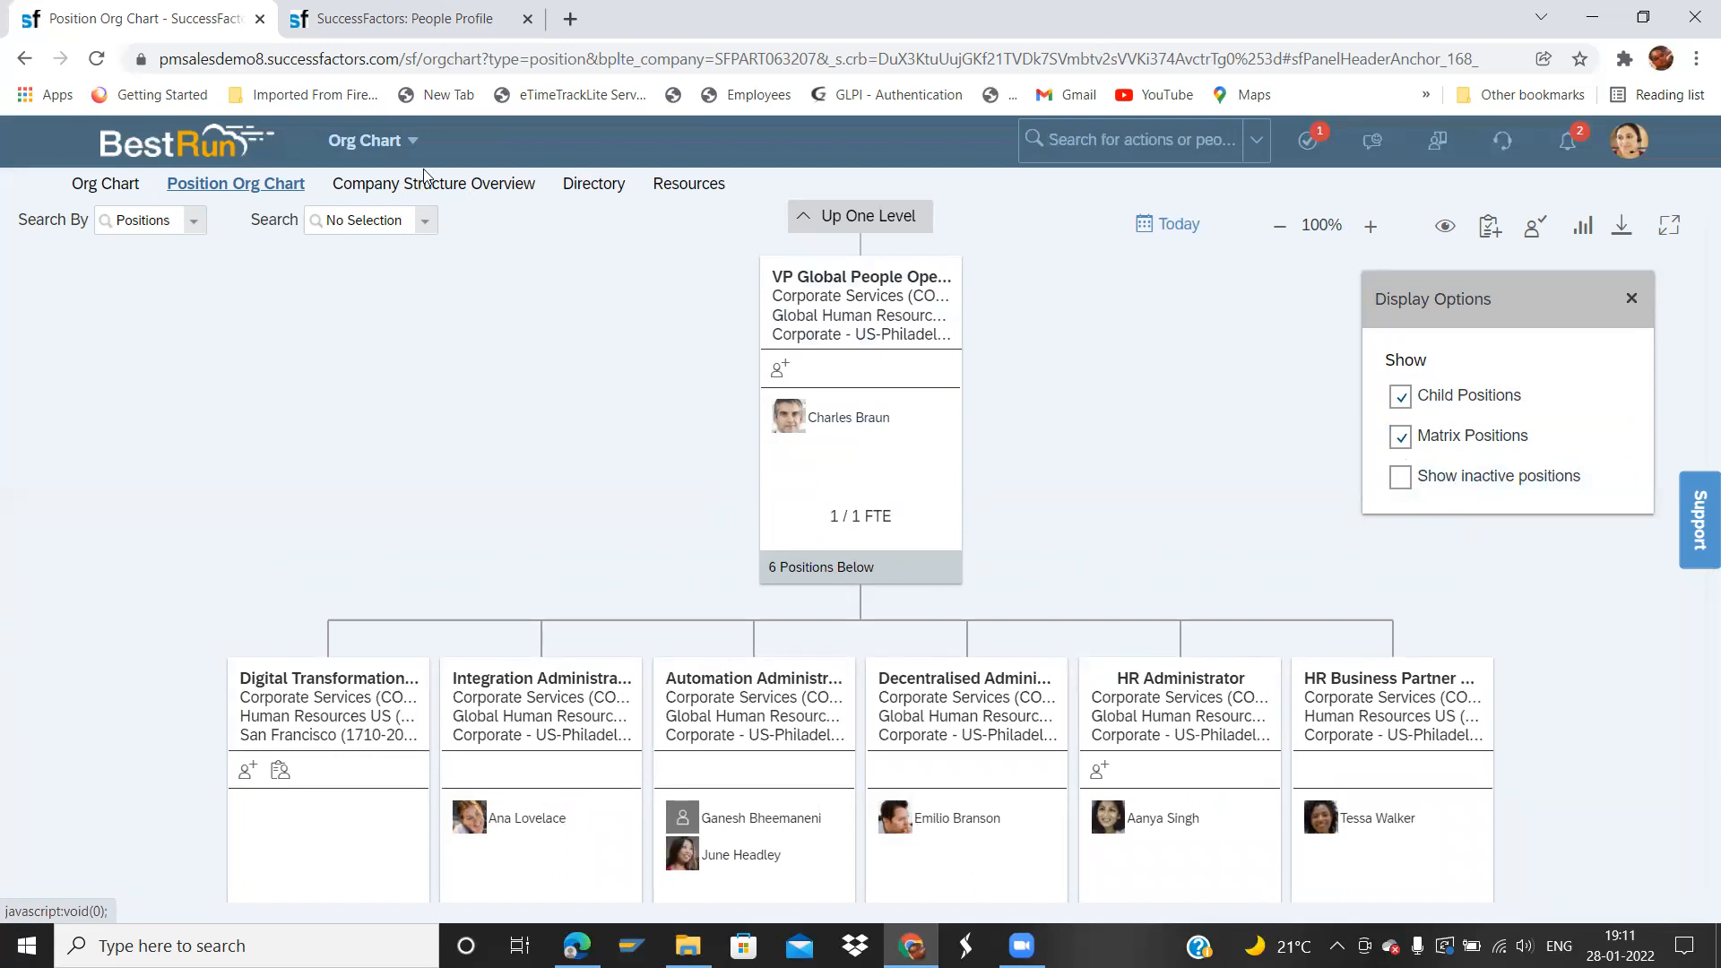
- Try to open the Org Chart from the Position Org Chart page and return to the Position Org Chart
left_click(337, 8)
left_click(112, 11)
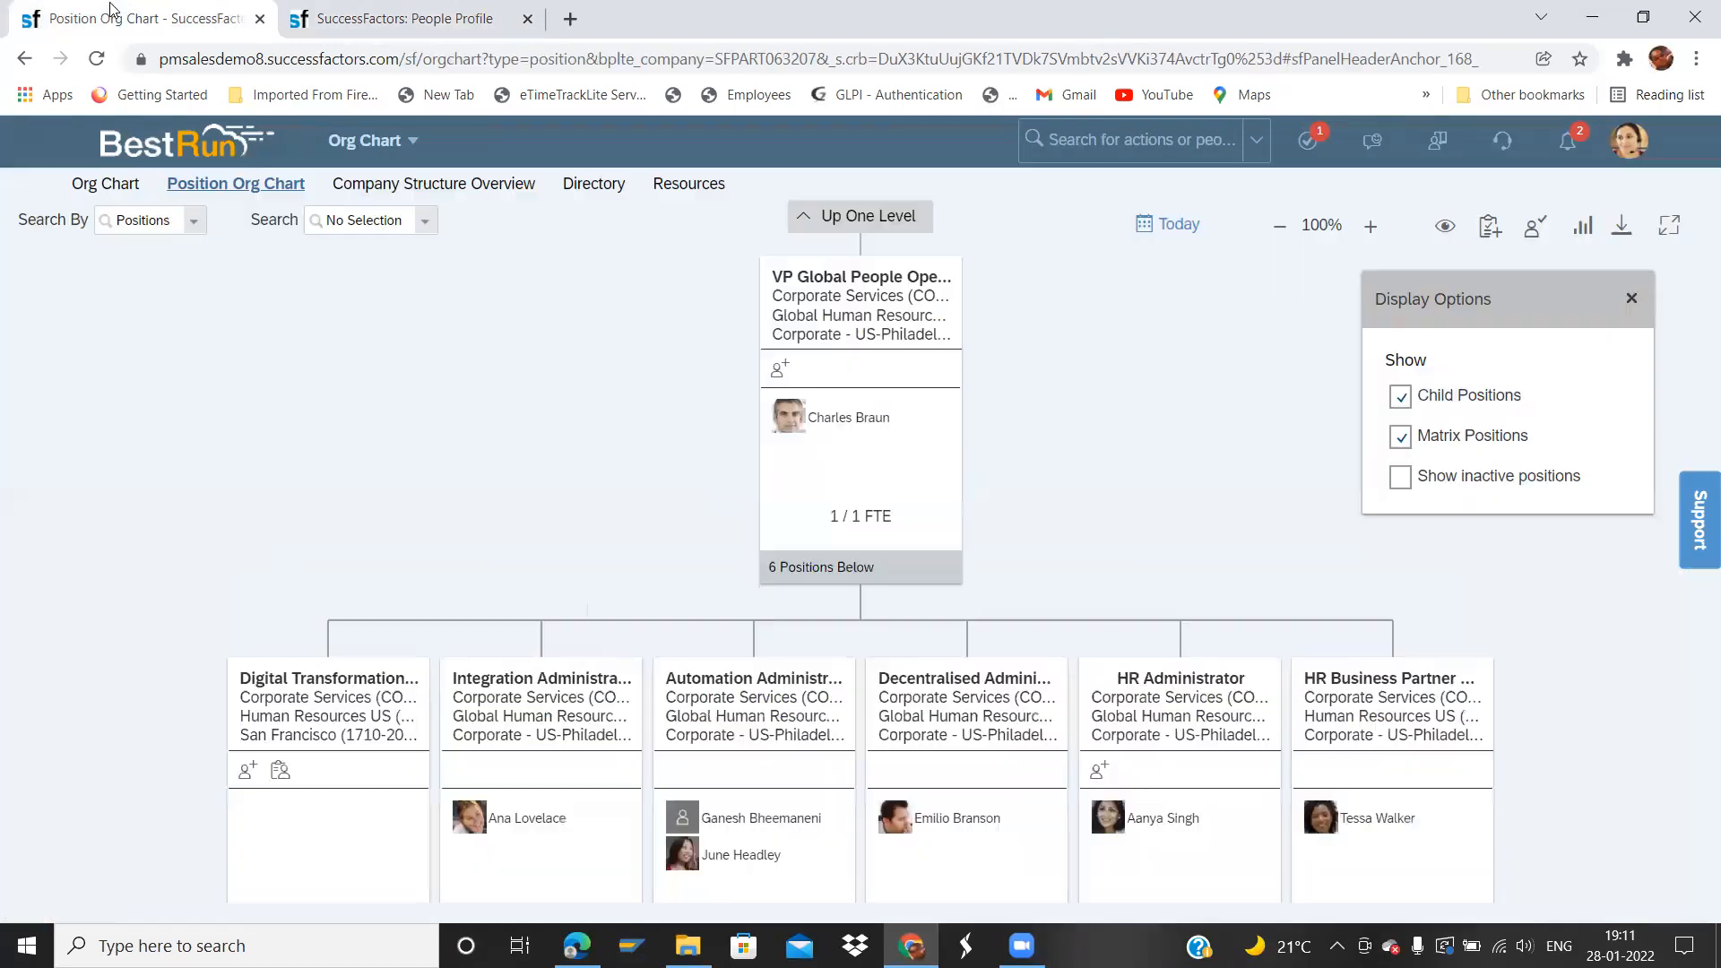
left_click(106, 184)
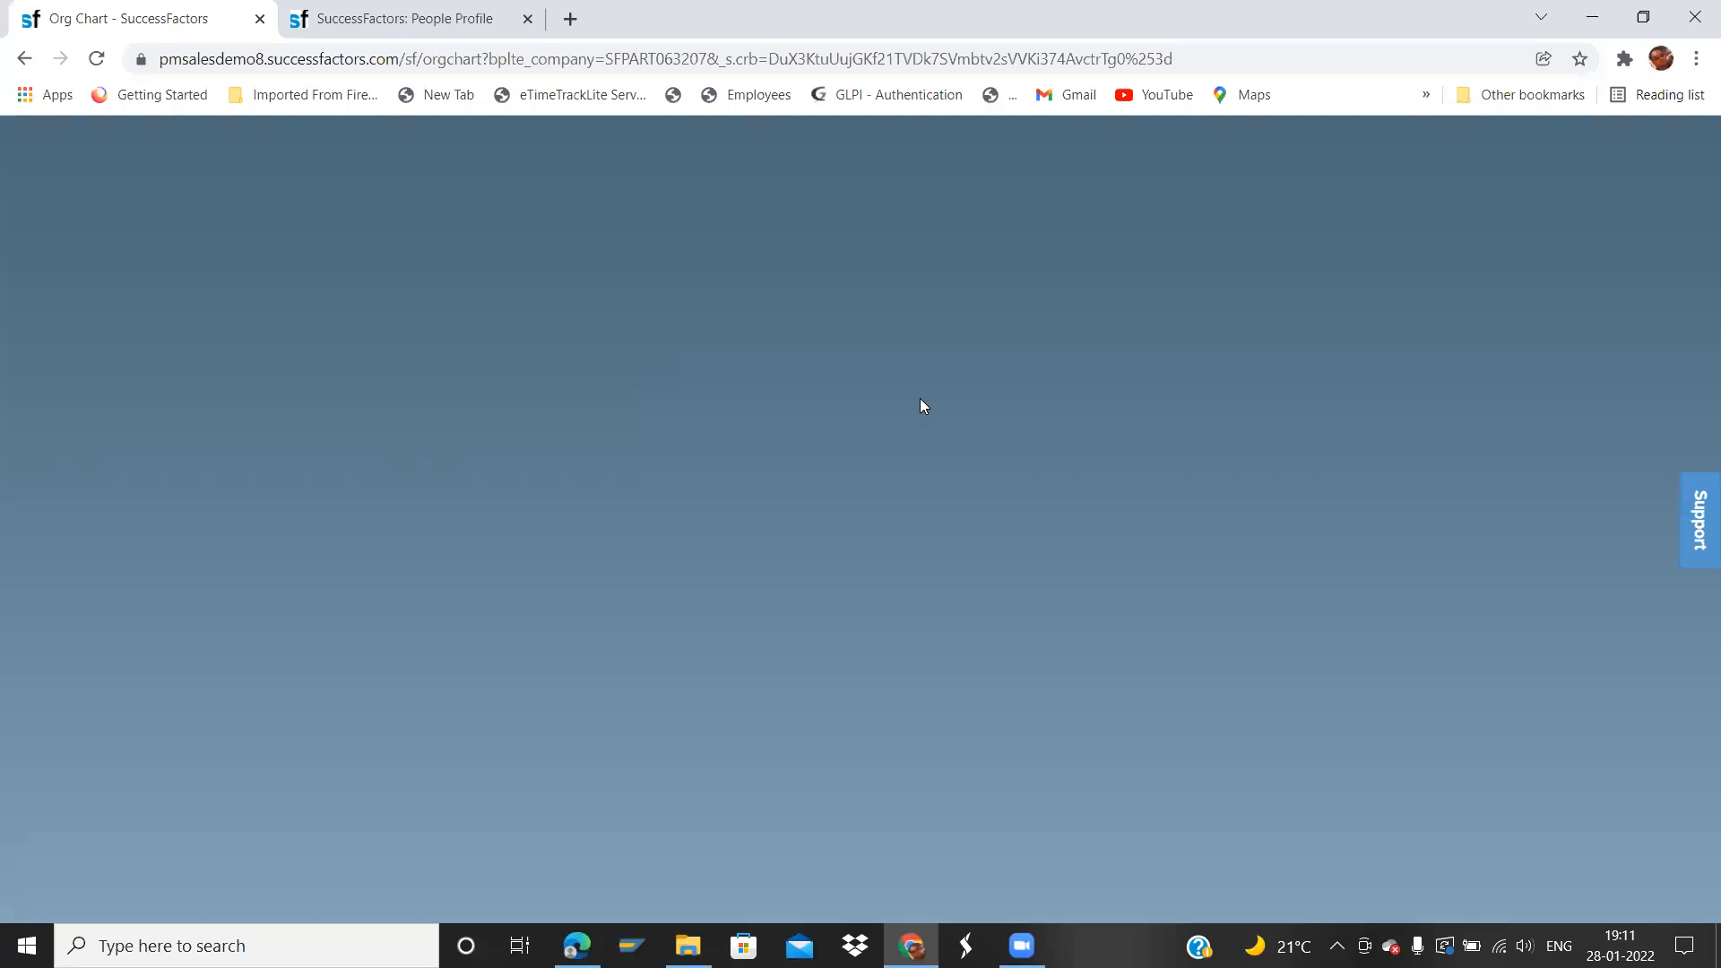
left_click(25, 59)
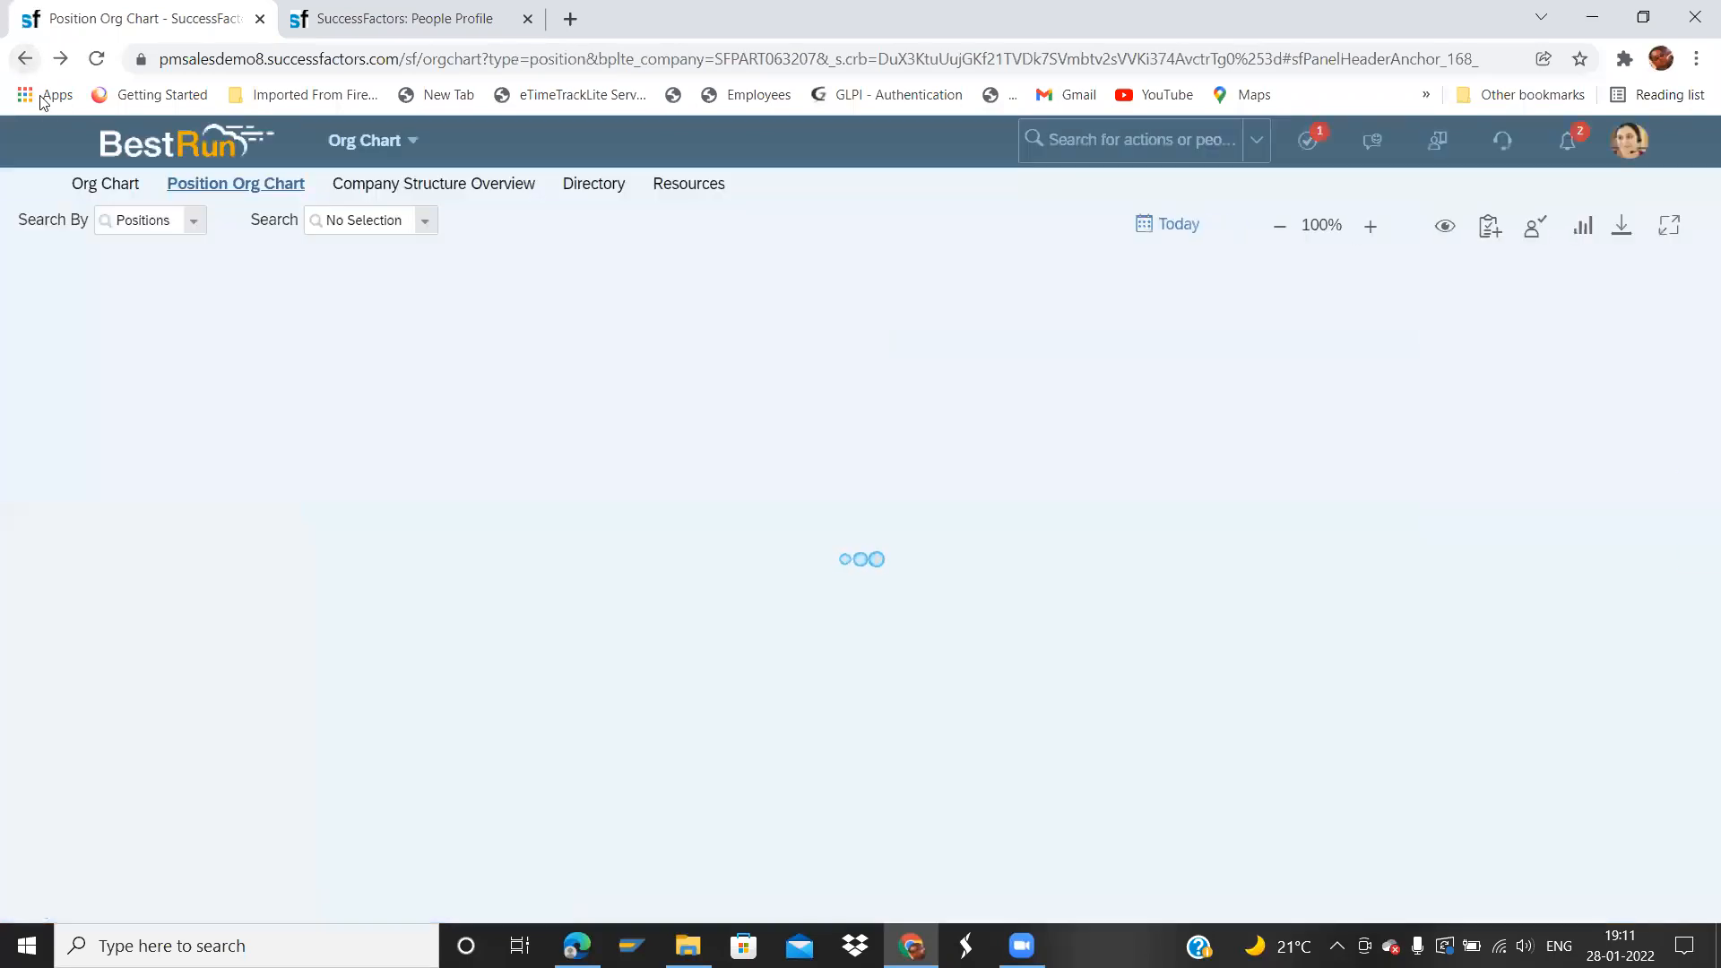
left_click(105, 185)
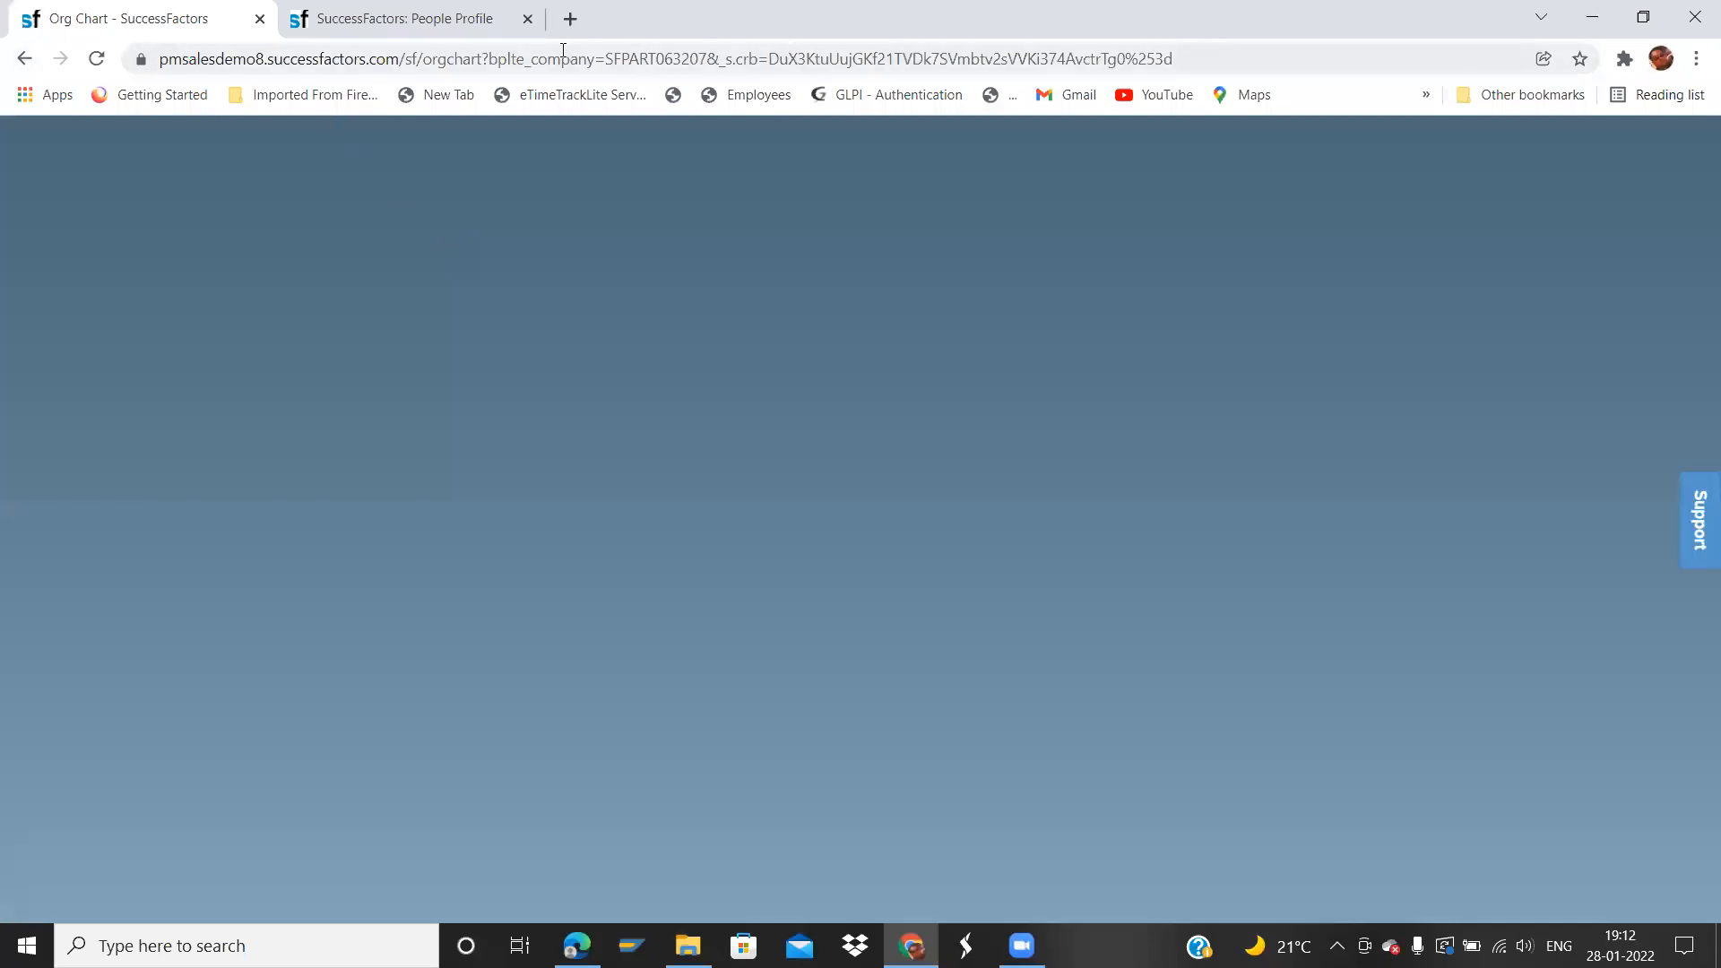
left_click(24, 58)
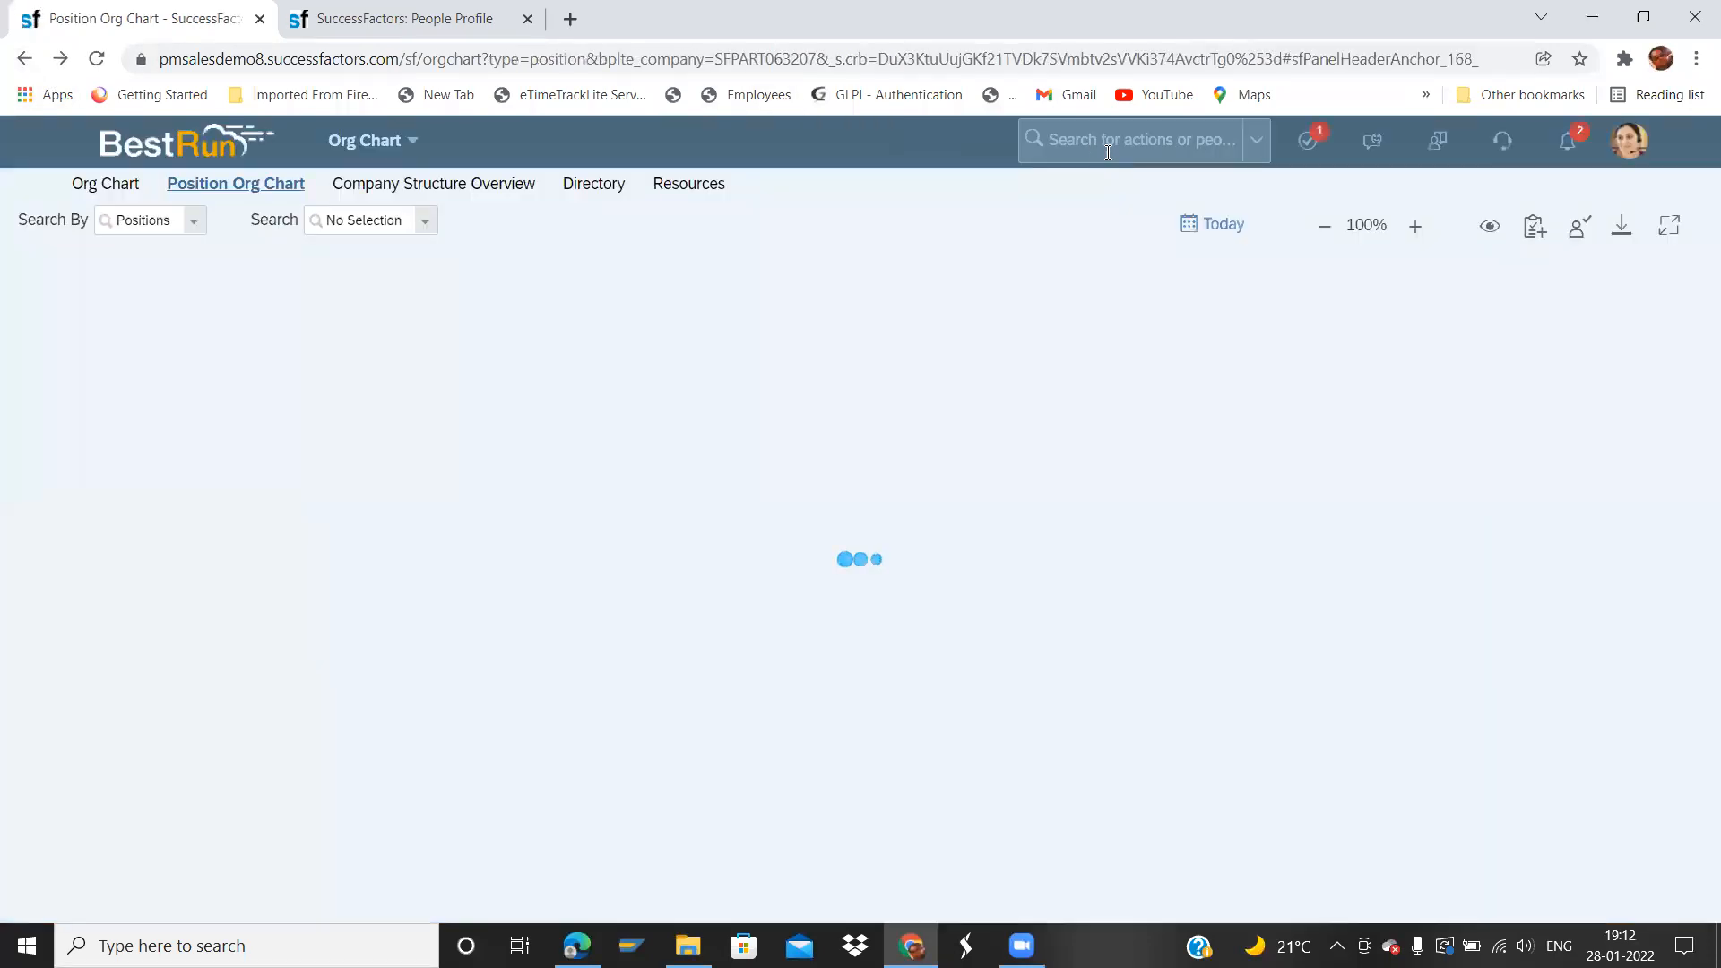
- Search the actions for "org char" and open View Org Chart
left_click(1103, 142)
type("or")
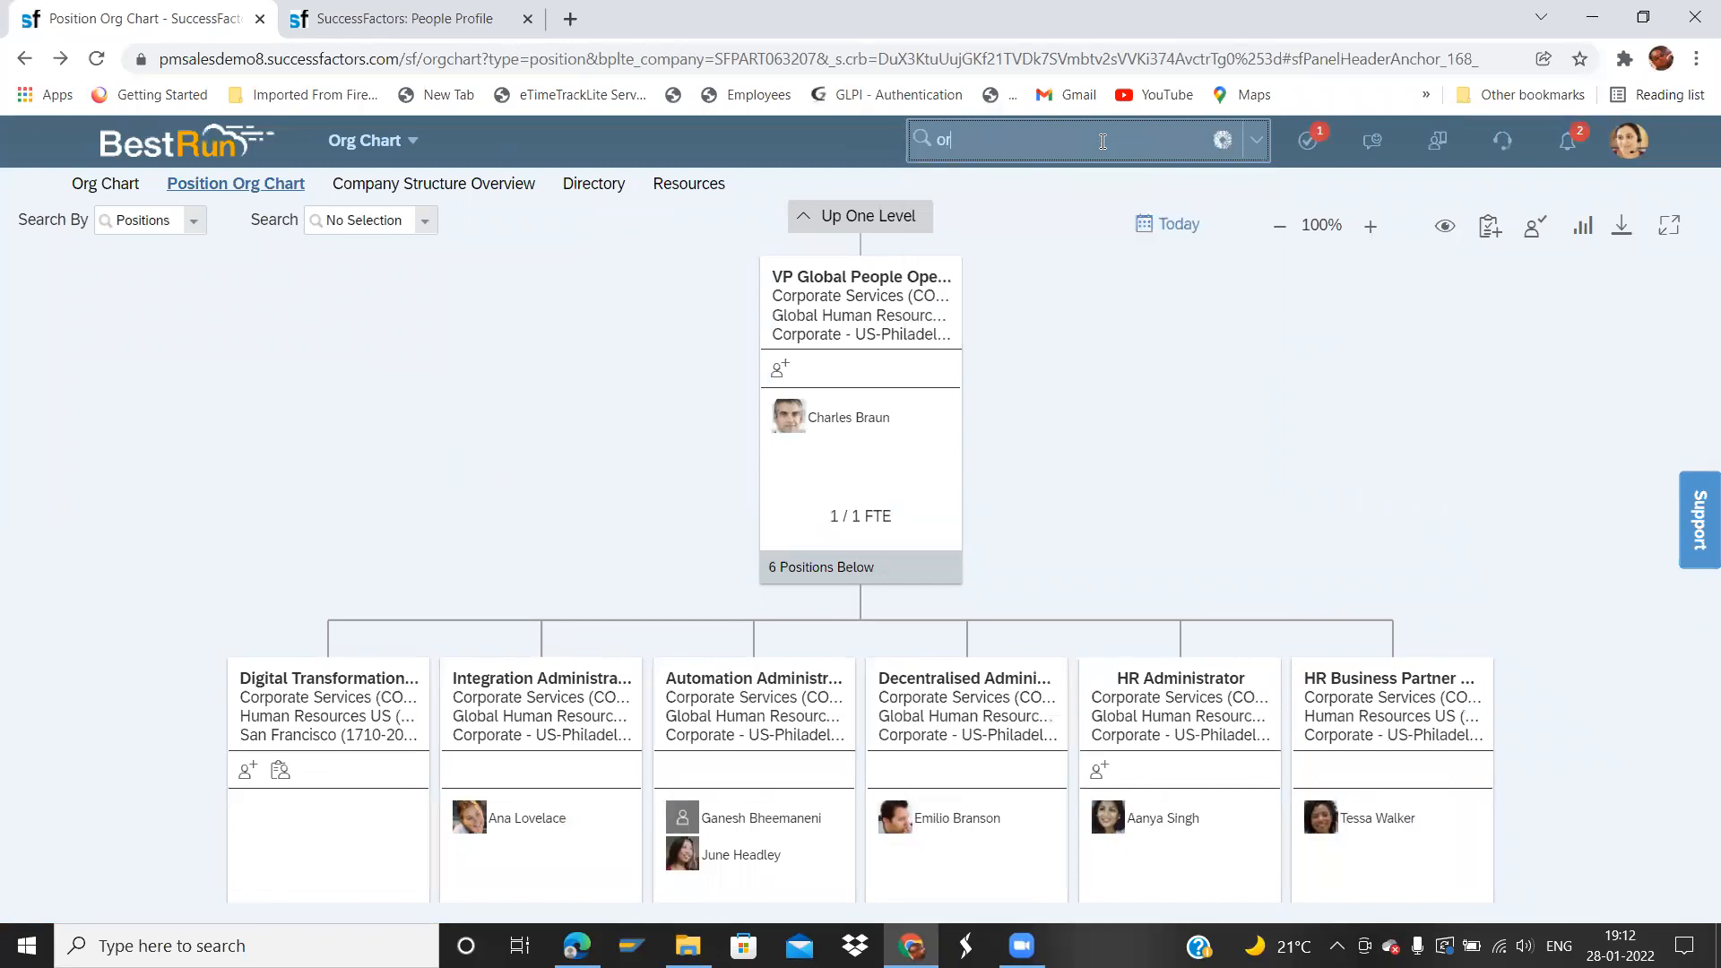
left_click(395, 20)
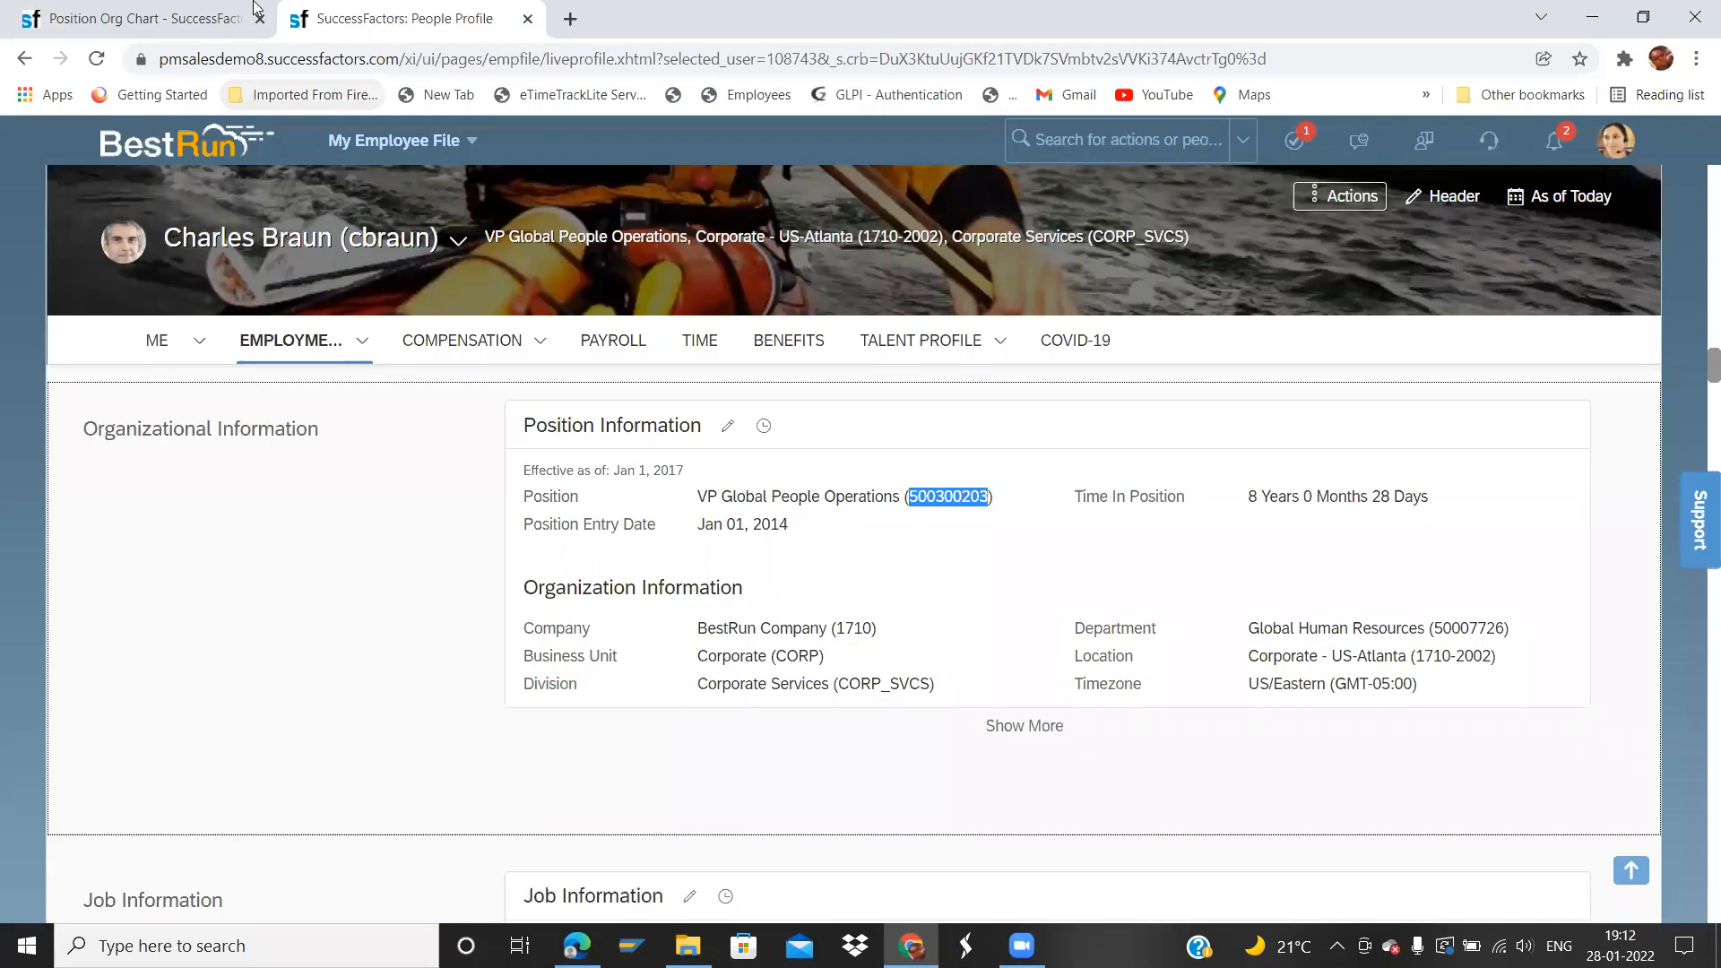
left_click(190, 20)
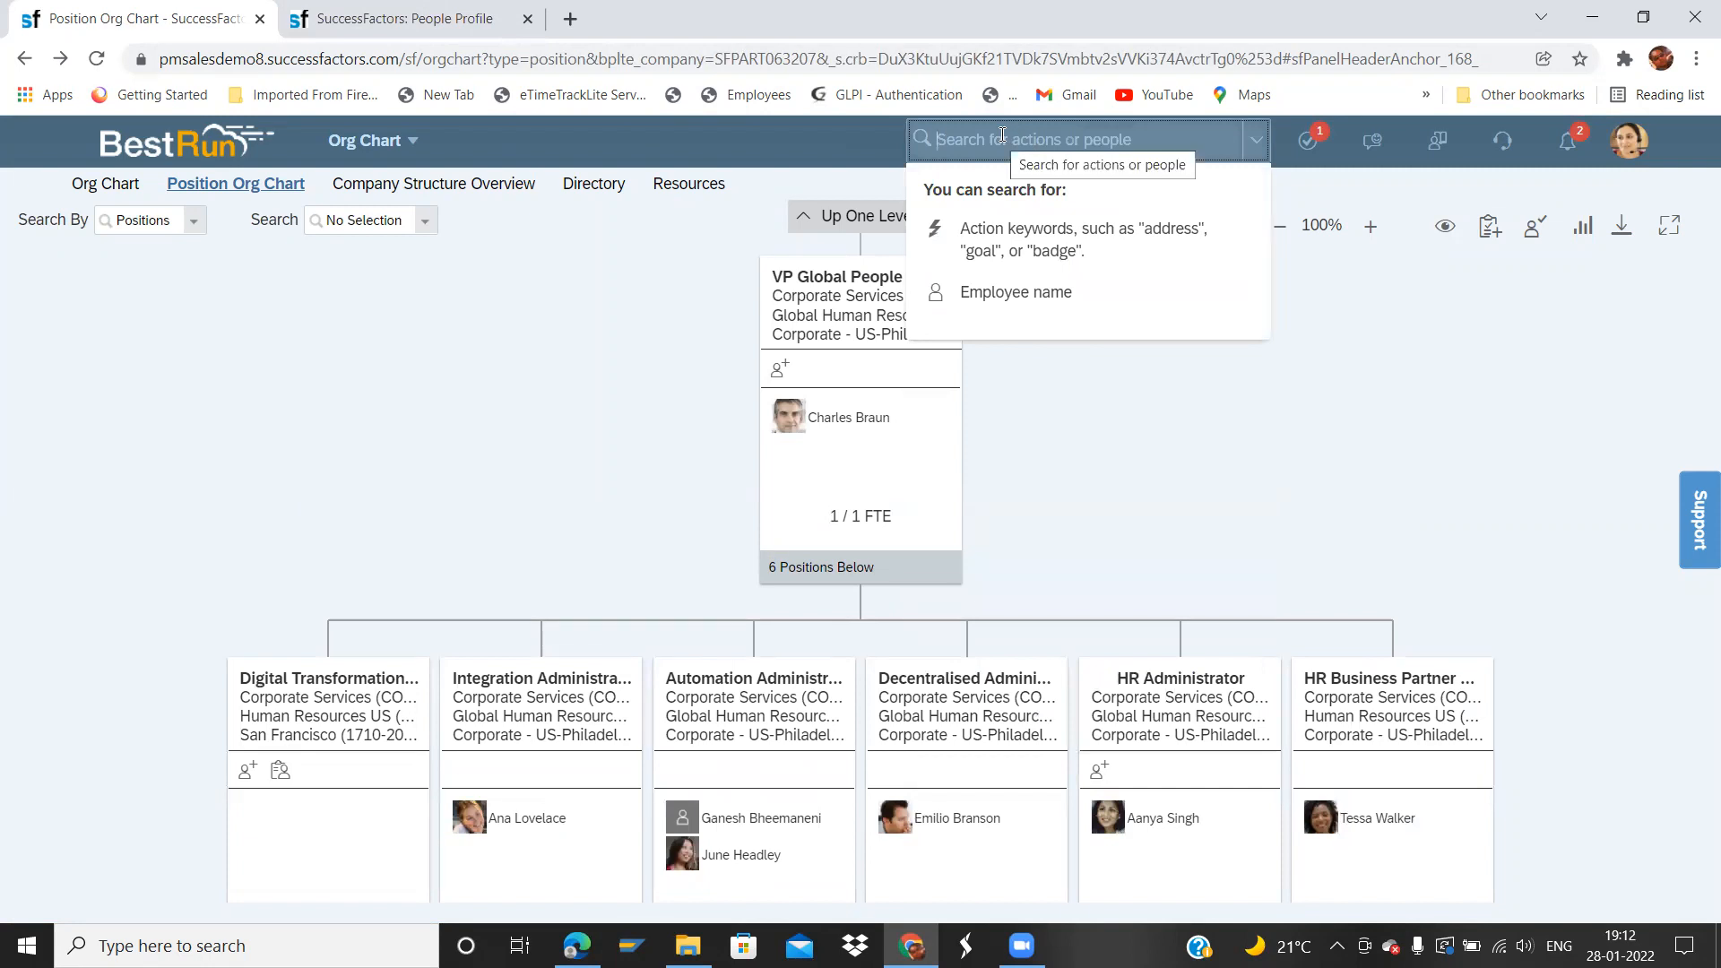
type("org")
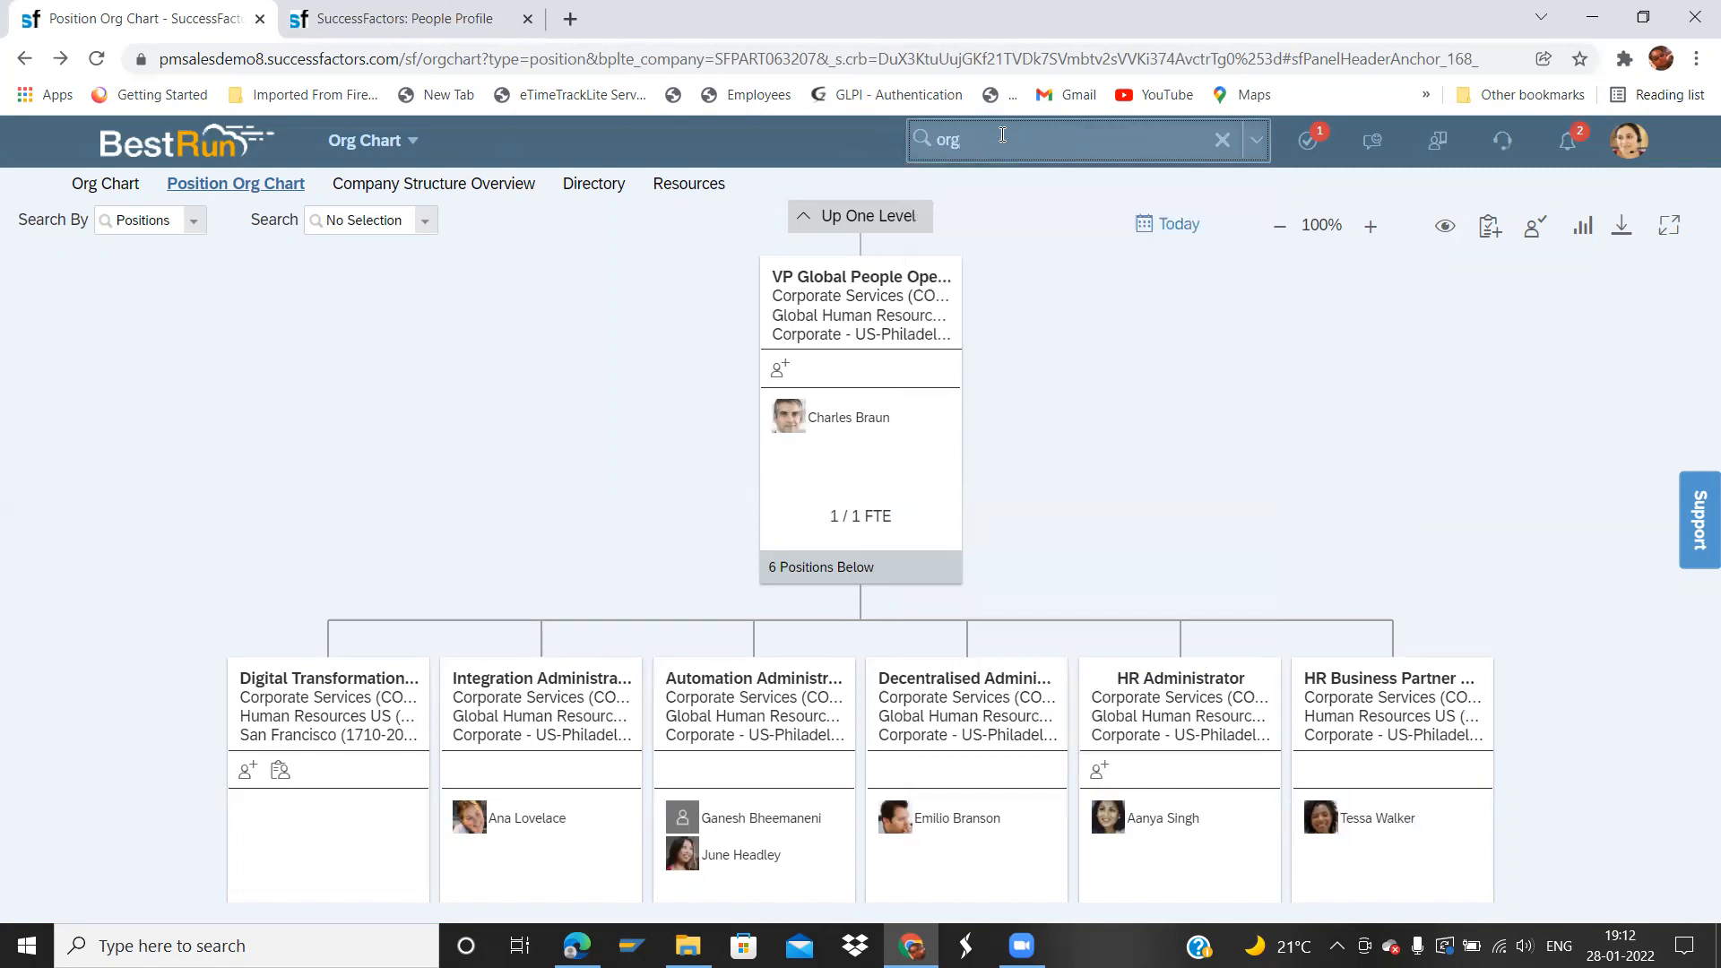
type(" char")
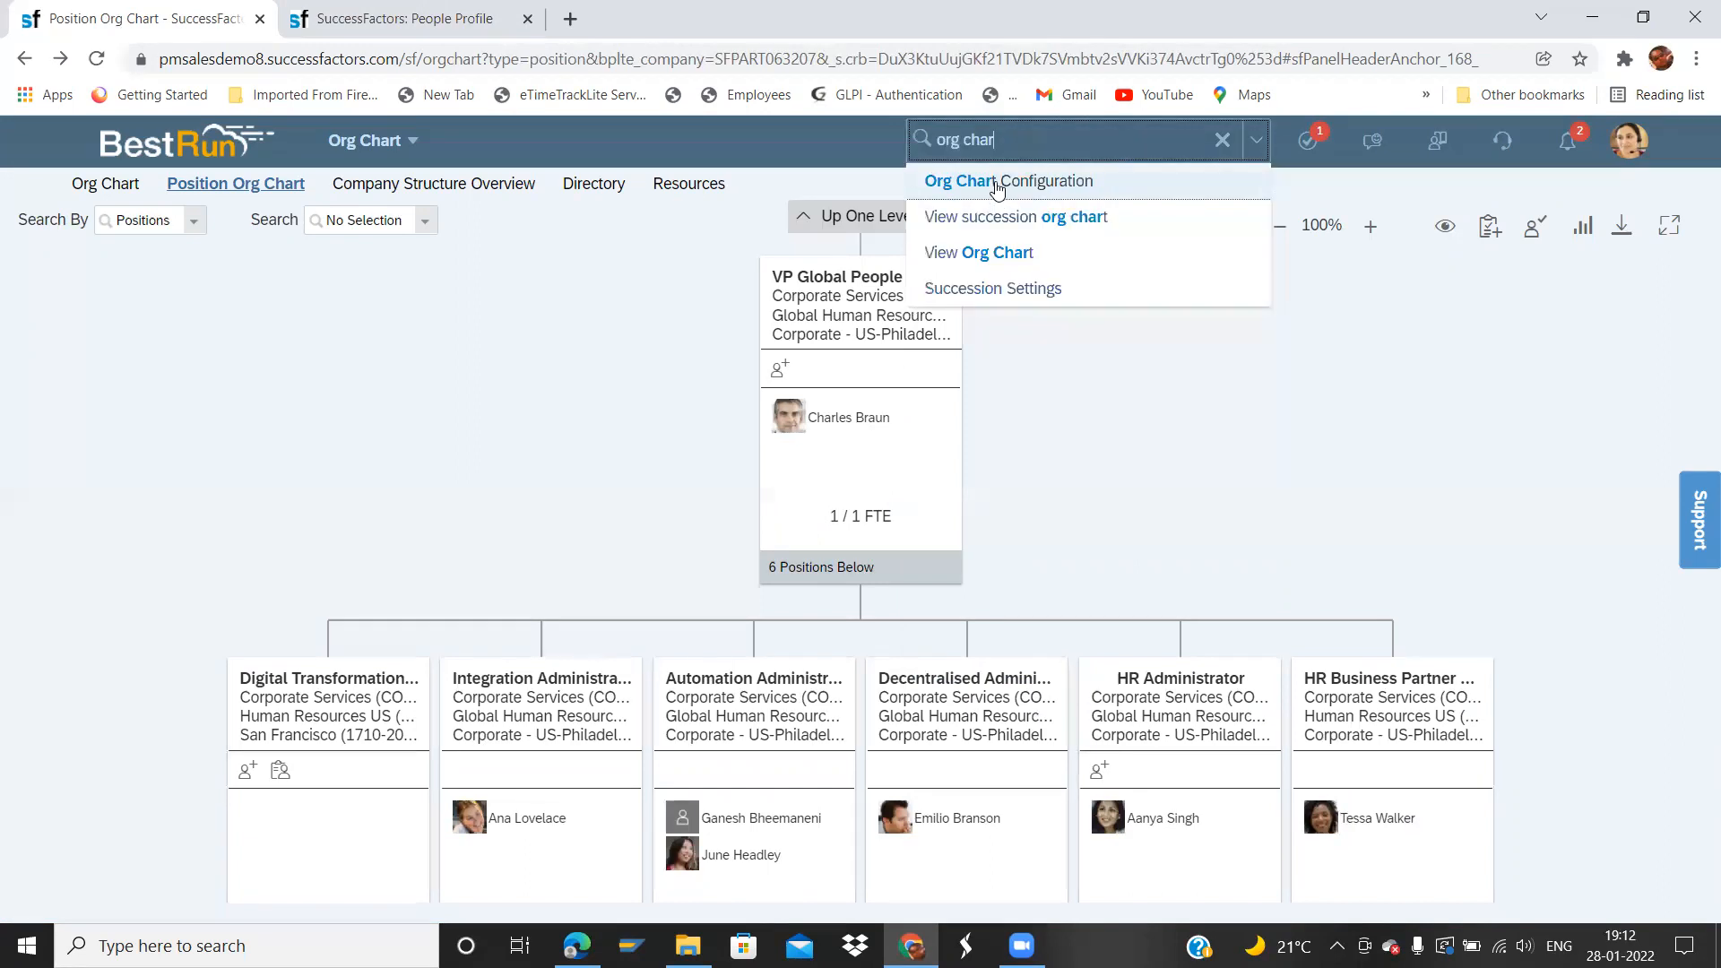
left_click(995, 254)
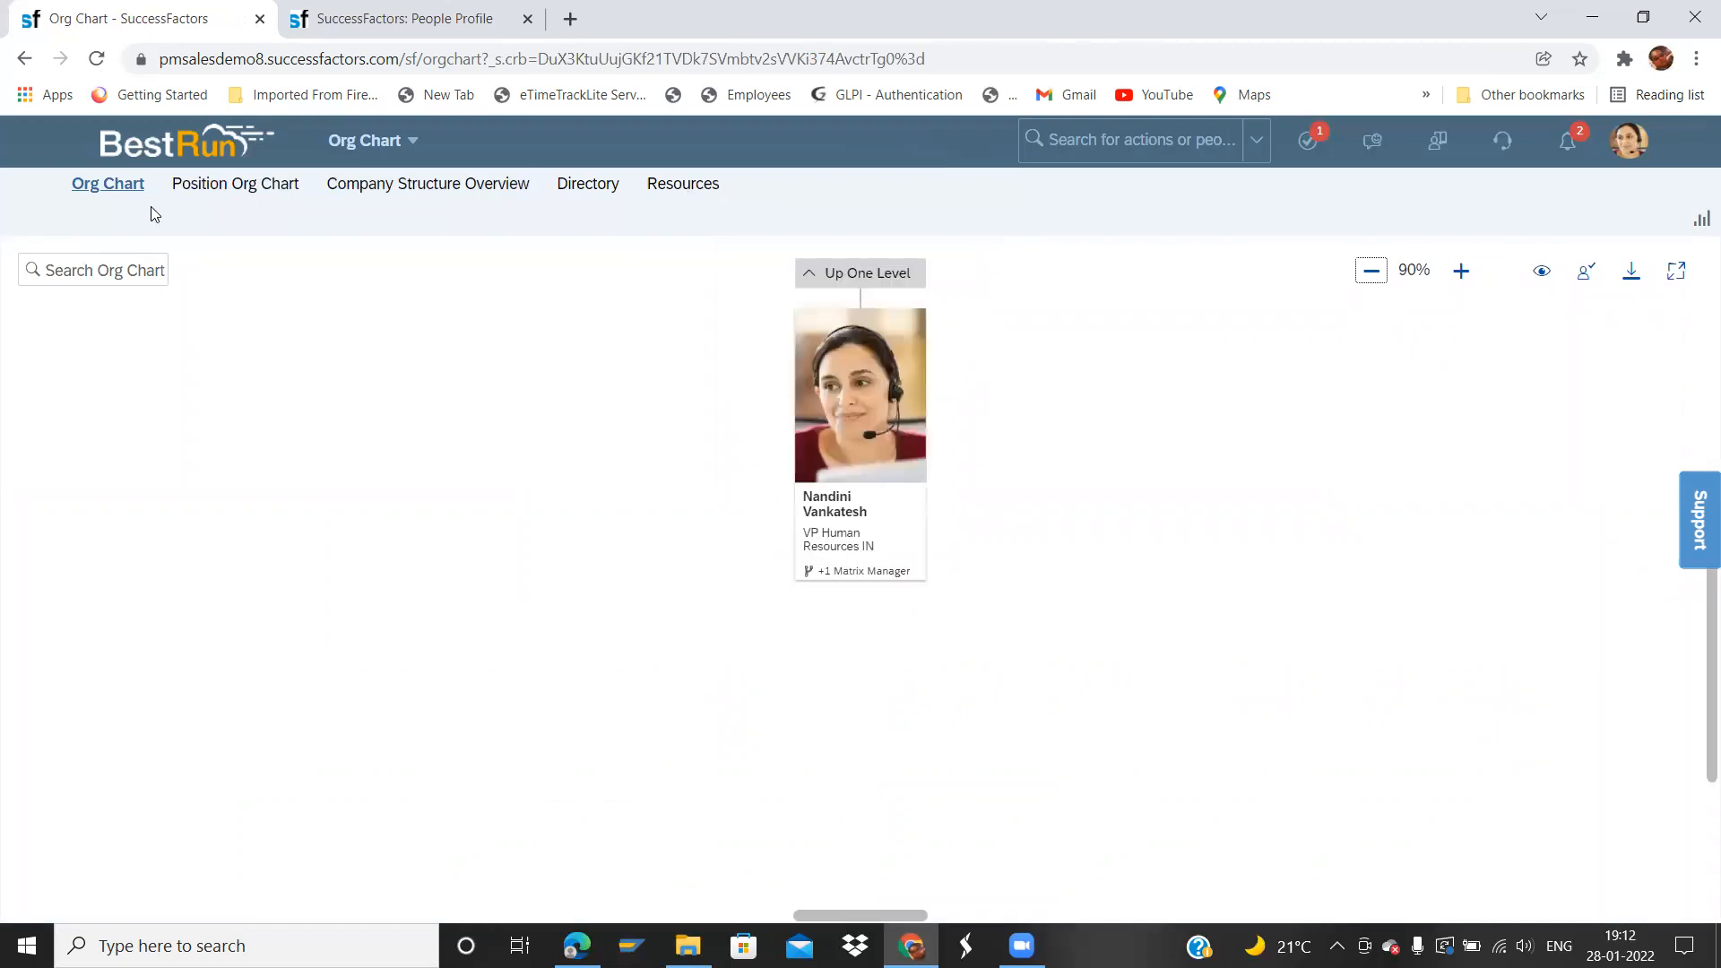
- Search the org chart by first name for the VP Global People Operations and display that employee's reports
left_click(79, 280)
type("cha")
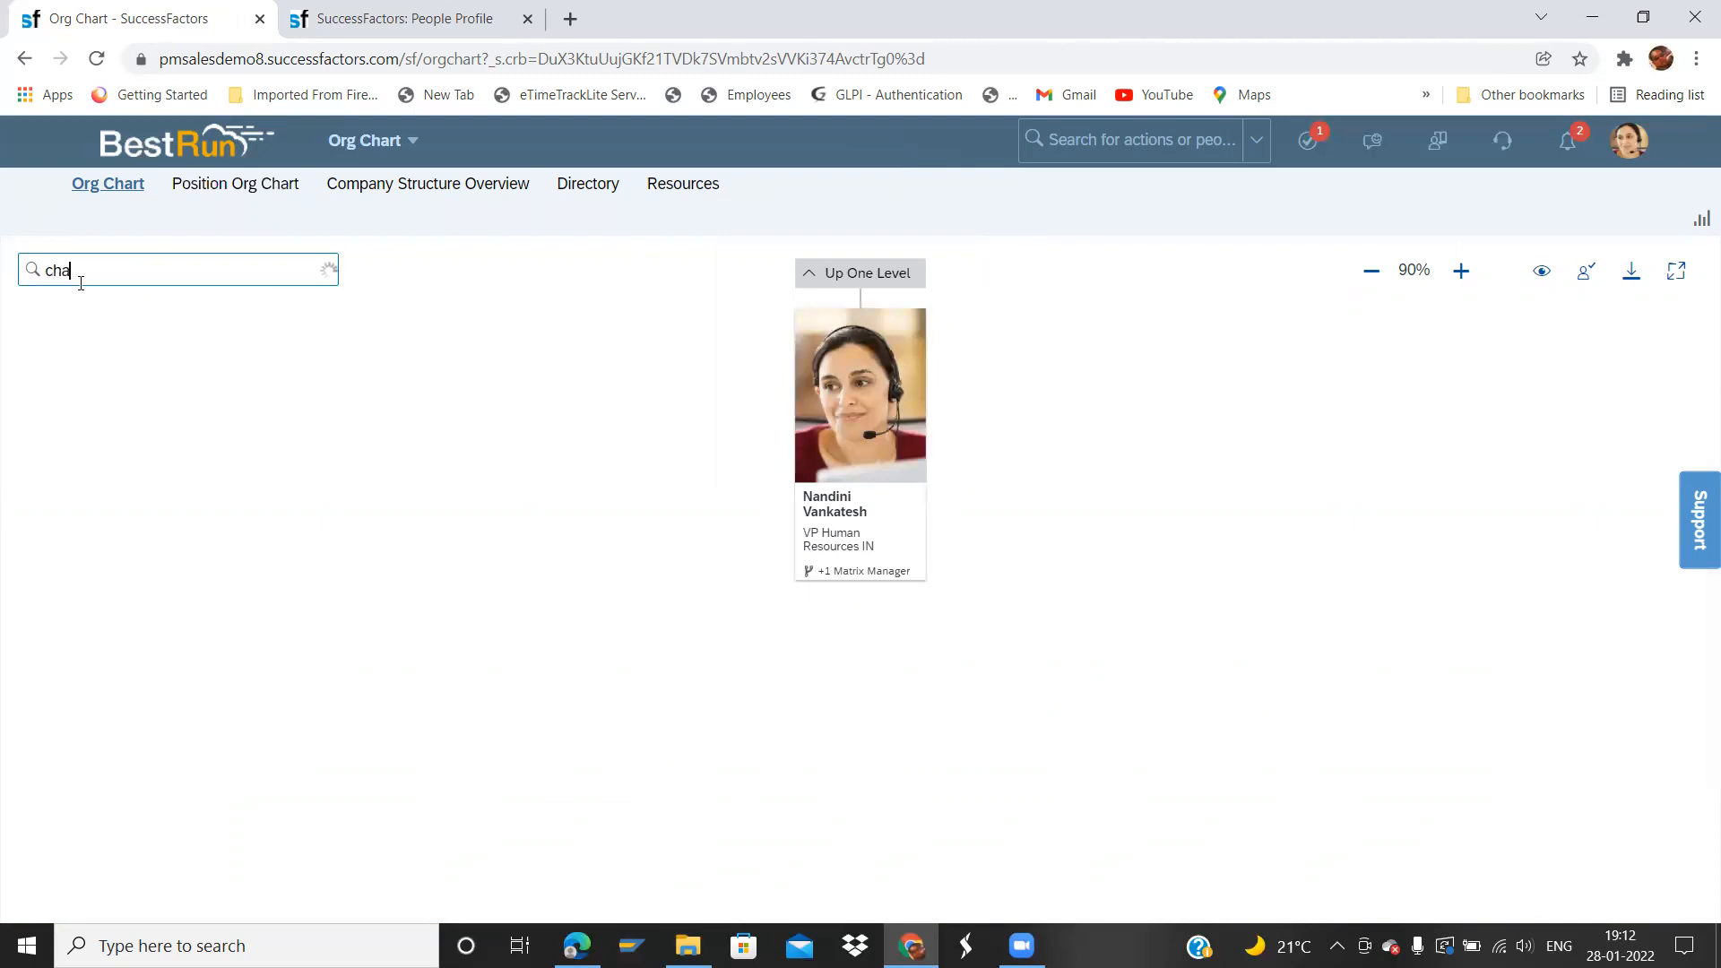
type("rles")
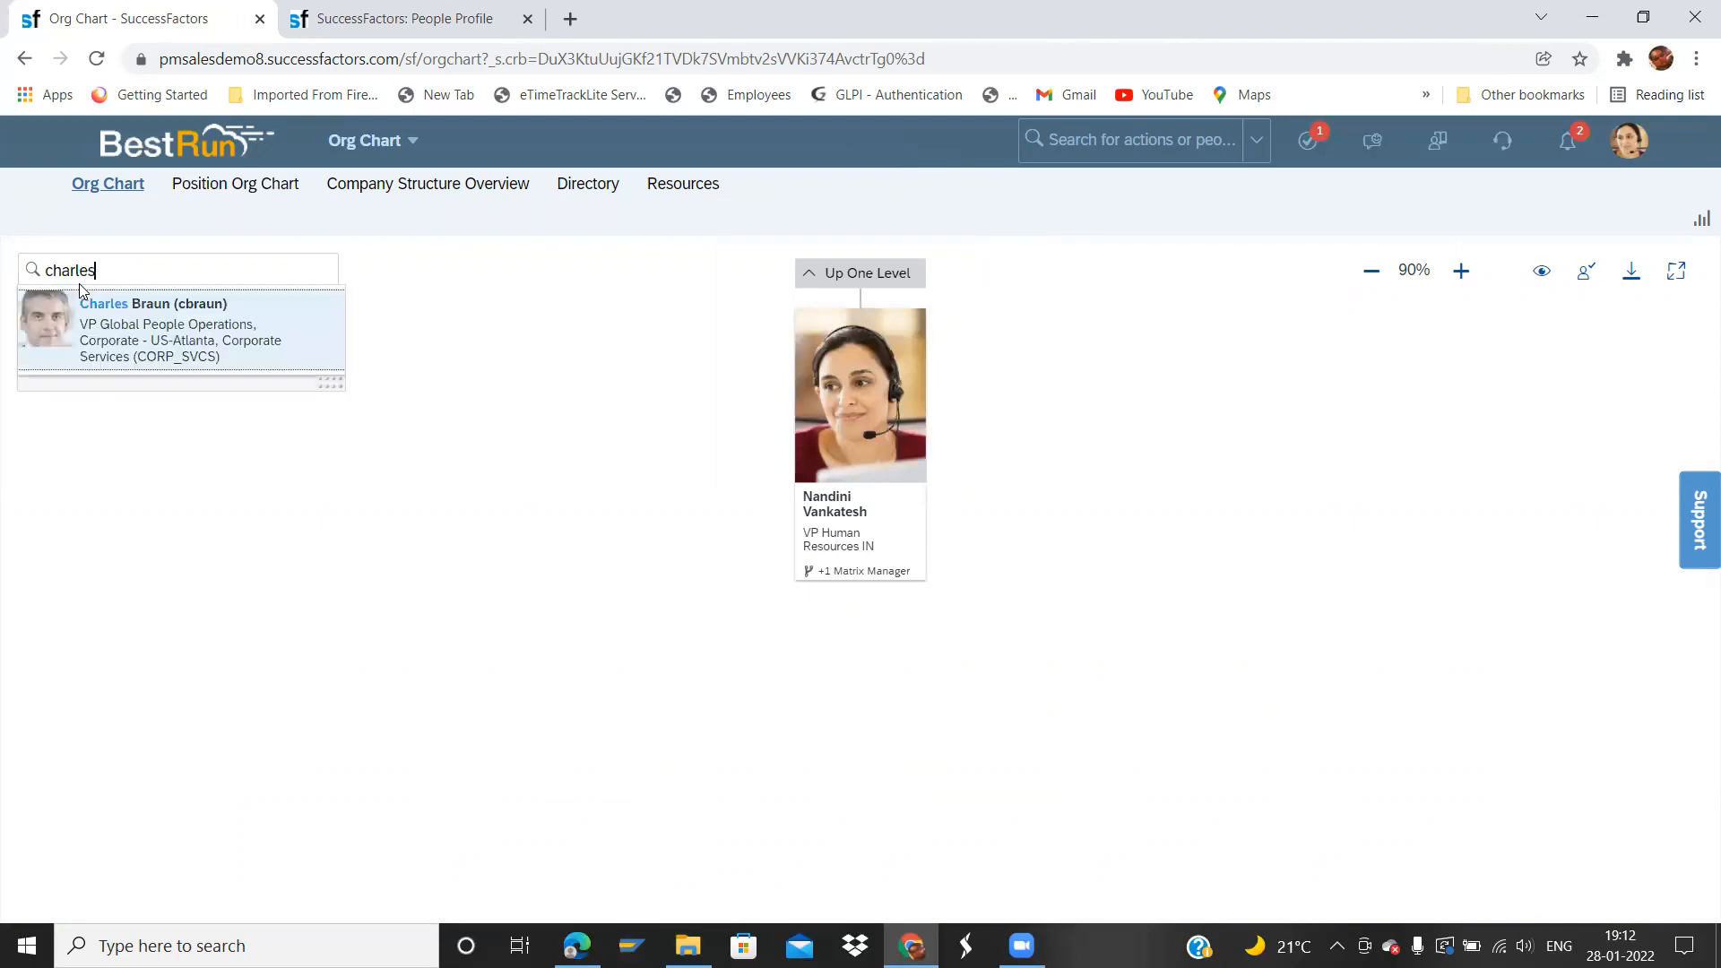
left_click(122, 349)
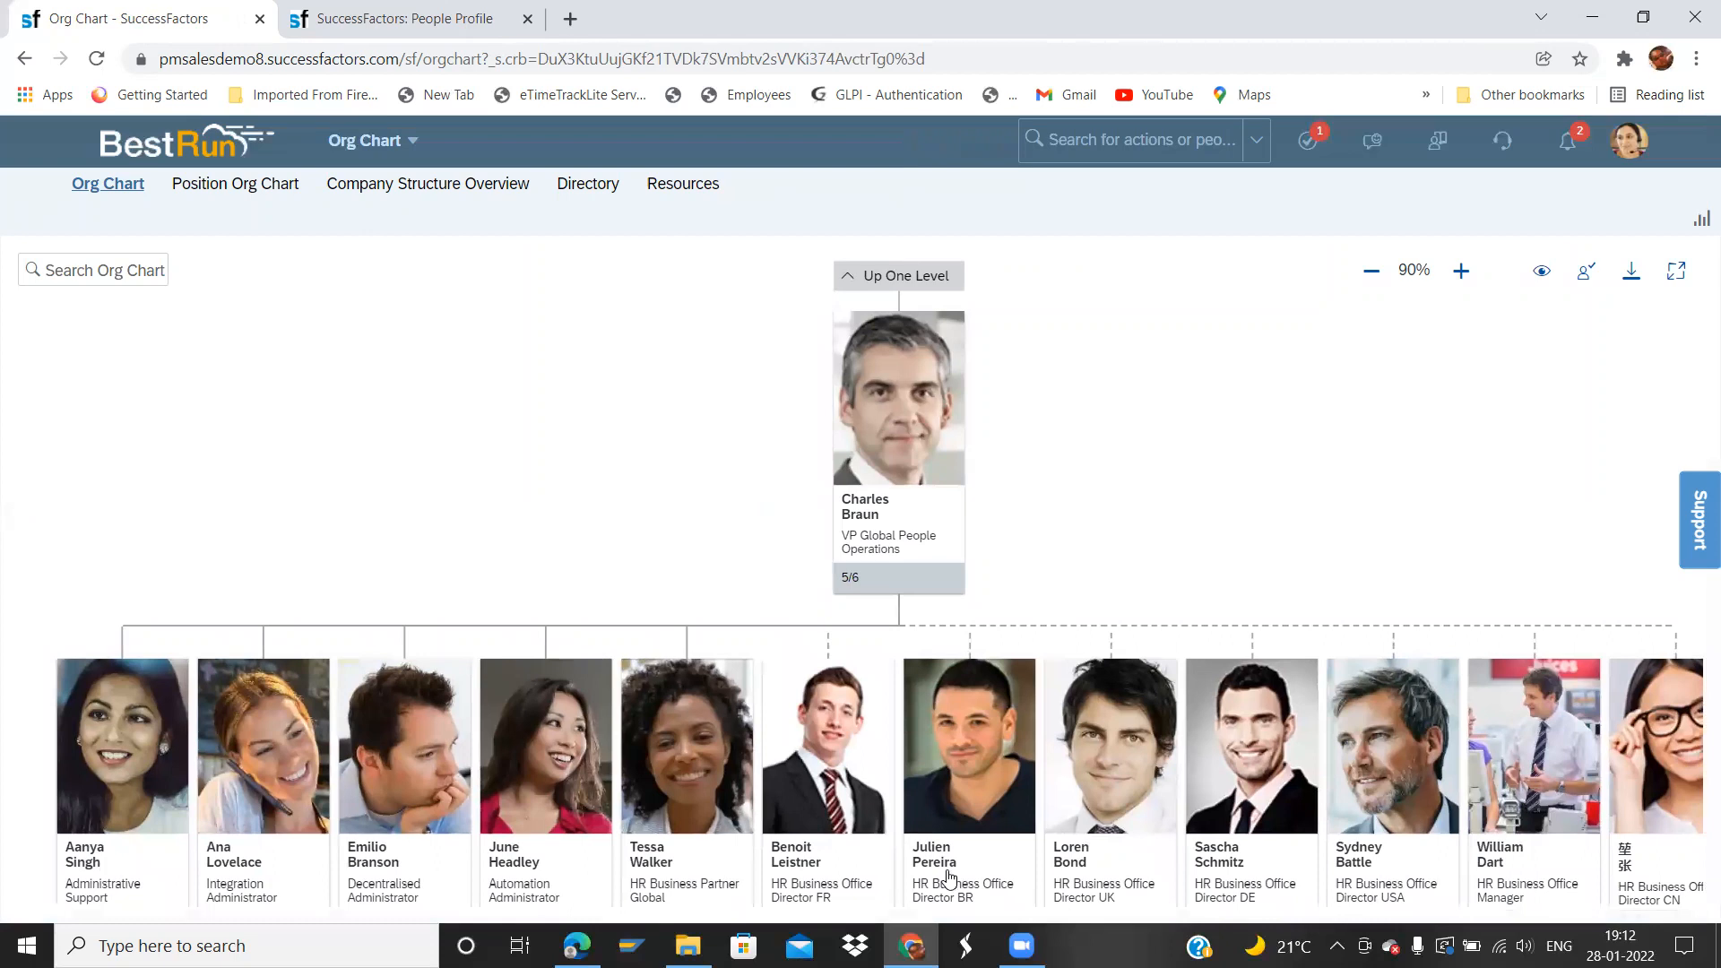
- Find the HR Business Office Director BR by first name and examine the Job Relationships in that employee's profile
left_click(491, 29)
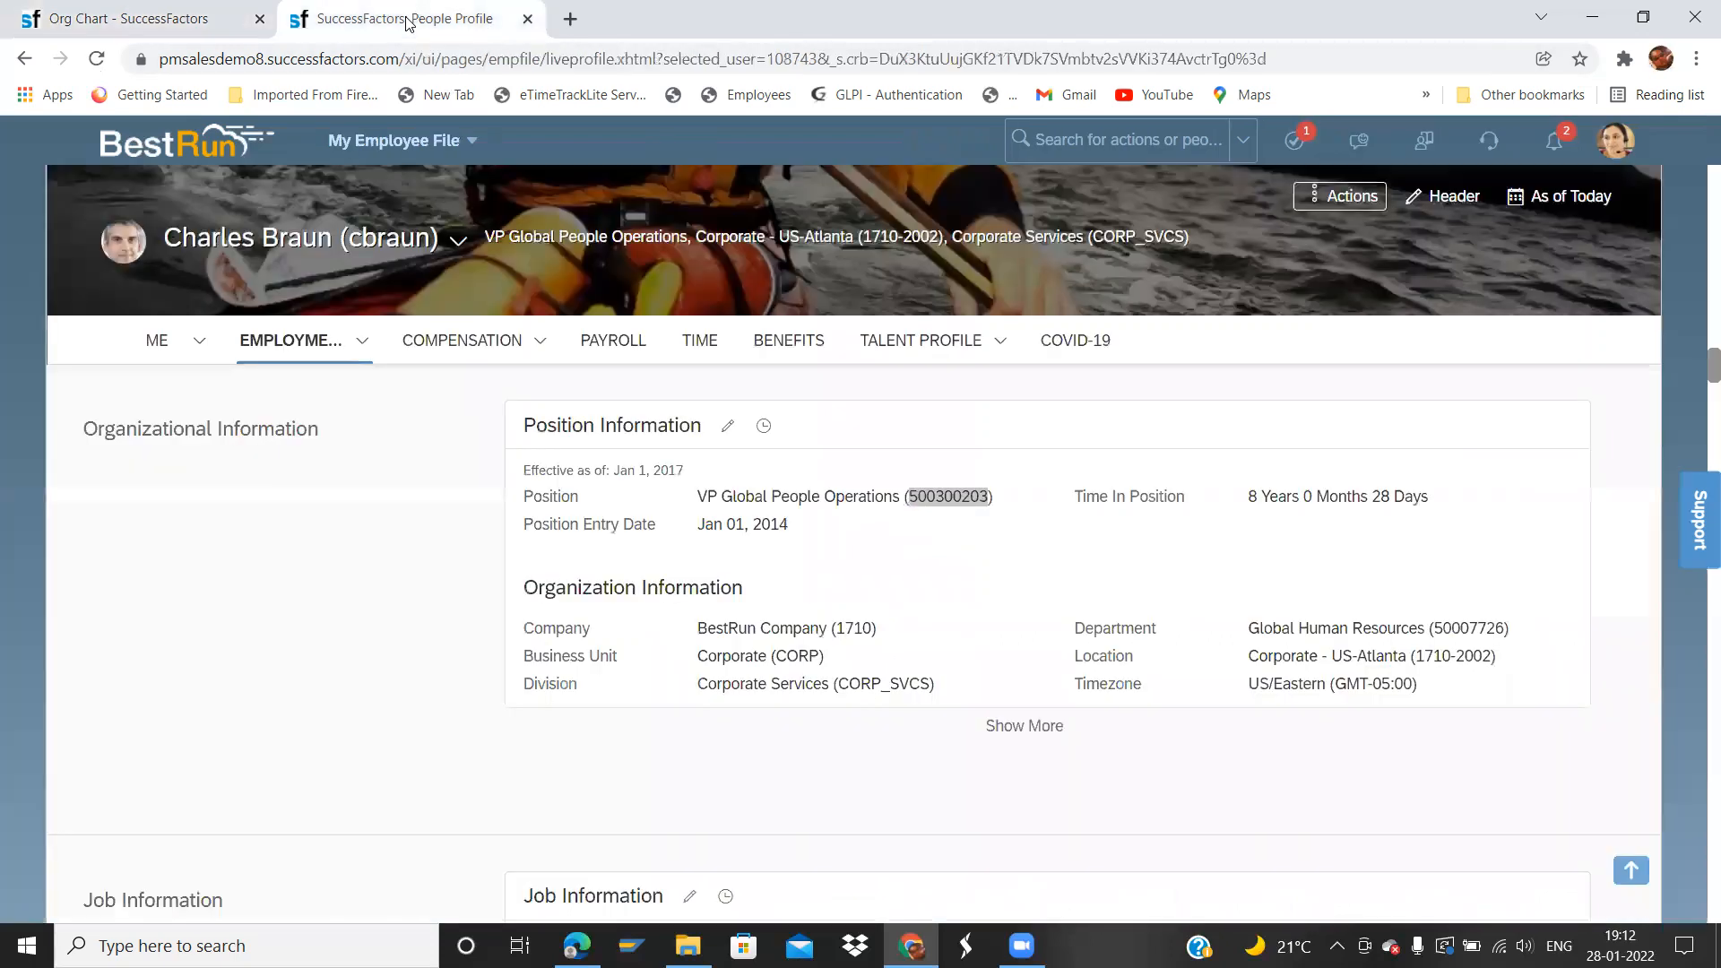
type("ju")
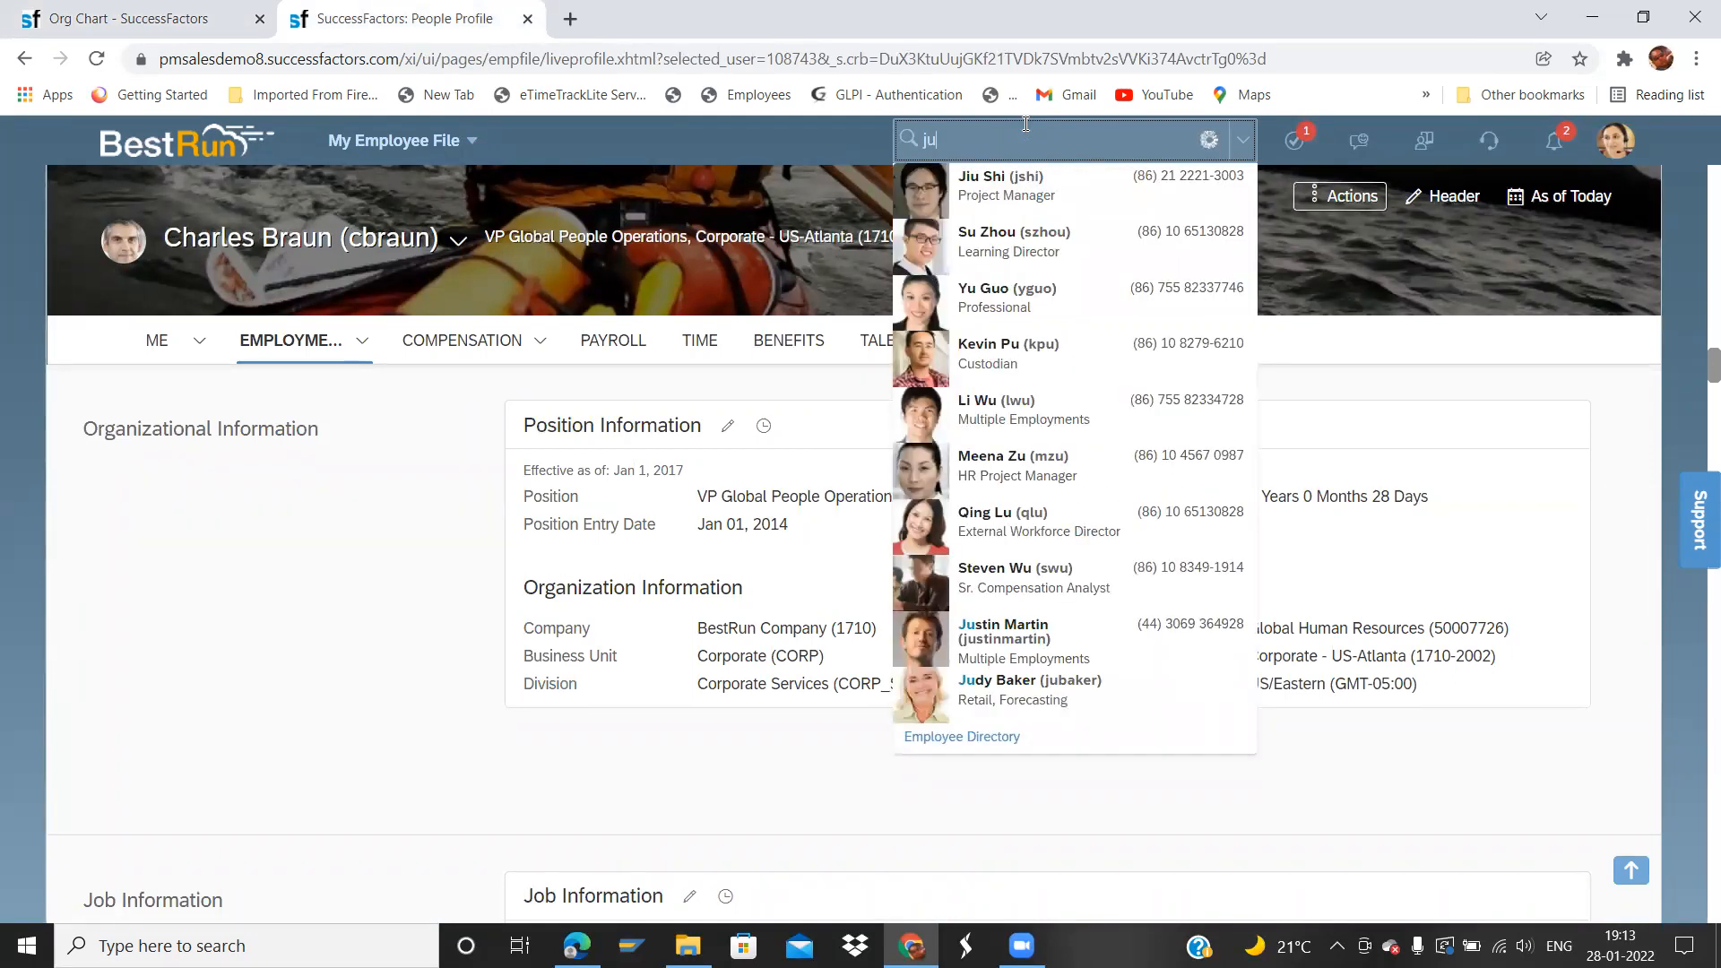
type("lien")
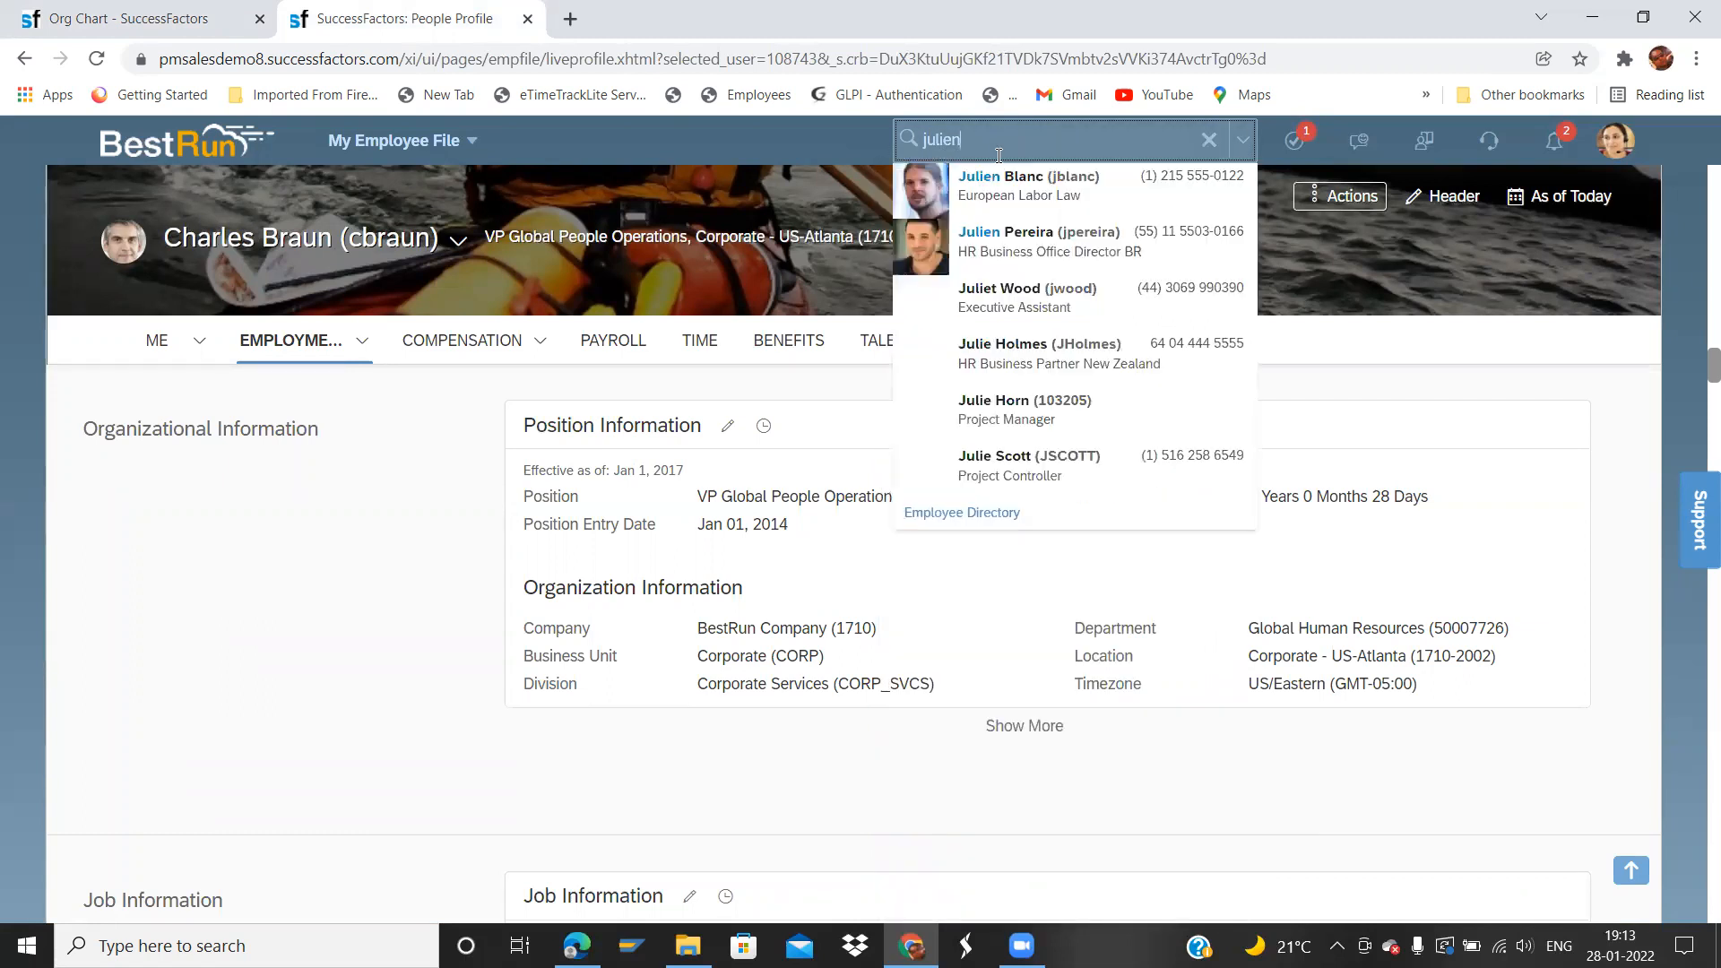
left_click(1022, 260)
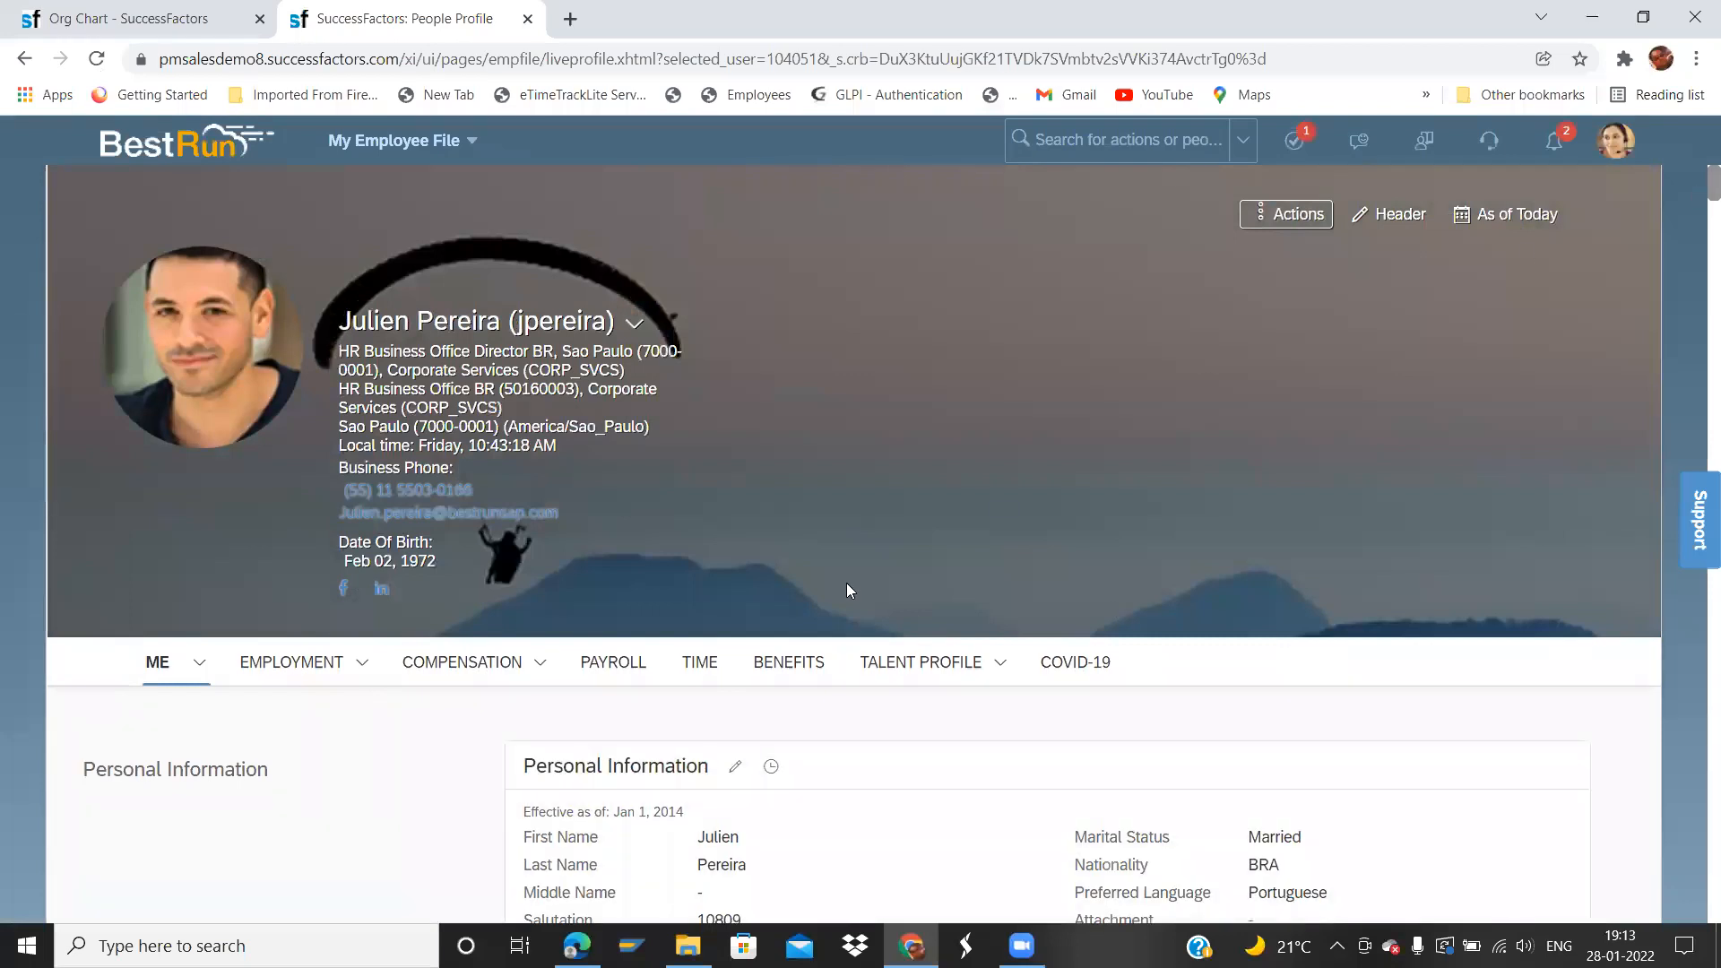
left_click(301, 672)
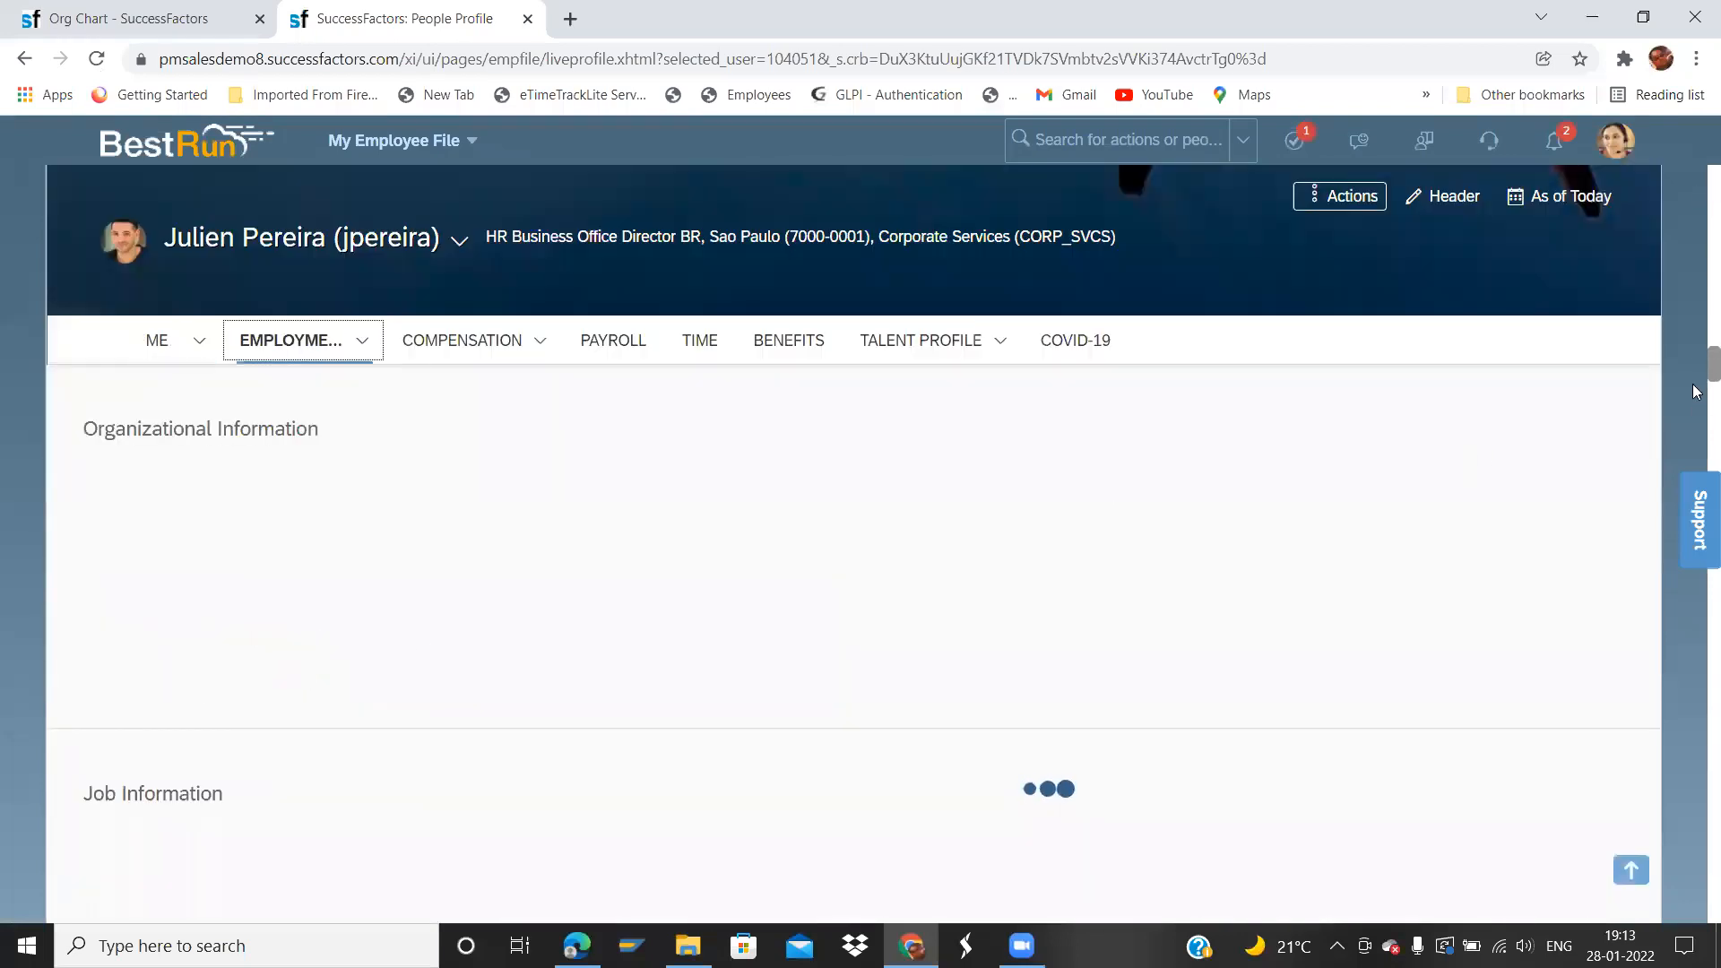
left_click_drag(1712, 365, 1694, 434)
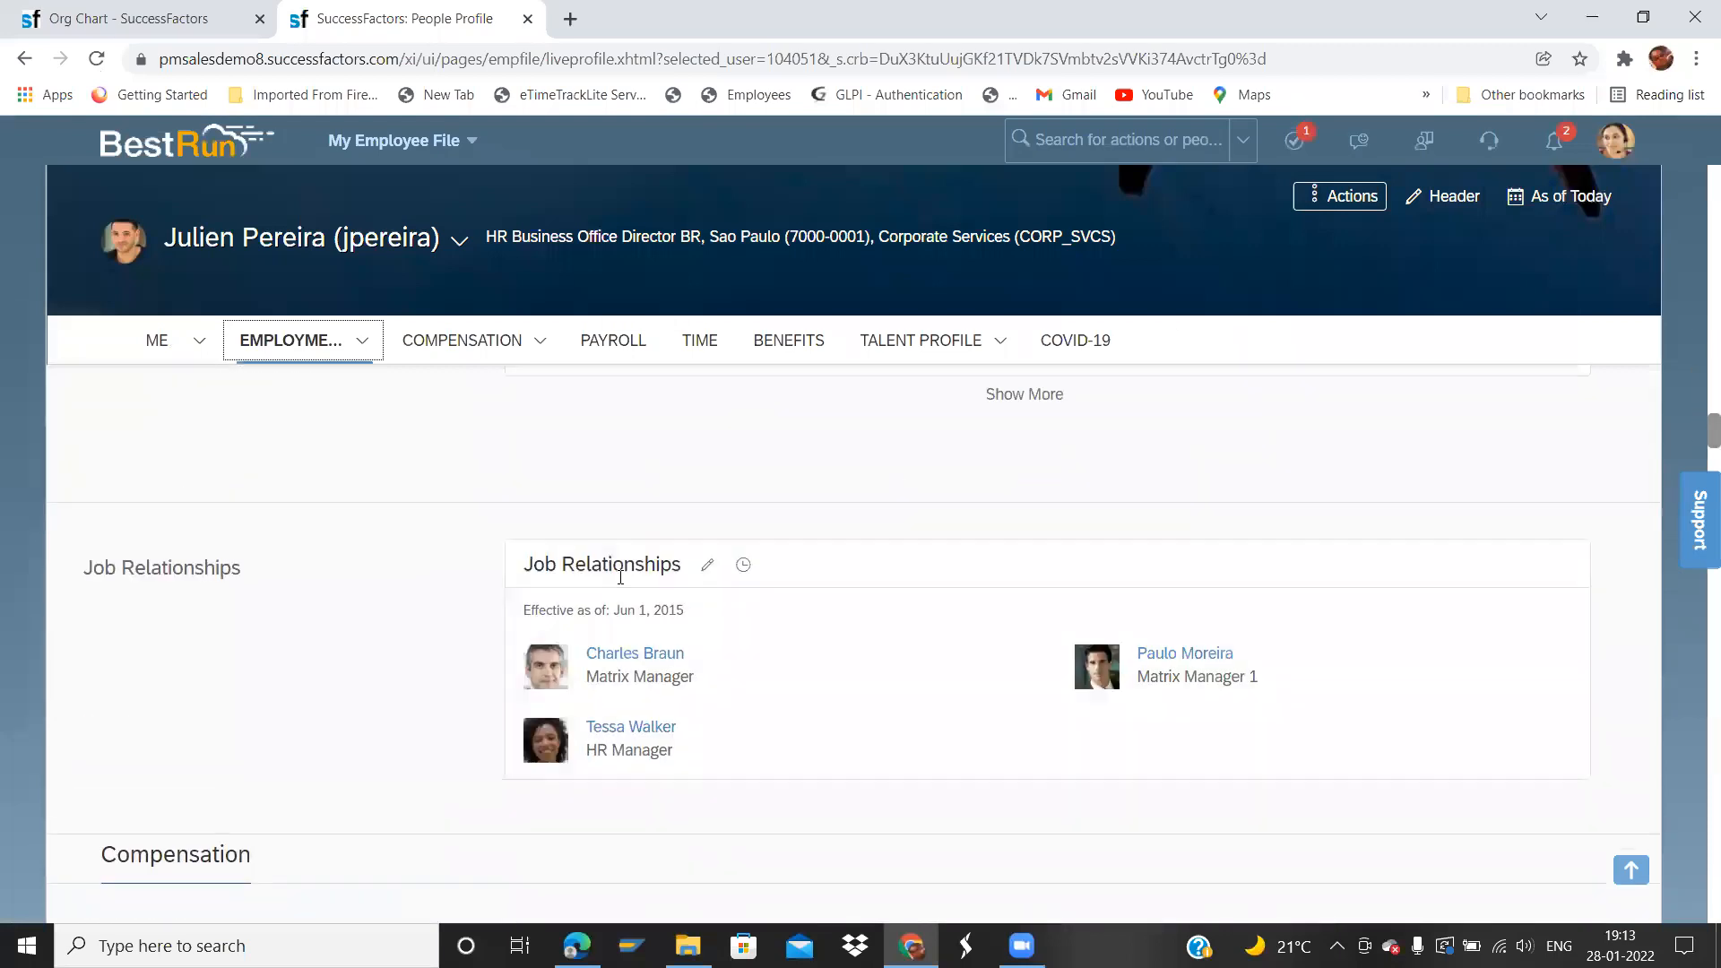
- Examine the Matrix Manager entry in the employee's Job Relationships
left_click(584, 648)
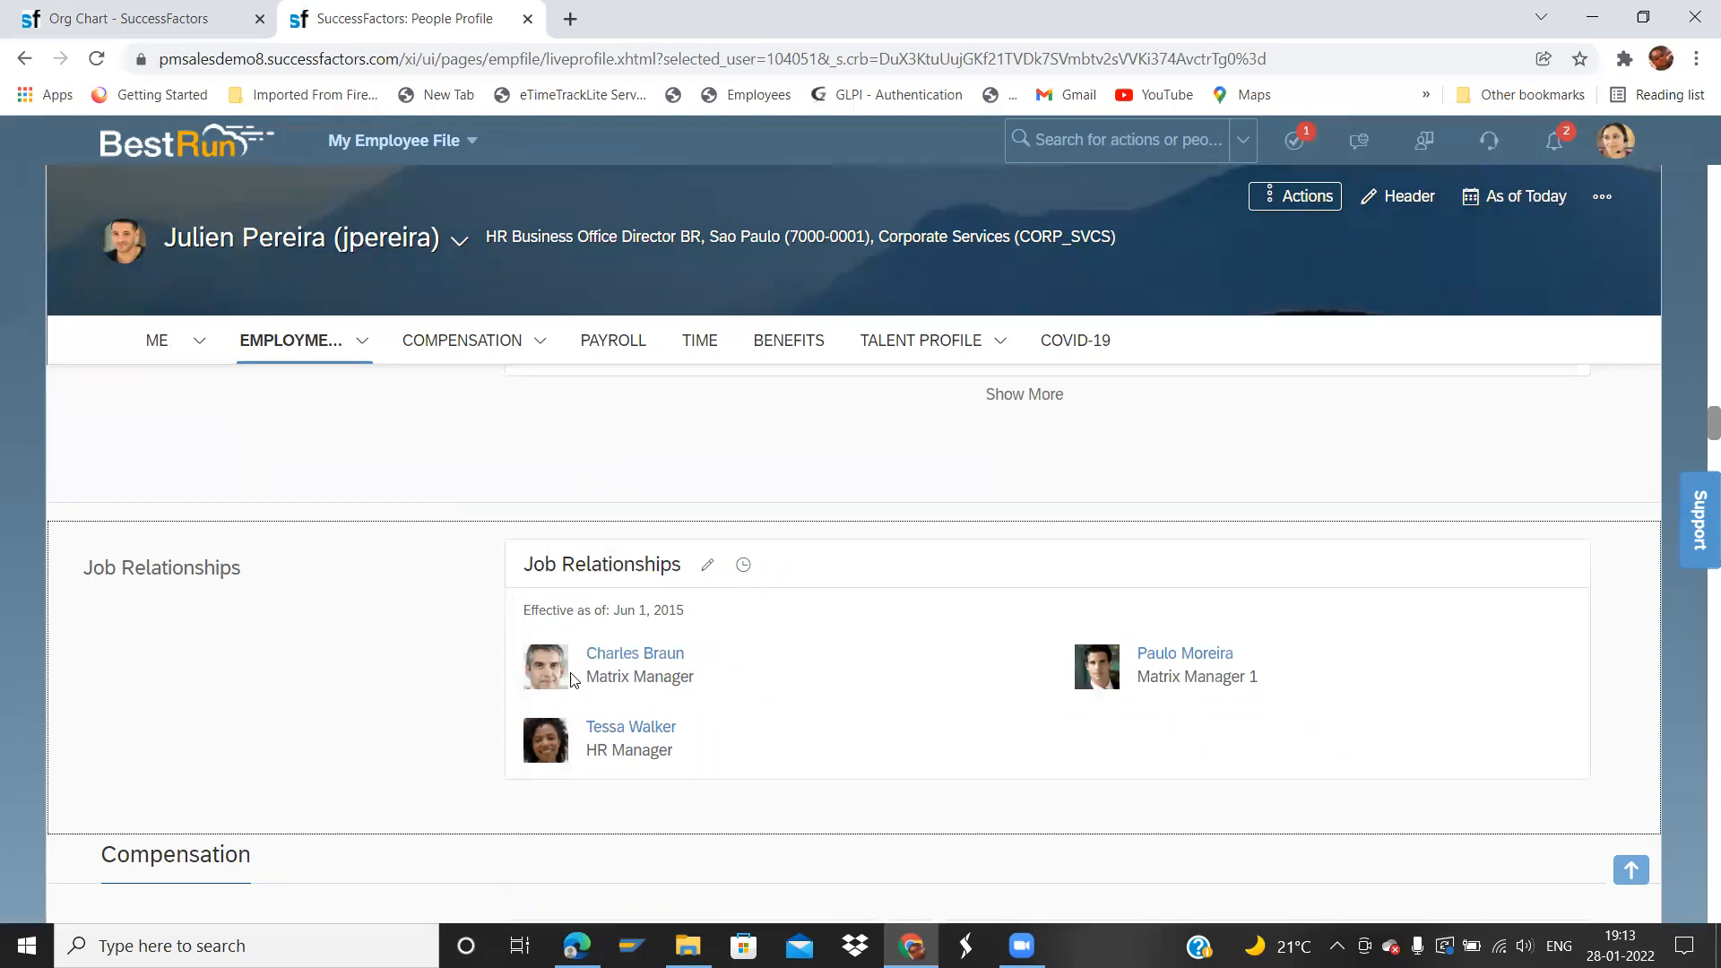
triple_click(665, 679)
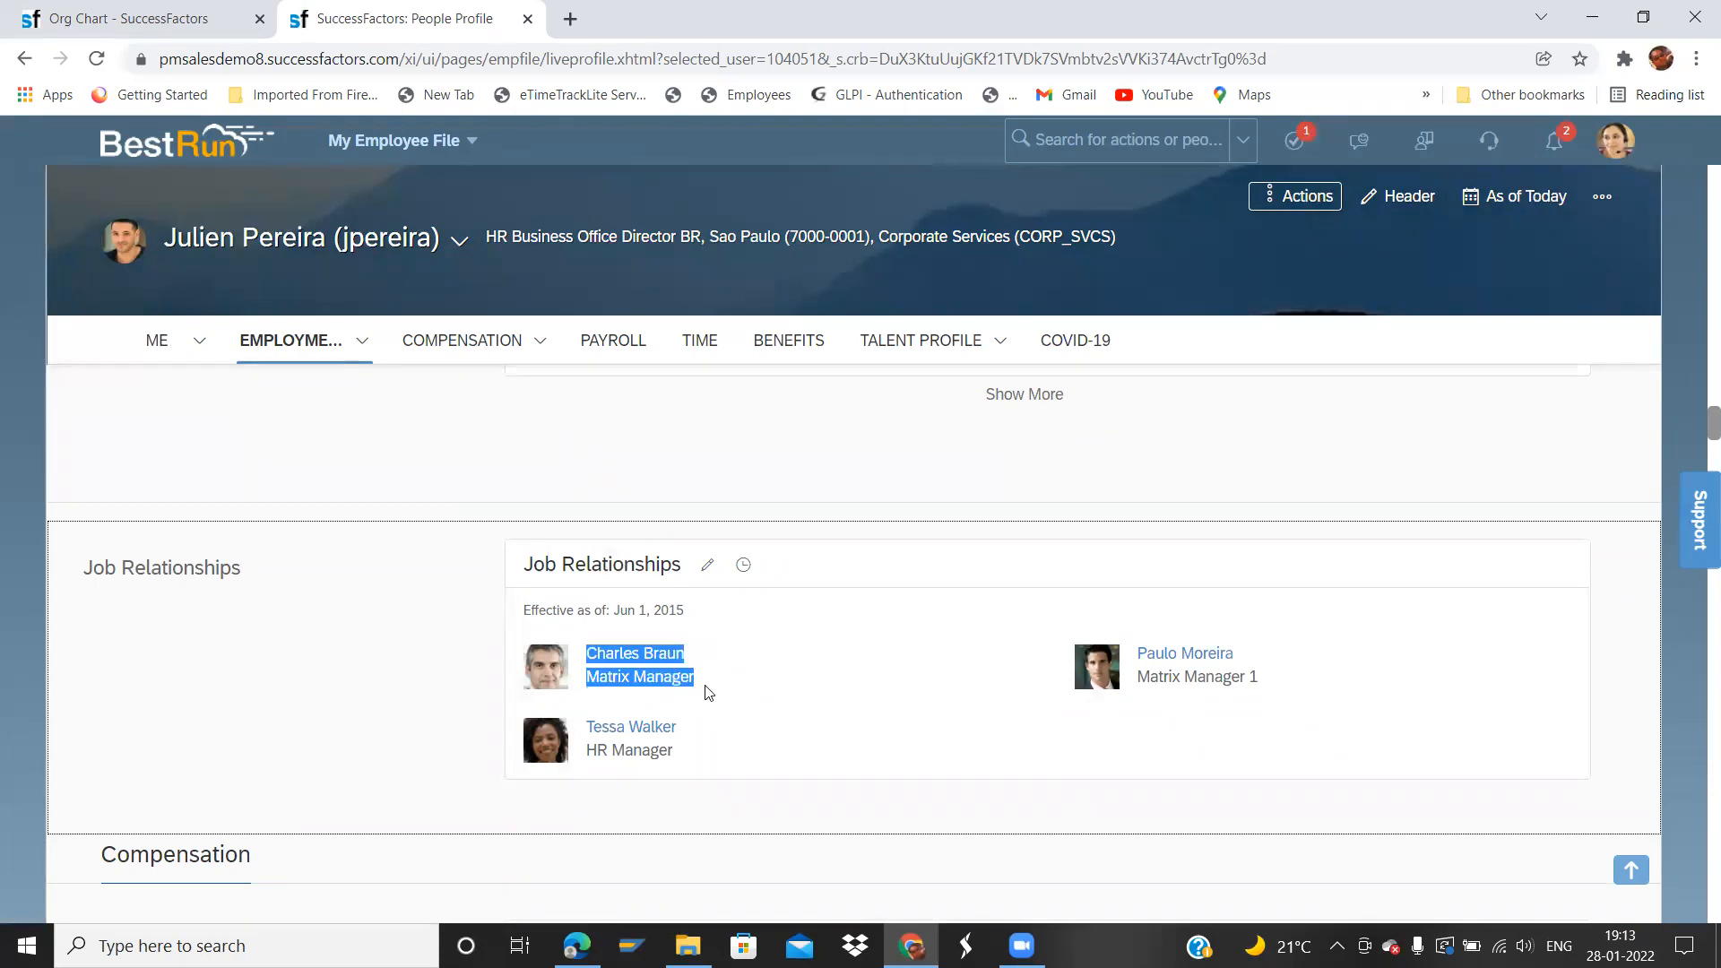
left_click(708, 691)
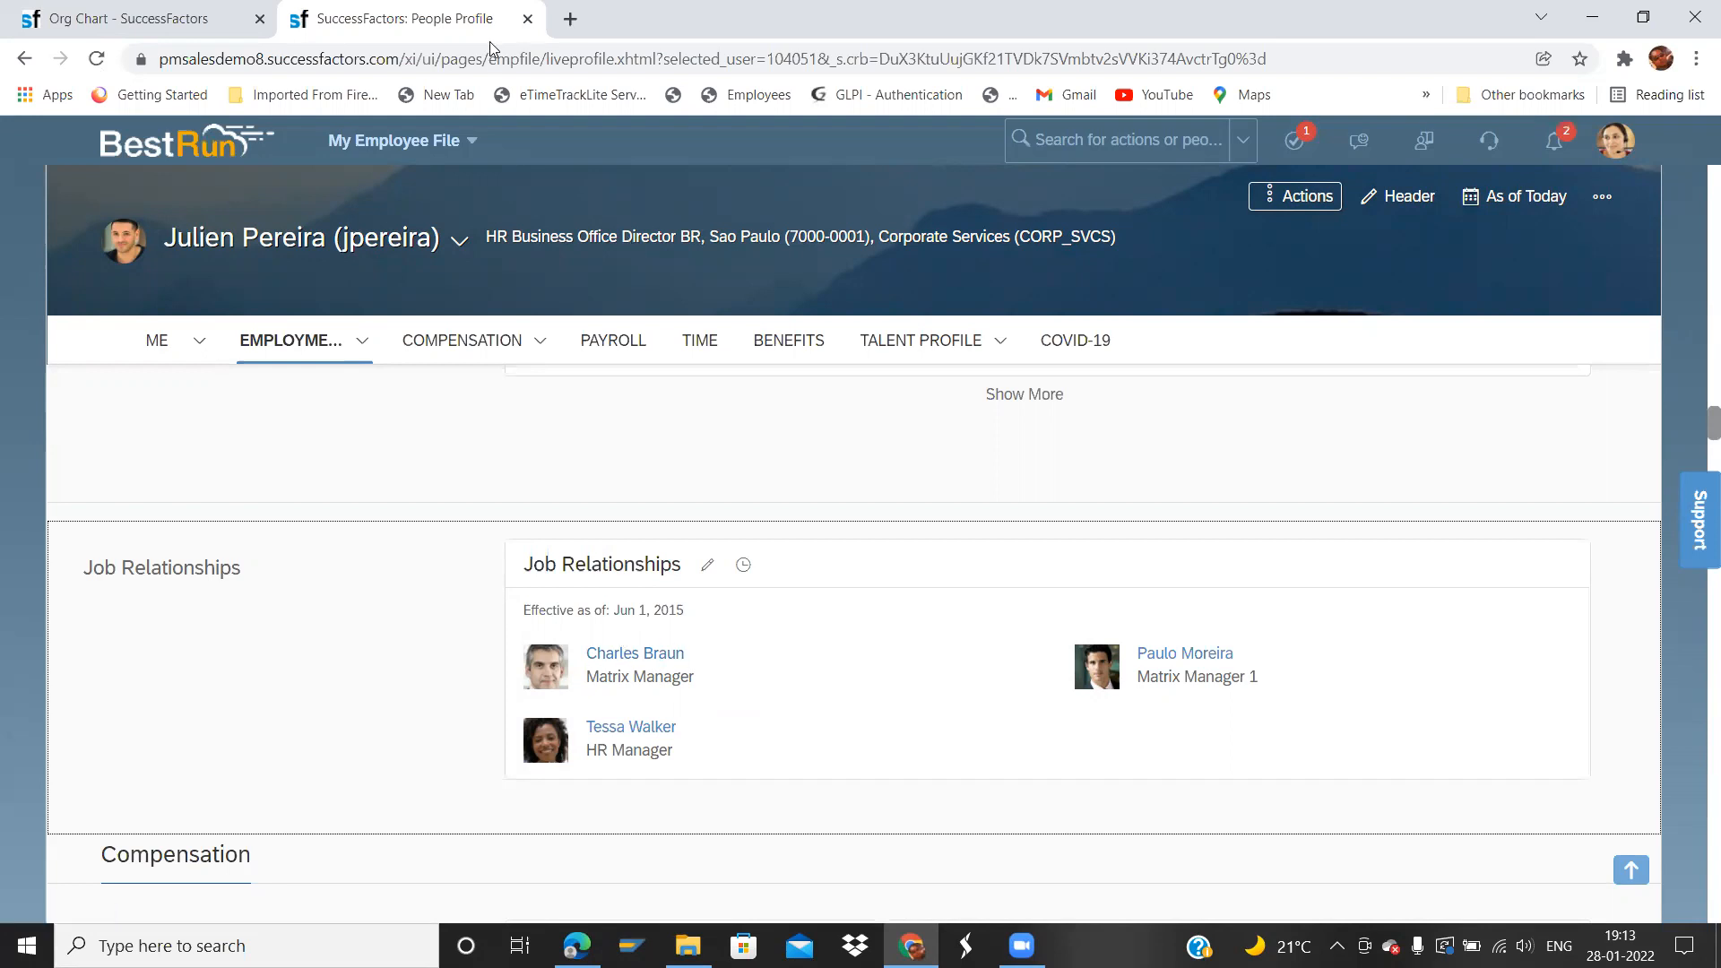
- Copy the HR Business Office Director's position code, 50026054, from the employee's Position Information
left_click(291, 350)
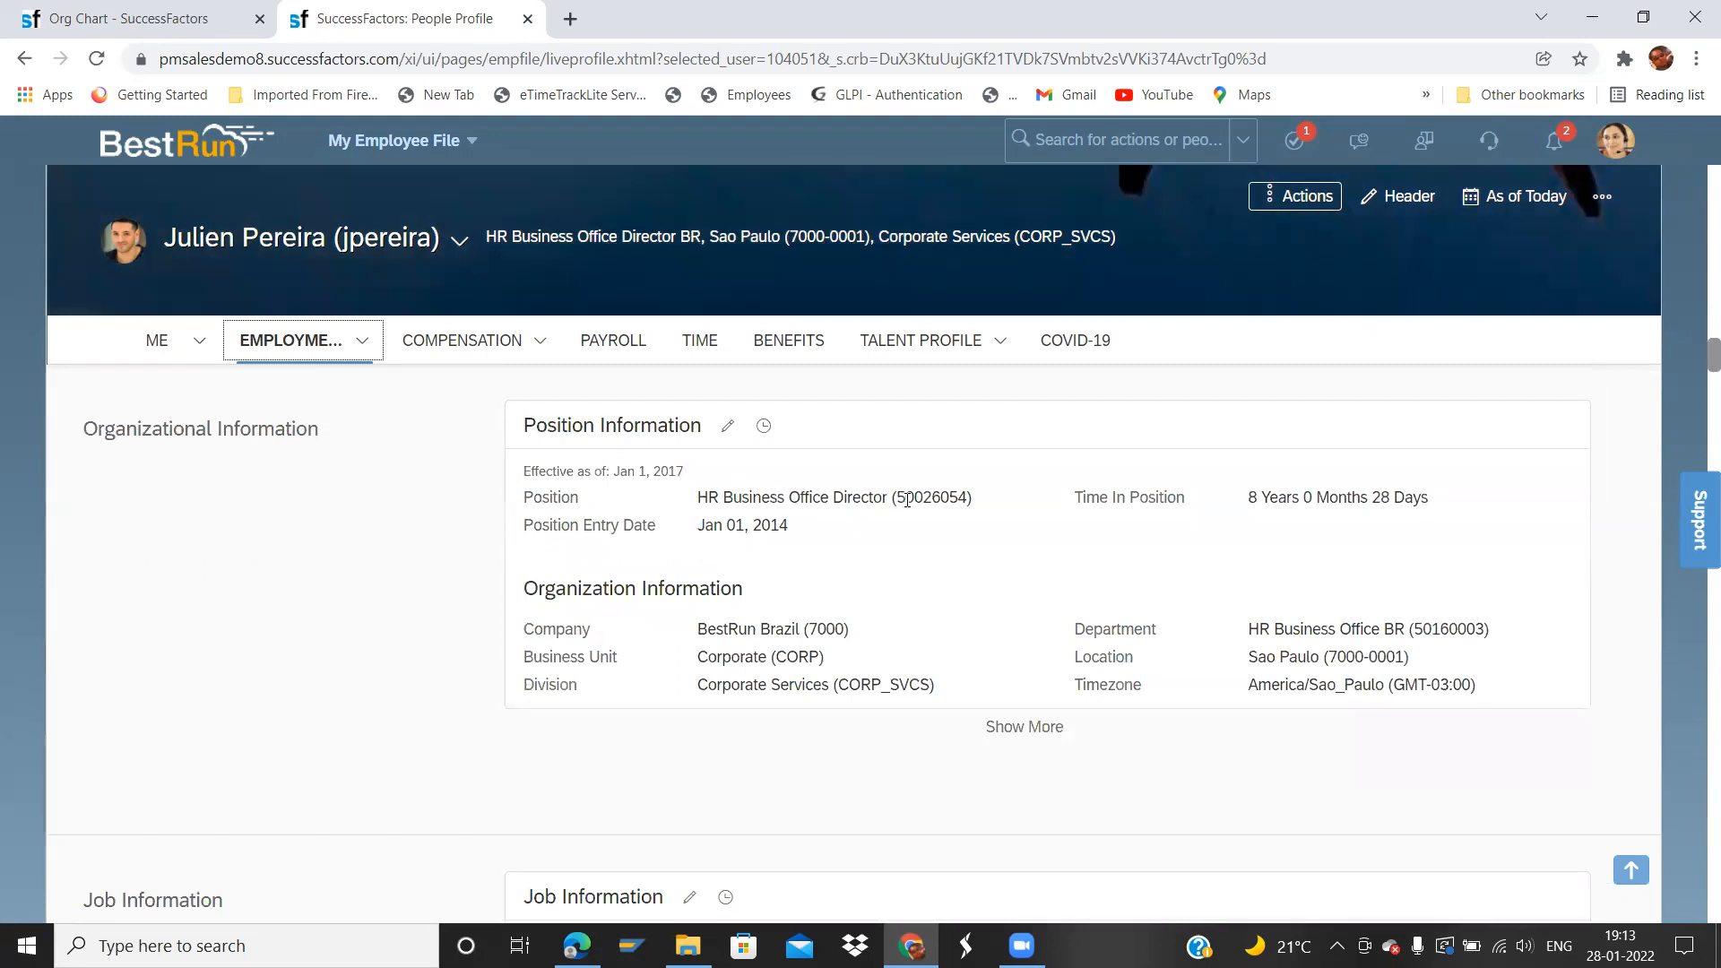
left_click_drag(904, 499, 939, 502)
double_click(916, 499)
key("ctrl+c")
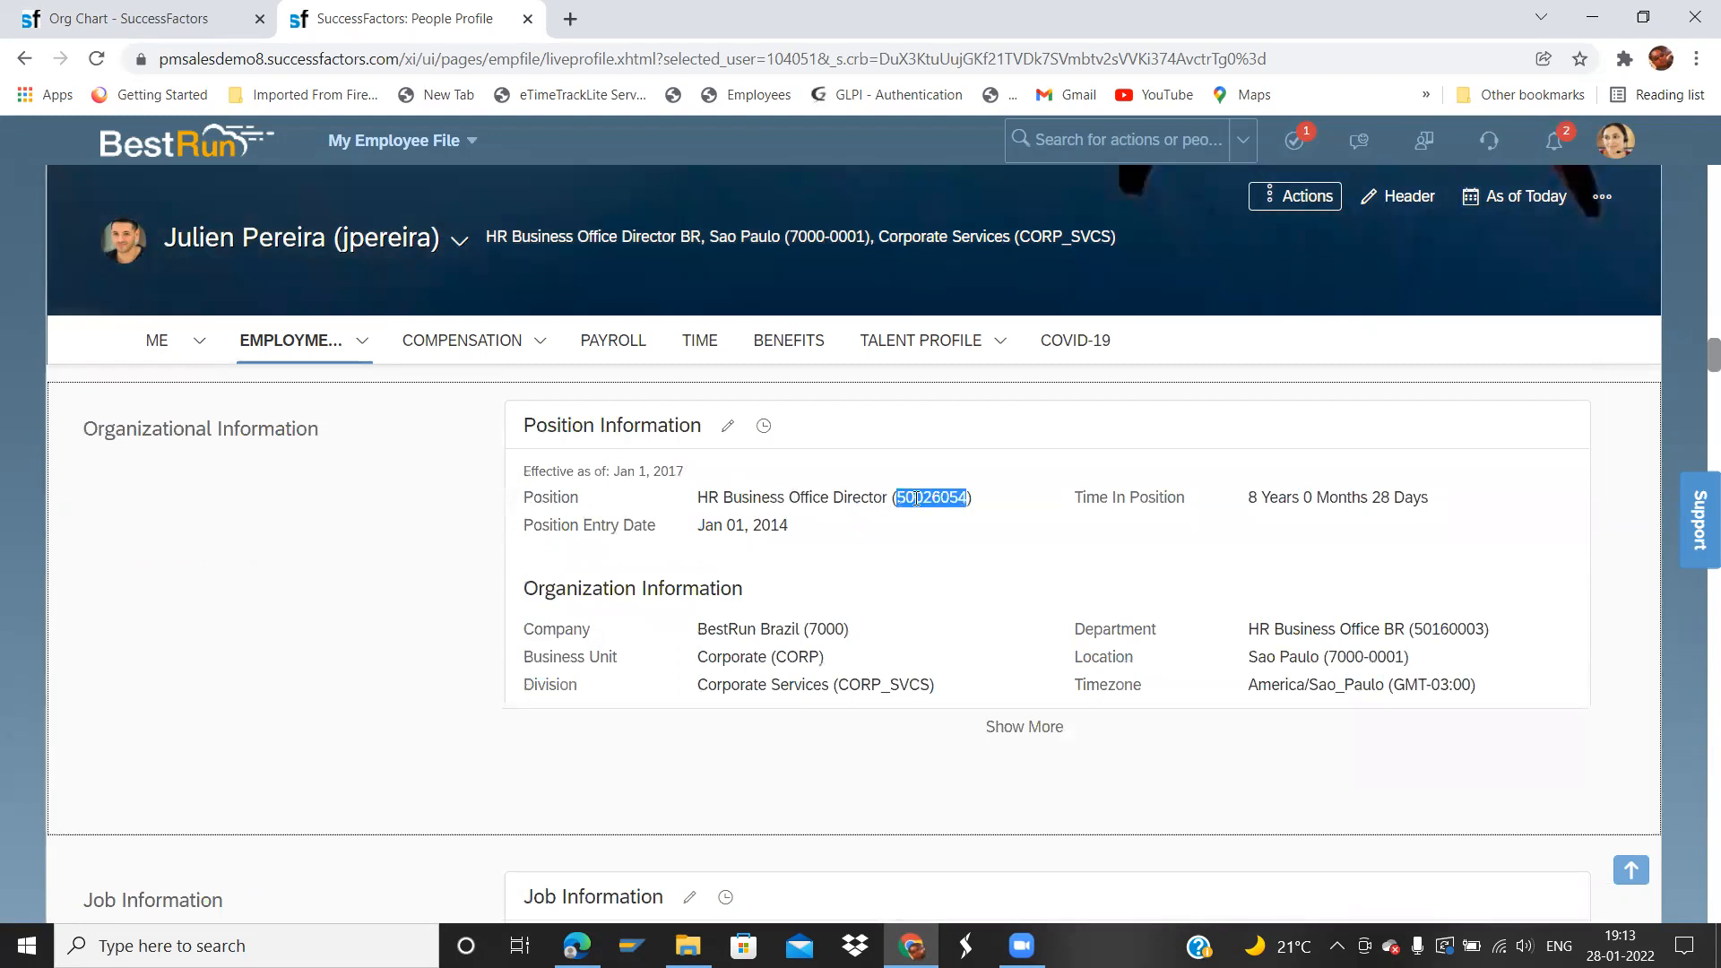
- Duplicate the profile page in a new browser tab, search the actions there for "manage position" and open Manage Positions
right_click(439, 11)
left_click(550, 170)
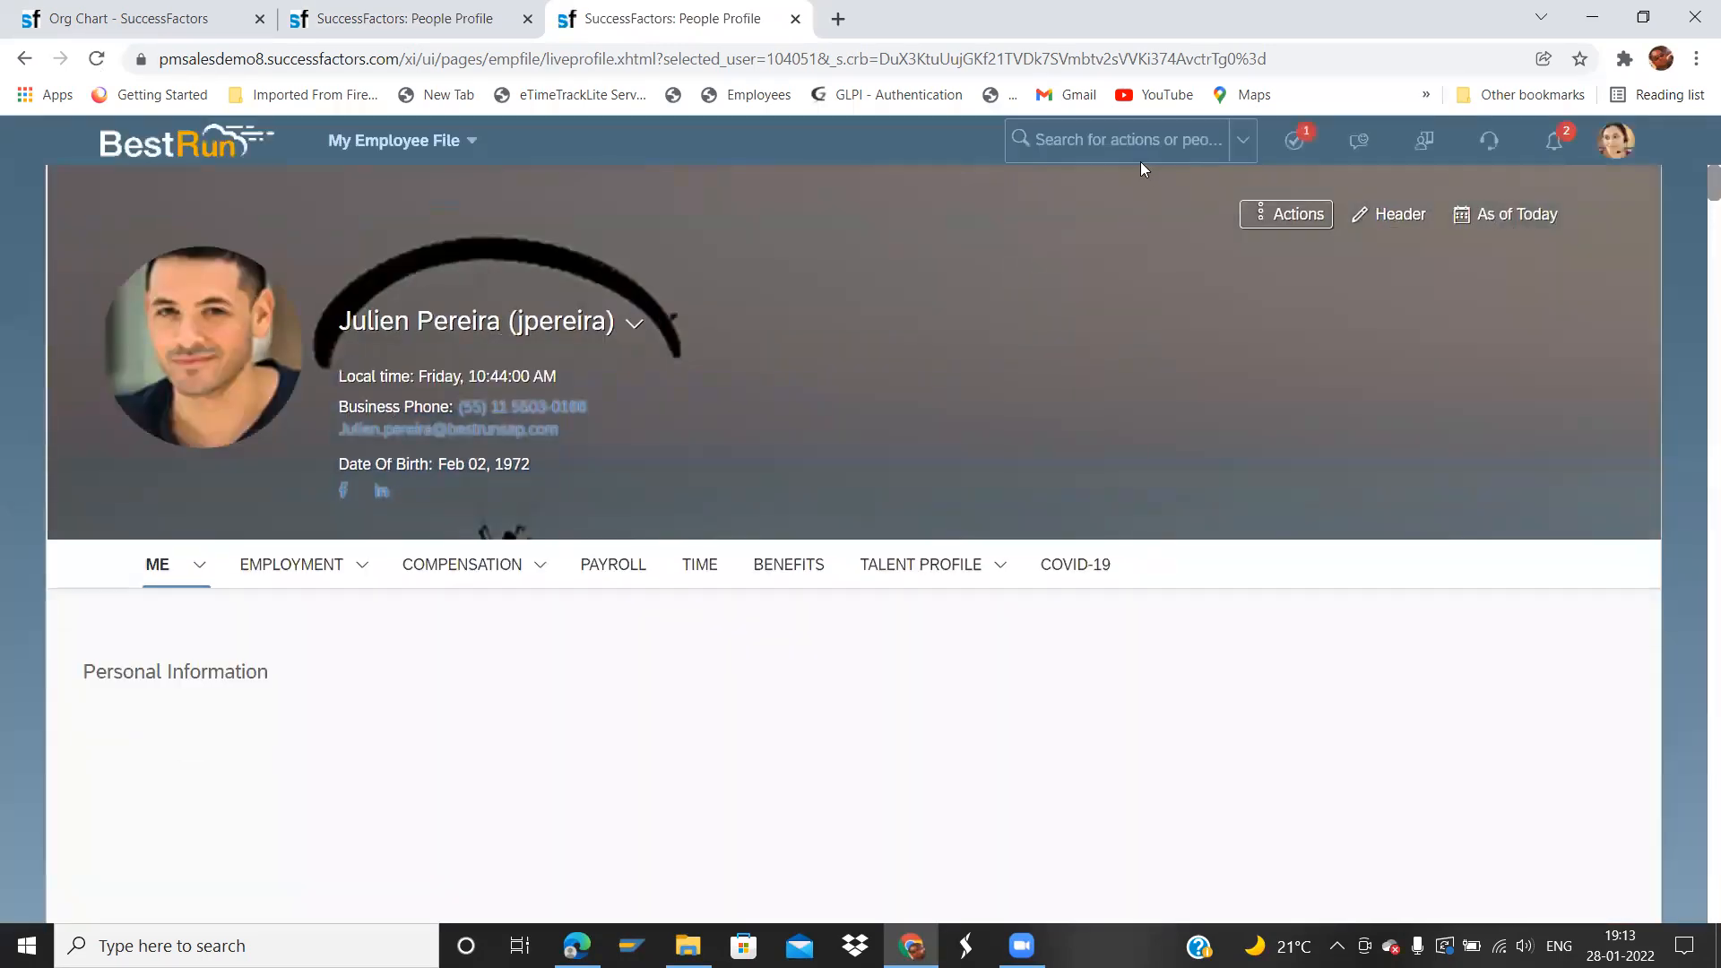
left_click(1140, 148)
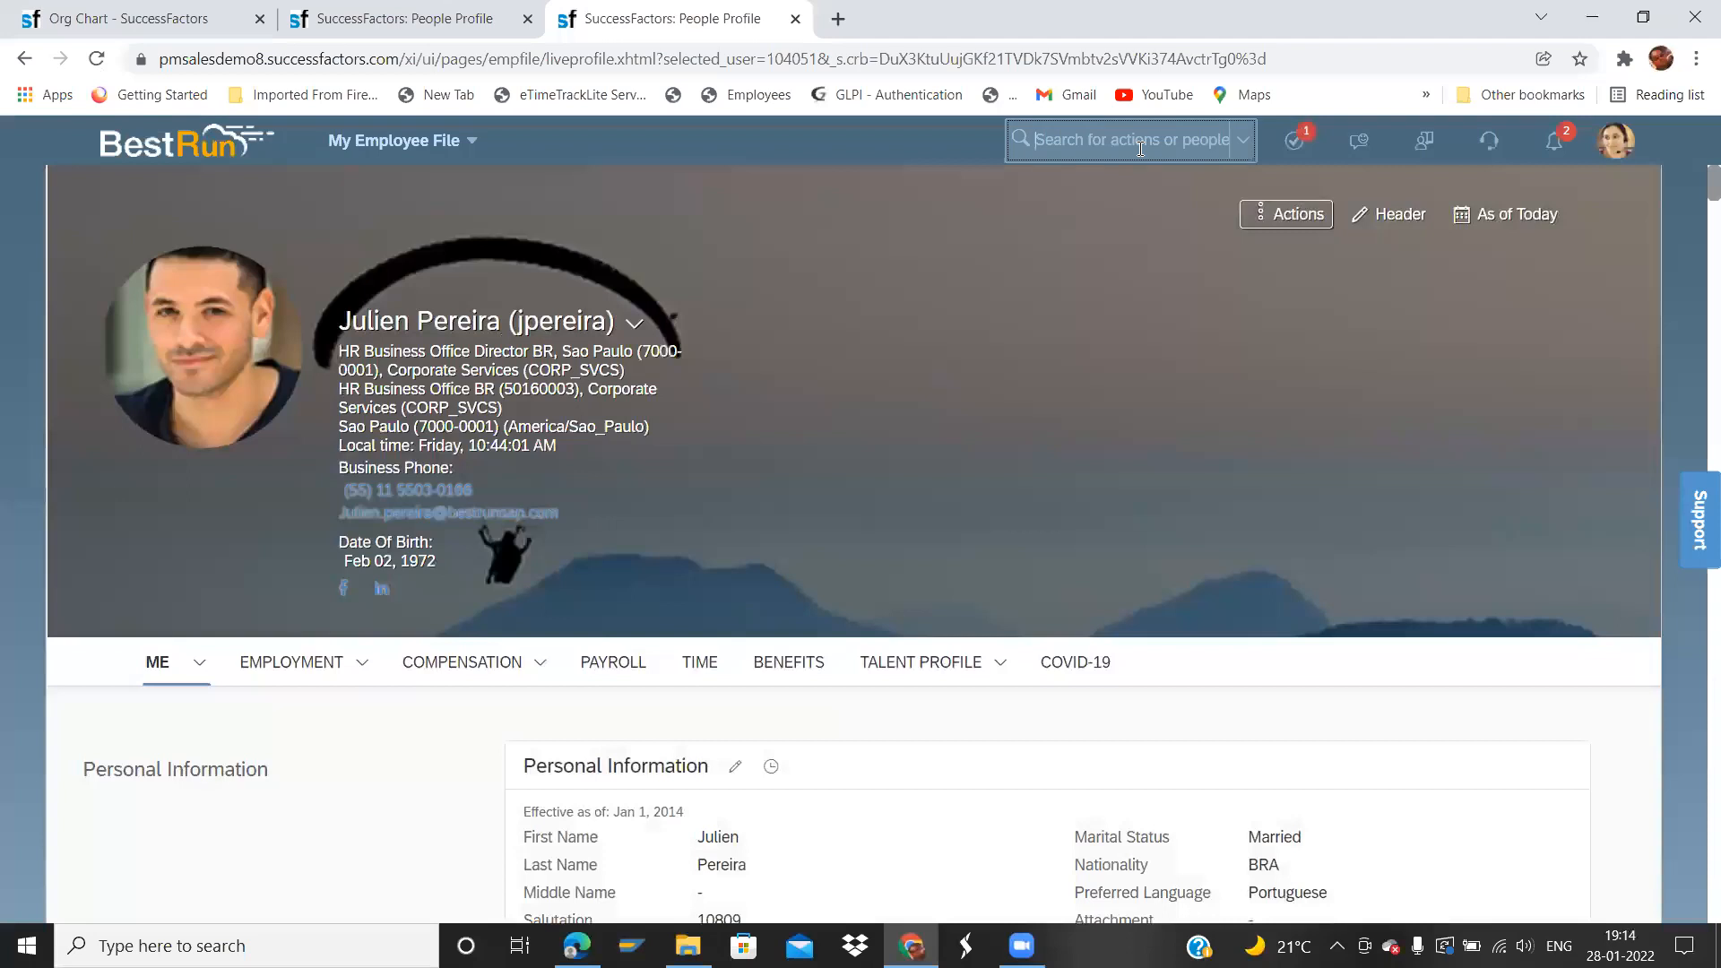
type("manage ")
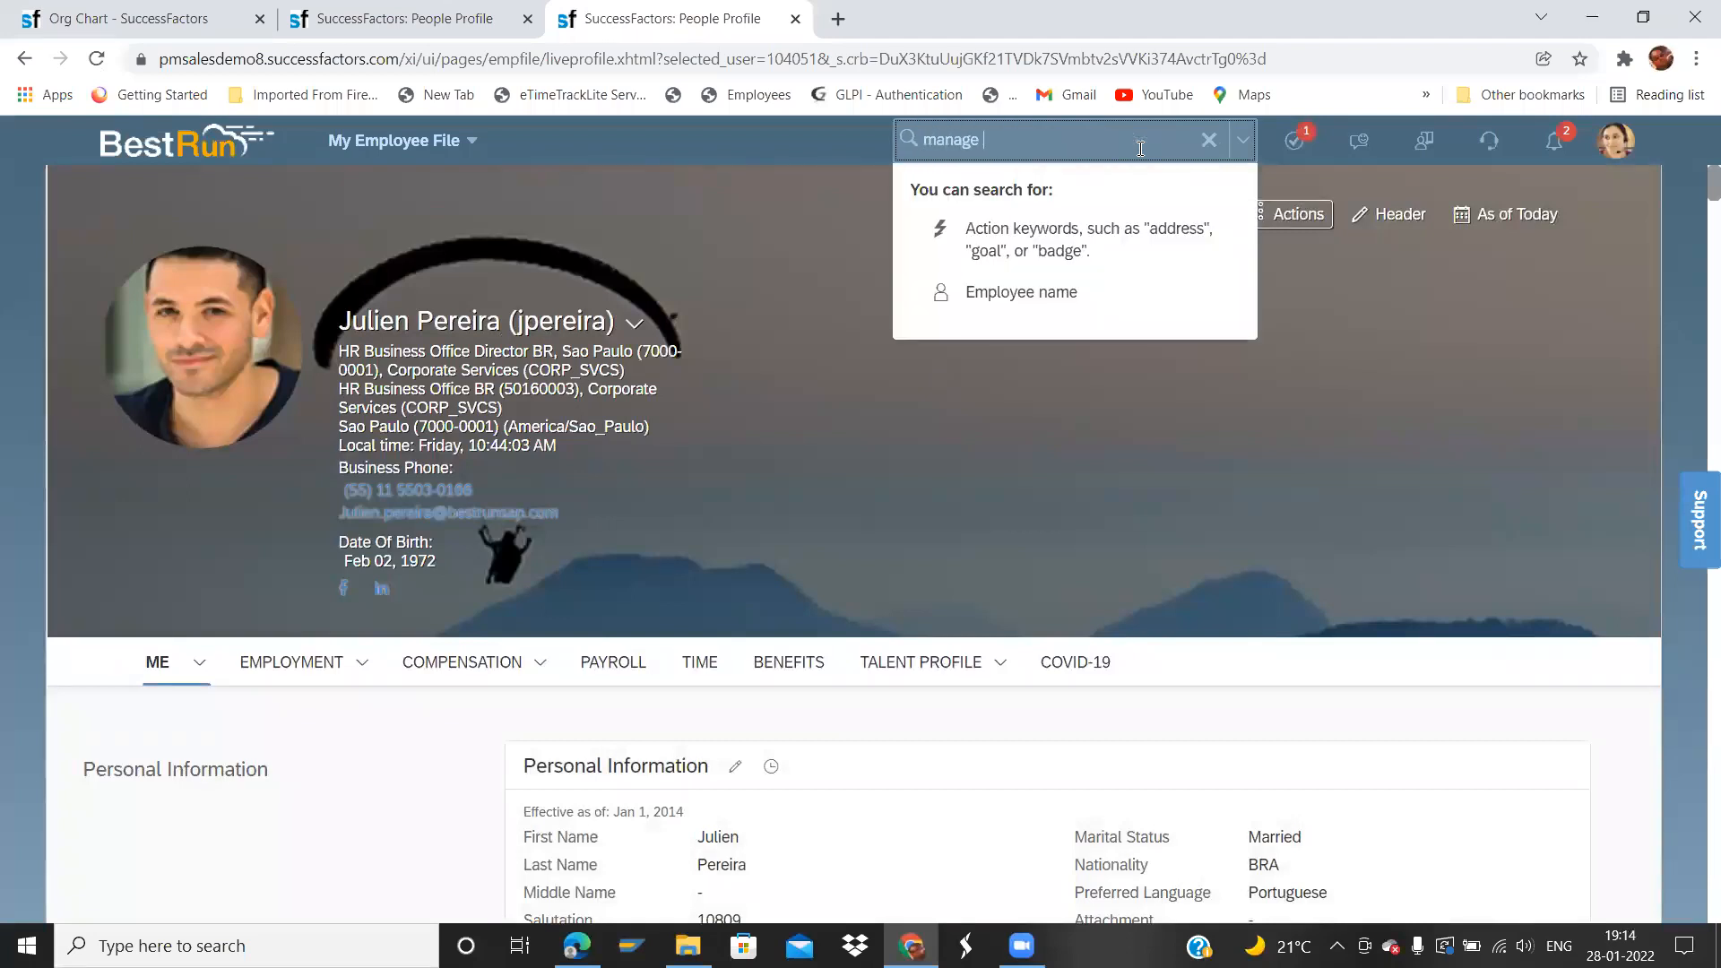
type("position")
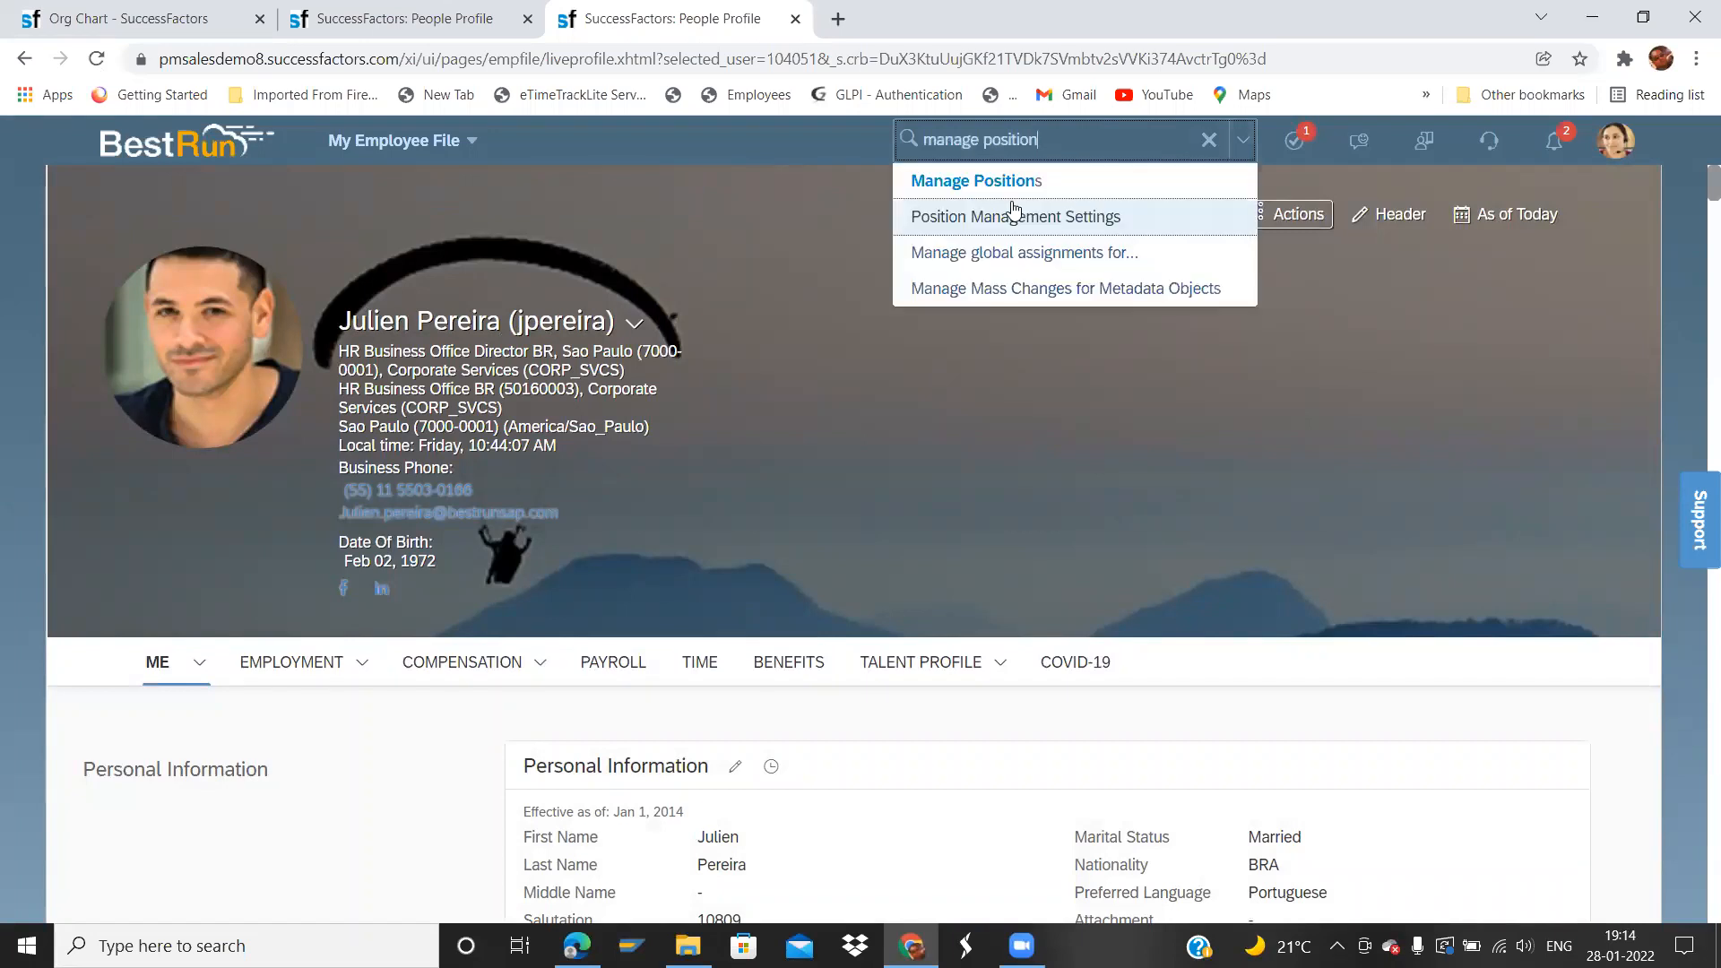
left_click(1012, 196)
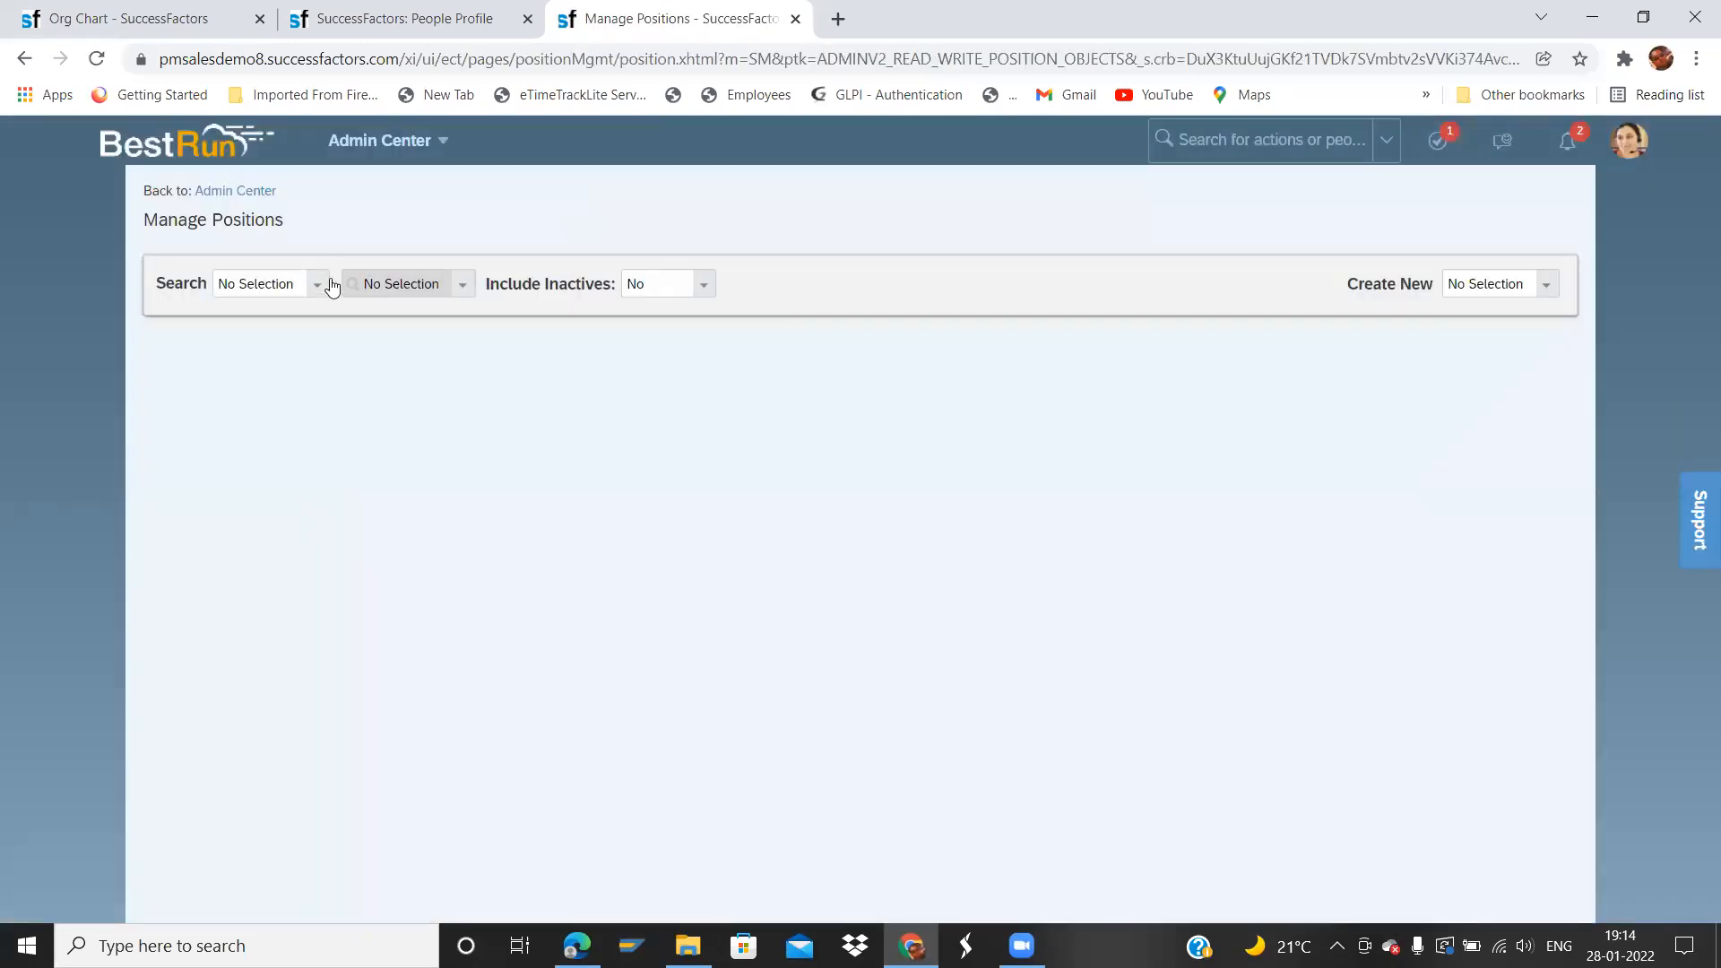
- Search the Position records for the copied code 50026054 and display the HR Business Office Director position
left_click(312, 287)
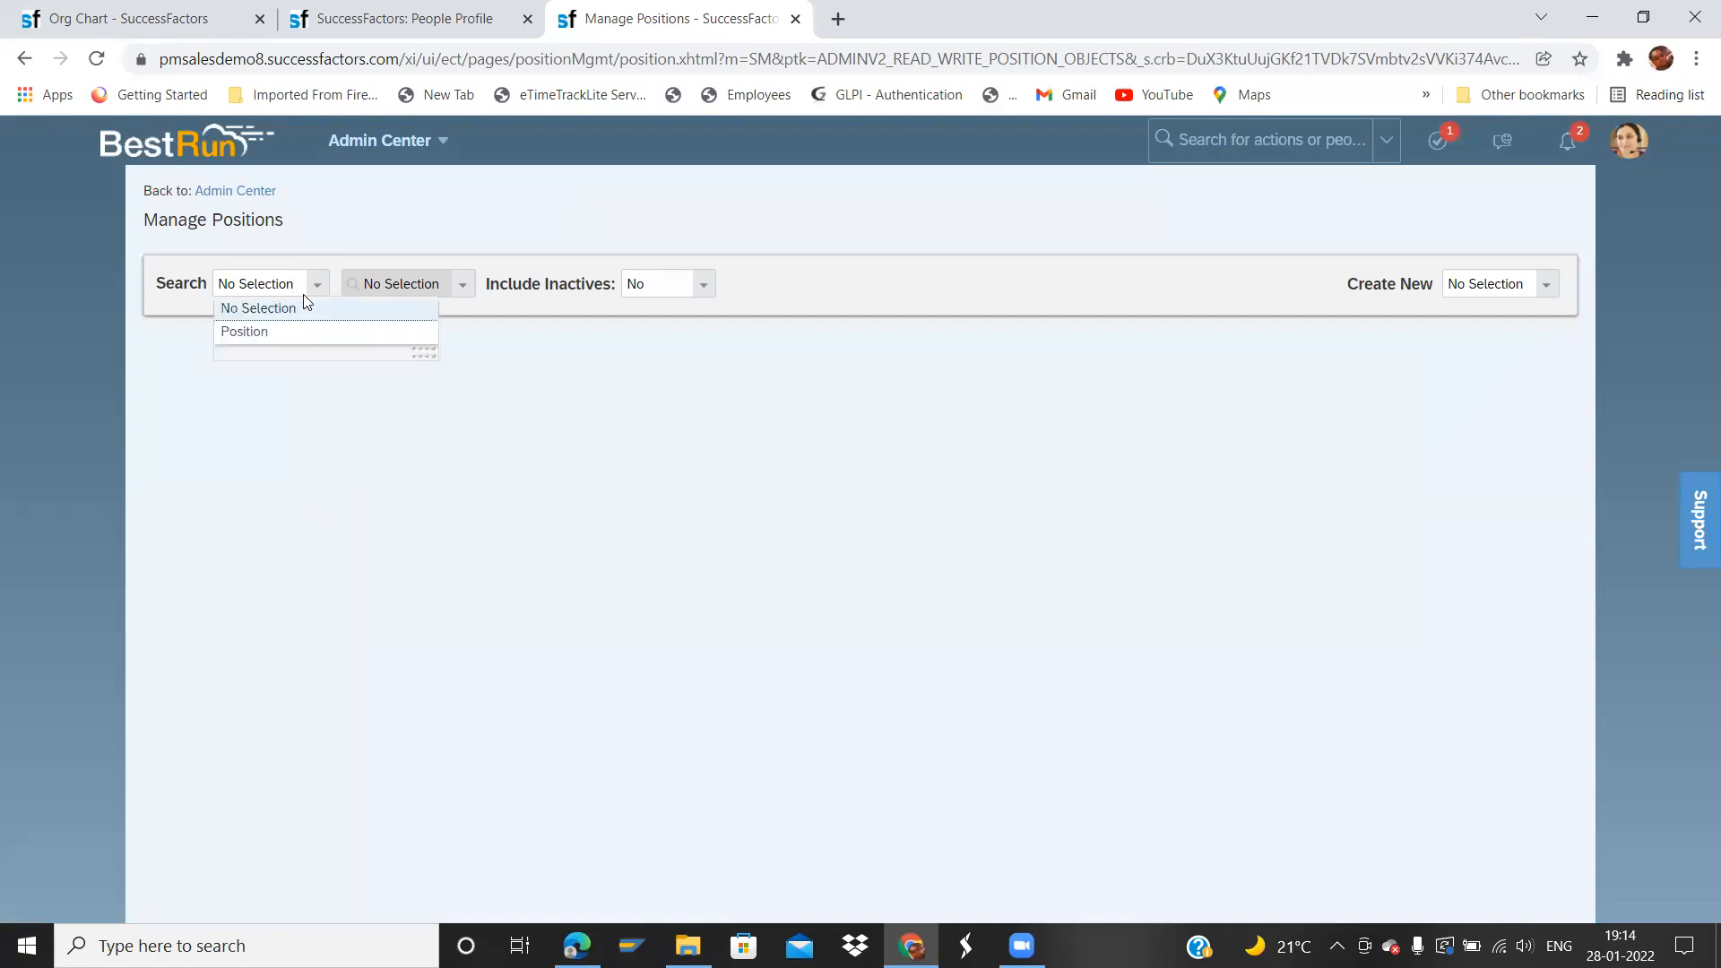
left_click(269, 332)
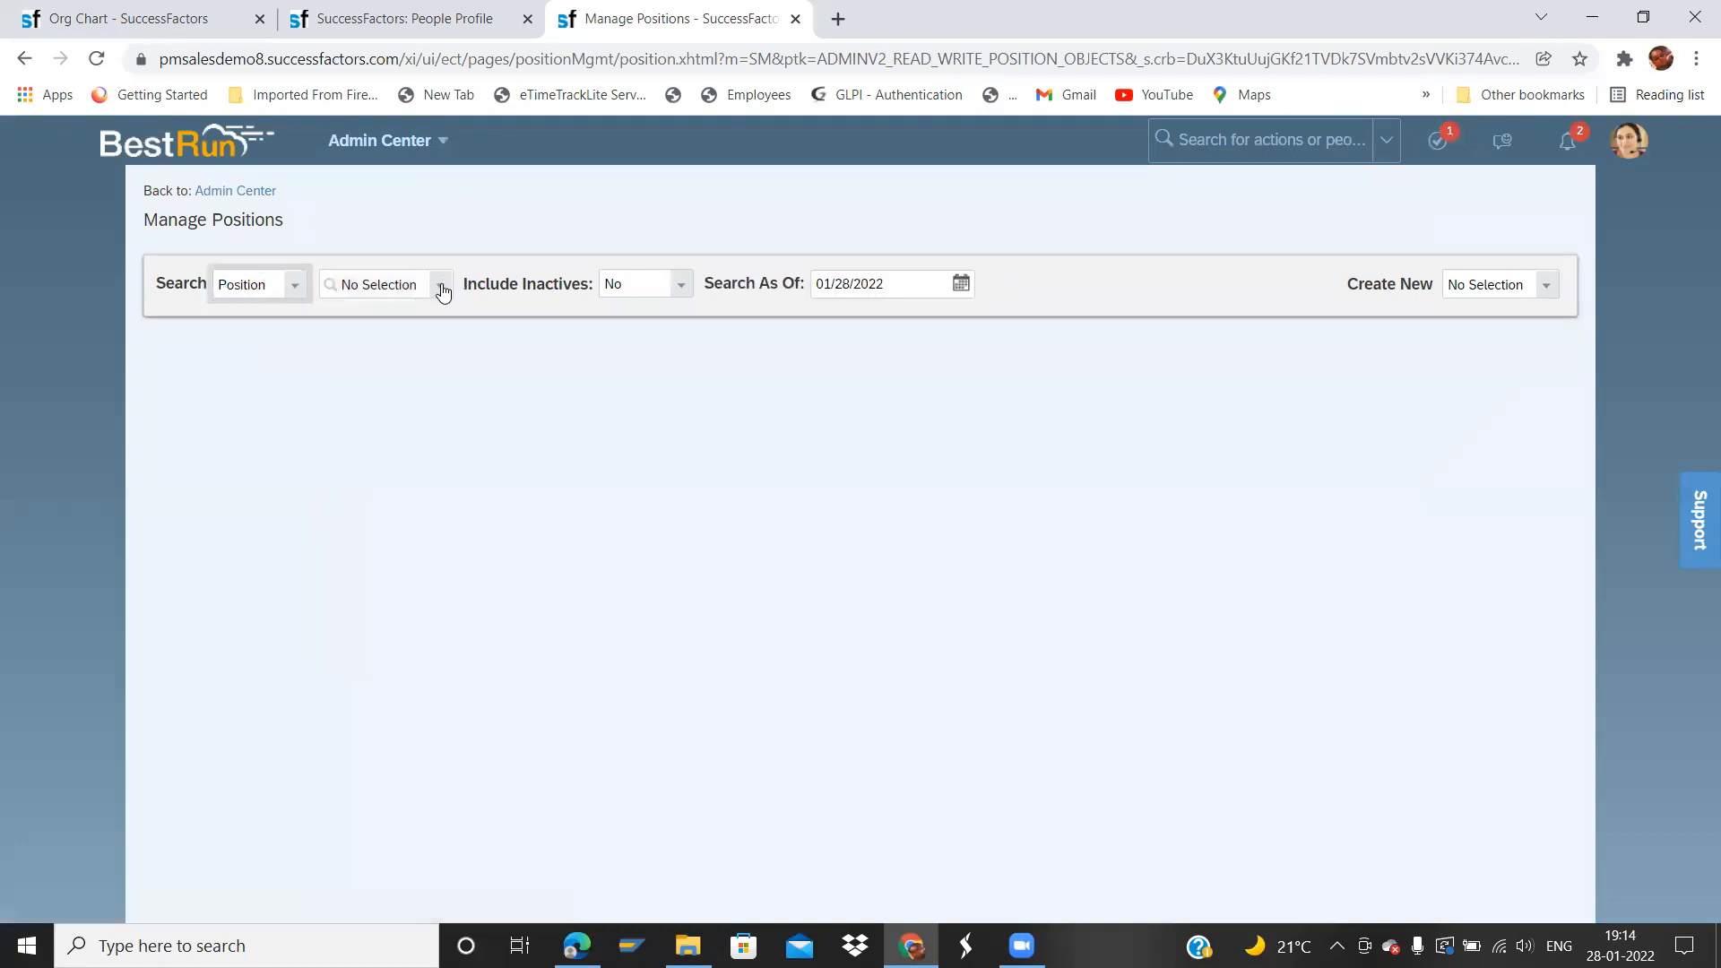
left_click(442, 288)
key("ctrl+v")
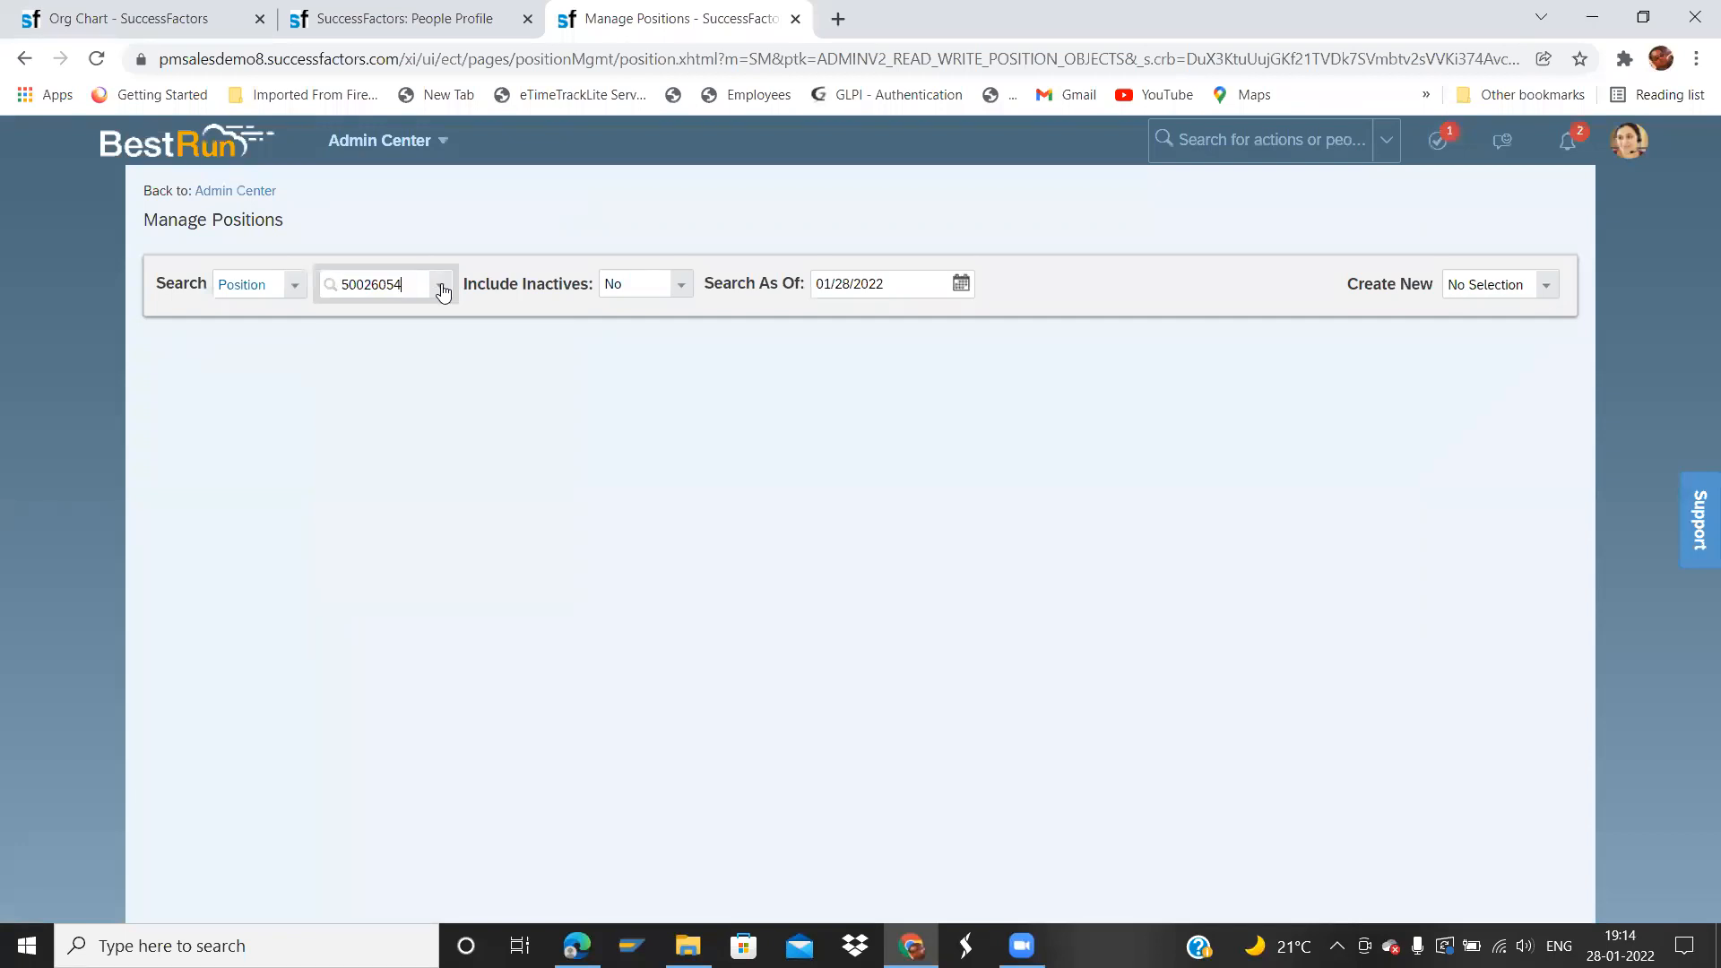
left_click(410, 328)
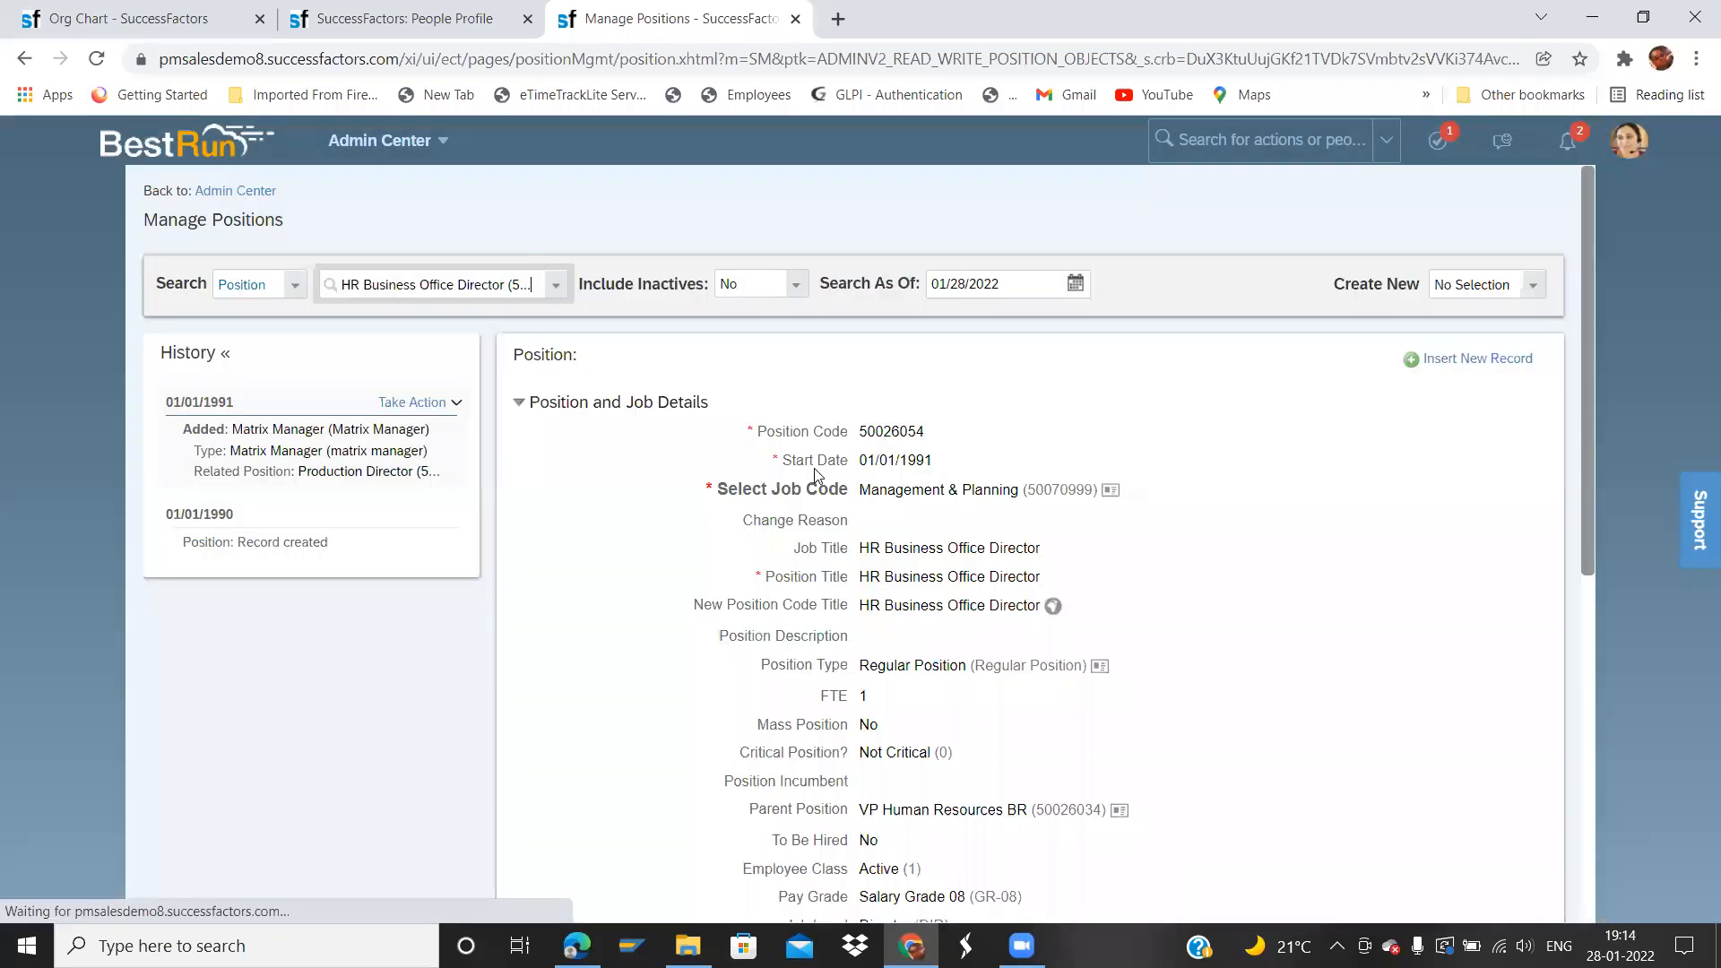
- Examine the Matrix Manager relationship and related position code under Matrix Positions in the position record
left_click_drag(1592, 391, 1689, 771)
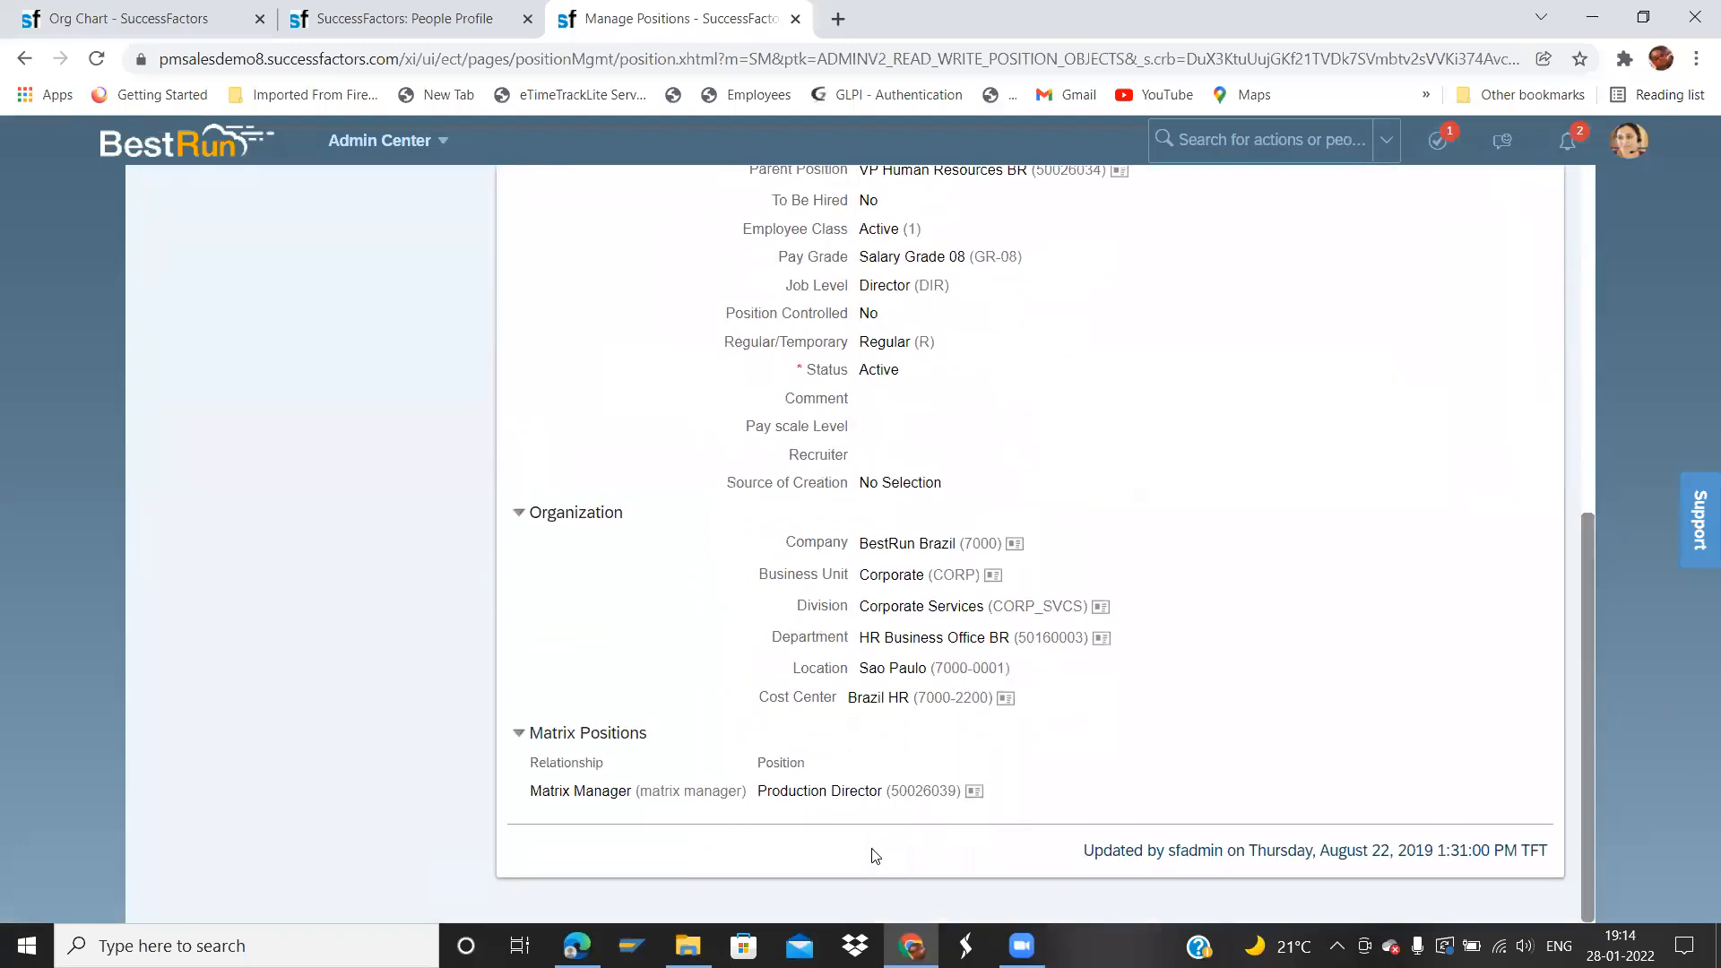
mouse_move(550, 791)
left_mouse_down()
mouse_move(902, 809)
mouse_move(660, 779)
mouse_move(747, 792)
mouse_move(546, 791)
left_mouse_up()
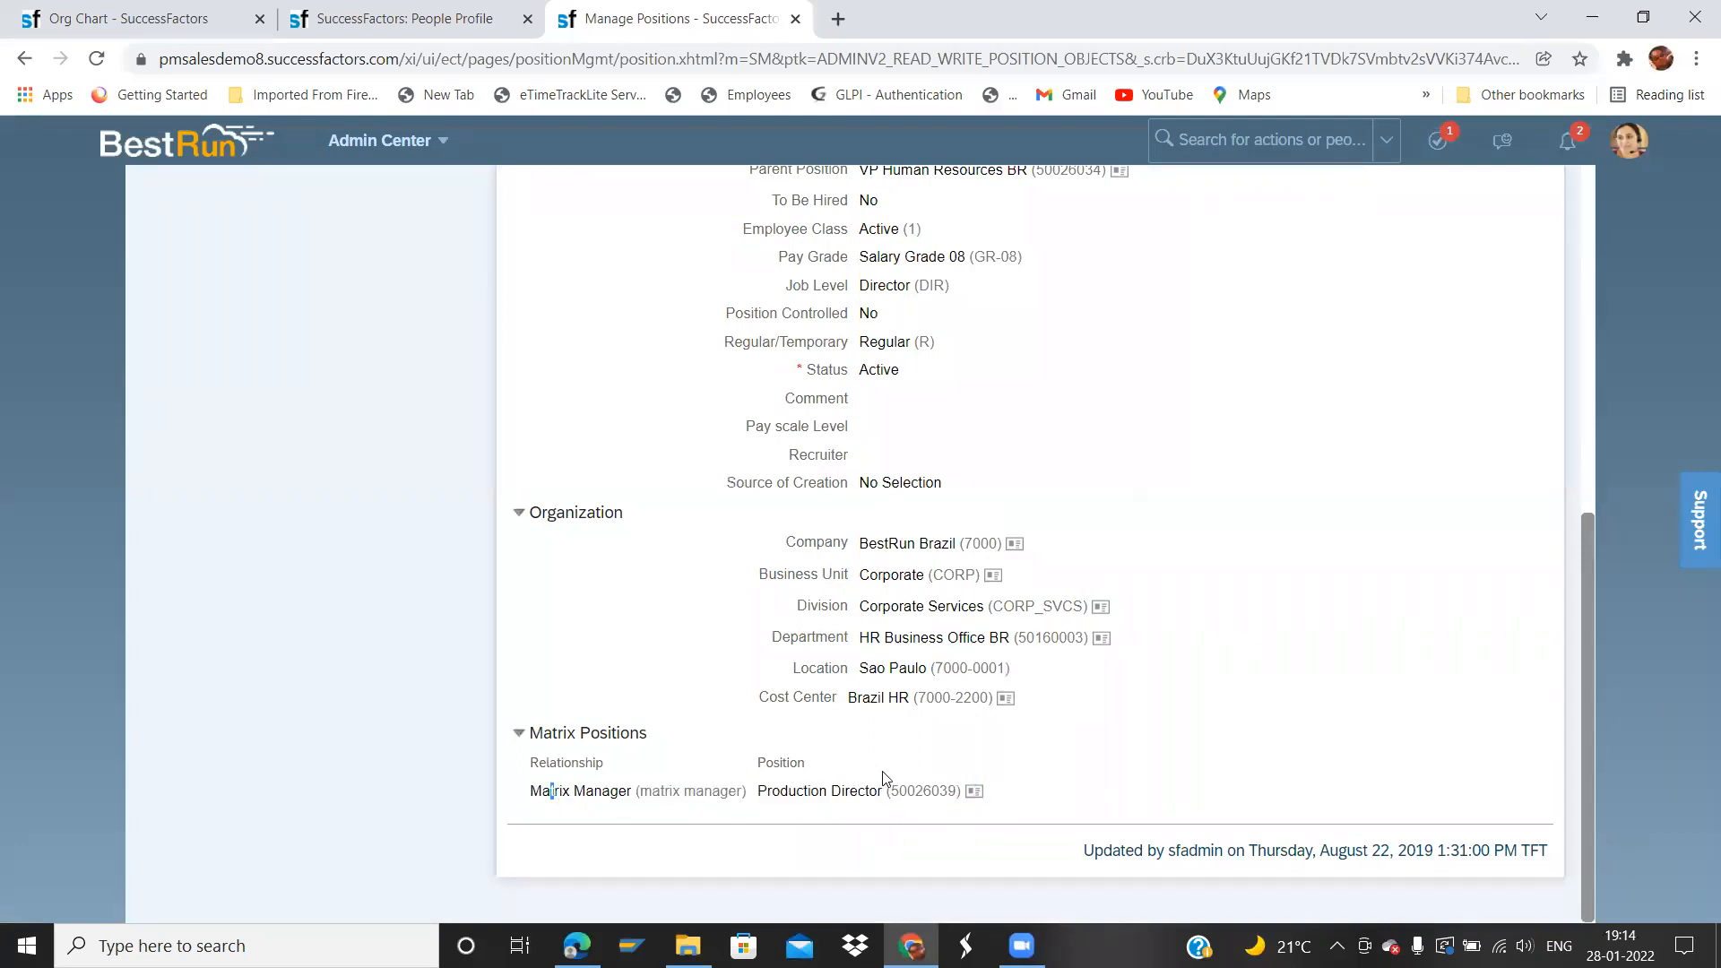
left_click_drag(891, 793, 957, 792)
- Back in the People Profile, search for the matrix manager by first name and display that employee's Employment information
left_click(353, 29)
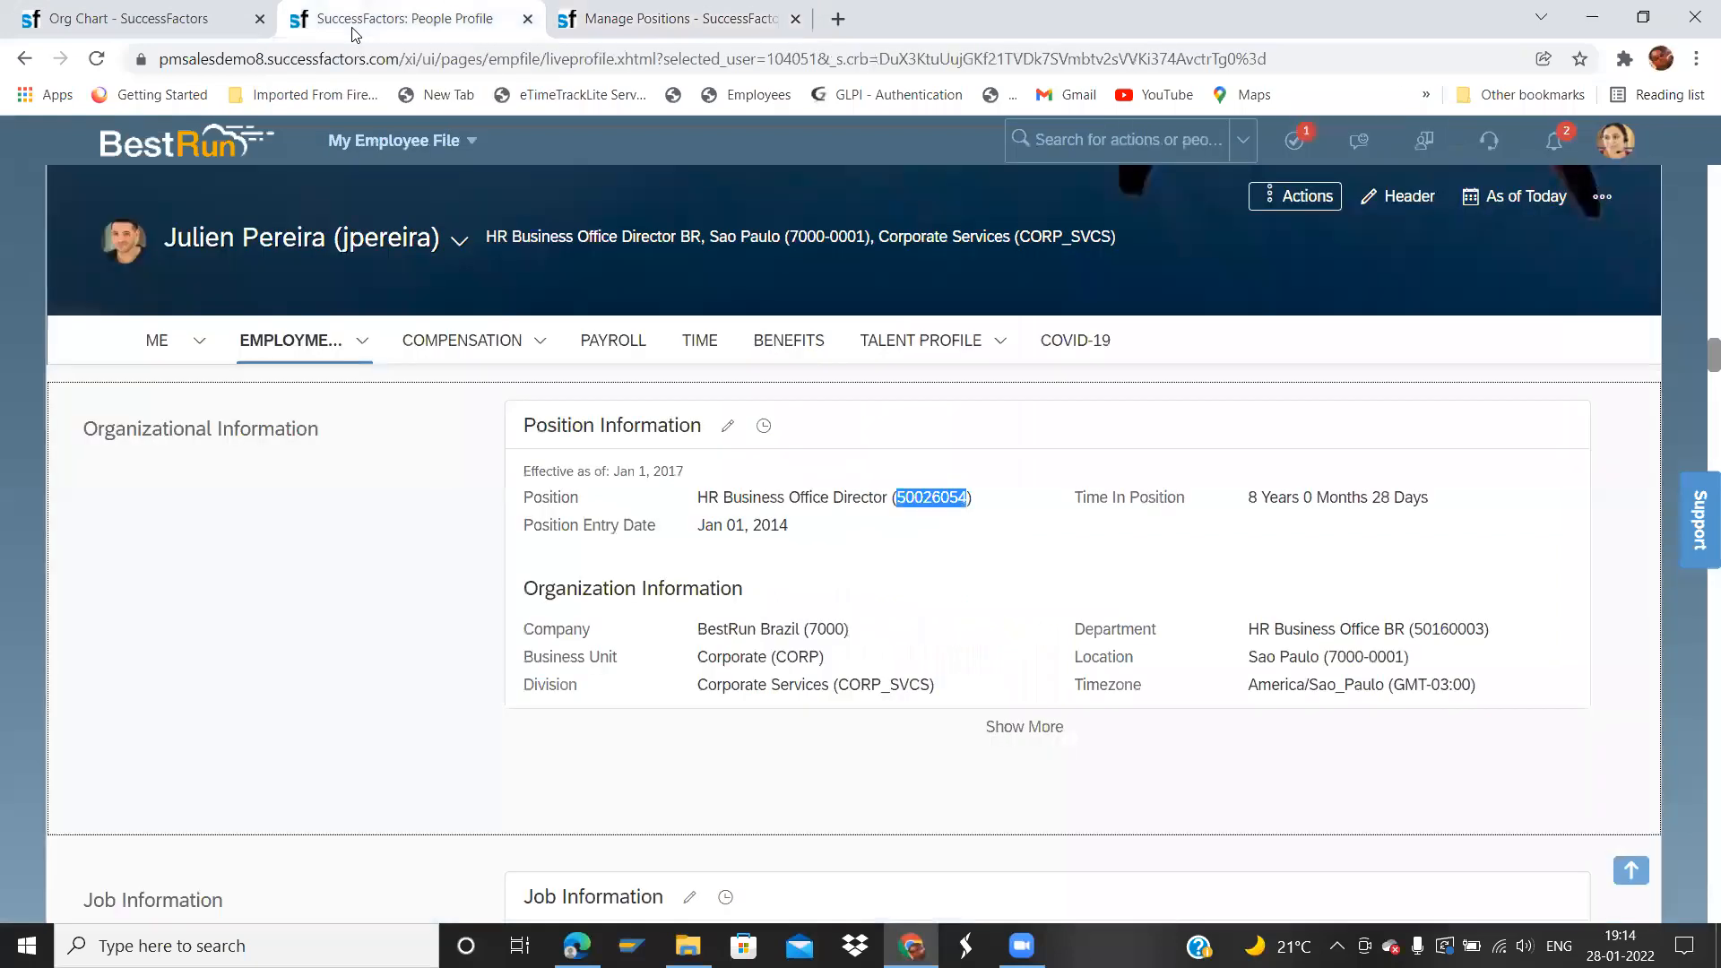
left_click(1185, 151)
type("char")
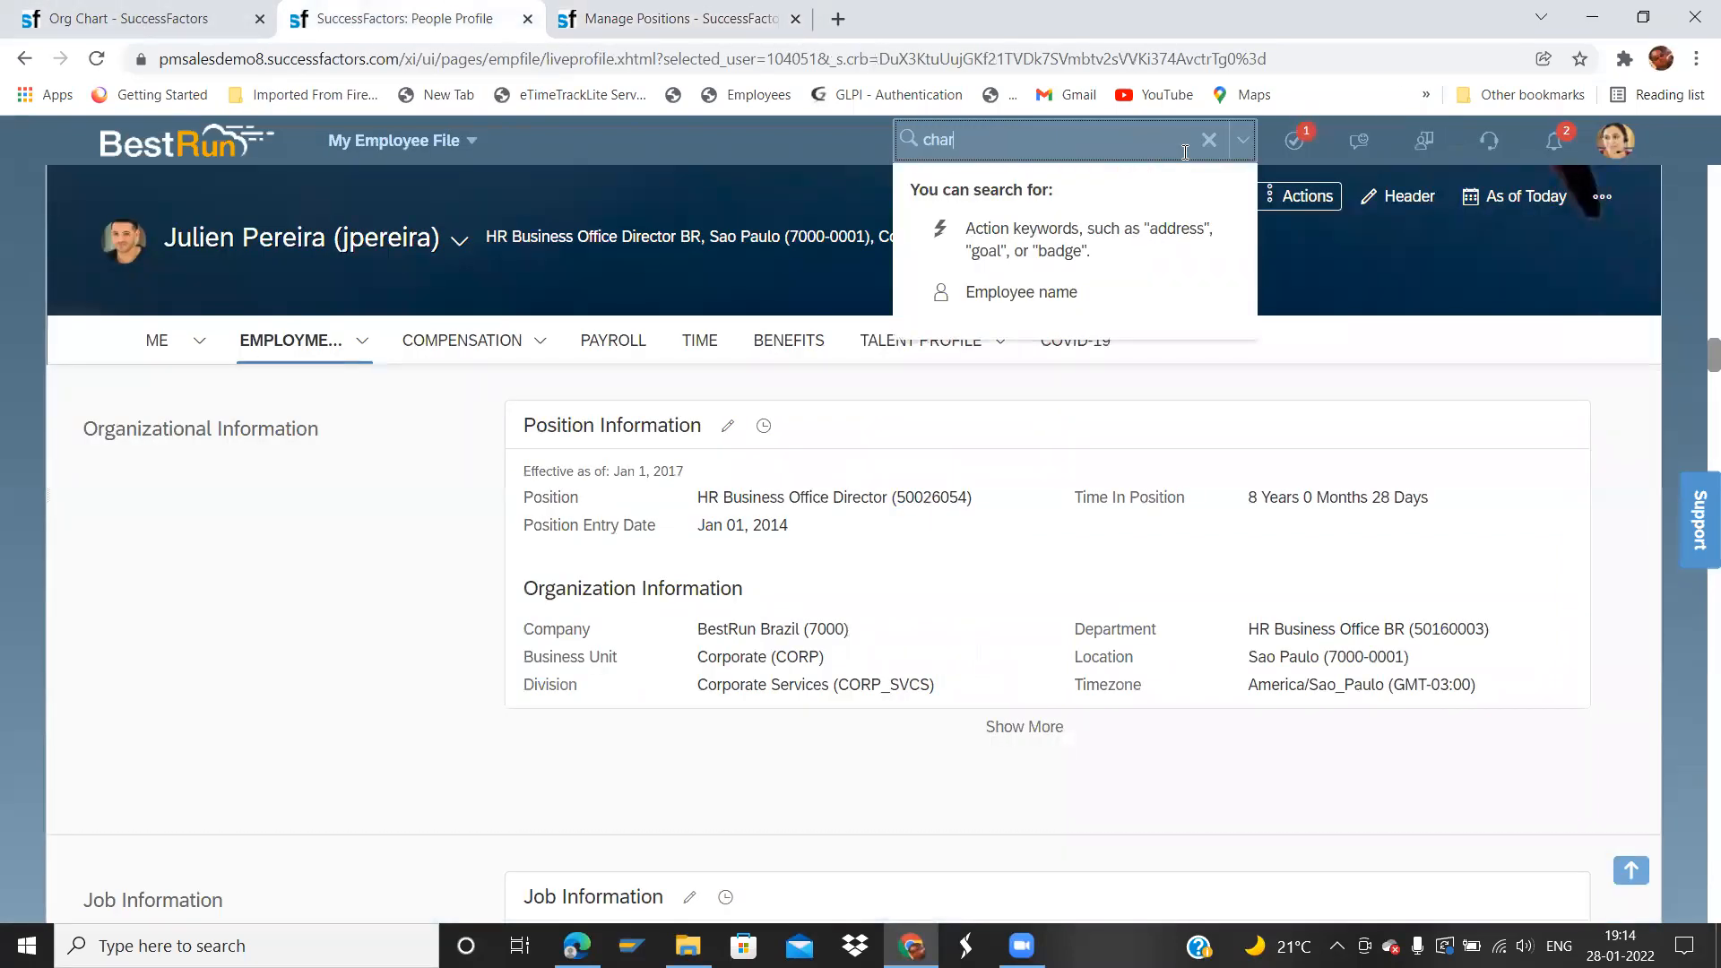
type("les")
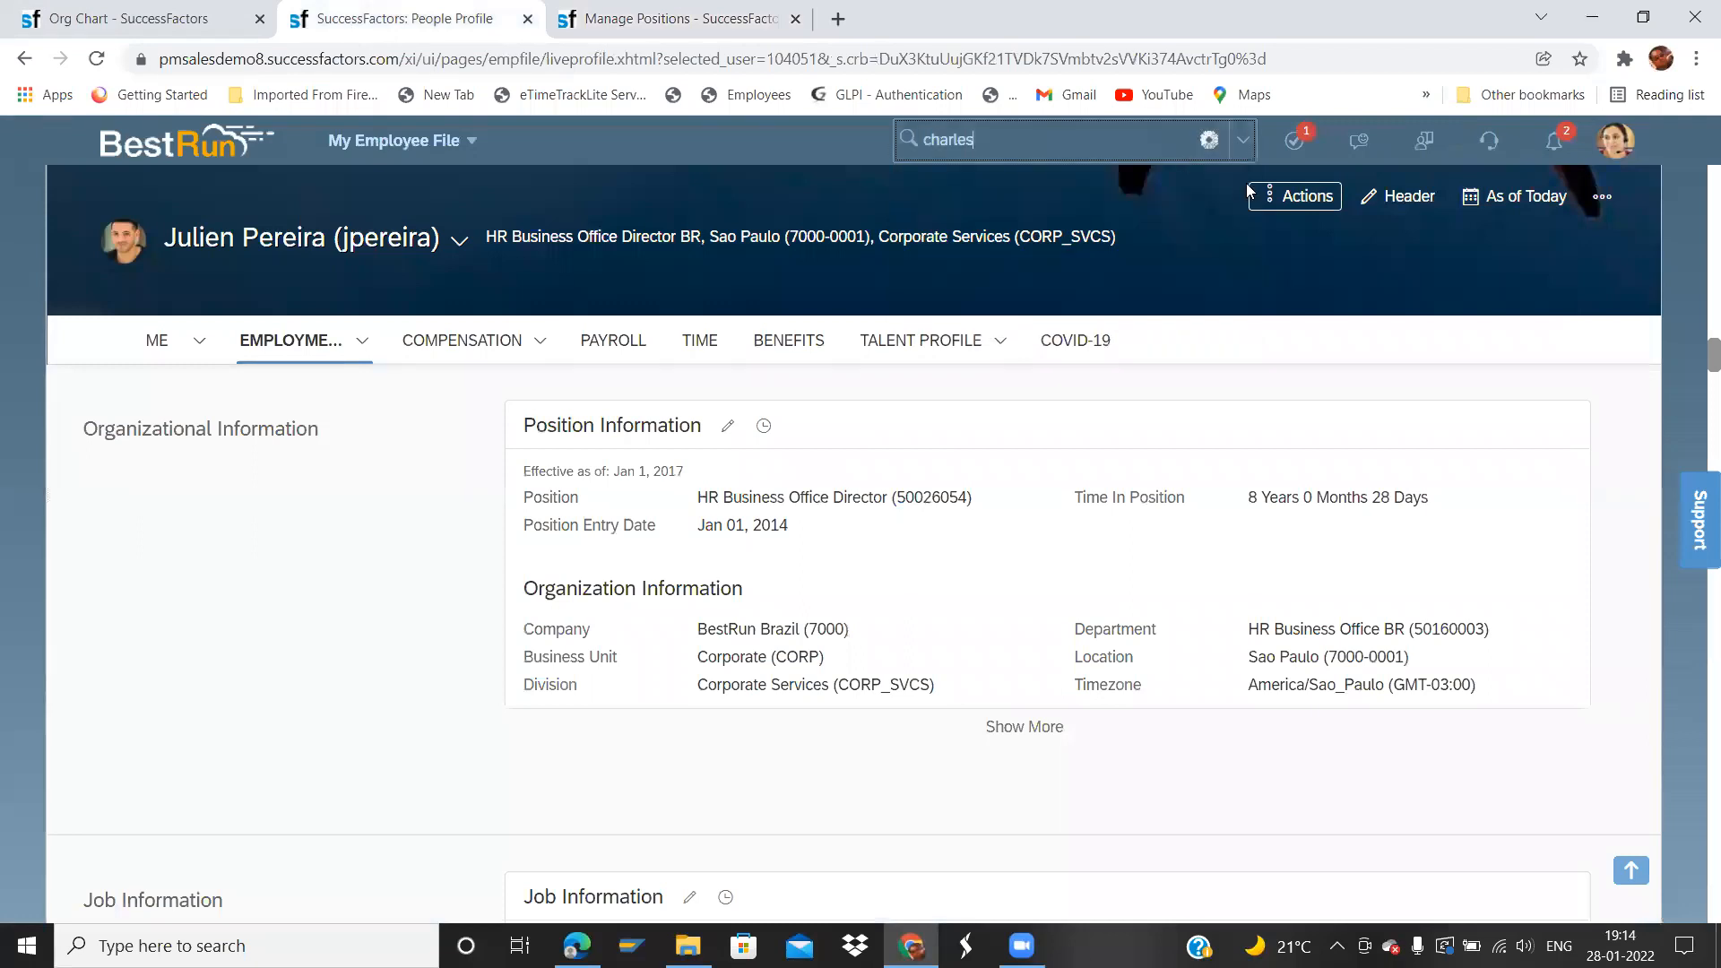
left_click(1068, 185)
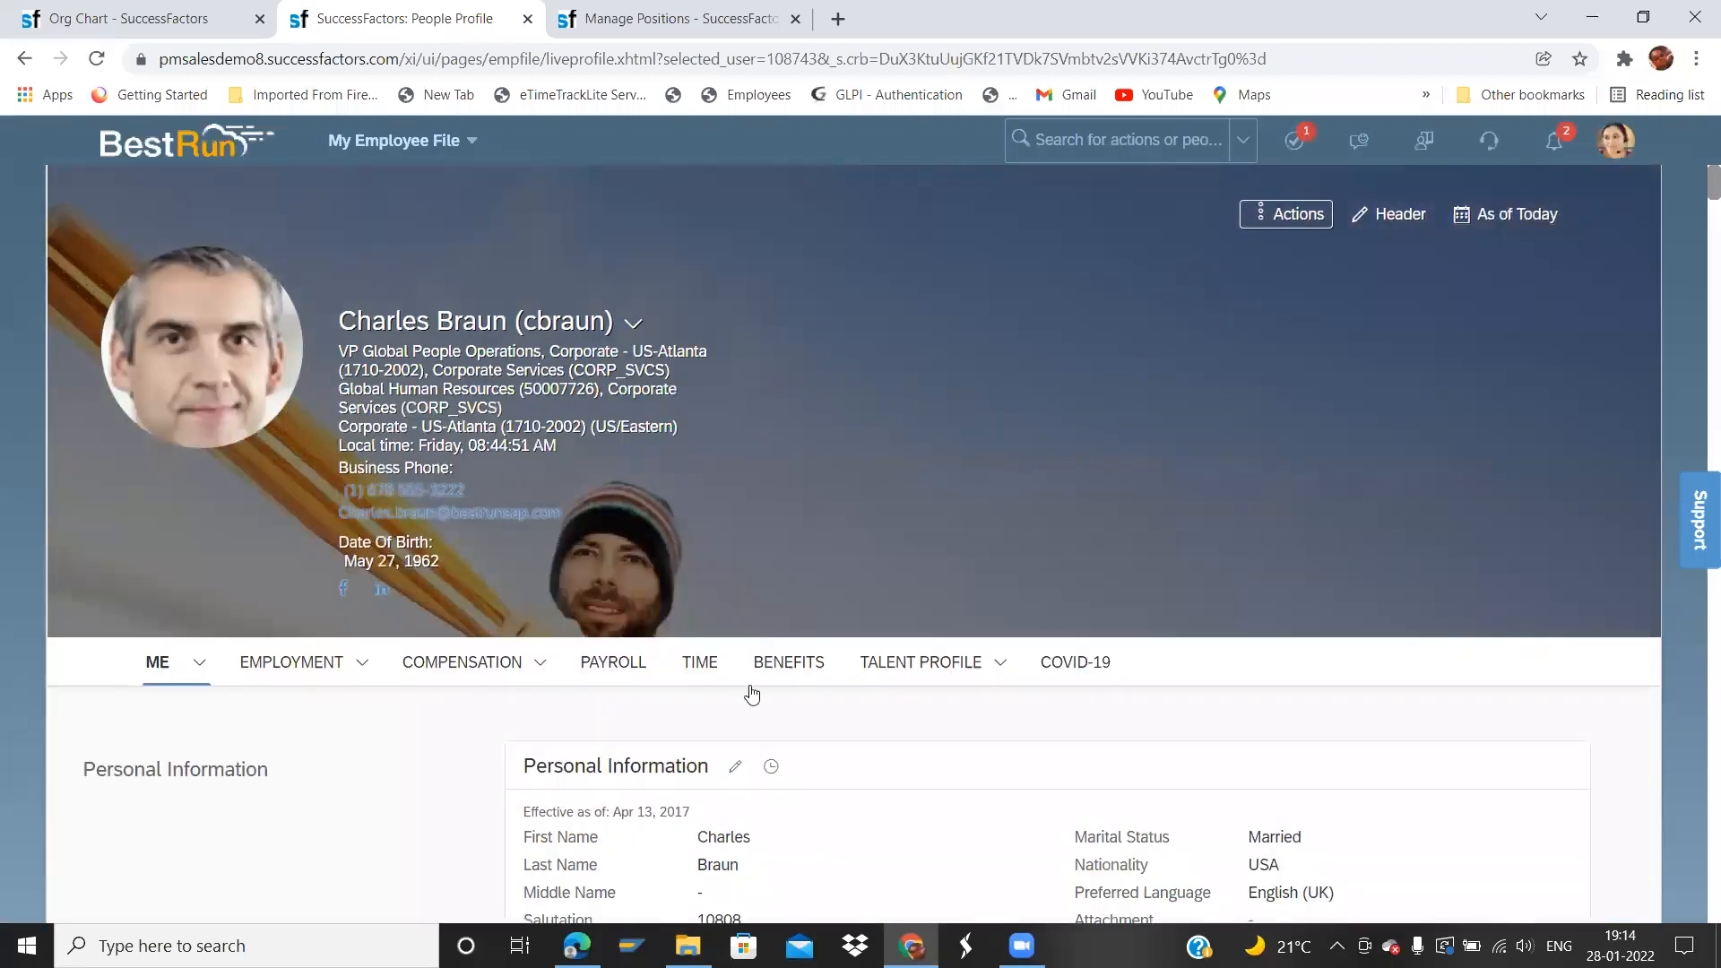
left_click(305, 671)
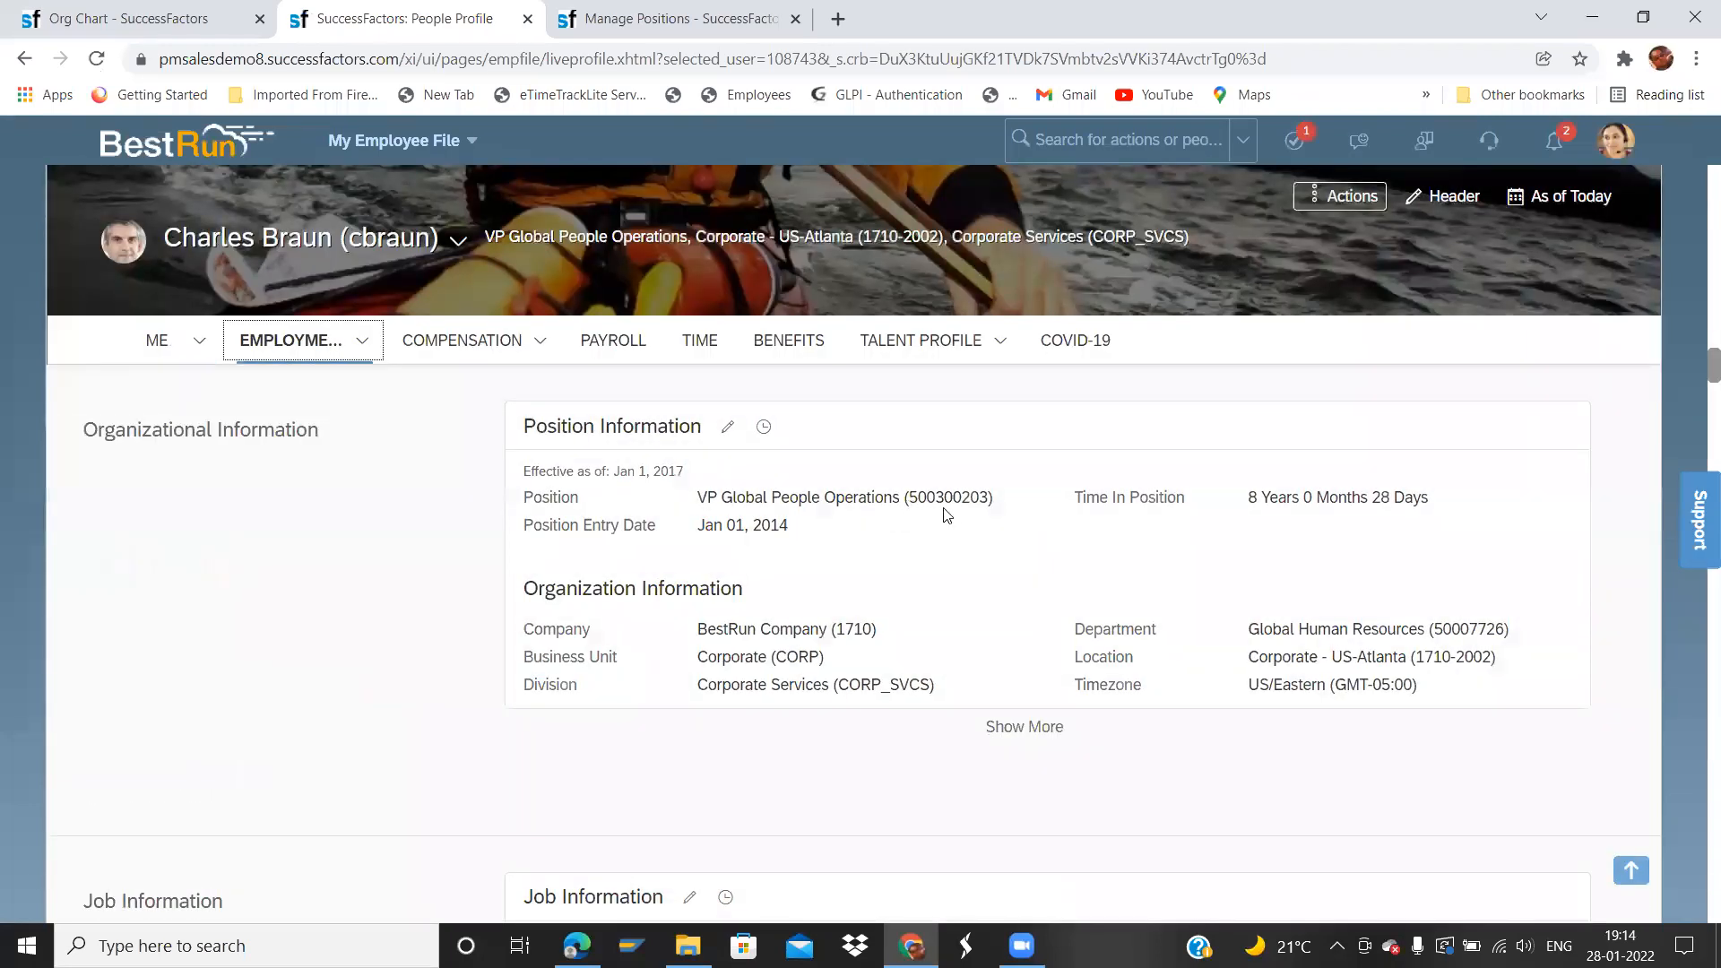
- Compare the position record's matrix manager position with the VP Global People Operations' Position Information and place in the Org Chart
left_click(676, 36)
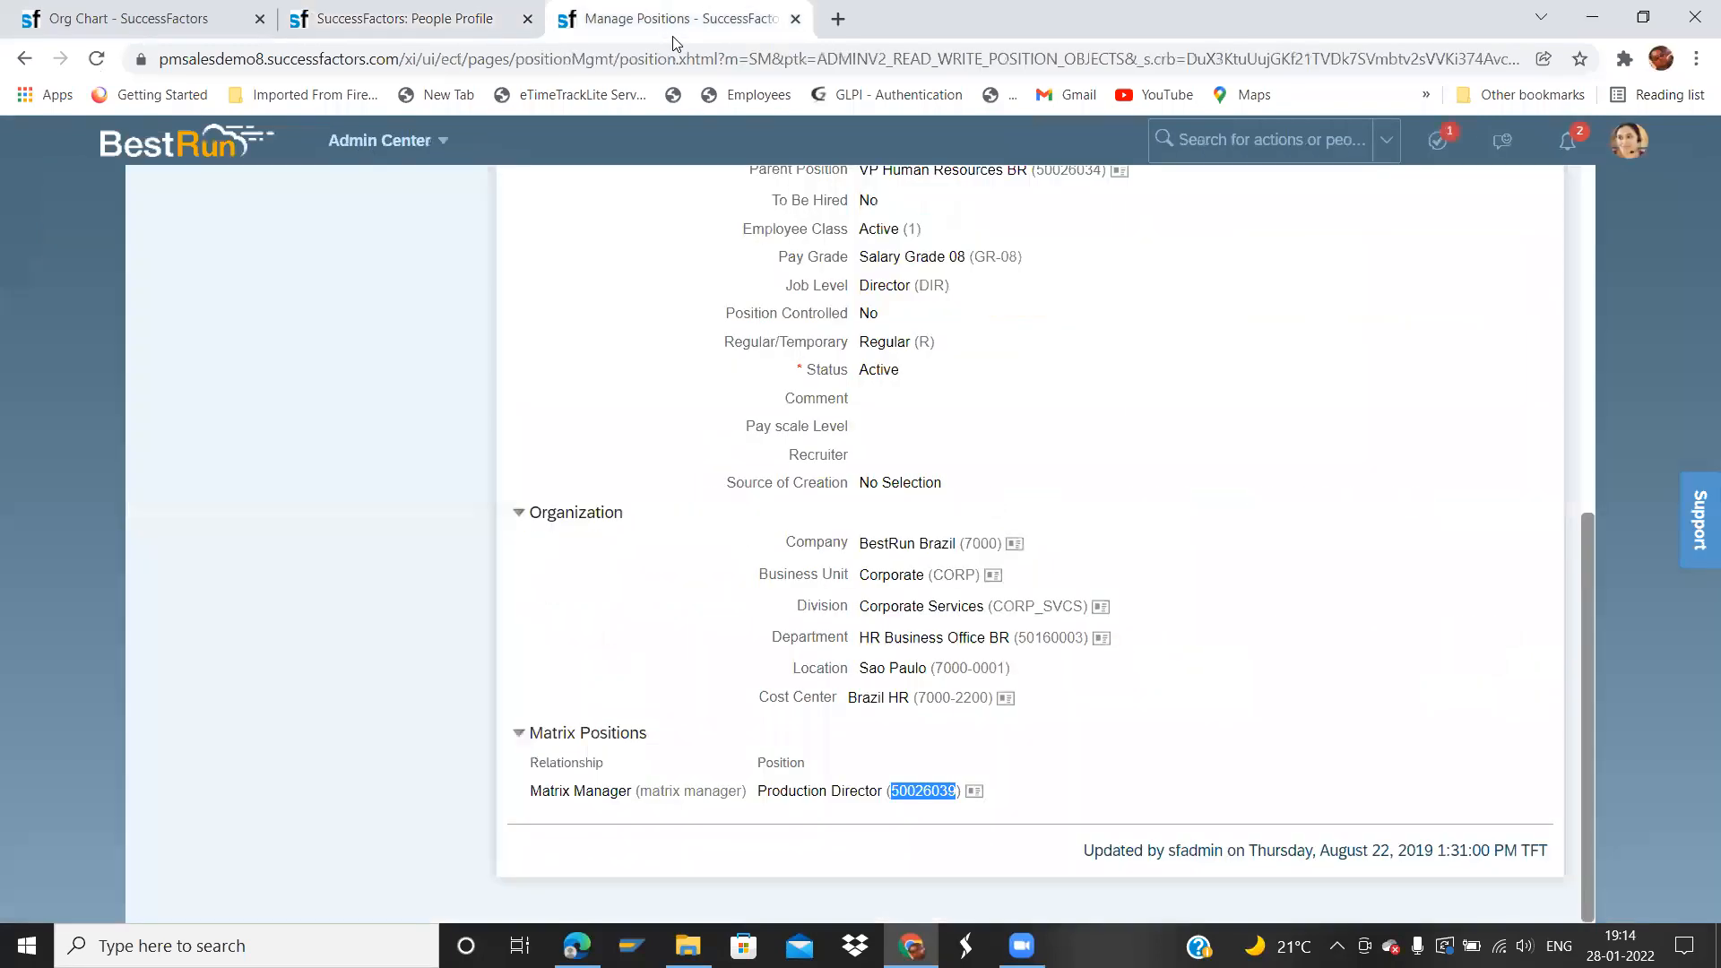
left_click_drag(893, 783, 952, 787)
left_click(381, 20)
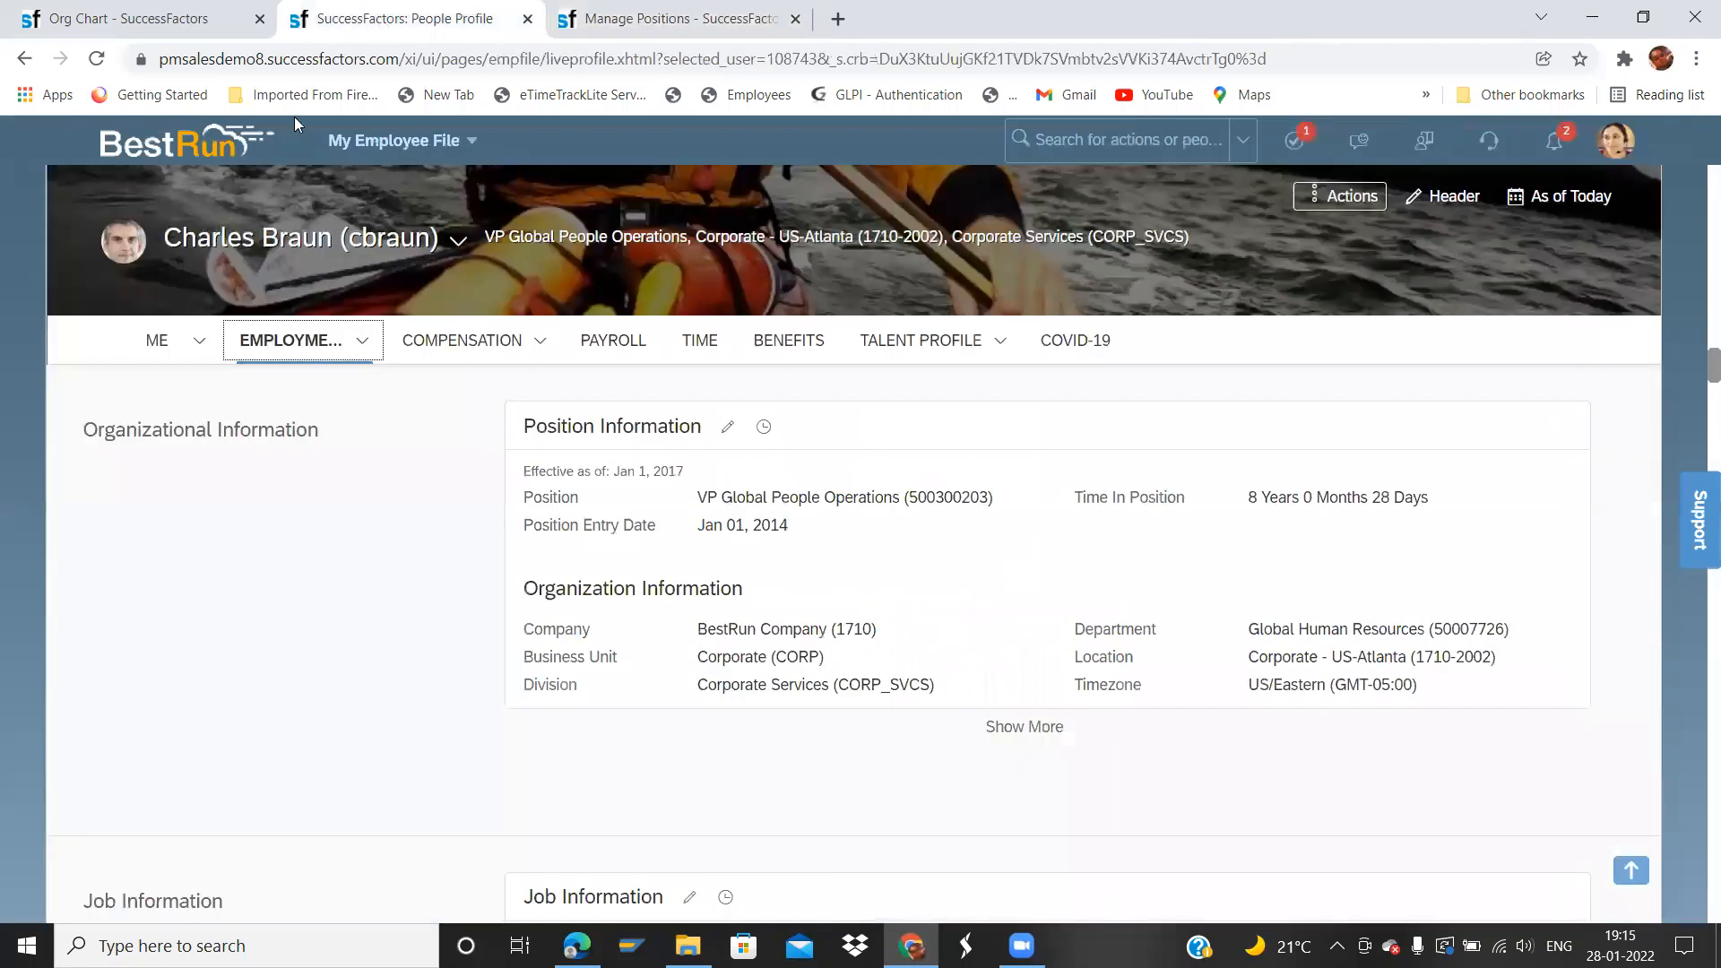
left_click(208, 24)
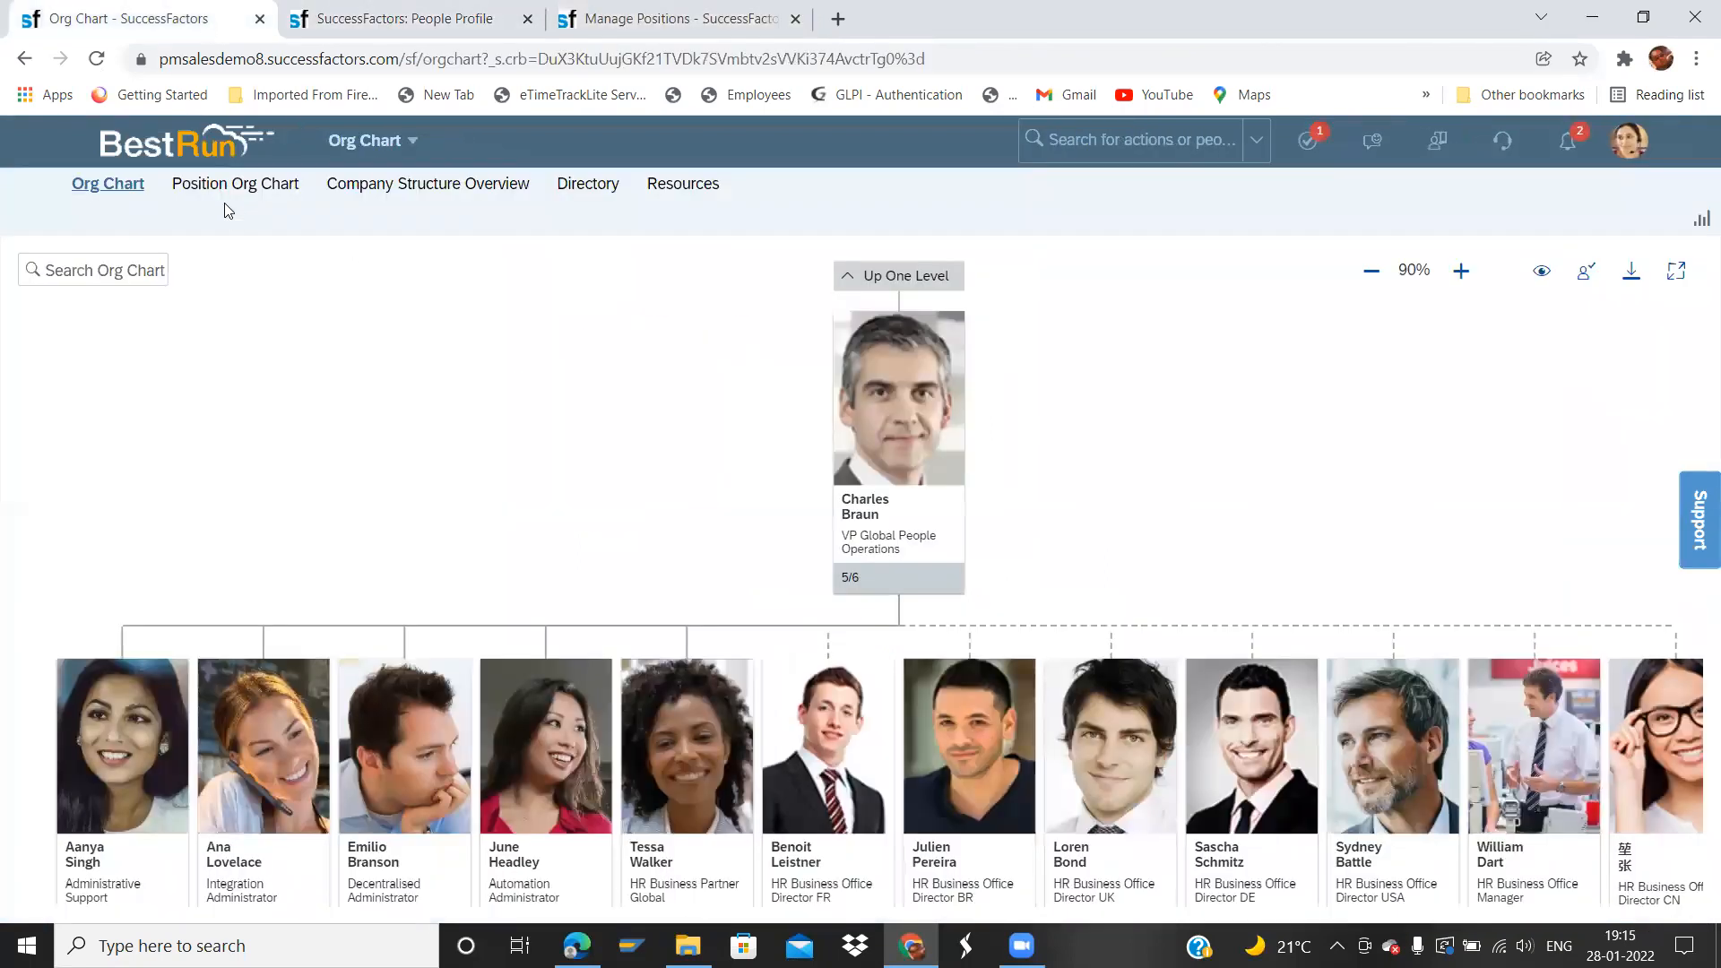
left_click(422, 18)
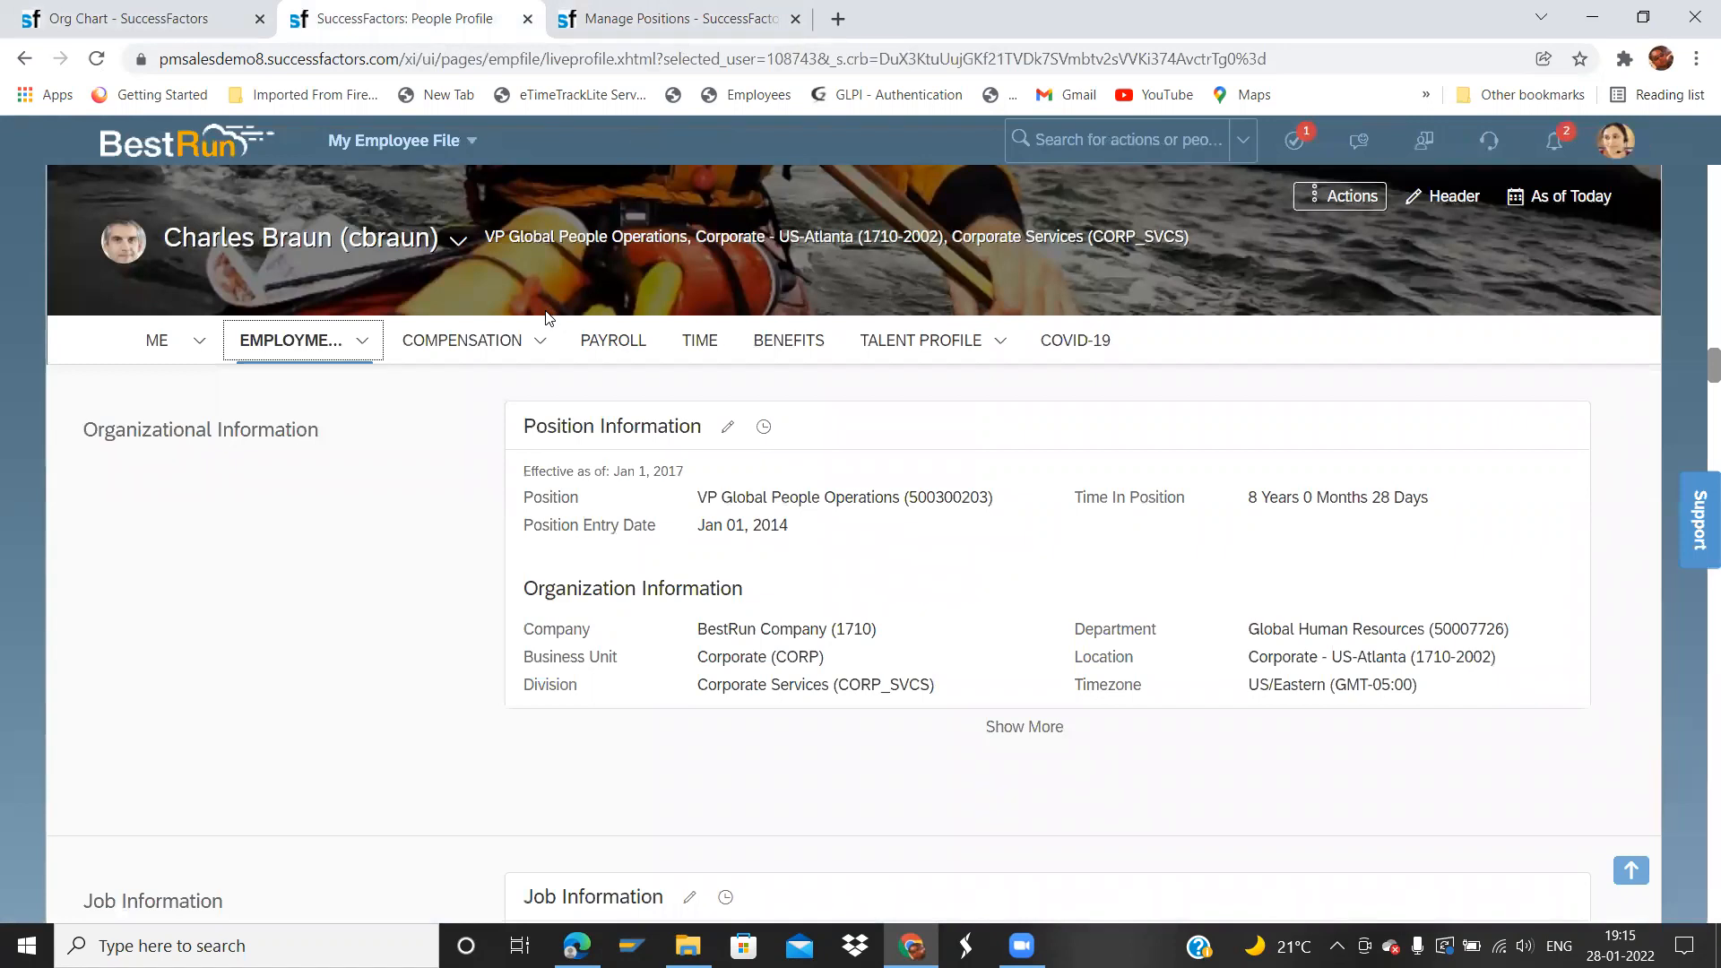
left_click(655, 11)
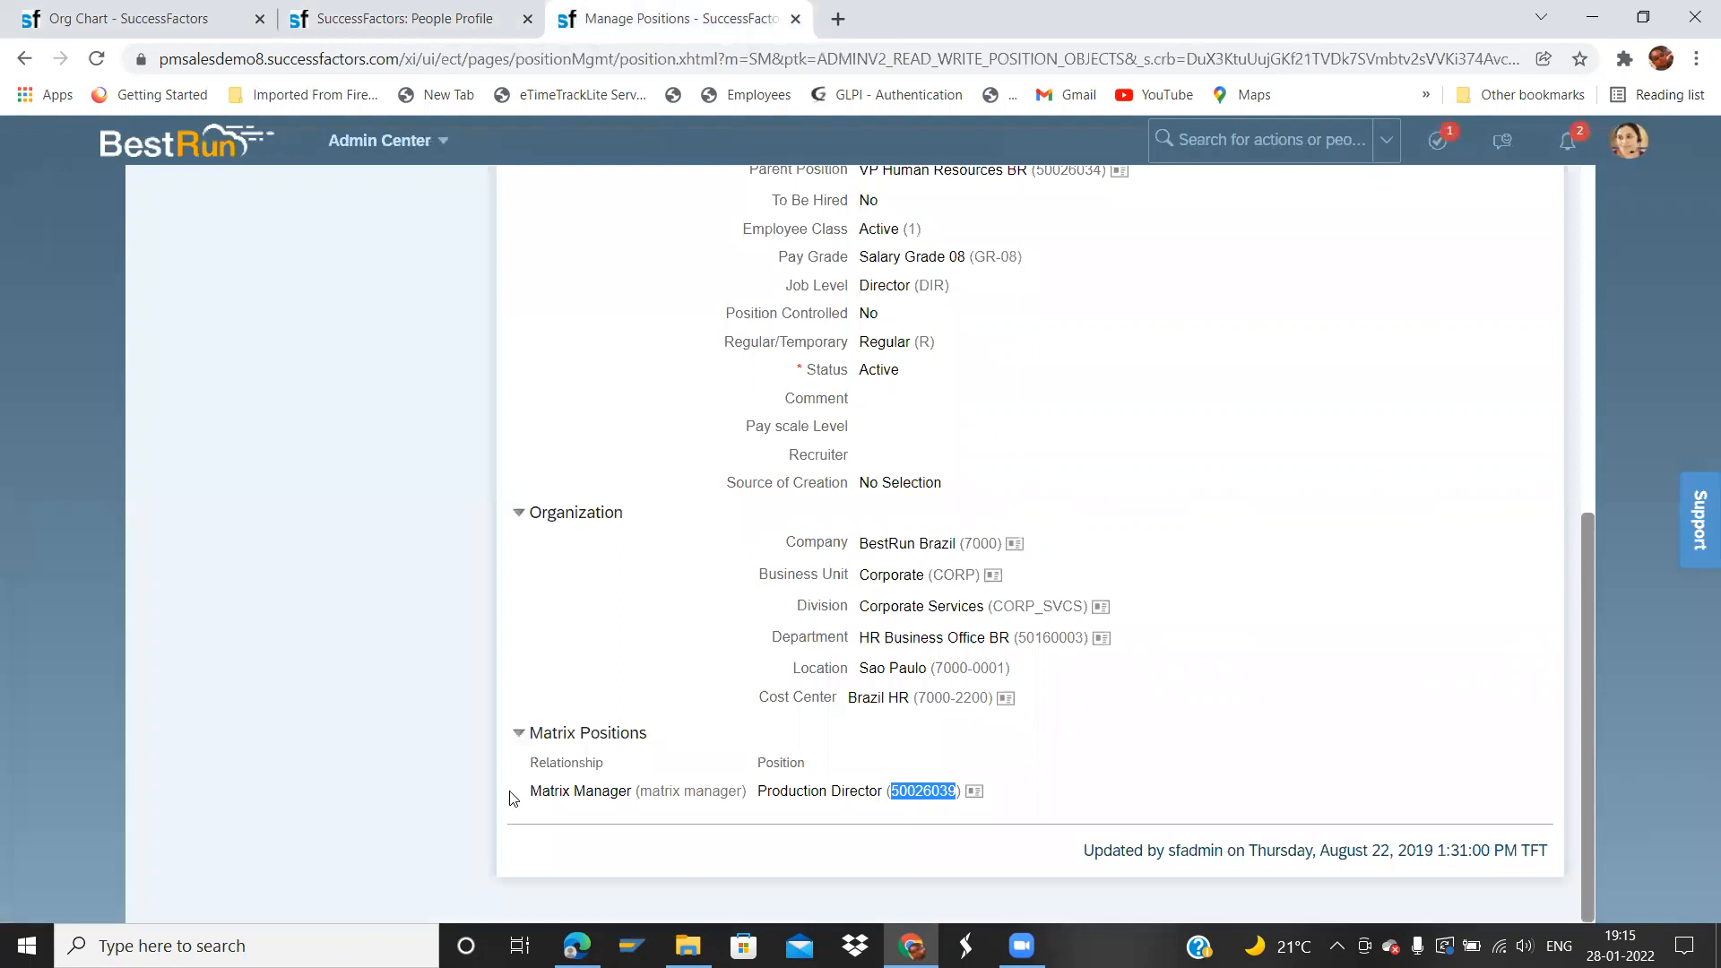
left_click_drag(1581, 658, 1584, 642)
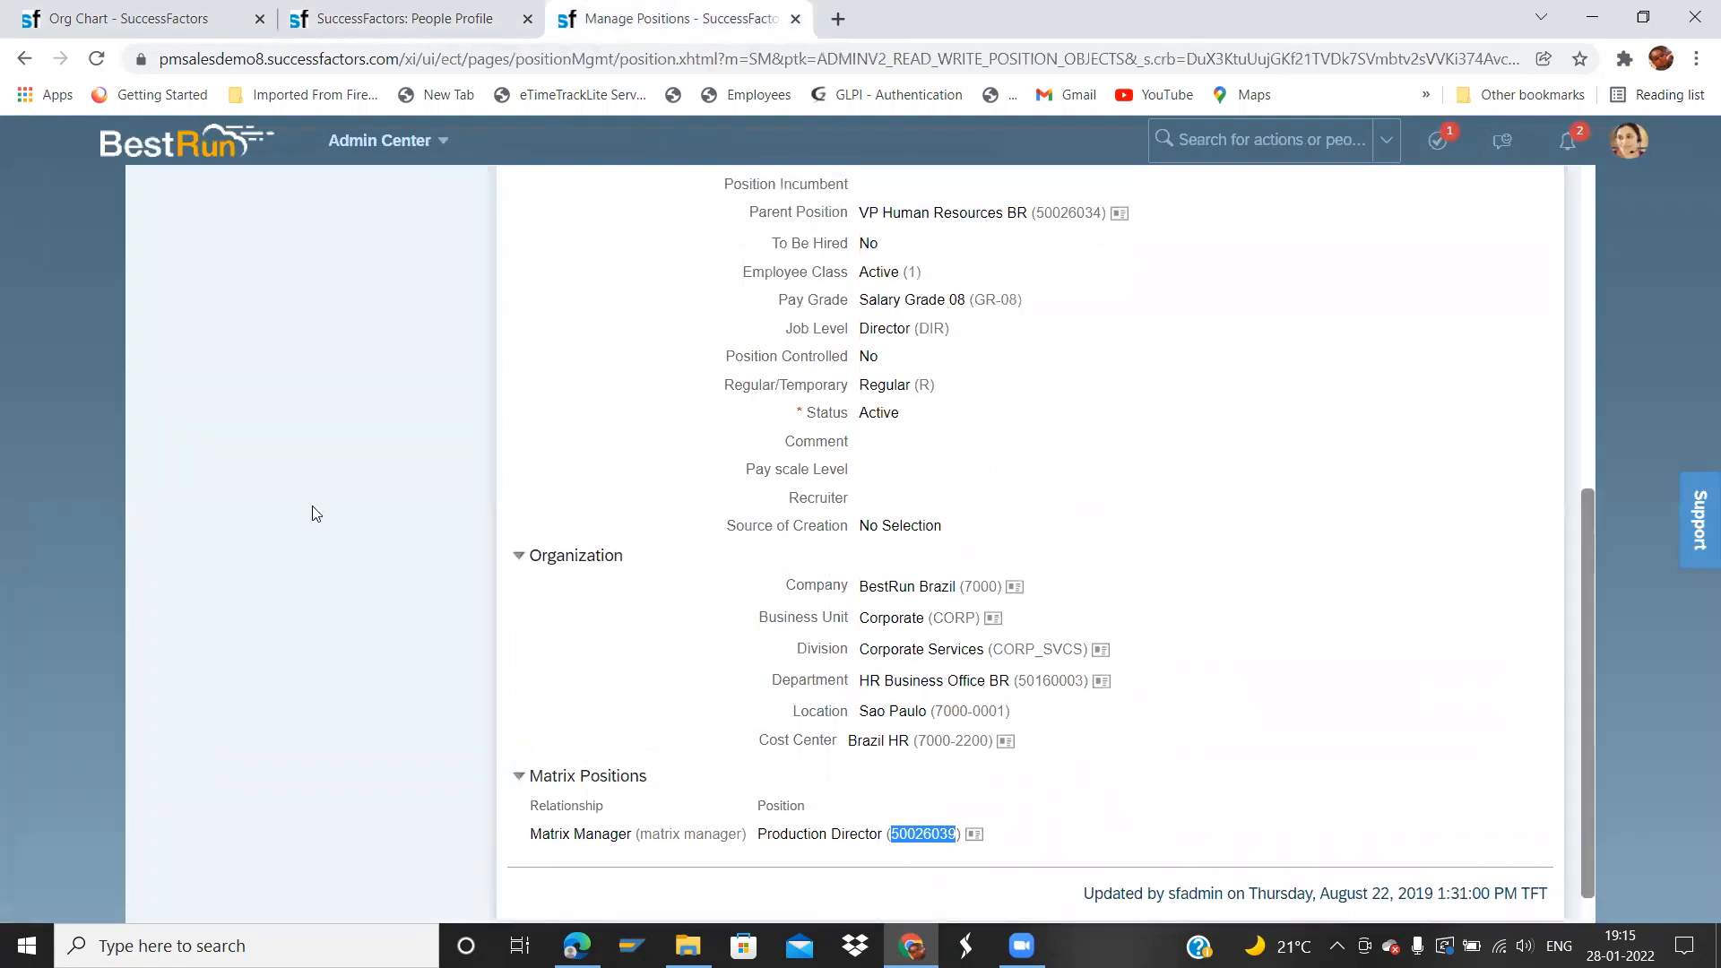
left_click(370, 21)
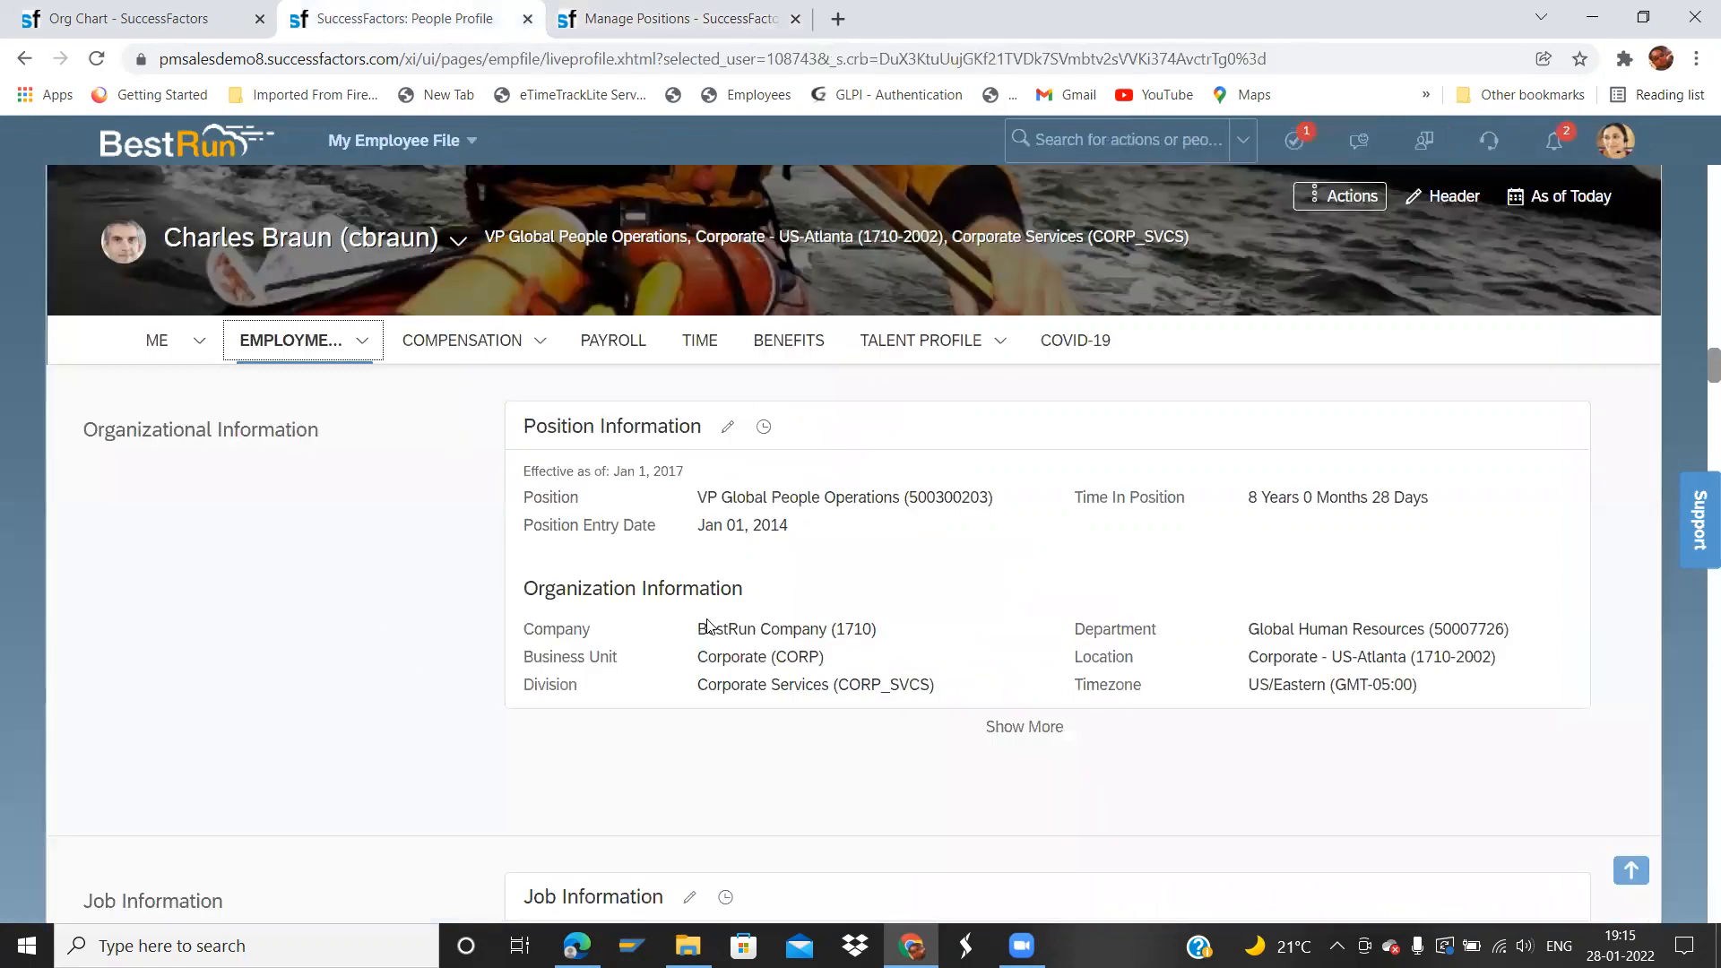
left_click(634, 11)
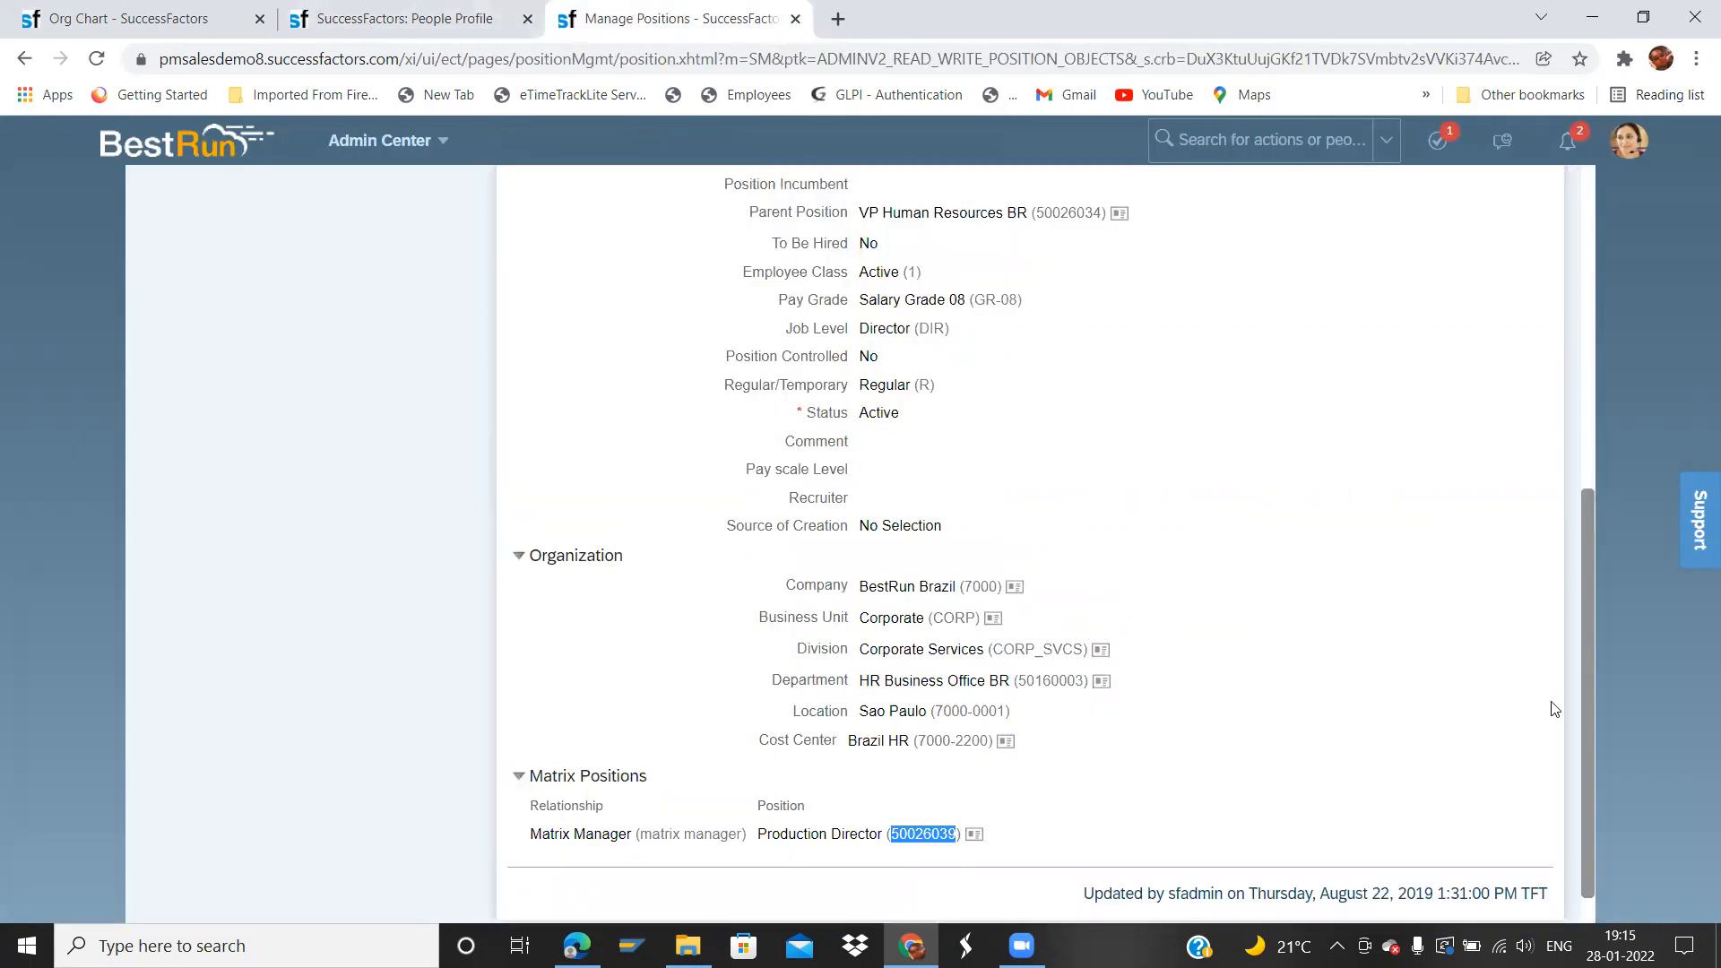
- Start a correction of the HR Business Office Director's 01/01/1991 record and add a second Matrix Manager relationship under Matrix Positions
left_click_drag(1585, 671, 1639, 335)
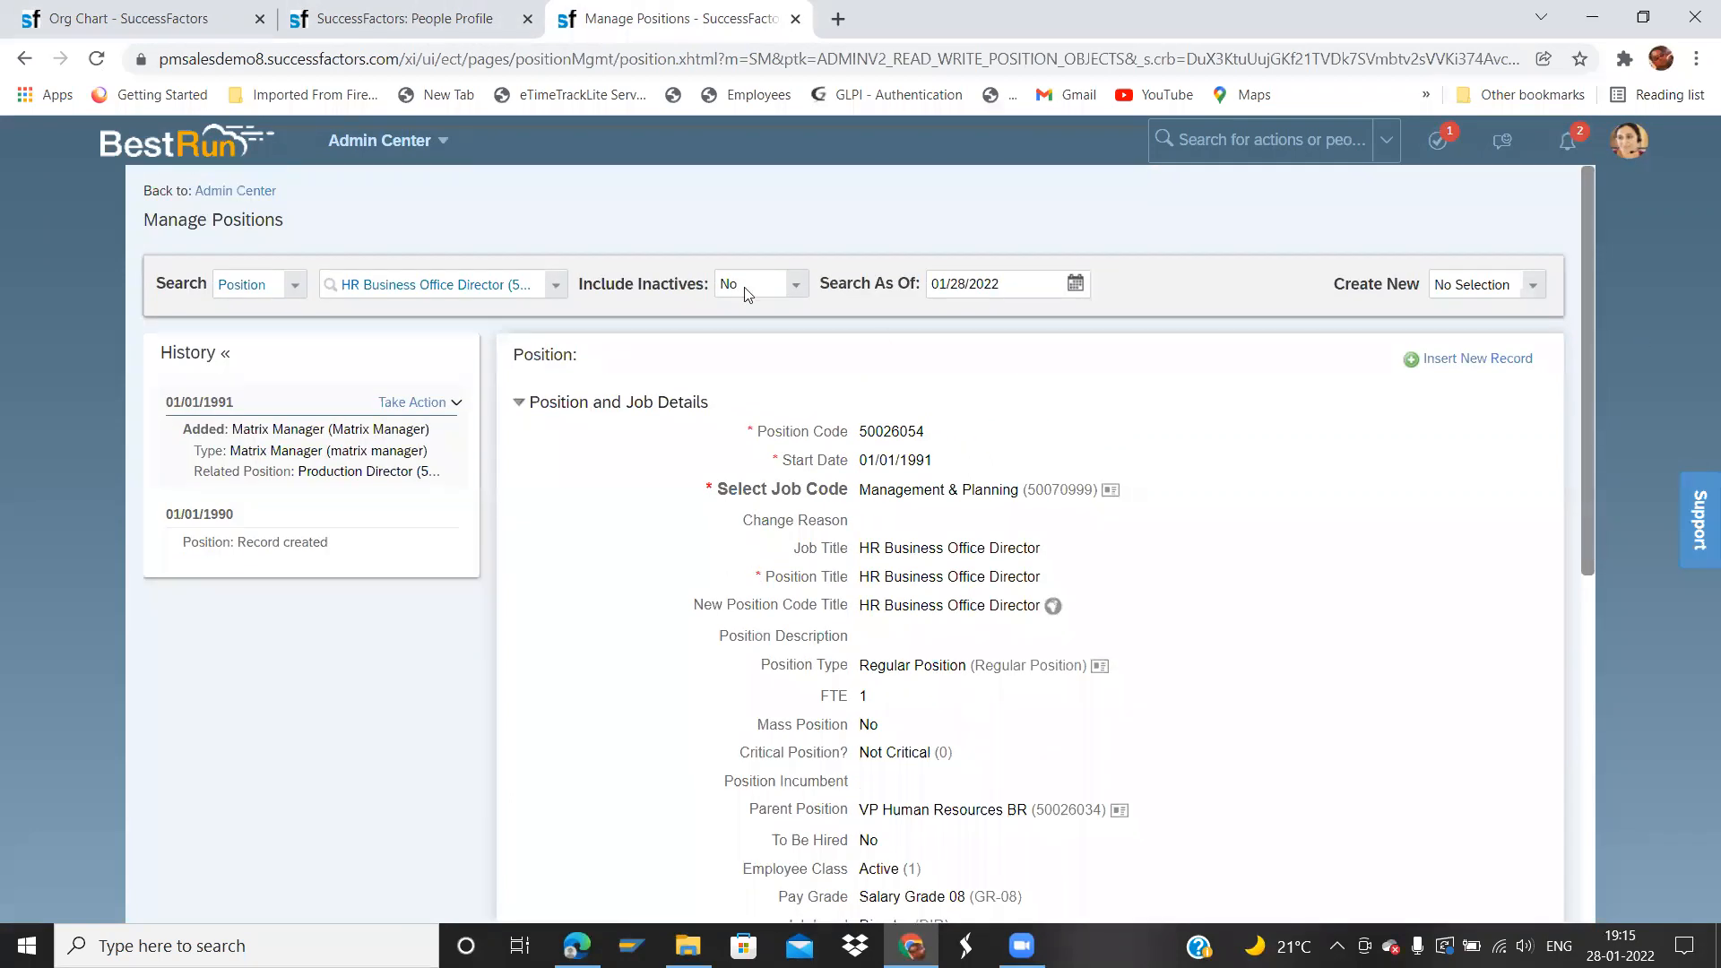
left_click(439, 405)
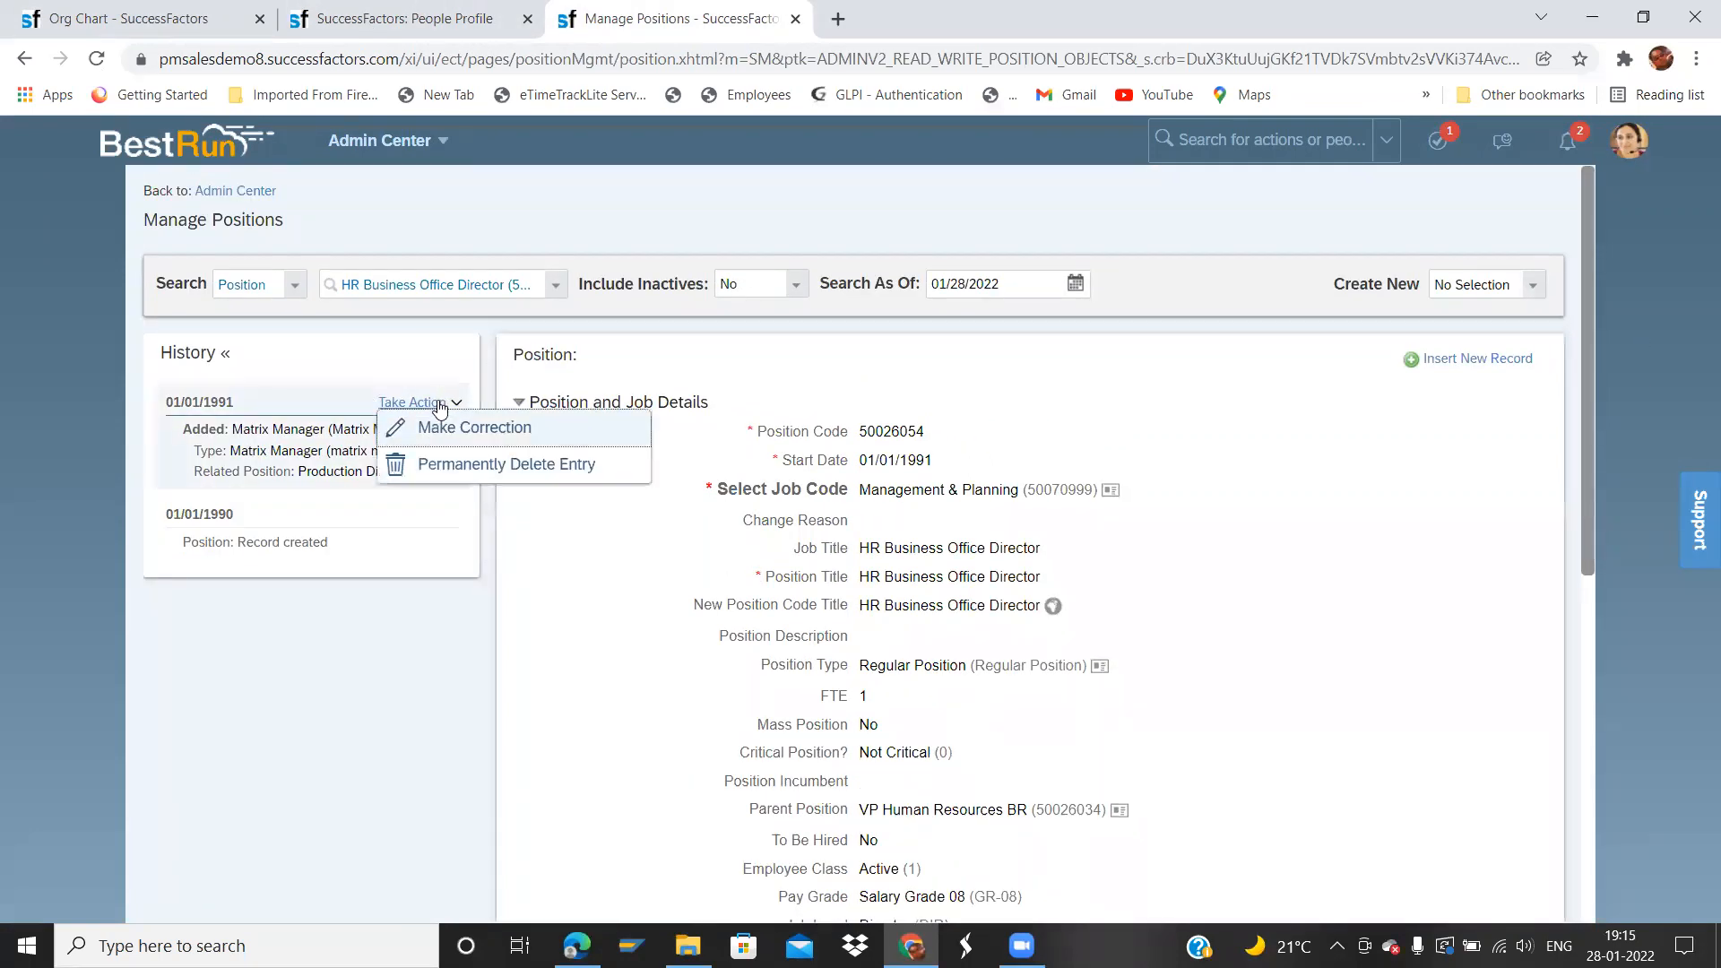
left_click(466, 423)
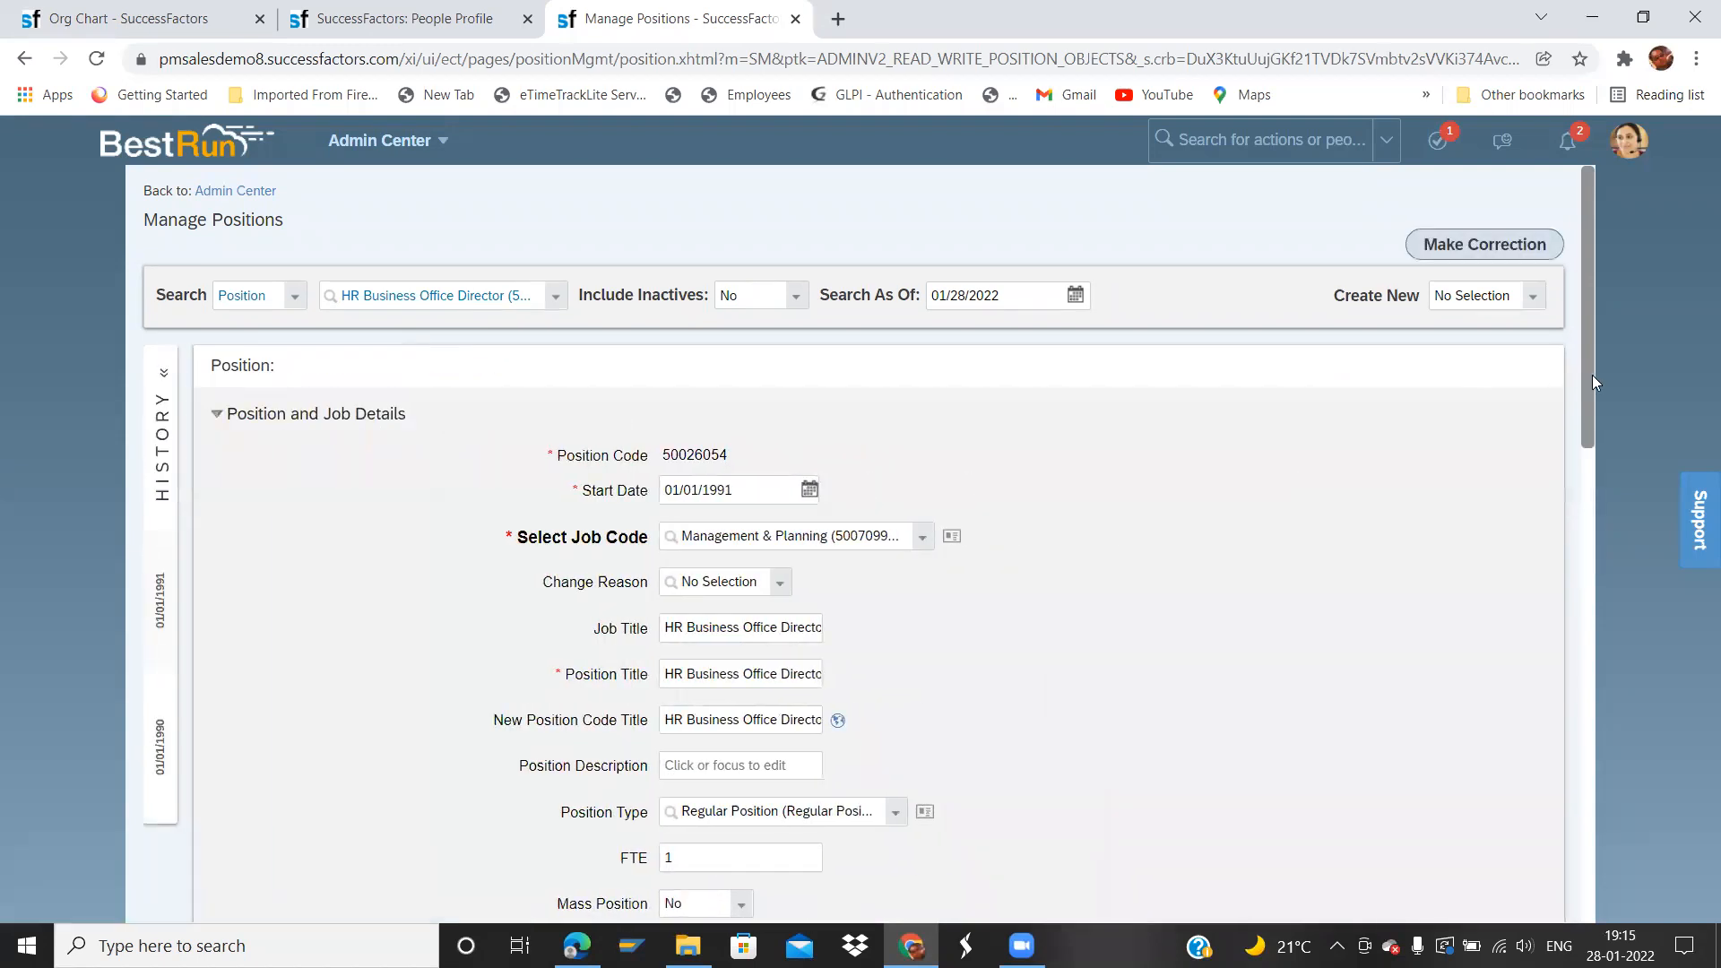
scroll(1678, 778, "down", 10)
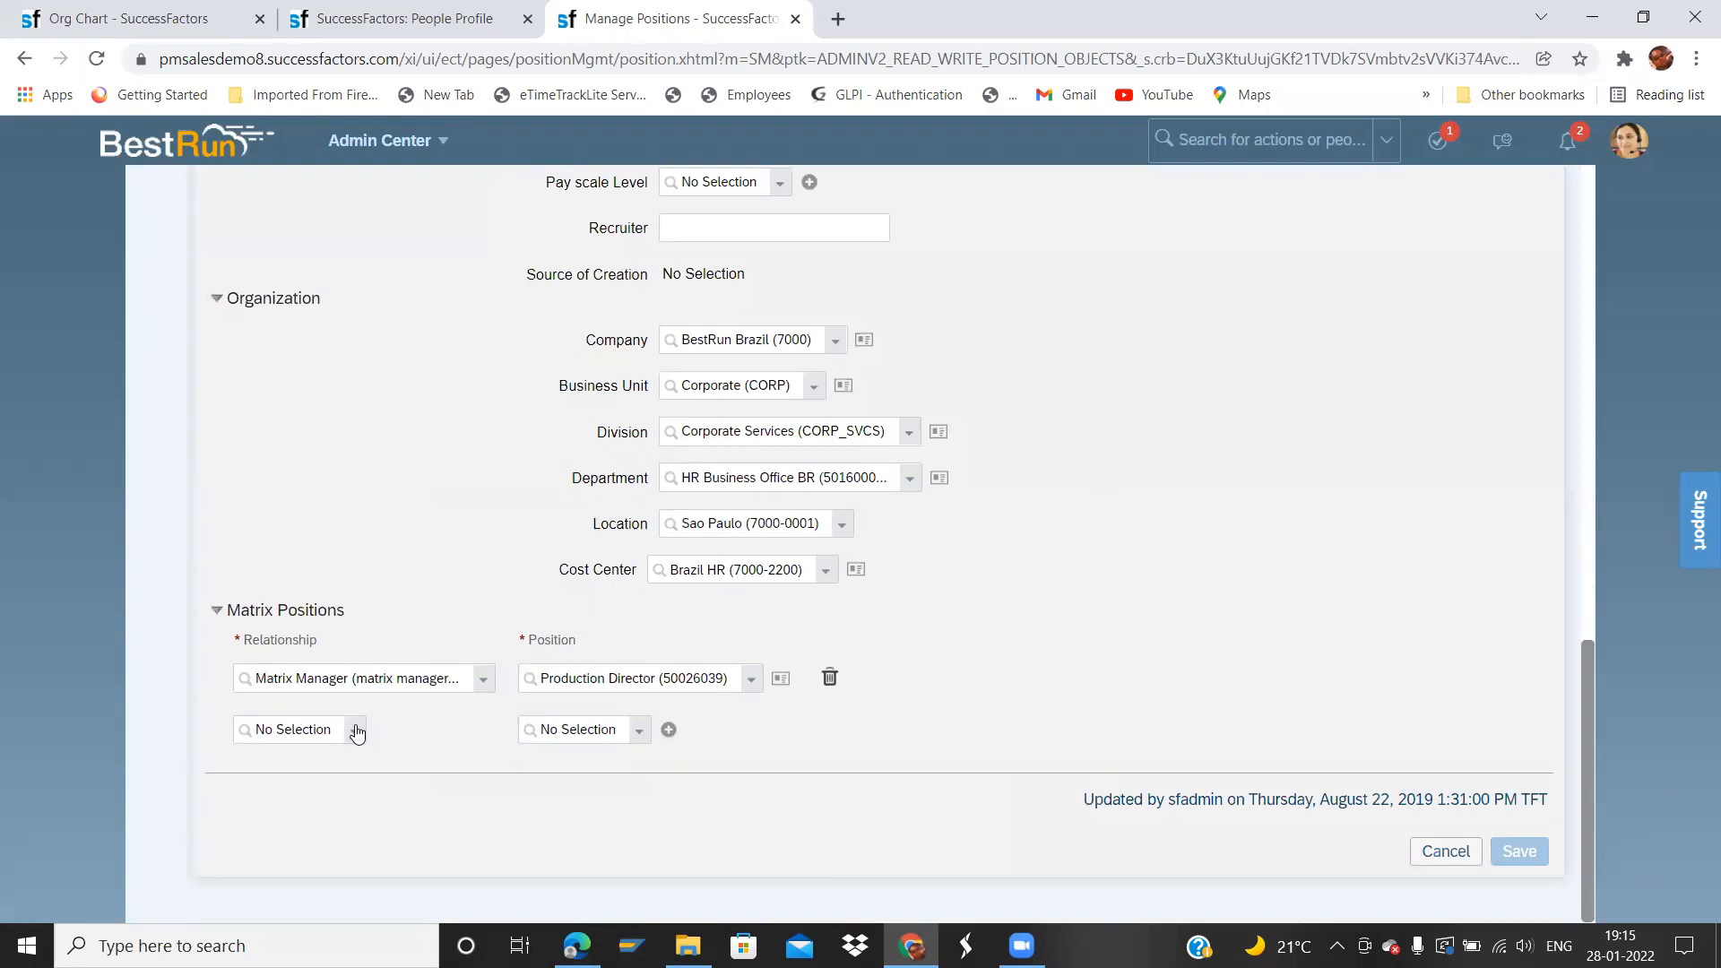
left_click(355, 731)
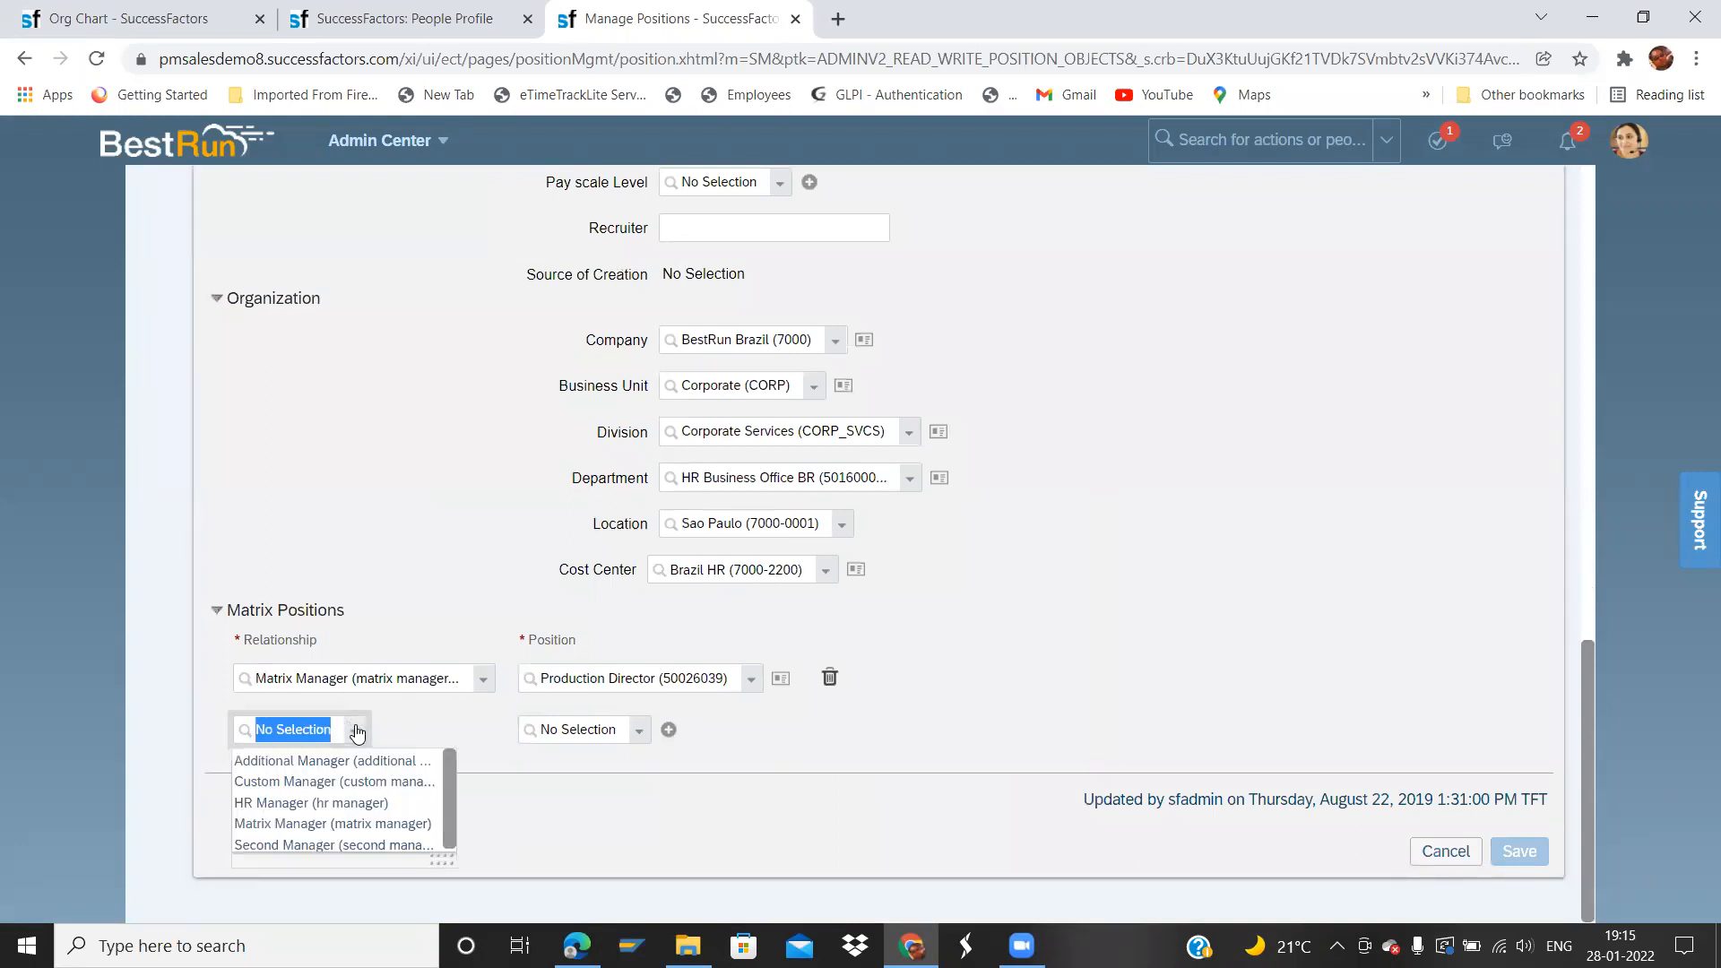
left_click(341, 824)
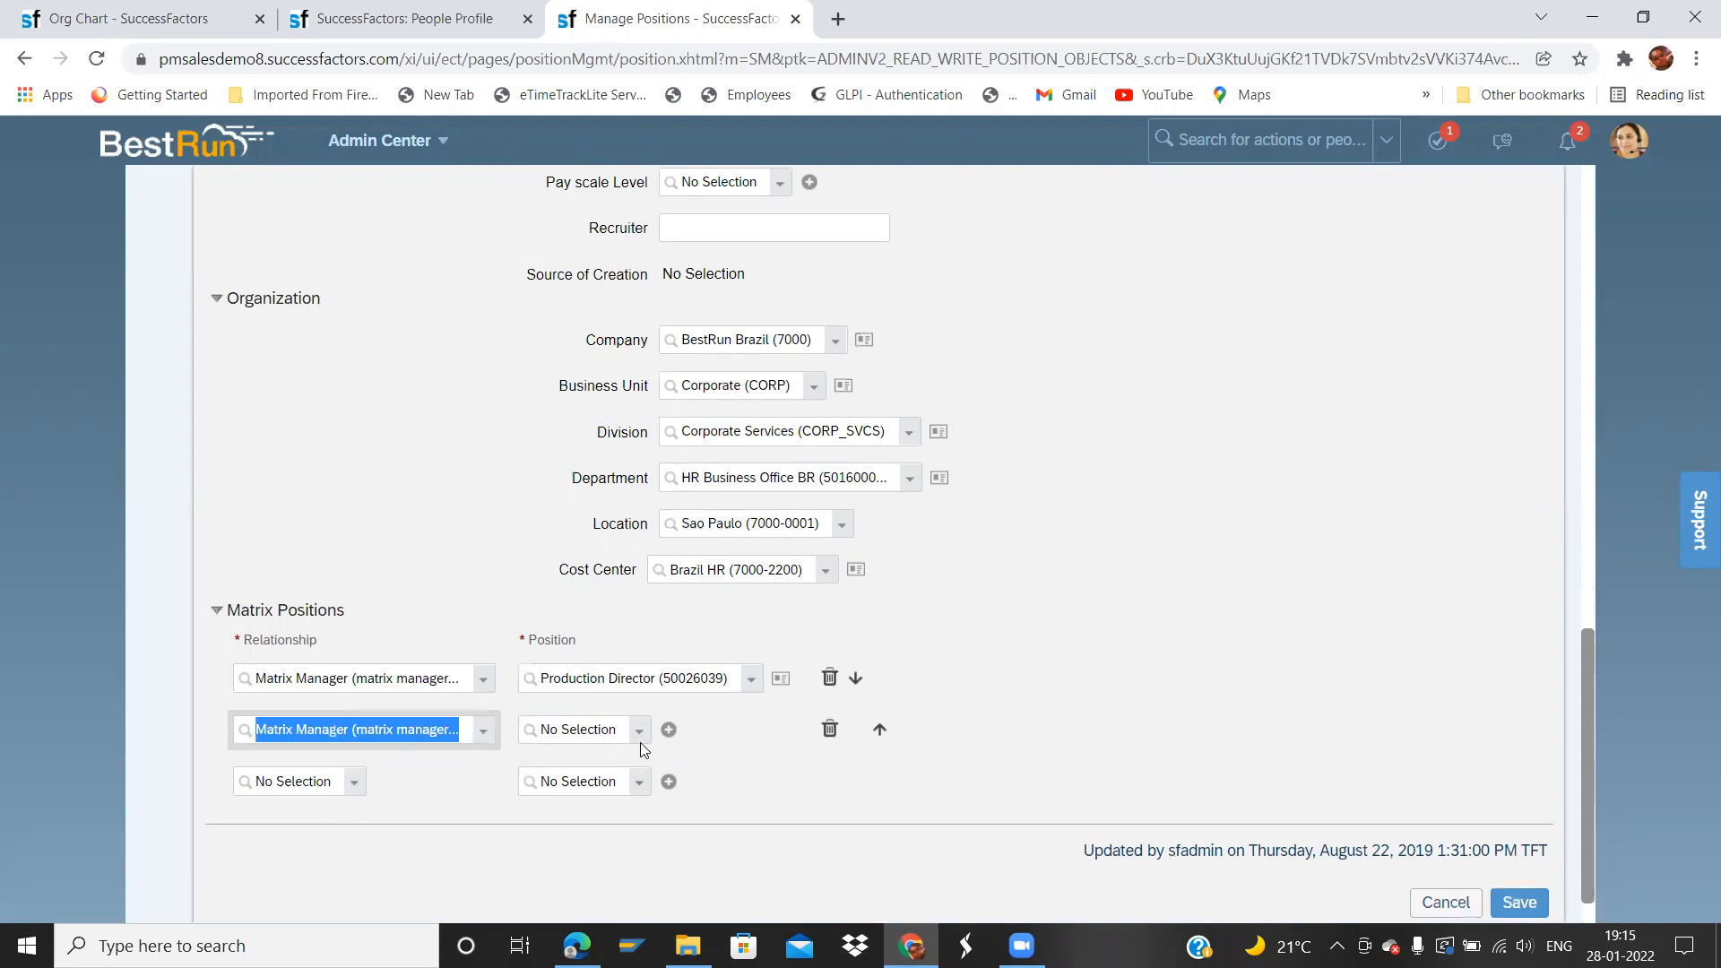
- Copy the VP Global People Operations position code 500300203 from the Position Information in the People Profile
left_click(357, 30)
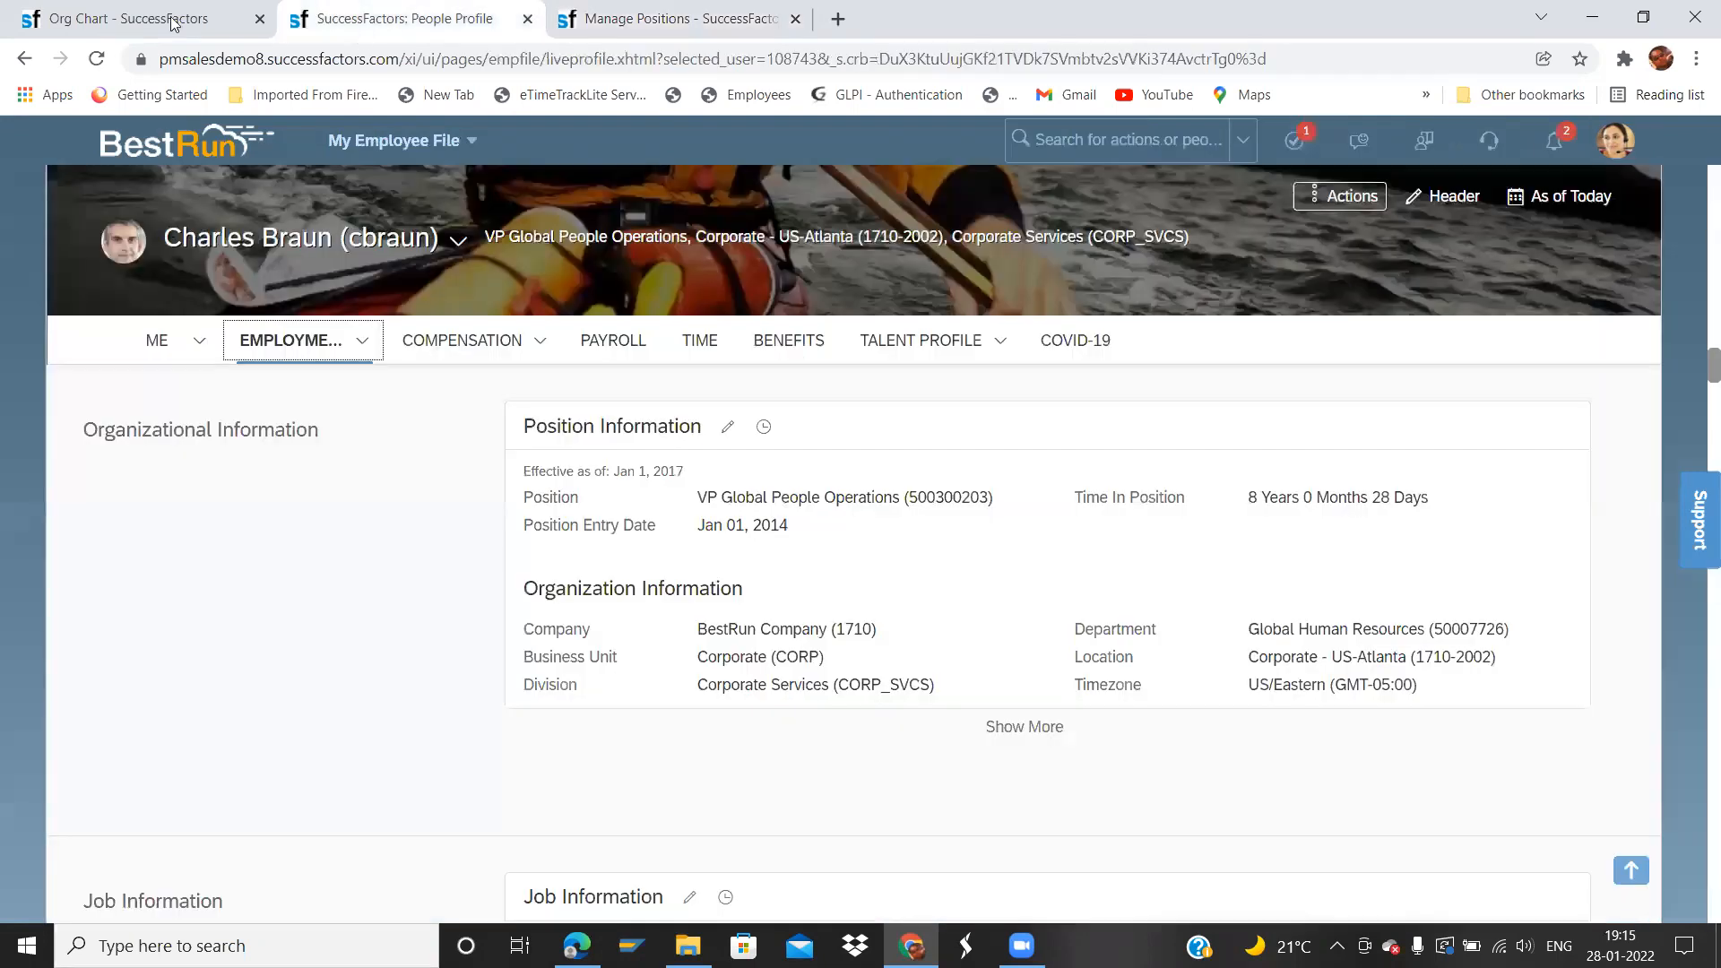
left_click(173, 23)
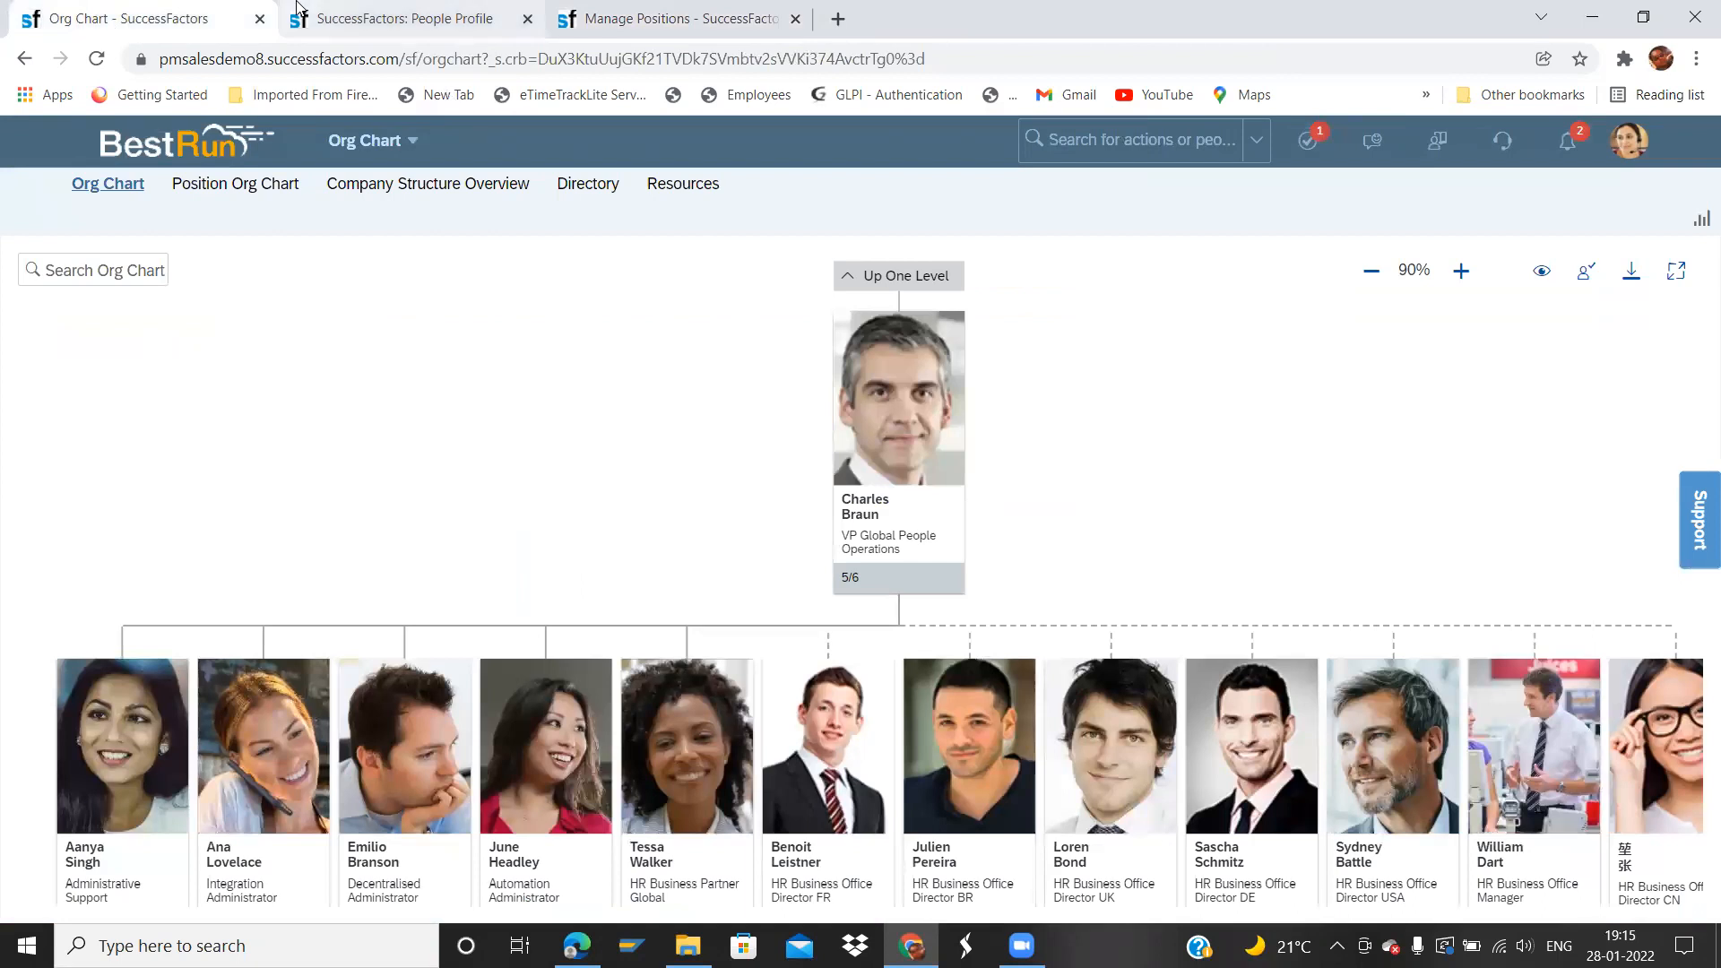
left_click(345, 20)
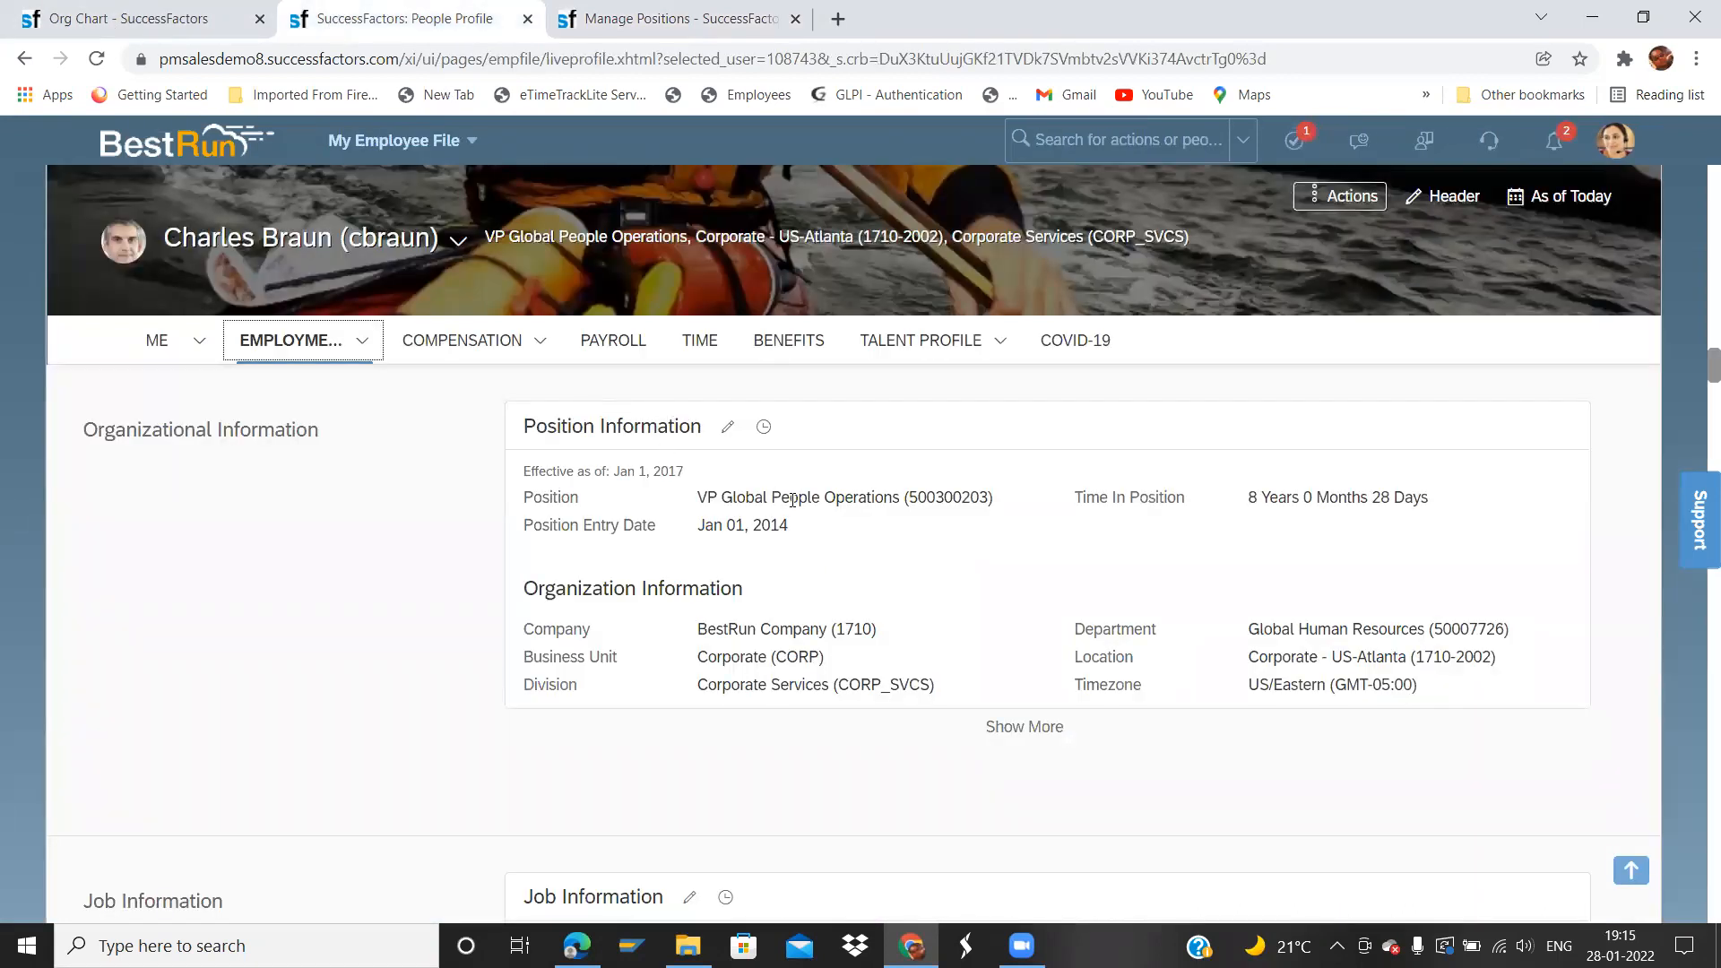
left_click_drag(914, 496, 991, 515)
key("ctrl+c")
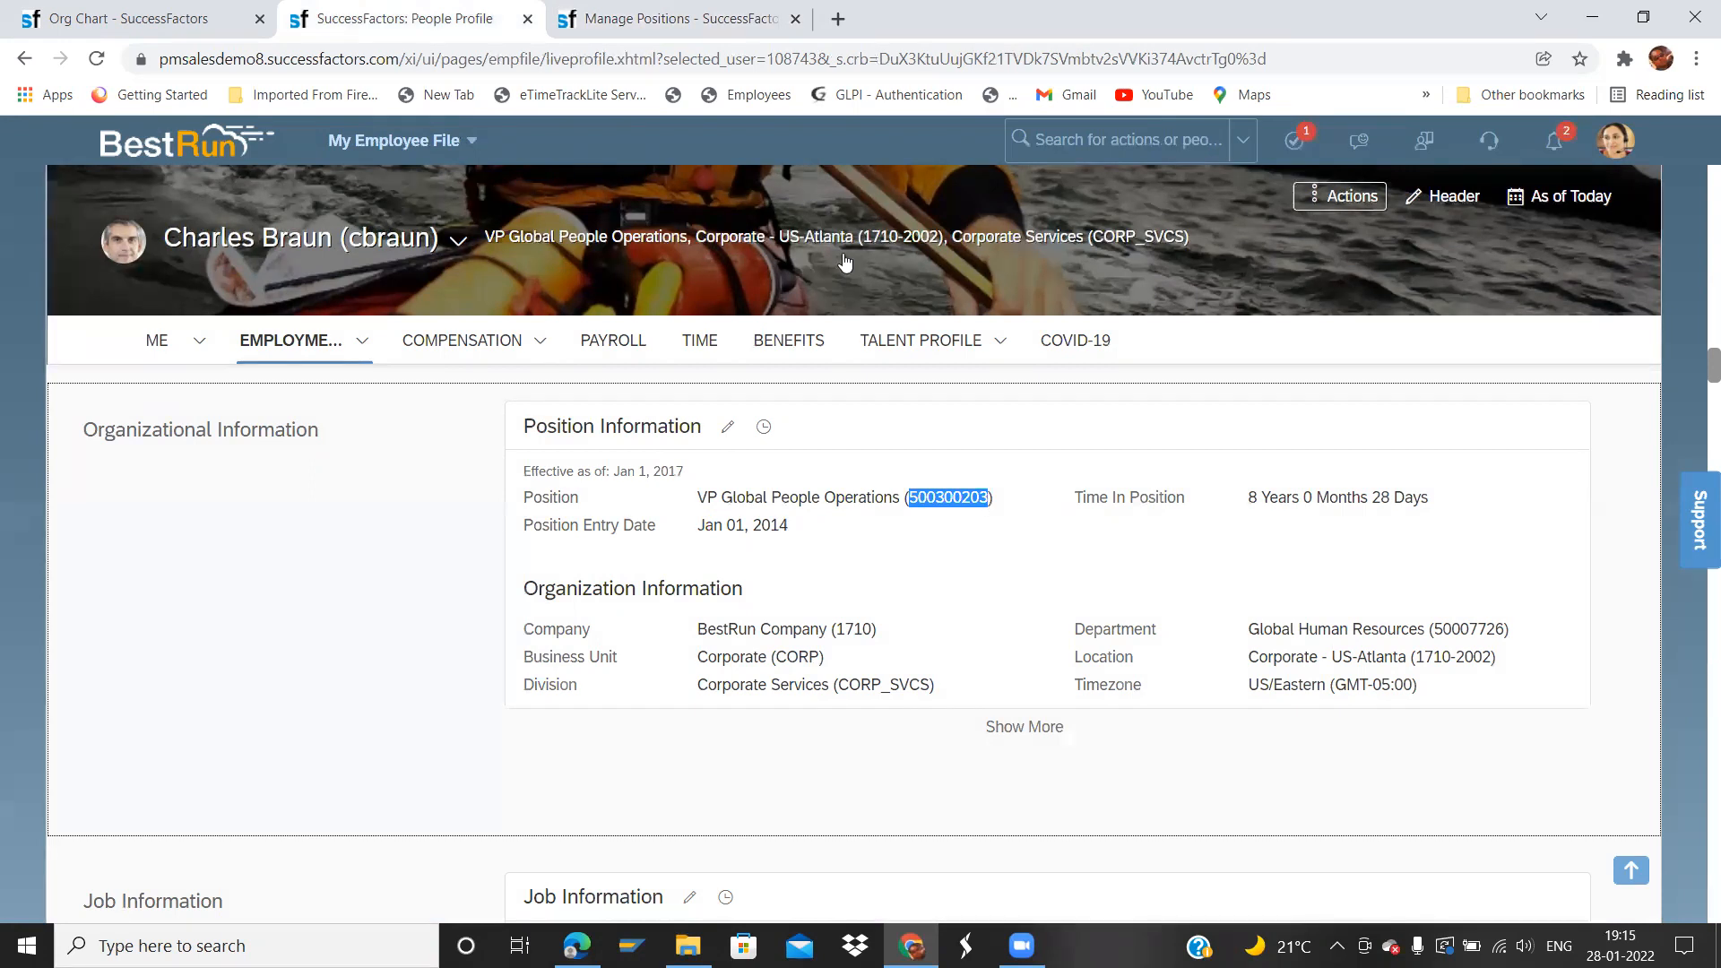
- Assign VP Global People Operations (500300203) to the new Matrix Manager row in the position record and try to save it
left_click(690, 19)
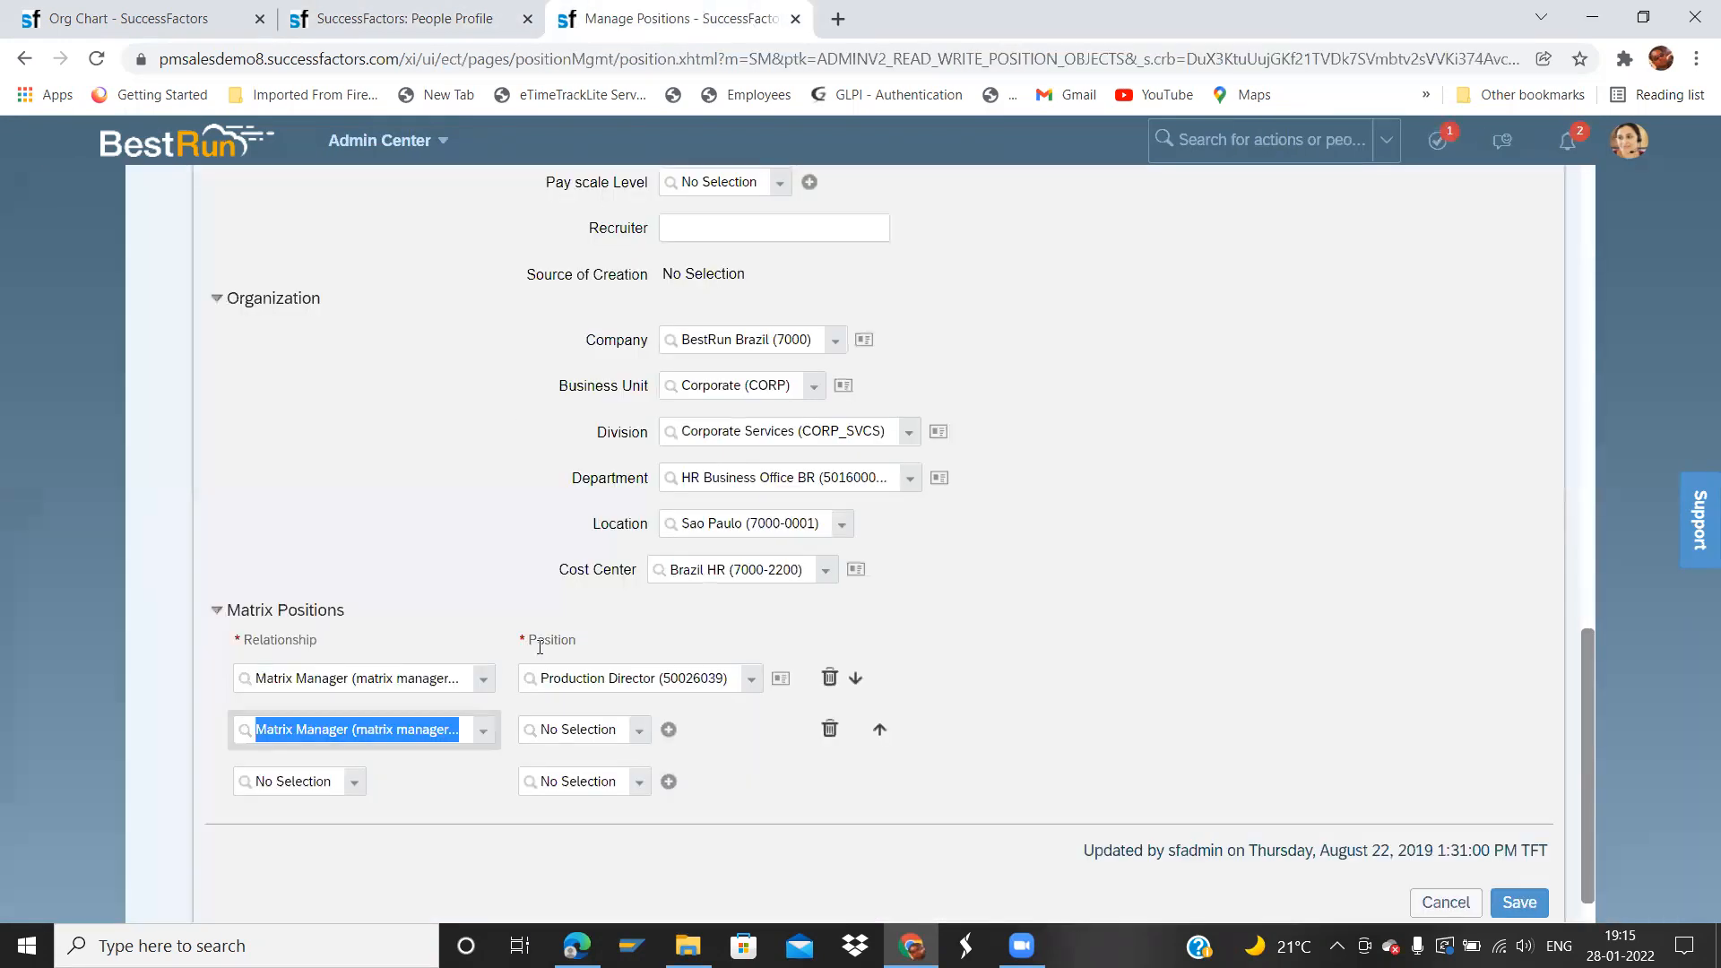
left_click(642, 736)
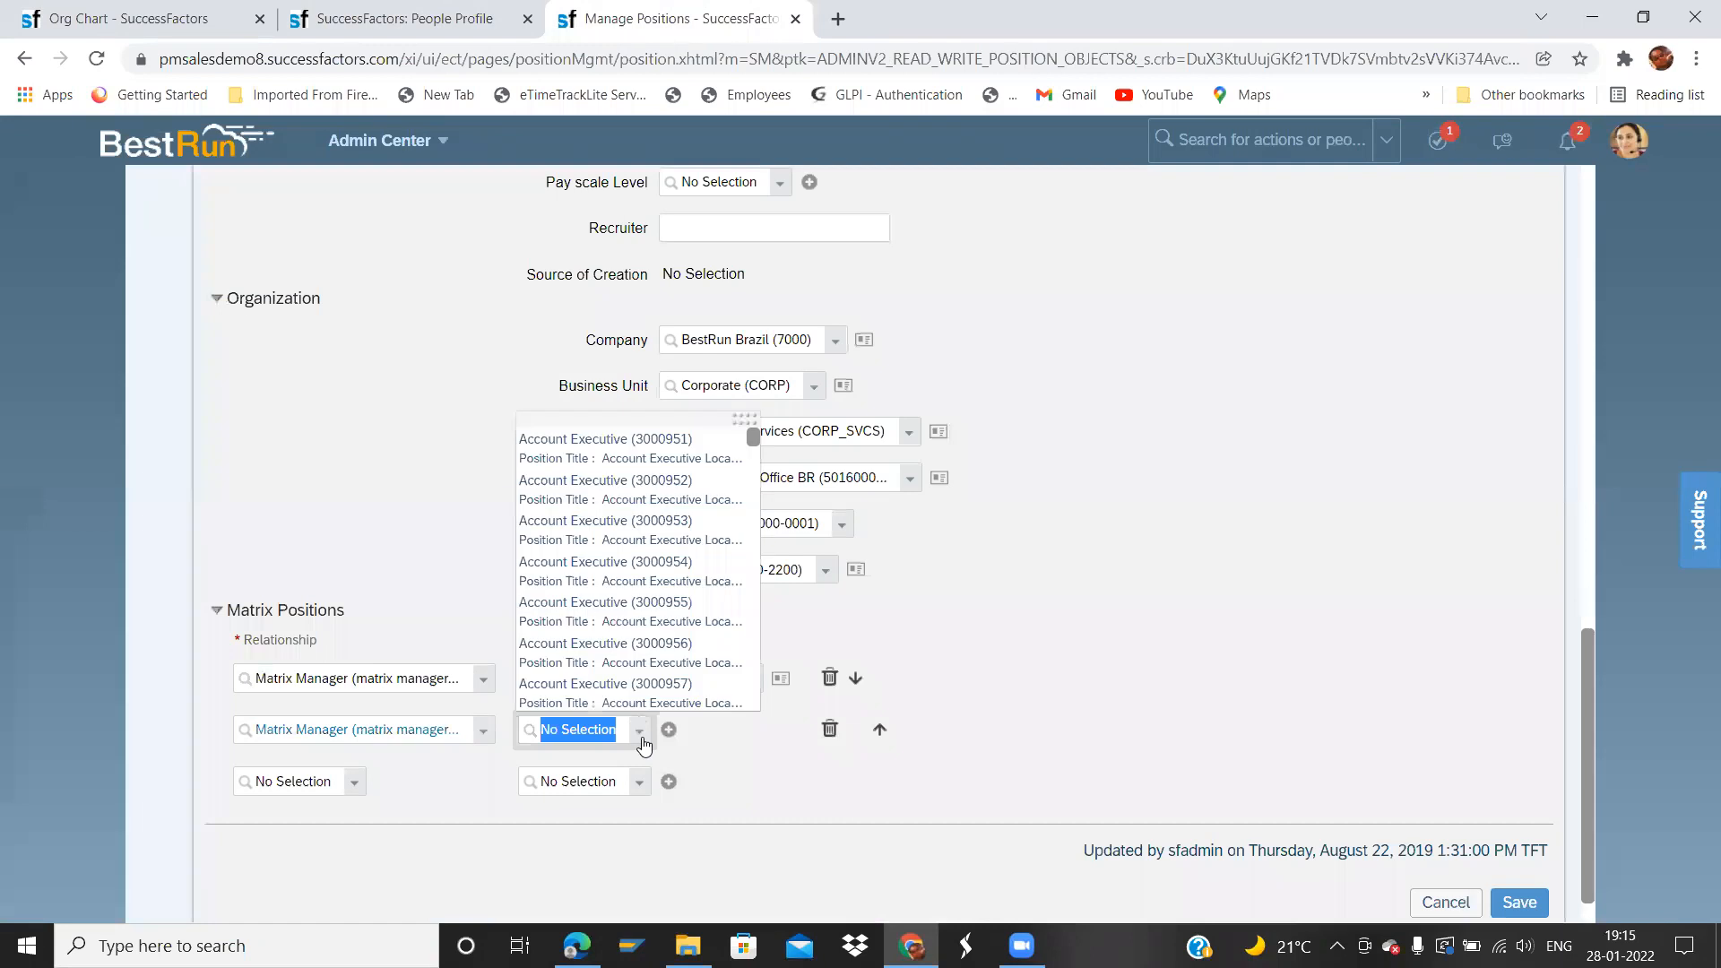
key("ctrl+v")
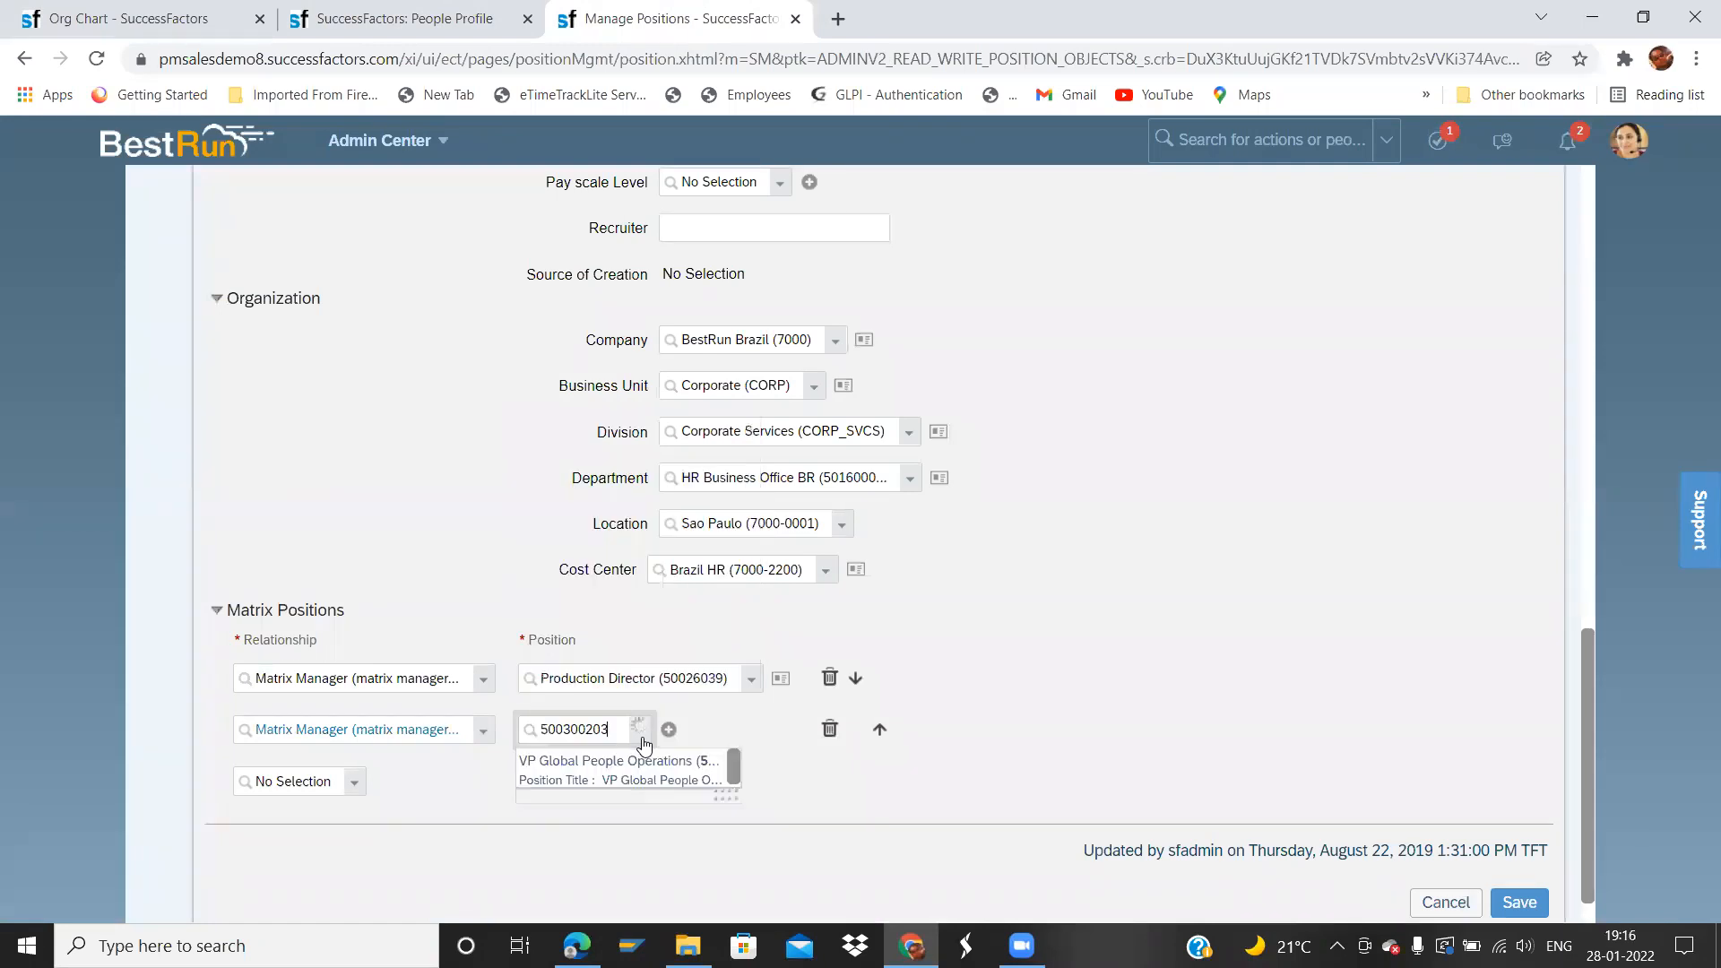
left_click(605, 771)
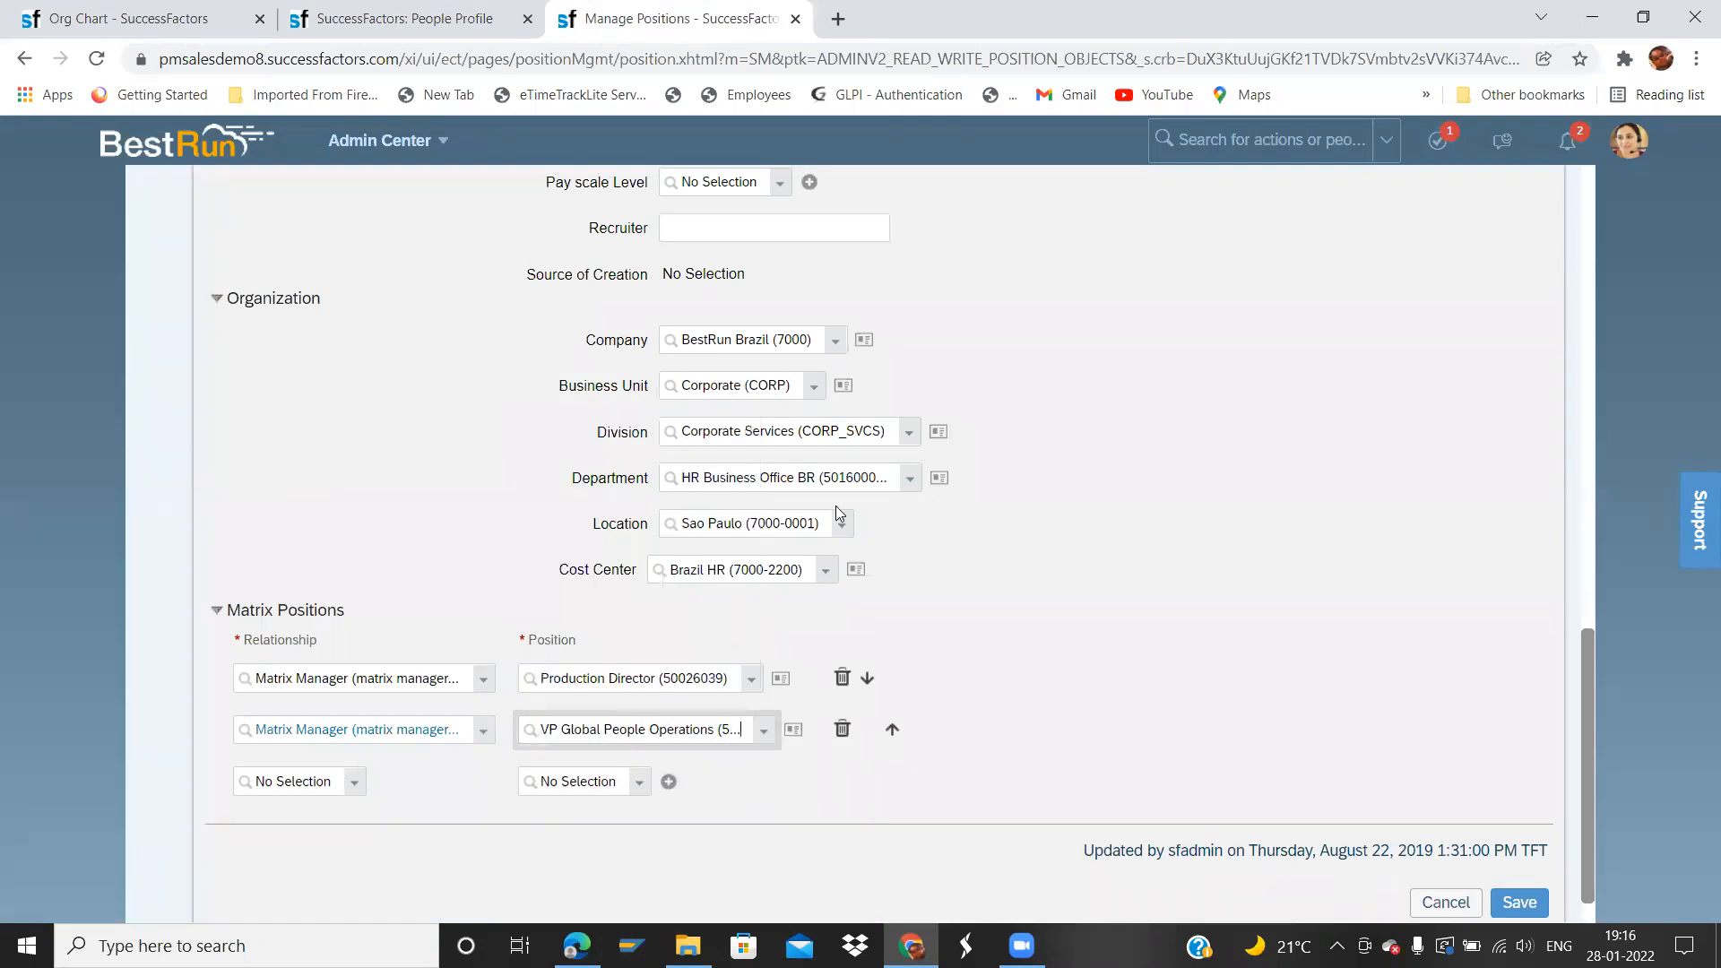
left_click(1519, 904)
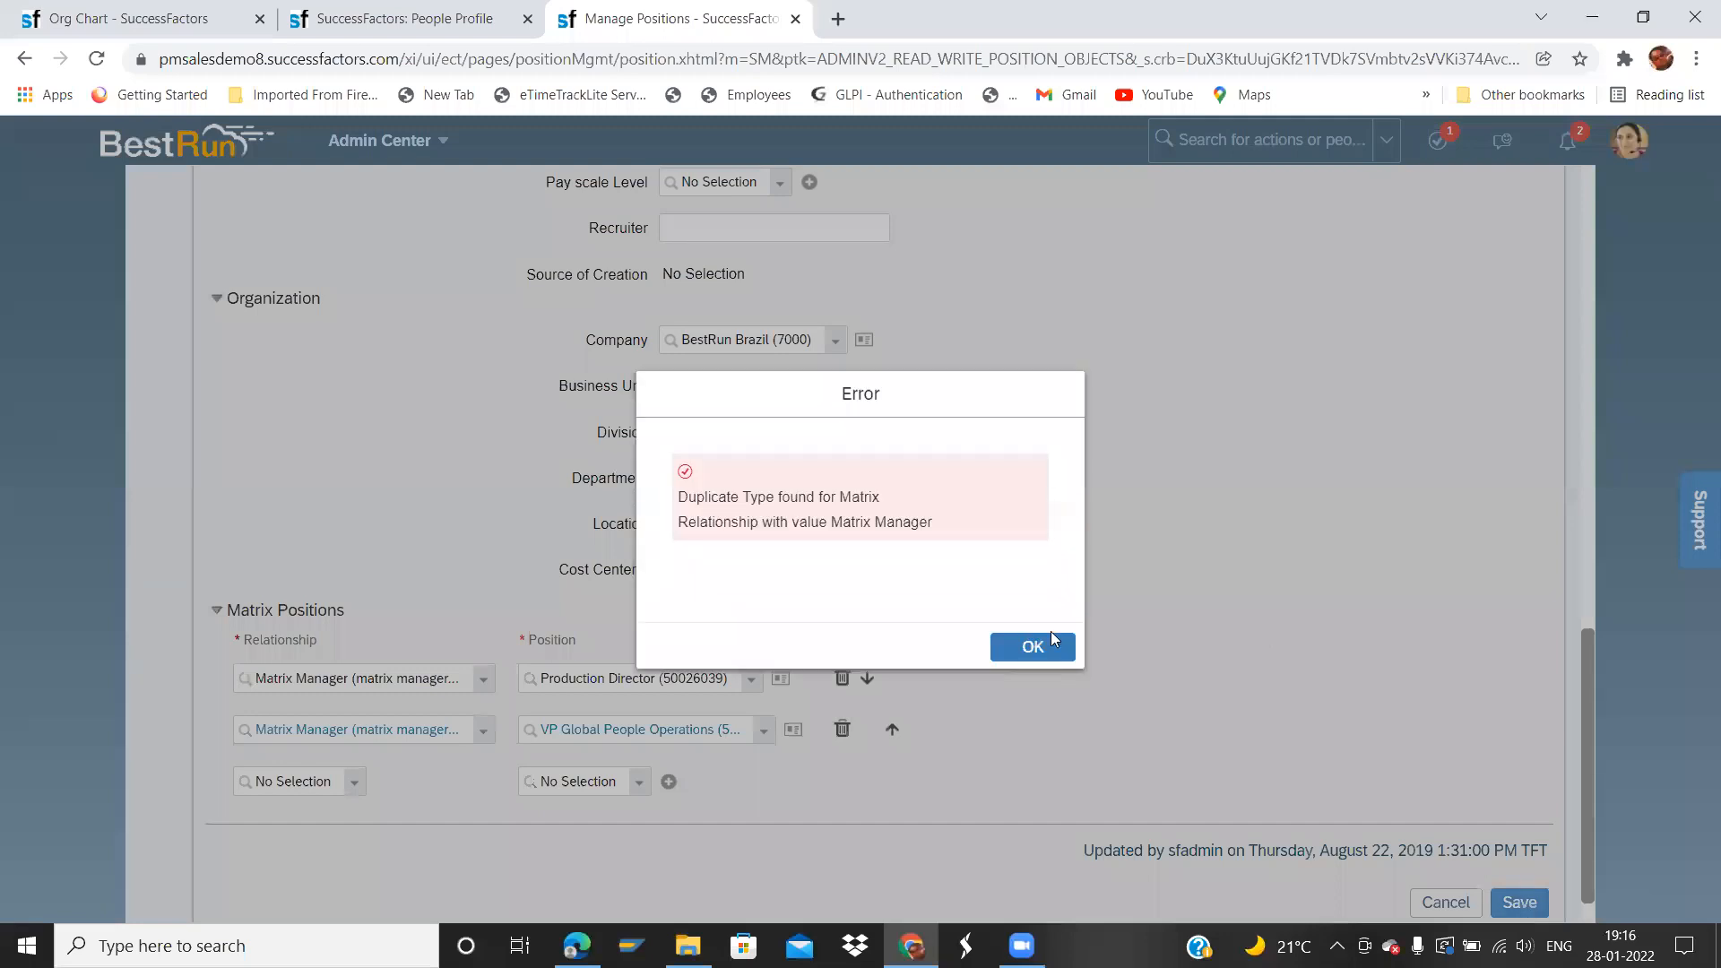
left_click(1038, 654)
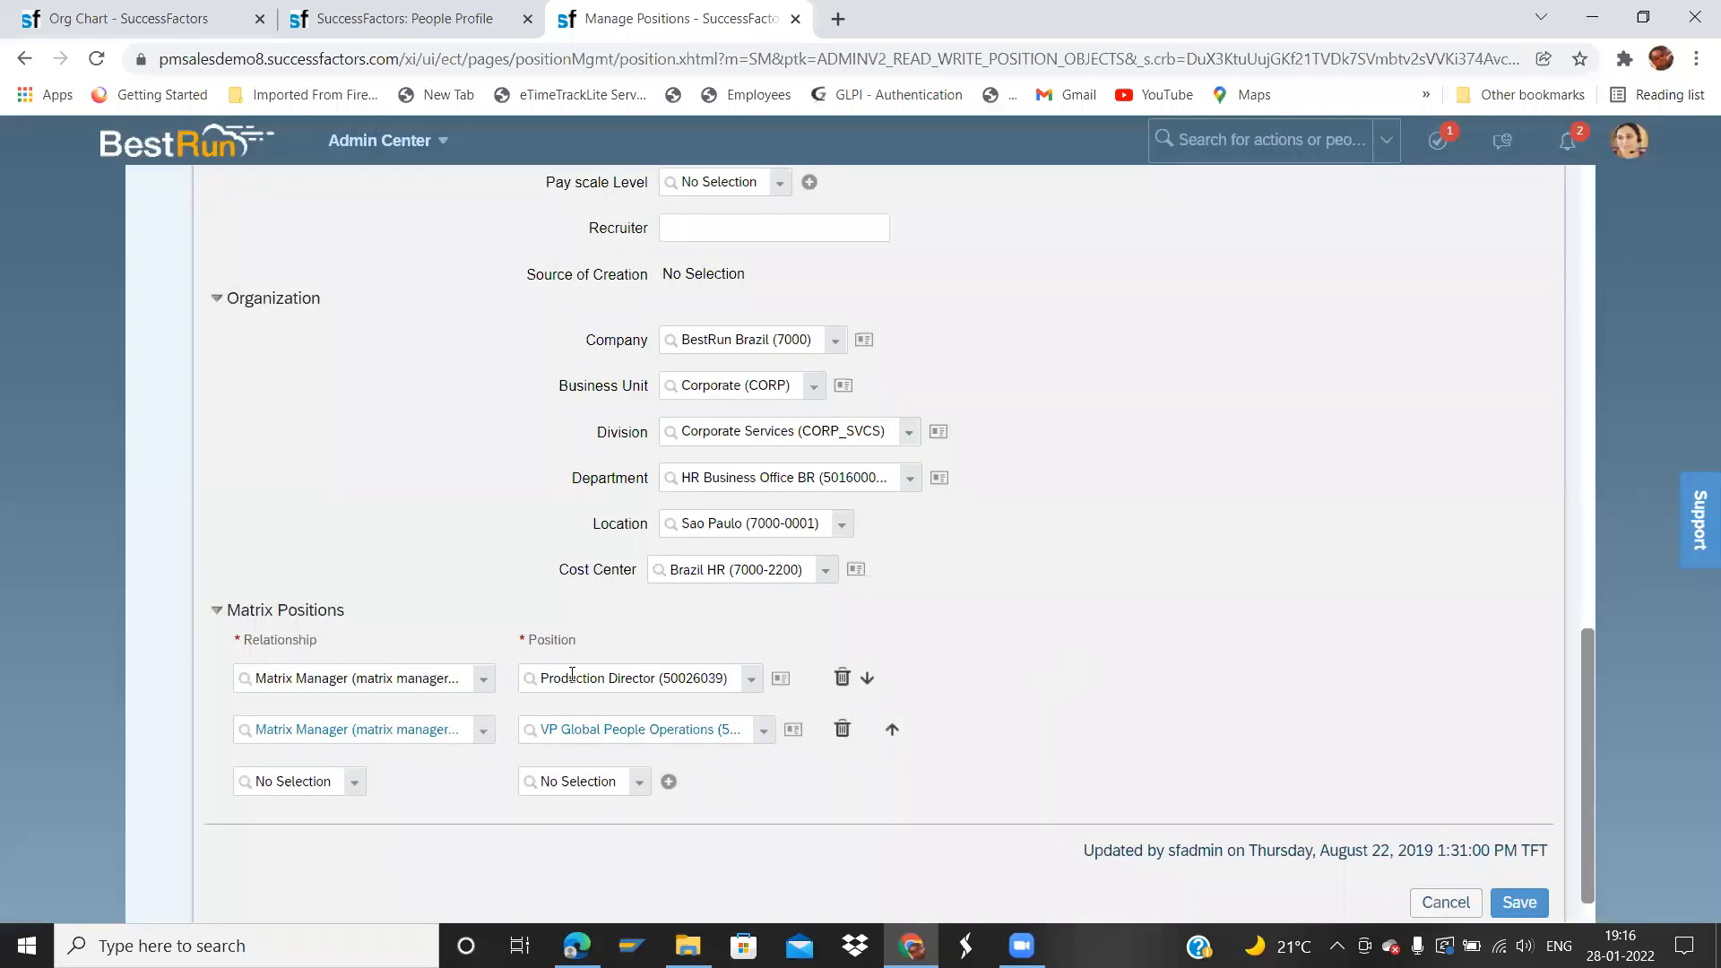
- Delete the Production Director (50026039) row from Matrix Positions and save the corrected position record
scroll(490, 723, "down", 1)
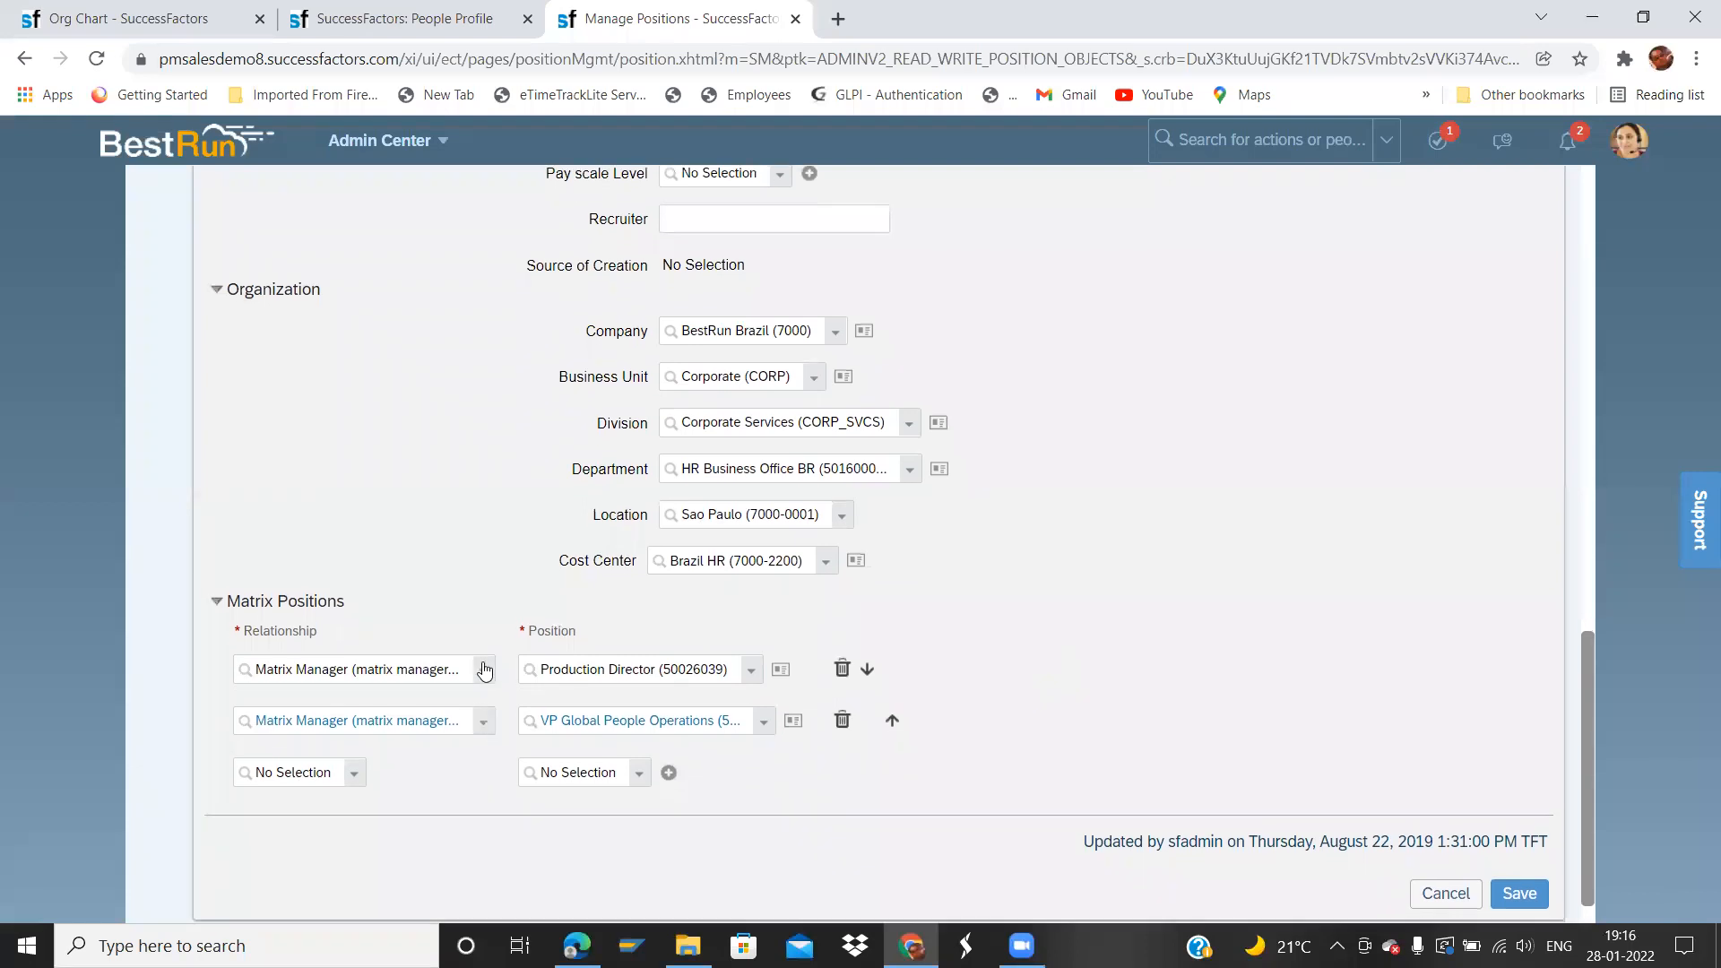
left_click(842, 669)
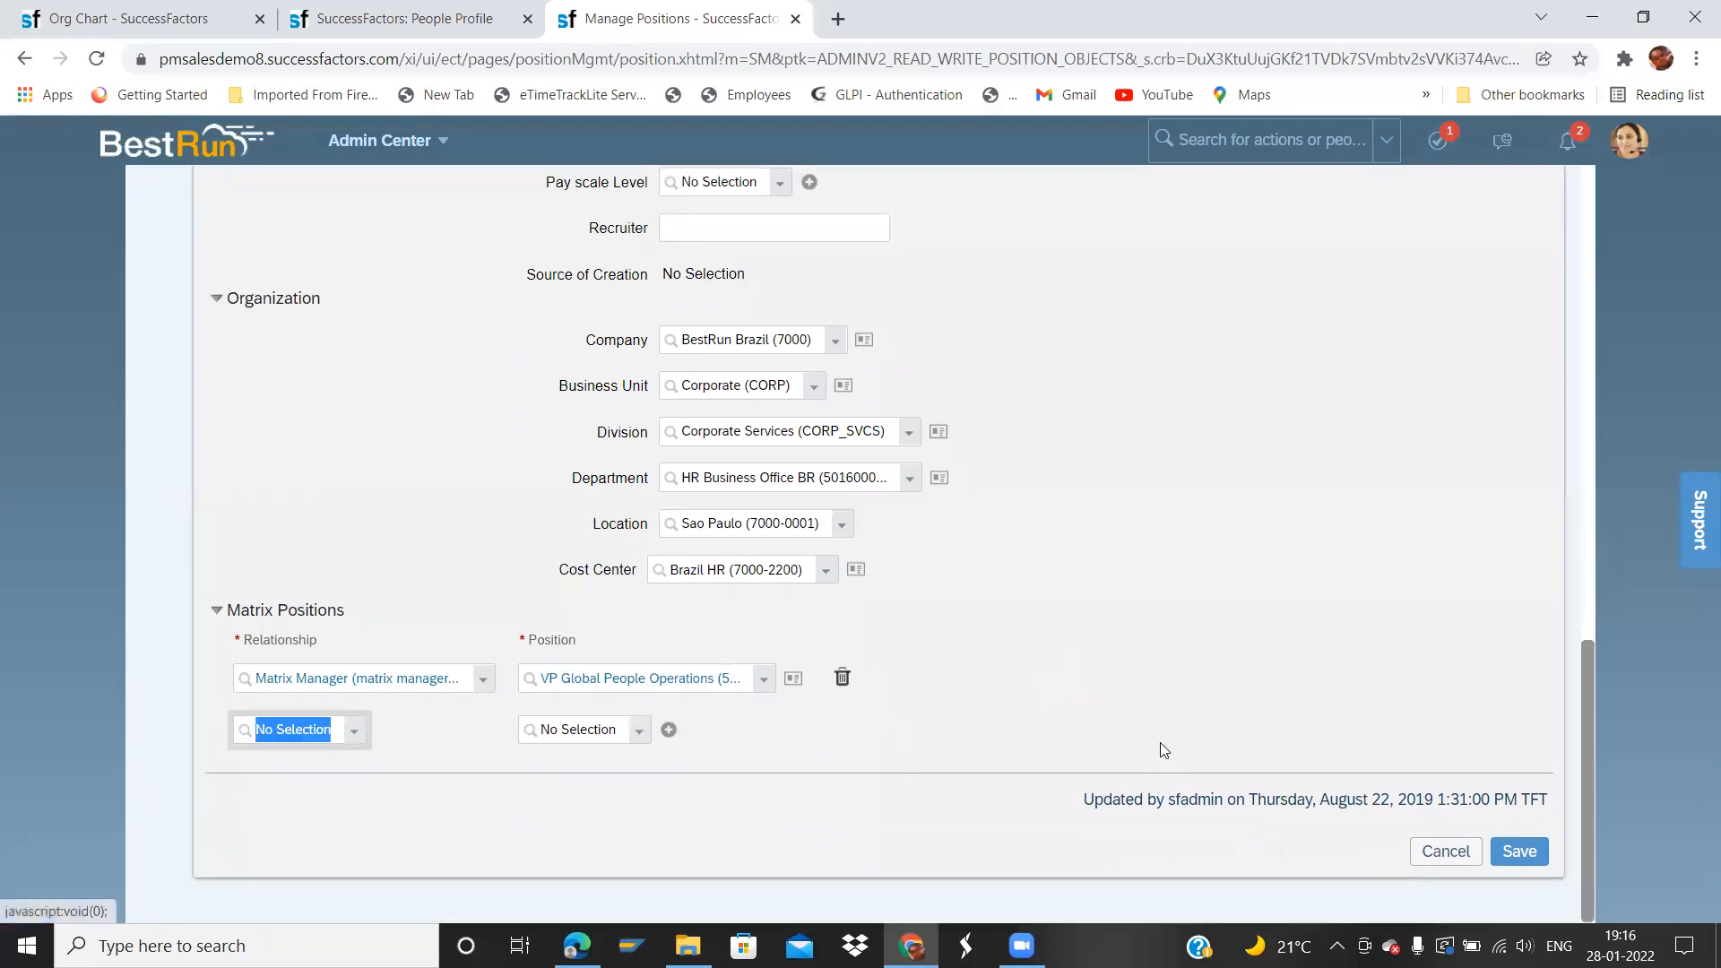
left_click(1524, 851)
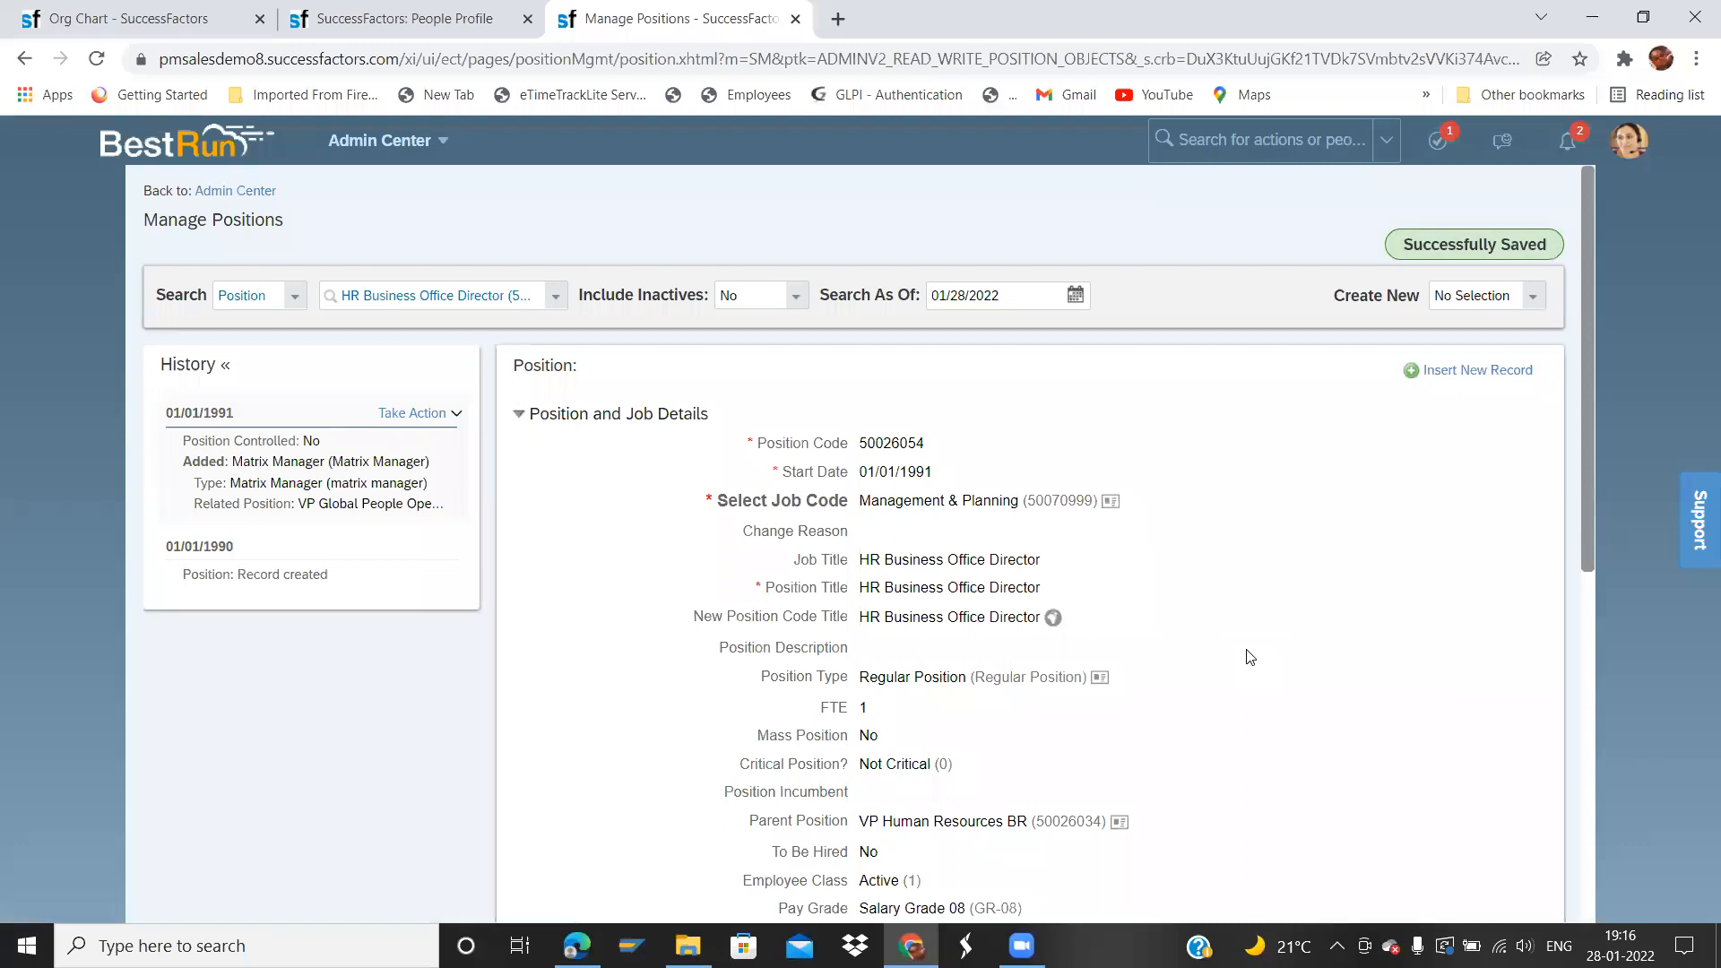
- Reload the Org Chart page and look up VP Global People Operations by code 500300203 in the Position Org Chart
left_click(485, 18)
left_click(183, 17)
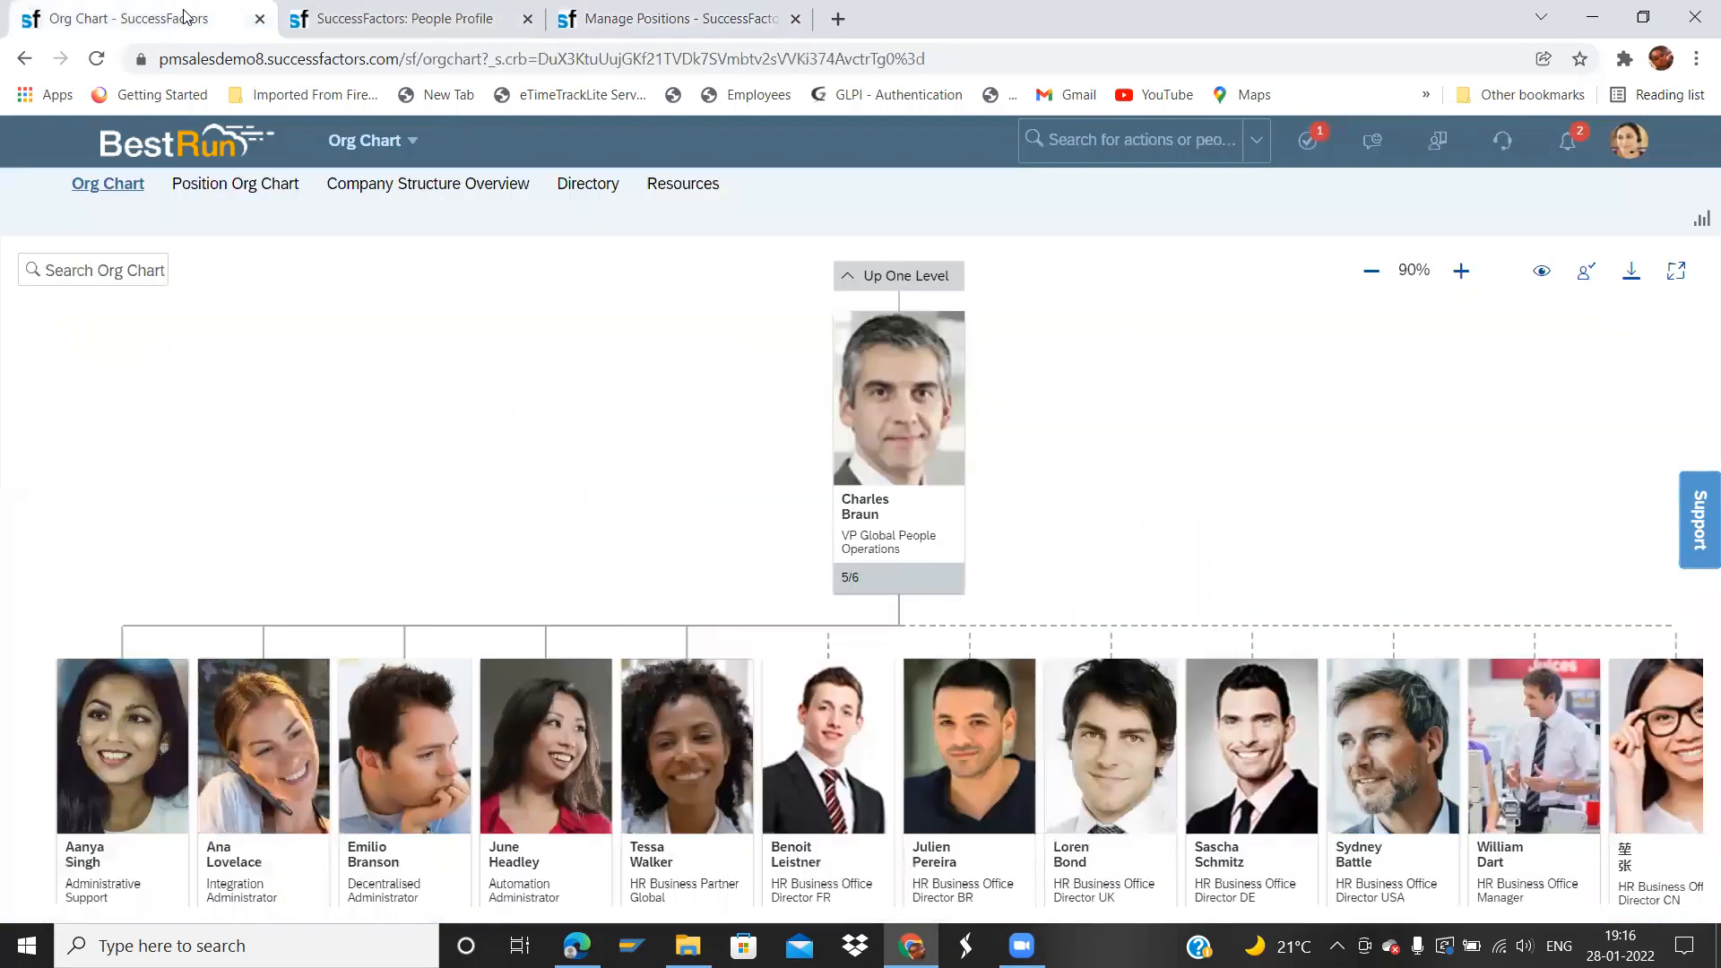
left_click(276, 61)
key("Return")
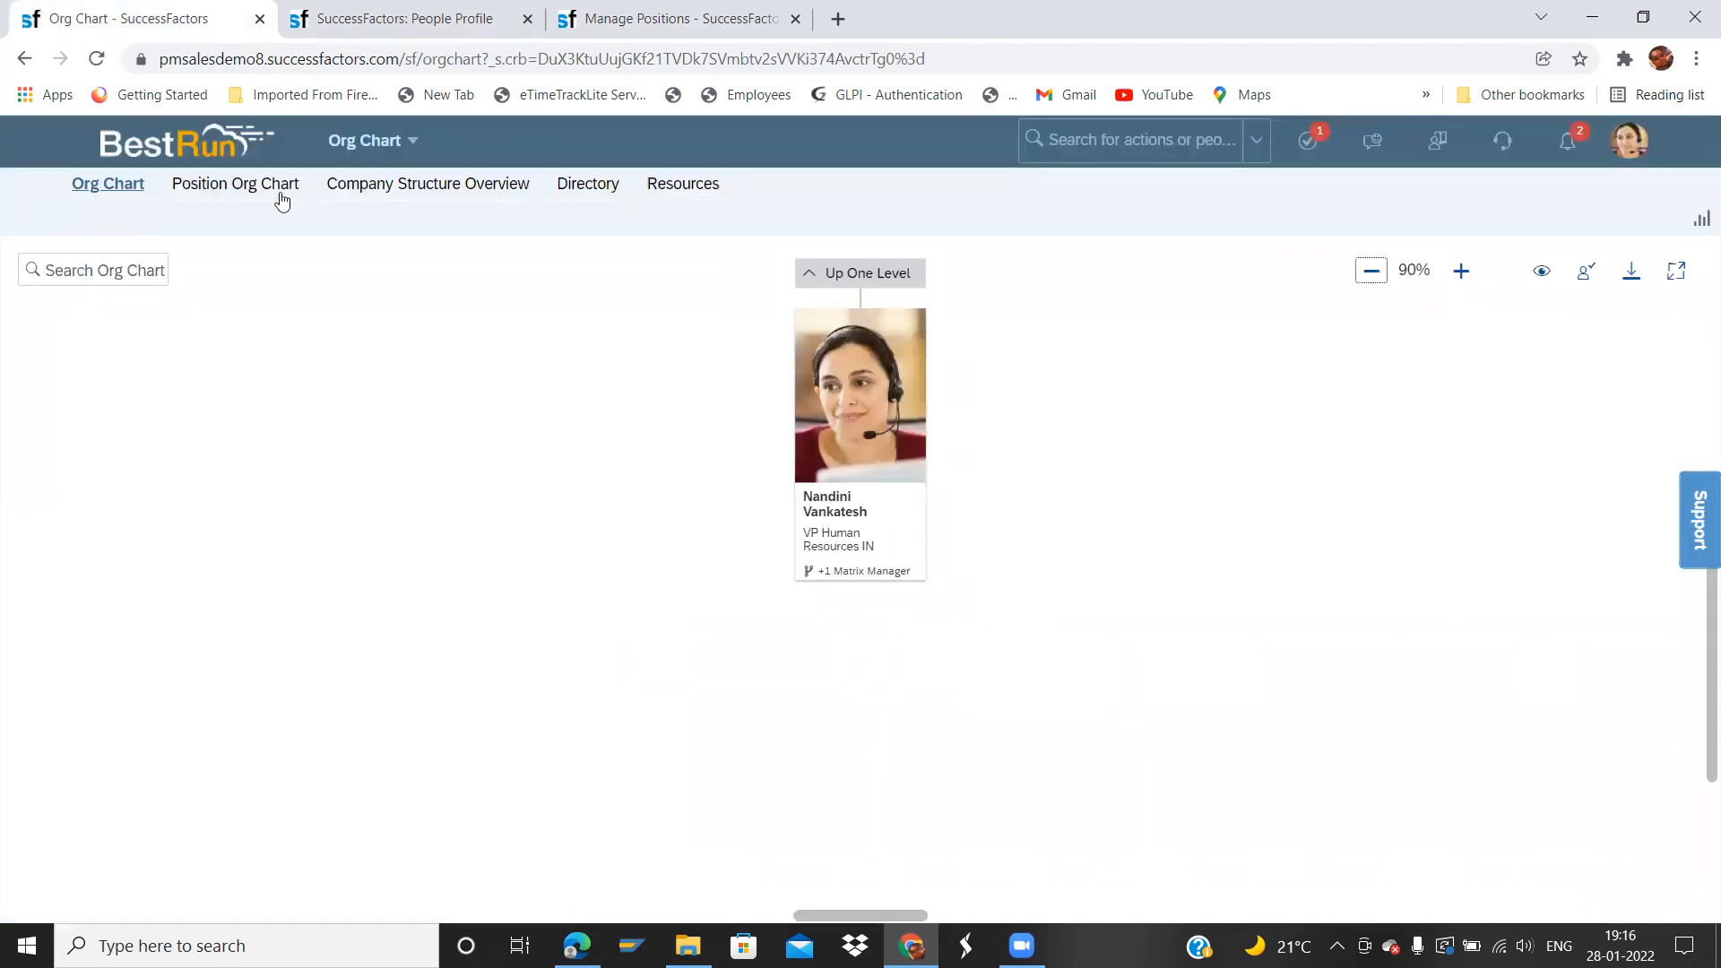
left_click(254, 185)
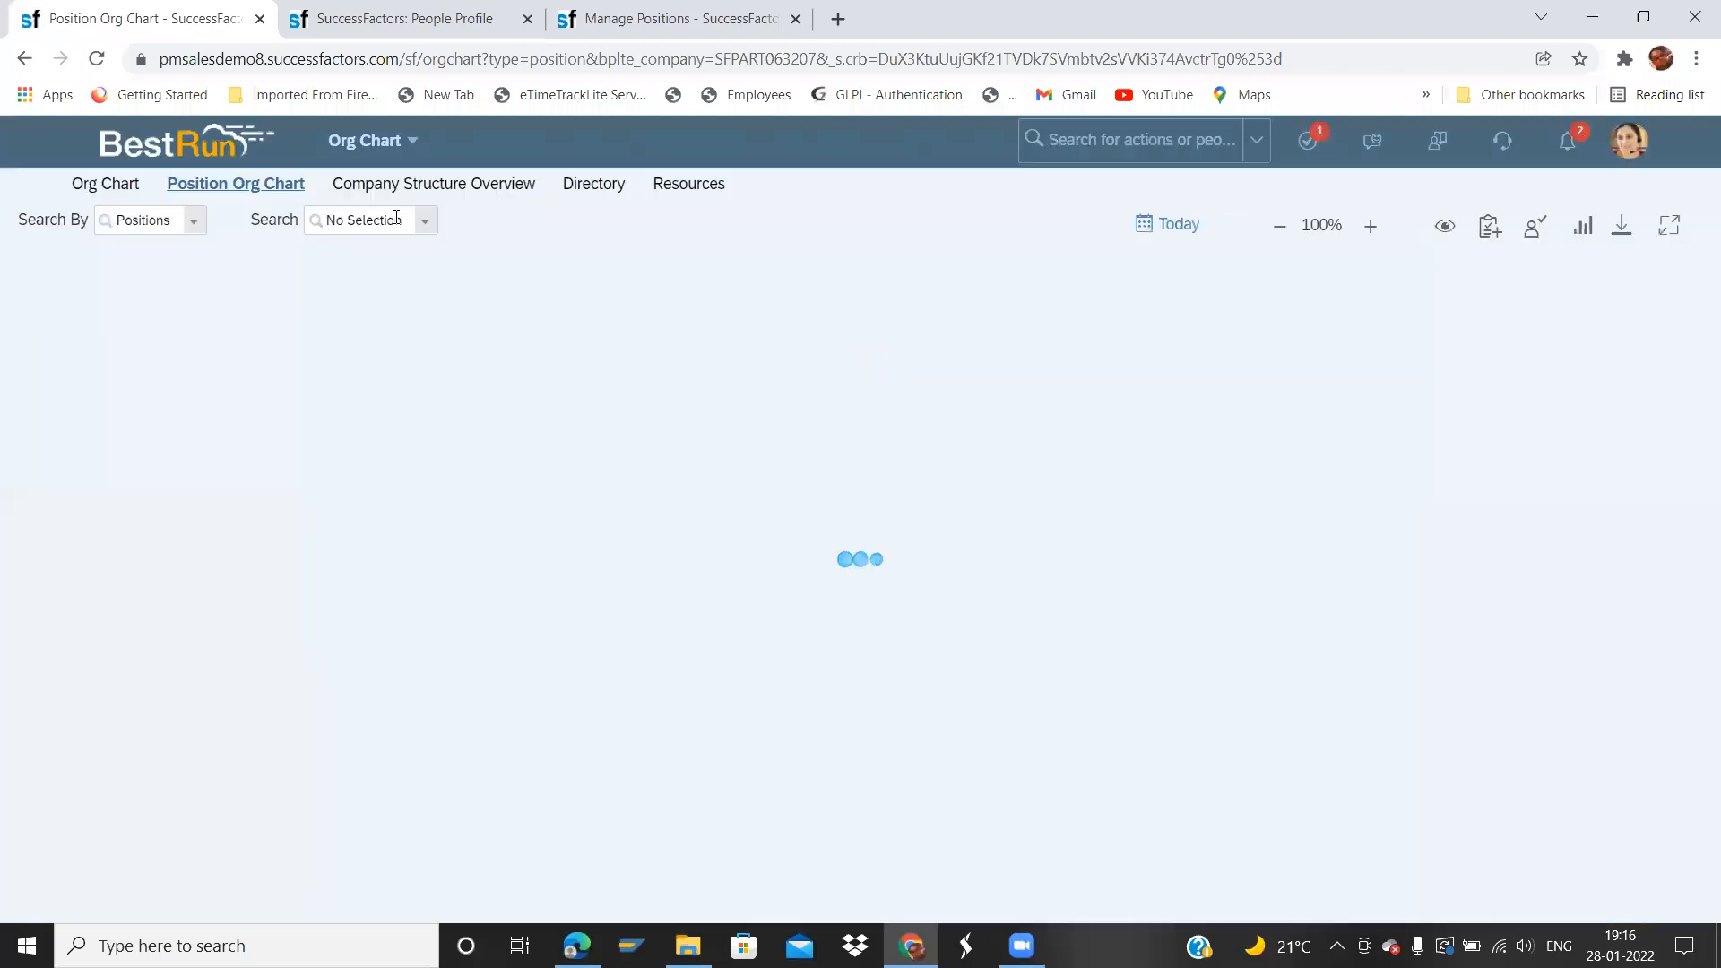
left_click(418, 230)
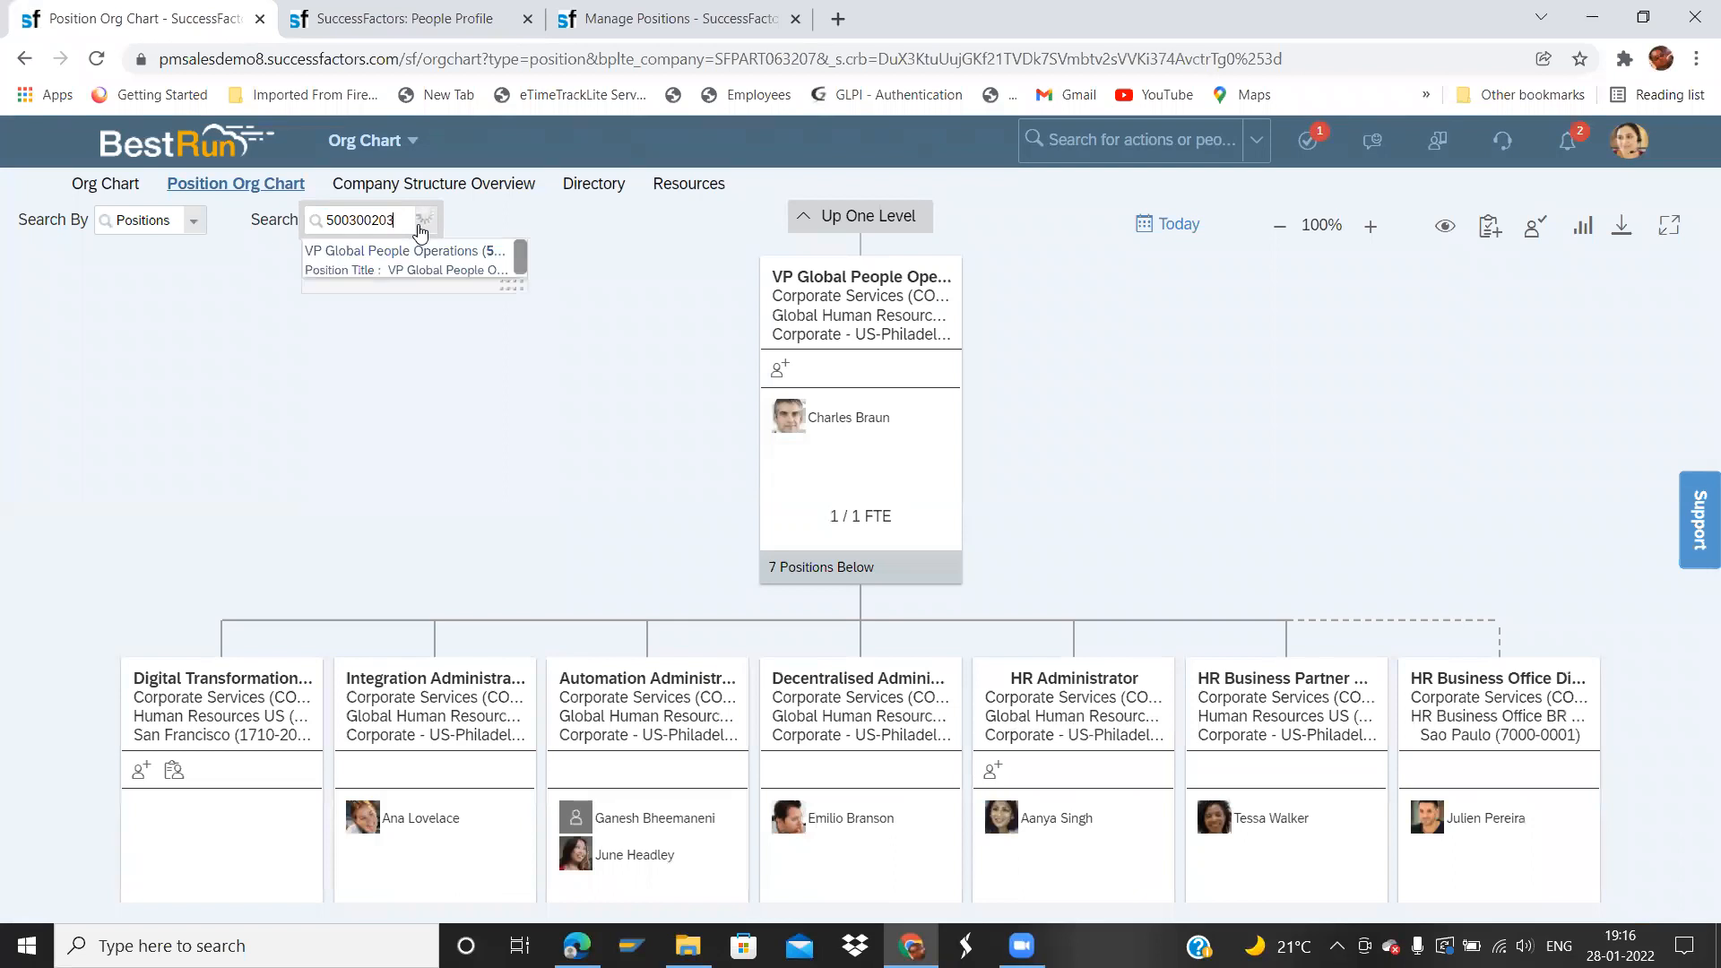
left_click(408, 249)
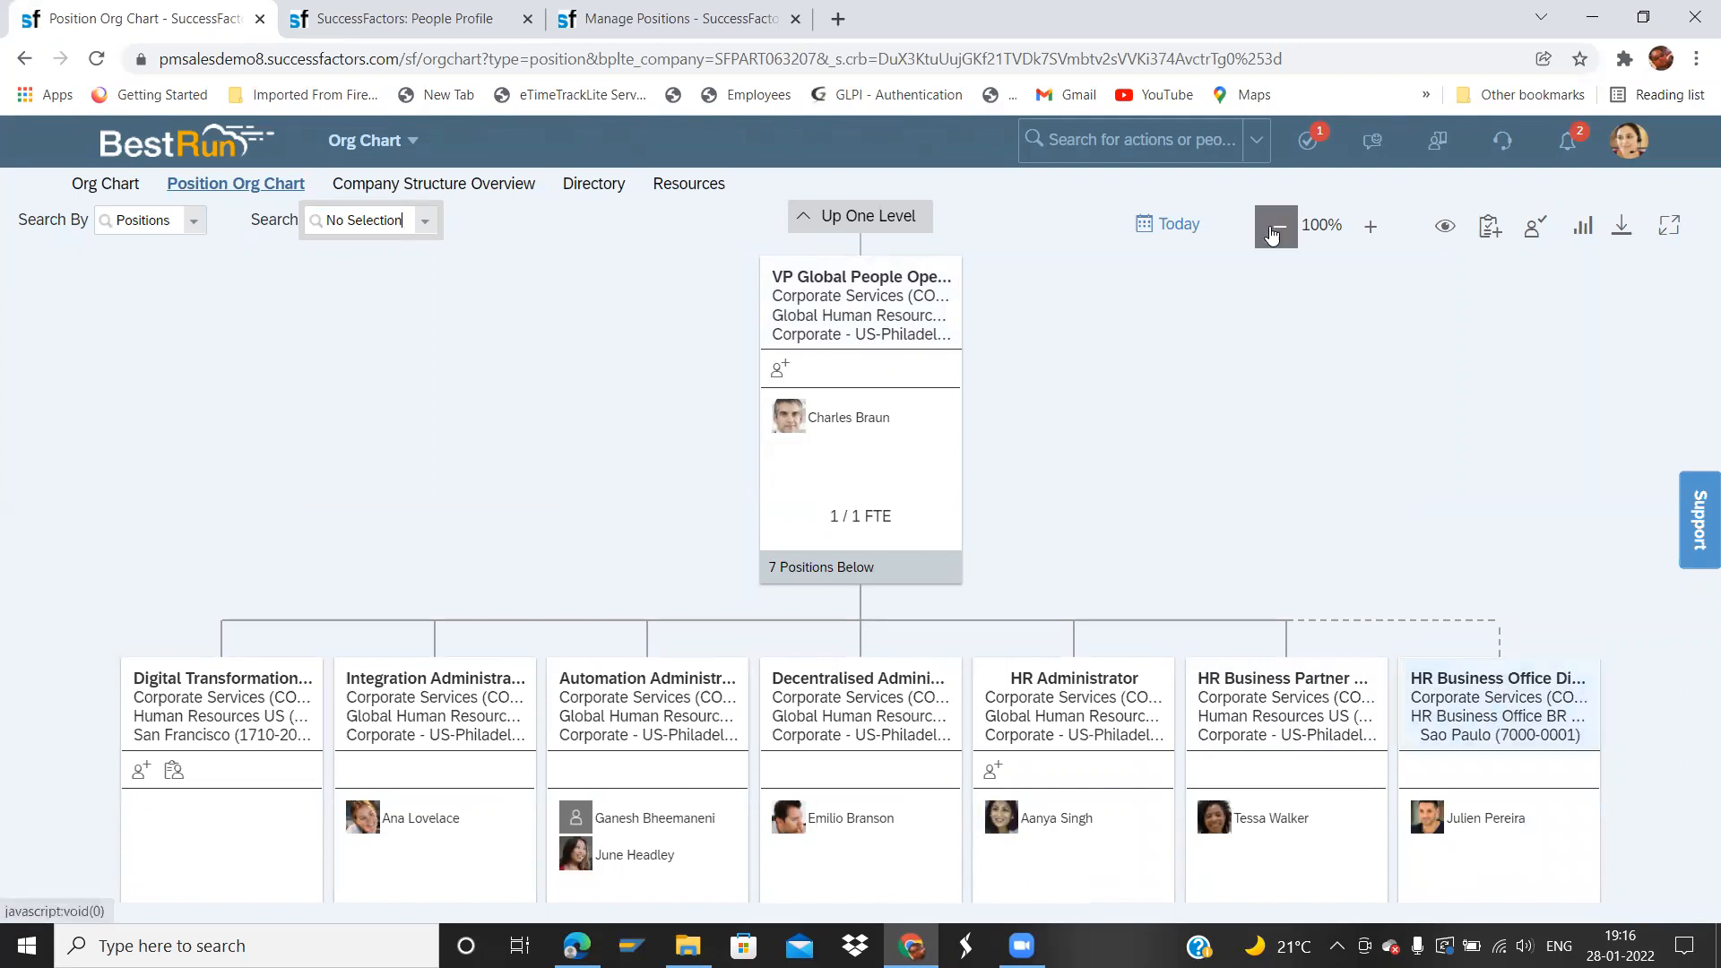
- Hide the child positions in the Position Org Chart so that only matrix positions are displayed
left_click(1445, 228)
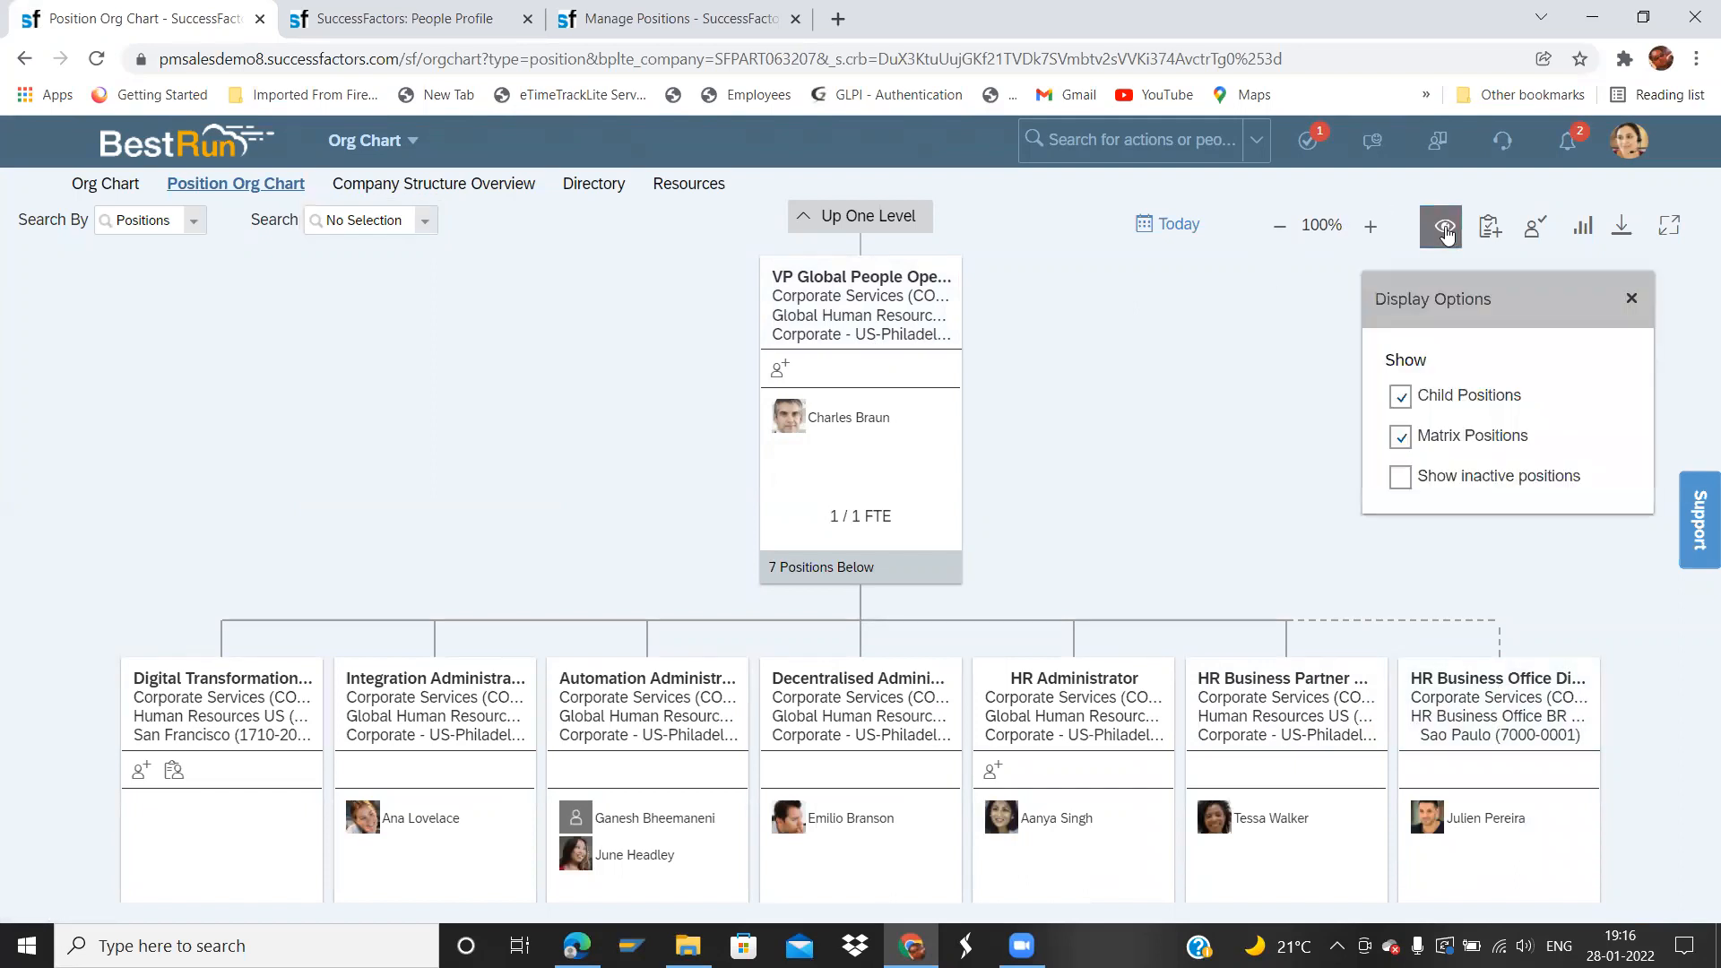
left_click(1402, 397)
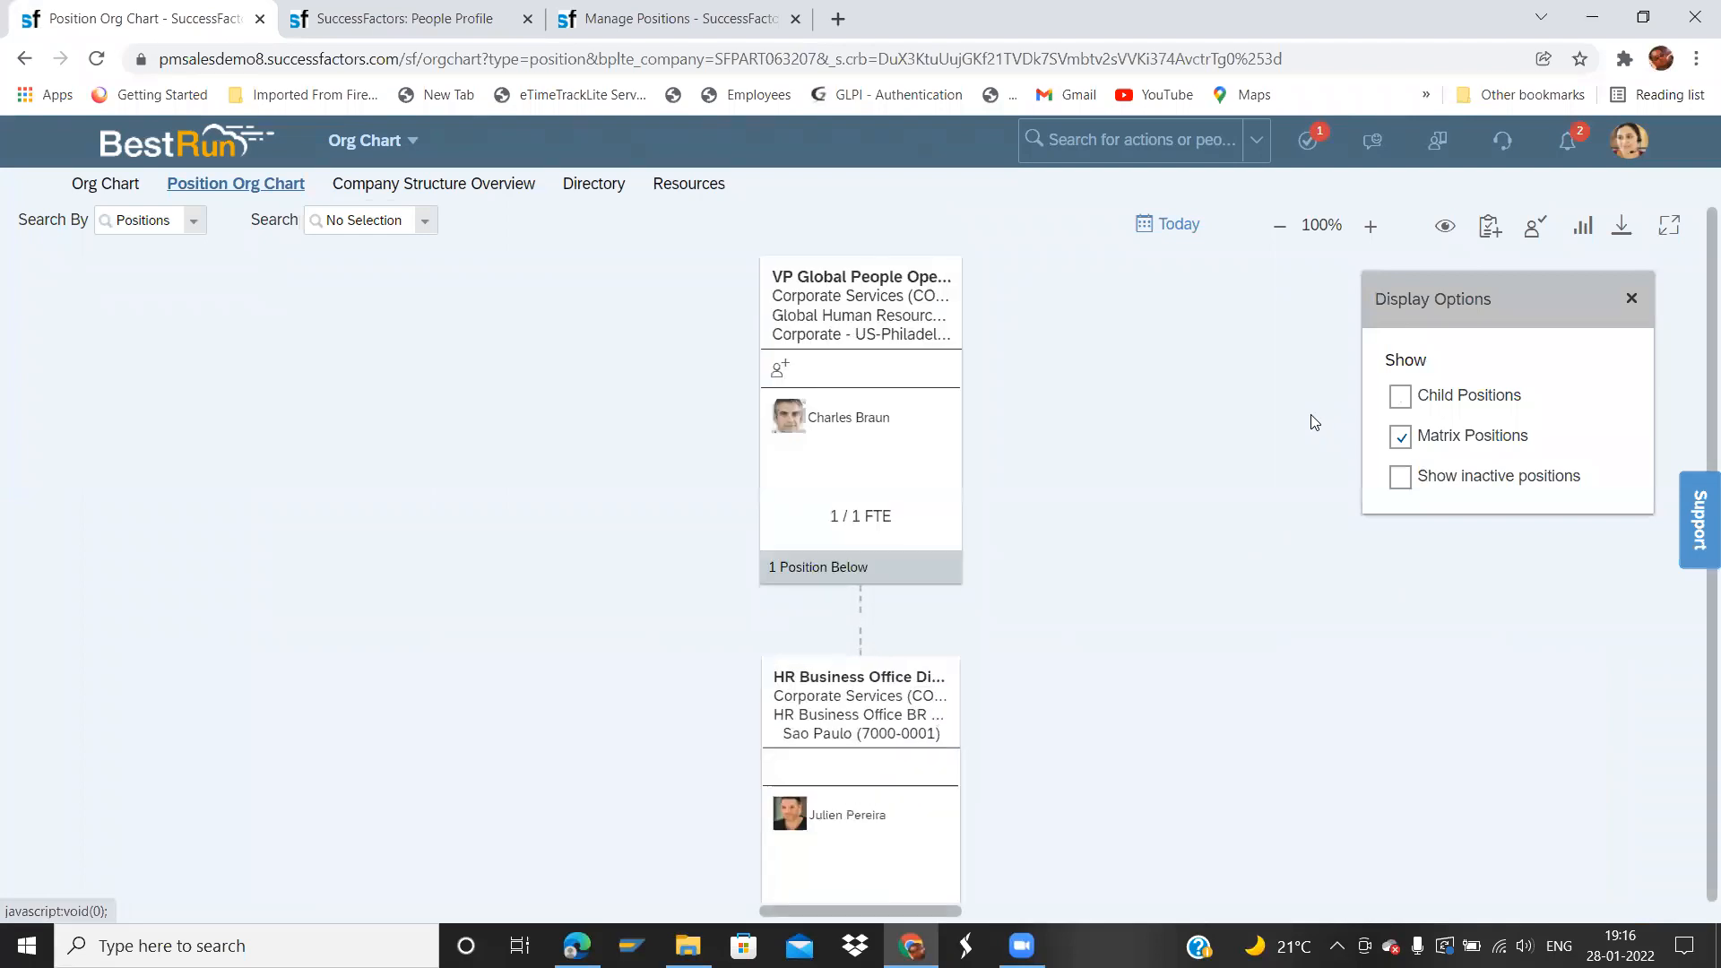
left_click(1314, 422)
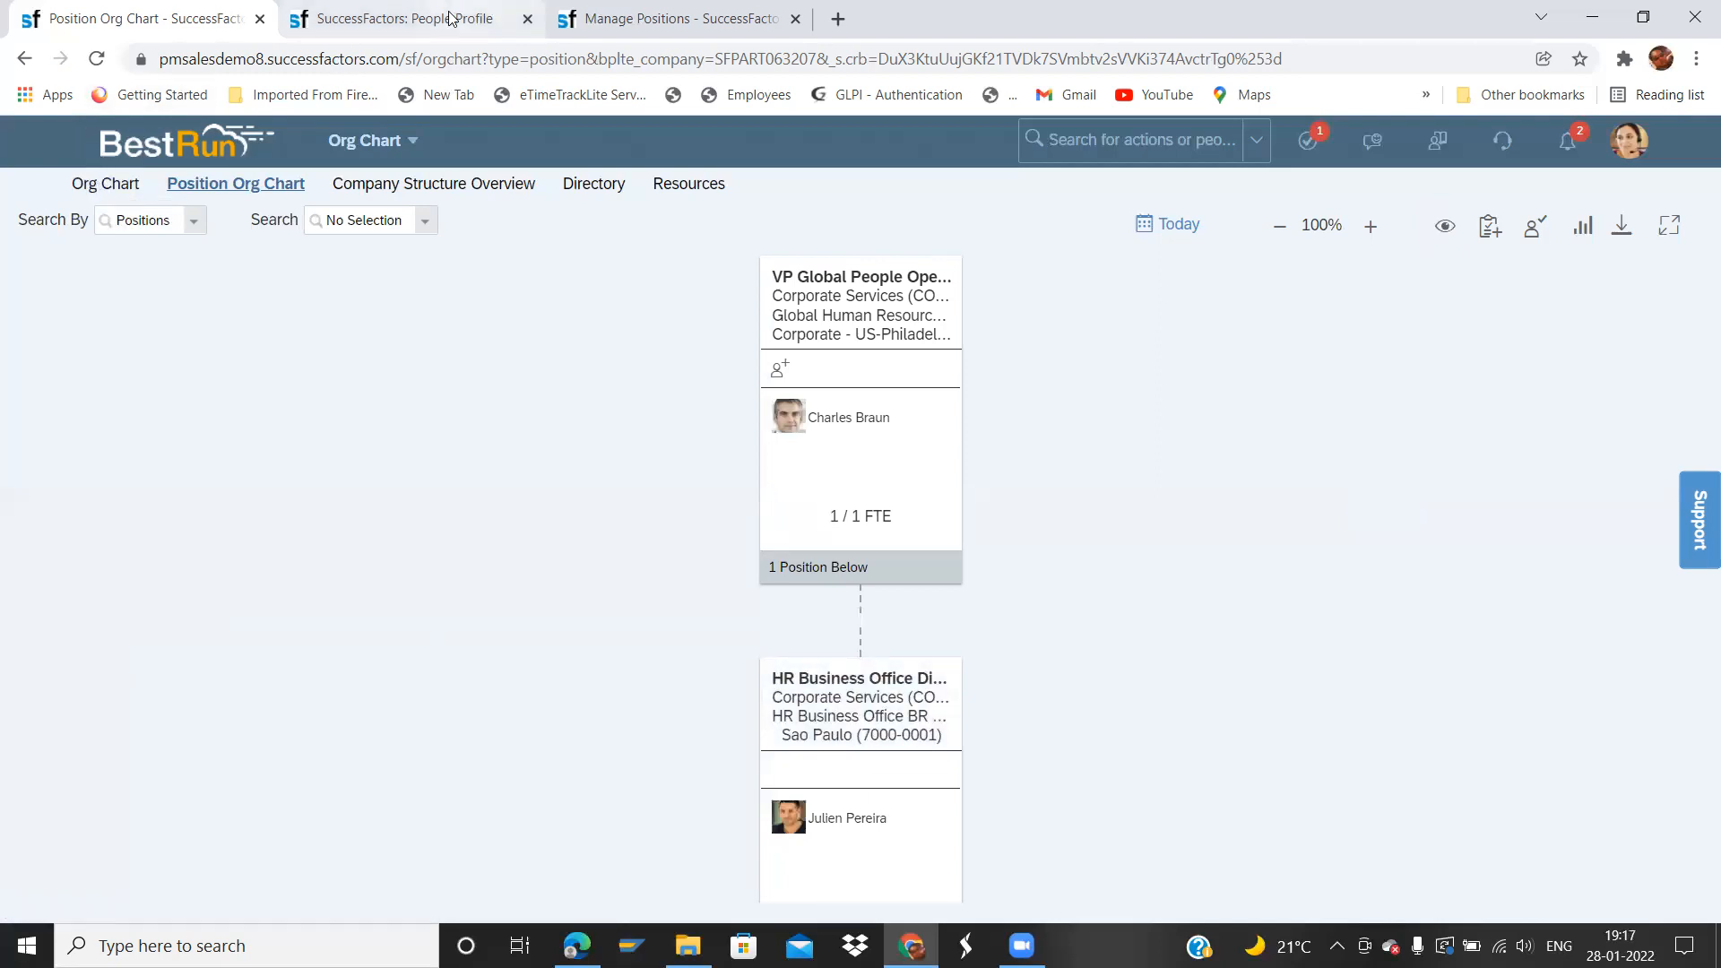
- Compare the VP Global People Operations' Position Information in the People Profile with the matrix reporting line in the Position Org Chart
left_click(405, 19)
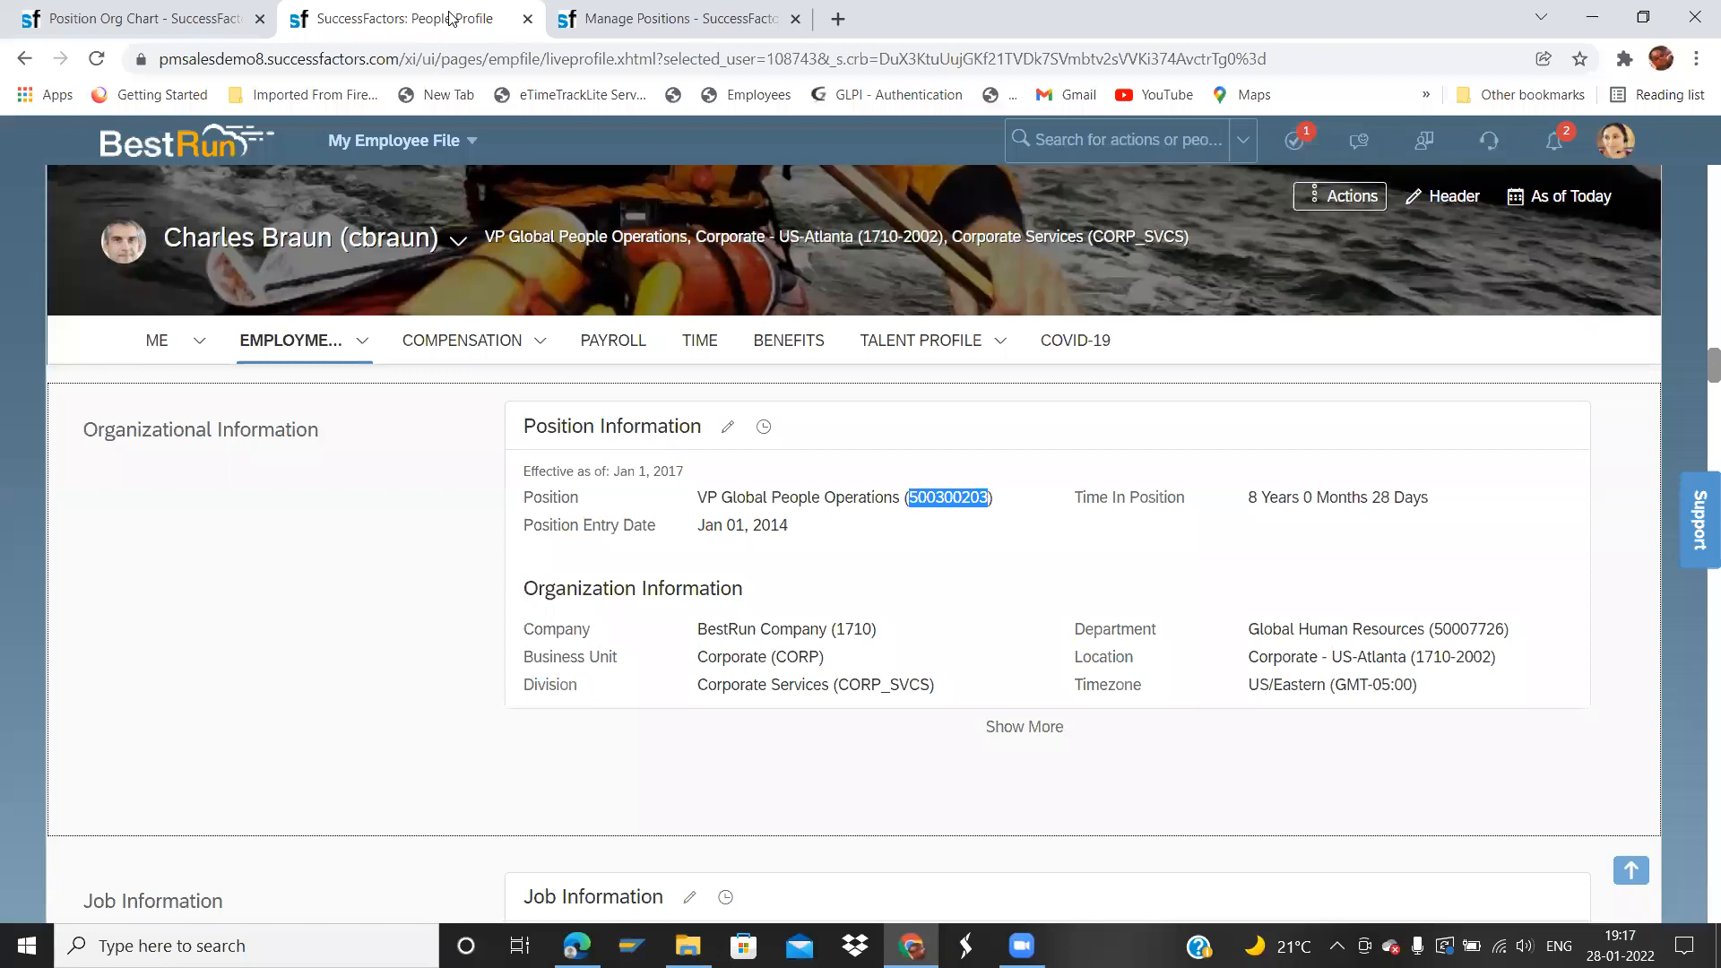
left_click(679, 11)
left_click(387, 7)
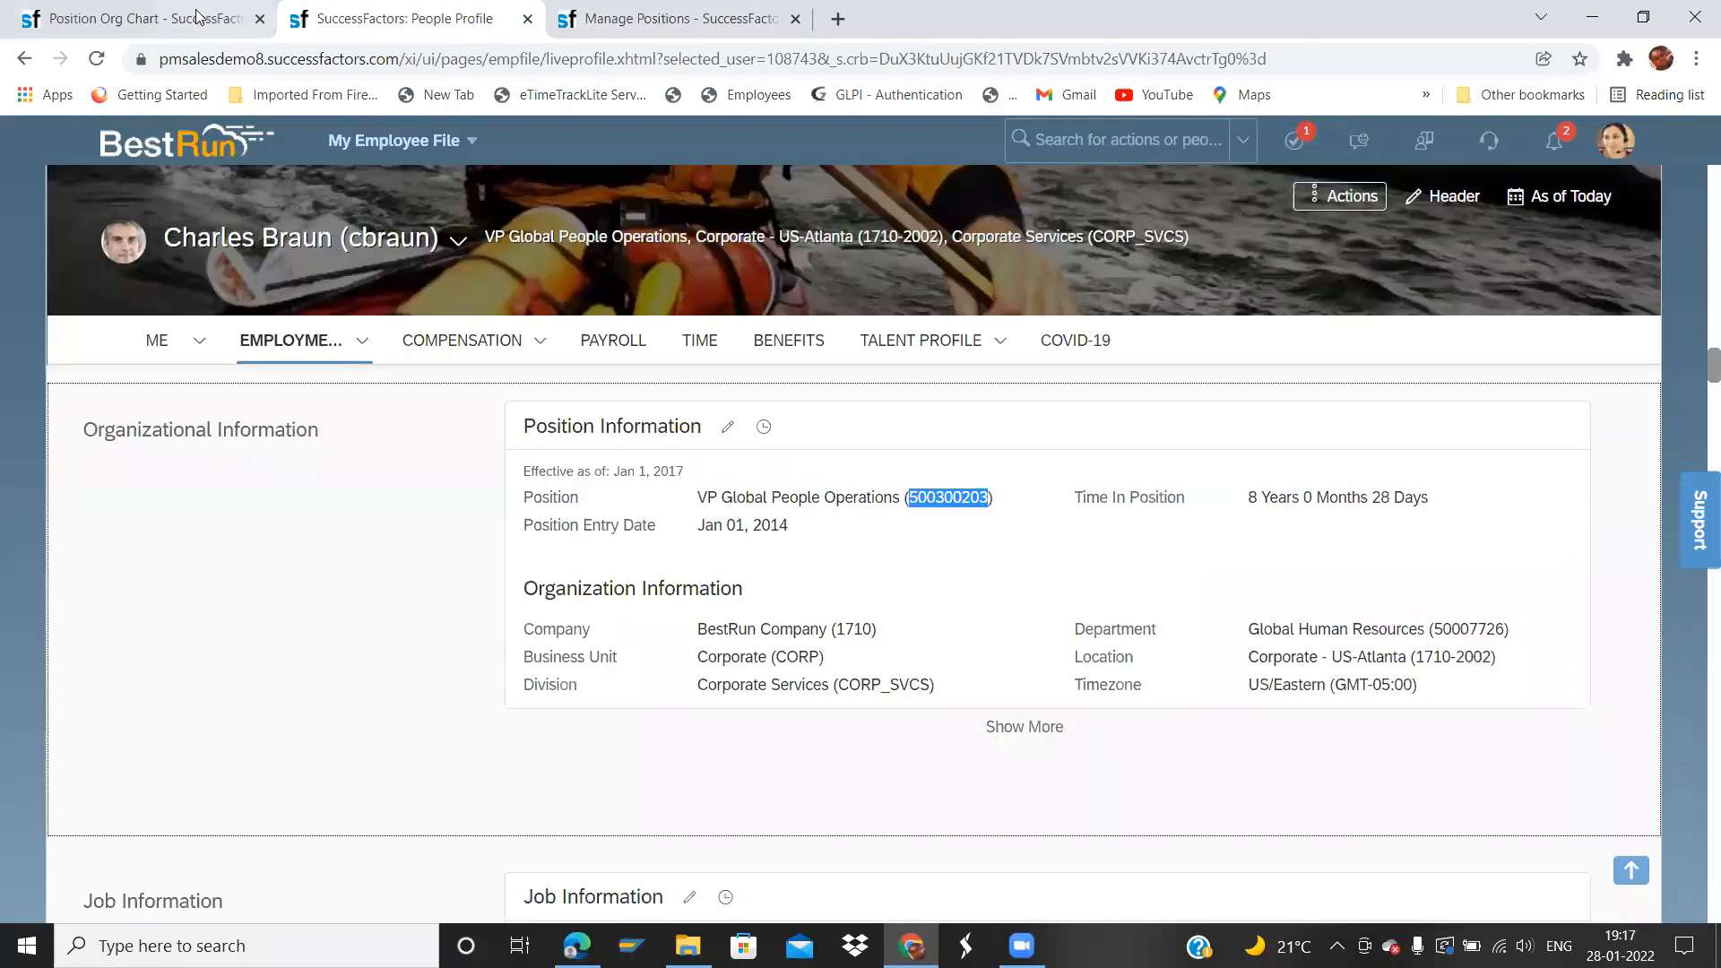
left_click(135, 18)
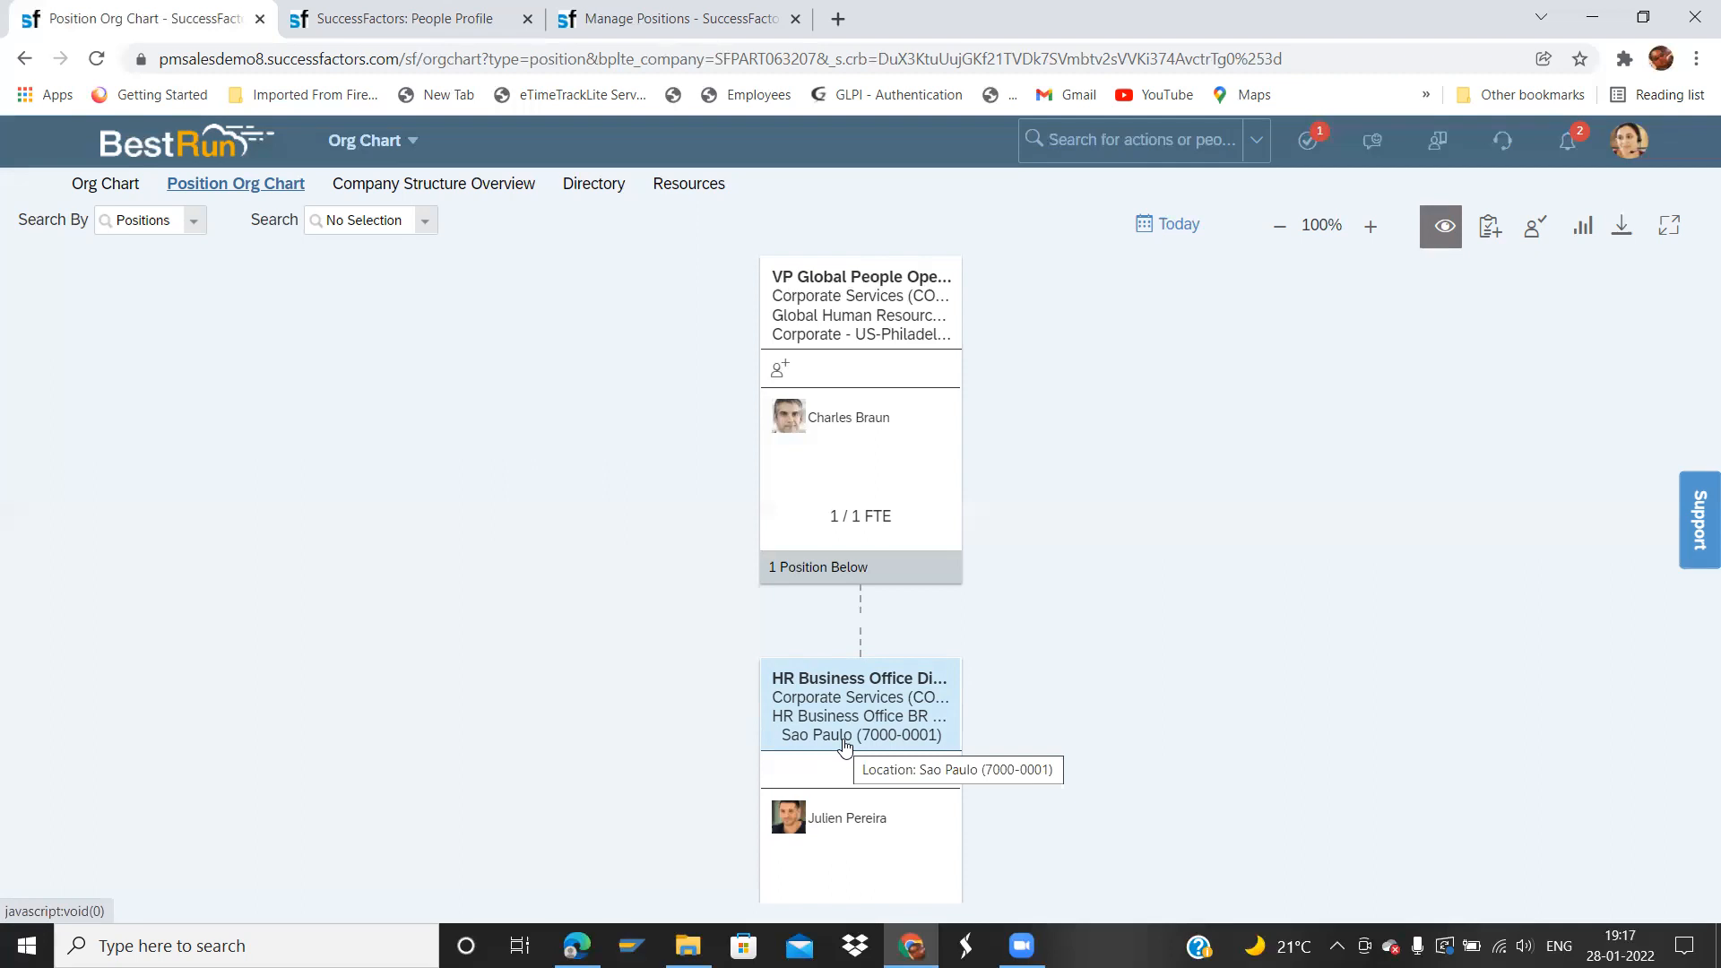
- Review the saved Matrix Positions entry in the HR Business Office Director's position record and return to the matrix manager's People Profile
left_click(691, 16)
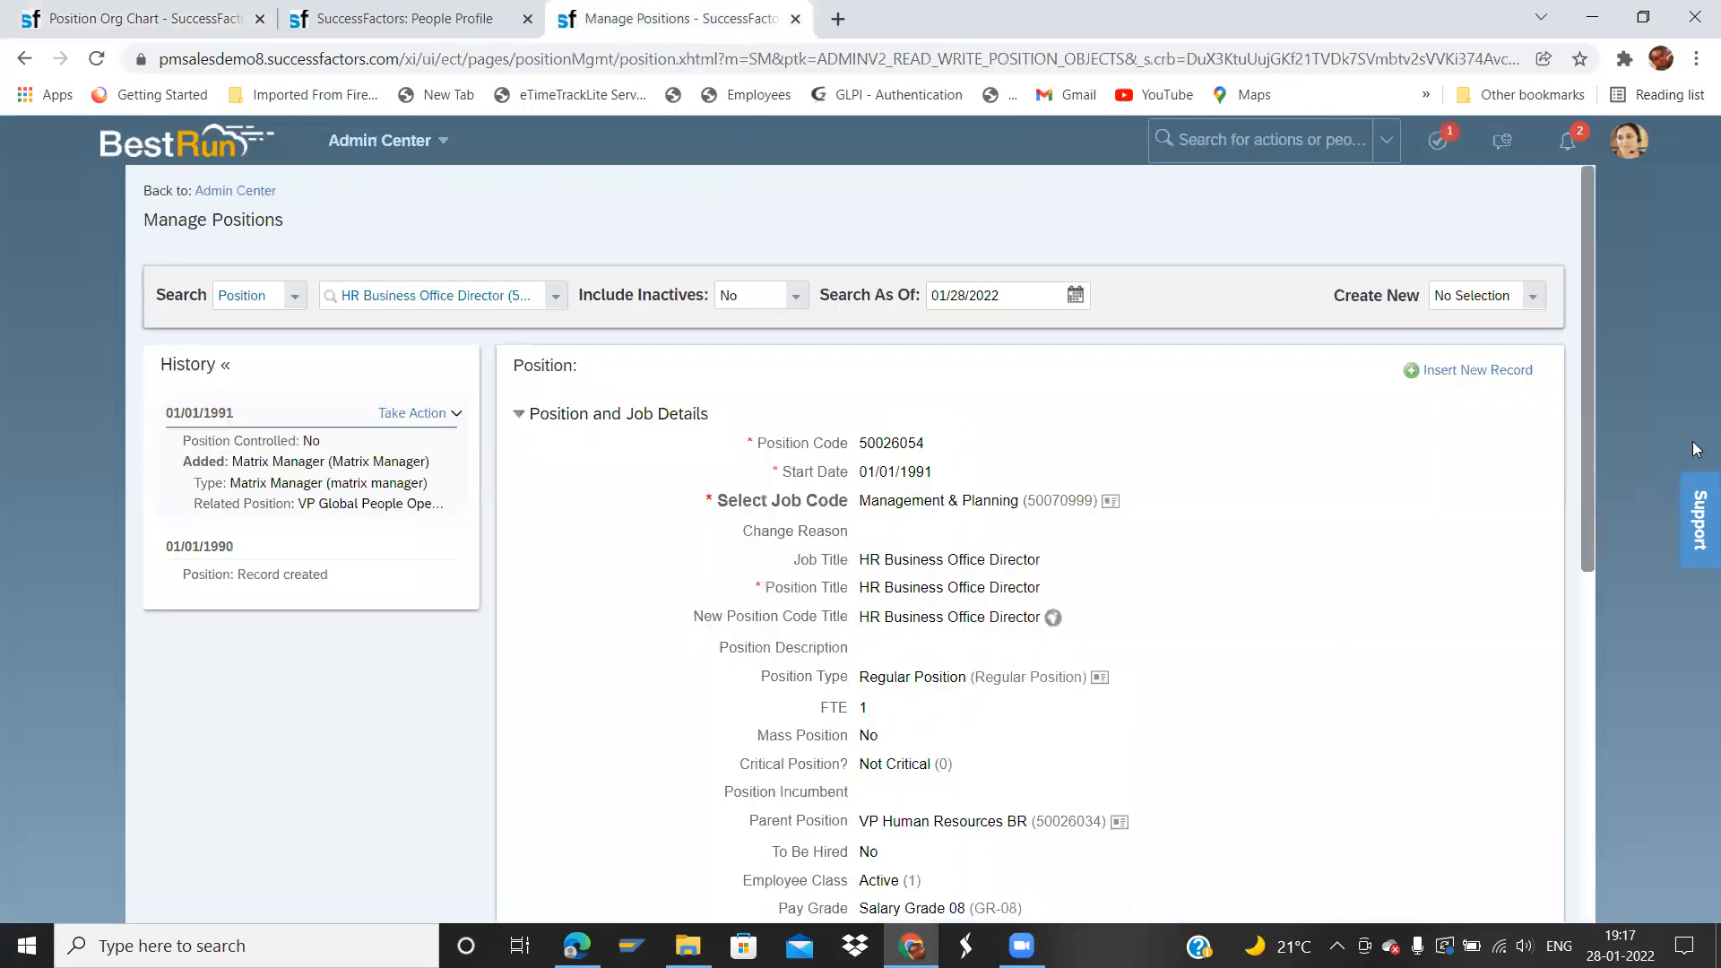
left_click_drag(1592, 472, 1624, 850)
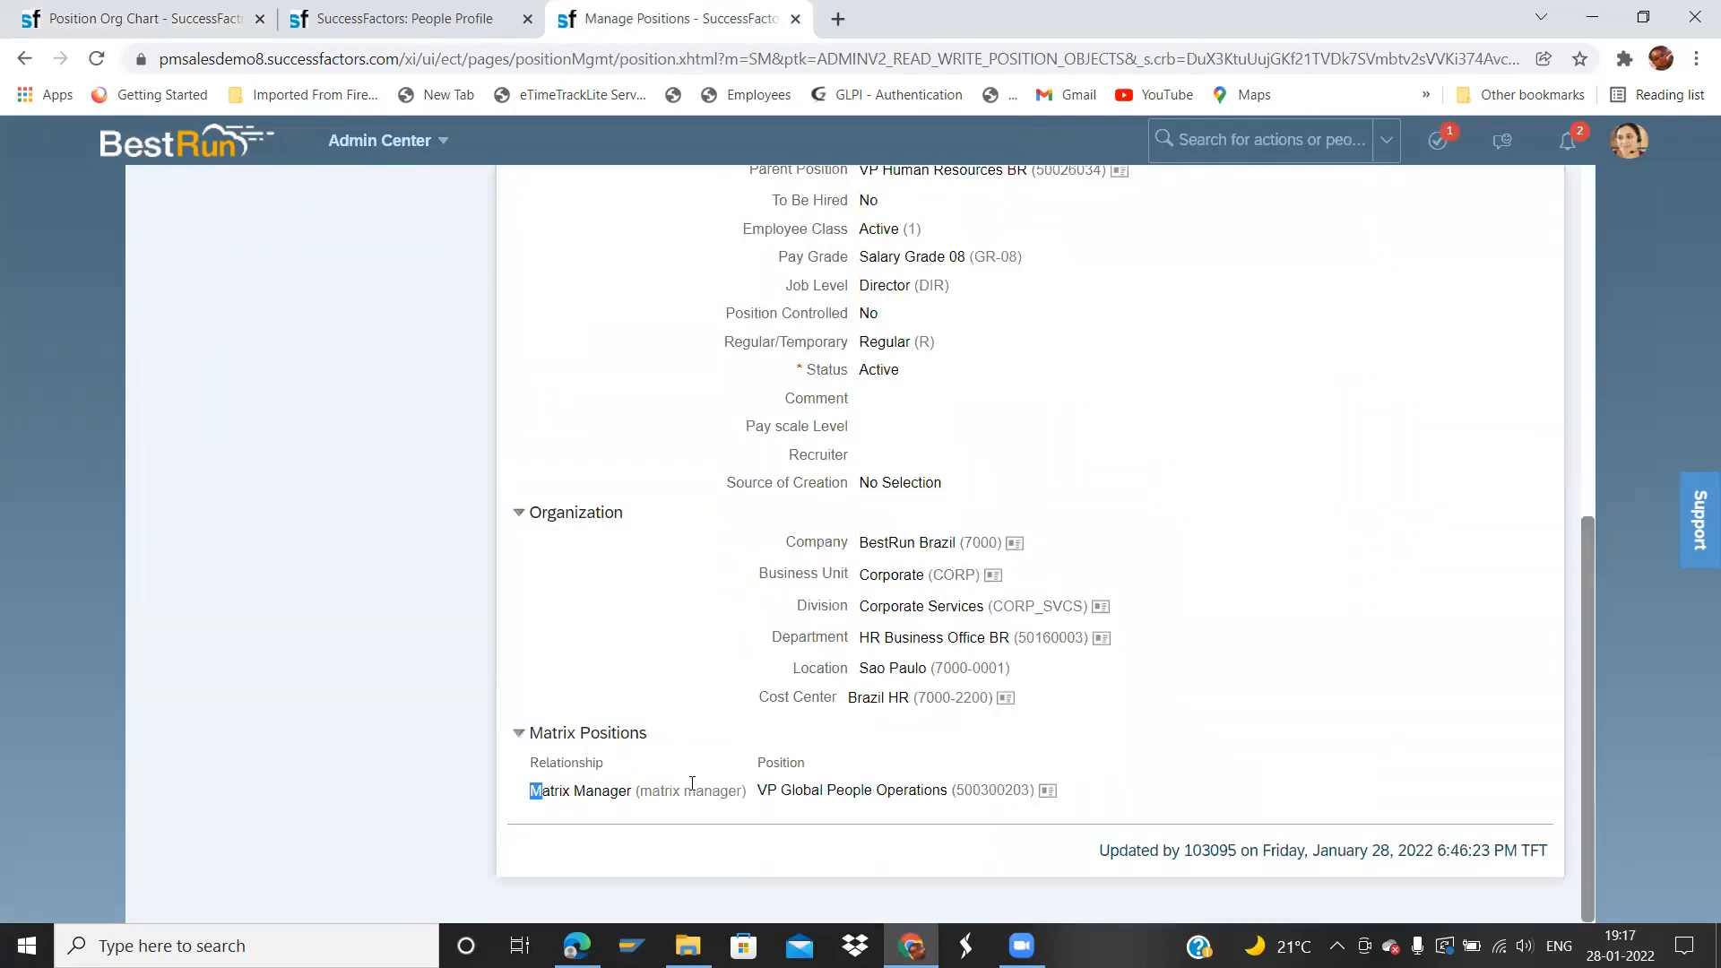
left_click_drag(542, 790, 756, 793)
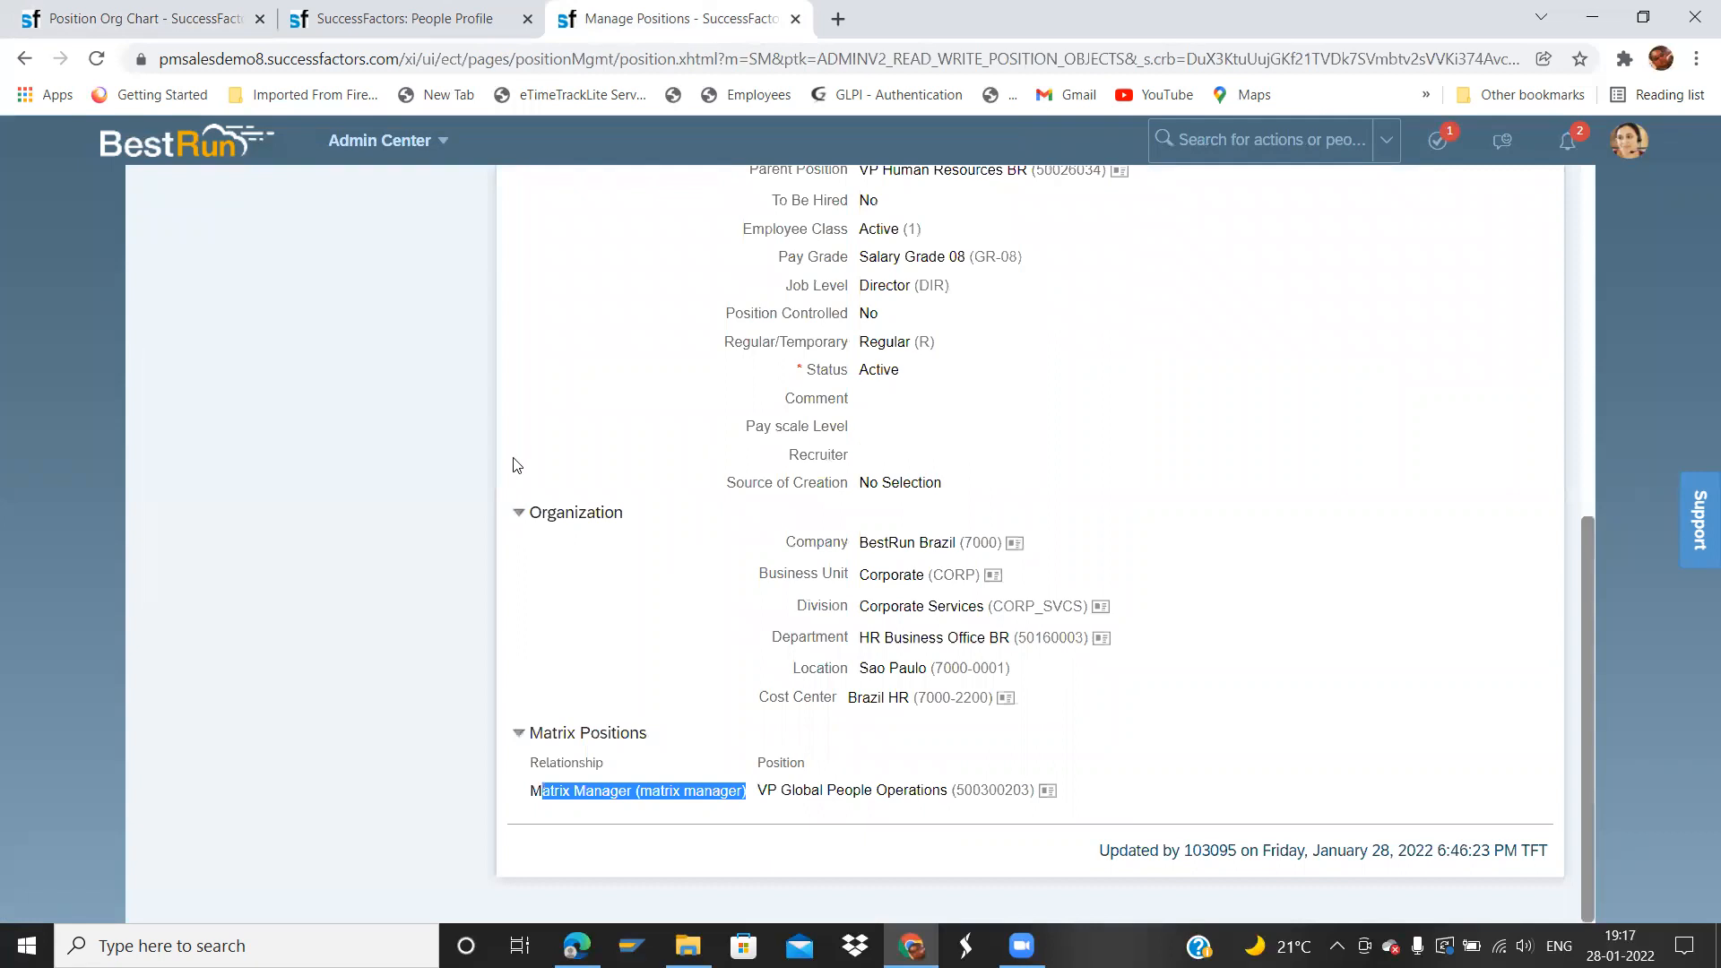
left_click_drag(533, 731, 655, 733)
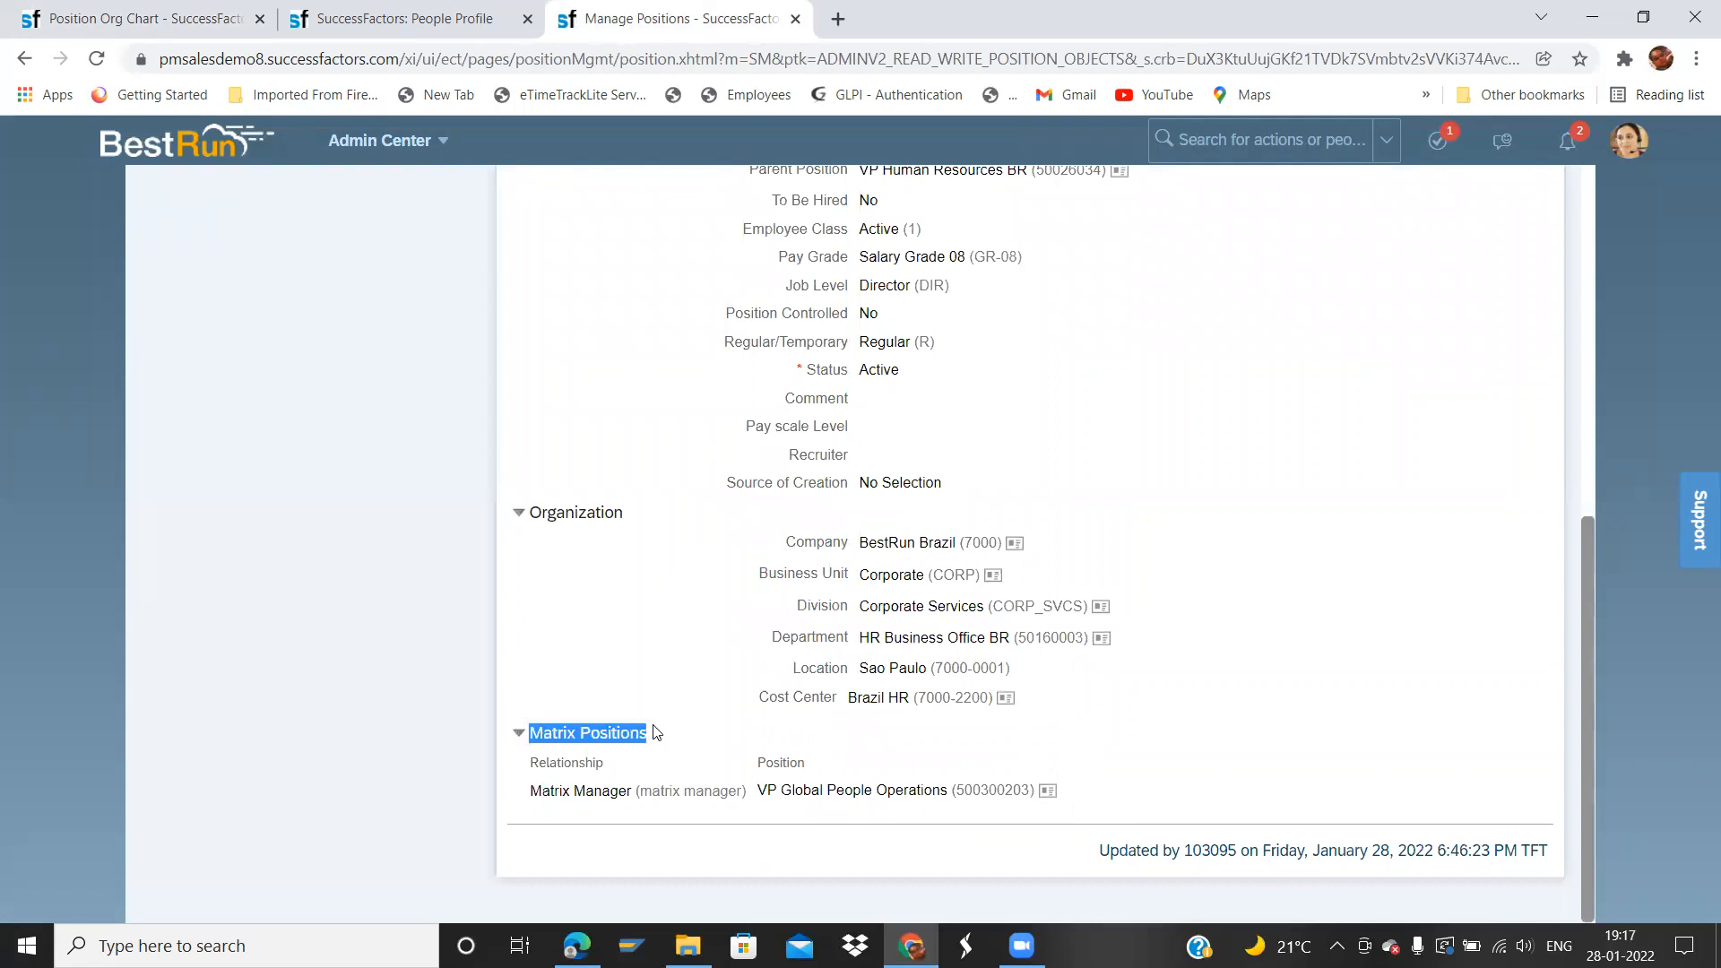
left_click(439, 13)
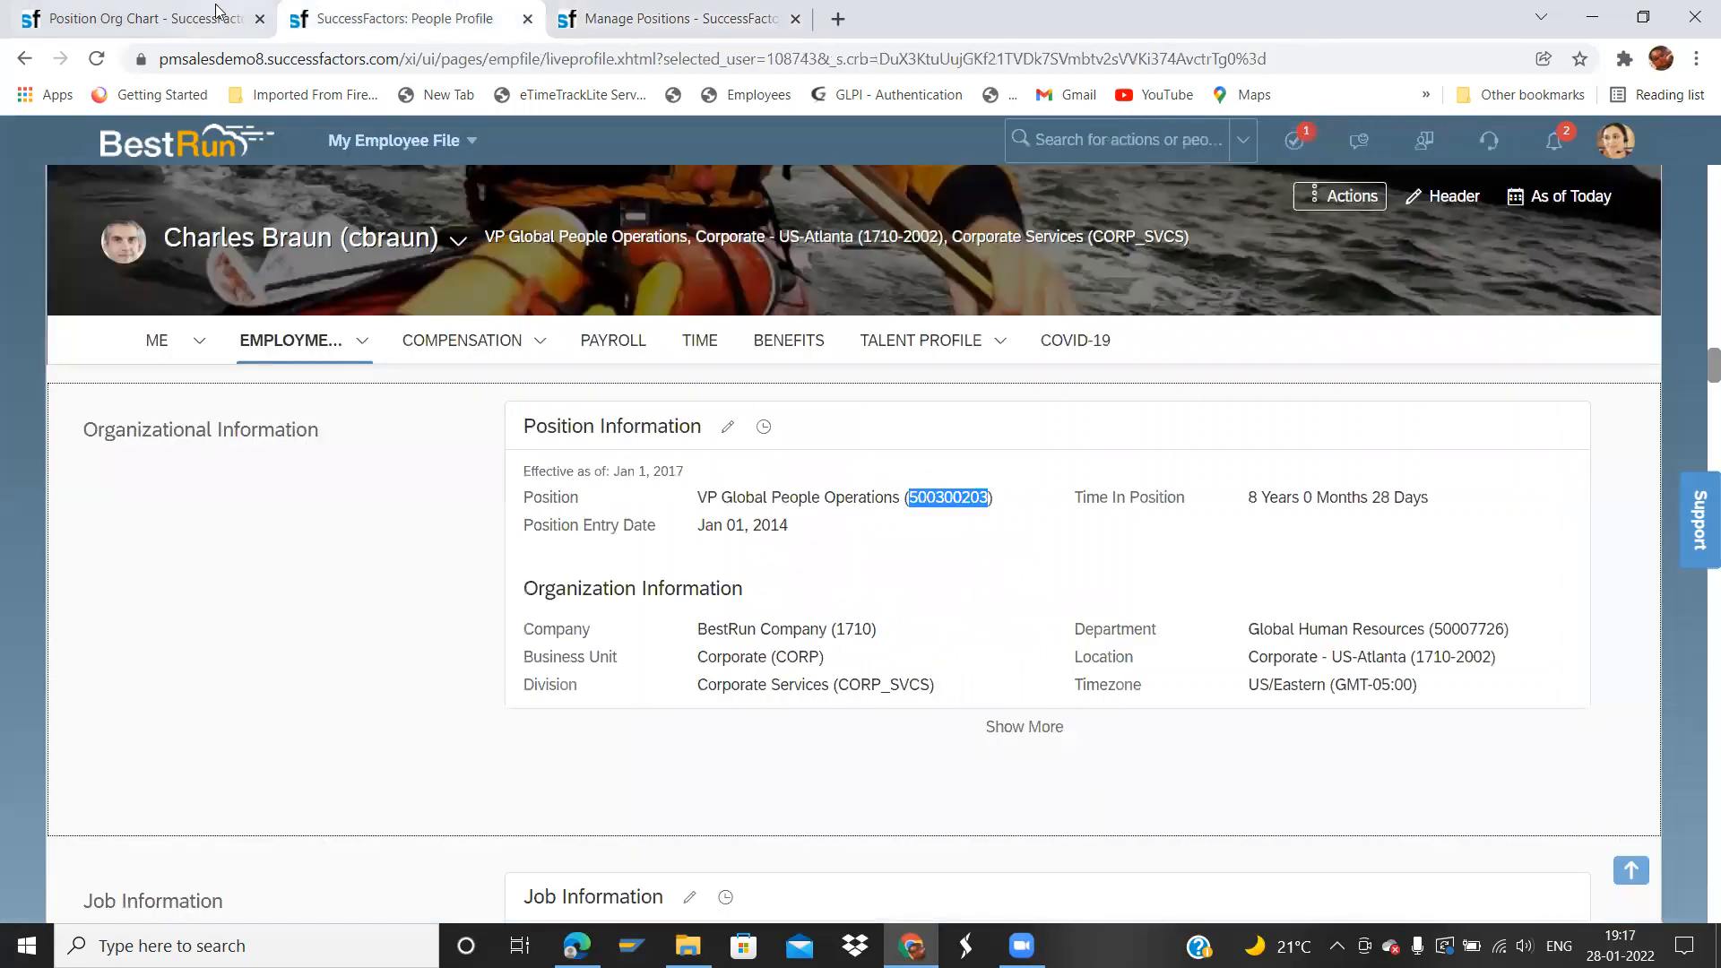
- Compare the matrix reporting line in the Position Org Chart with the HR Business Office Director's Matrix Positions entry in Manage Positions
left_click(173, 10)
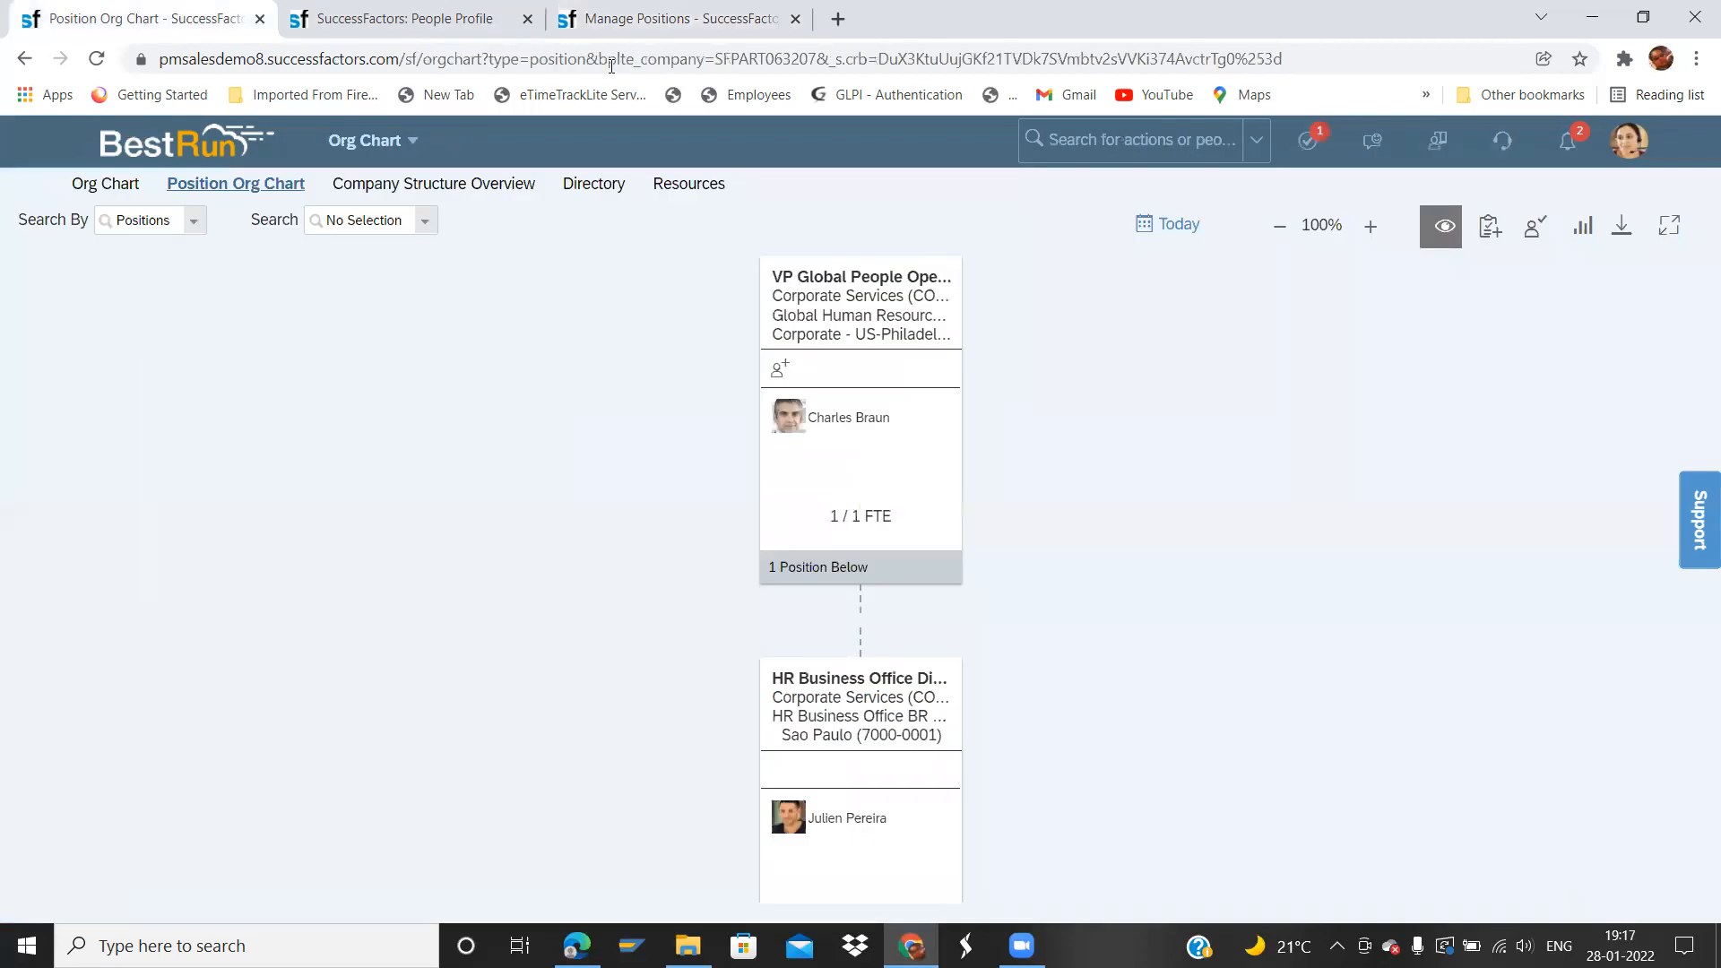
left_click(641, 14)
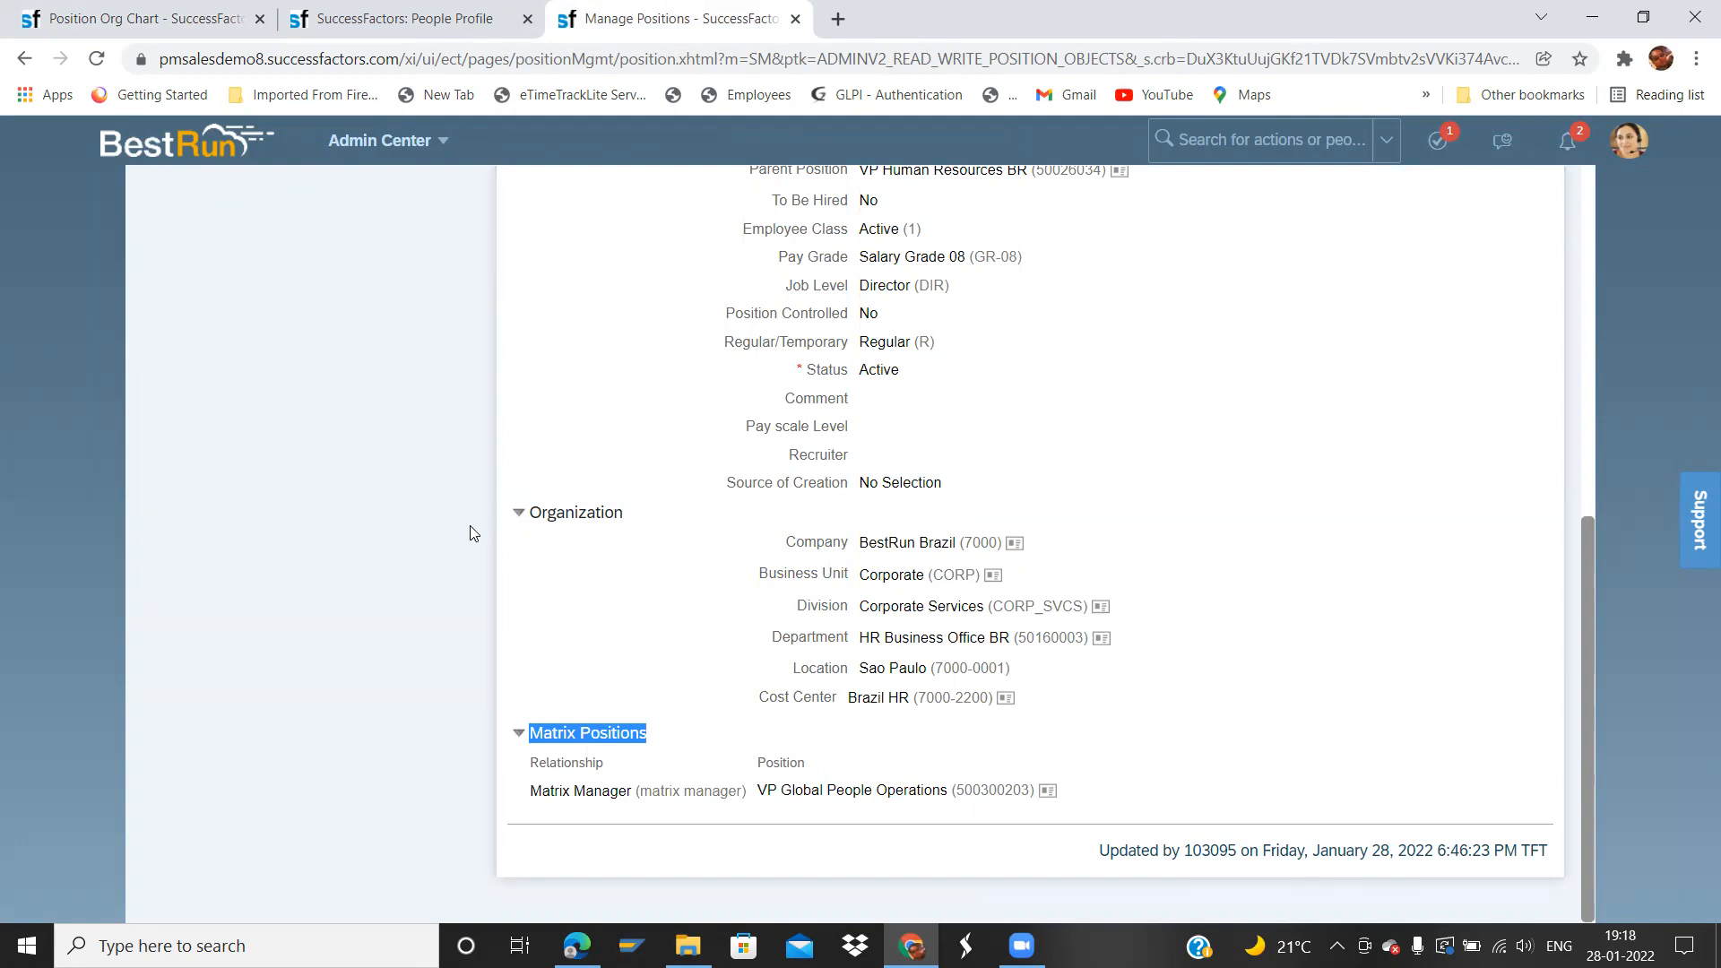
left_click(399, 18)
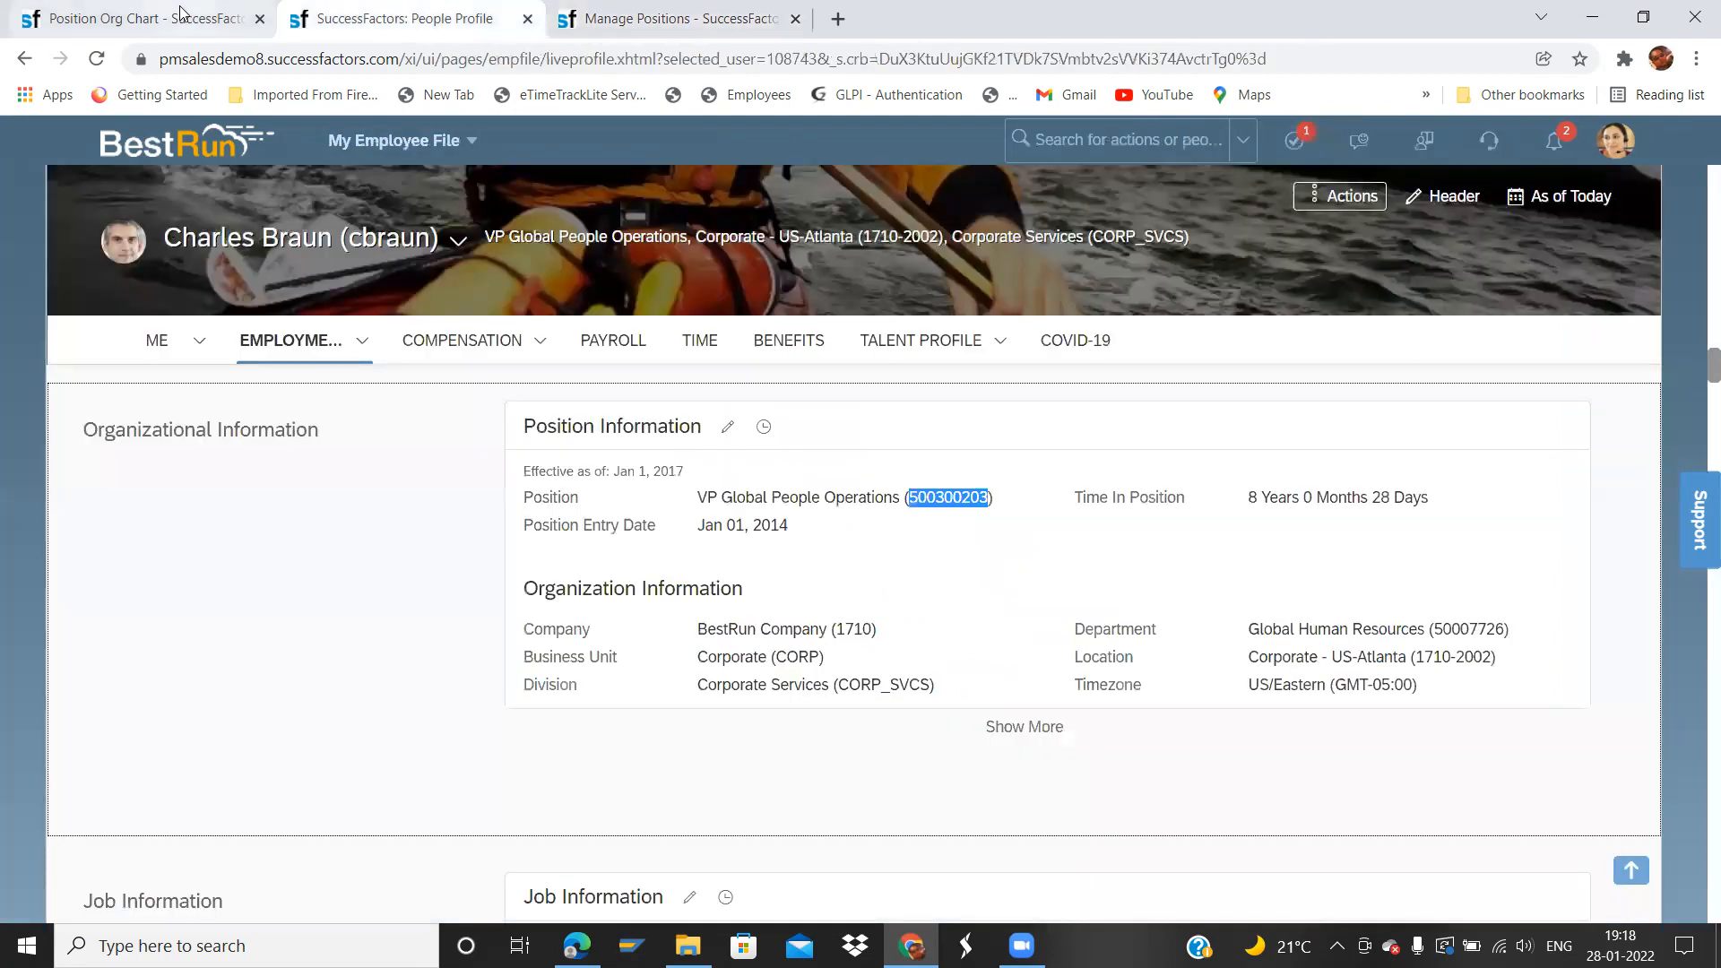
left_click(179, 18)
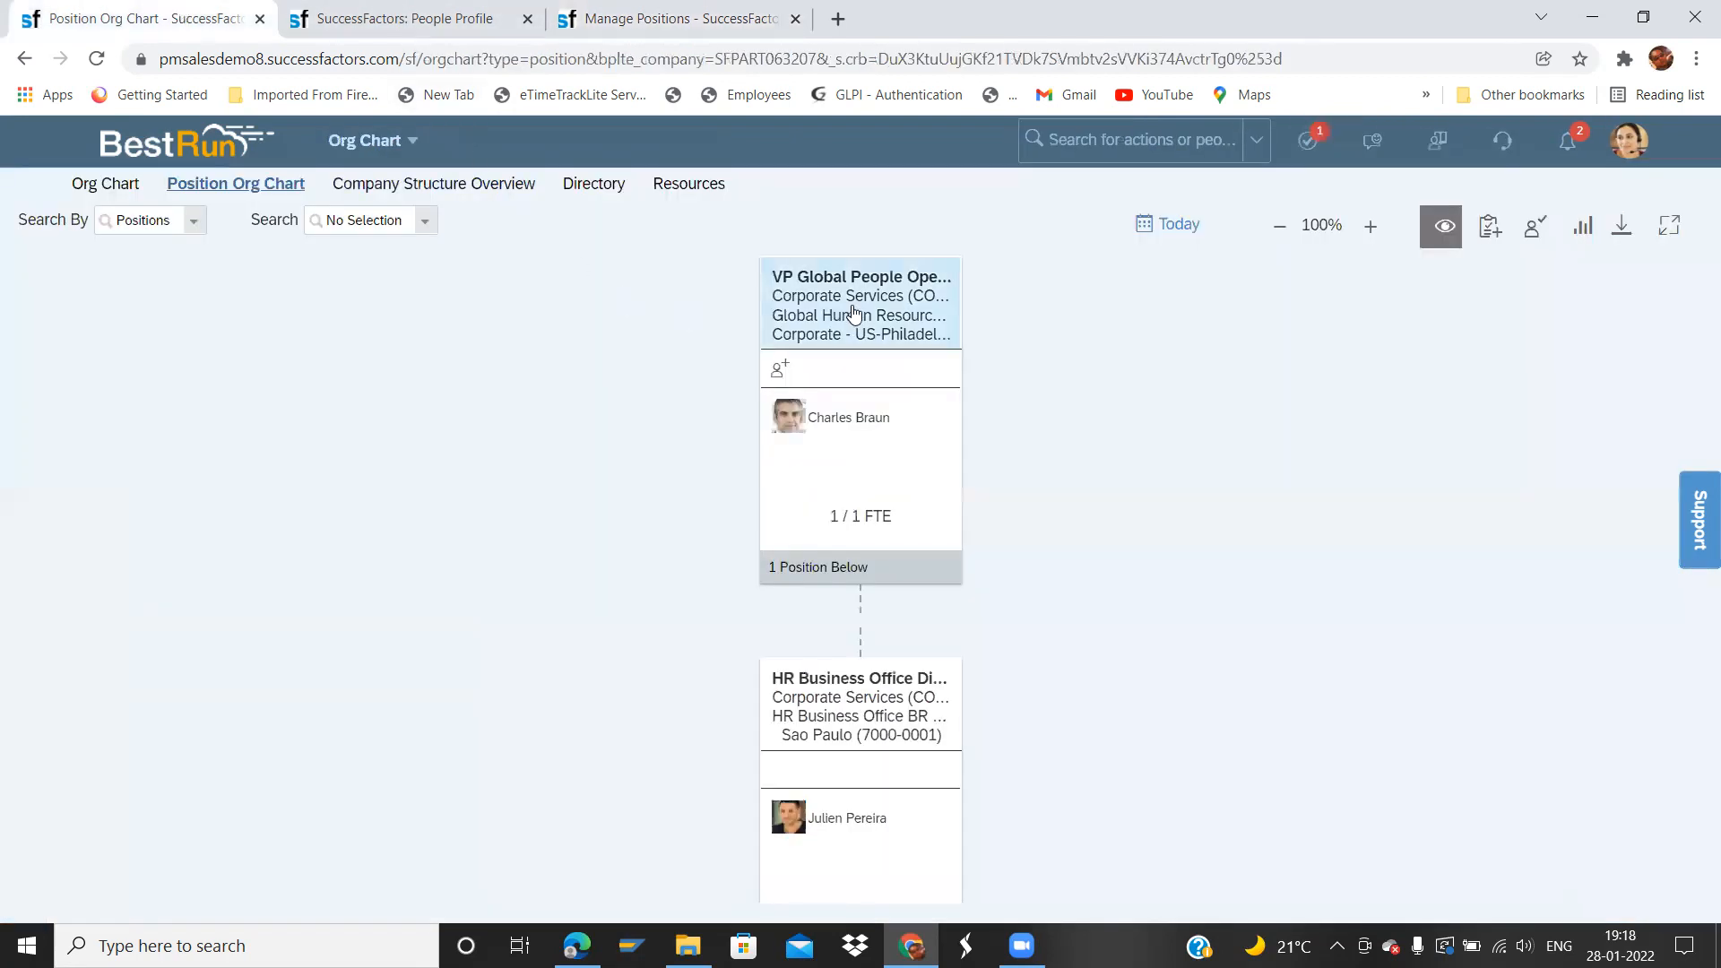
- Display child positions alongside matrix positions below VP Global People Operations in the Position Org Chart
left_click(1457, 229)
left_click(1441, 396)
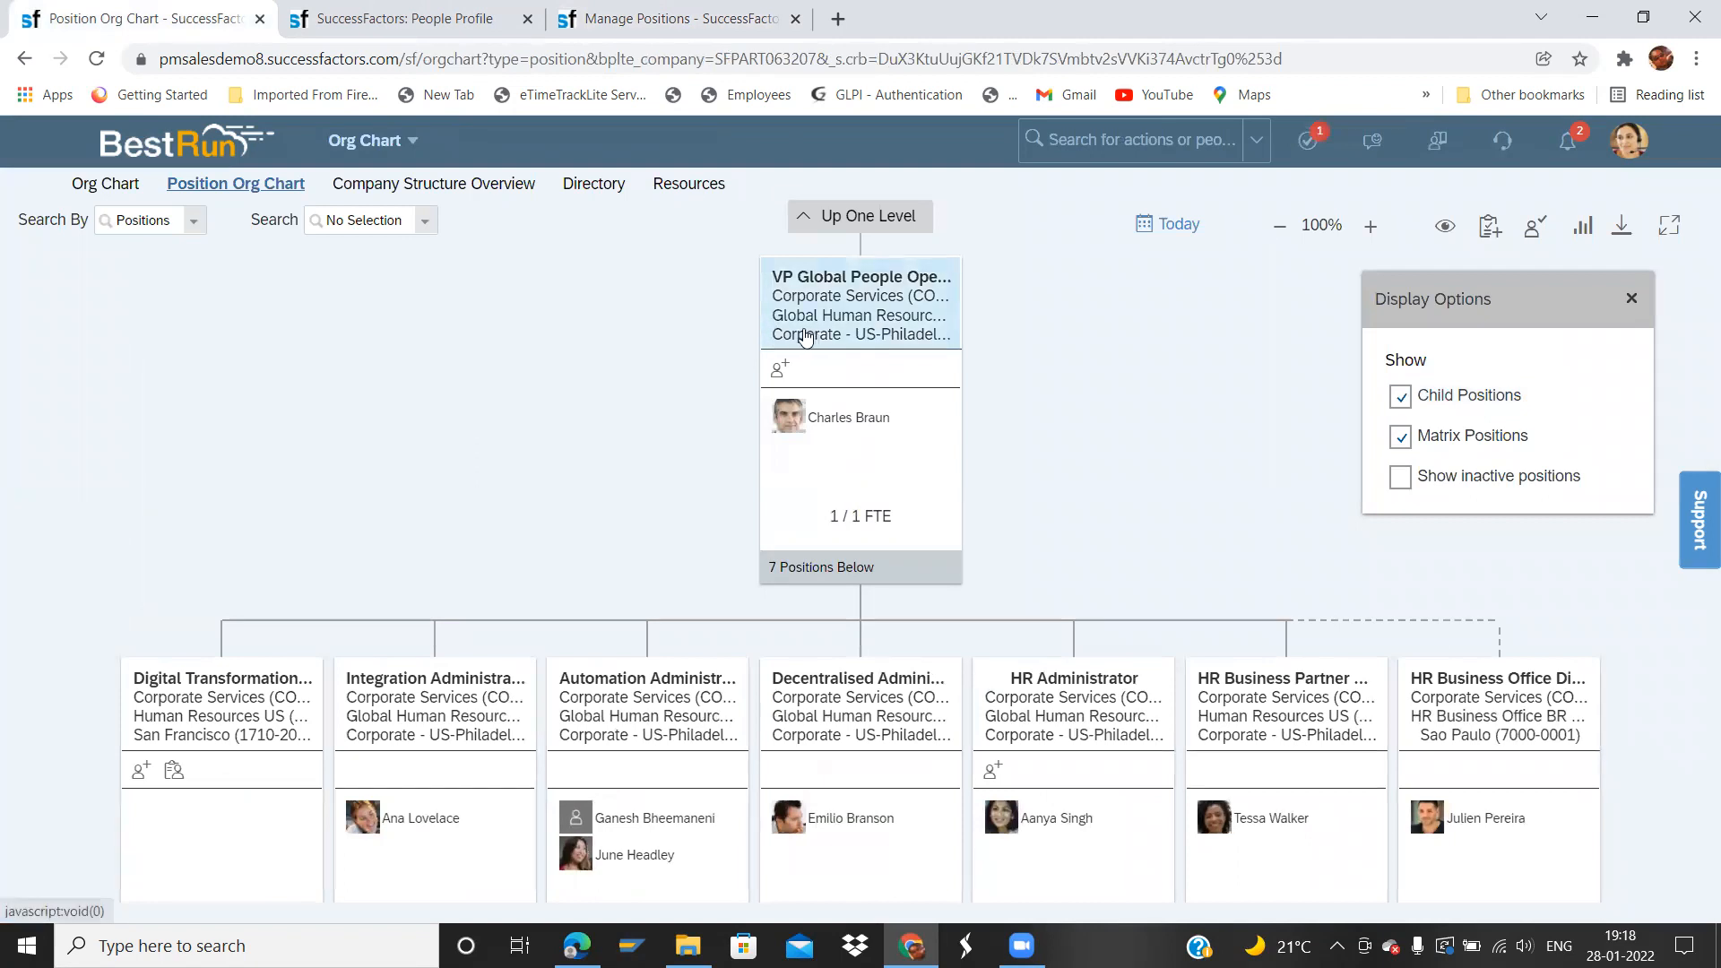
left_click(825, 455)
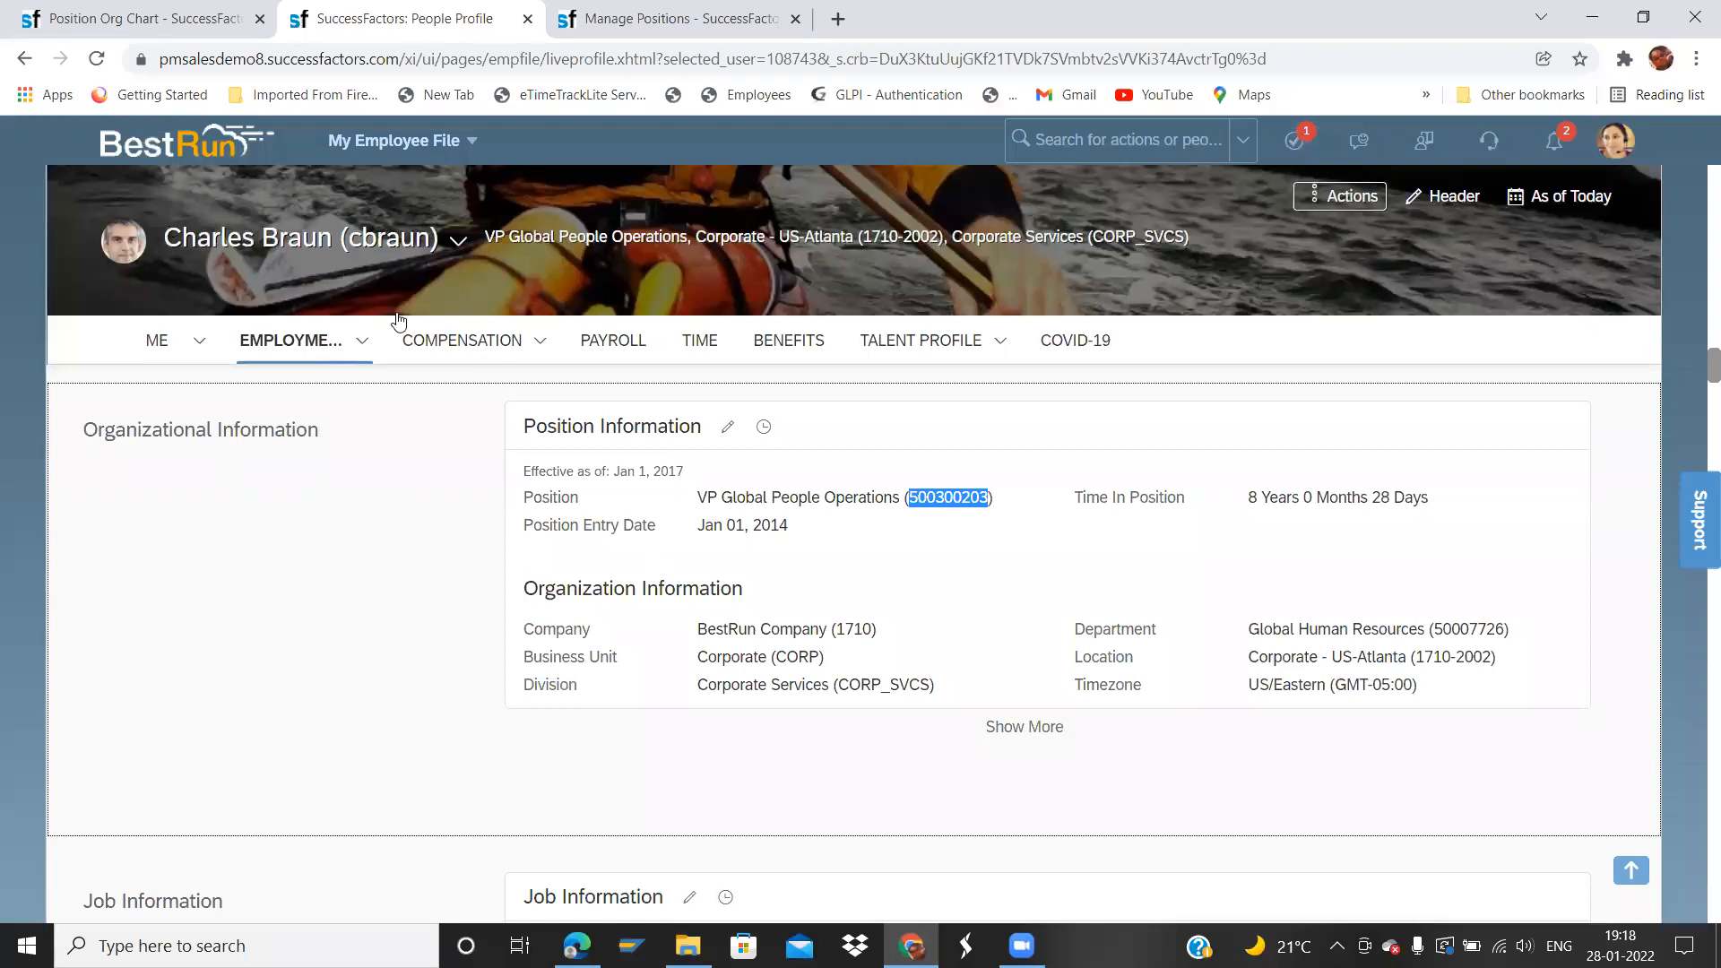
- Recheck the Matrix Positions entry and the matrix manager's People Profile, and return to the Position Org Chart with its display options closed
left_click(654, 22)
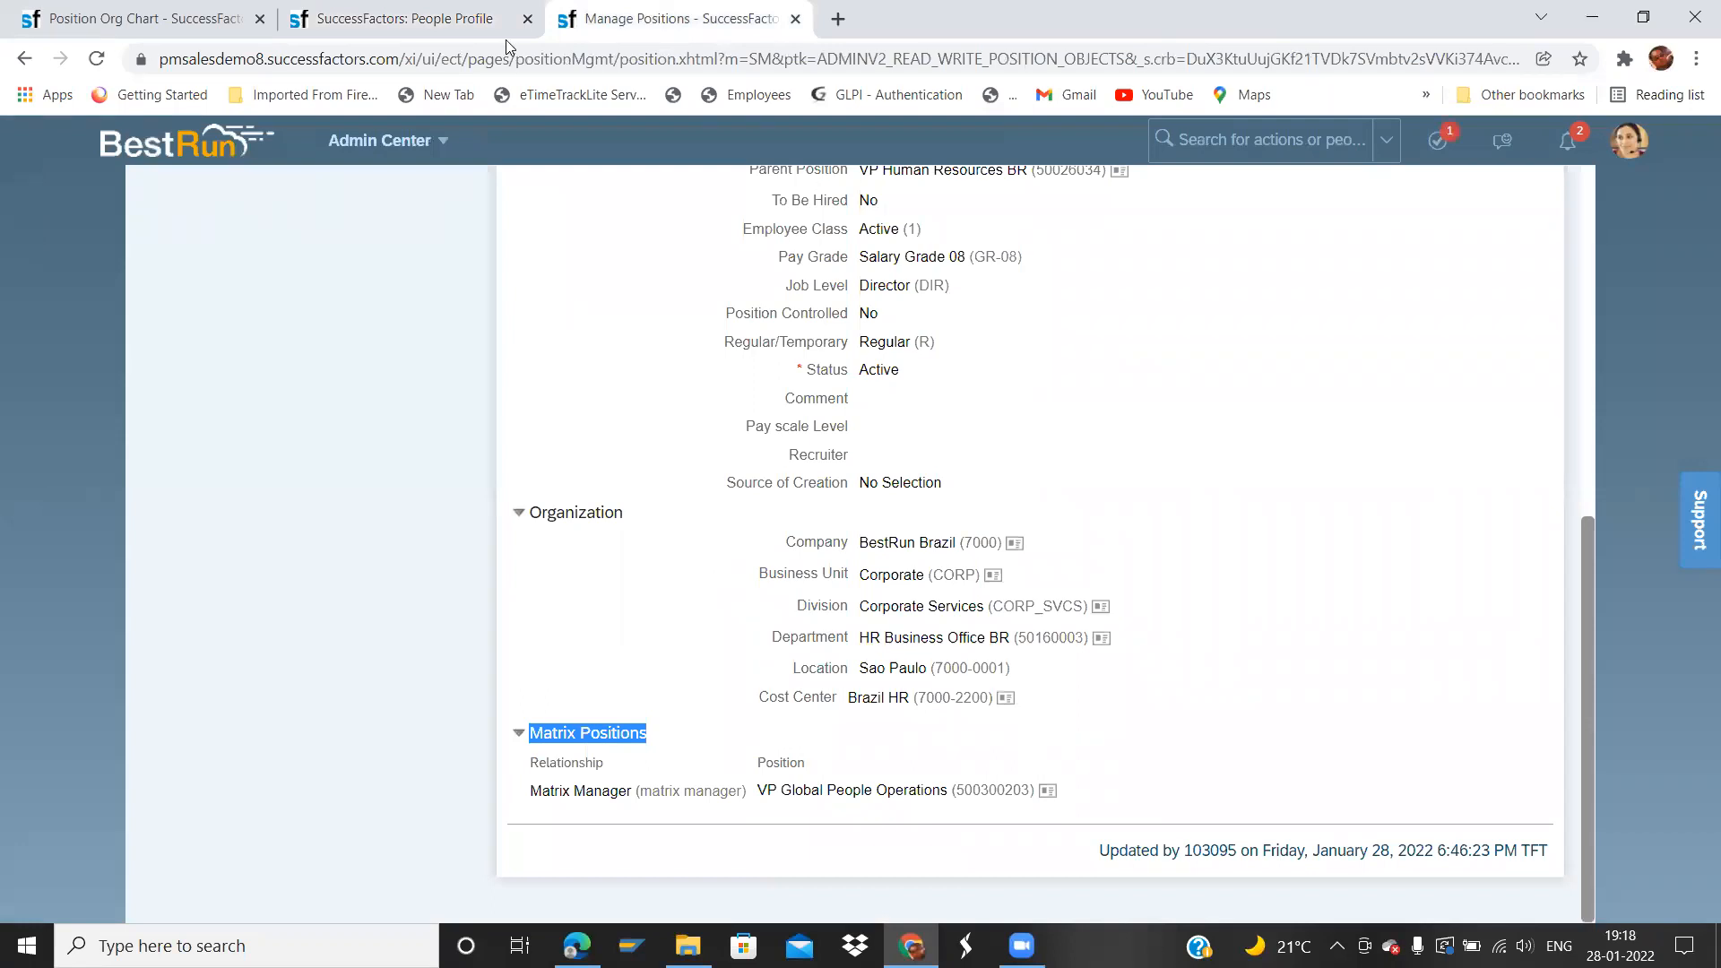
left_click(467, 27)
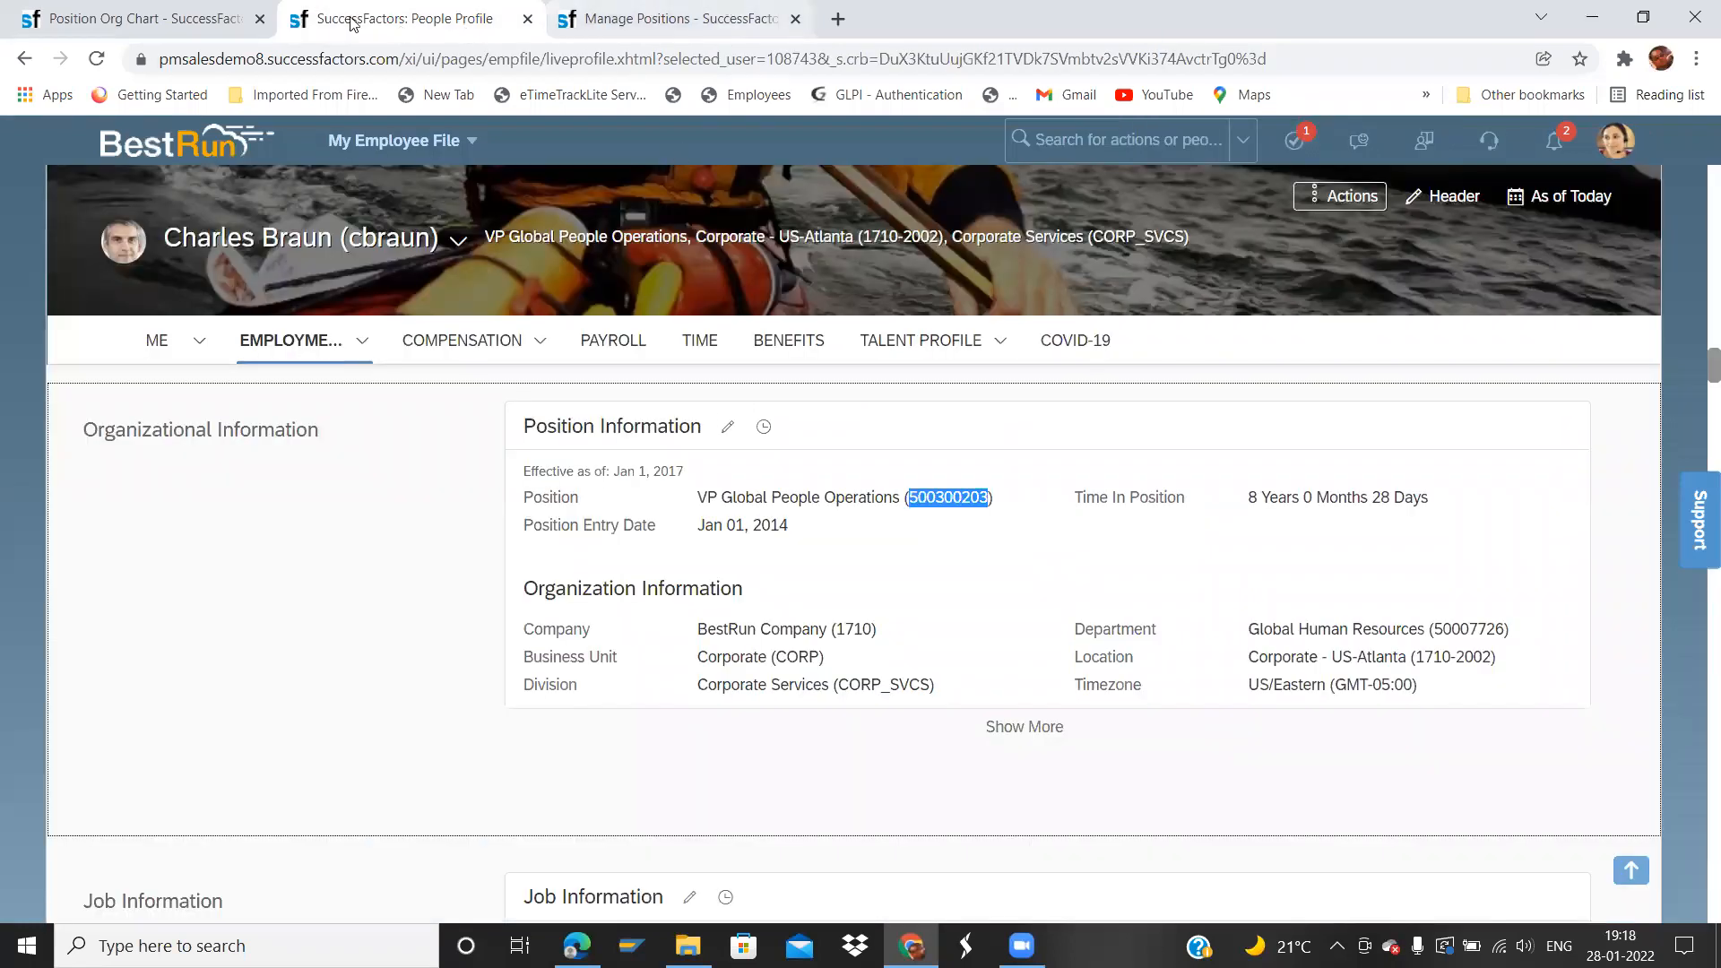
left_click(143, 19)
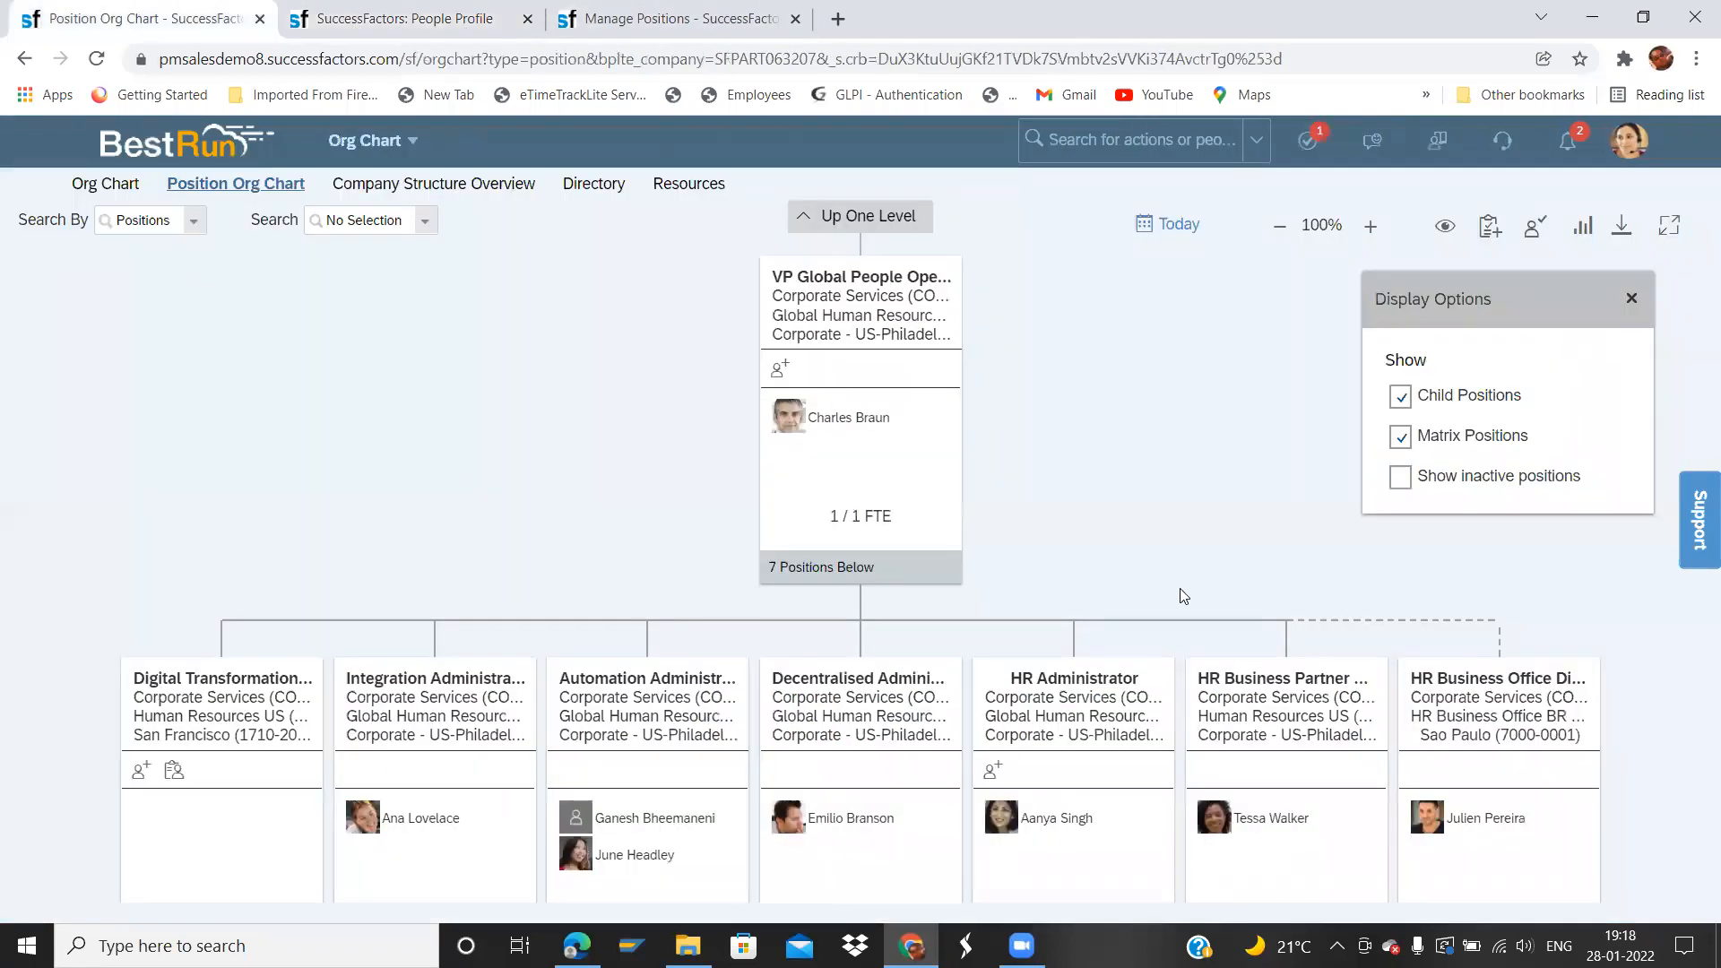
left_click(1181, 563)
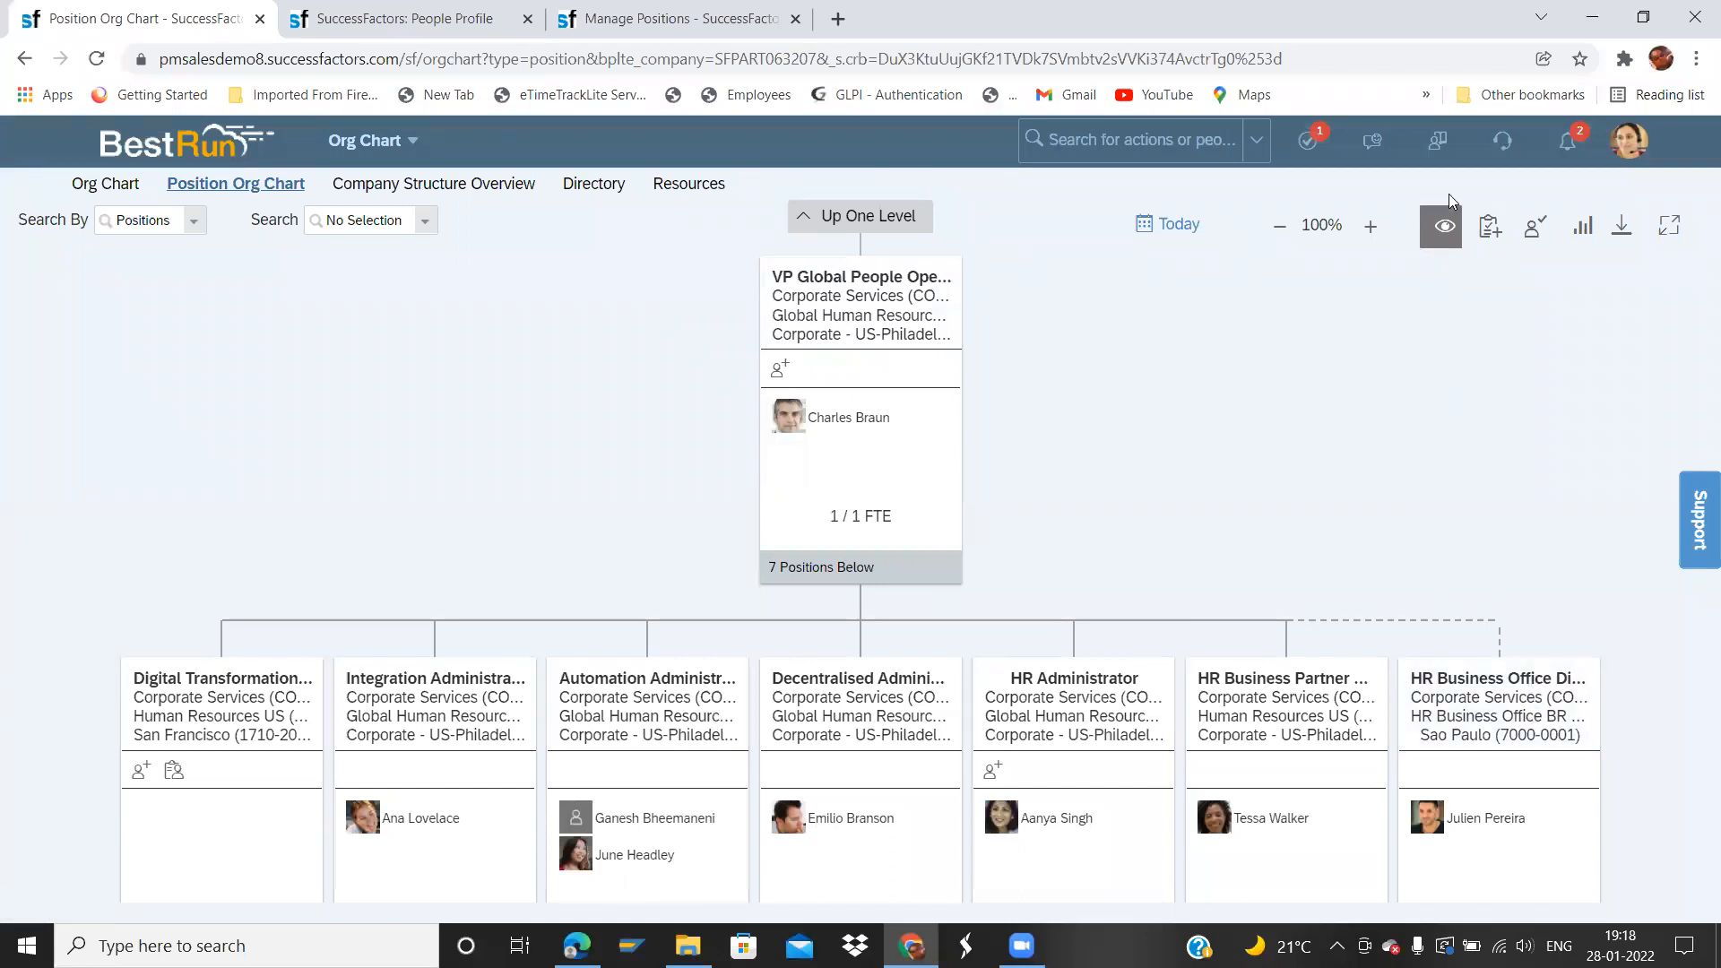
- Hide the matrix positions in the Position Org Chart so that only child positions are displayed, and close the display options
left_click(1444, 224)
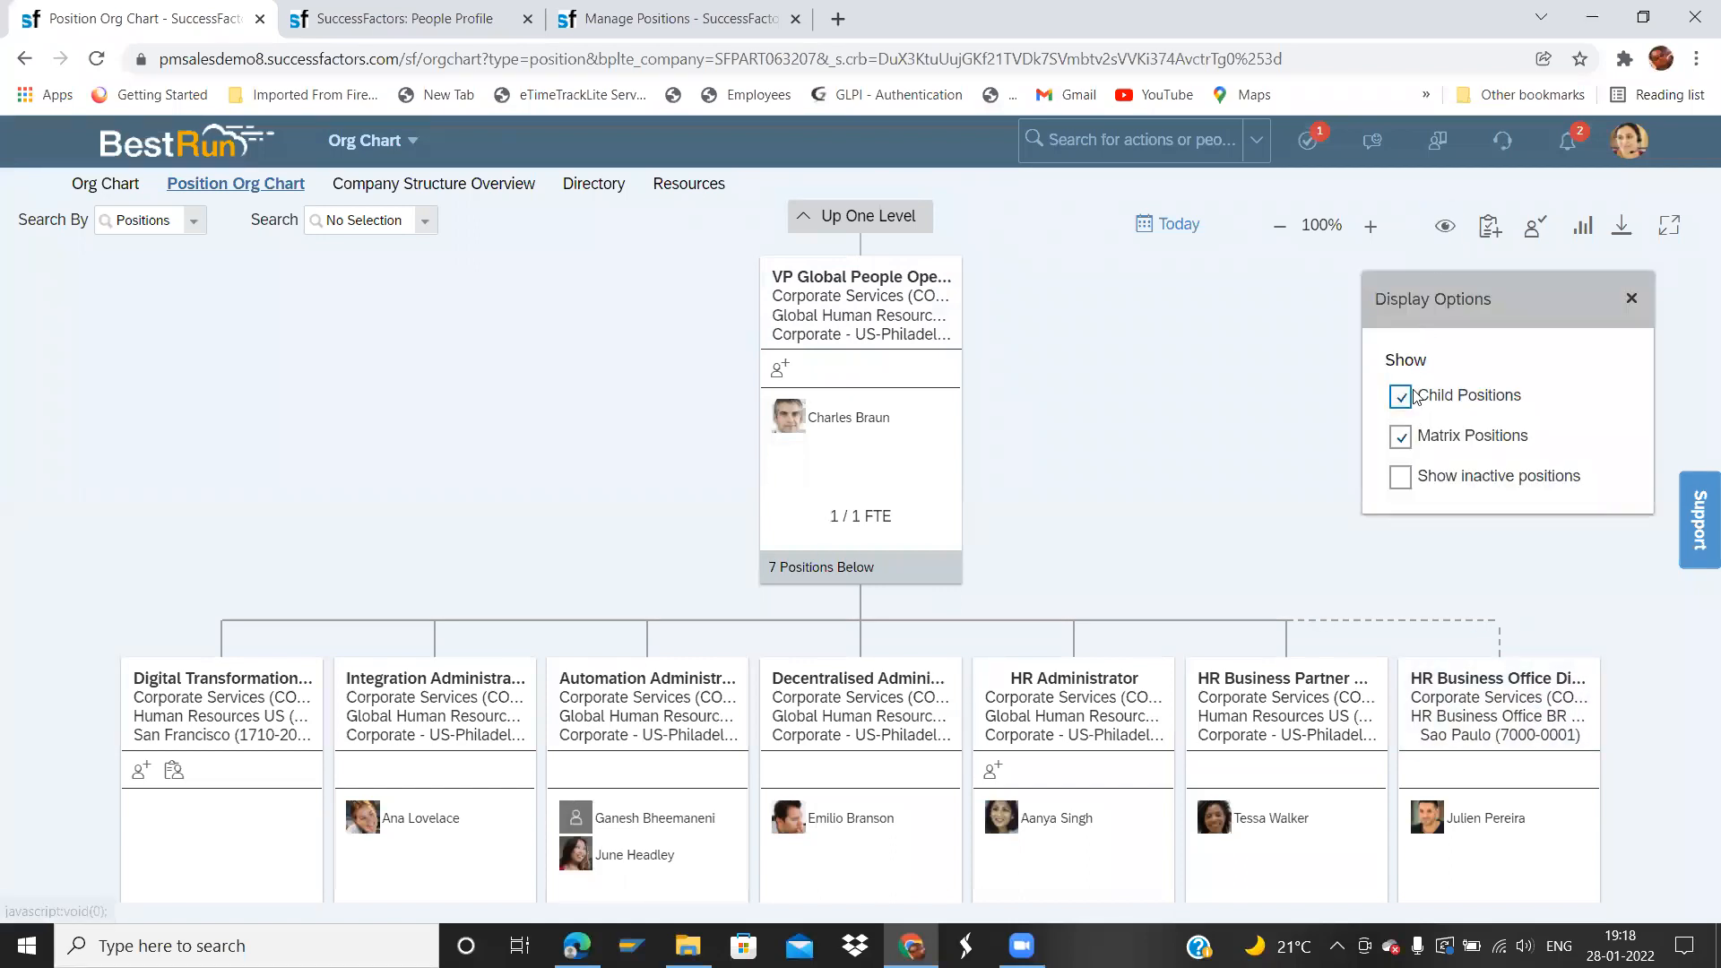
left_click(1402, 437)
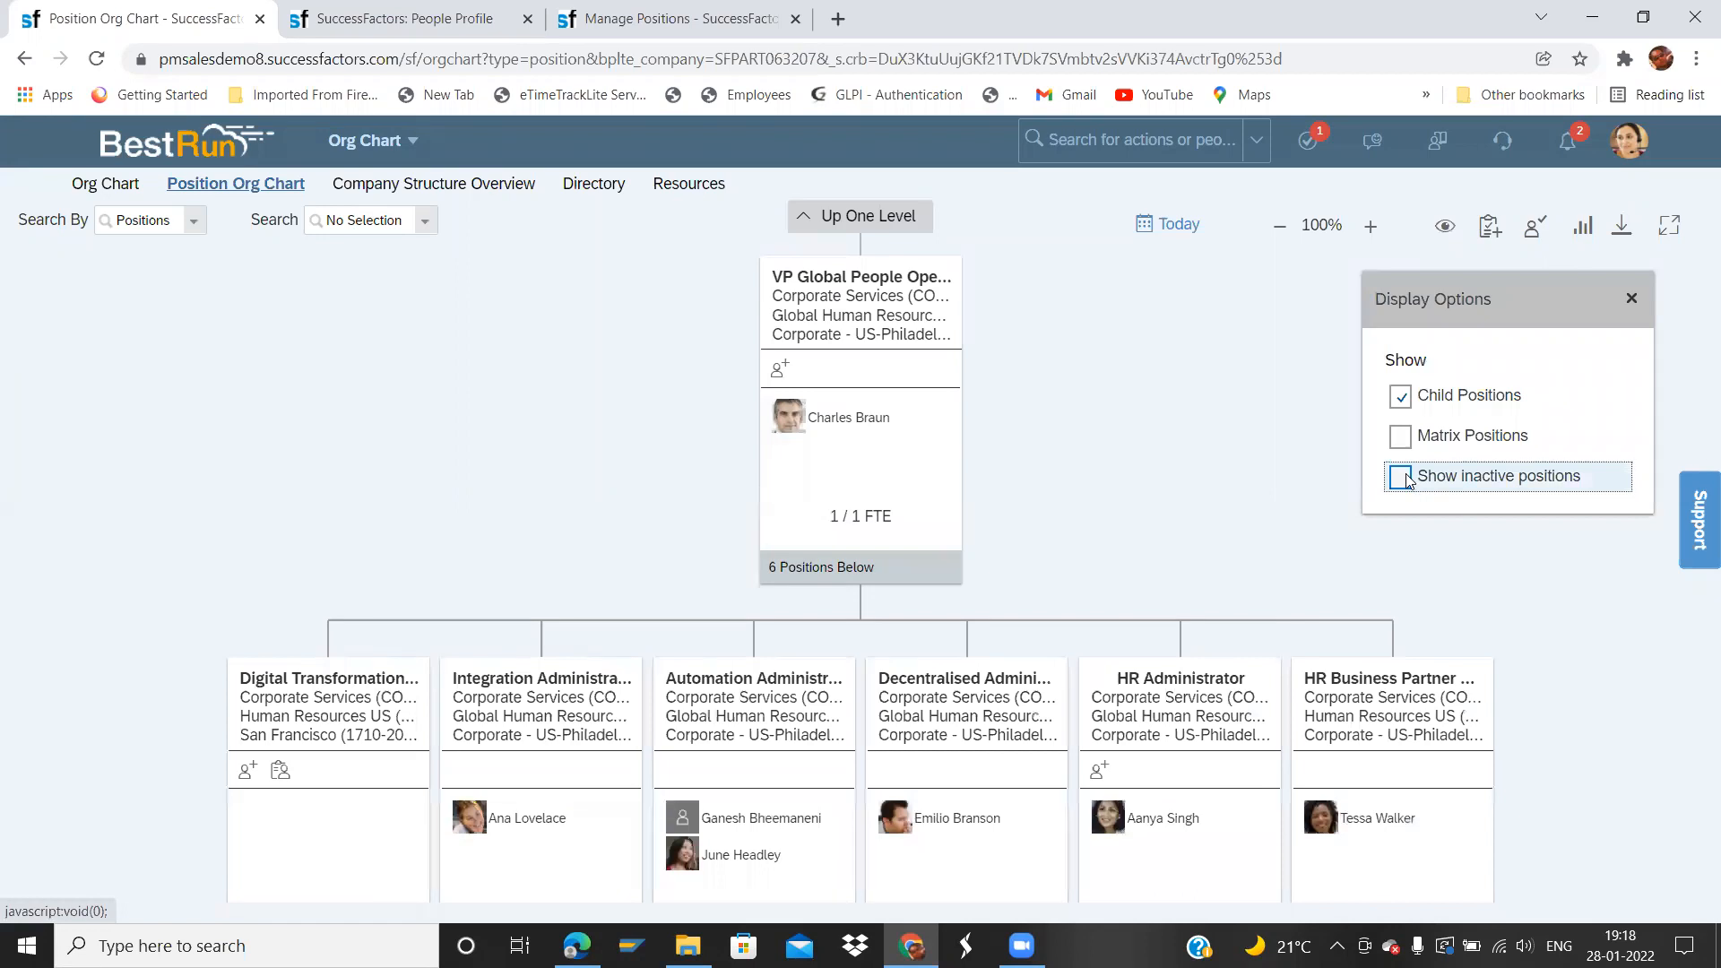
left_click(1241, 469)
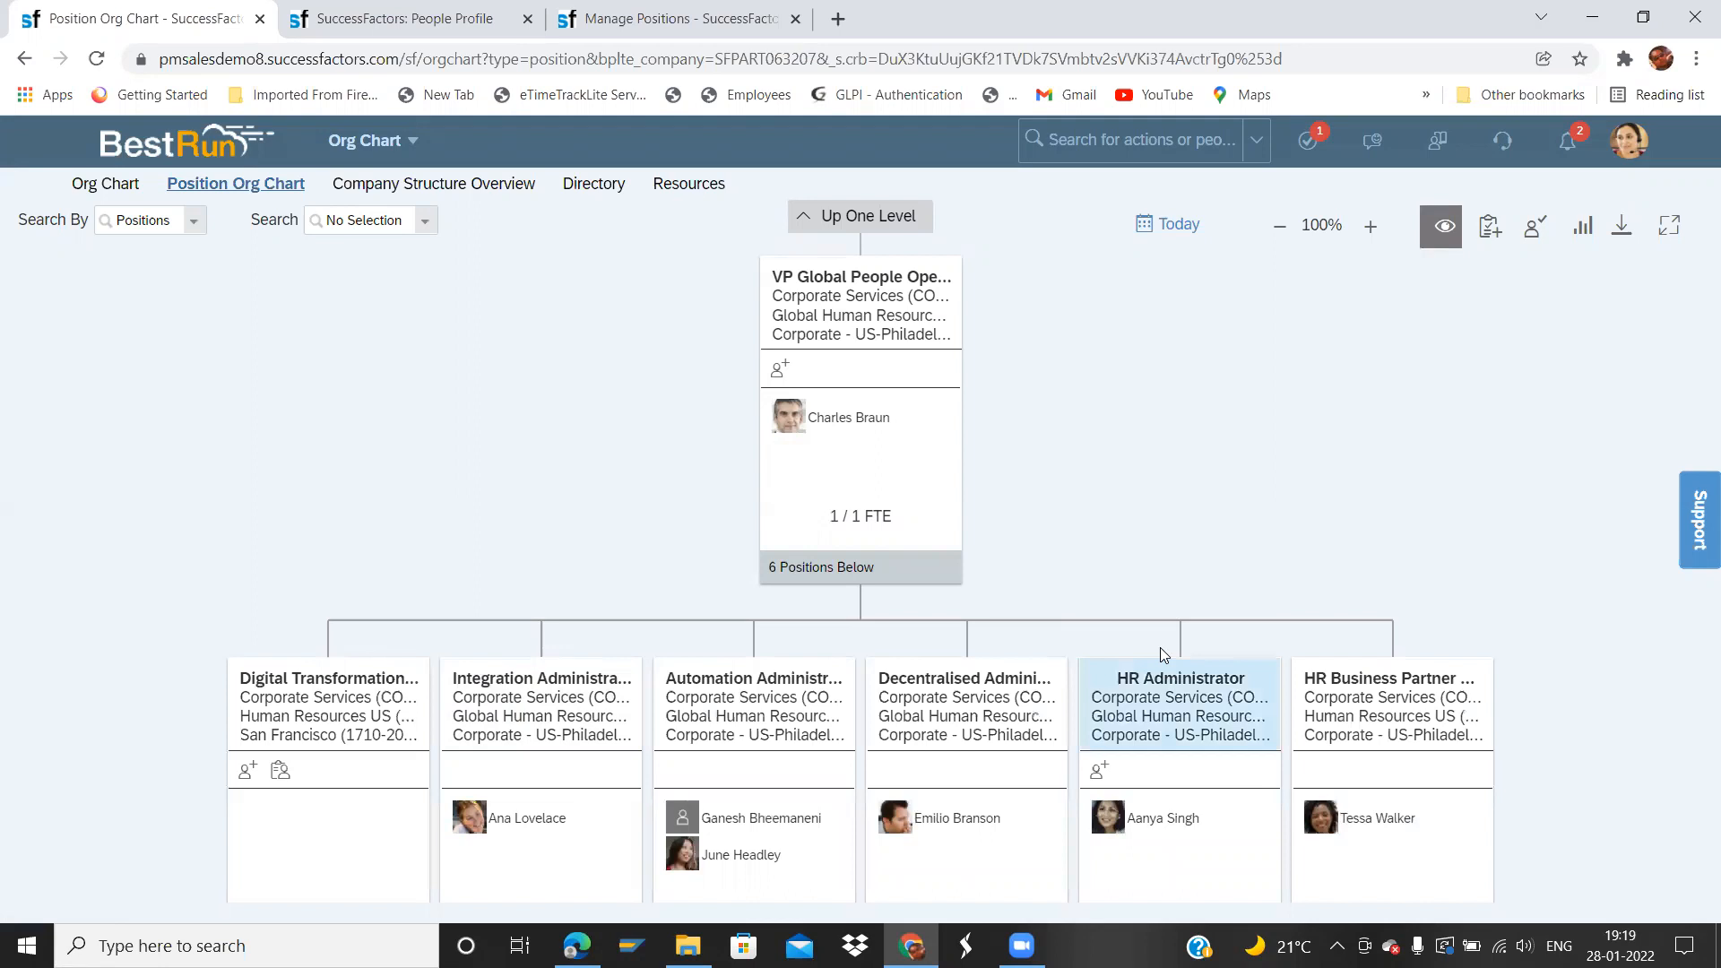
- Examine the FTE occupancy of the positions below VP Global People Operations, briefly opening the Digital Transformation Program Lead's position details
left_click_drag(957, 385, 938, 294)
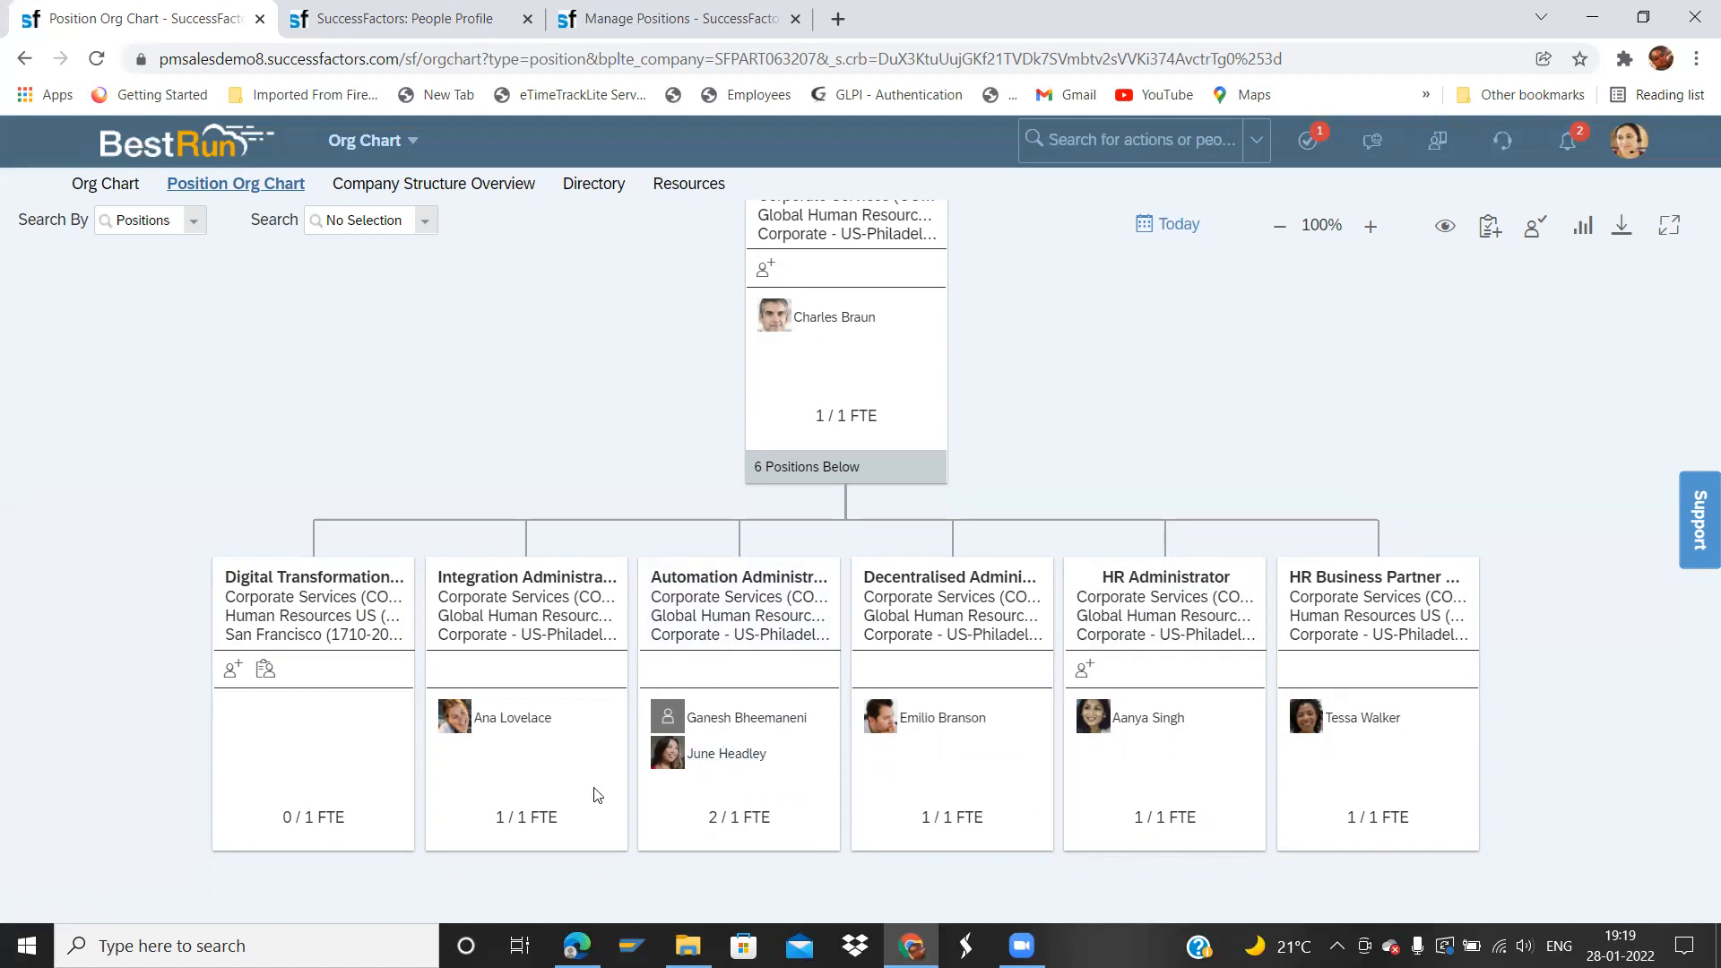
left_click_drag(308, 819, 258, 791)
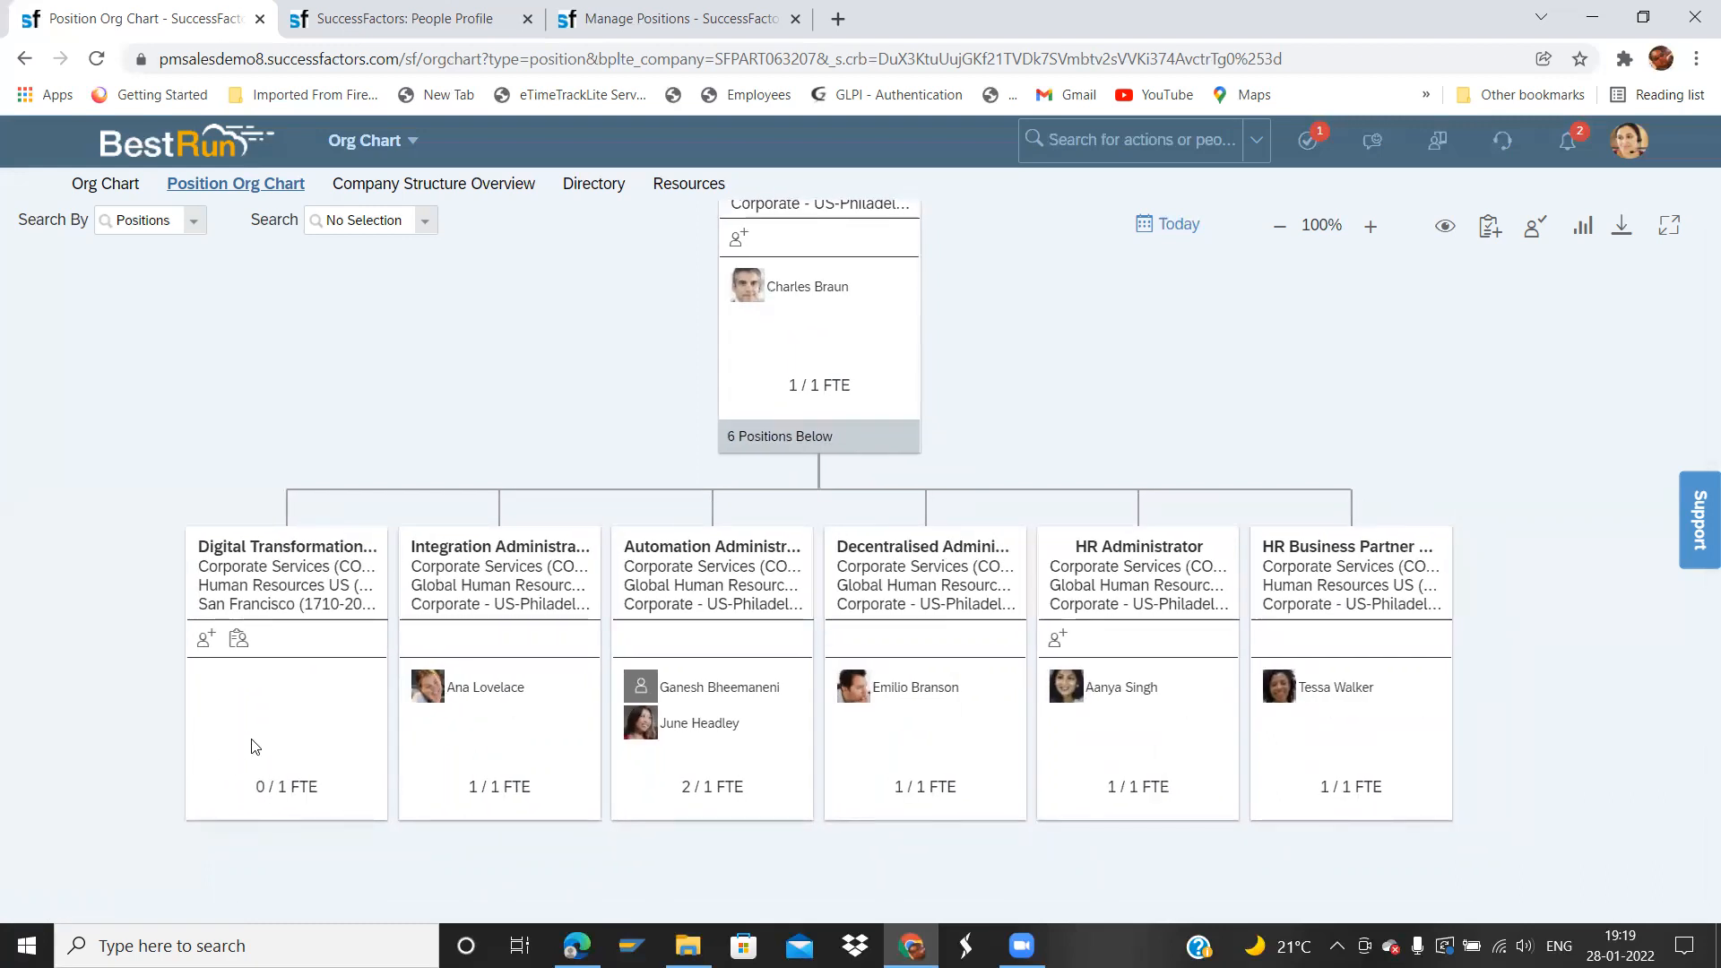
left_click(205, 643)
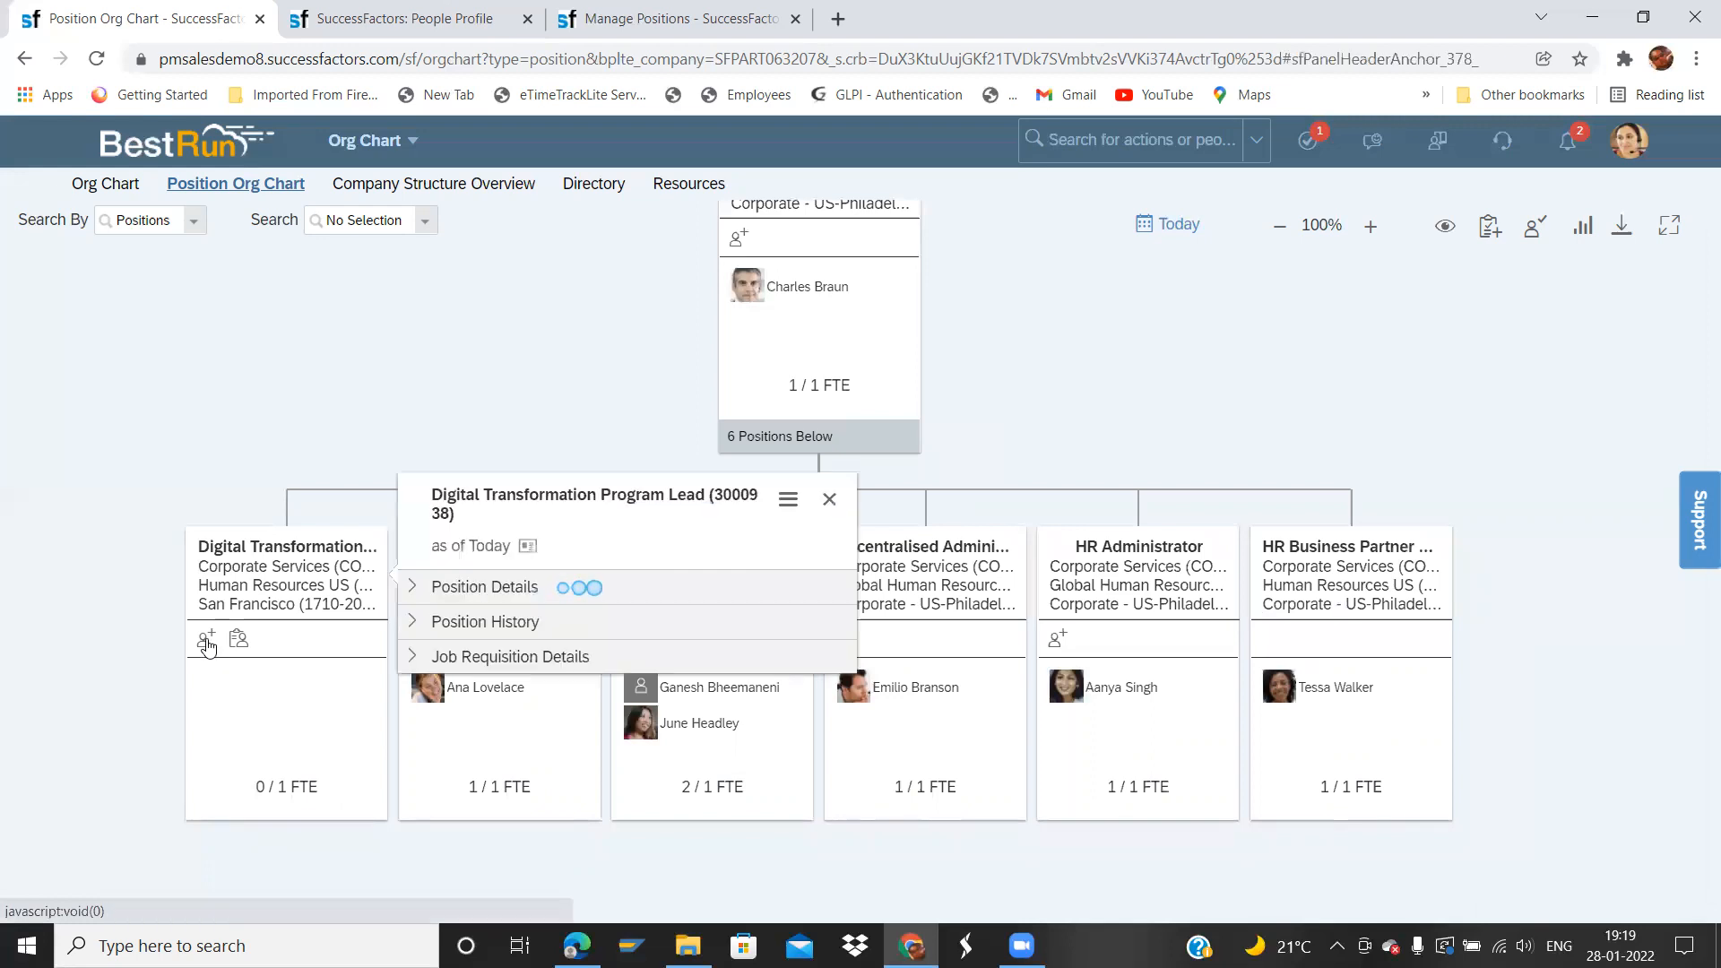
left_click(499, 279)
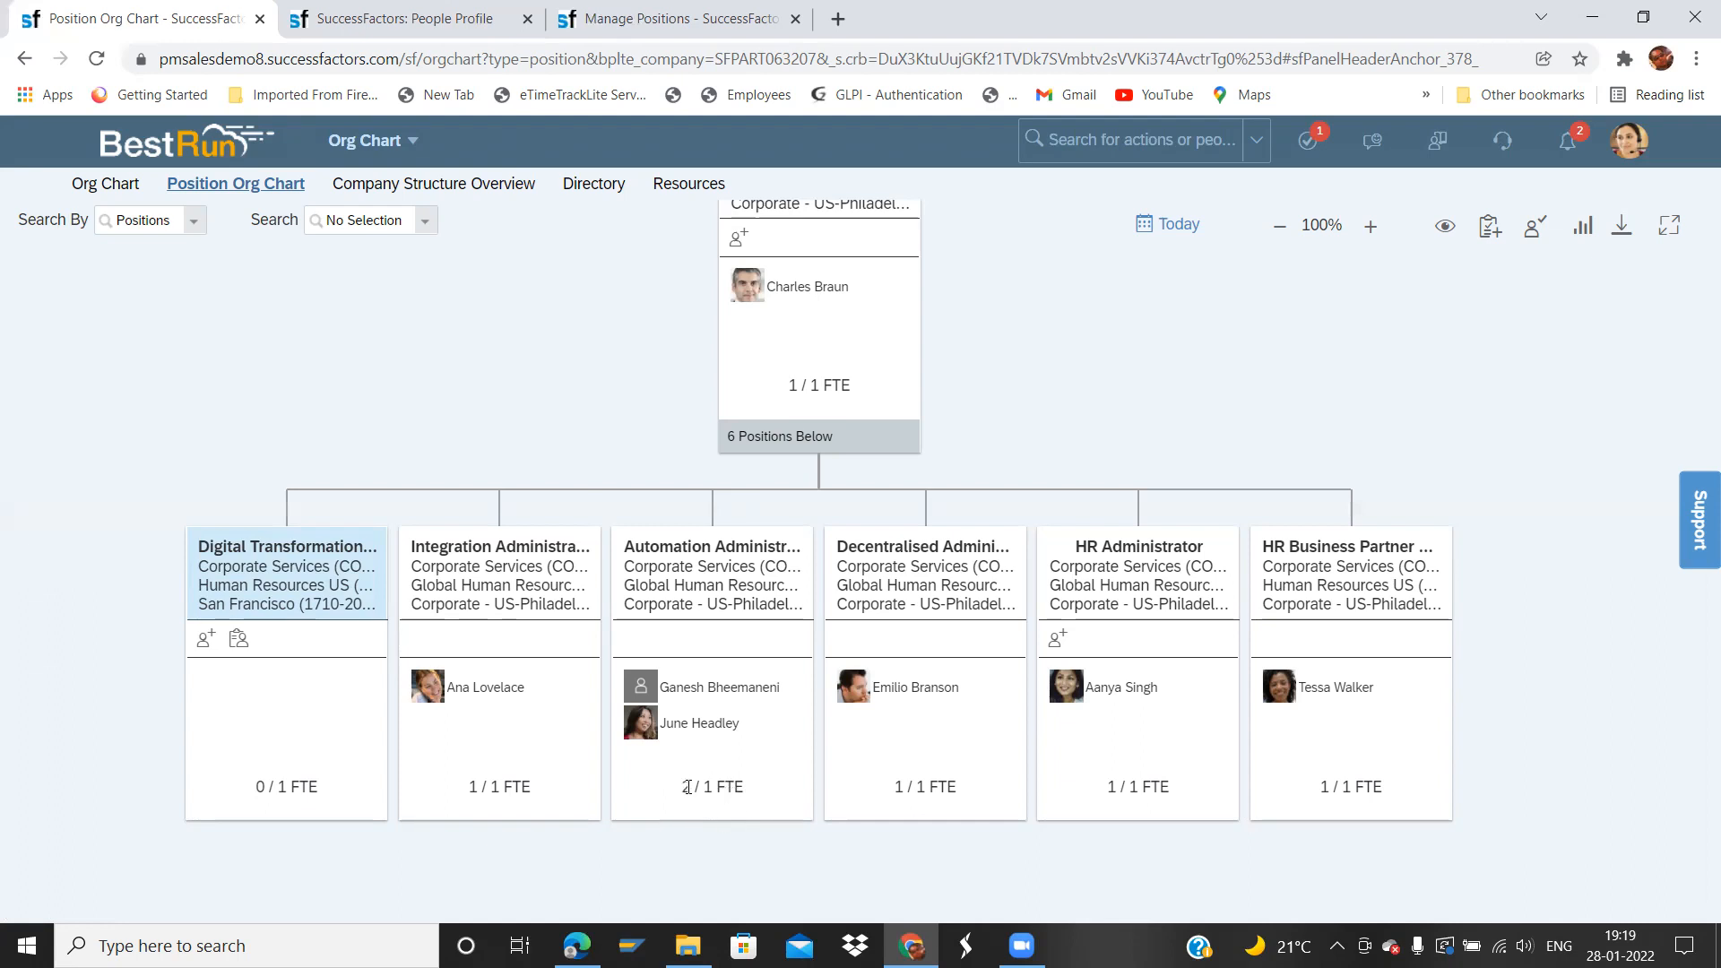
left_click_drag(686, 787, 677, 783)
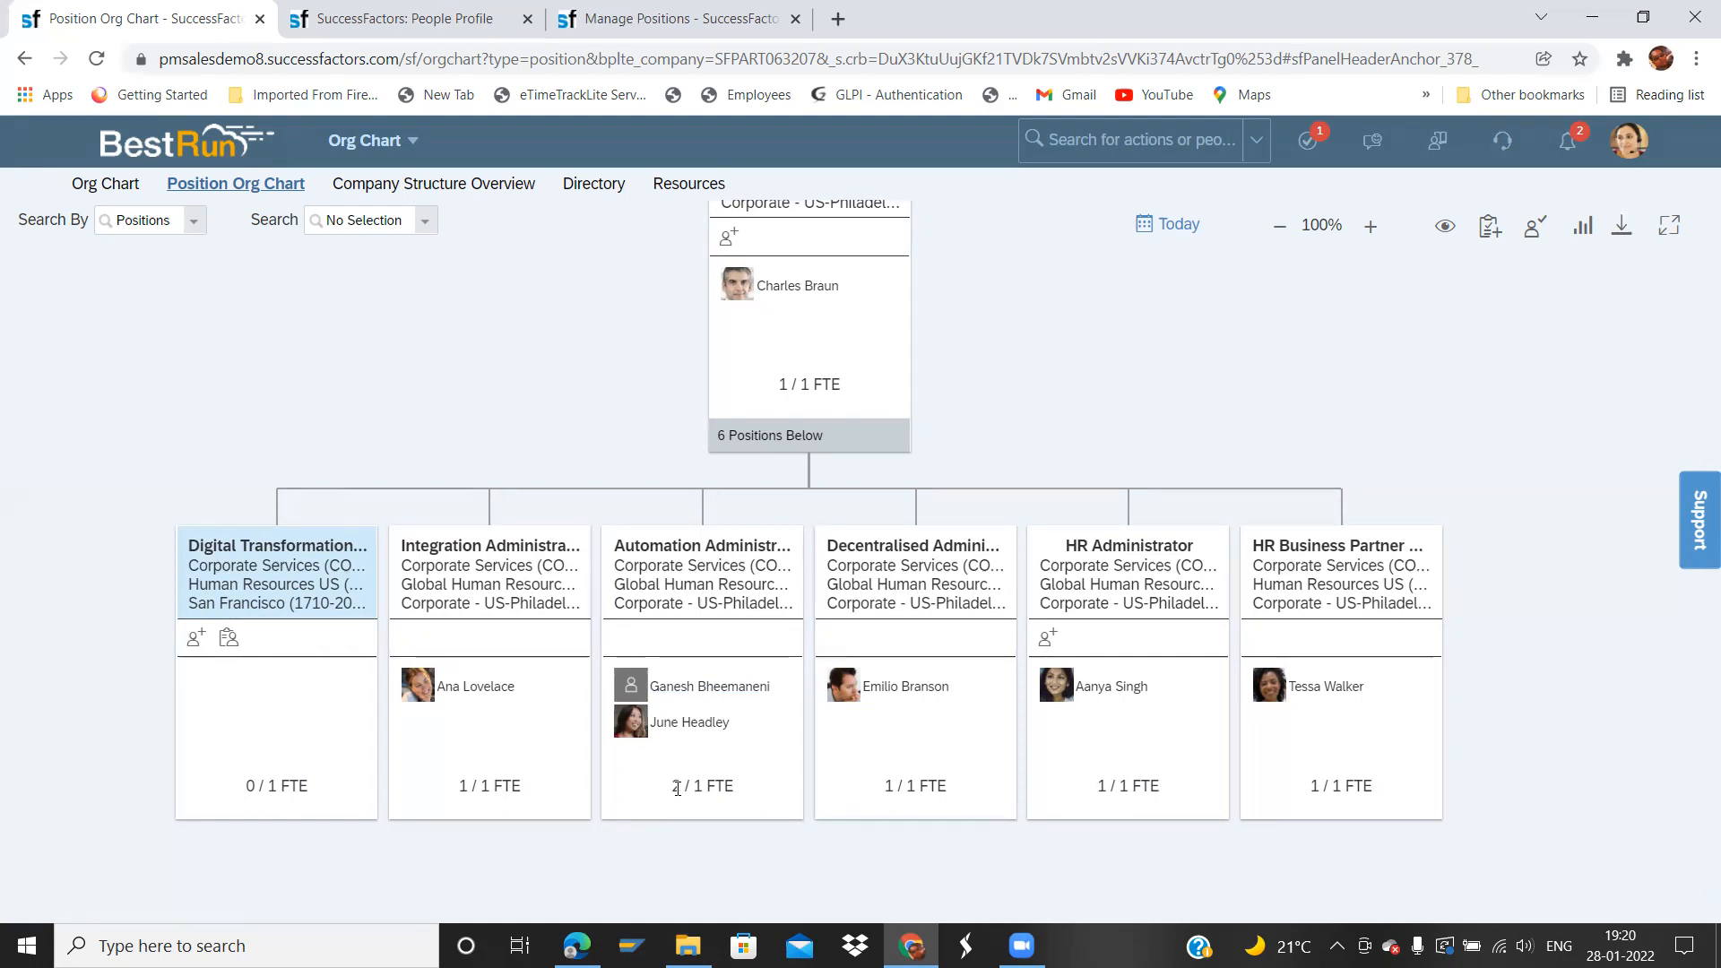
left_click_drag(692, 788, 704, 789)
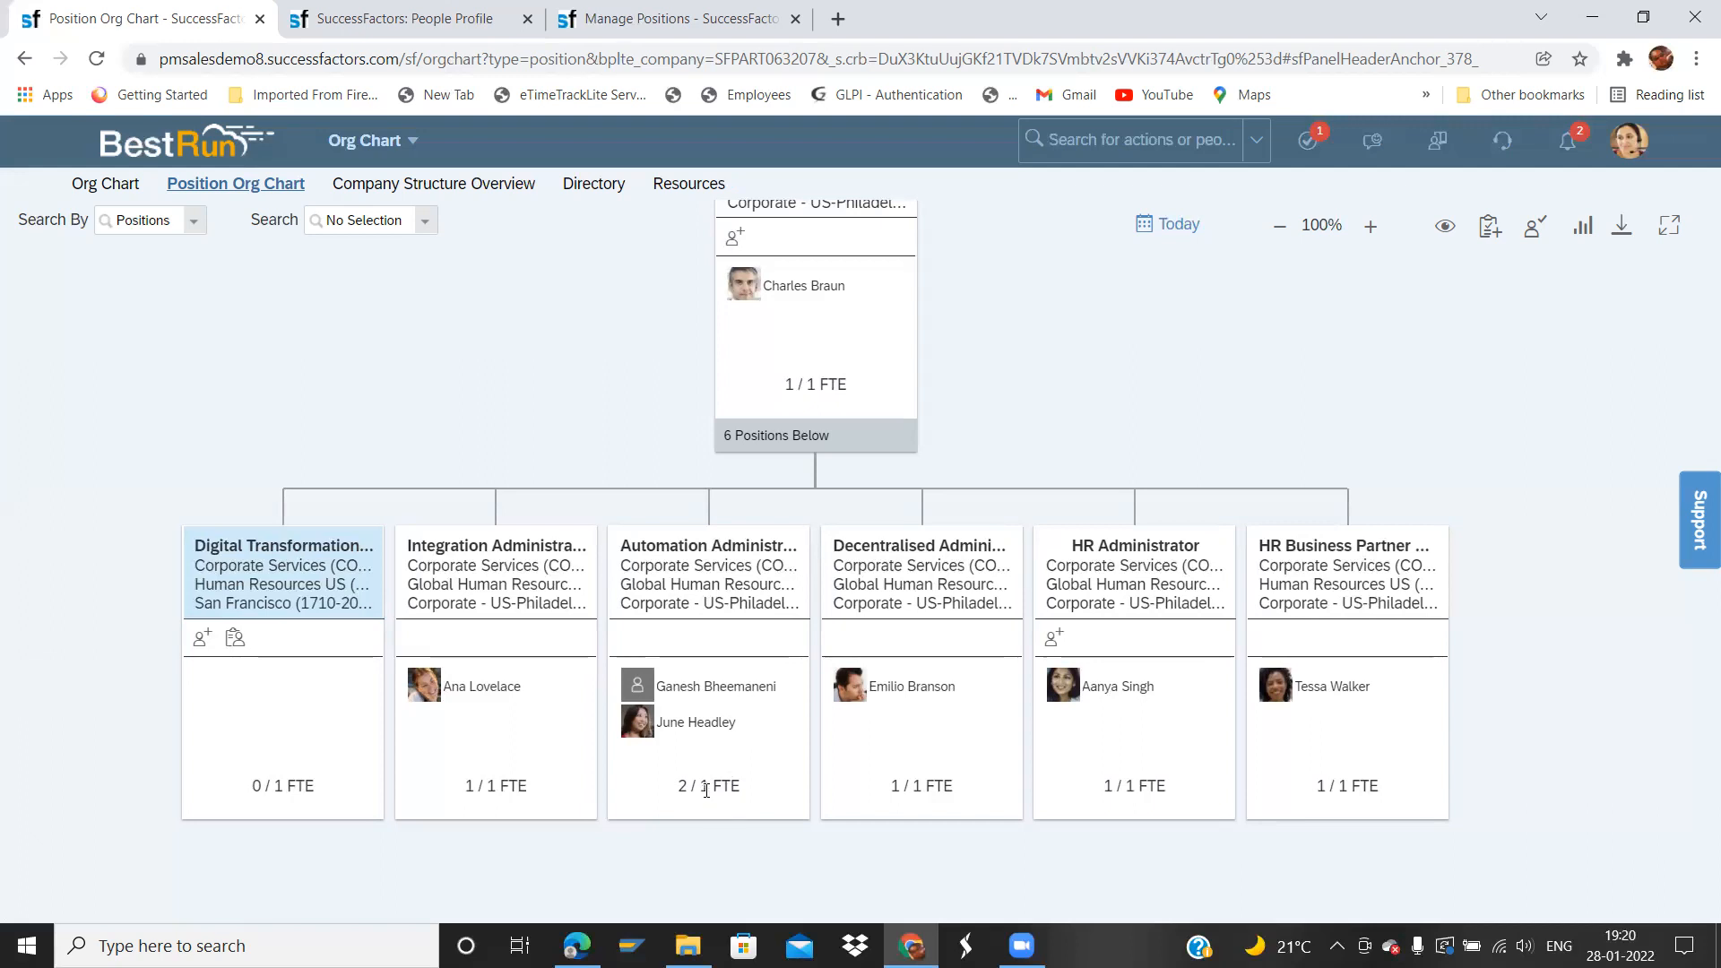
- Review the Mass Position, Position Type and FTE fields in the HR Business Office Director's position record
left_click(657, 16)
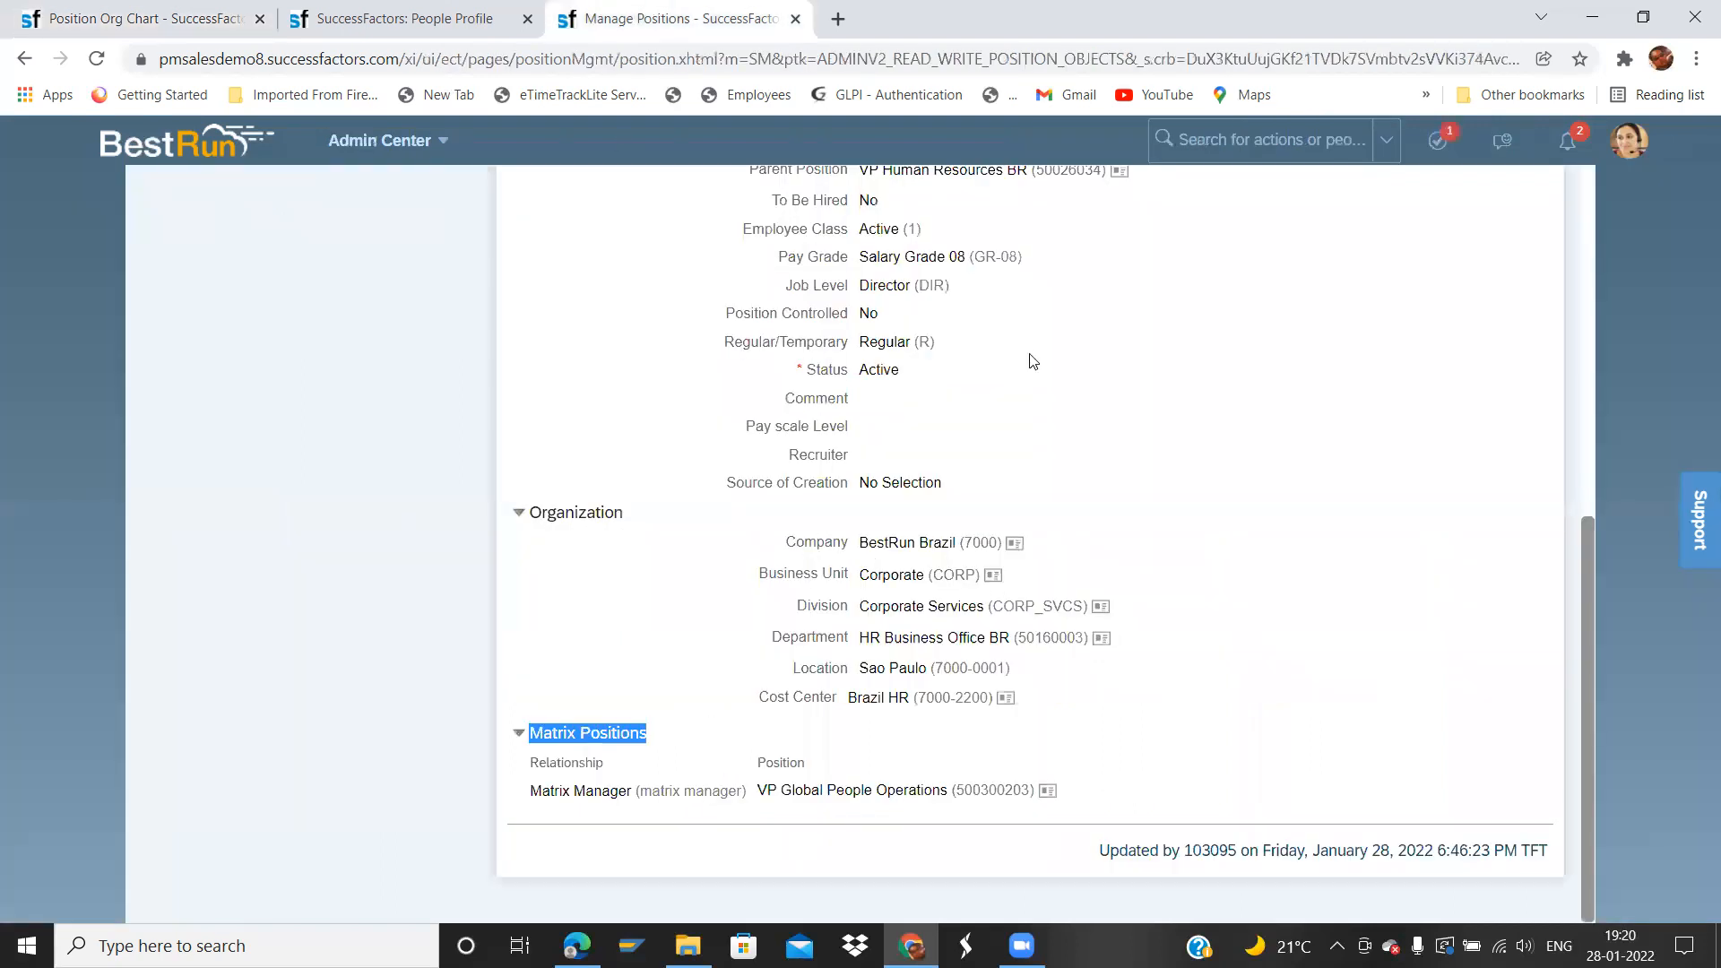
left_click_drag(1585, 561, 1599, 322)
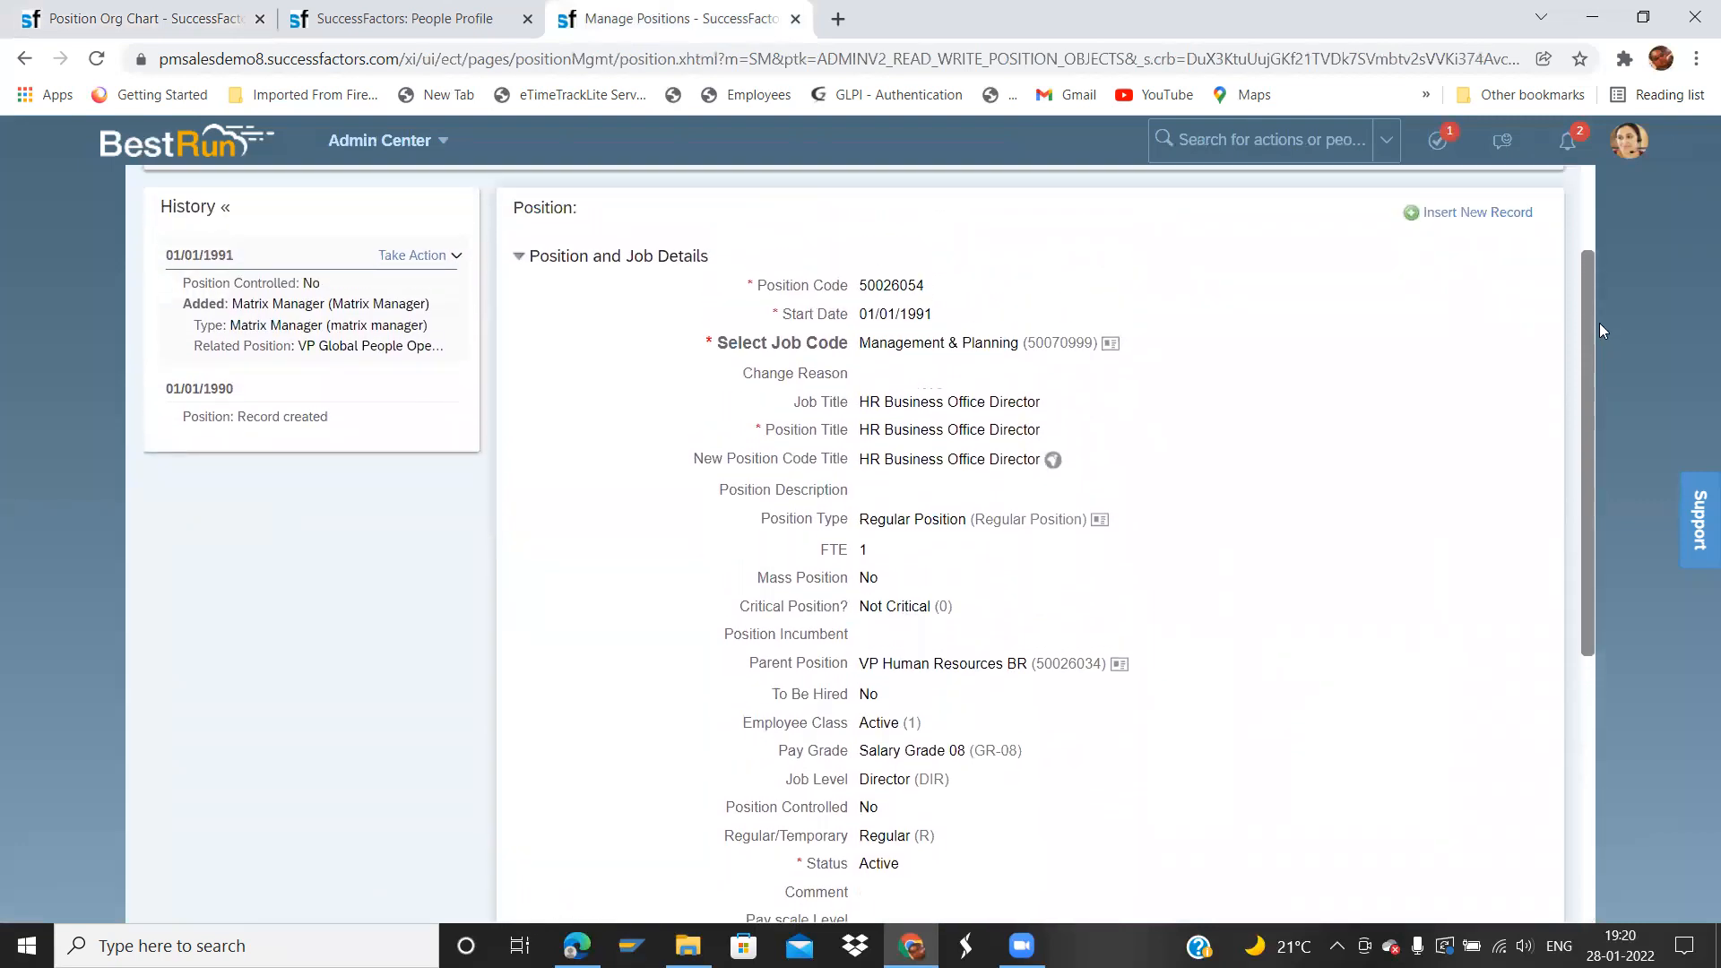
left_click_drag(861, 575, 884, 578)
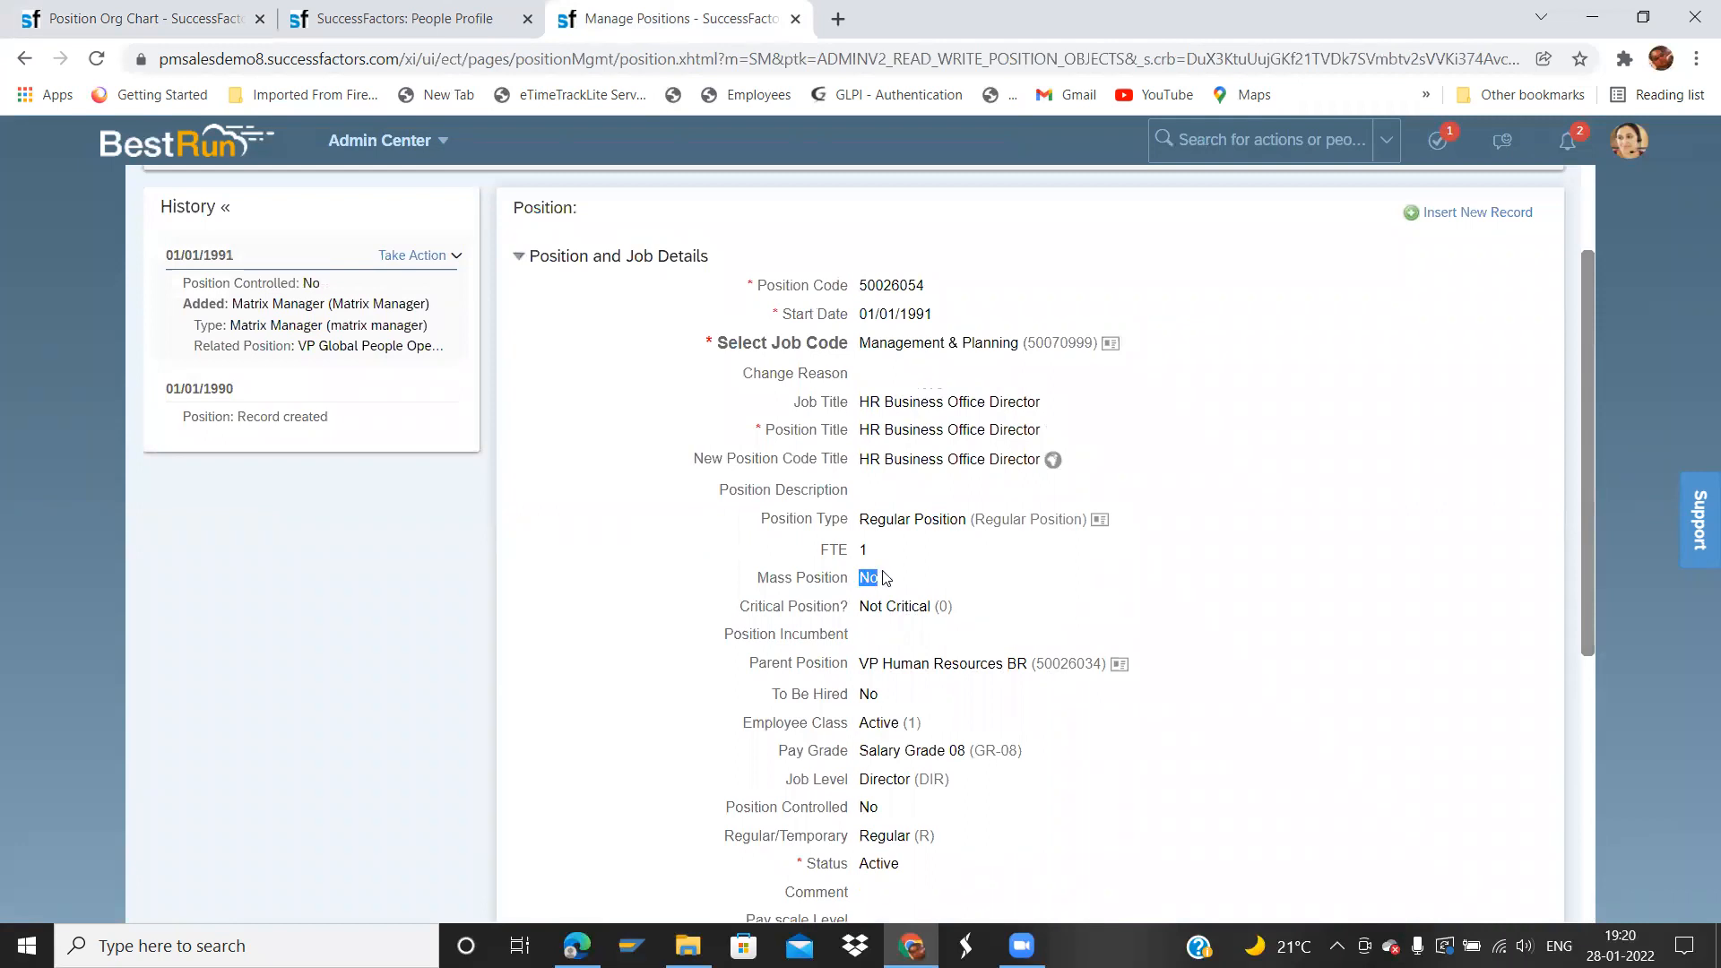
left_click_drag(862, 518, 1100, 519)
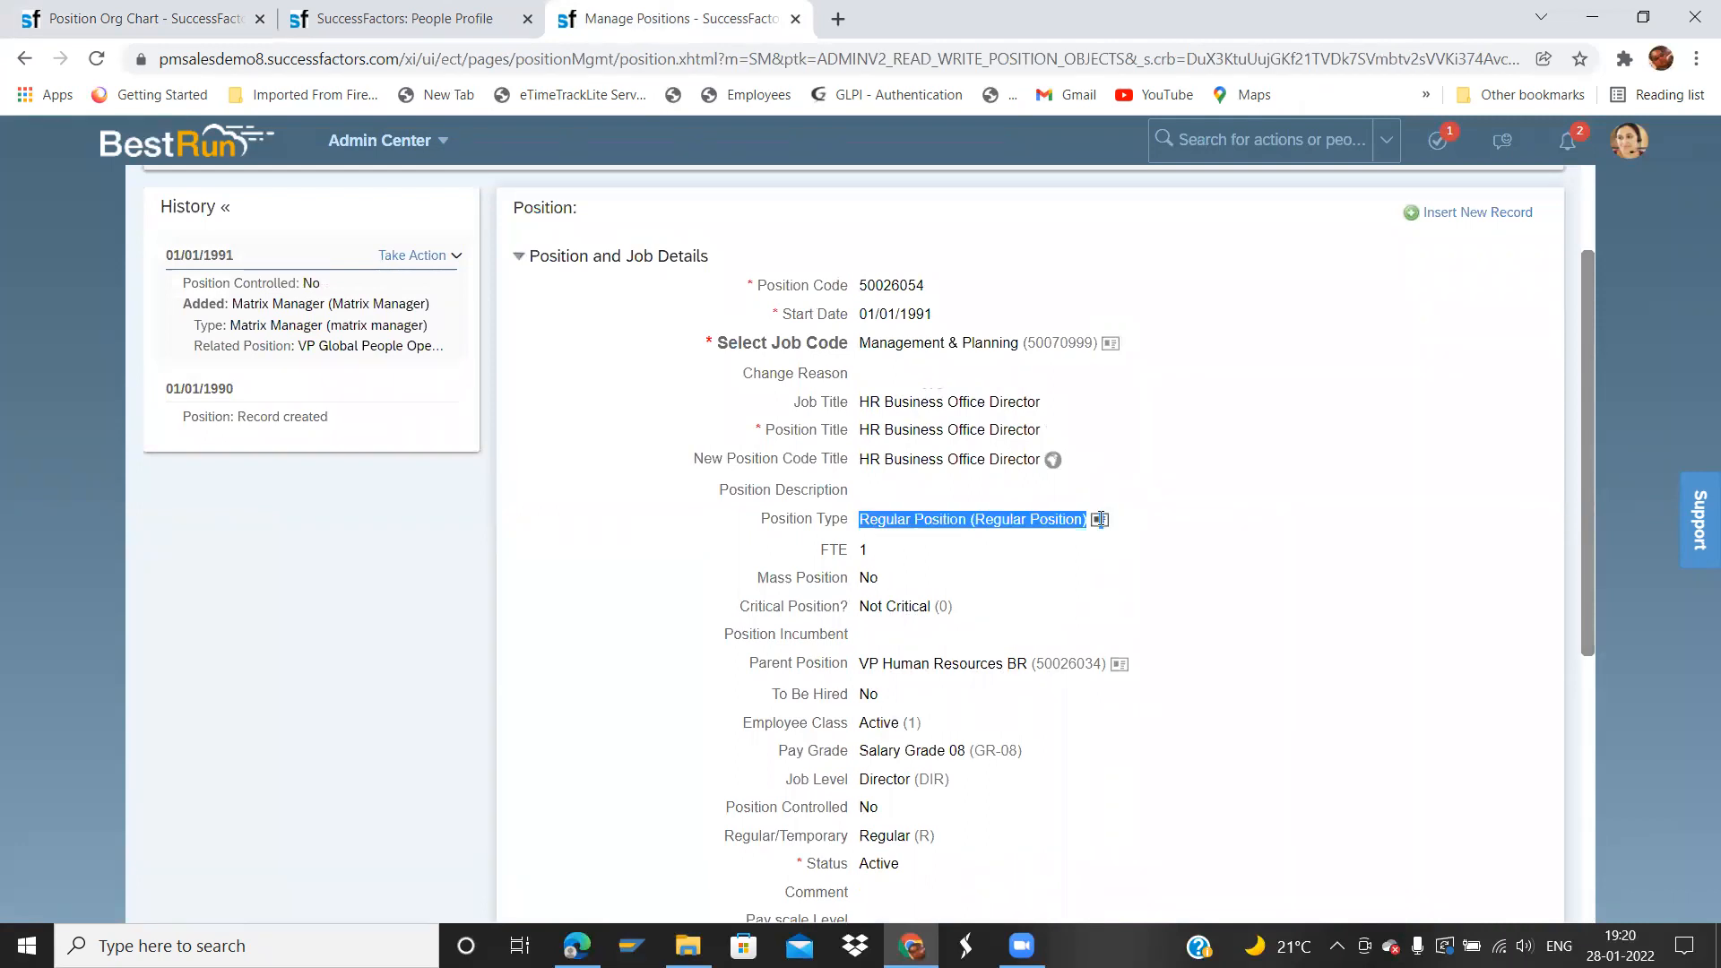
left_click(880, 521)
left_click_drag(867, 553, 851, 553)
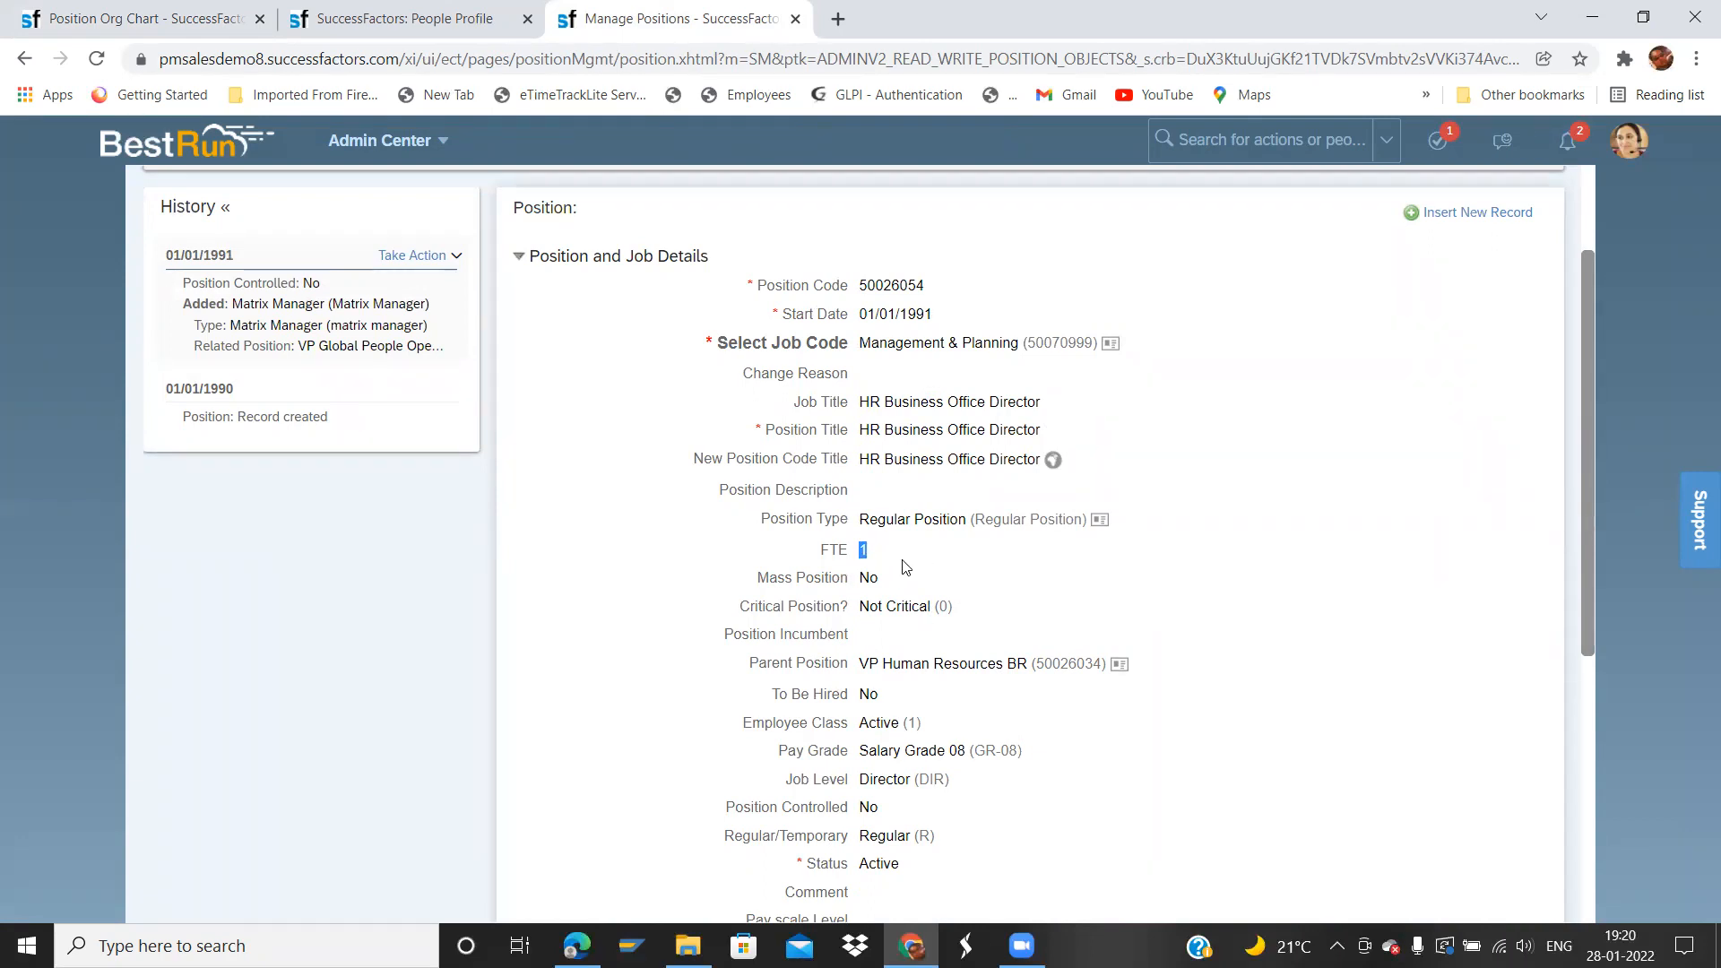
left_click(417, 24)
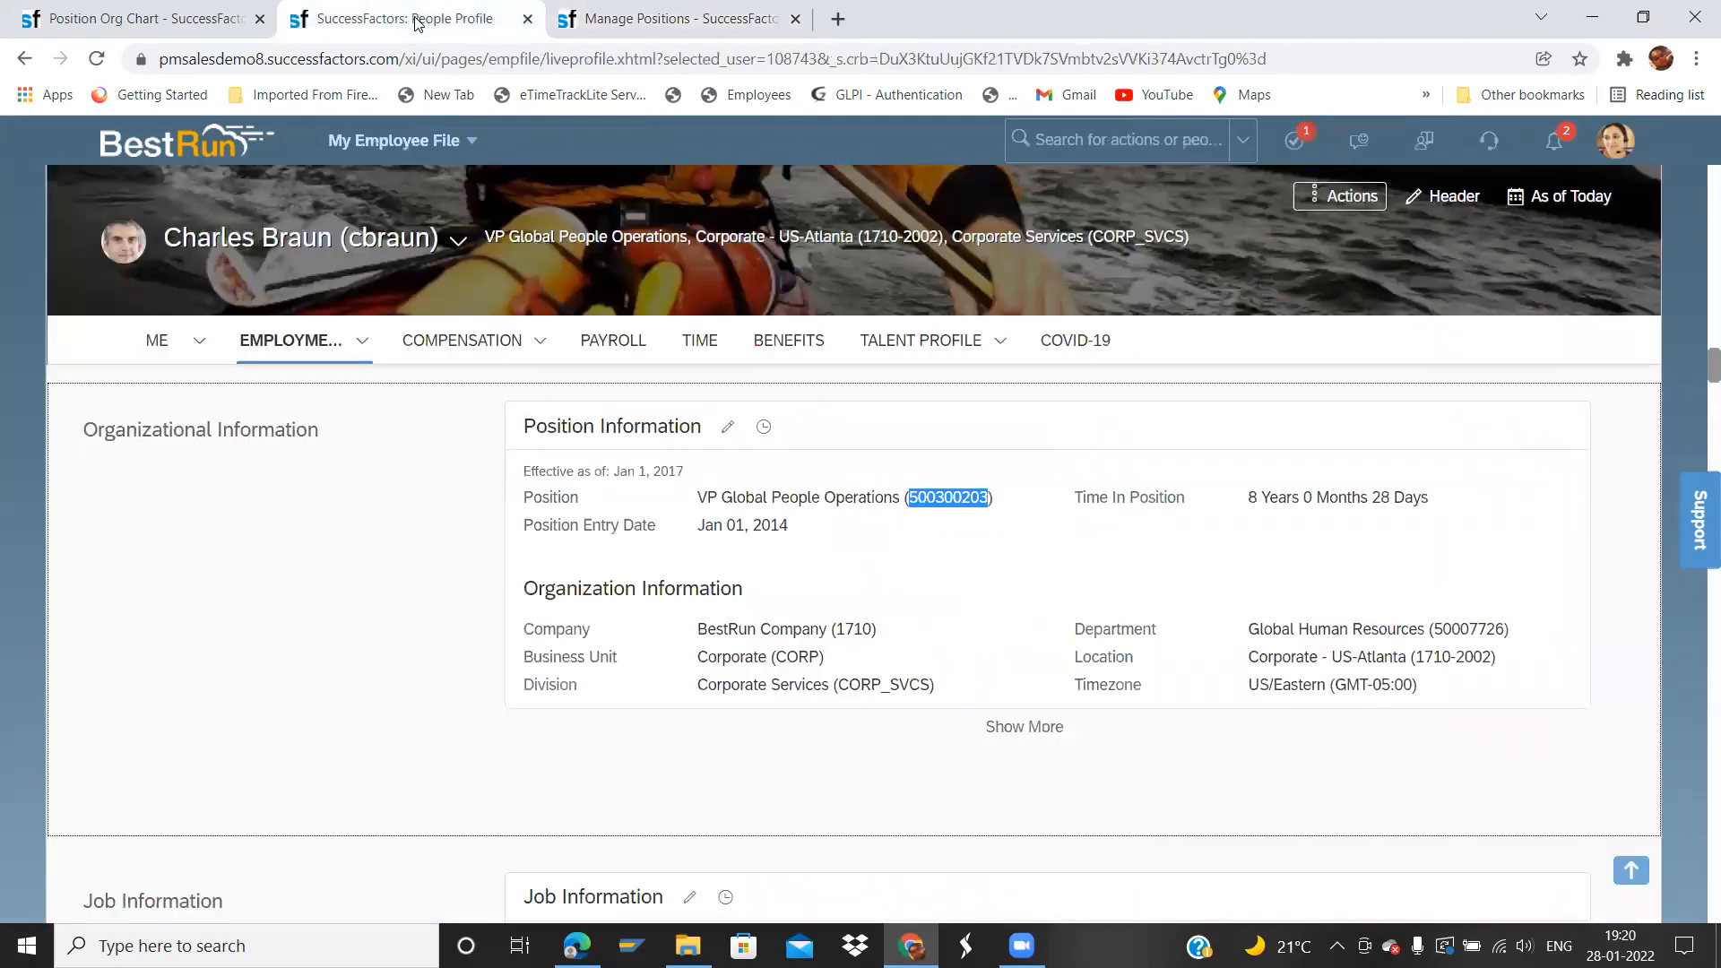
- Examine the FTE occupancy of the vacant Digital Transformation Program Lead position in the Position Org Chart
left_click(135, 16)
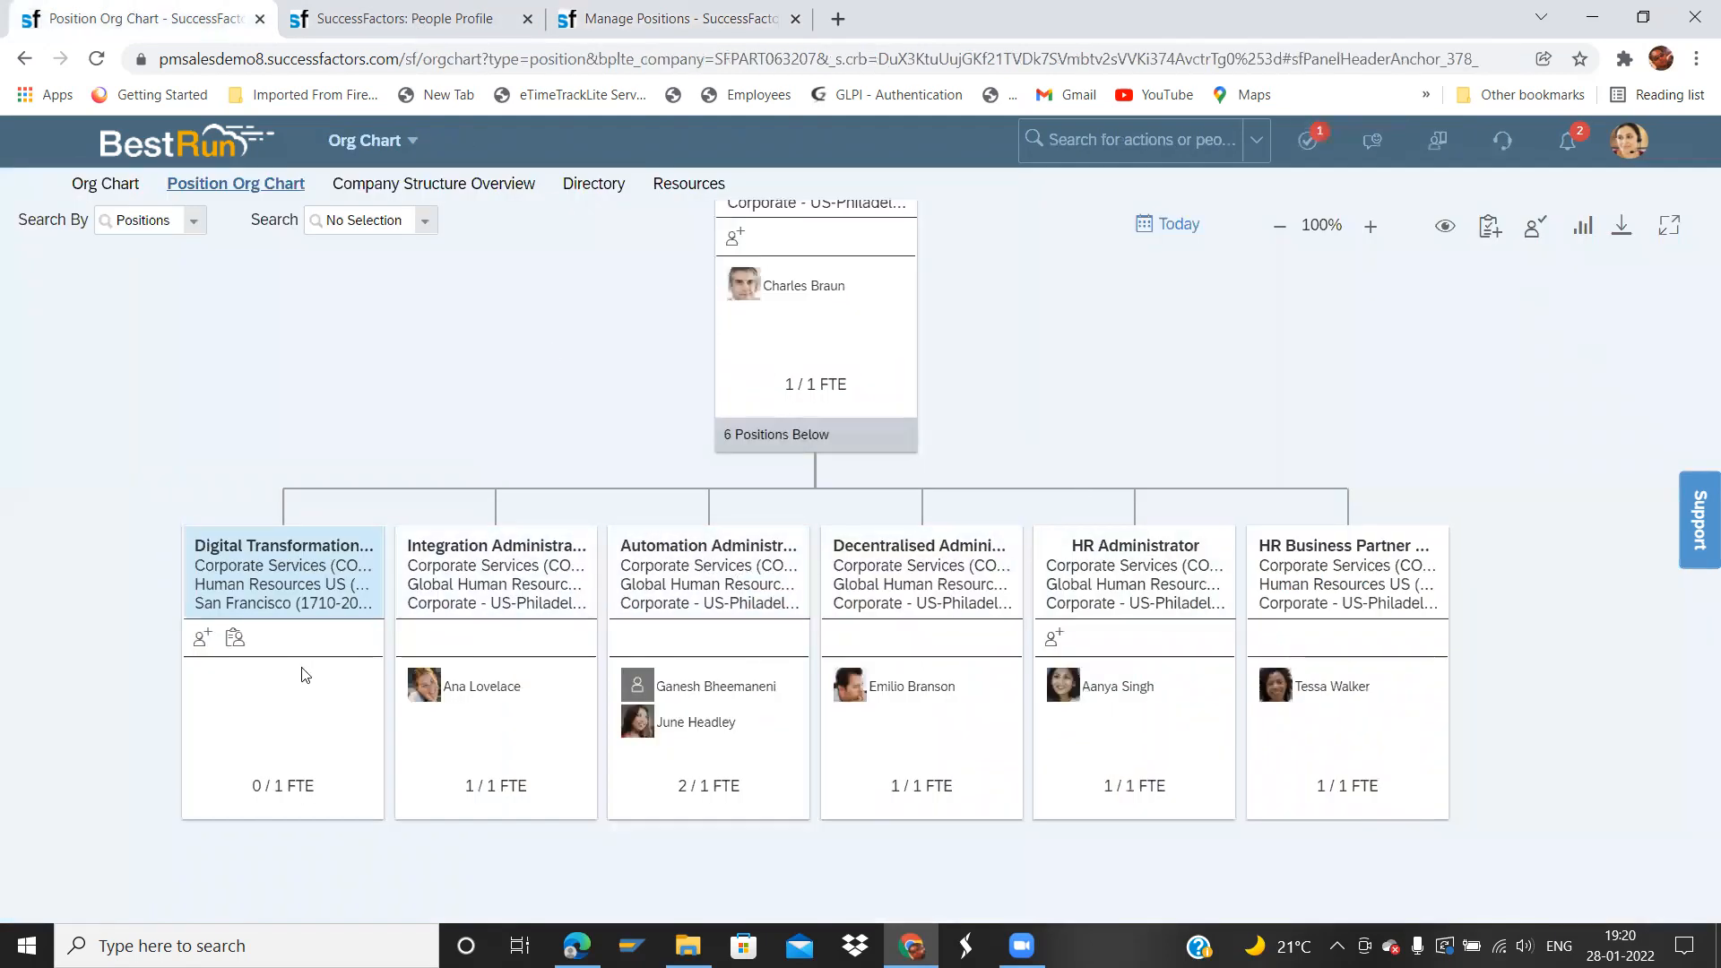
left_click_drag(841, 307, 814, 369)
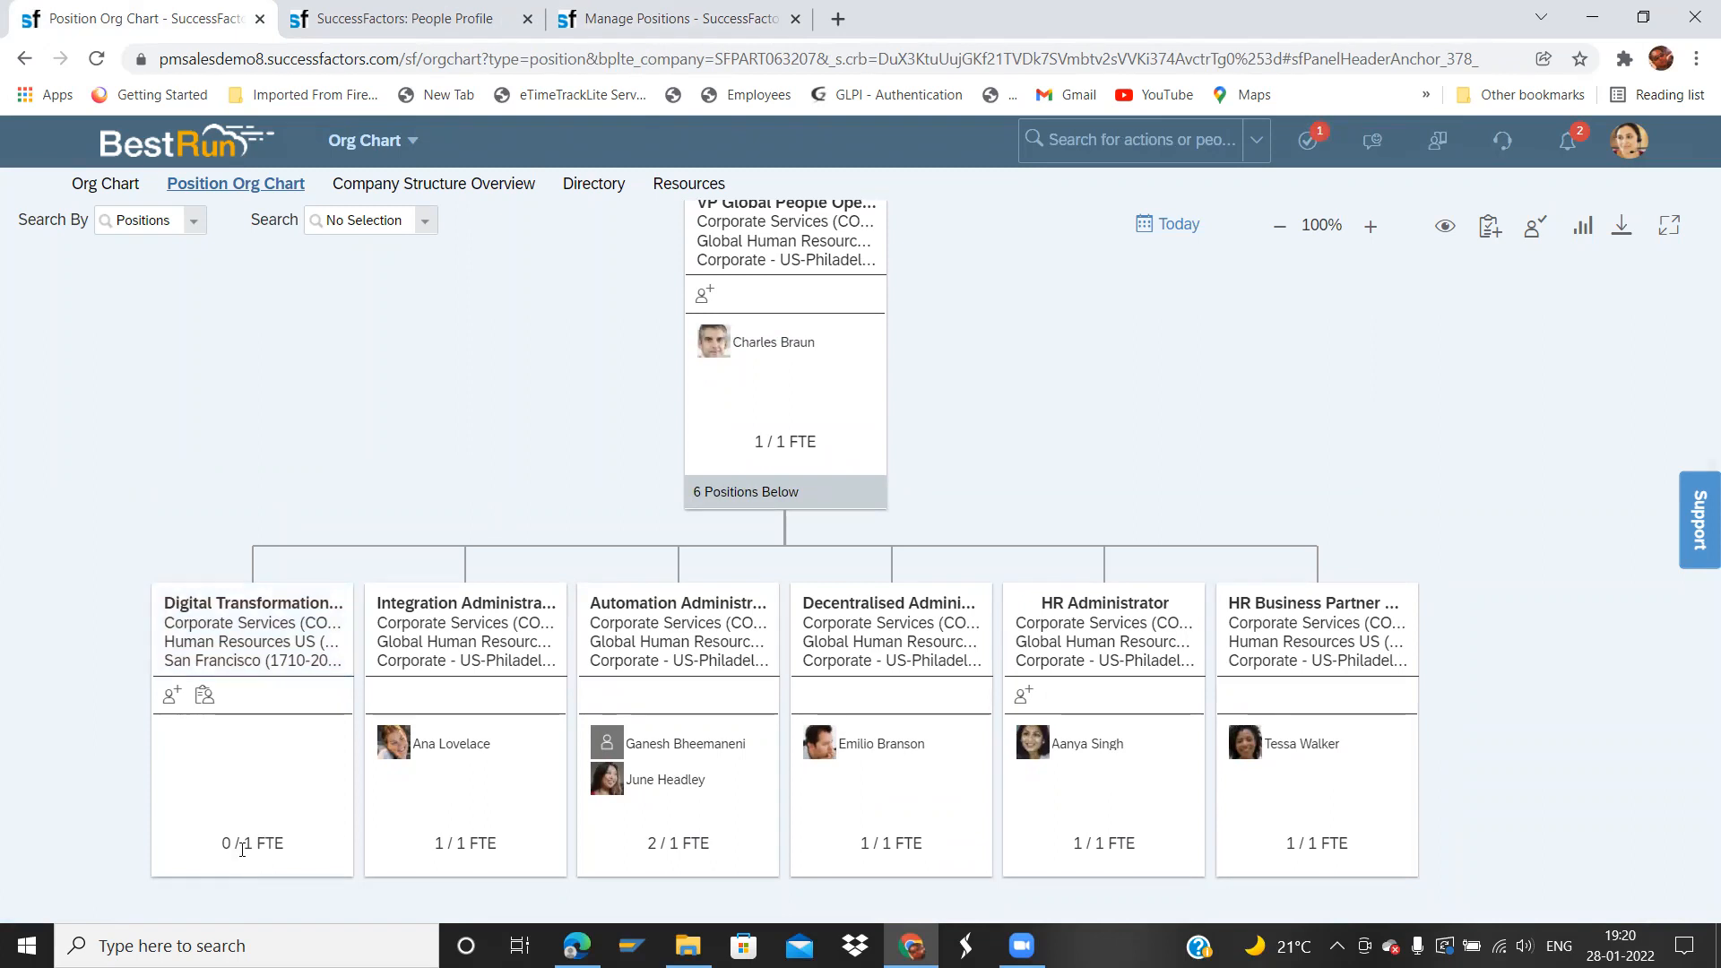
left_click_drag(245, 848, 255, 845)
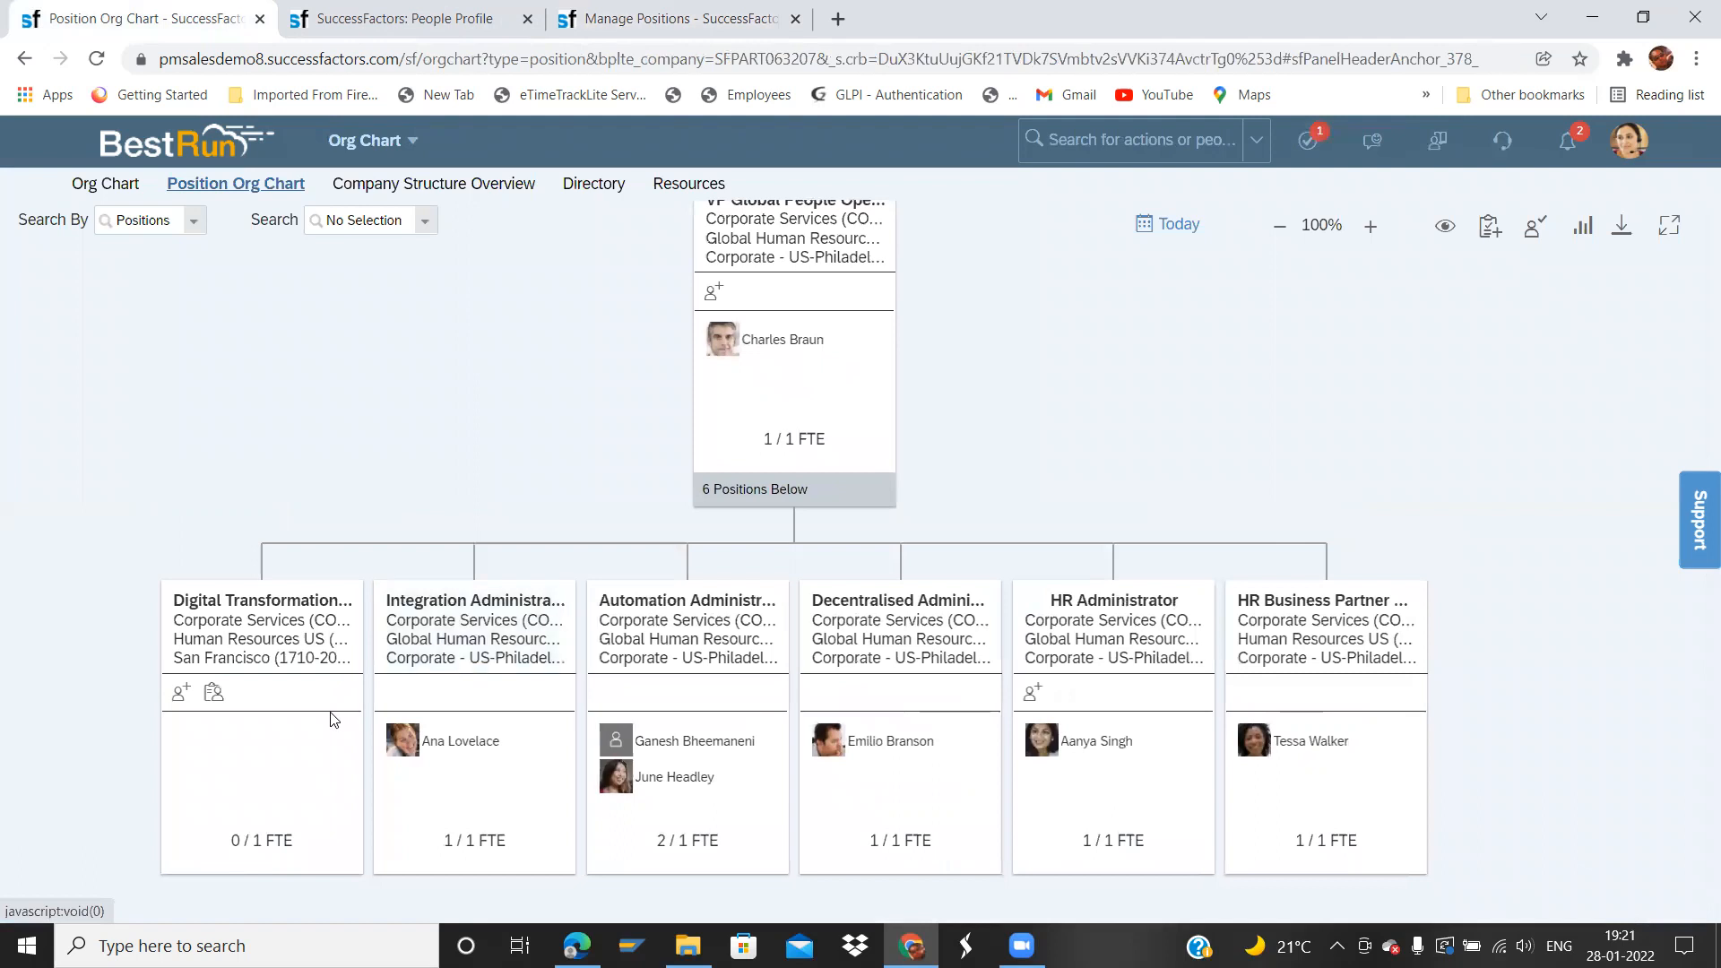
left_click_drag(261, 840, 266, 840)
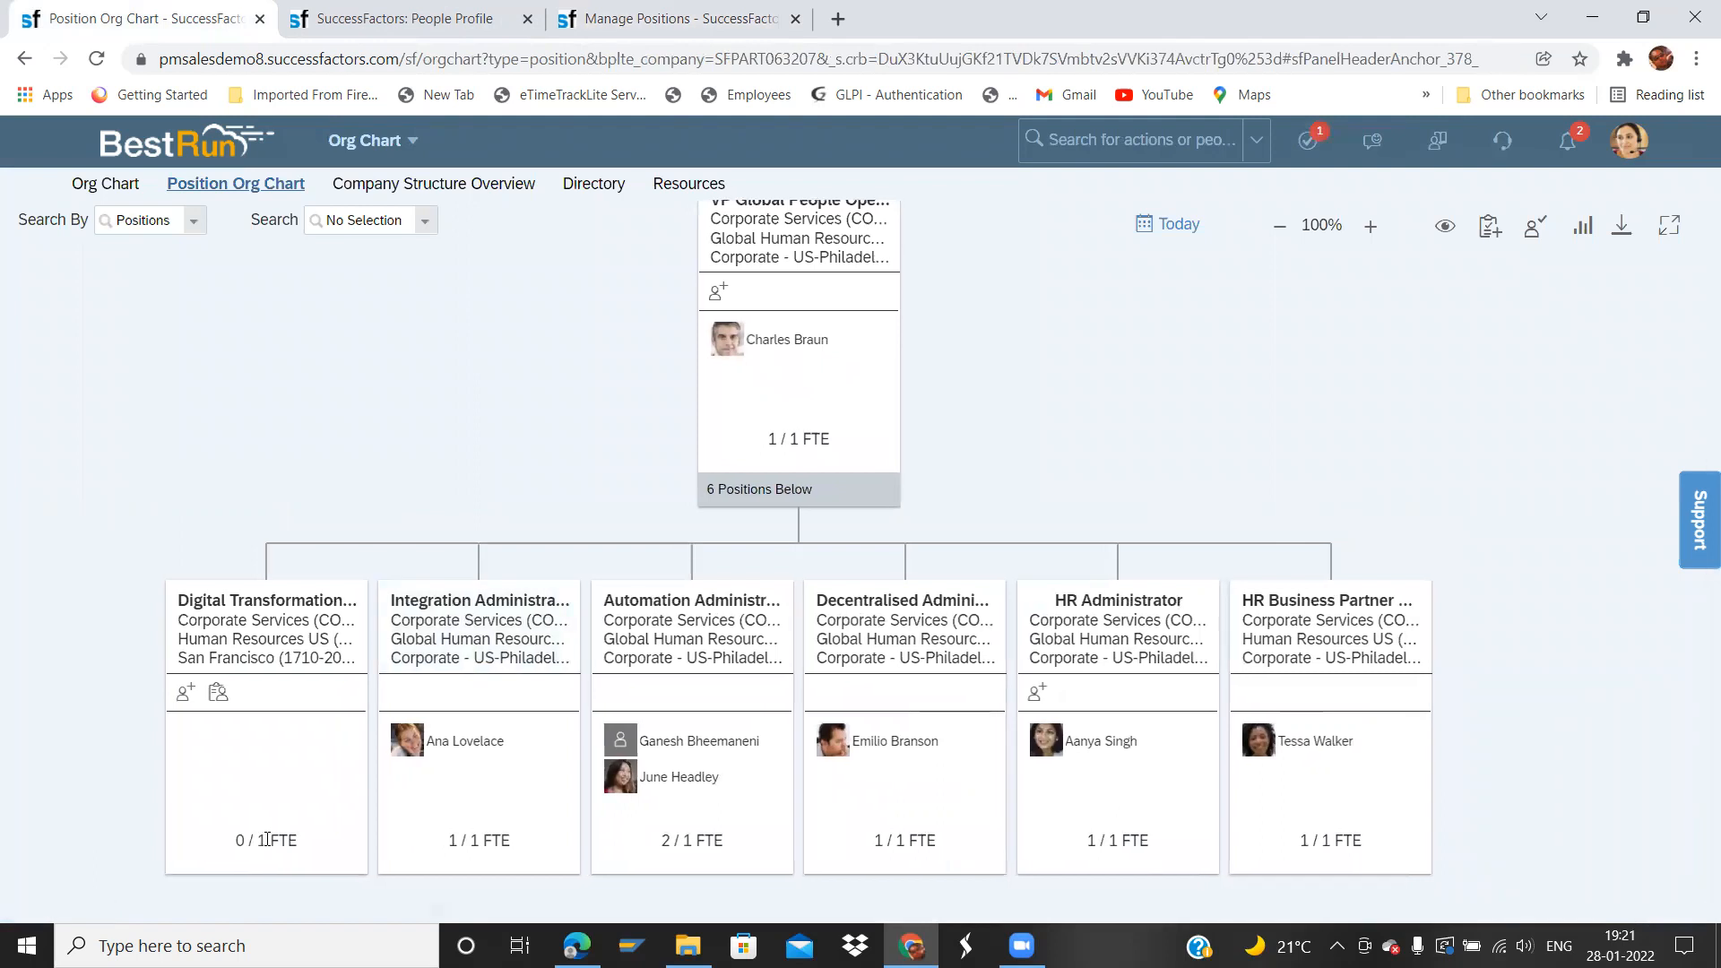
- Check the FTE against the Position Type and Mass Position settings in the HR Business Office Director's record
left_click(721, 22)
left_click(859, 551)
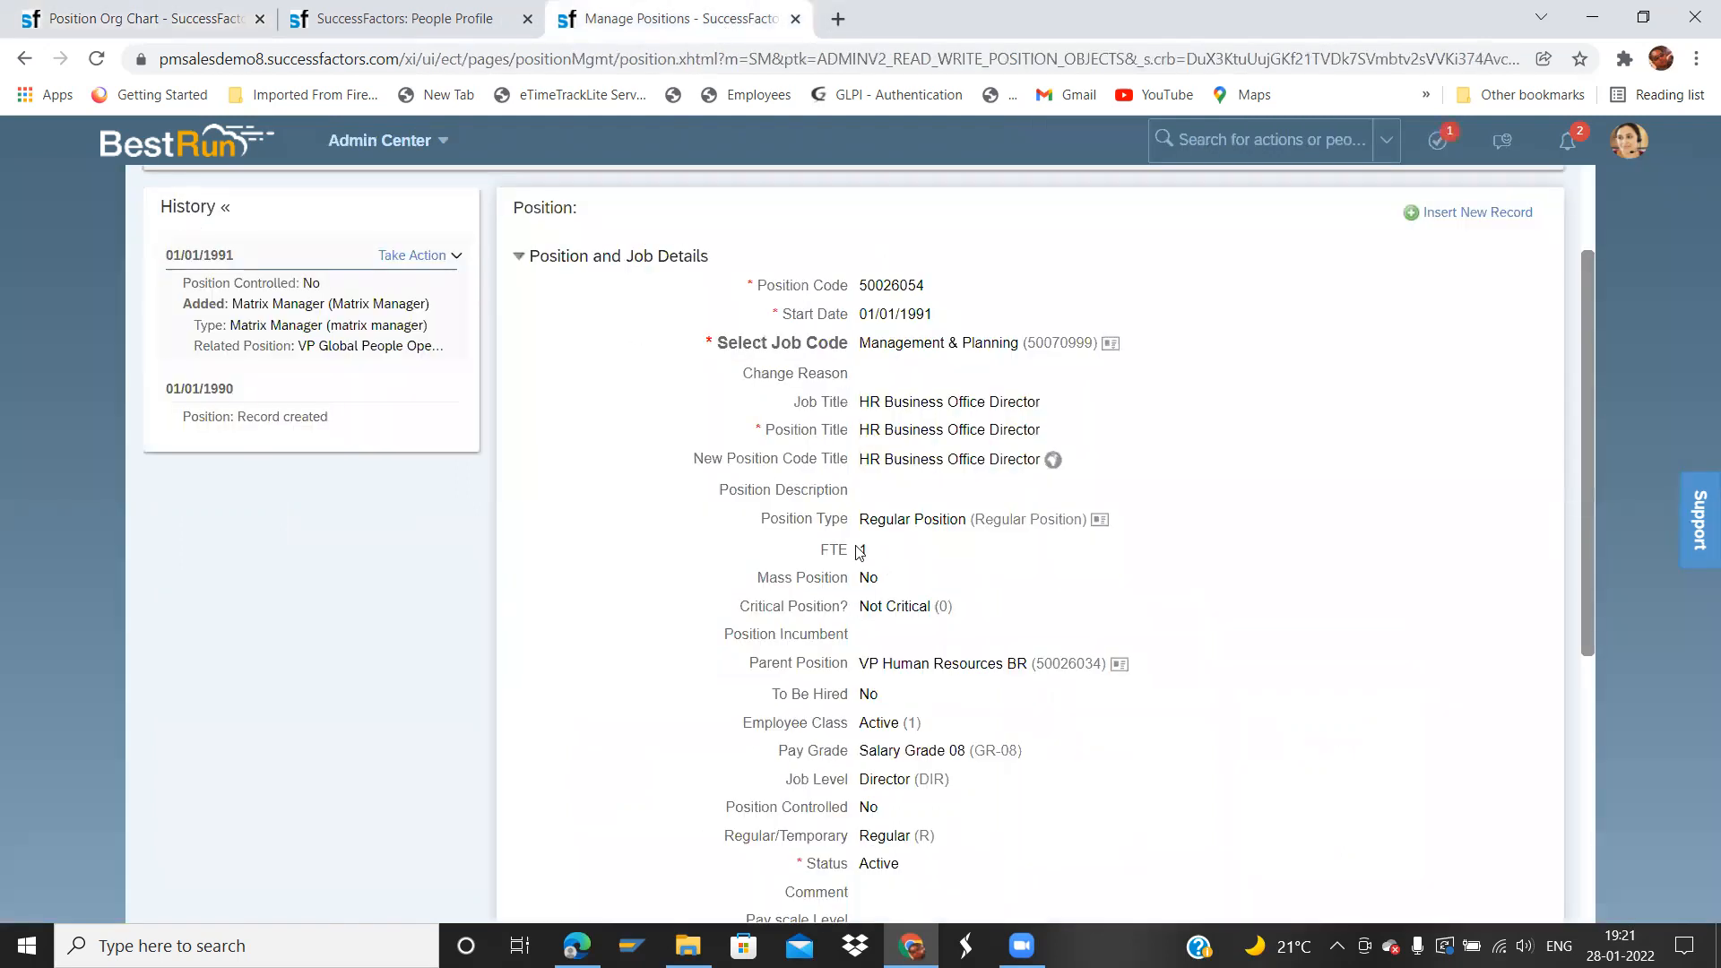
double_click(864, 549)
left_click(883, 557)
left_click_drag(860, 518, 988, 522)
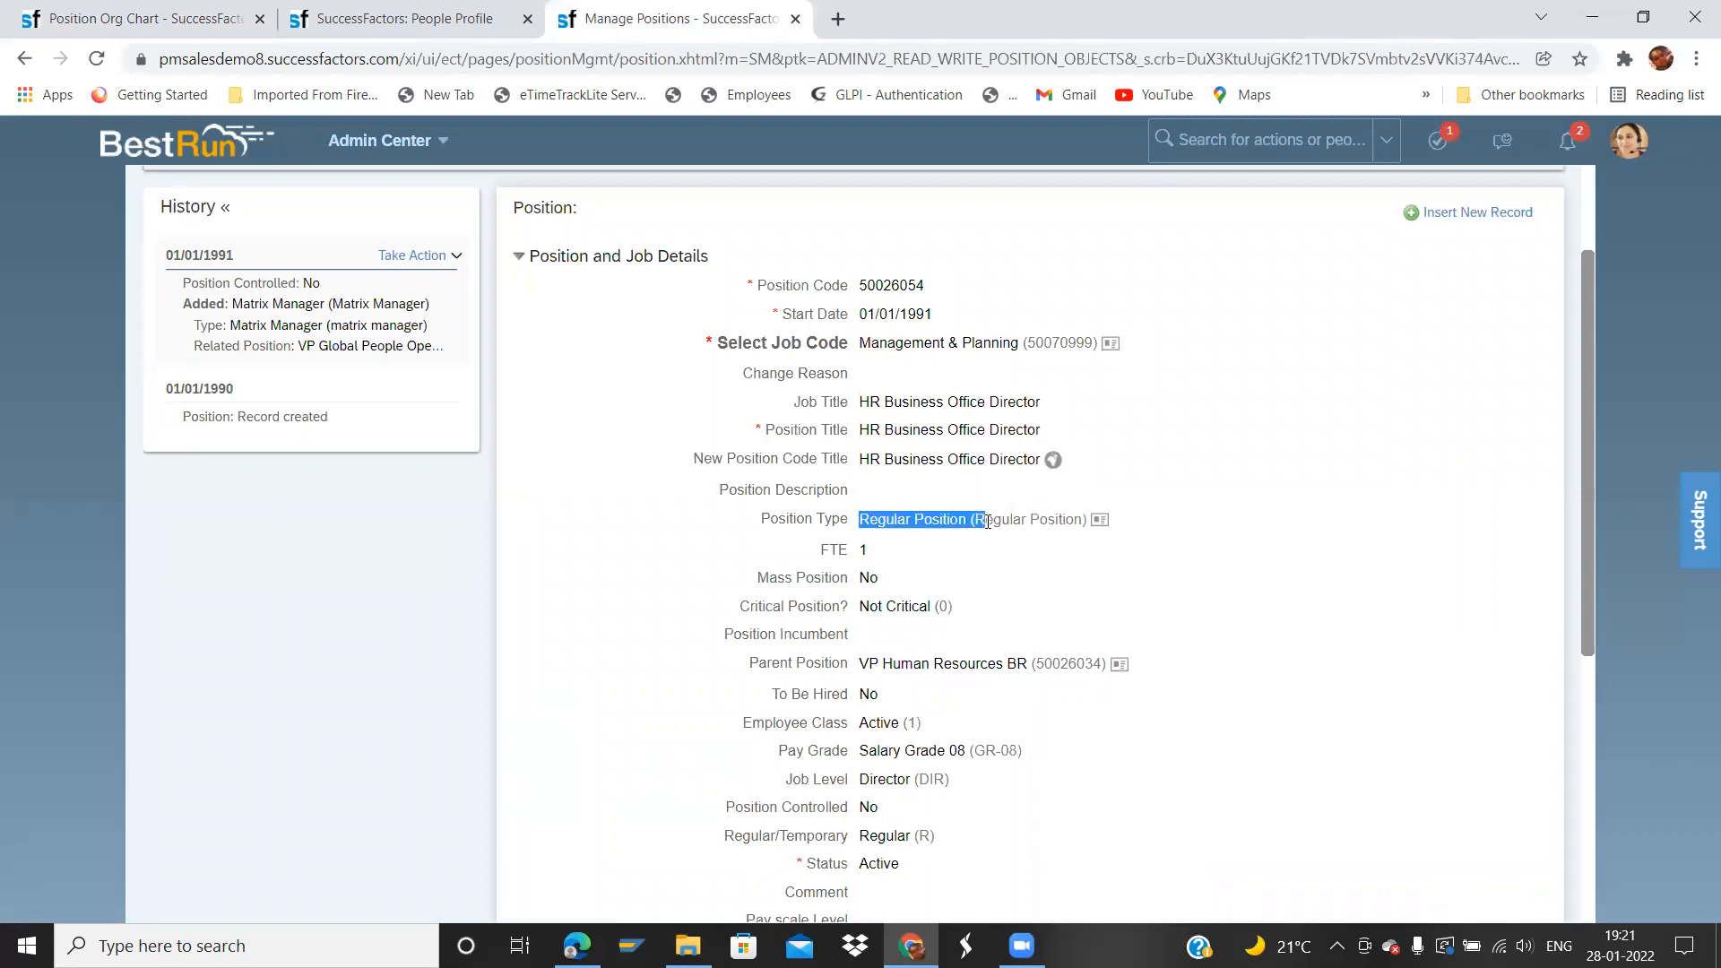
left_click_drag(867, 578, 882, 579)
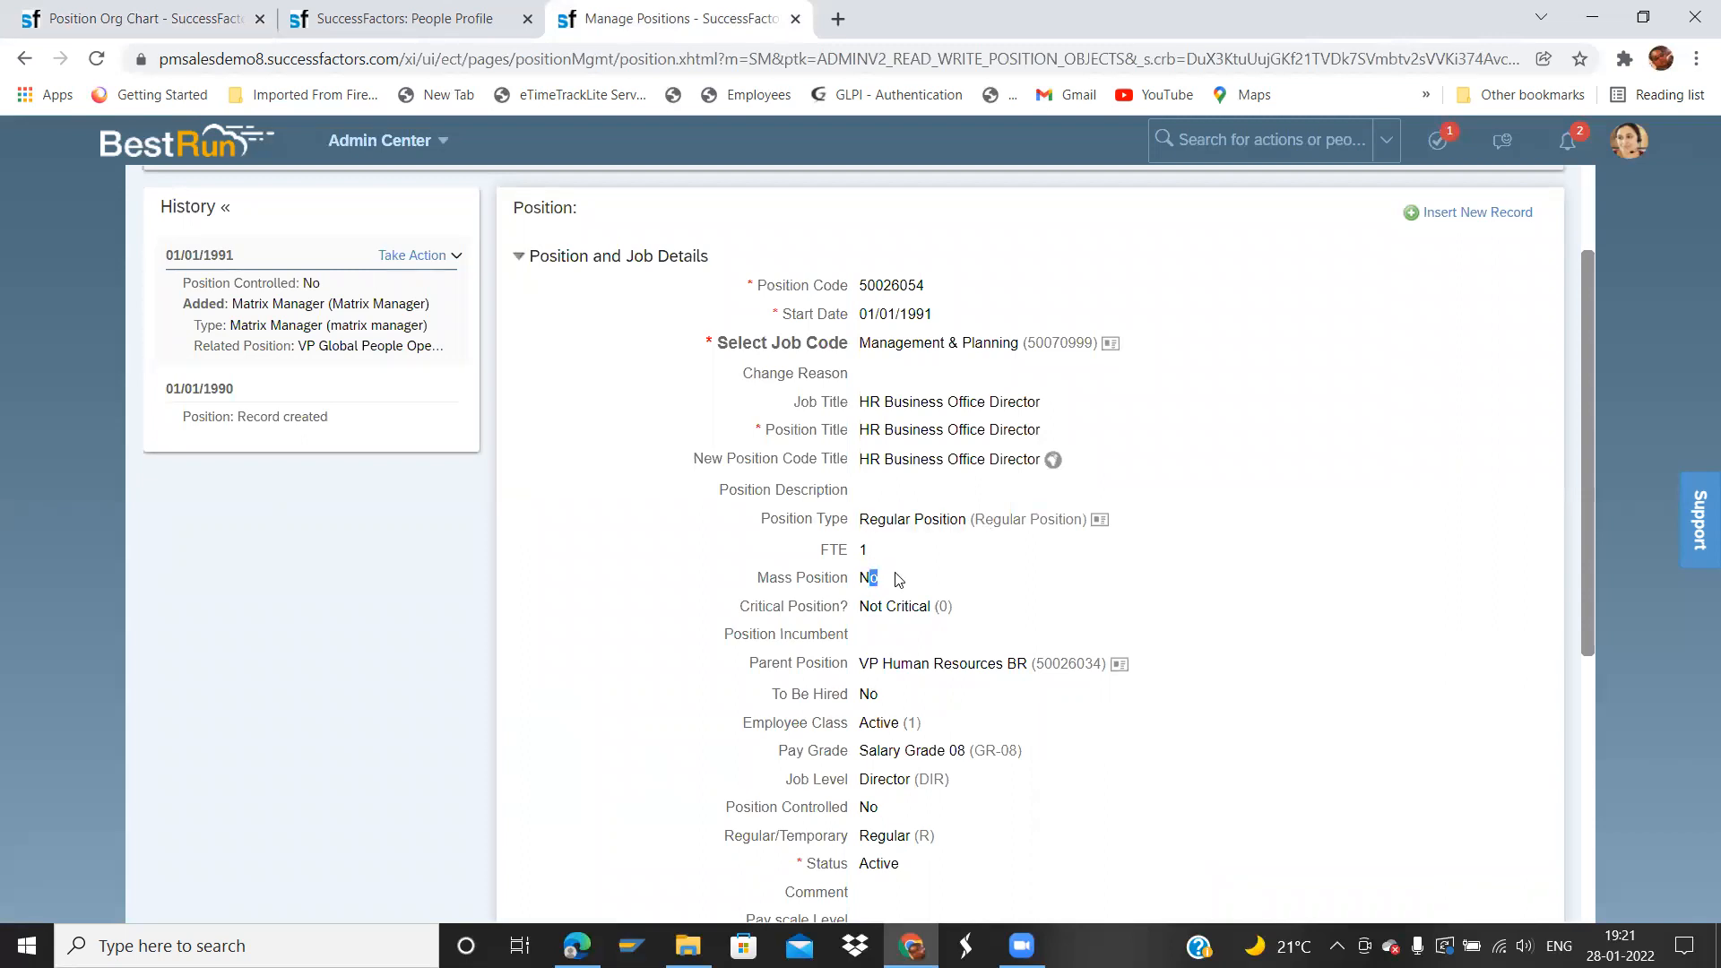
- Compare the FTE shown on the Position Org Chart cards with the position record and return to the chart
left_click(420, 22)
left_click(90, 21)
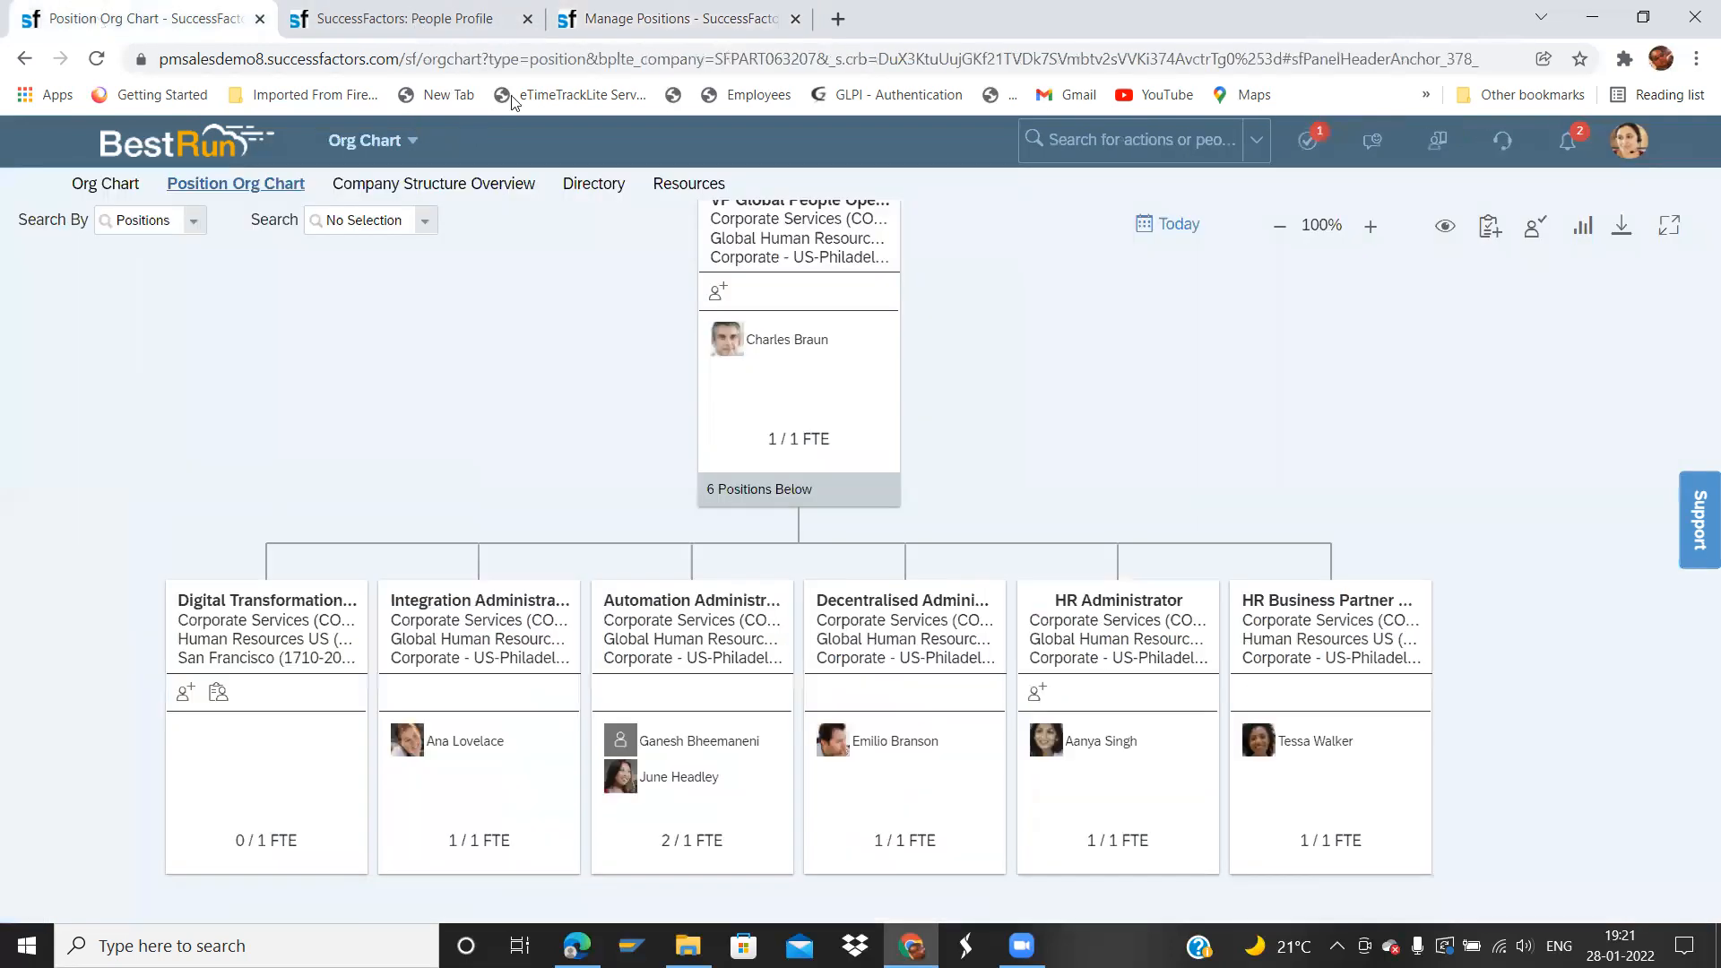
left_click(676, 19)
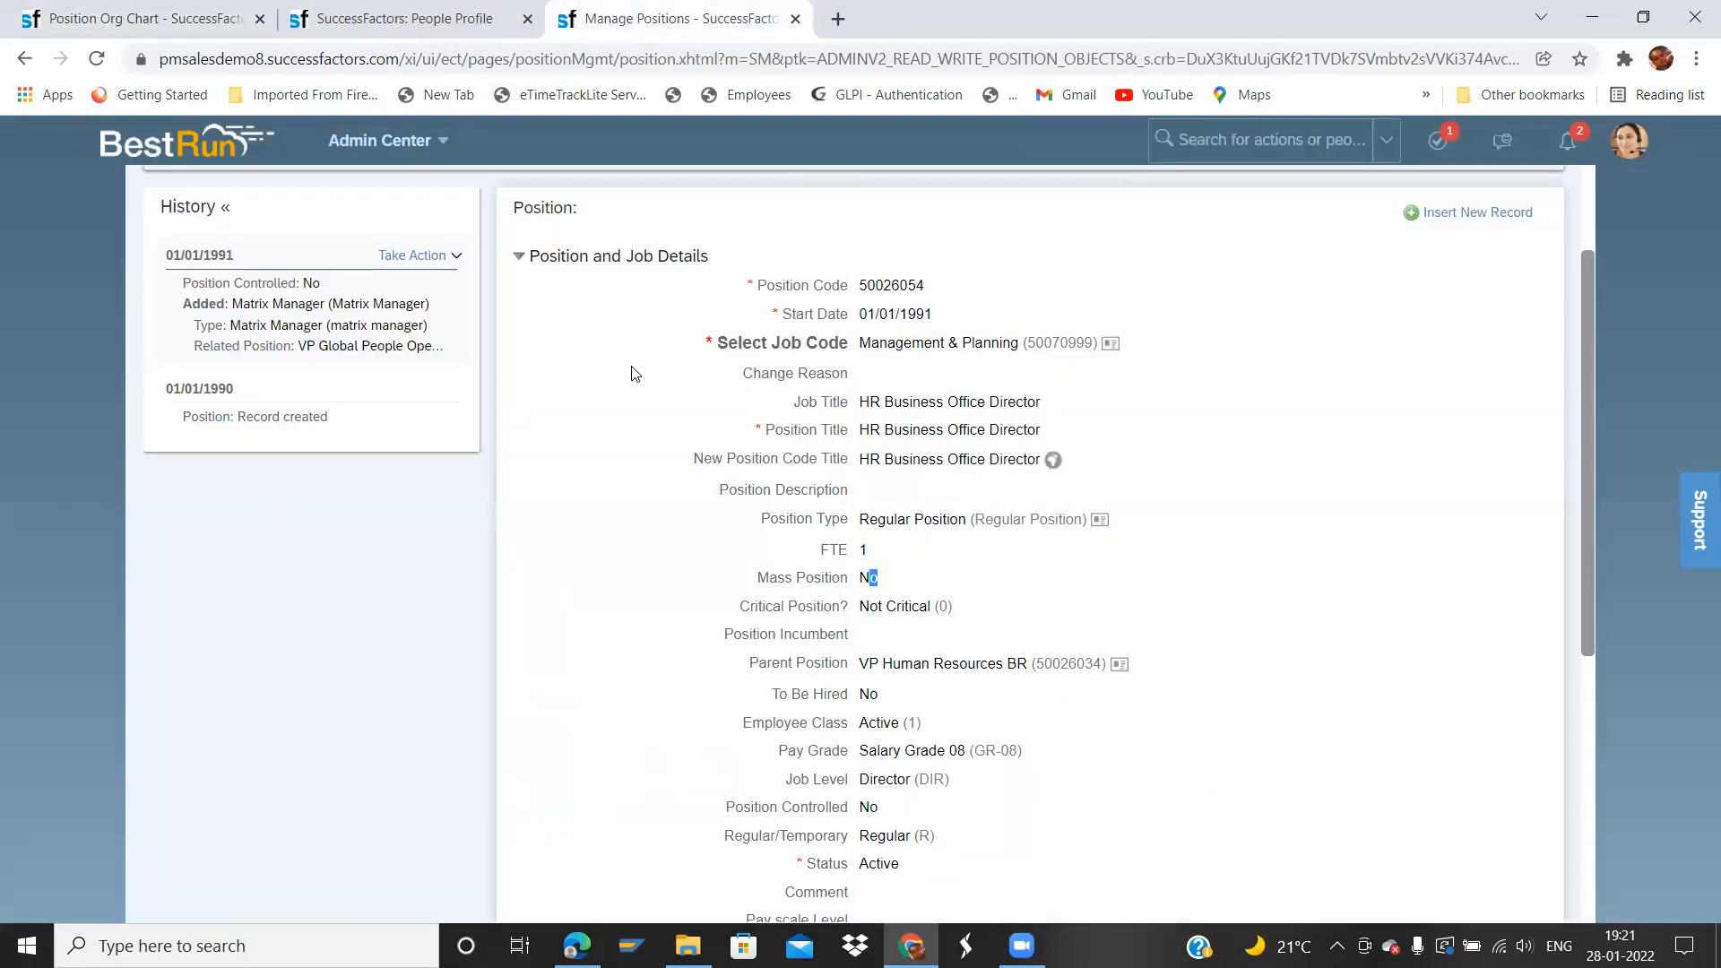
left_click(194, 9)
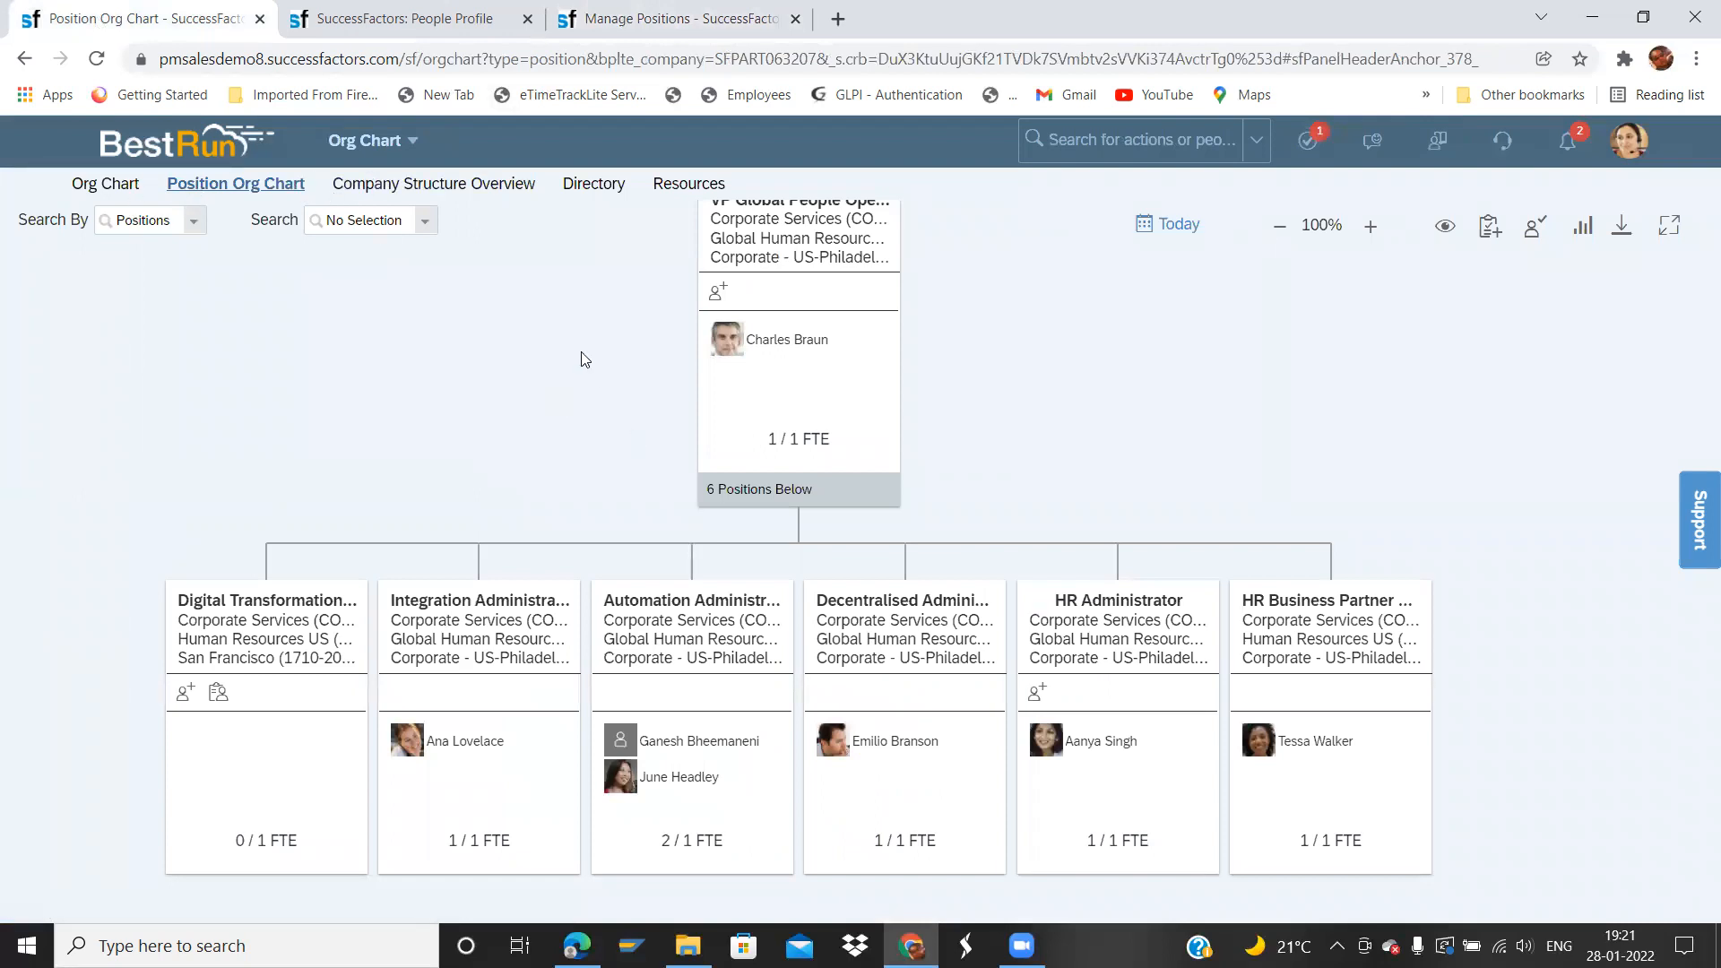
- Recheck the HR Business Office Director's position record against the position cards and compare the Org Chart with the Position Org Chart
left_click(755, 13)
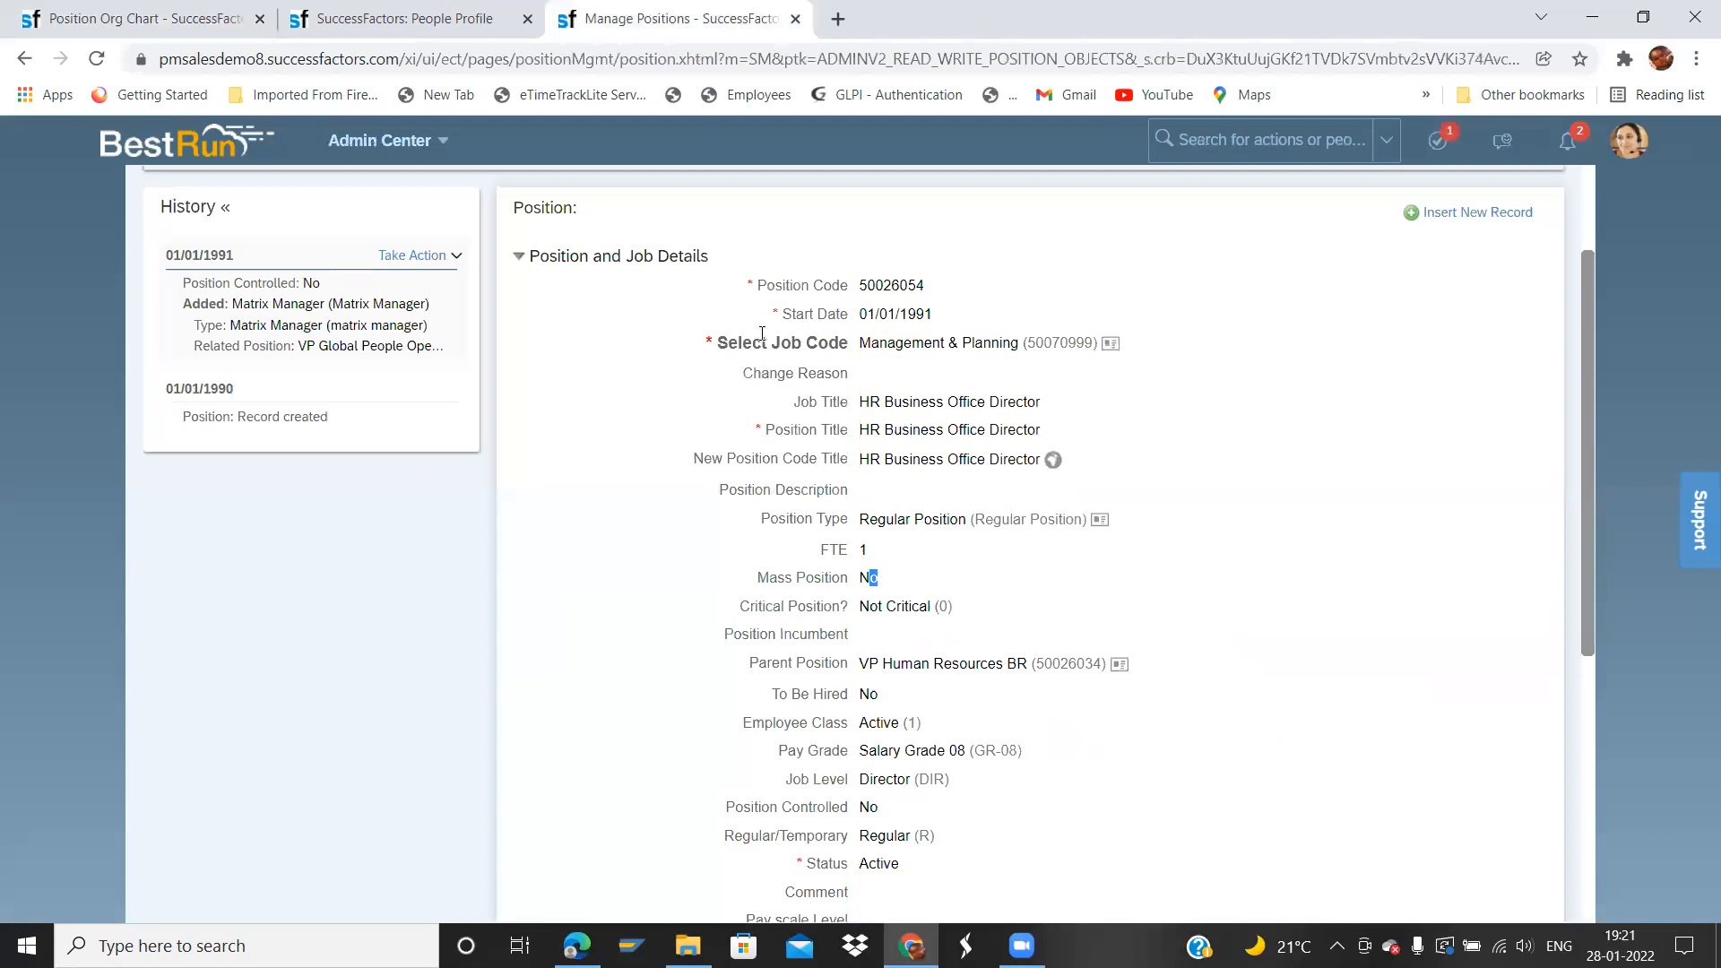
left_click(196, 20)
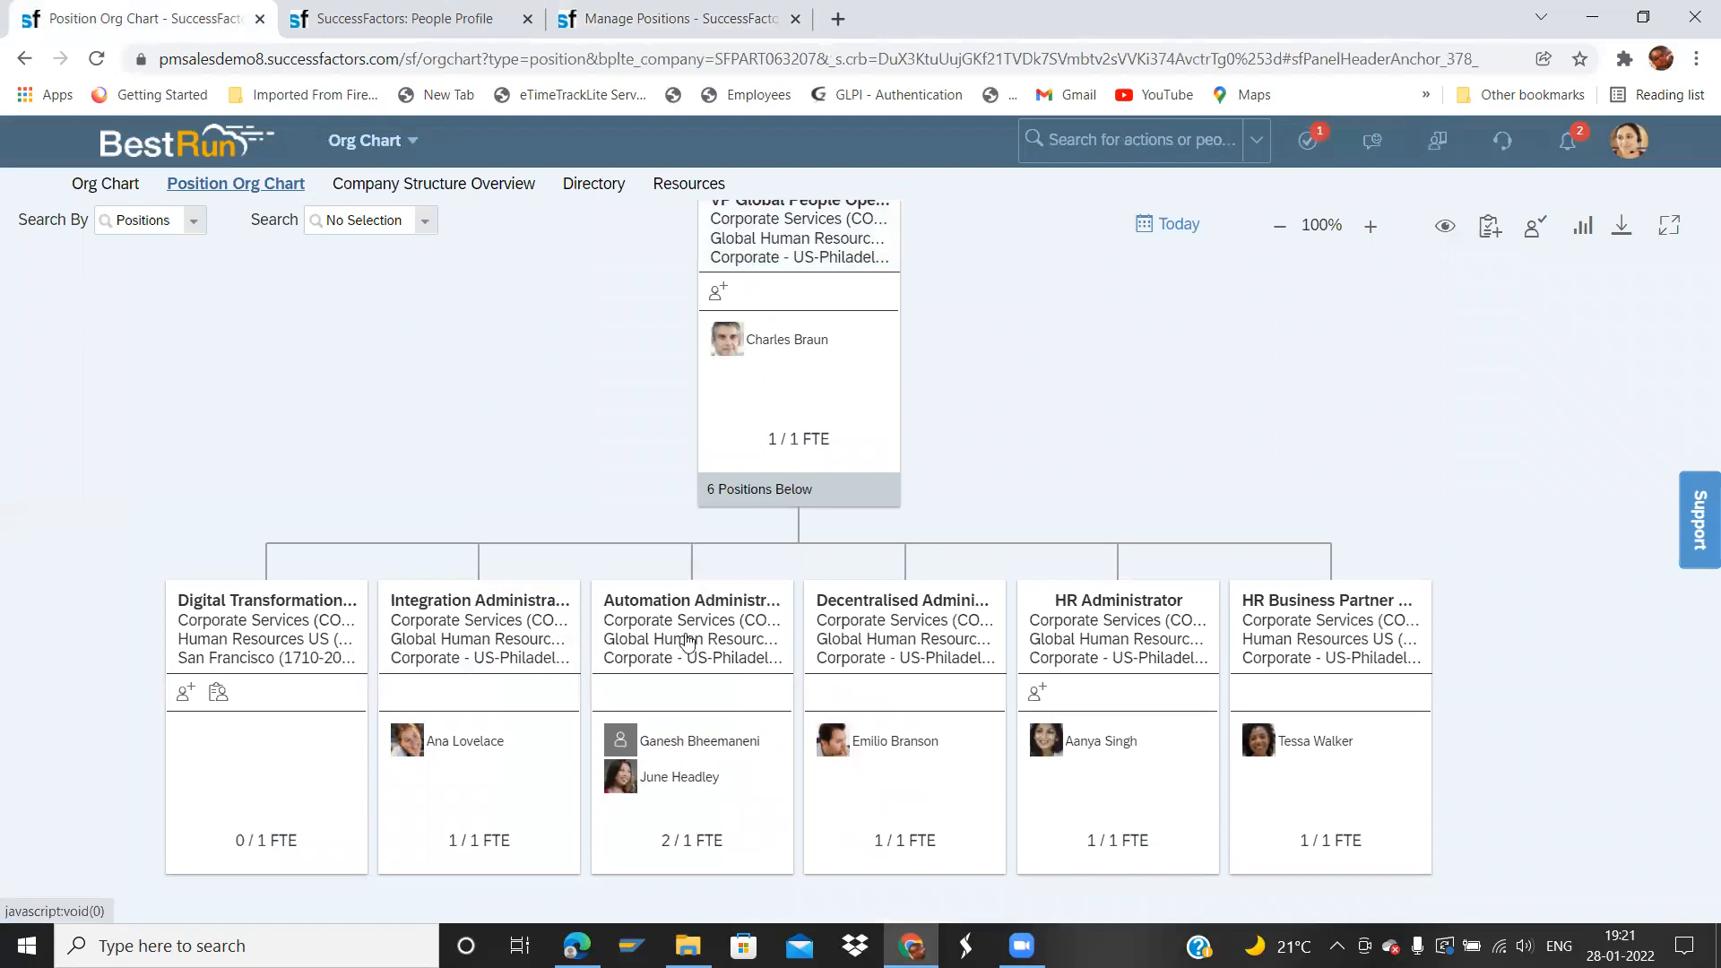
left_click(93, 187)
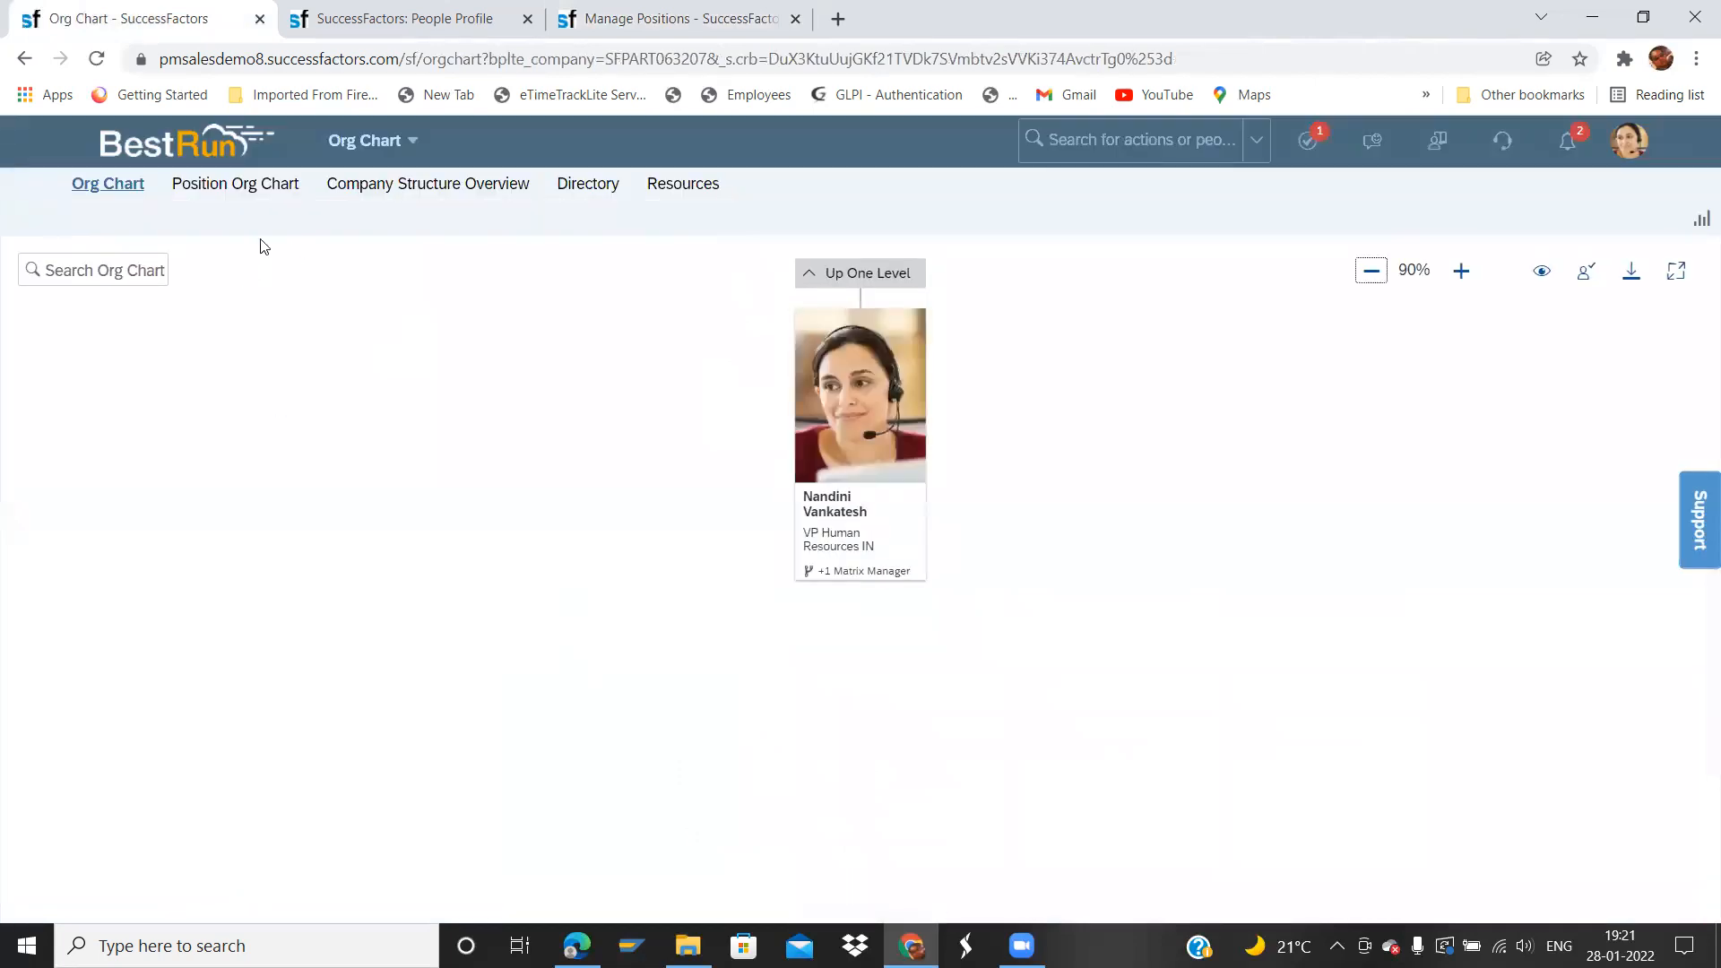
left_click(242, 187)
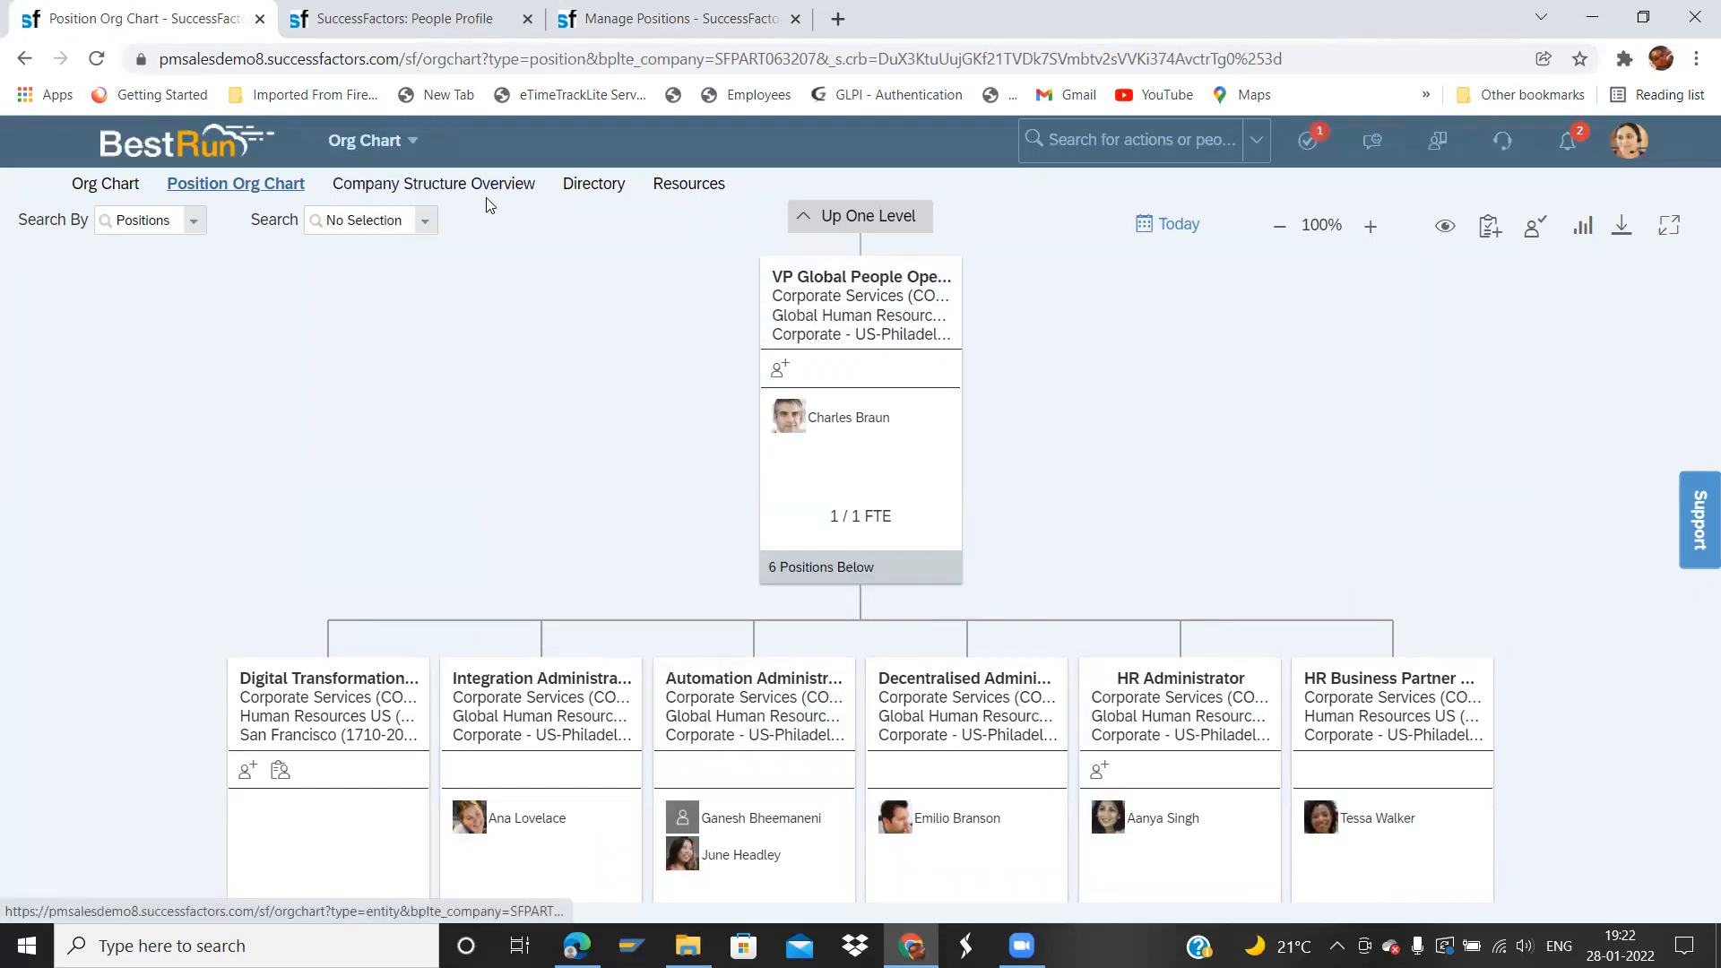
- View the Company Structure Overview, search the actions for "configure company" and open Configure Company Structure Overview
left_click(417, 195)
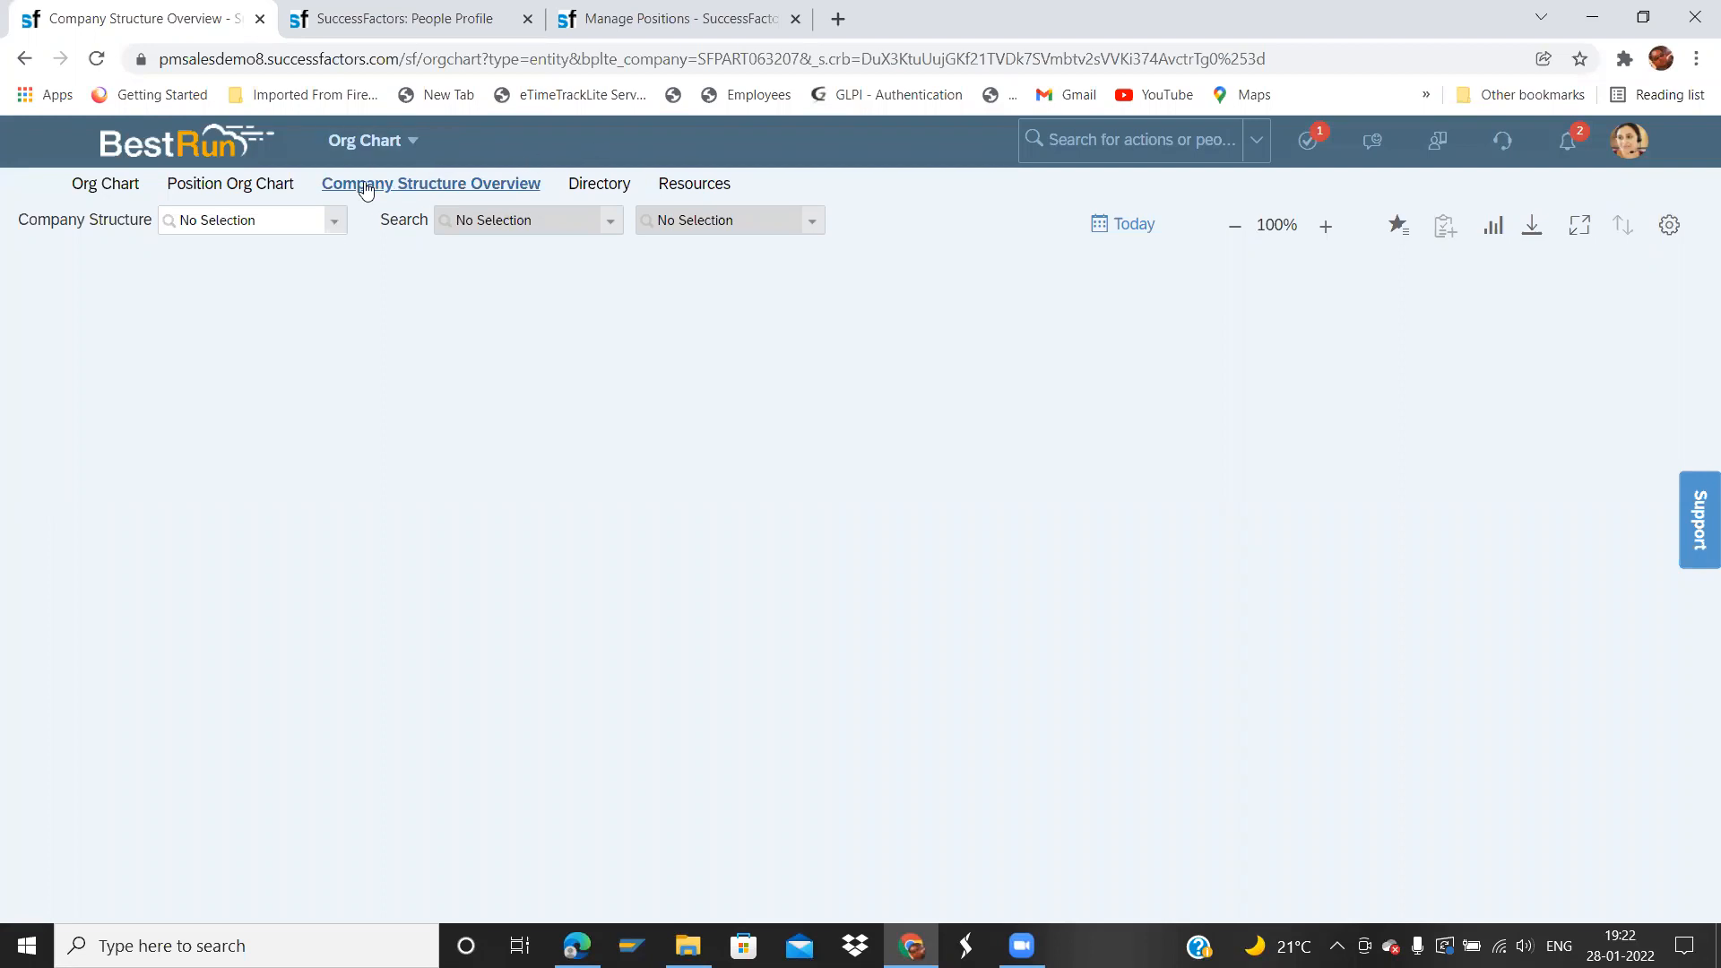
left_click(1084, 142)
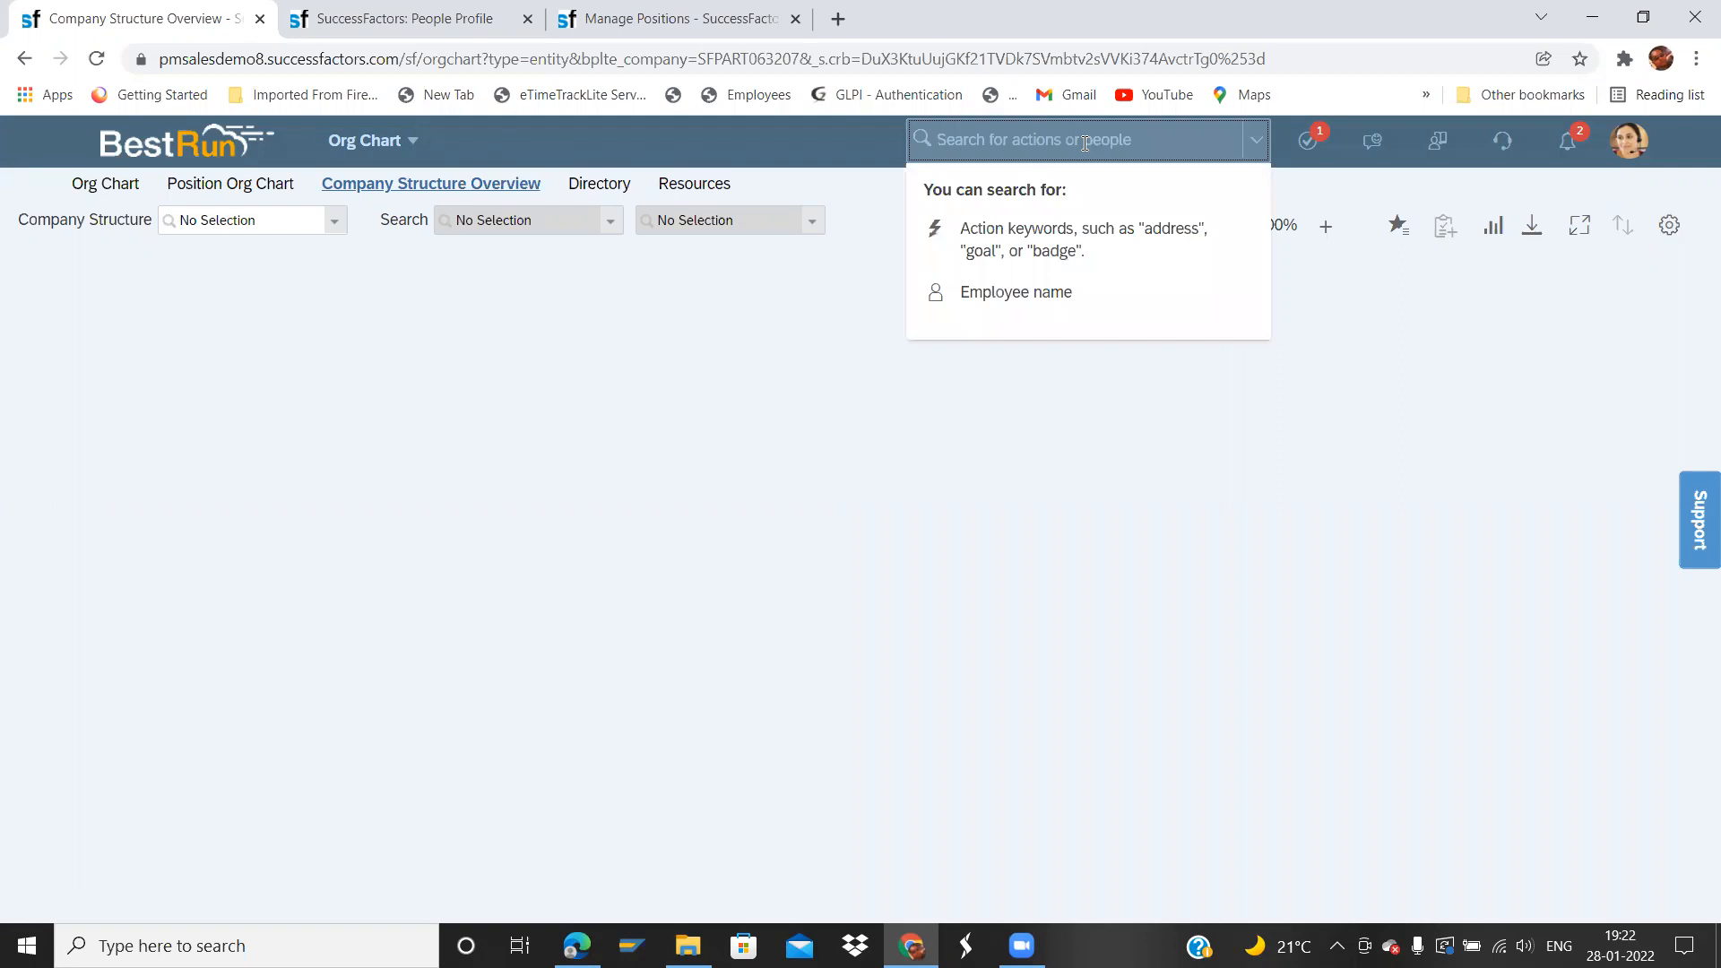
type("configure")
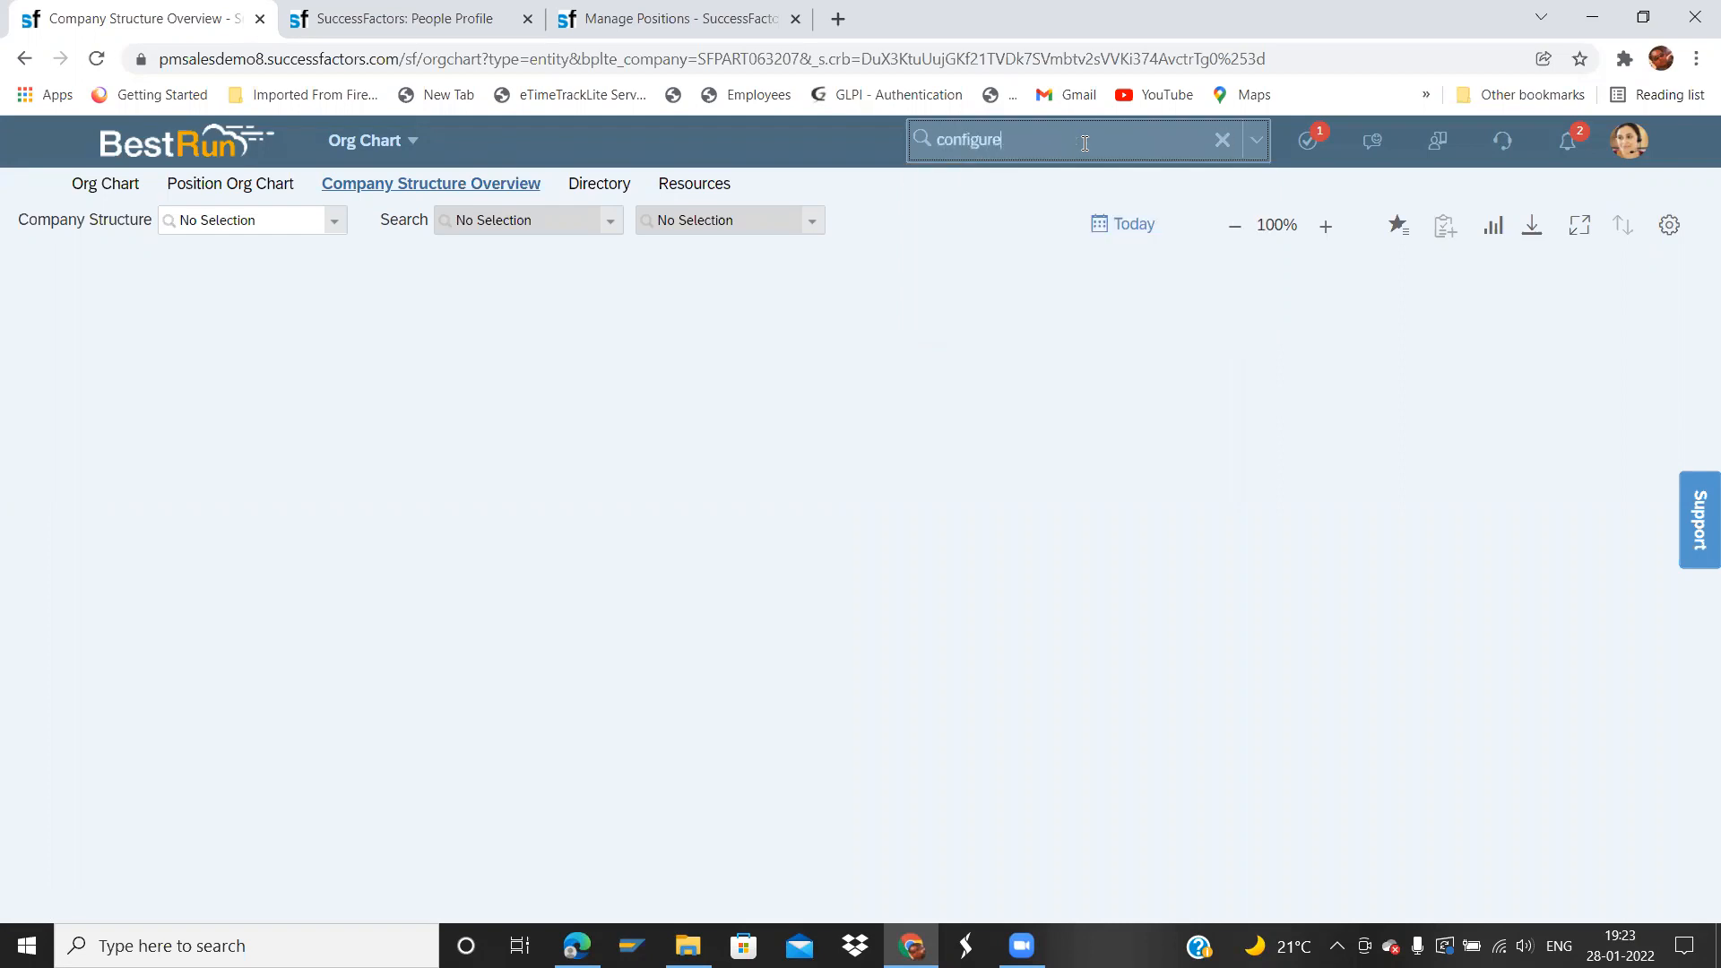
type(" co")
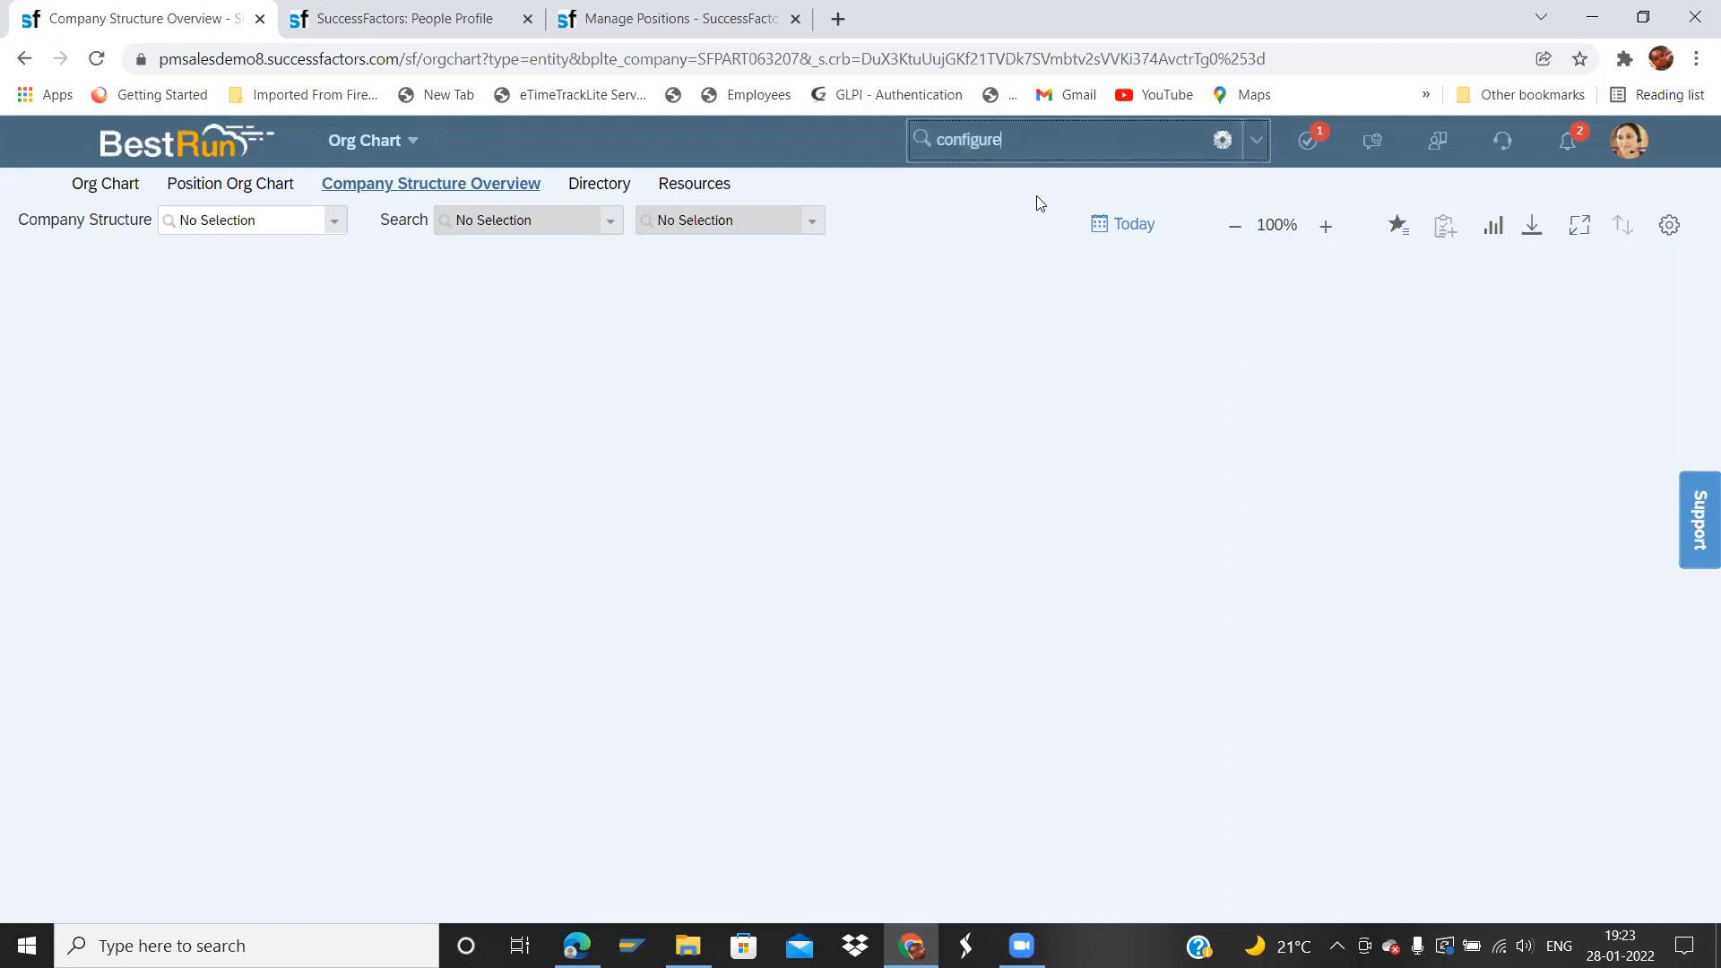
type("mpany")
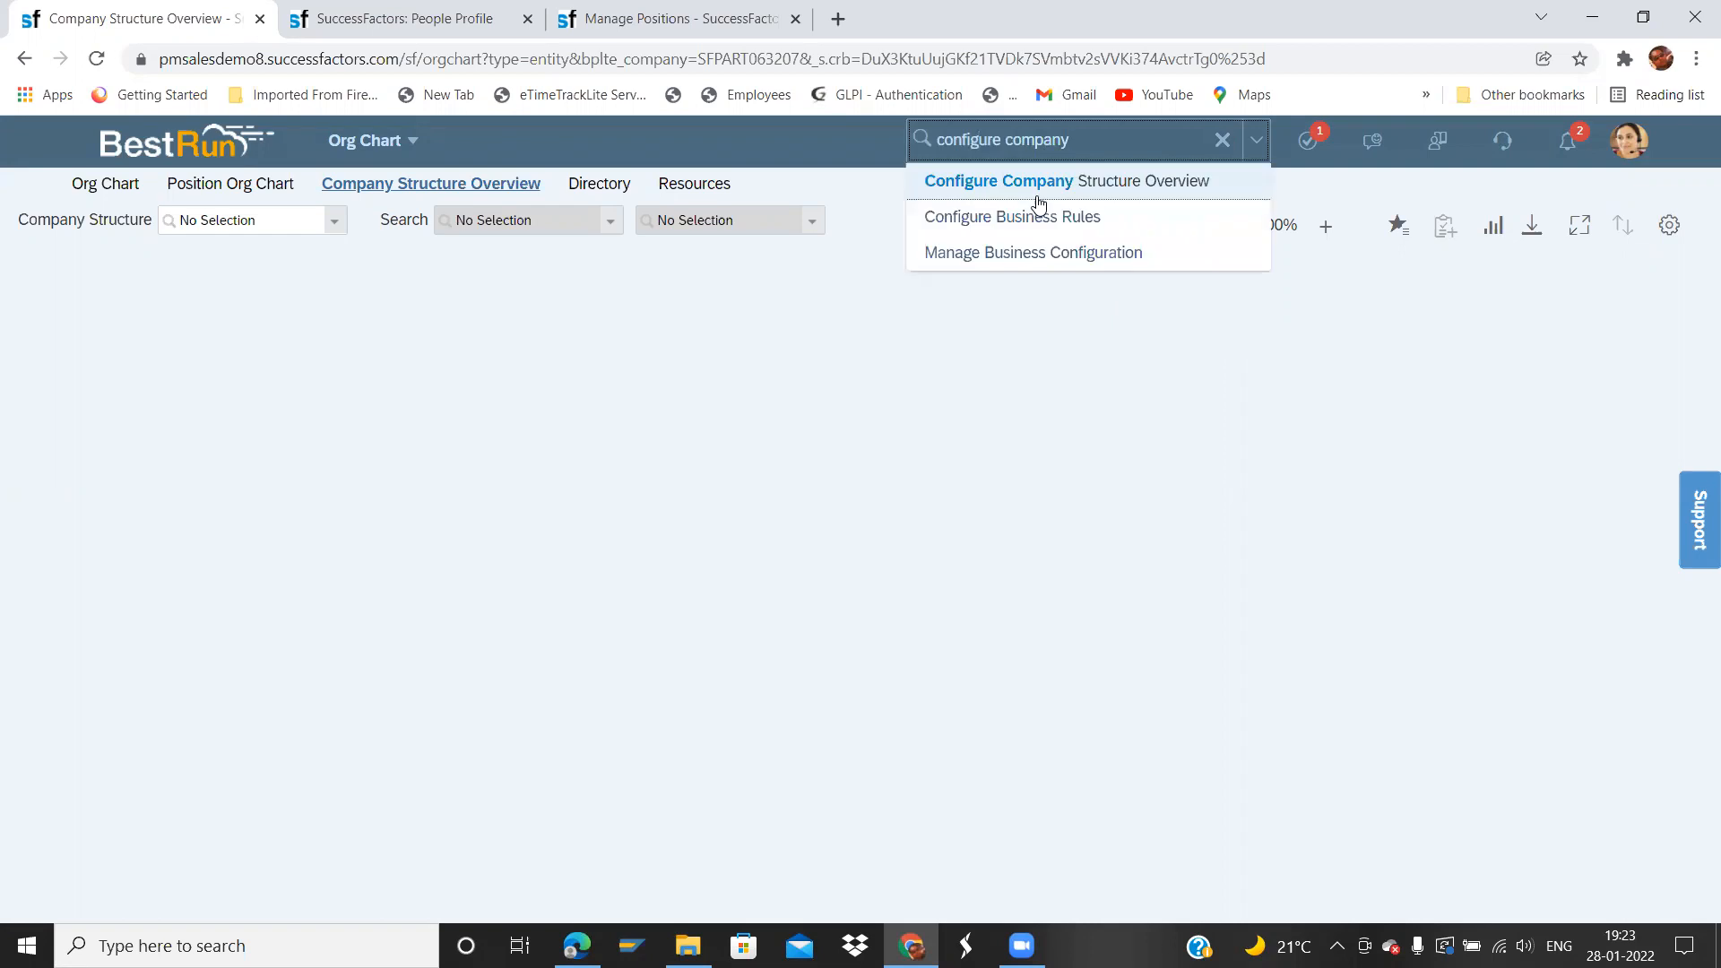
left_click(1022, 296)
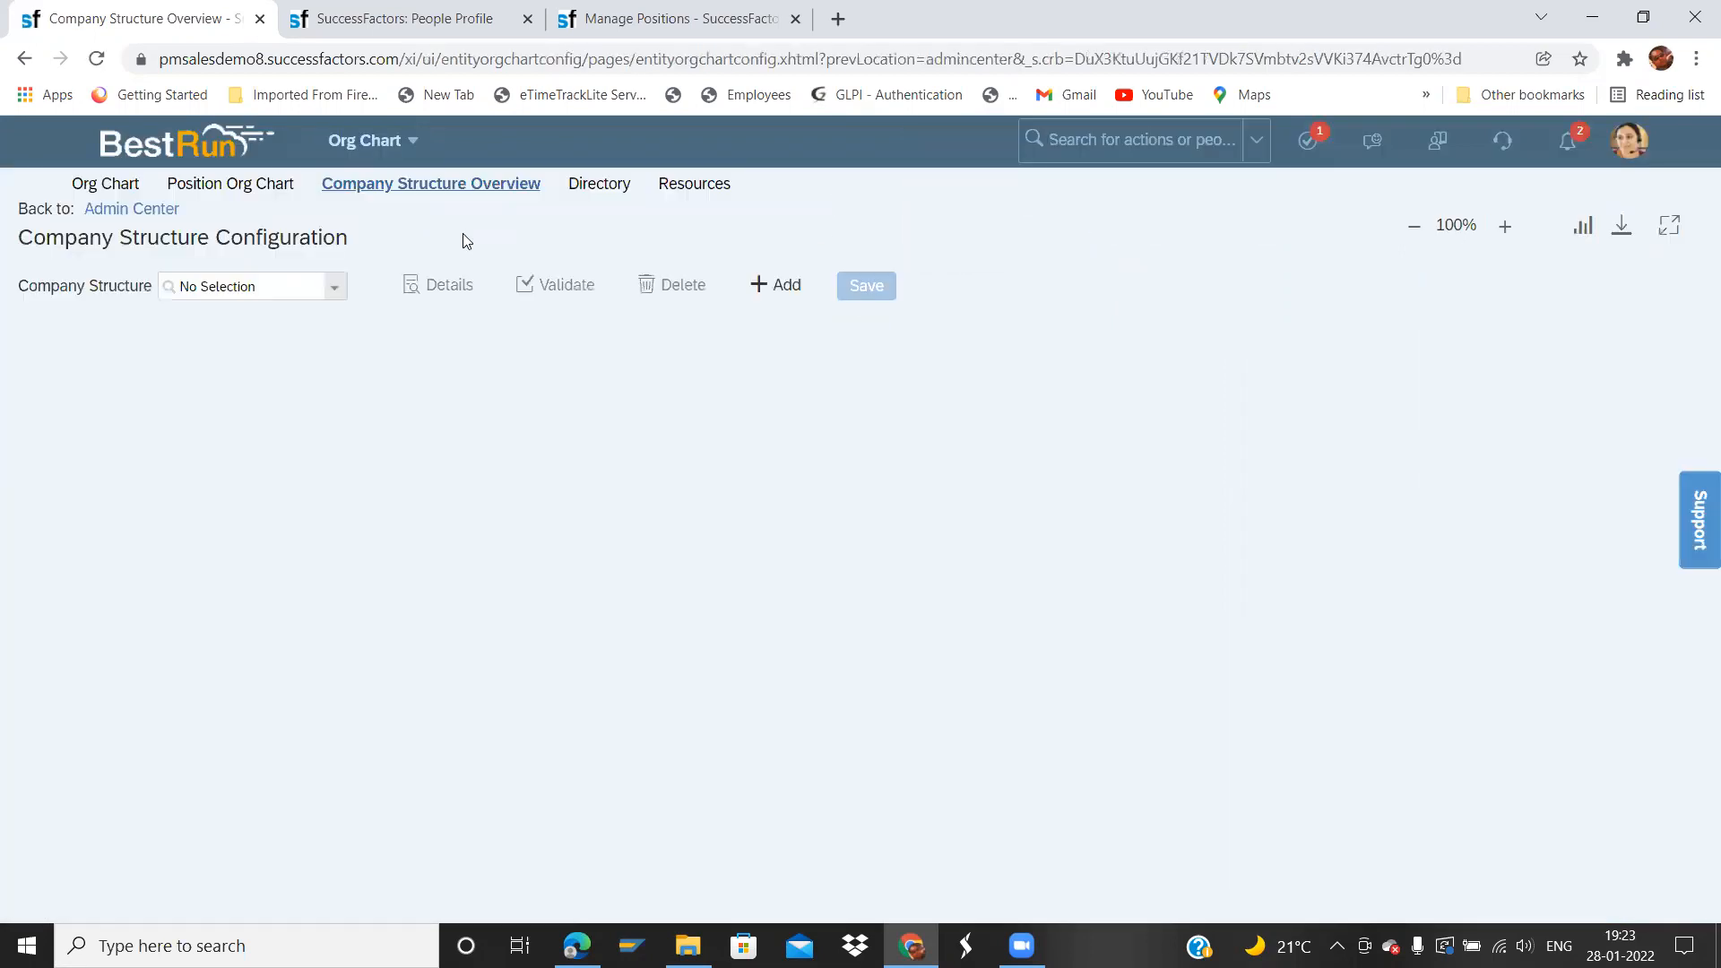
- Add a new company structure and start its code with "Ar" in the Global Data Configuration
left_click(775, 286)
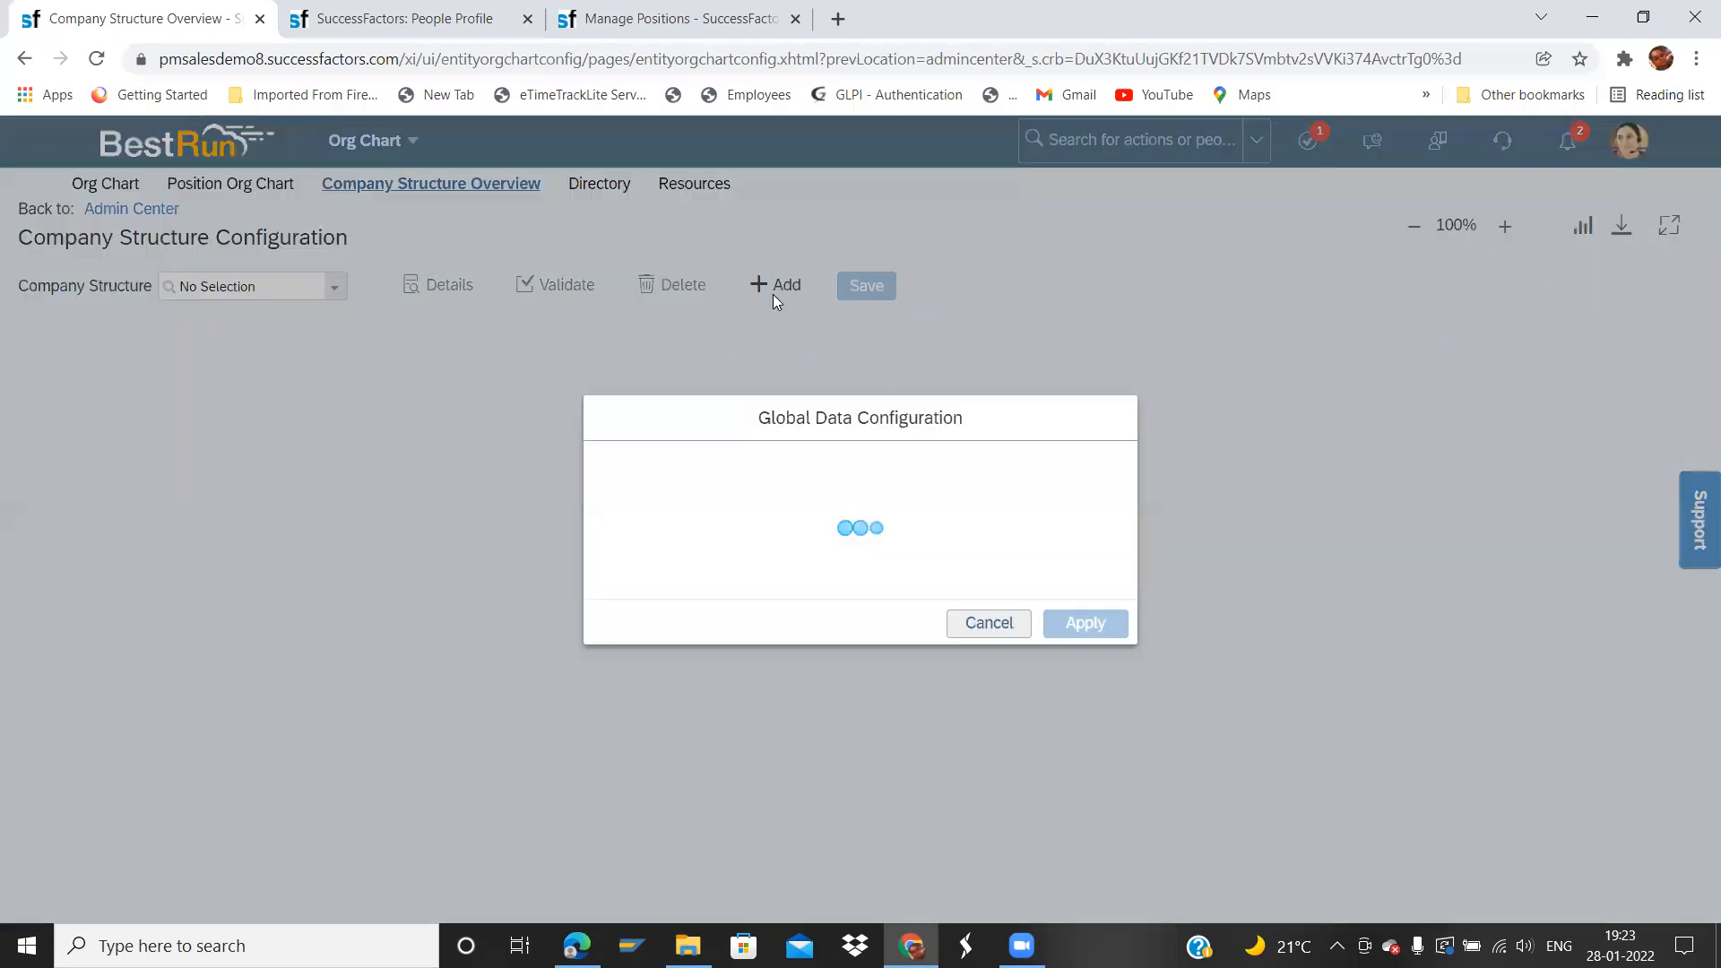
left_click(907, 430)
left_click(908, 428)
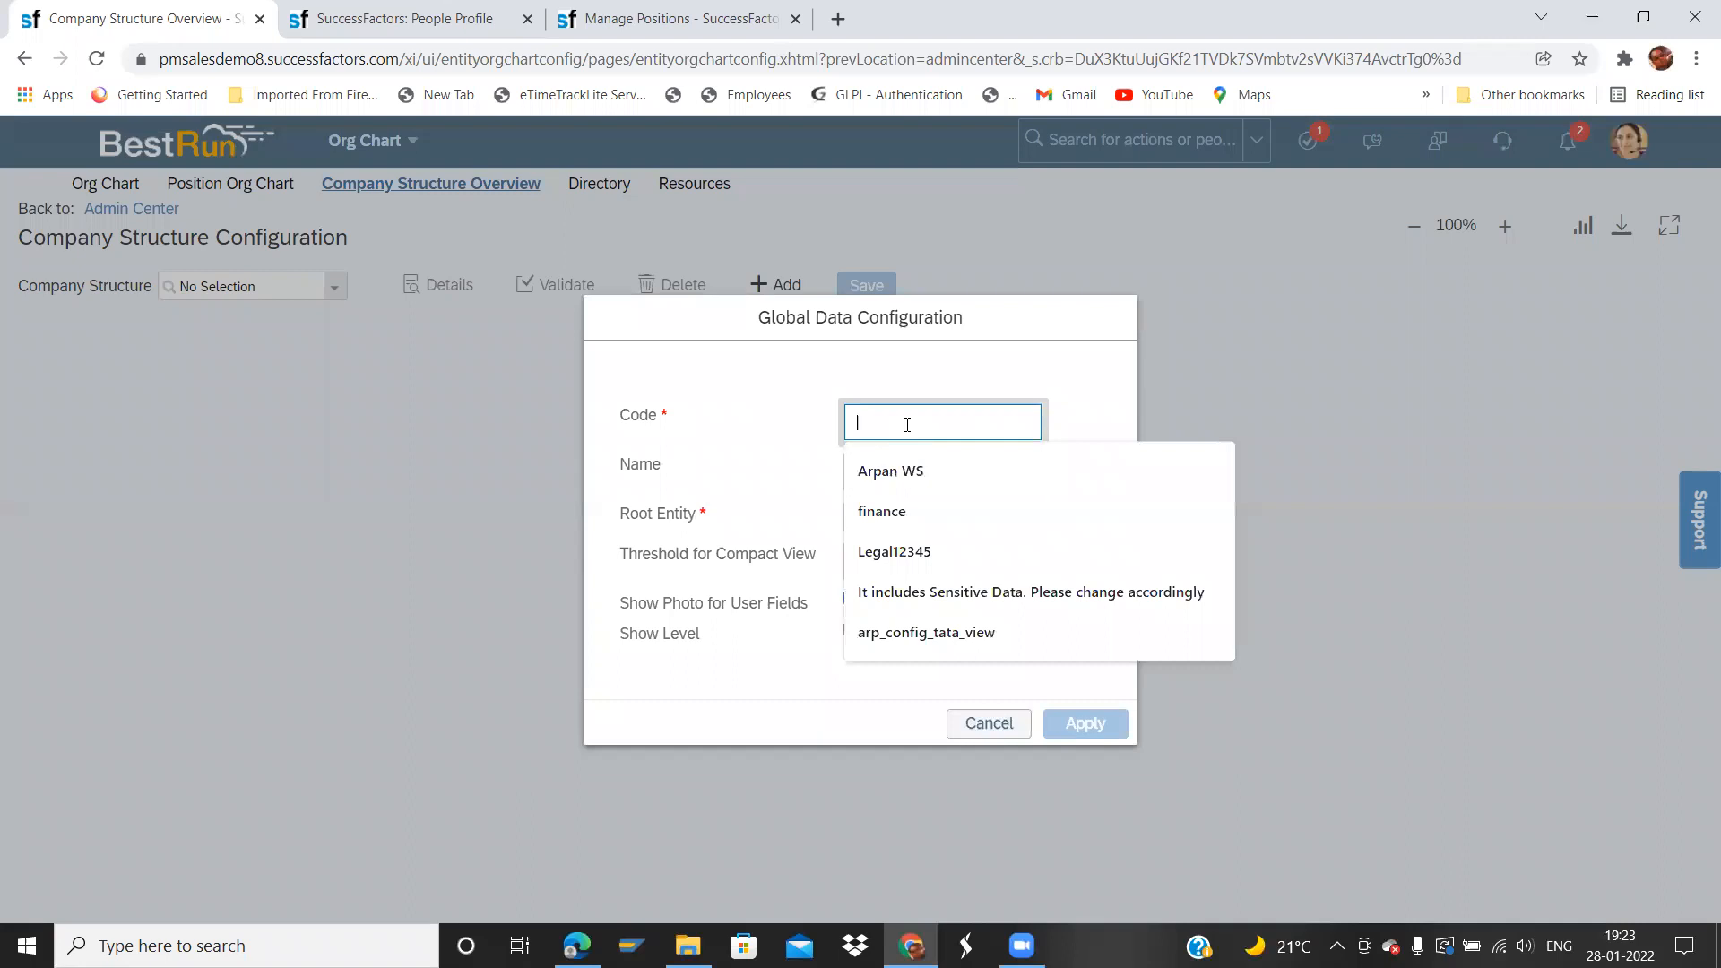
type("Leh")
key("BackSpace")
key("BackSpace")
key("BackSpace")
type("Ar")
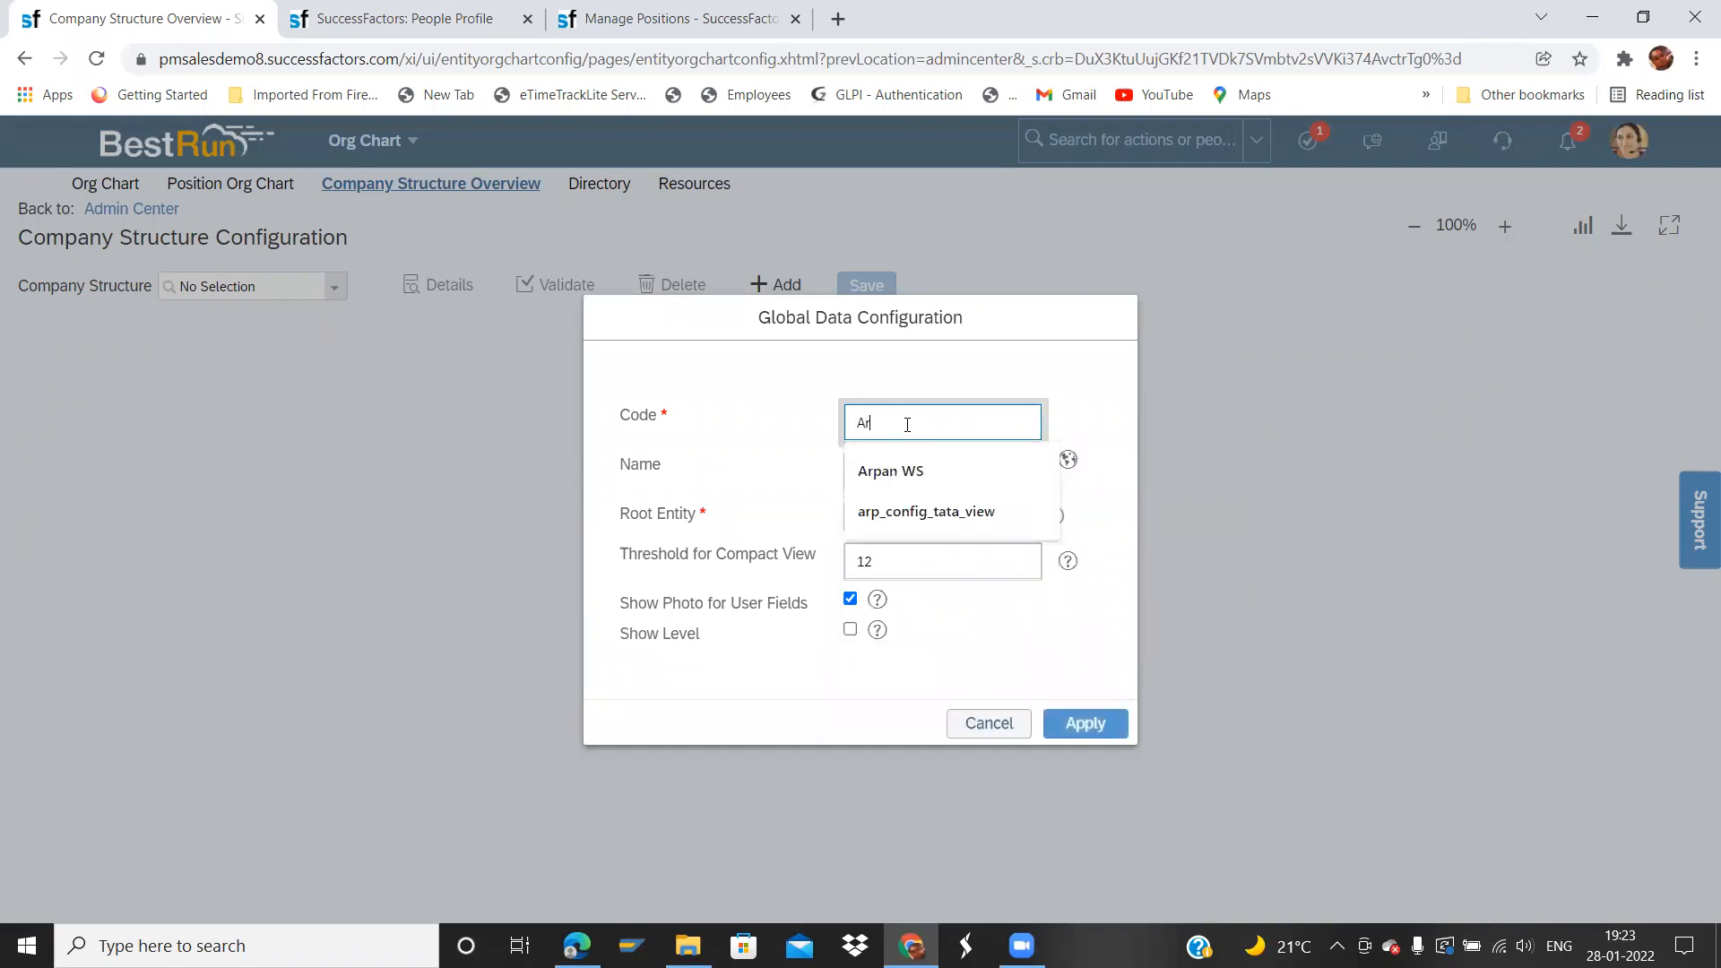
- Enter the code Arp_LegalEntity and the name Best Run Arp Root Unit for the new company structure
type("p_Le")
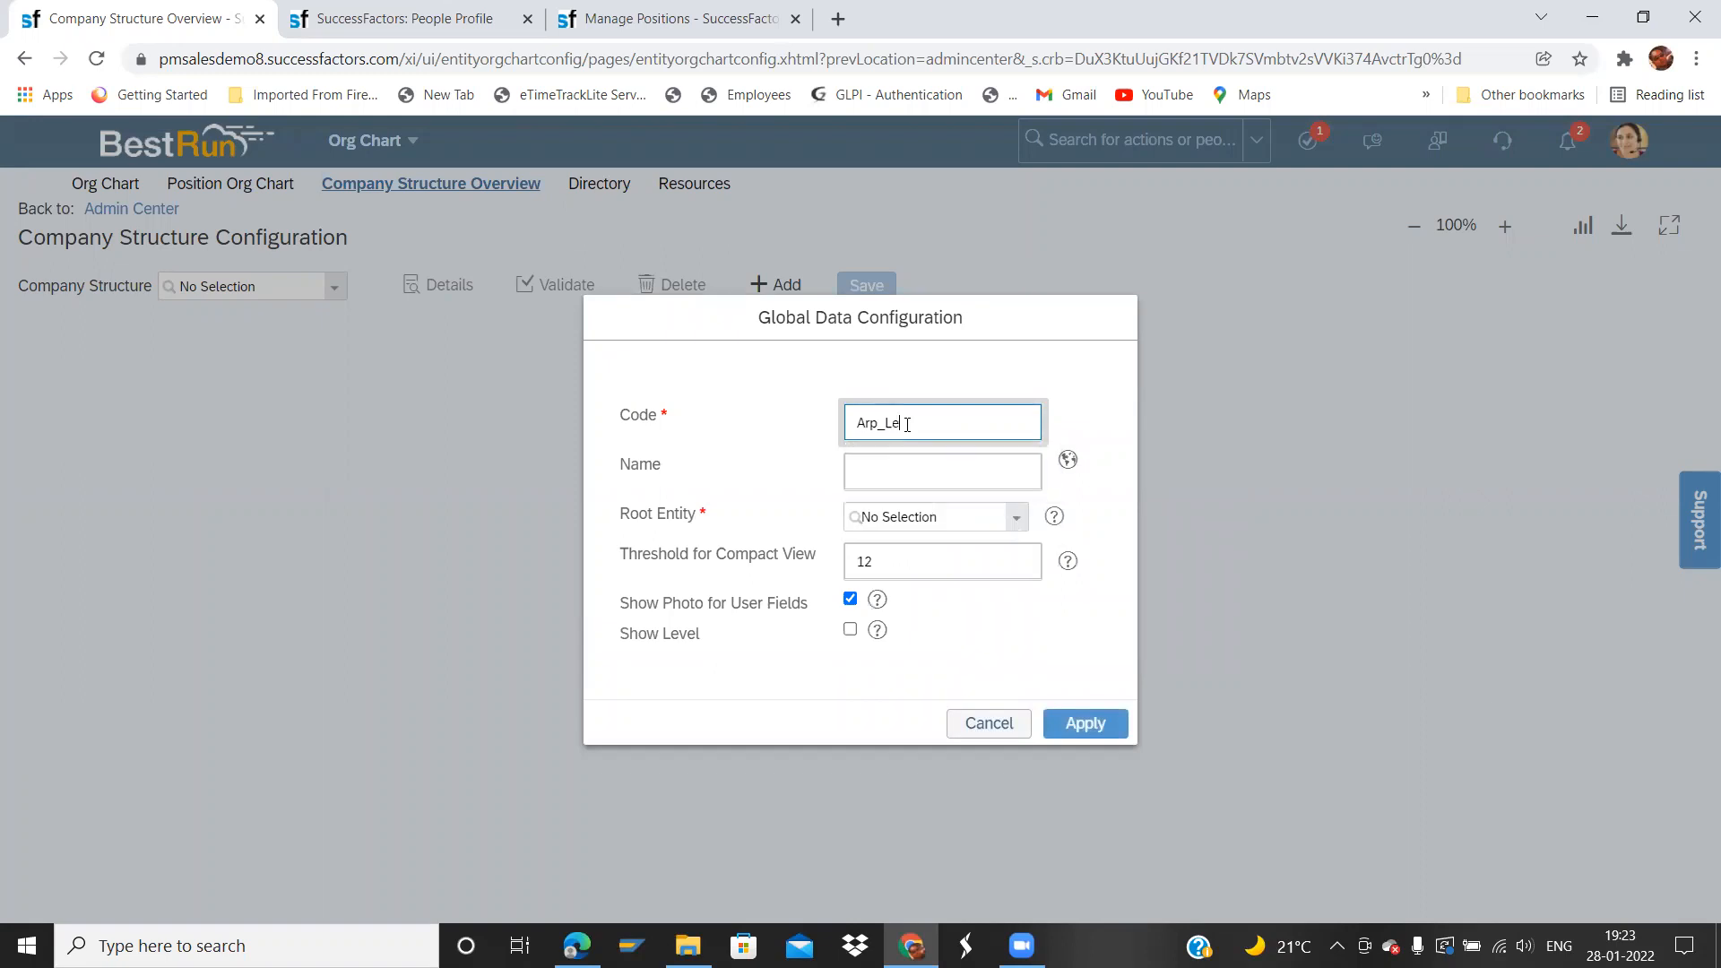
type("galEntity")
left_click(900, 480)
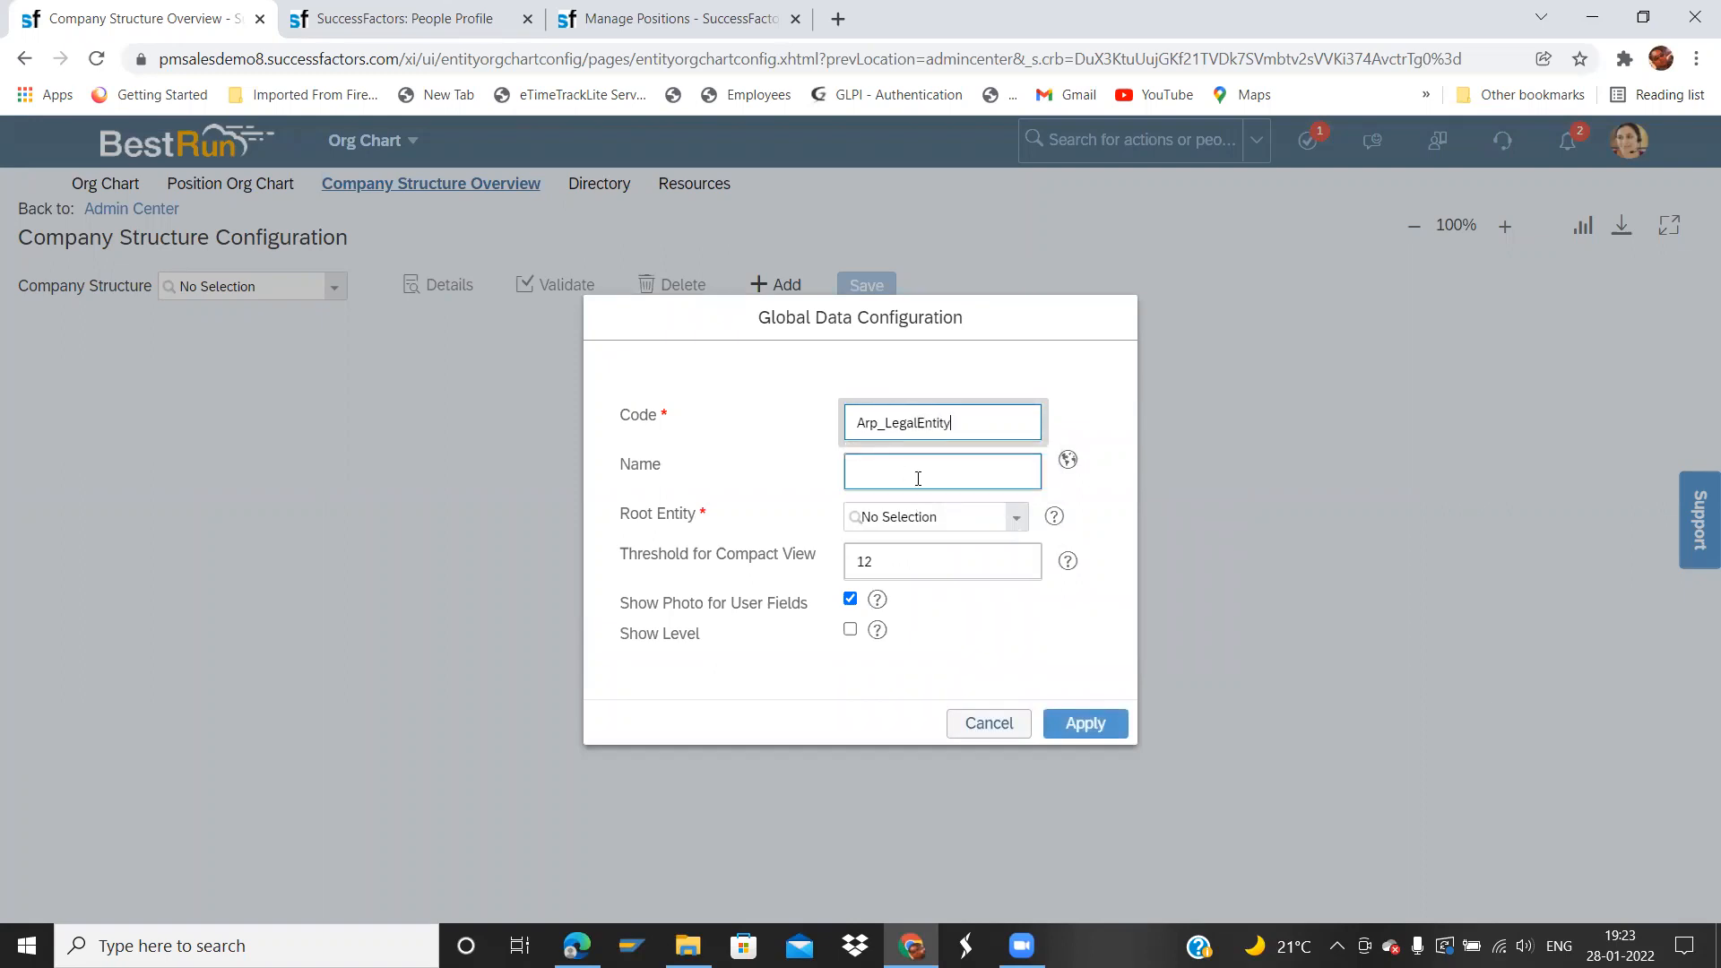
left_click(920, 478)
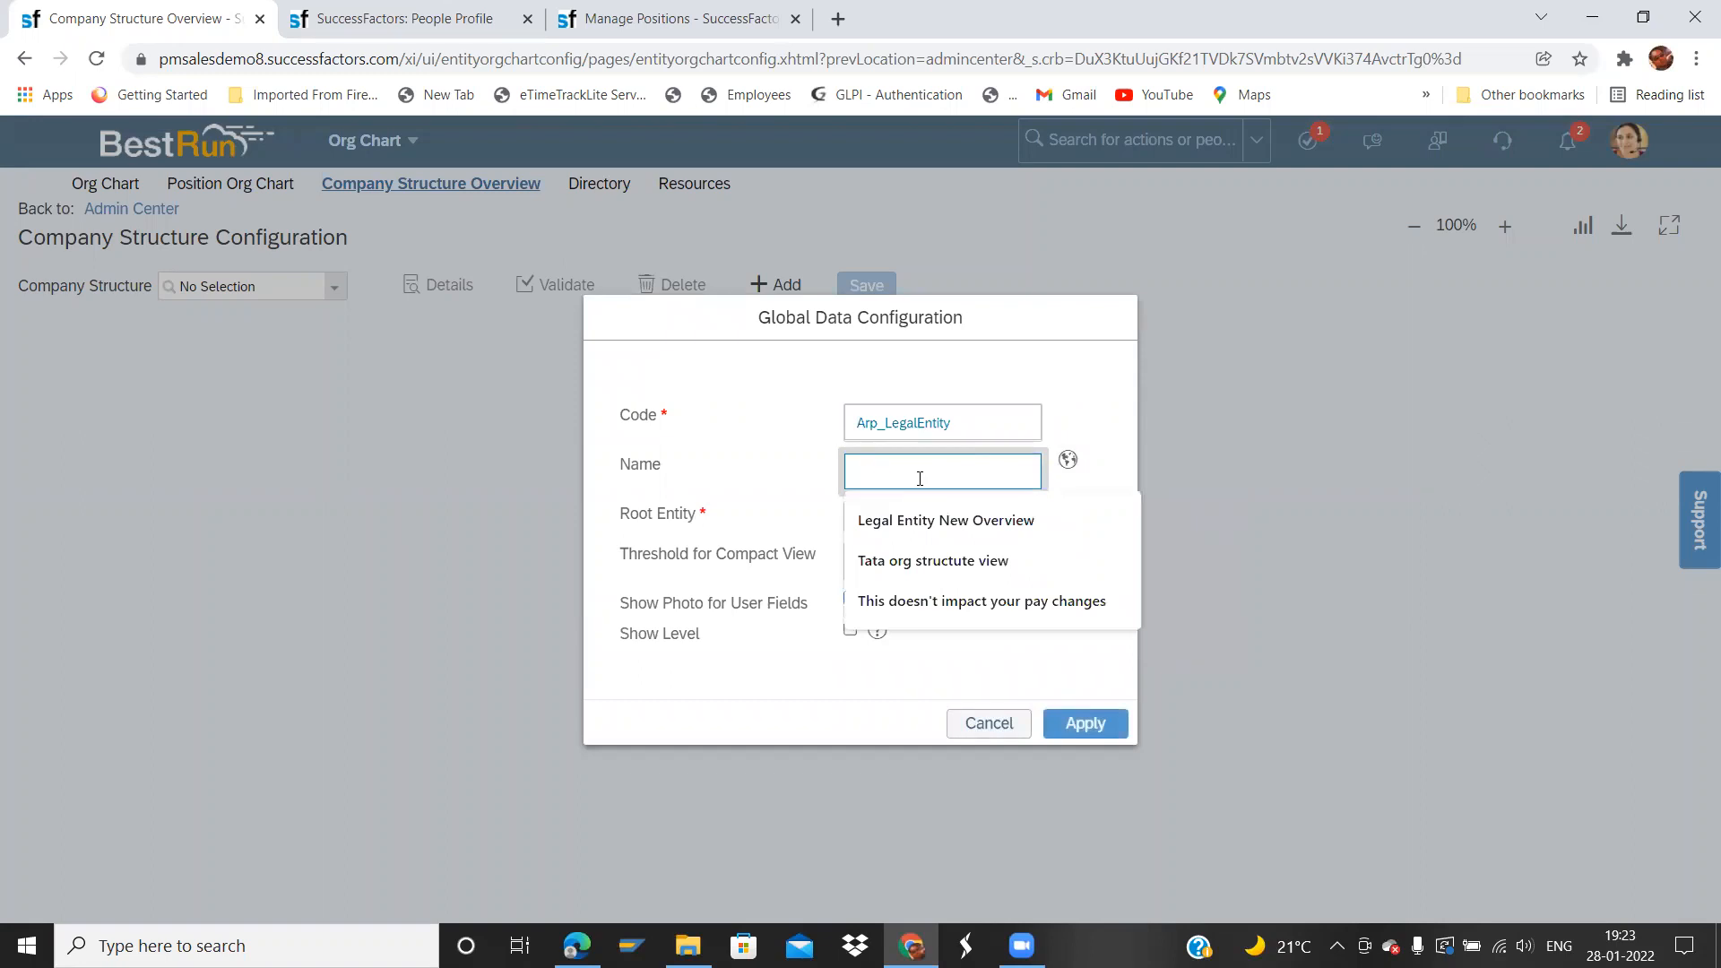
type("Yas")
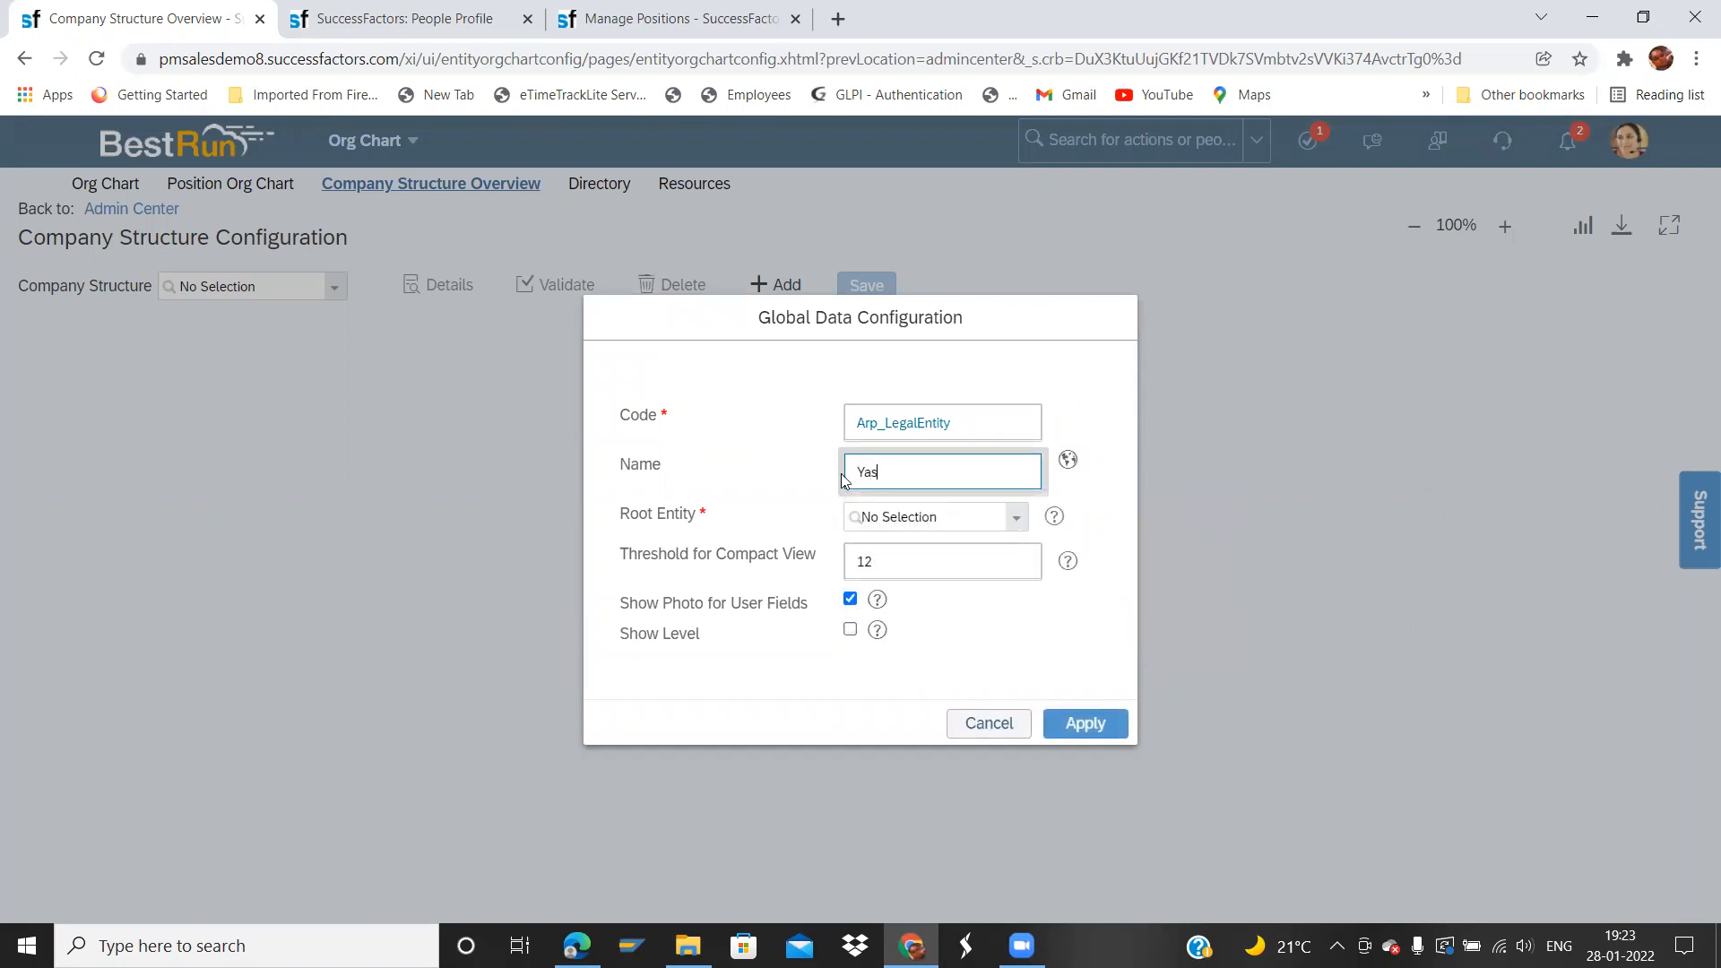
type("h Le")
key("BackSpace")
key("BackSpace")
key("BackSpace")
key("BackSpace")
key("BackSpace")
key("BackSpace")
type("Bes")
type("t Run")
type(" Arp")
type(" Lega")
key("BackSpace")
key("BackSpace")
key("BackSpace")
type("Root Unit")
- Set the root entity to Company (LegalEntity) and apply the global data configuration
left_click(1016, 519)
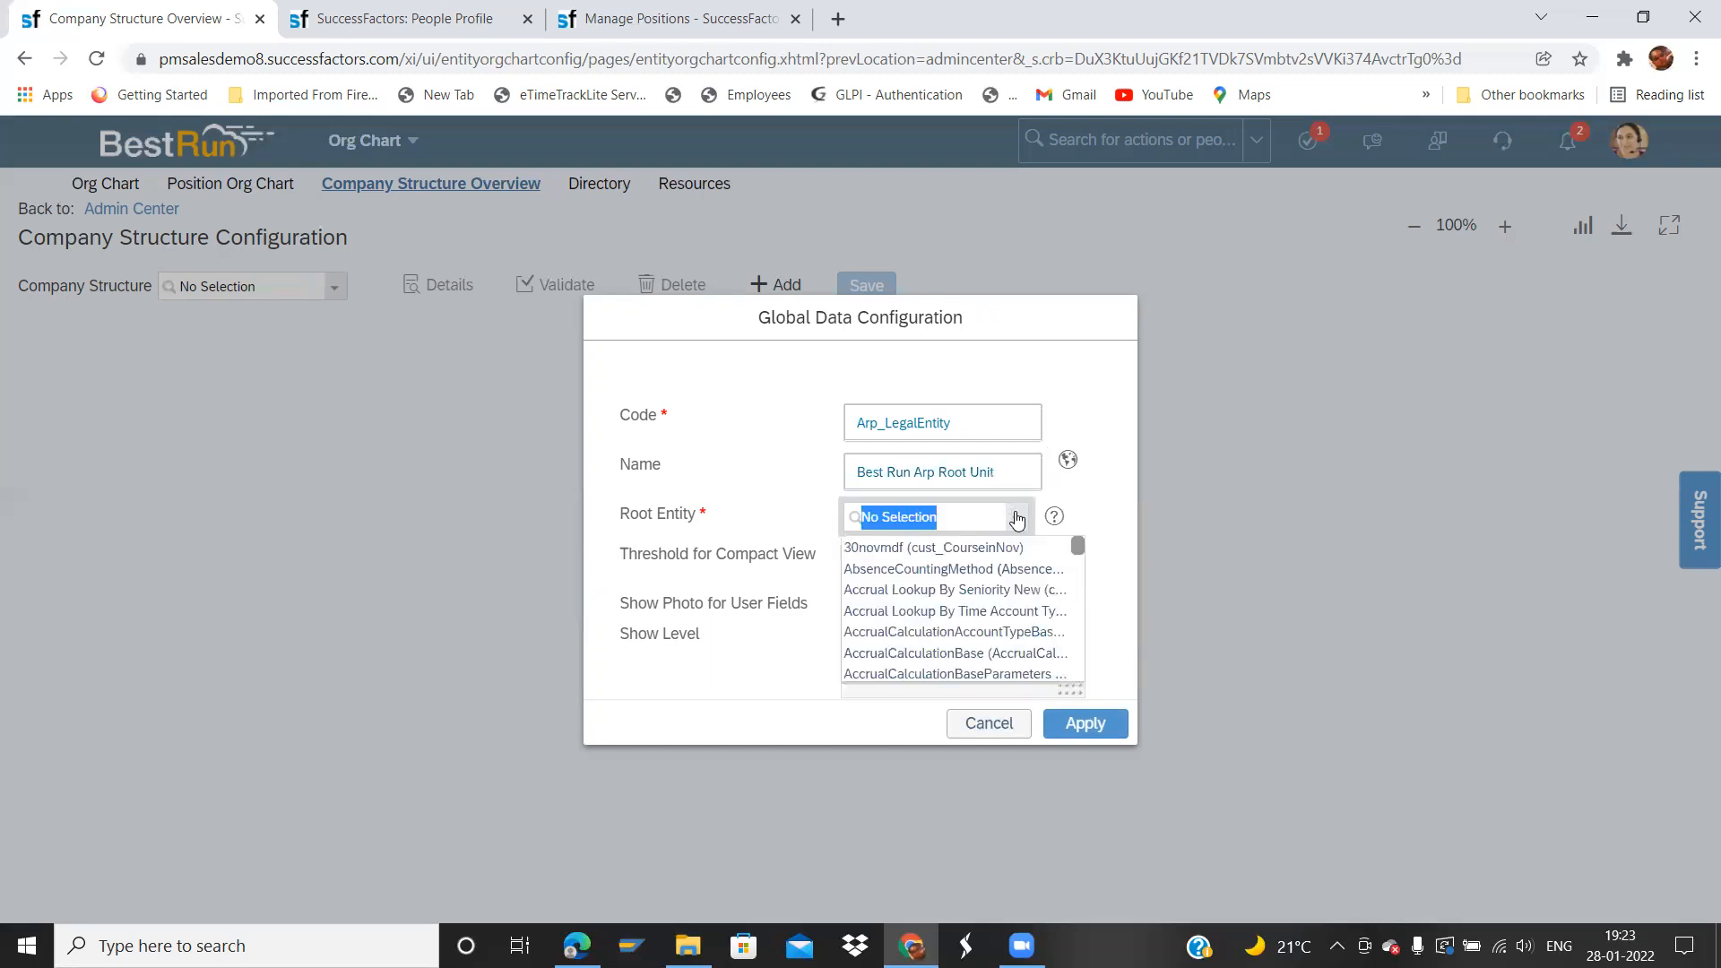
type("legal")
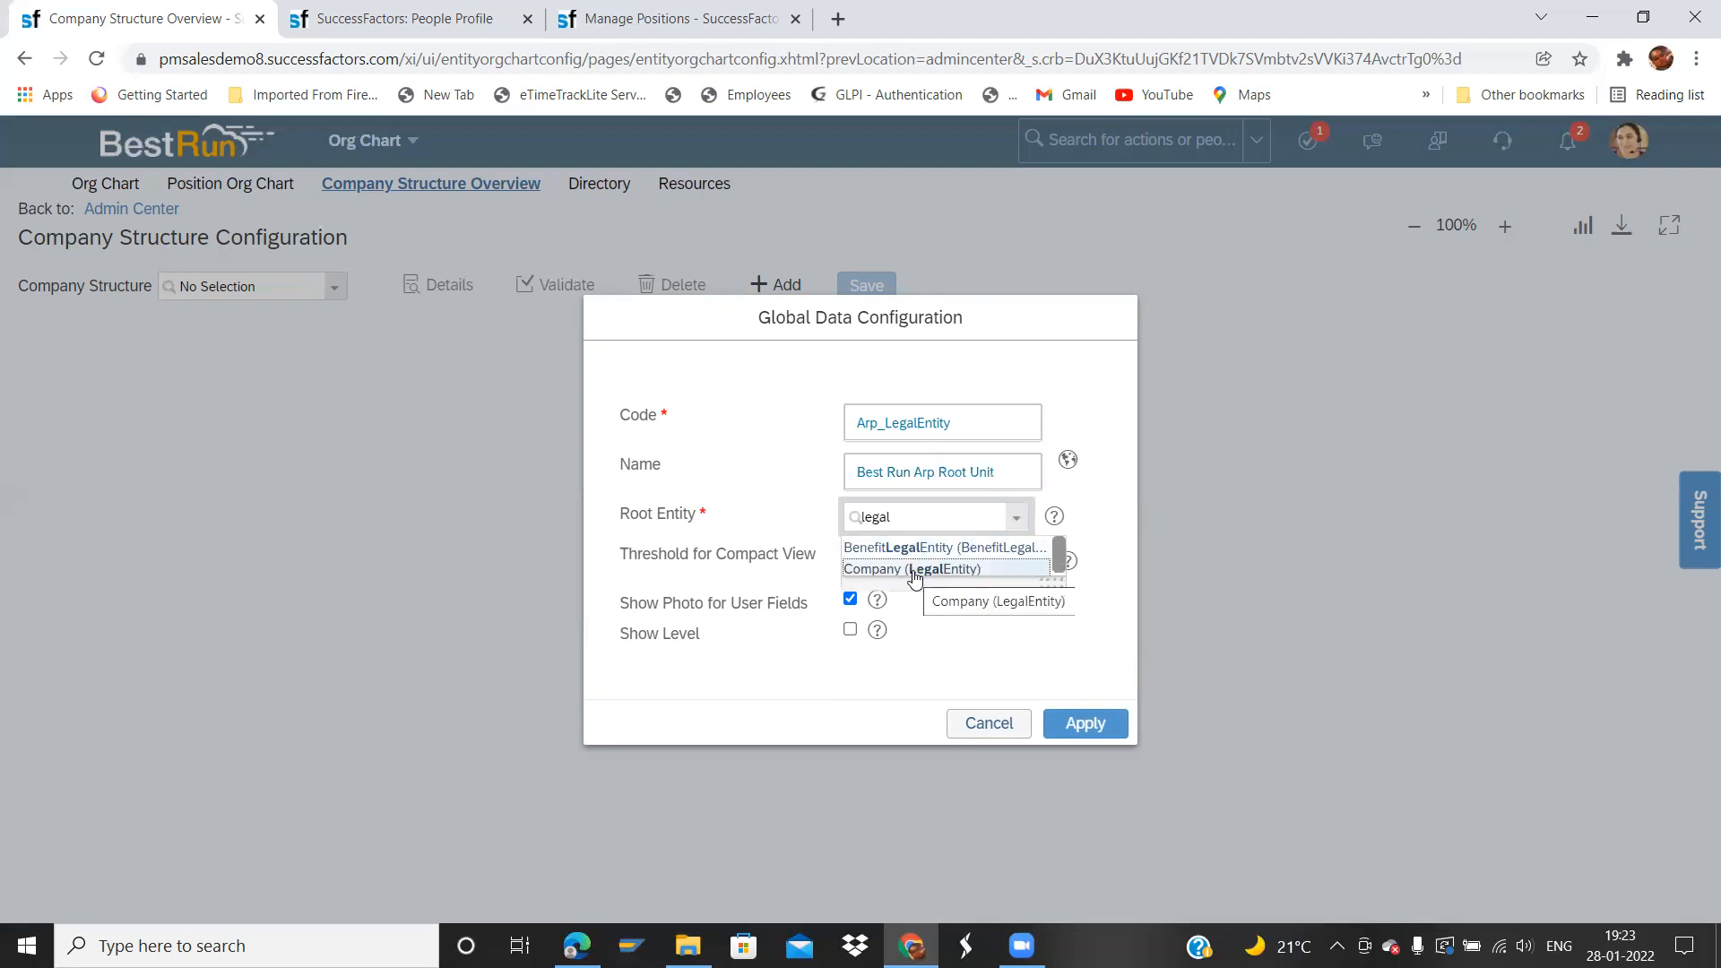
left_click(914, 570)
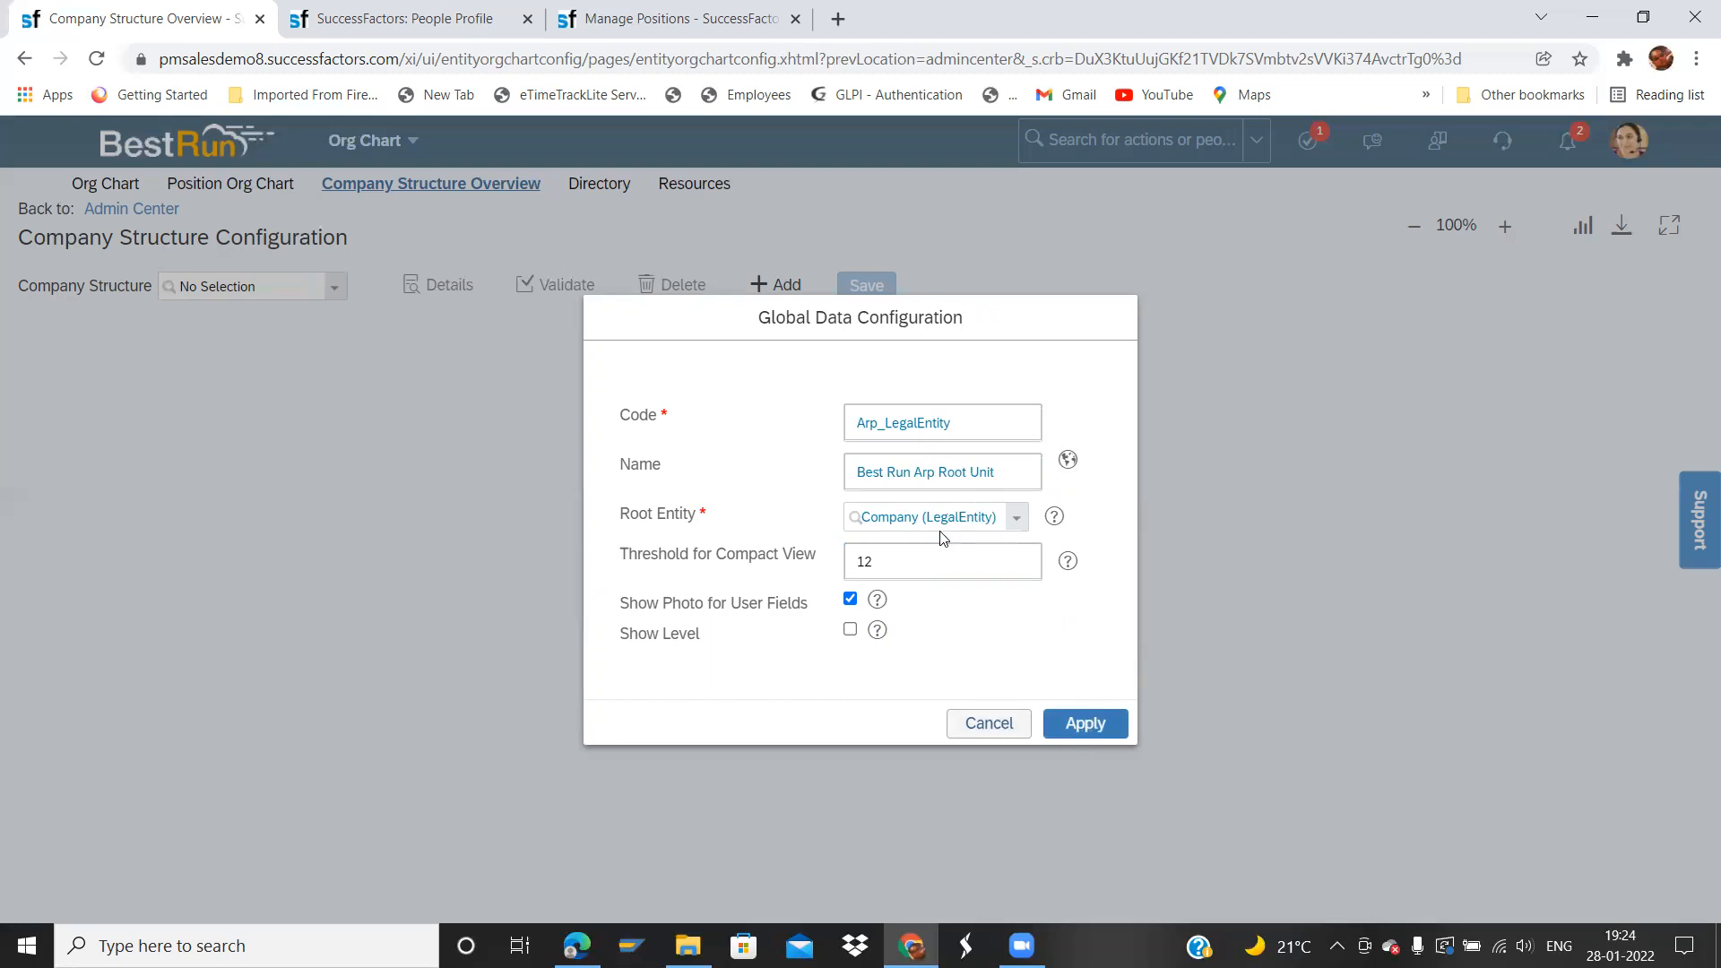
left_click_drag(864, 565, 878, 566)
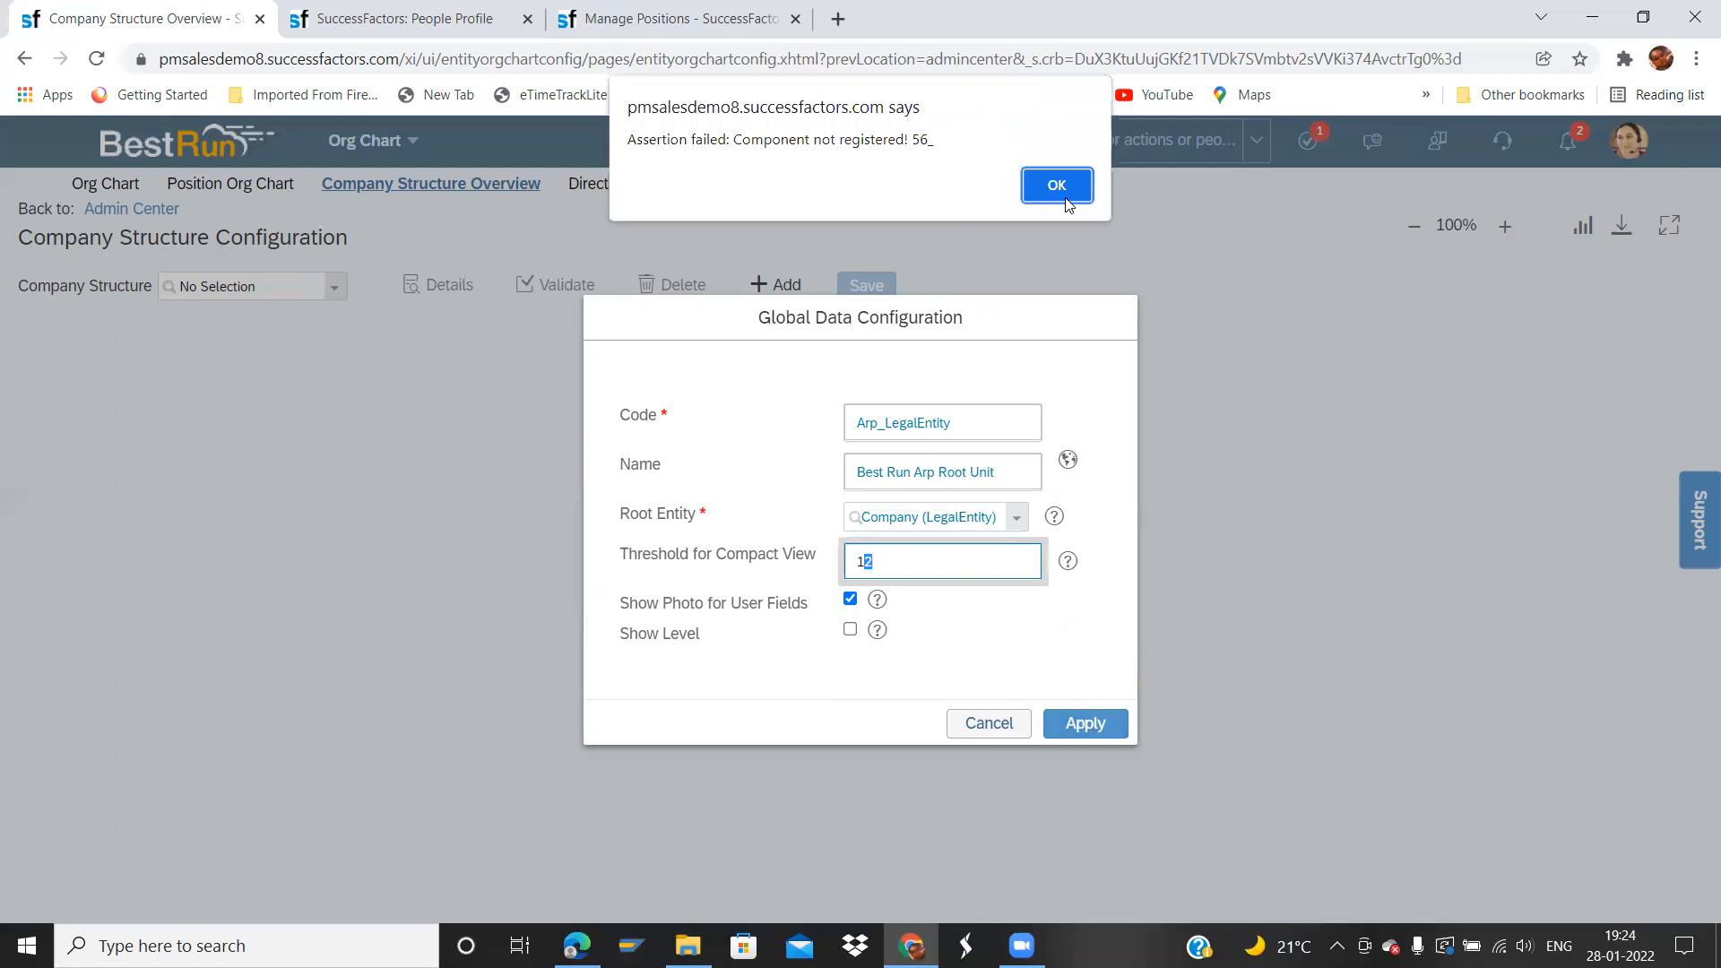
left_click(1044, 184)
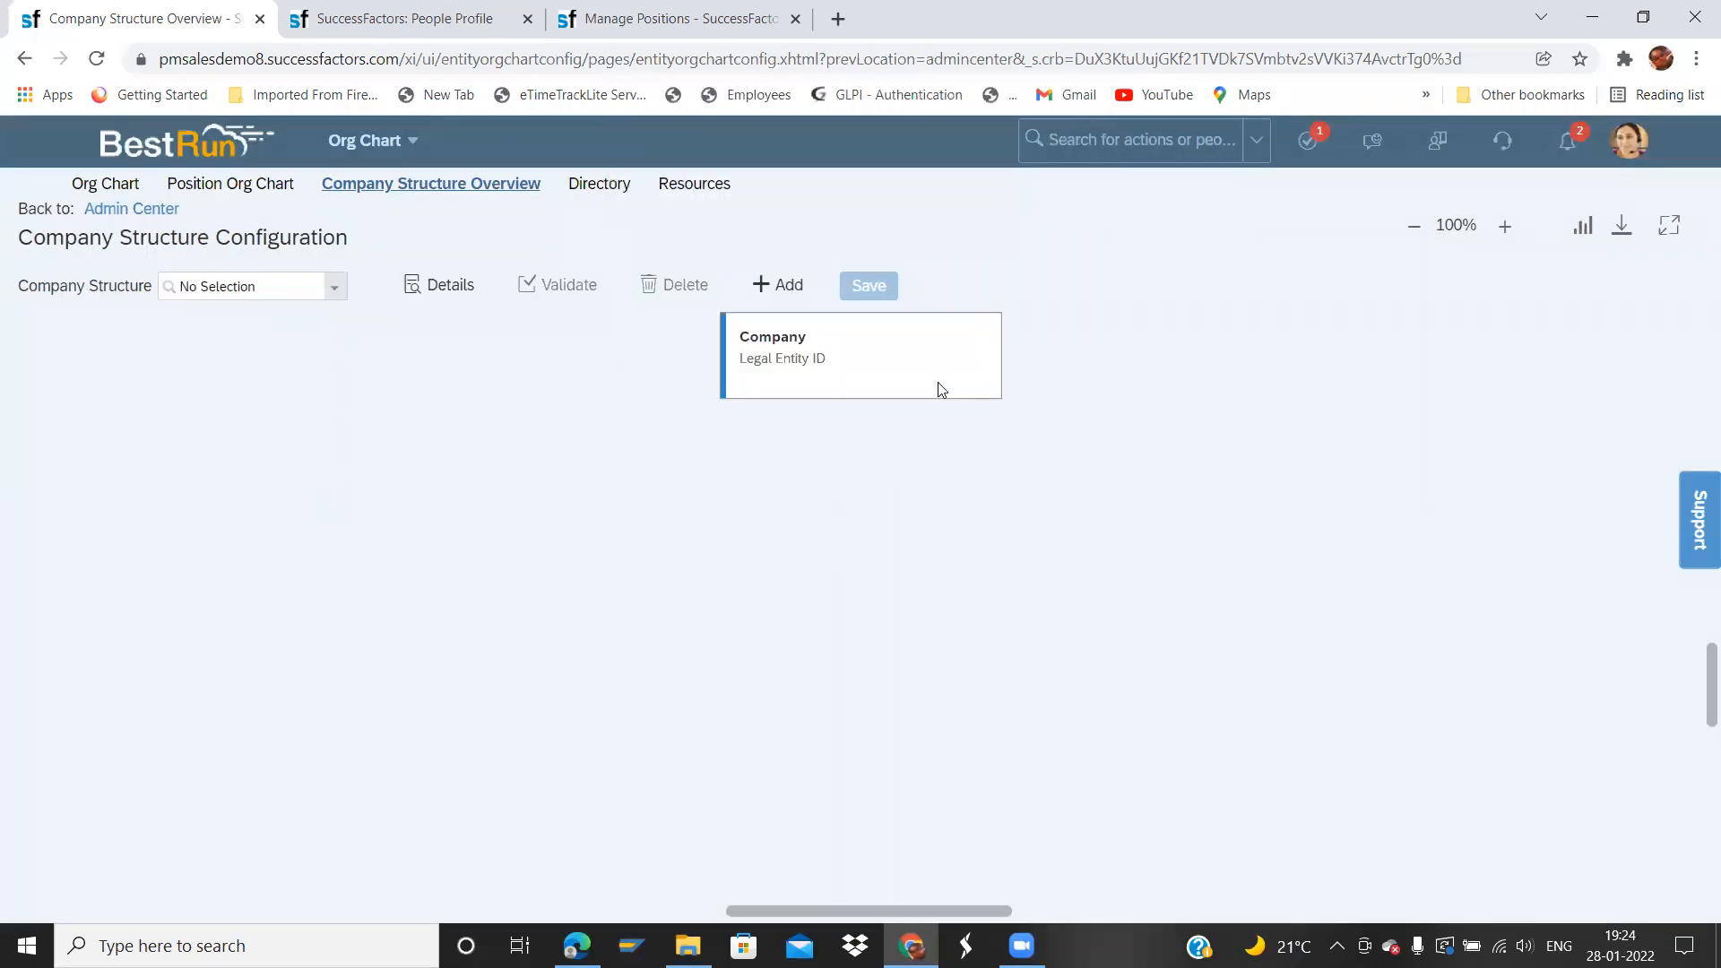
- Open the selection of child entities that can be added under the Company entity
left_click(850, 370)
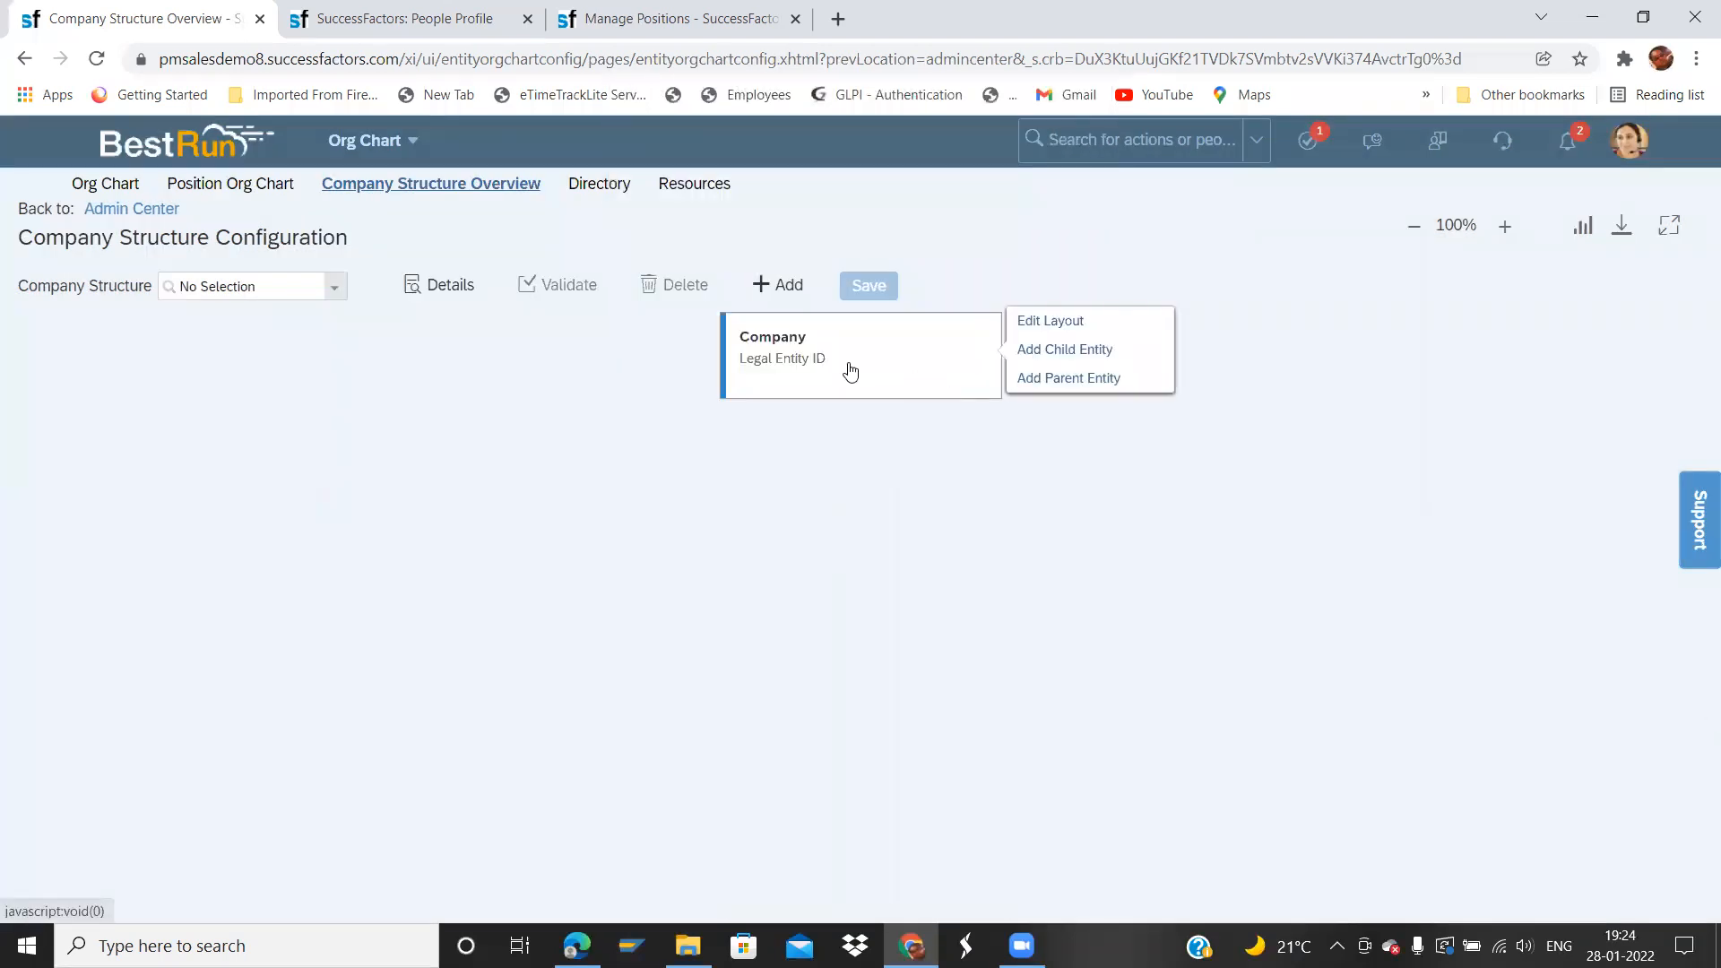
left_click(1089, 351)
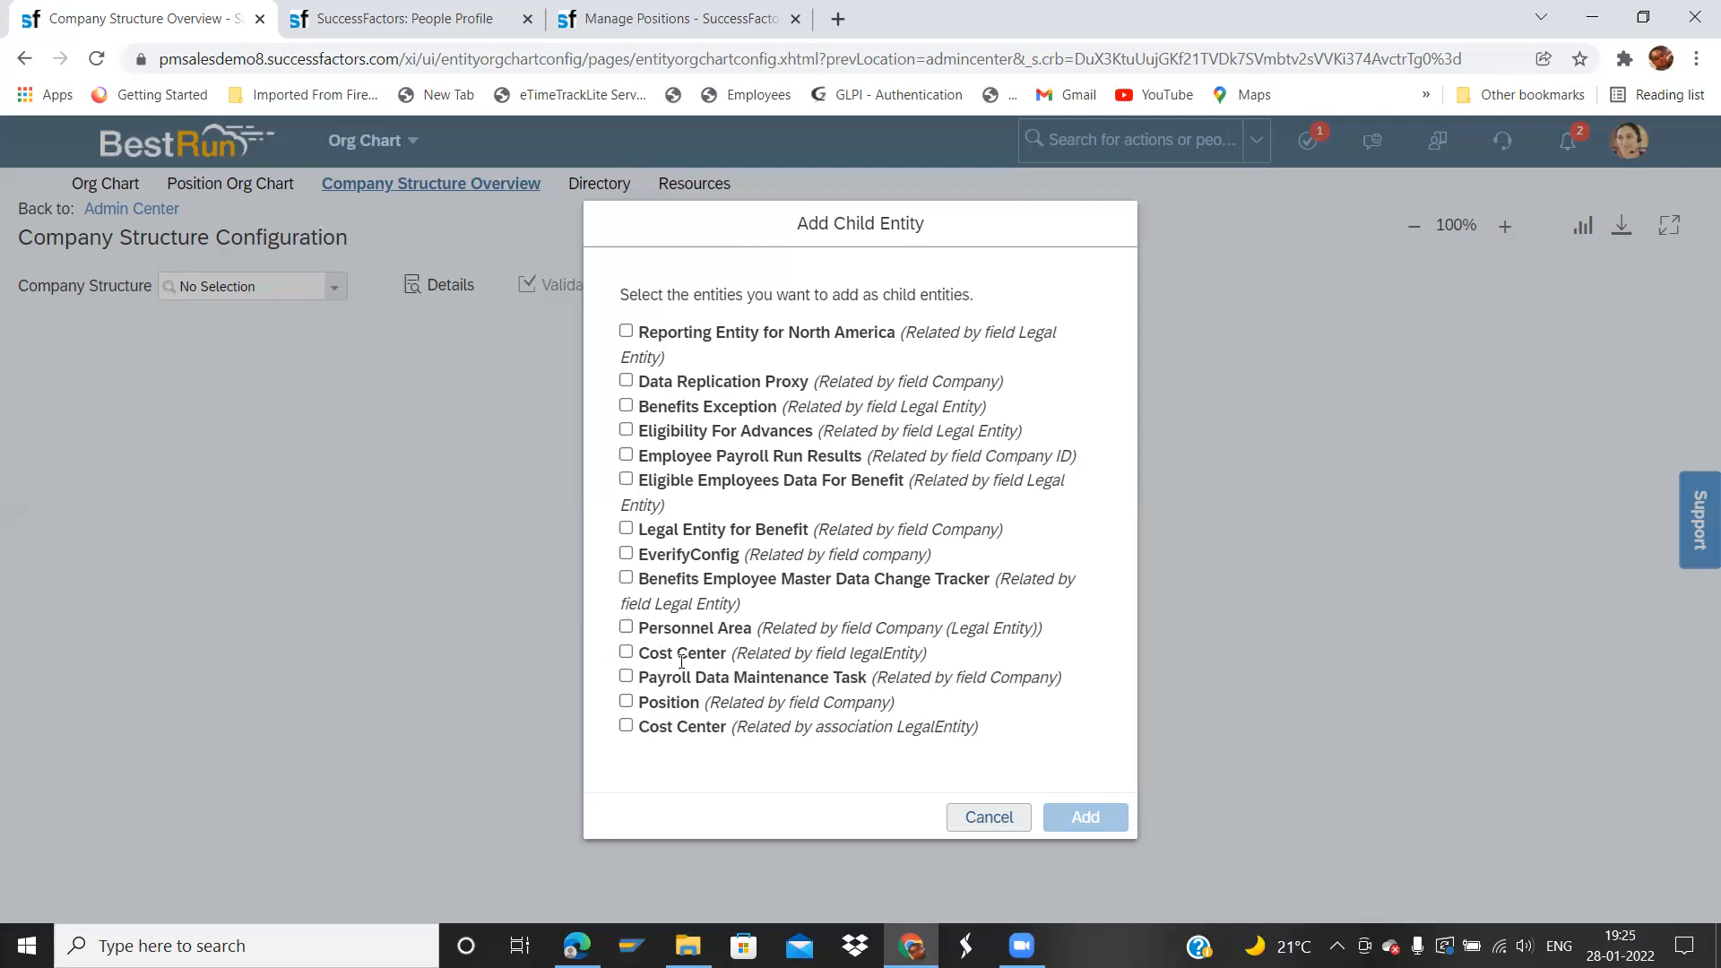
- Duplicate the Company Structure Overview browser tab and open Configure Object Definitions in the copy
right_click(194, 14)
left_click(270, 170)
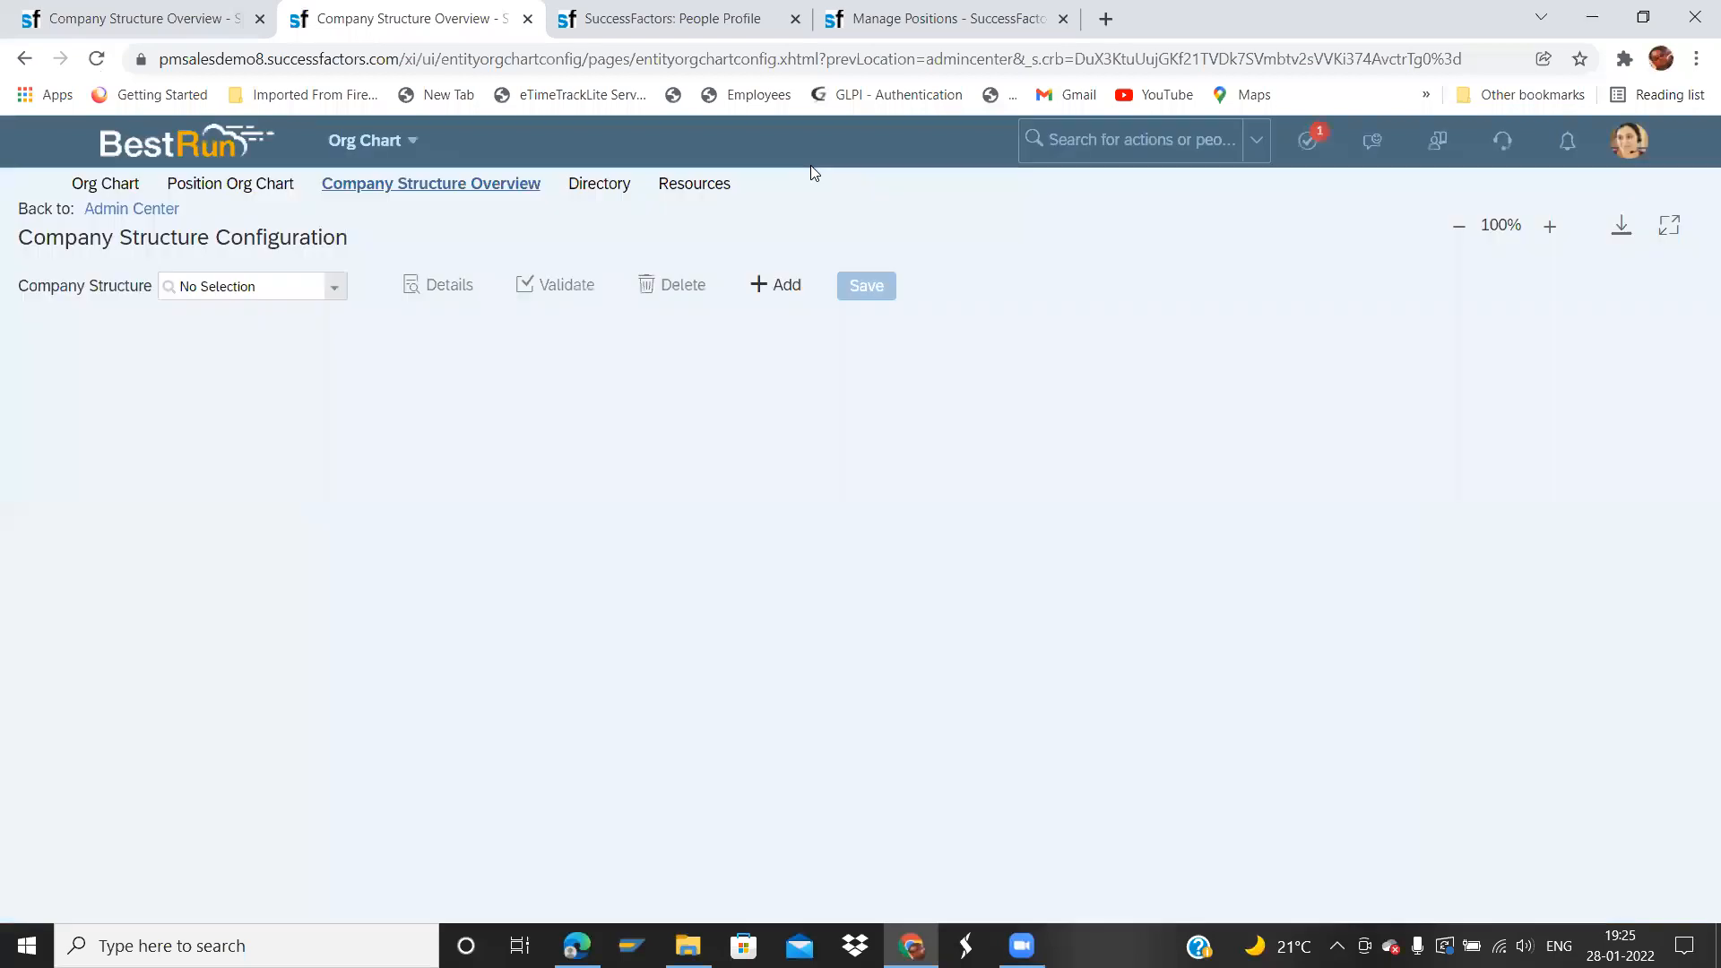
left_click(1074, 151)
type("confi")
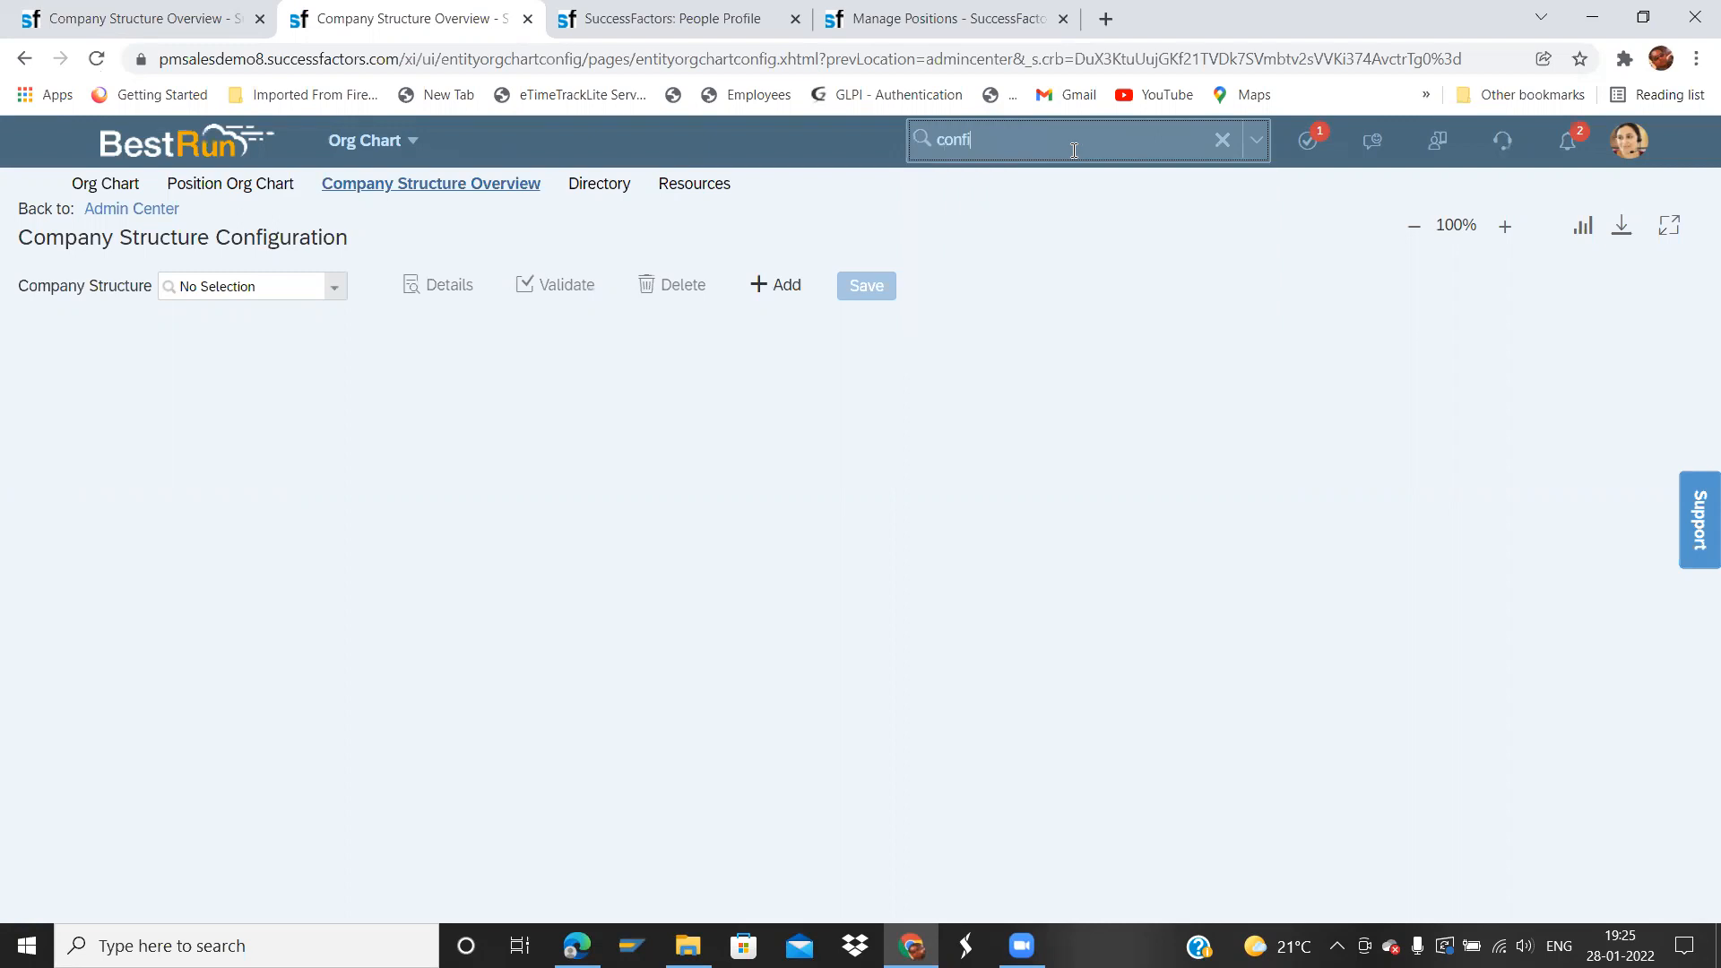
type("gure ob")
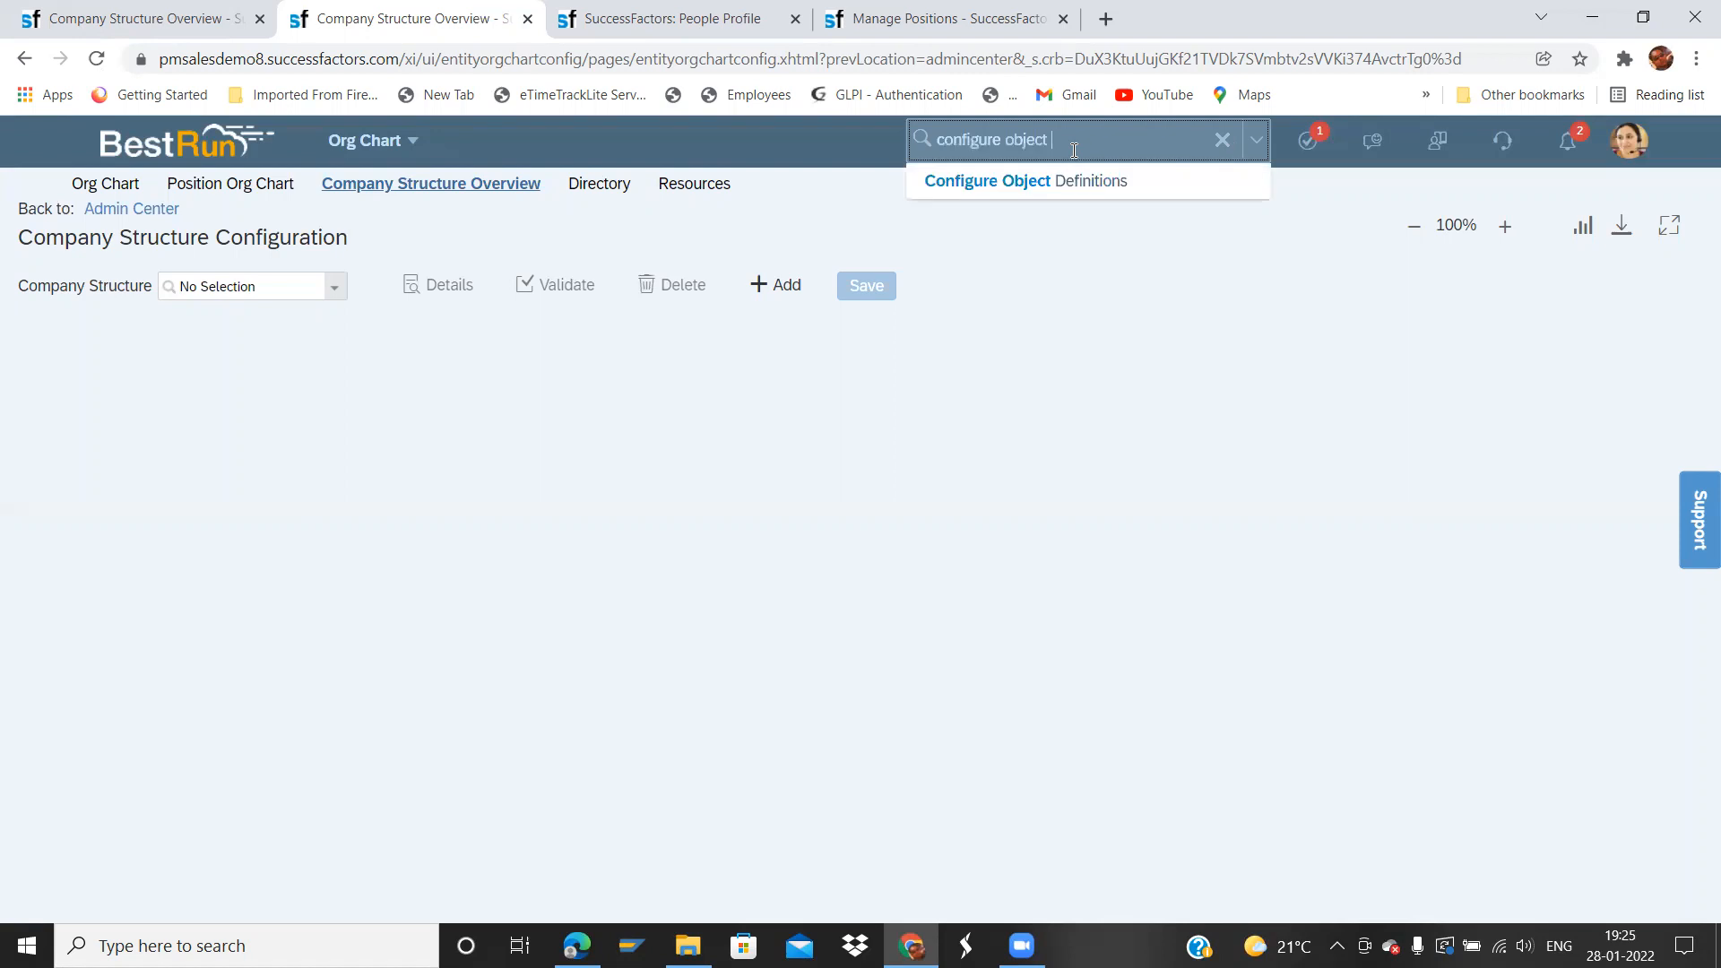
type("ject")
left_click(1126, 179)
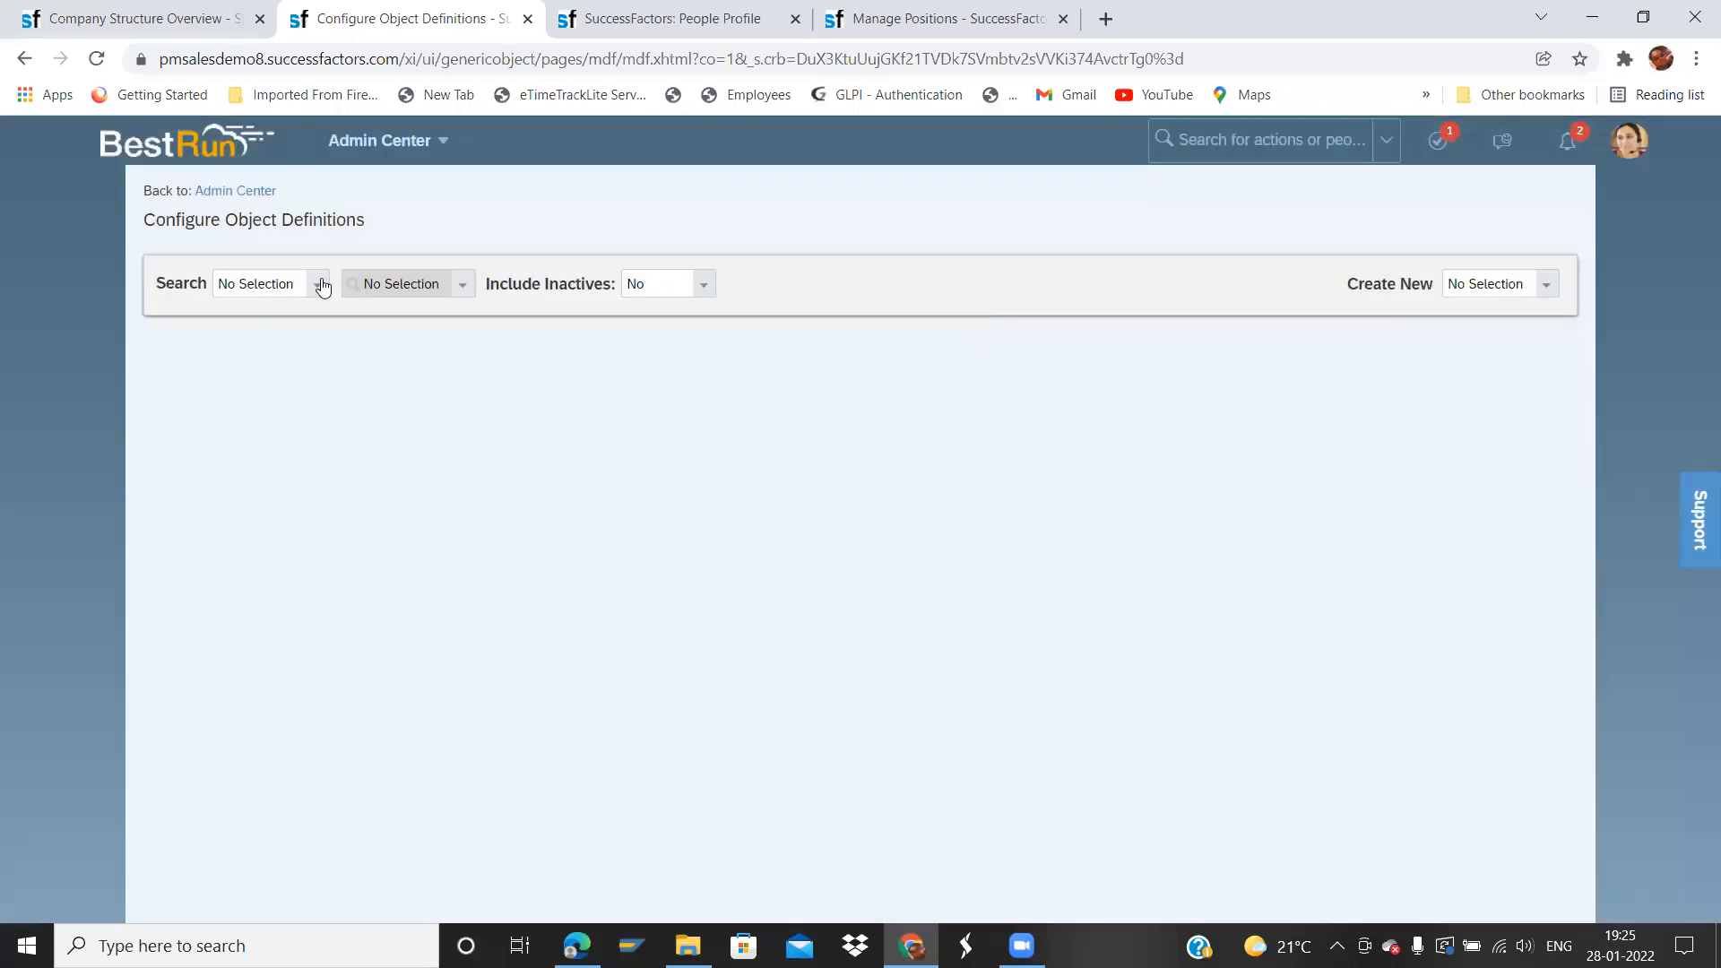
- Open the object definition of Business Unit
left_click(318, 291)
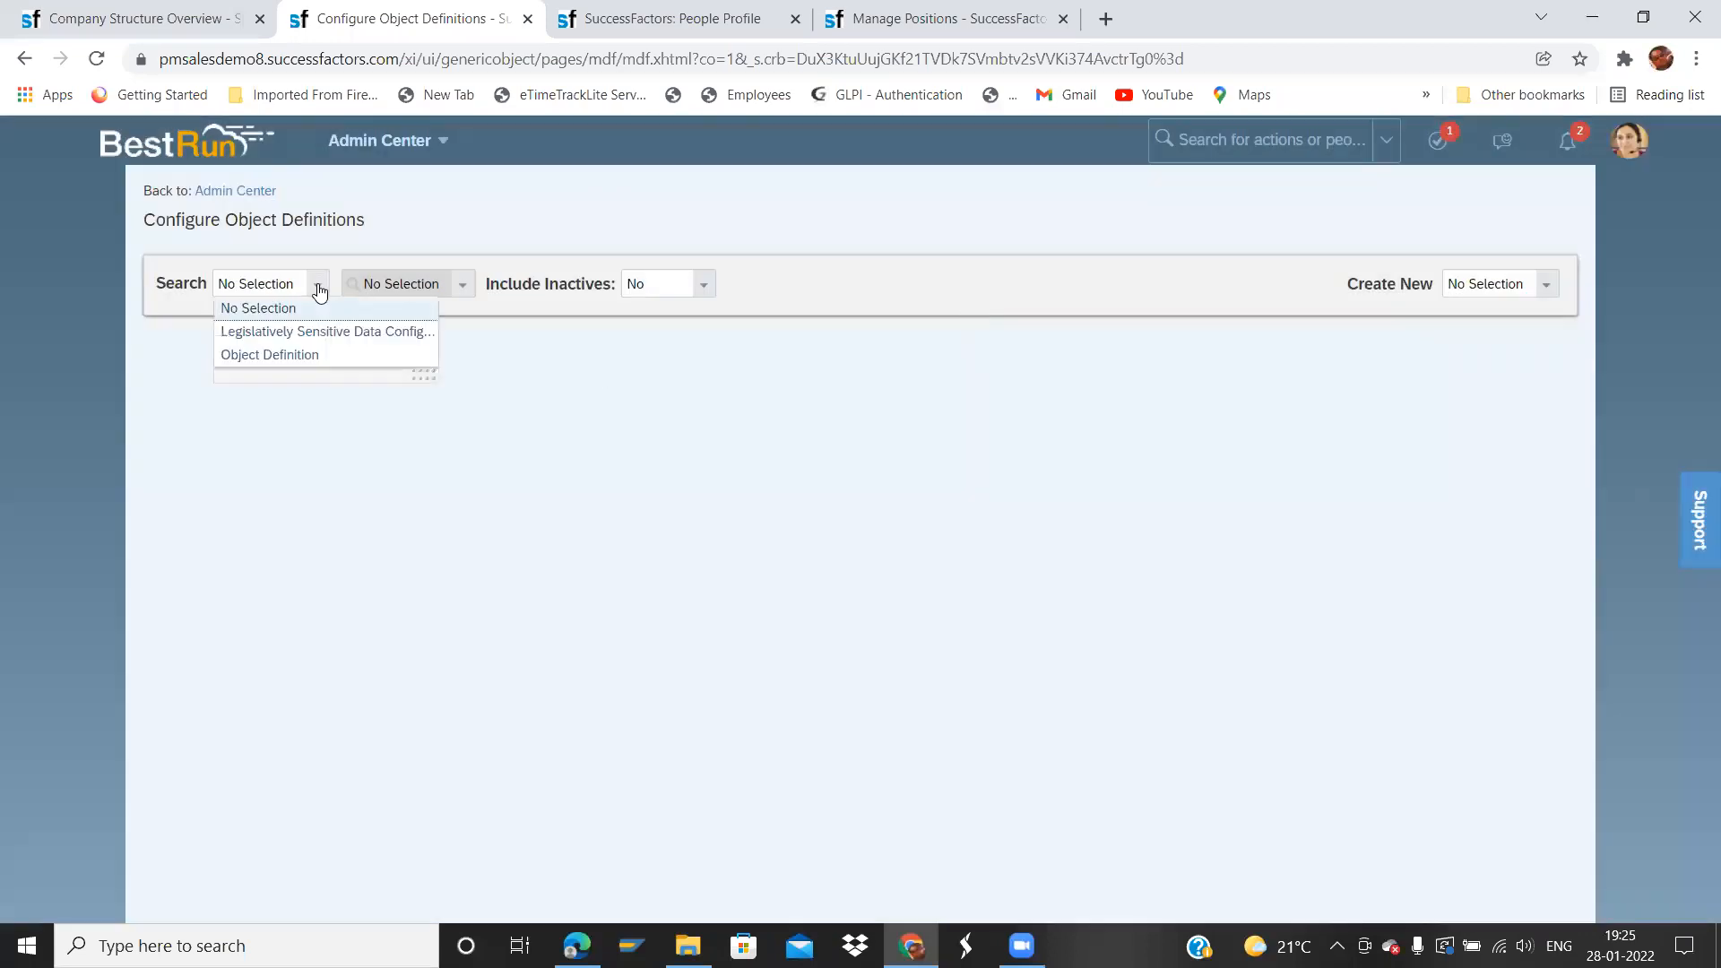
left_click(296, 352)
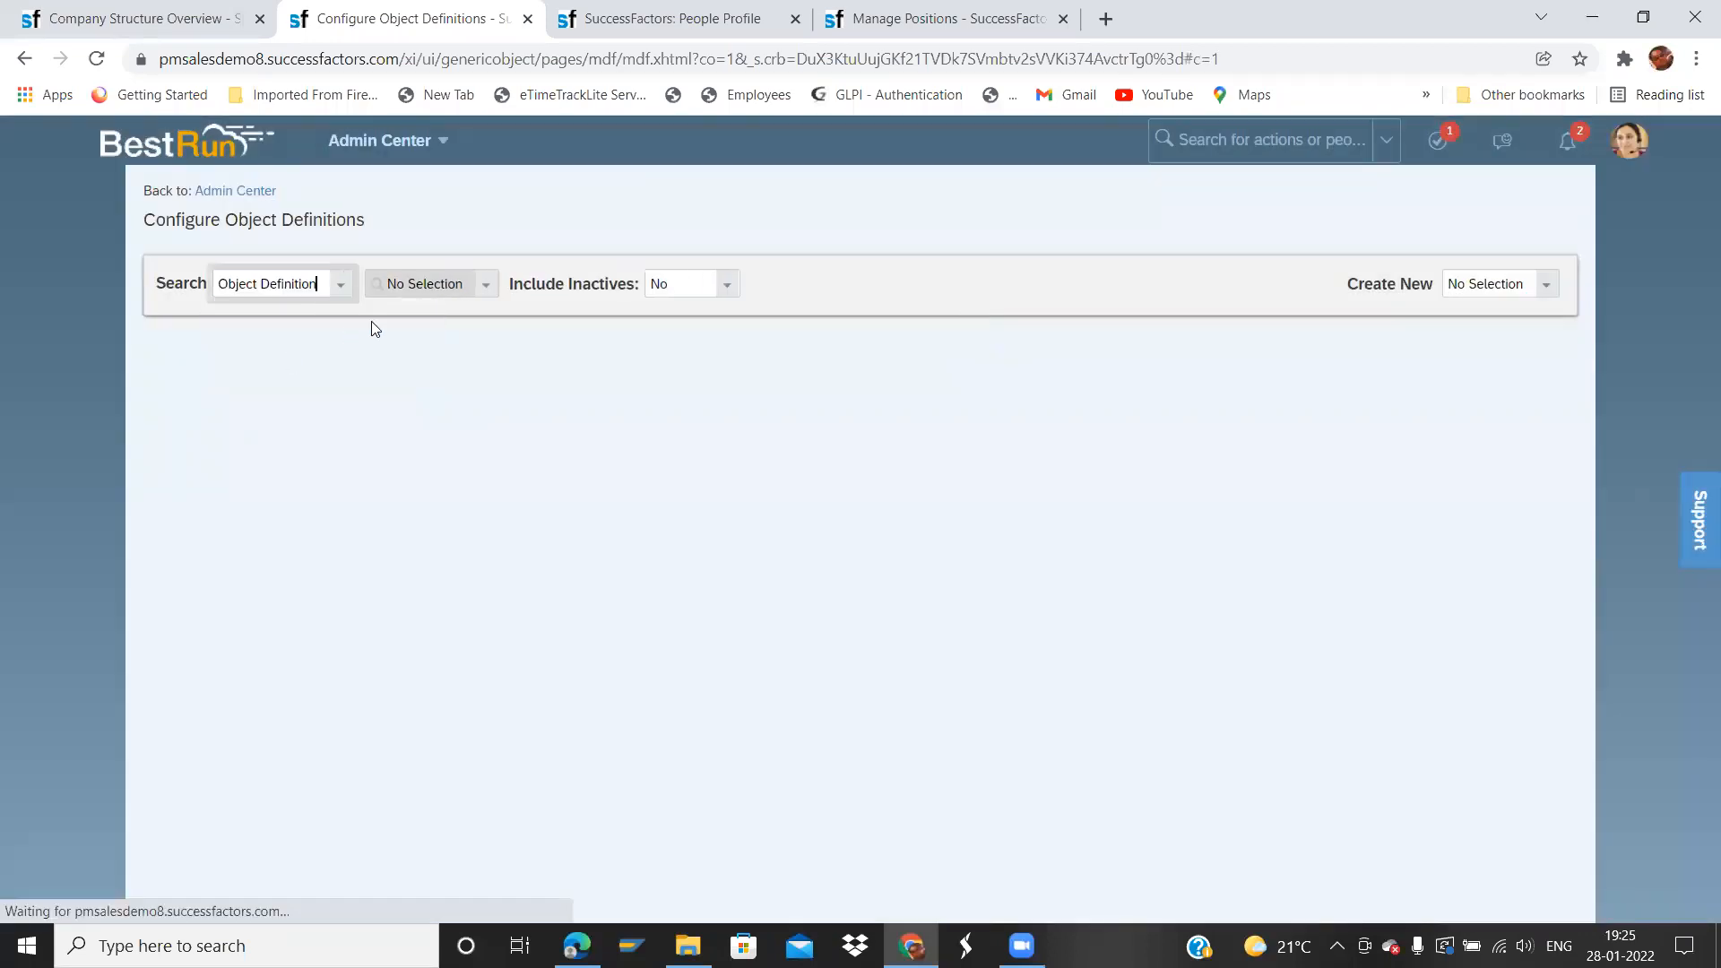
left_click(488, 285)
type("business")
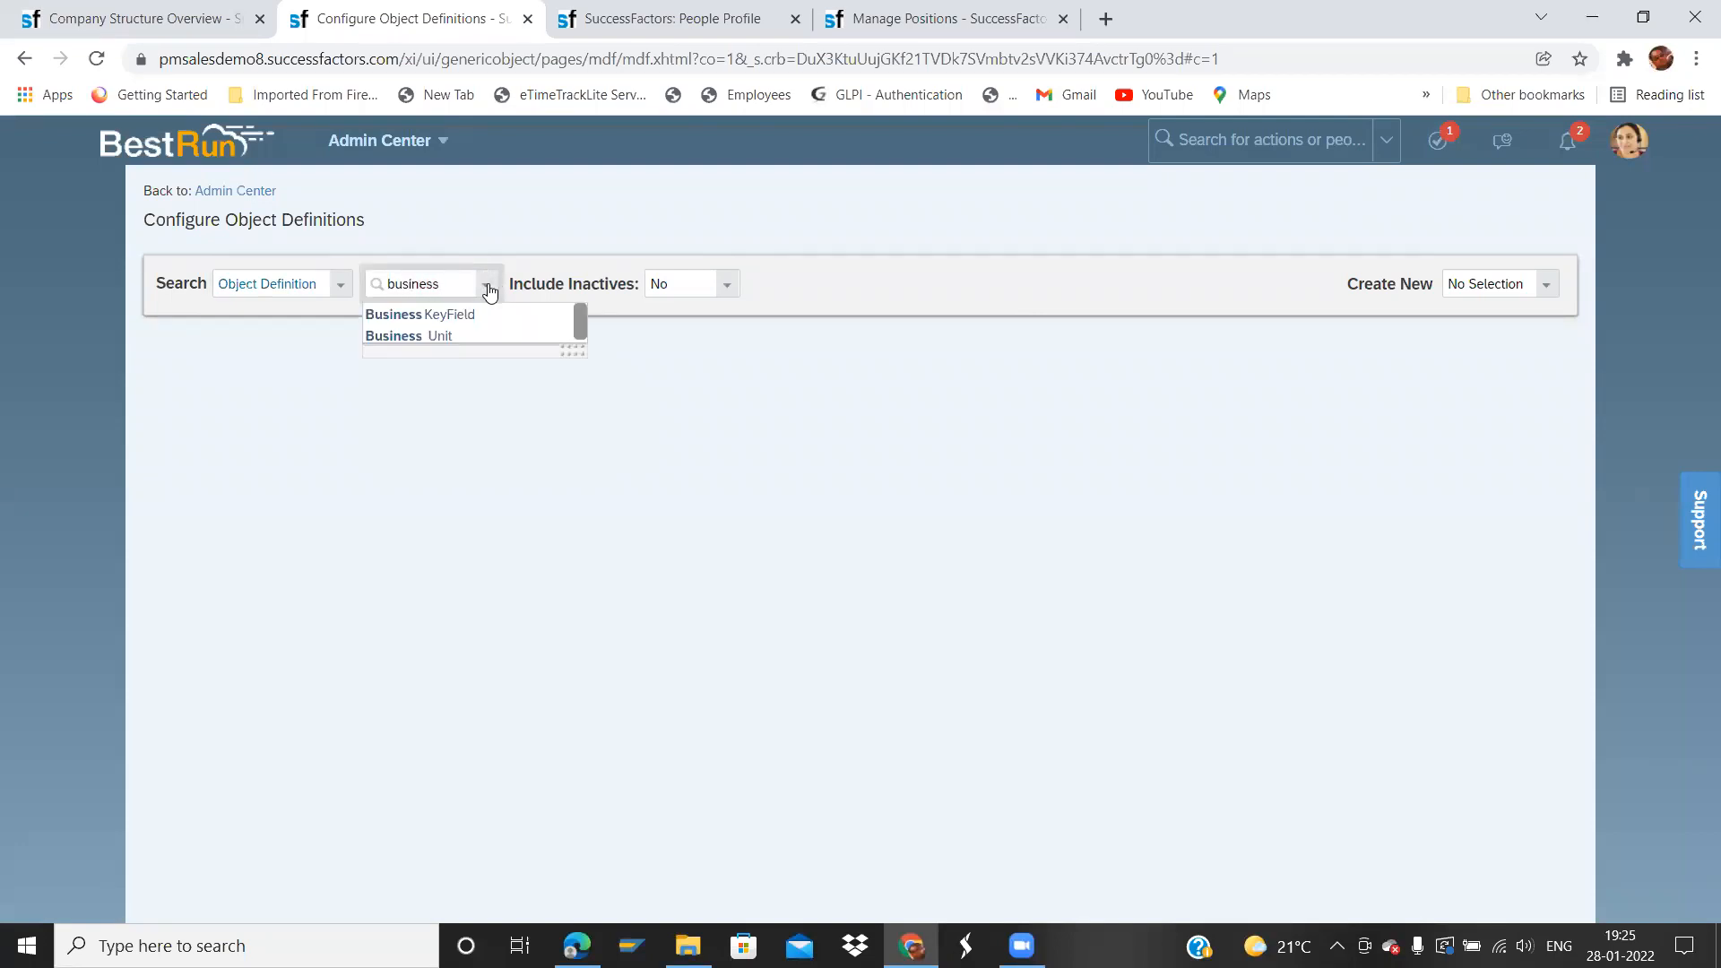
left_click(467, 337)
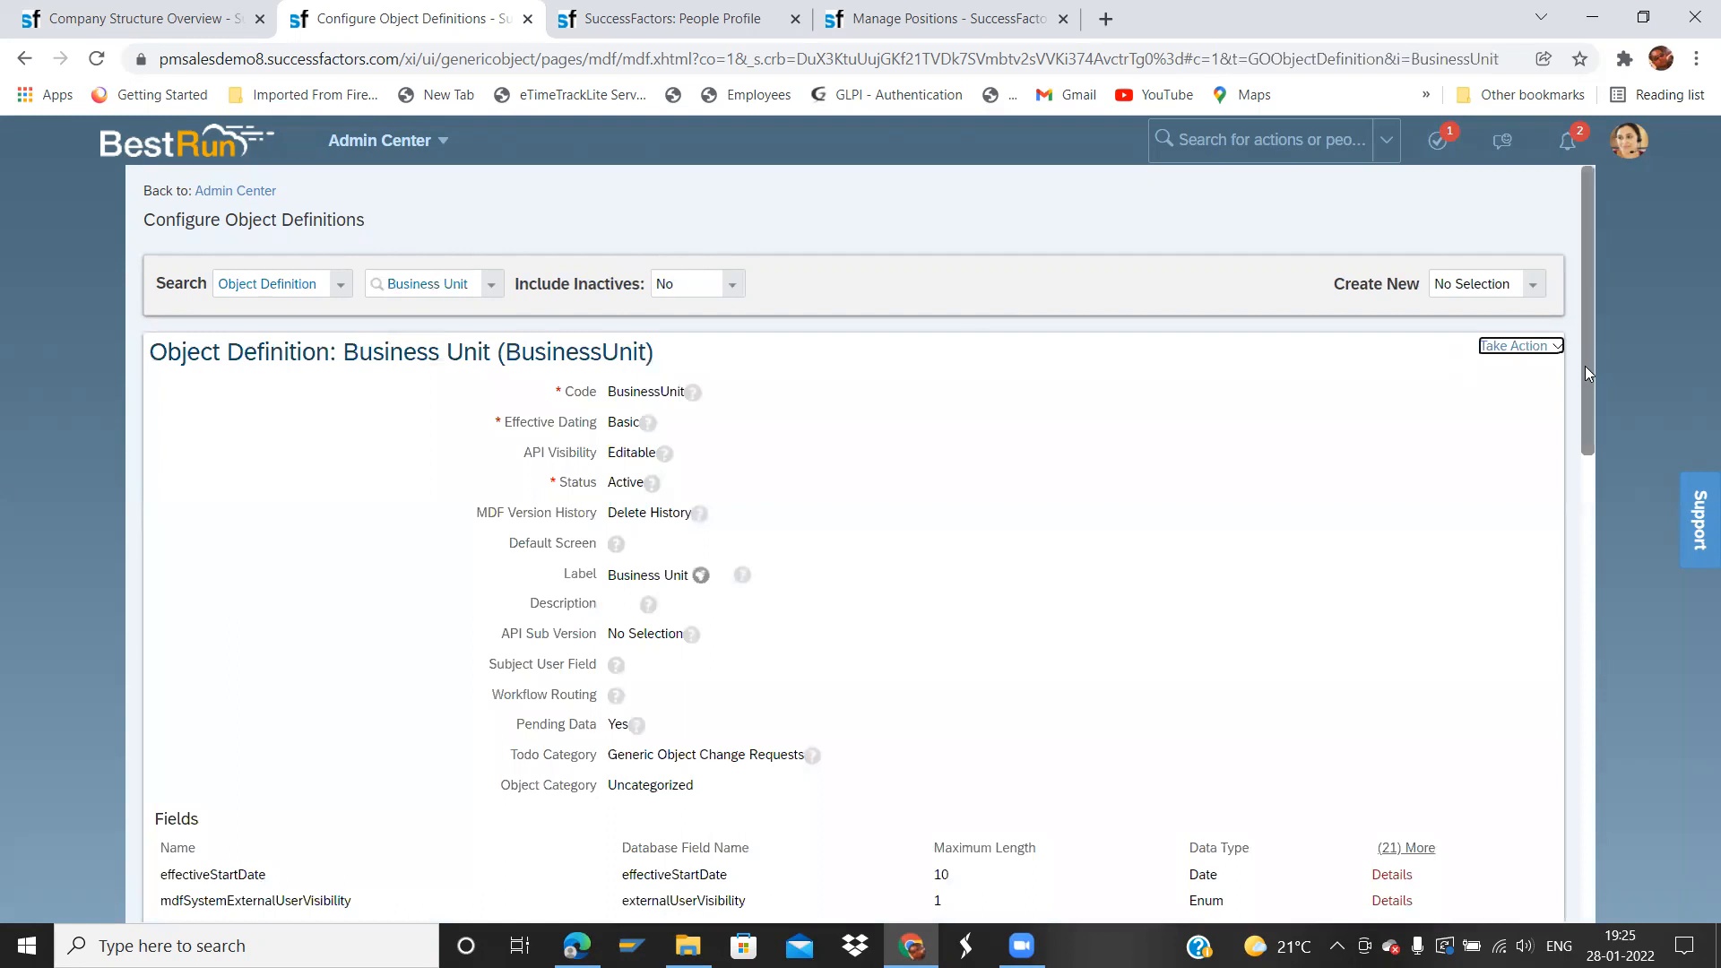
- Make the Business Unit object definition editable
left_click_drag(1584, 366, 1629, 387)
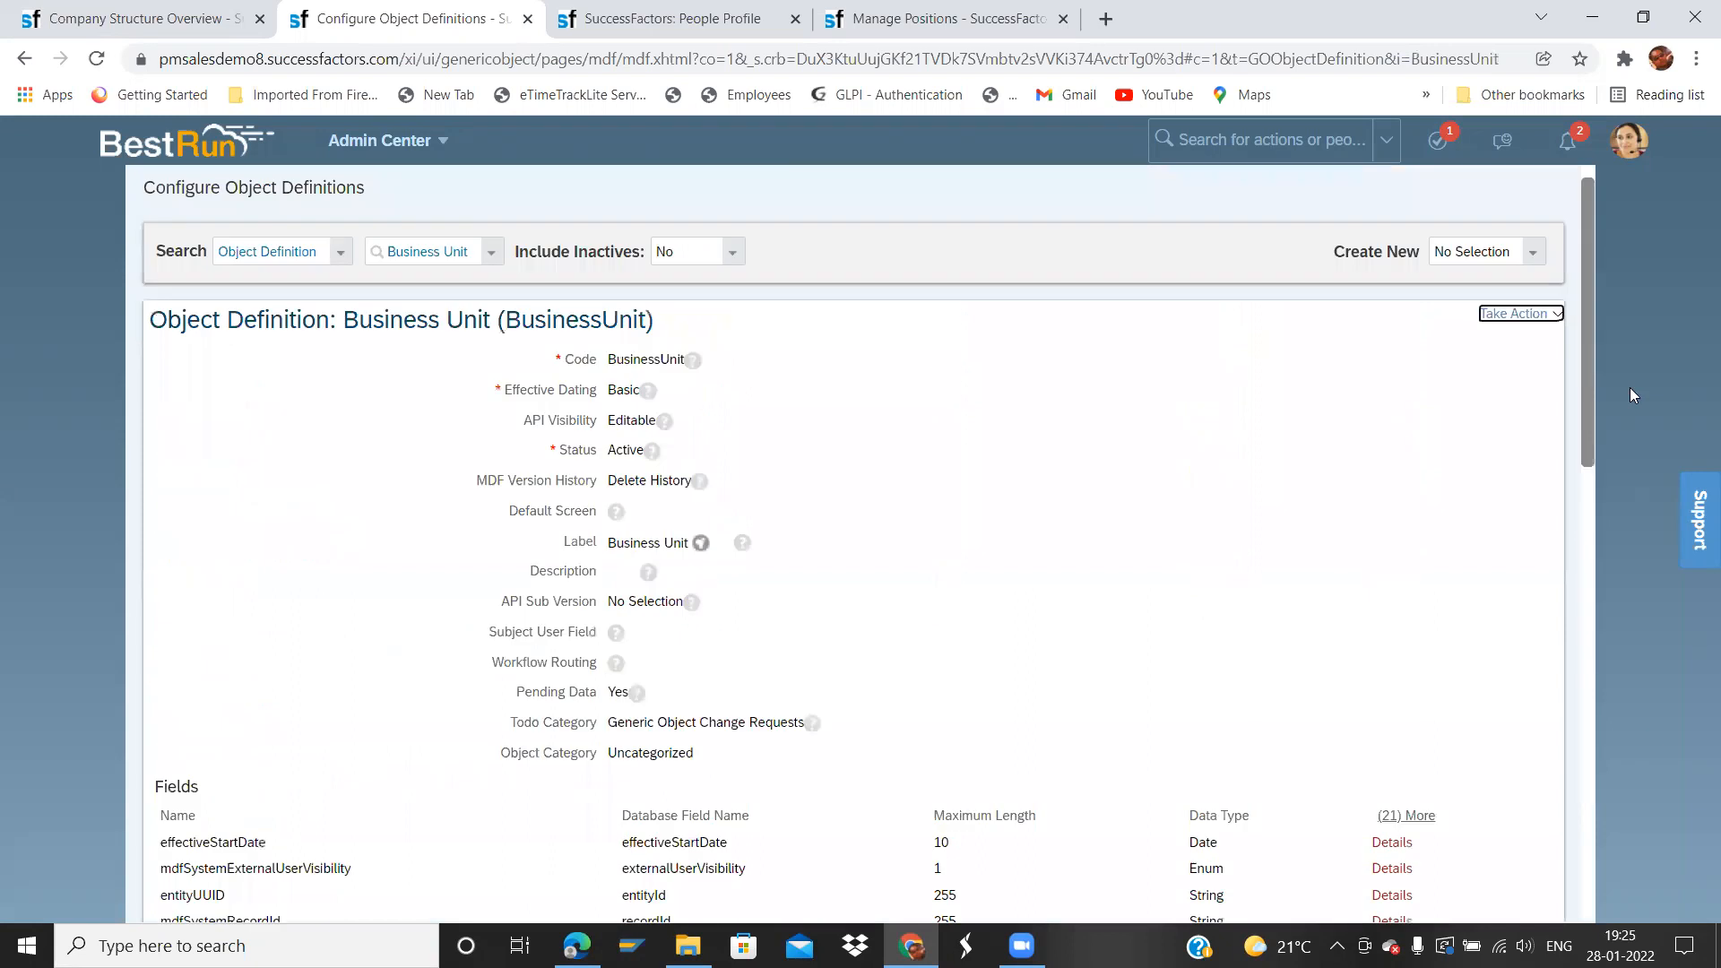
left_click(1513, 316)
left_click(1515, 339)
- Add an association named toLegalEntity with One To Many multiplicity to the Business Unit definition
left_click_drag(1586, 319, 1585, 717)
left_click(253, 594)
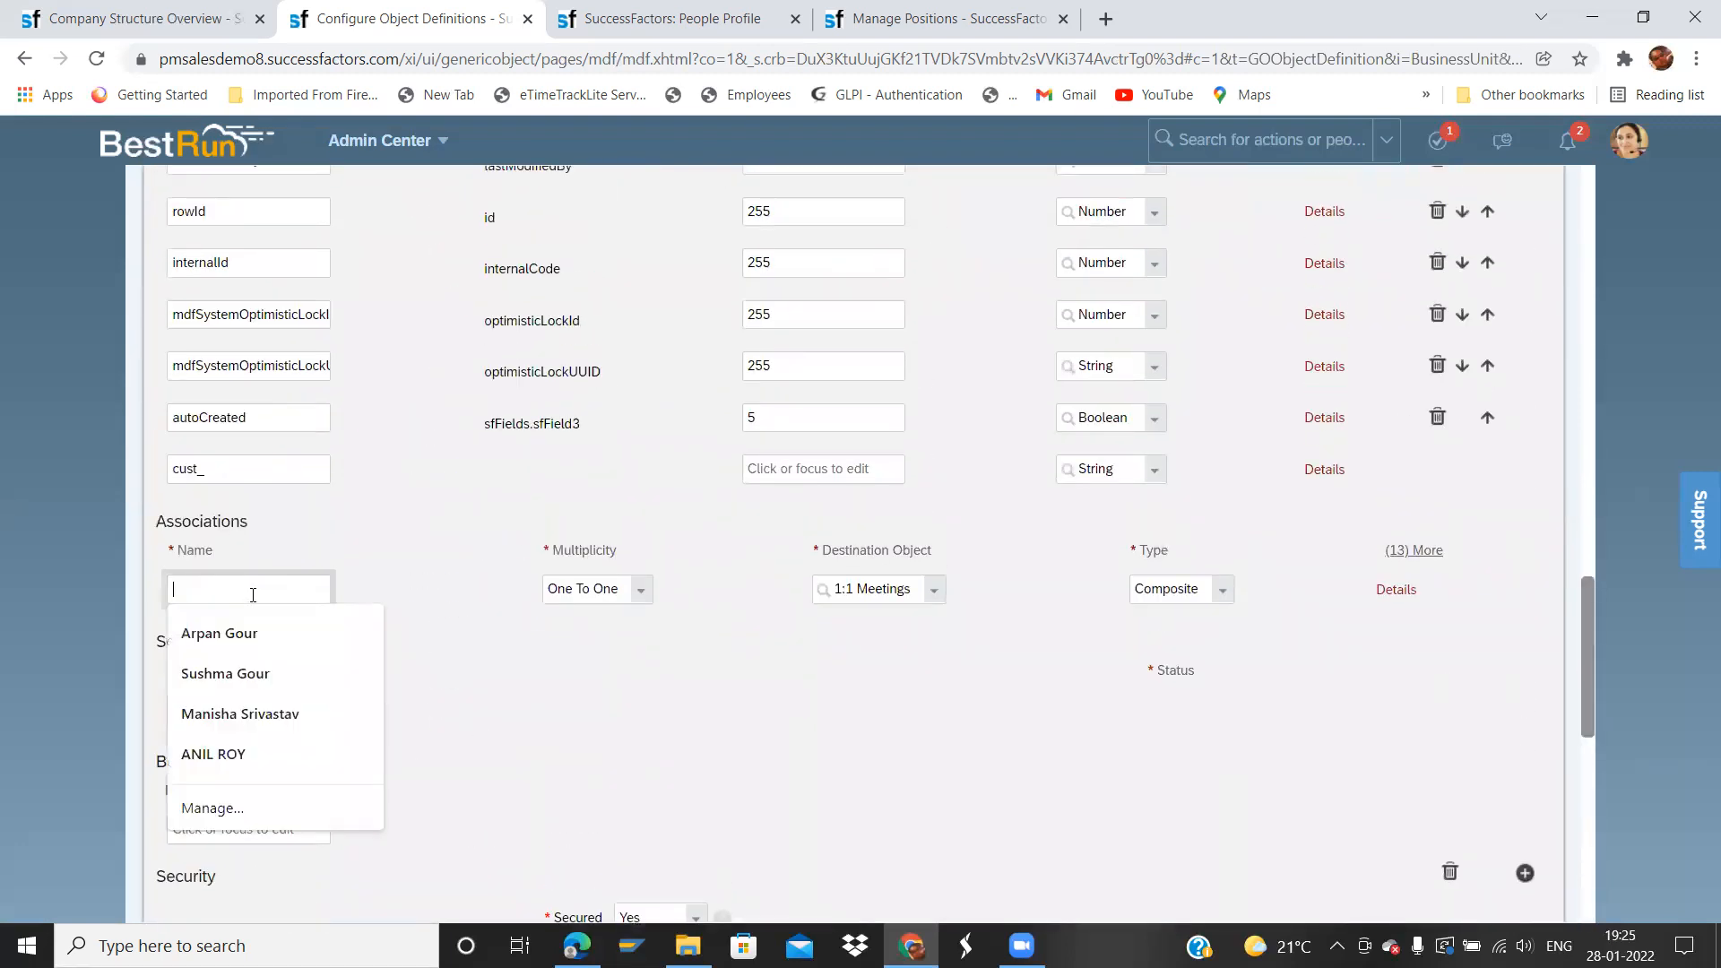
left_click(253, 595)
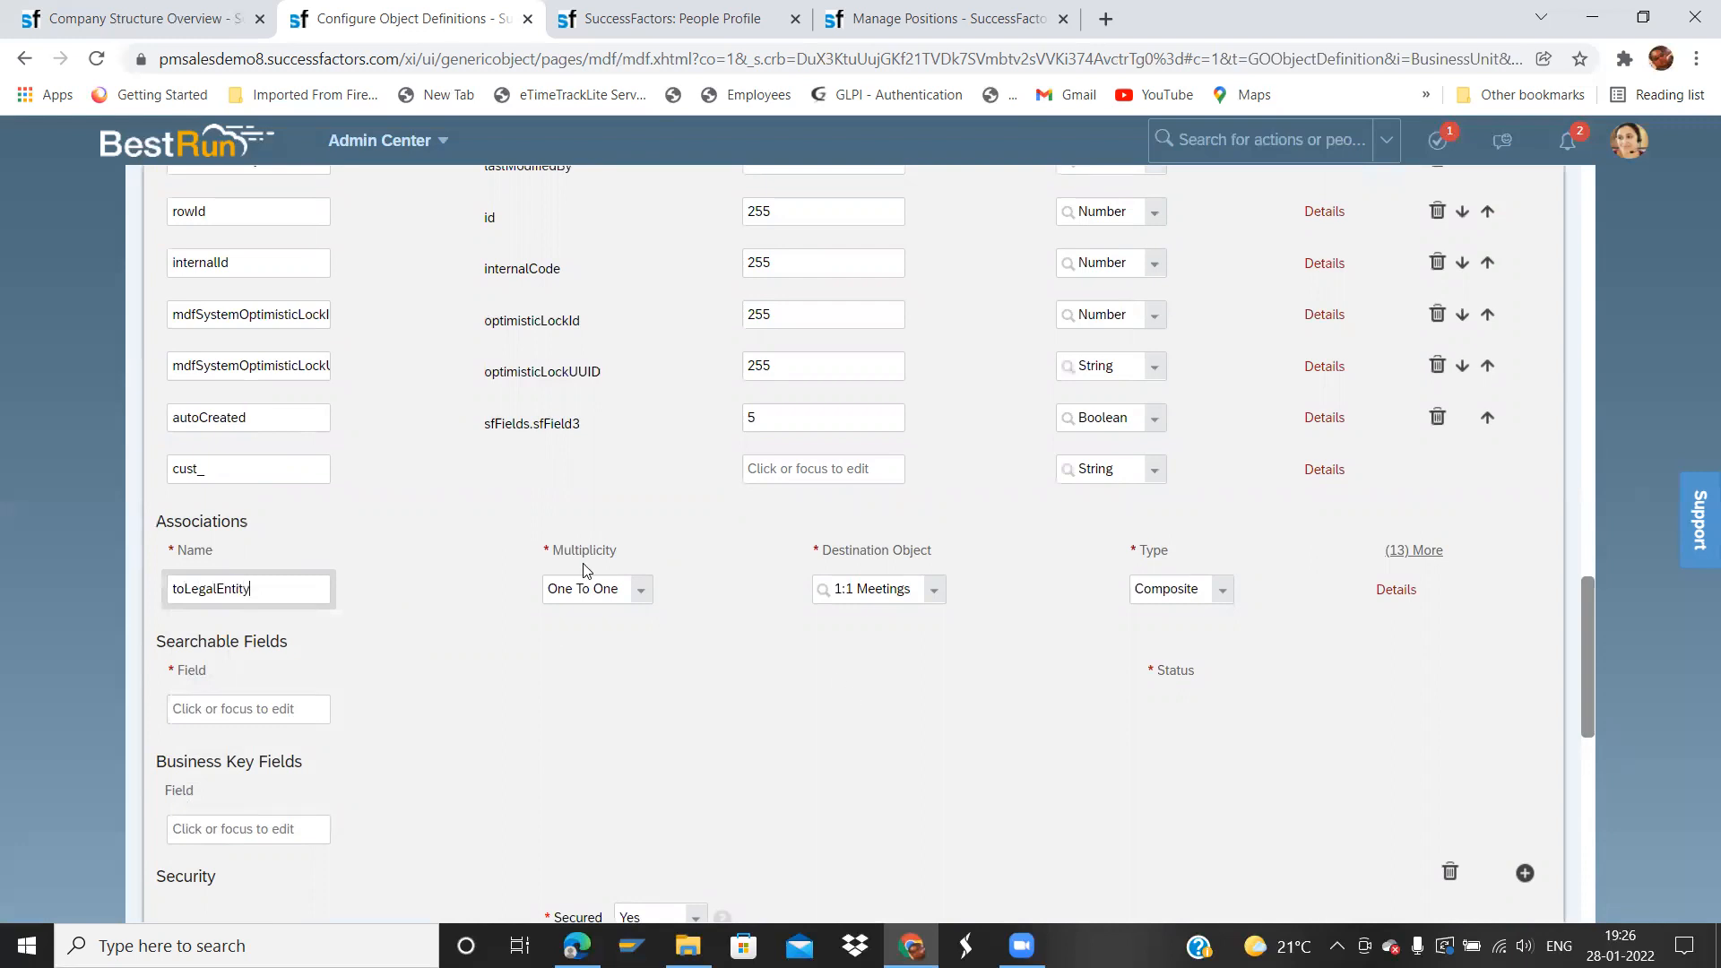
left_click(638, 592)
left_click(610, 590)
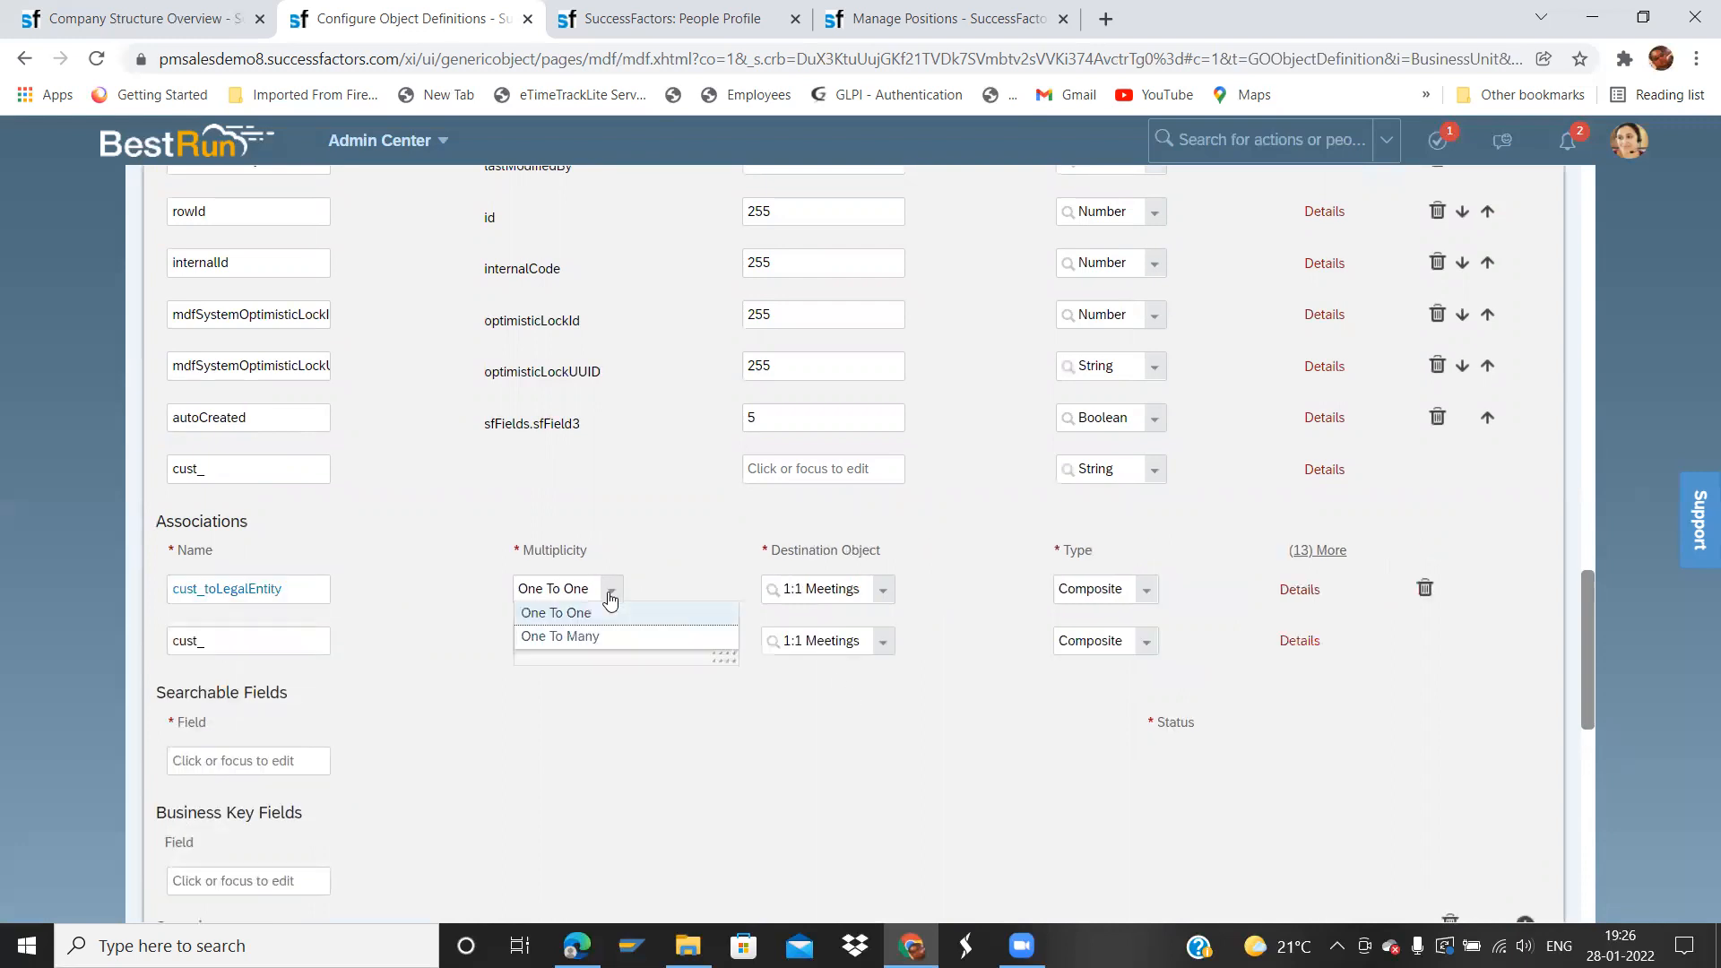
left_click(593, 636)
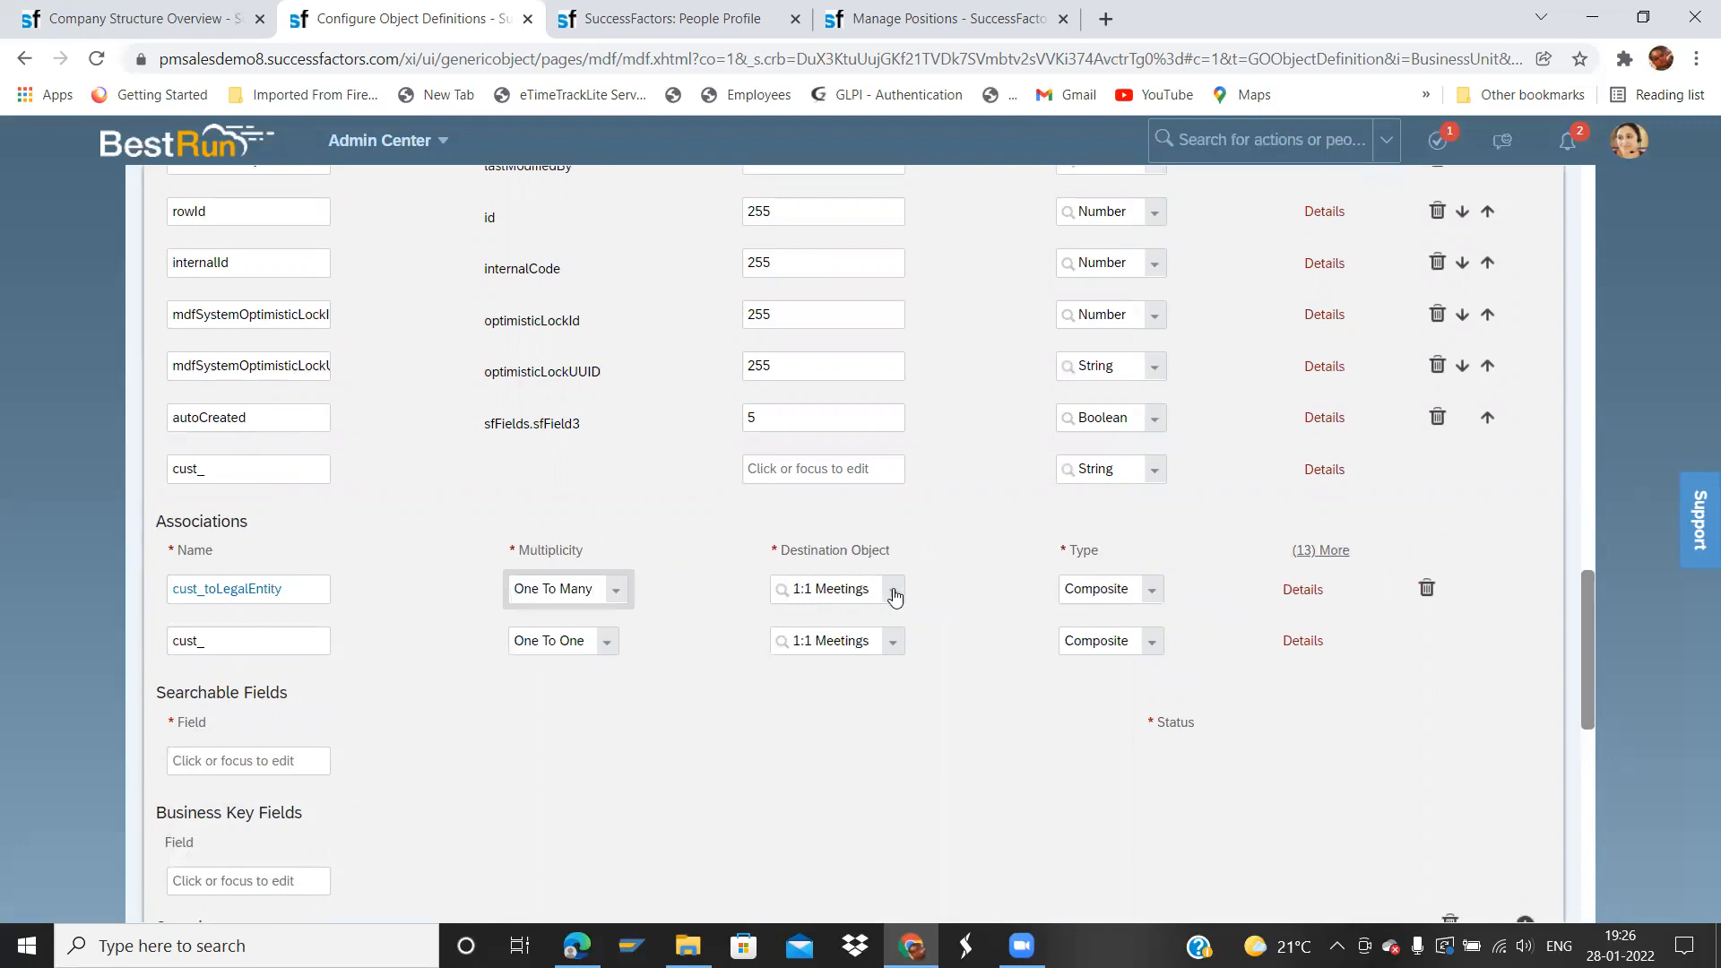
- Set the toLegalEntity association's destination object to Company and its type to Valid When
left_click(892, 592)
type("lrga")
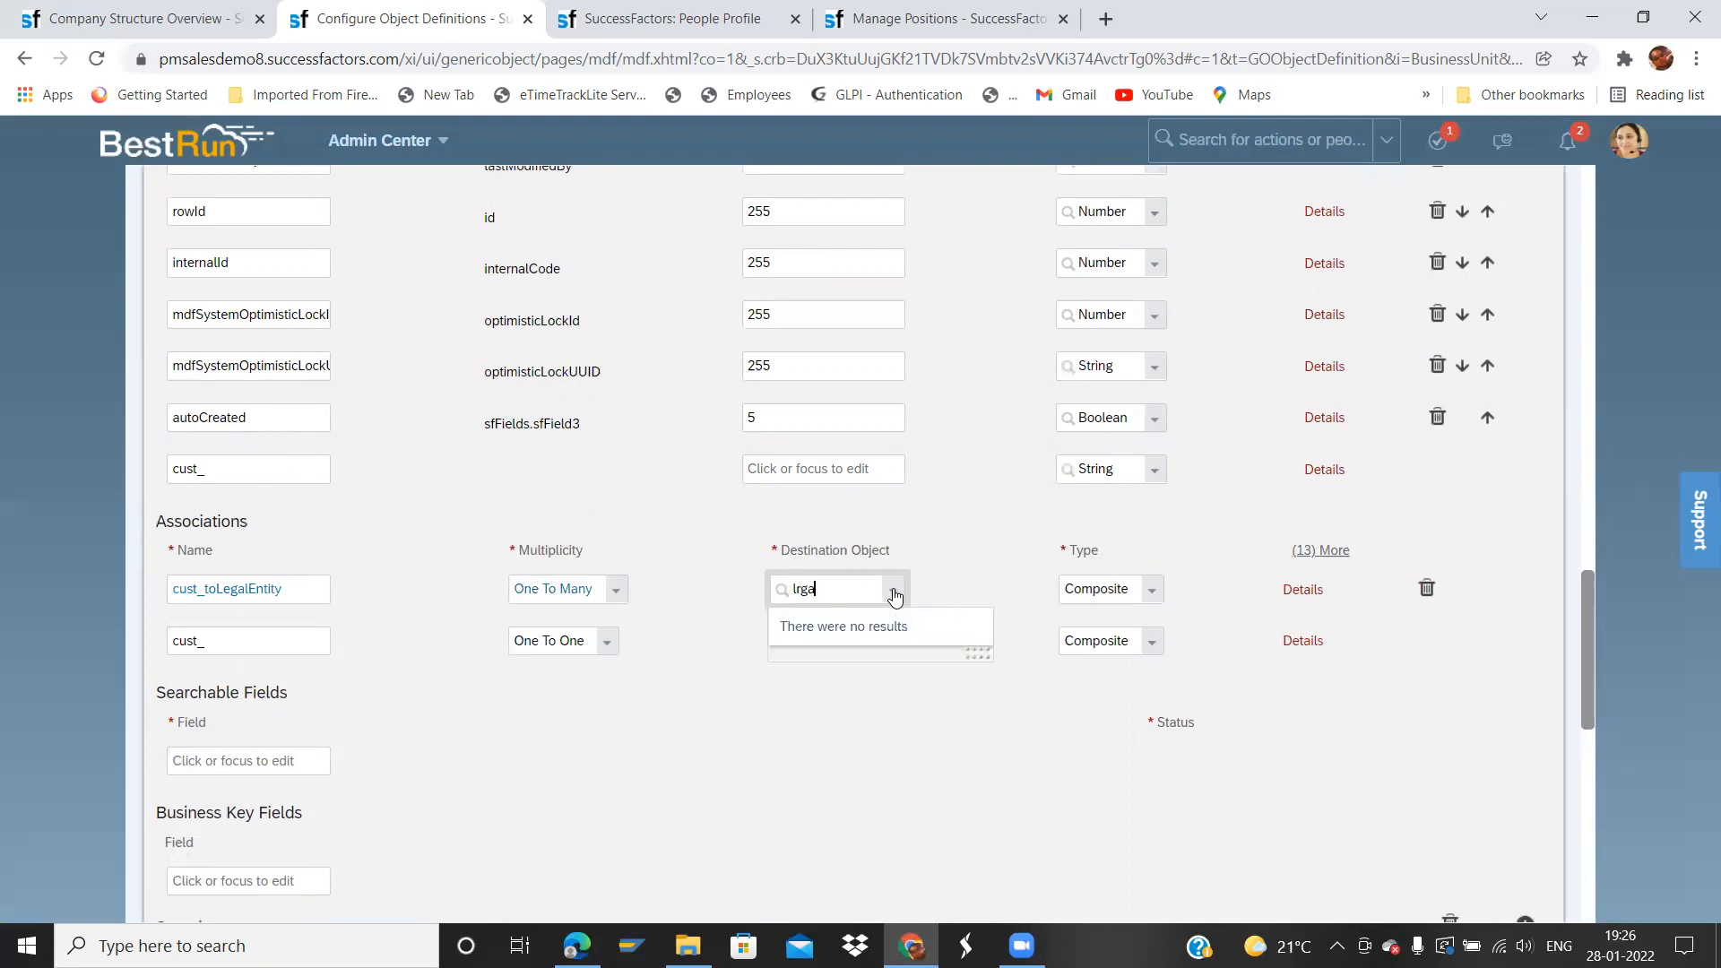
key("BackSpace")
key("BackSpace")
key("BackSpace")
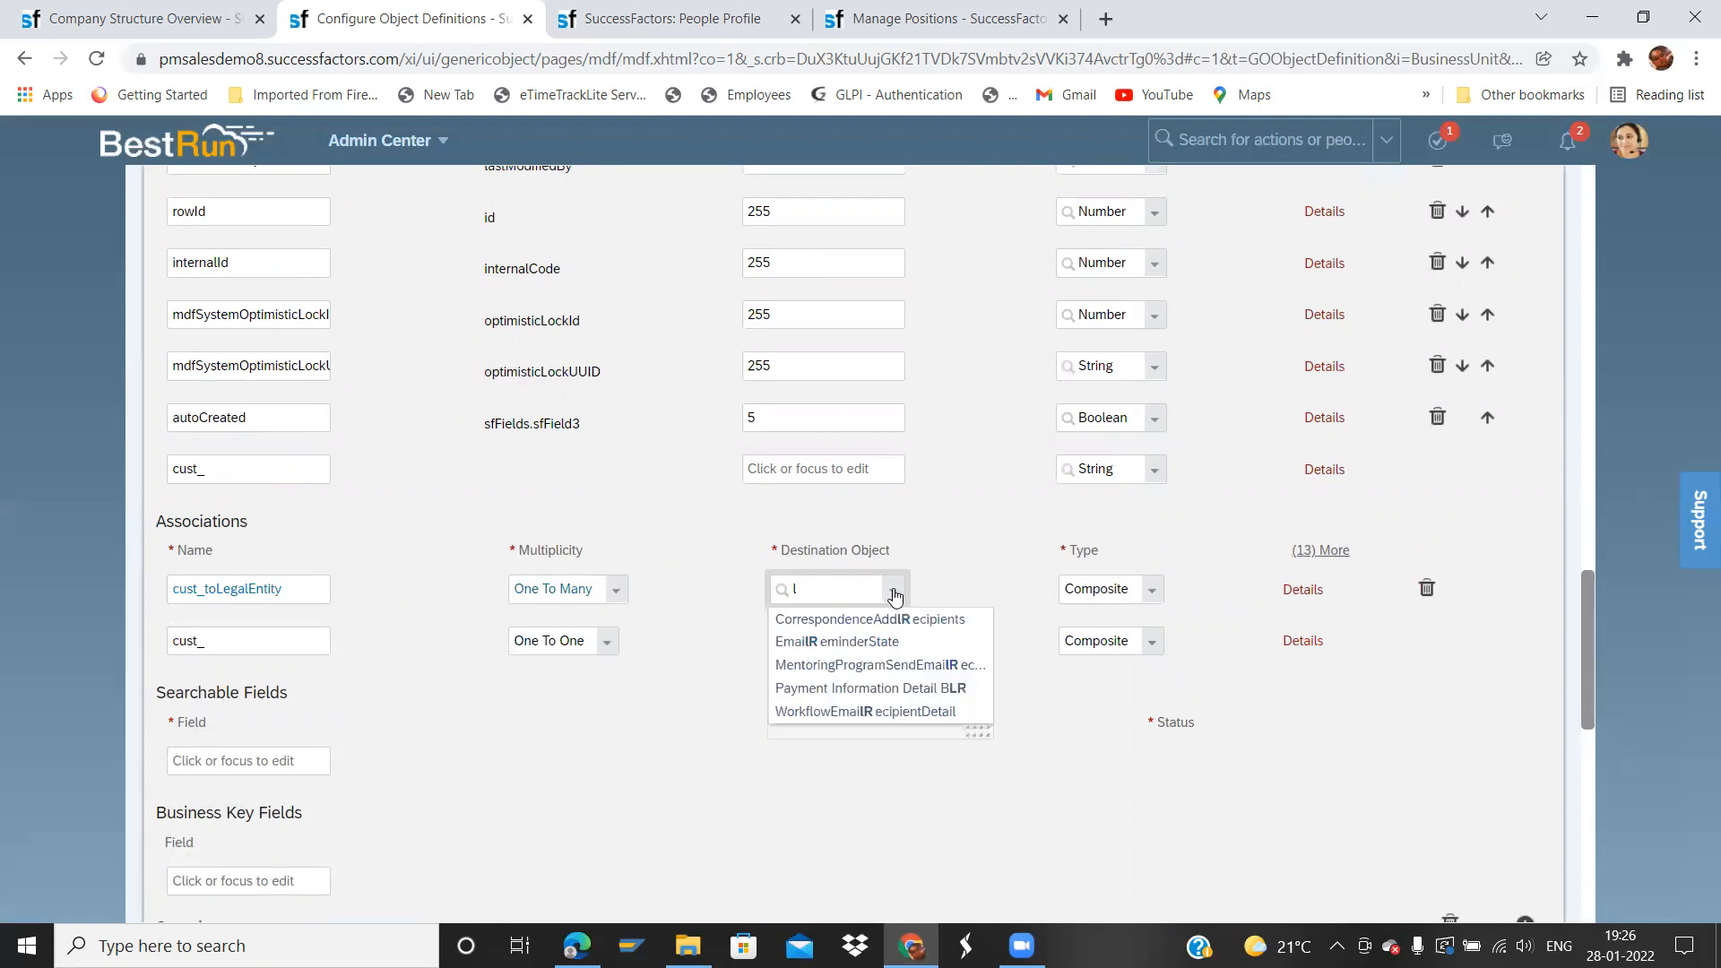
type("egal")
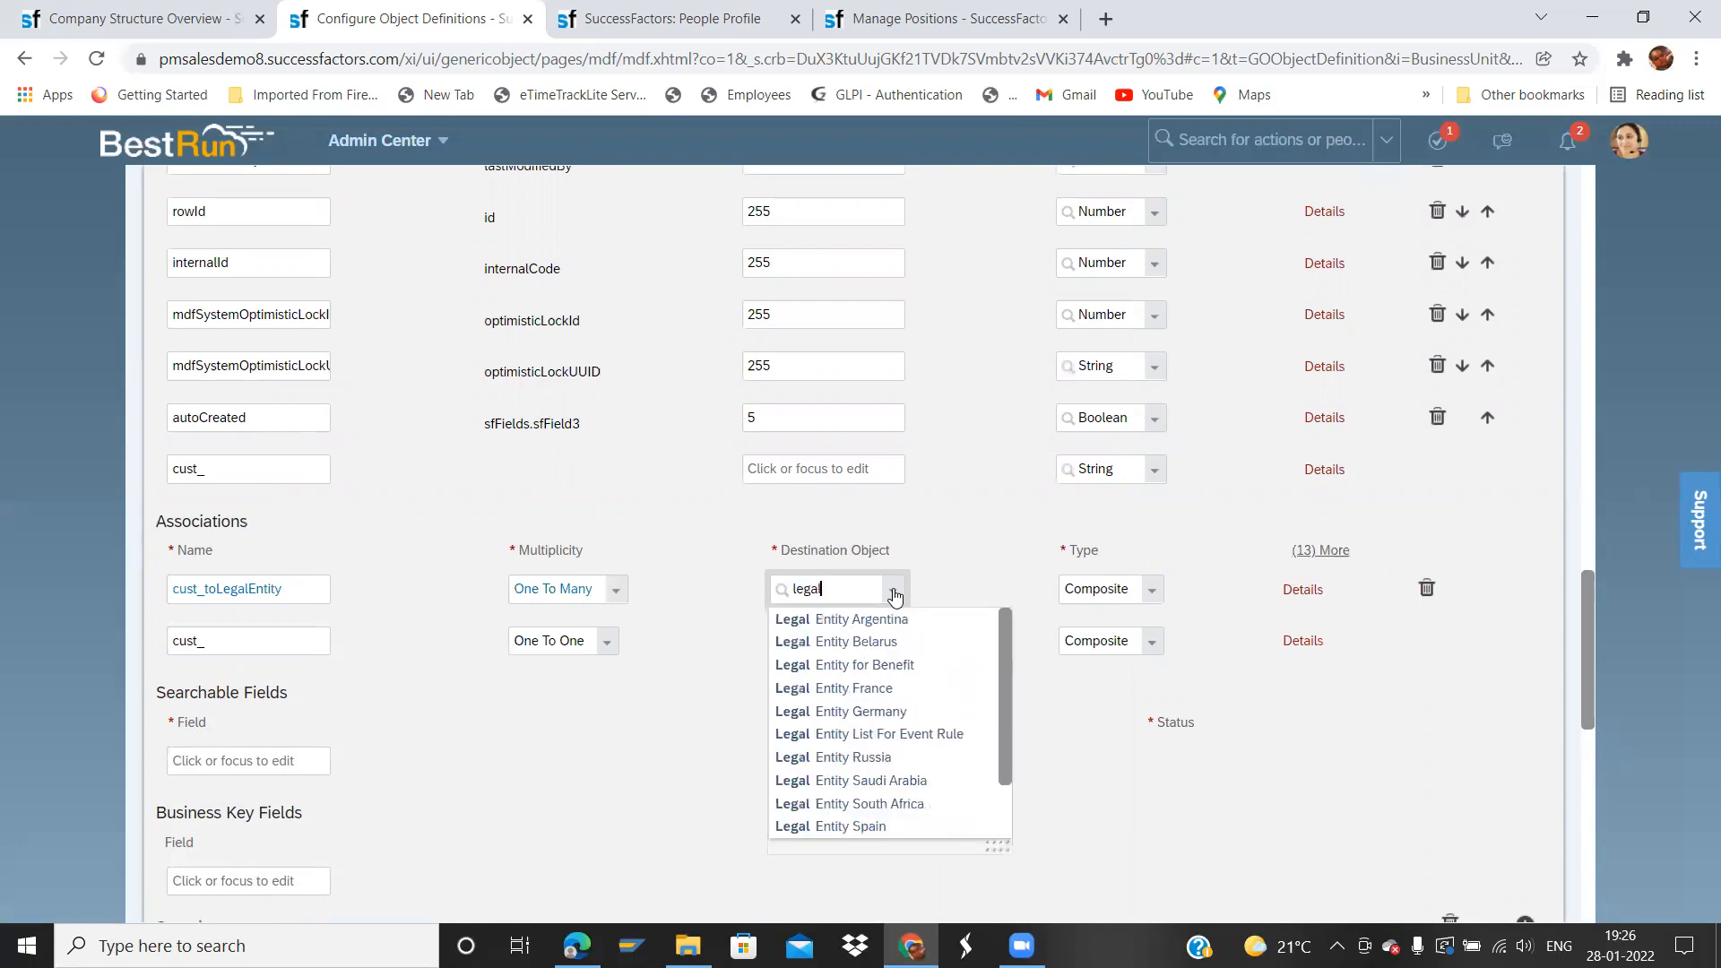
scroll(989, 789, "down", 3)
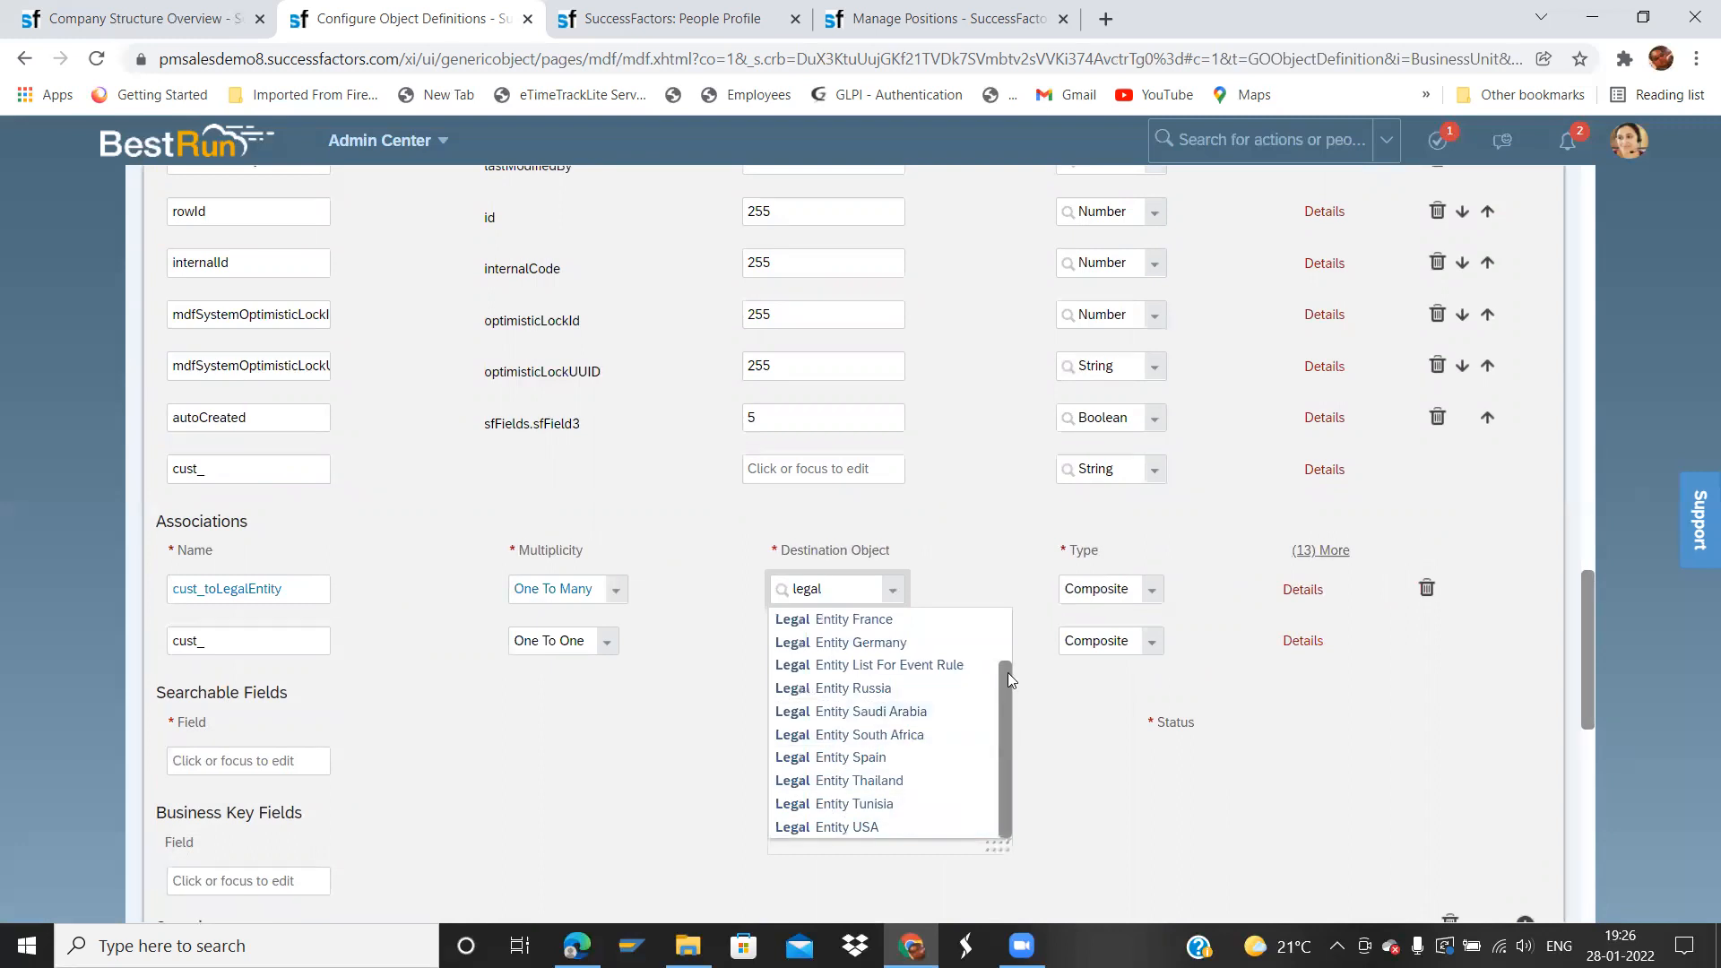
scroll(1008, 672, "up", 3)
double_click(832, 587)
type("company")
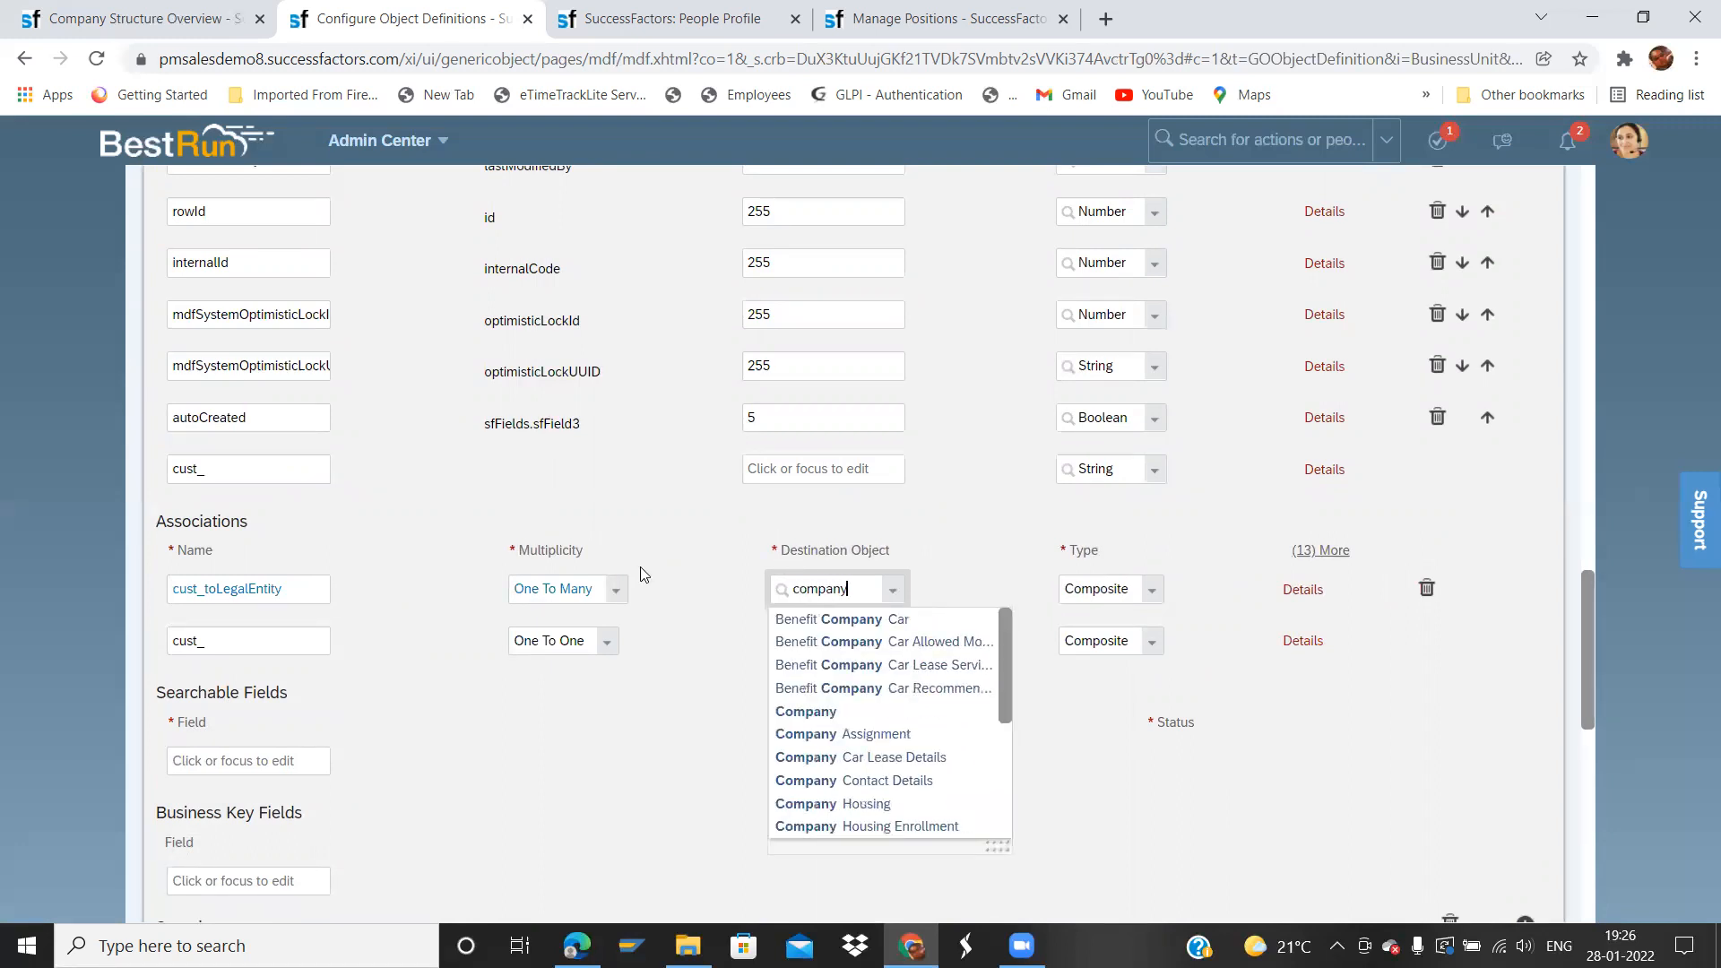
left_click(814, 712)
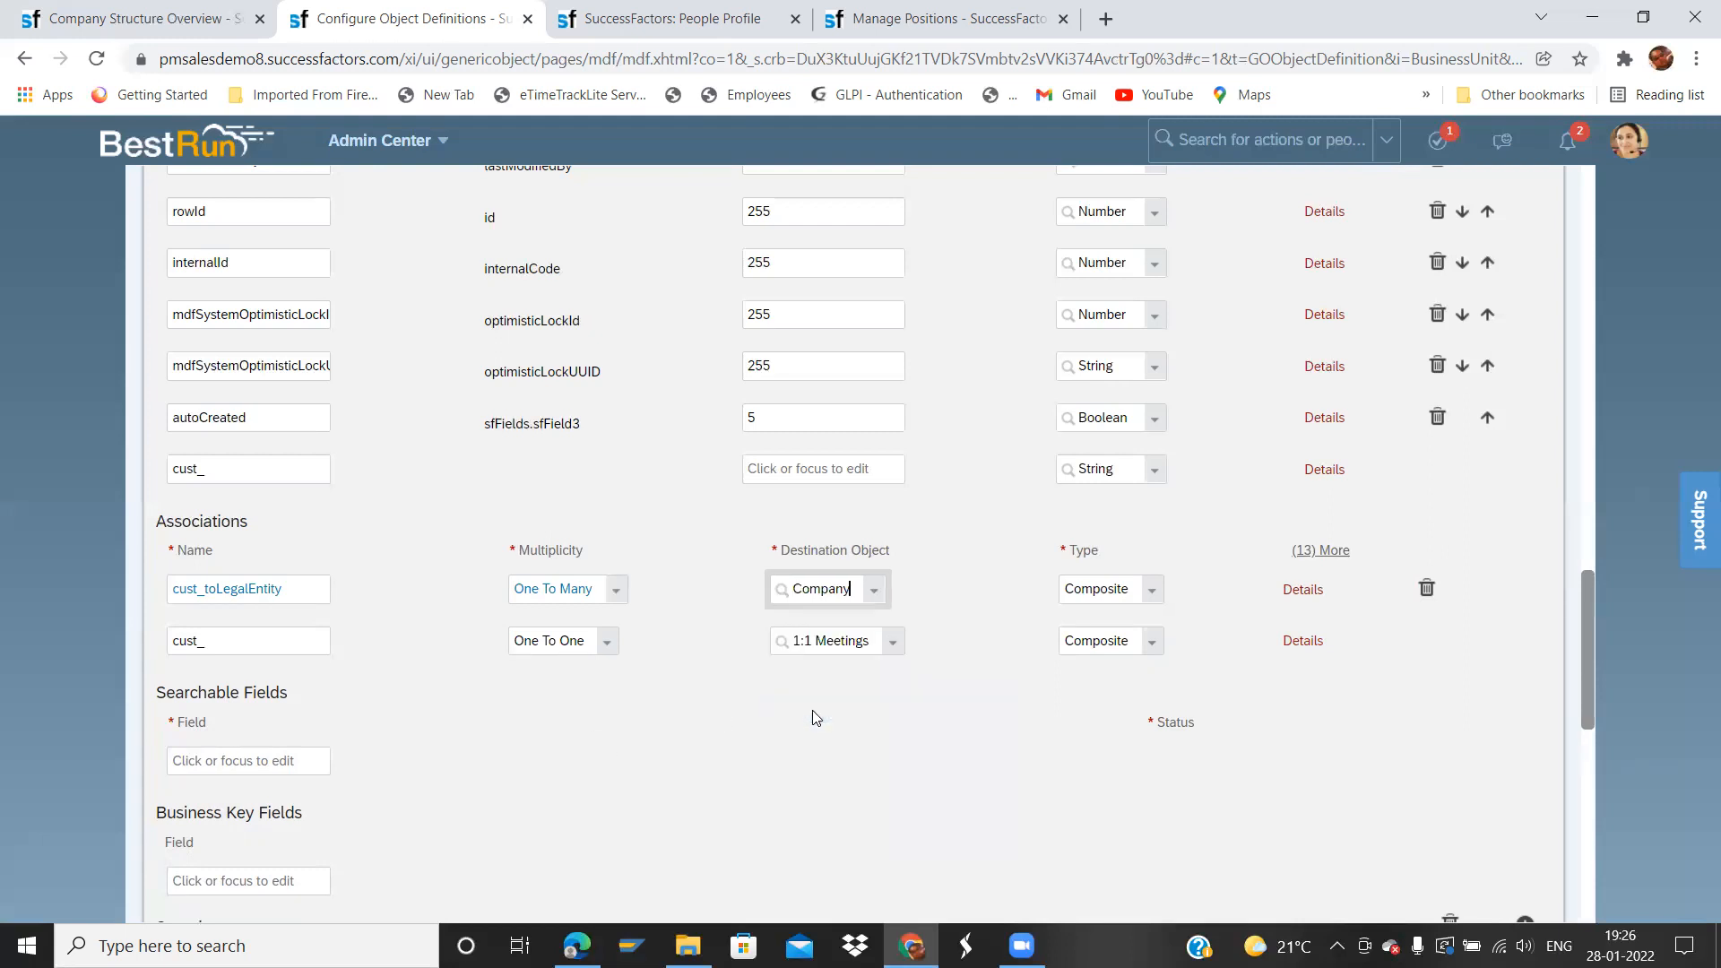
left_click(1154, 596)
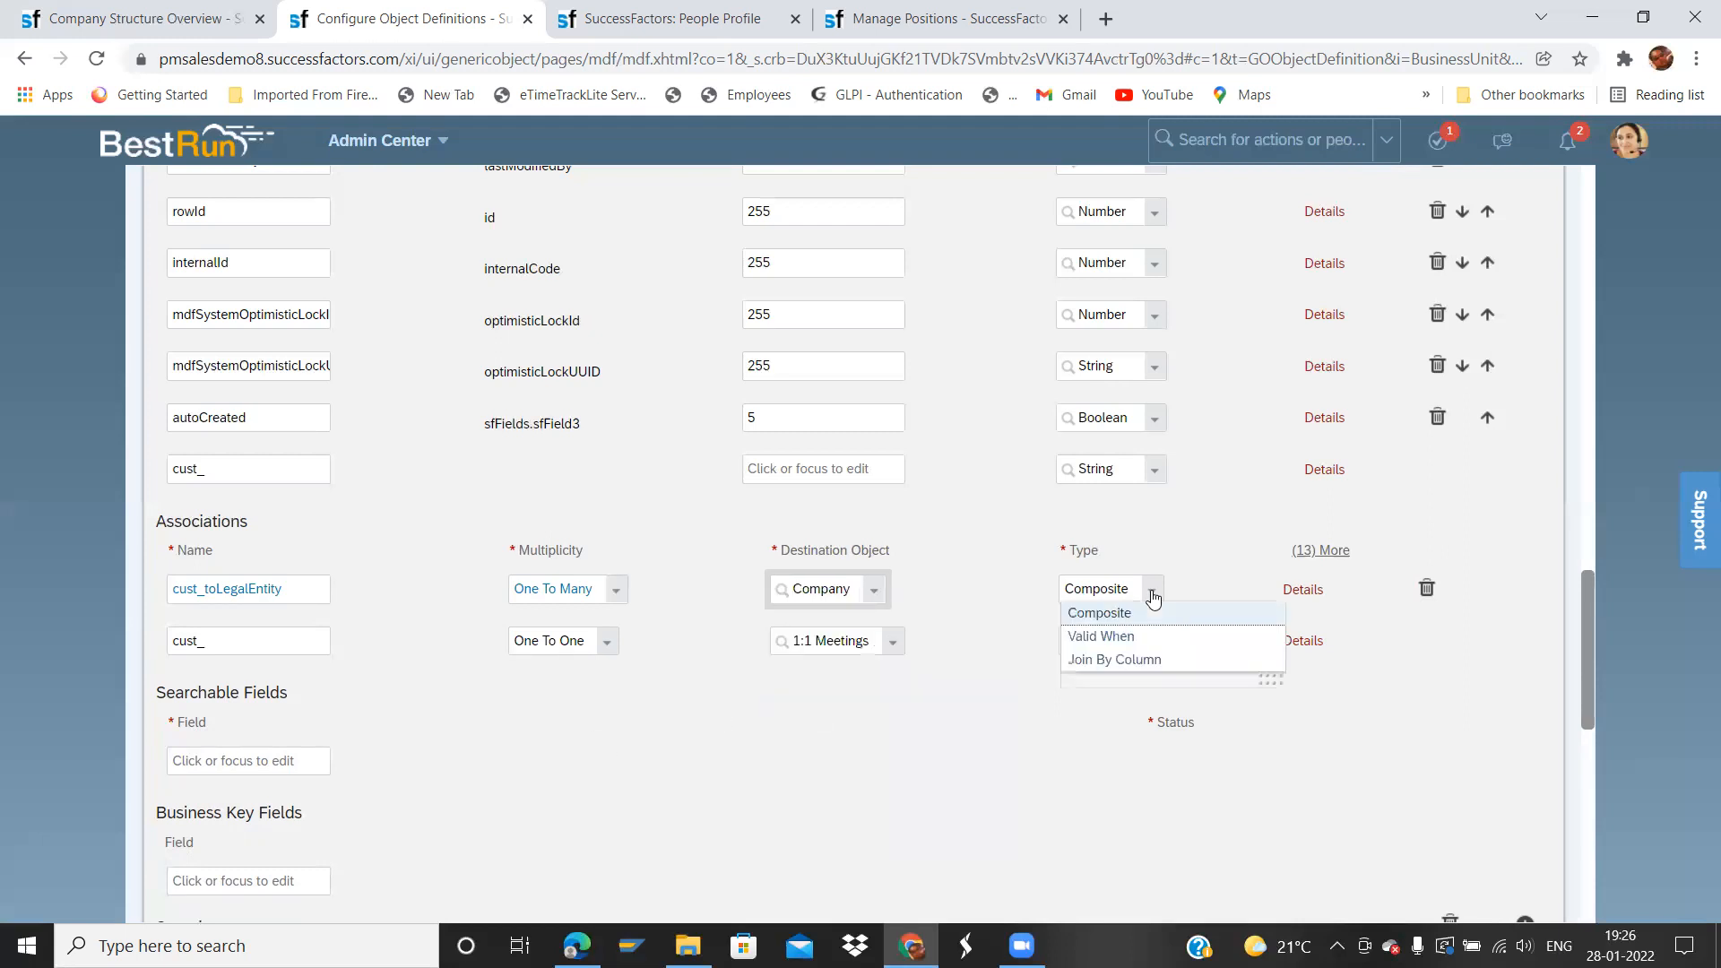
left_click(1112, 636)
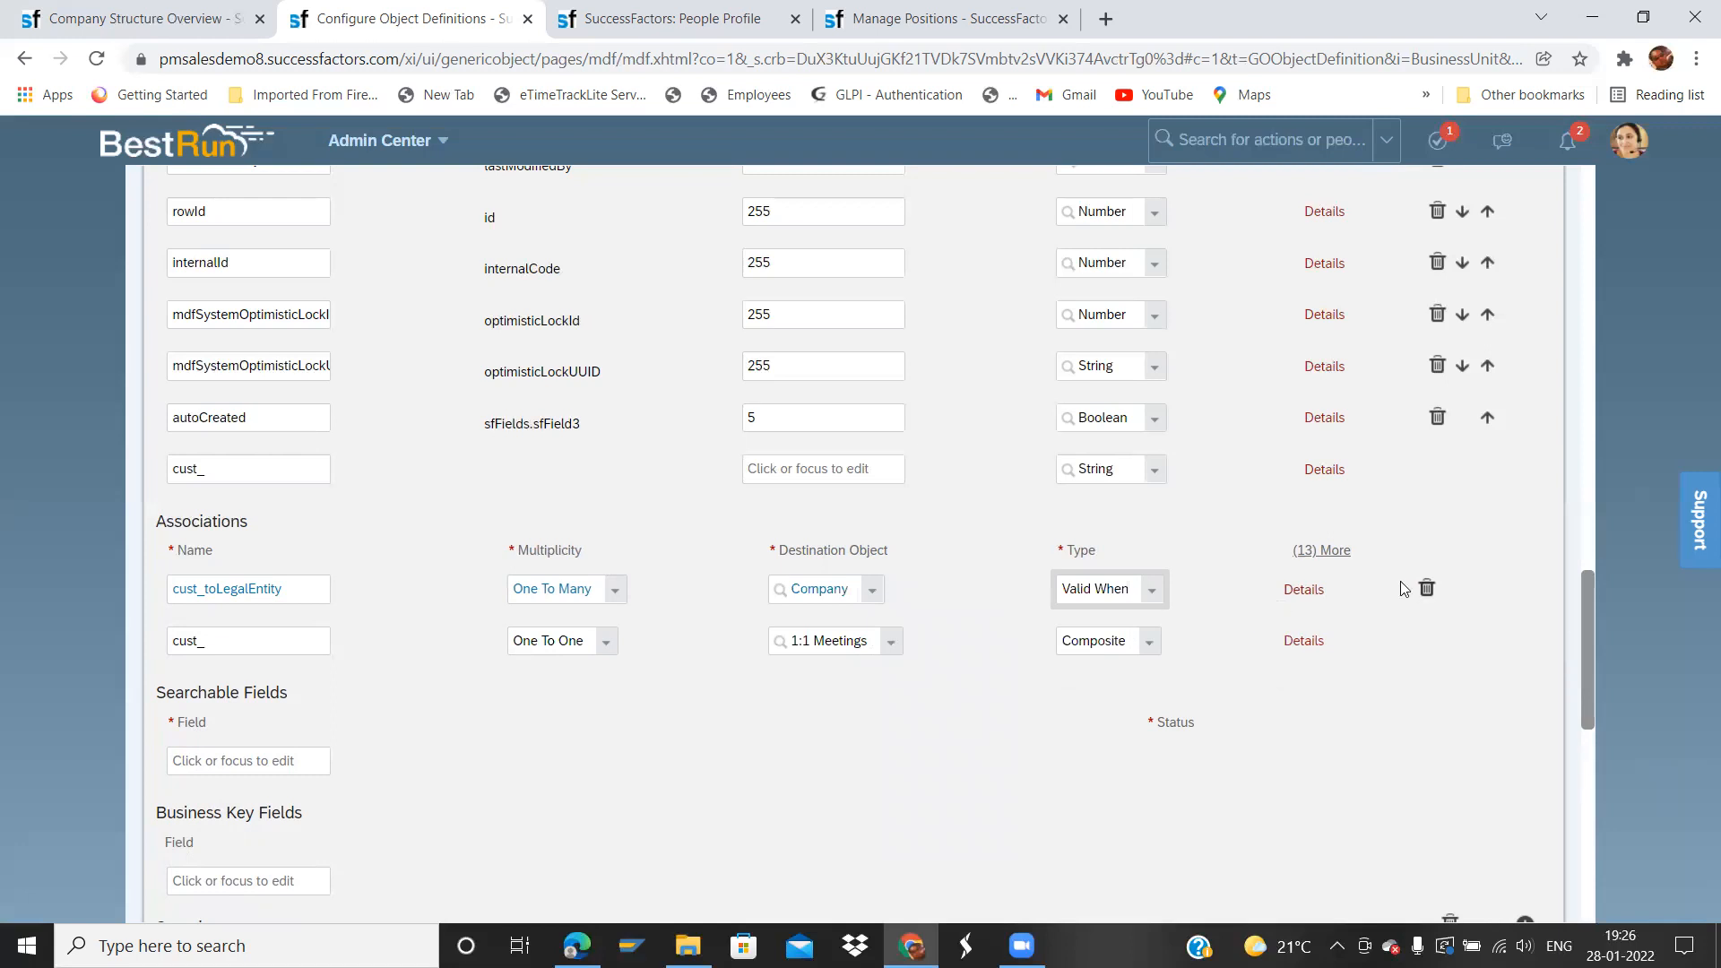
- Set the label of the toLegalEntity association to Legal Entity in its details and copy the label text
left_click(1305, 590)
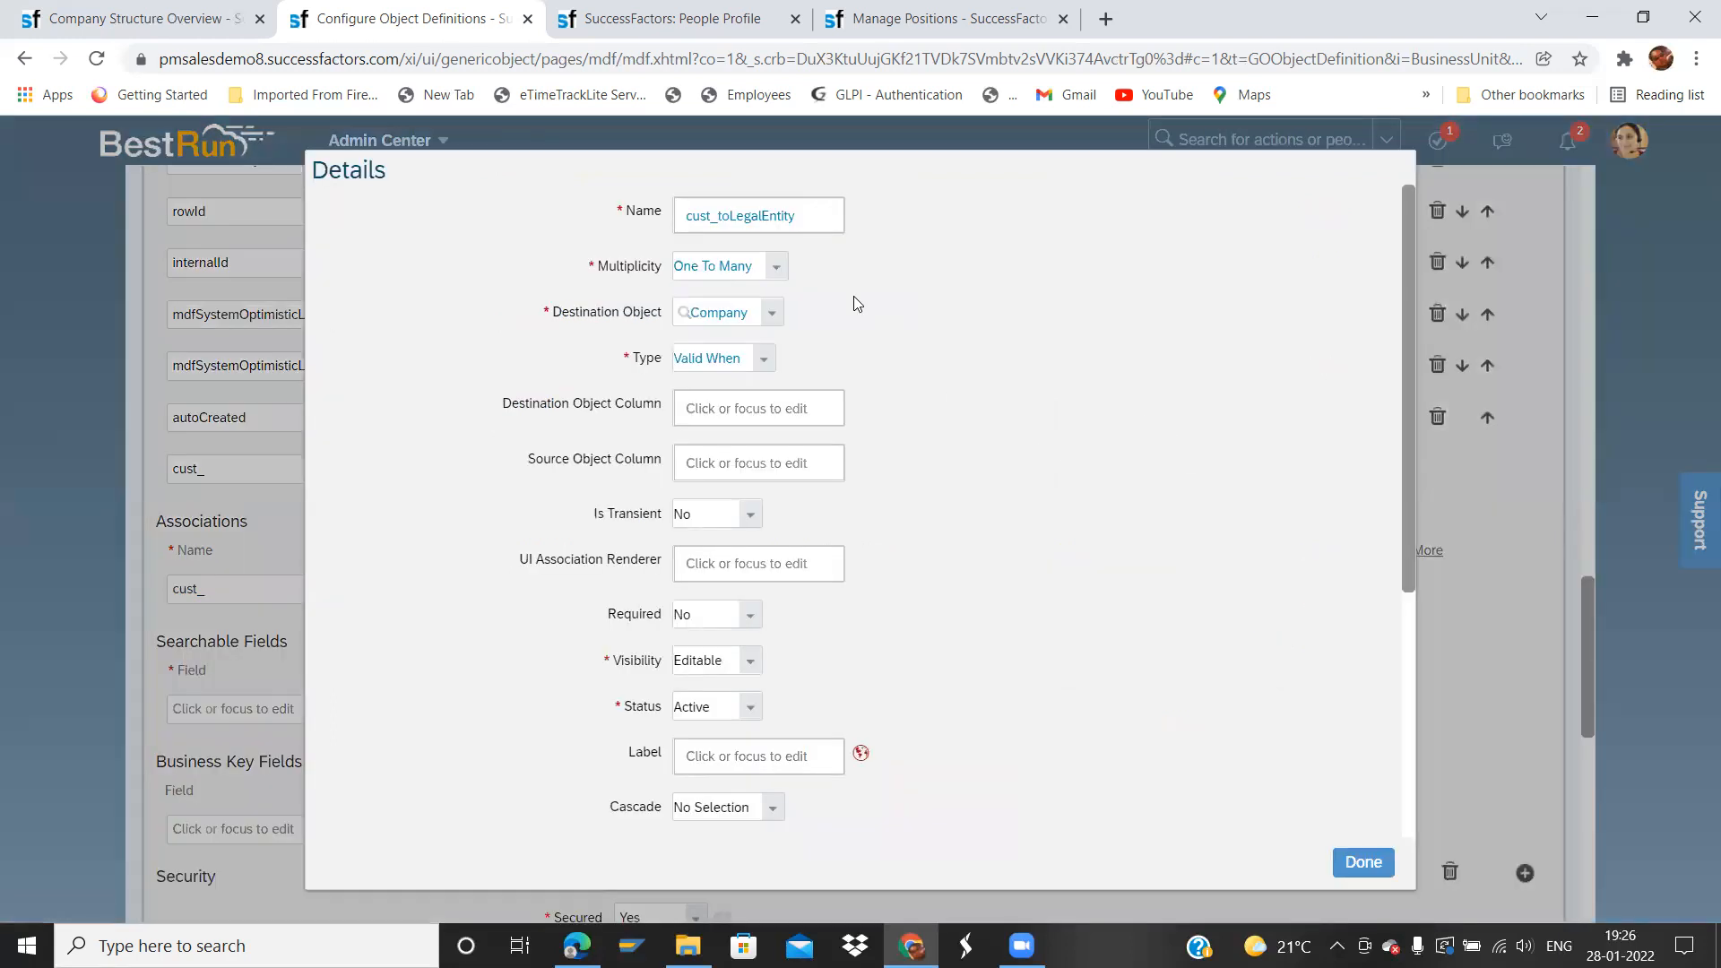
left_click_drag(1405, 513, 1415, 640)
left_click(747, 559)
type("Legal Entity")
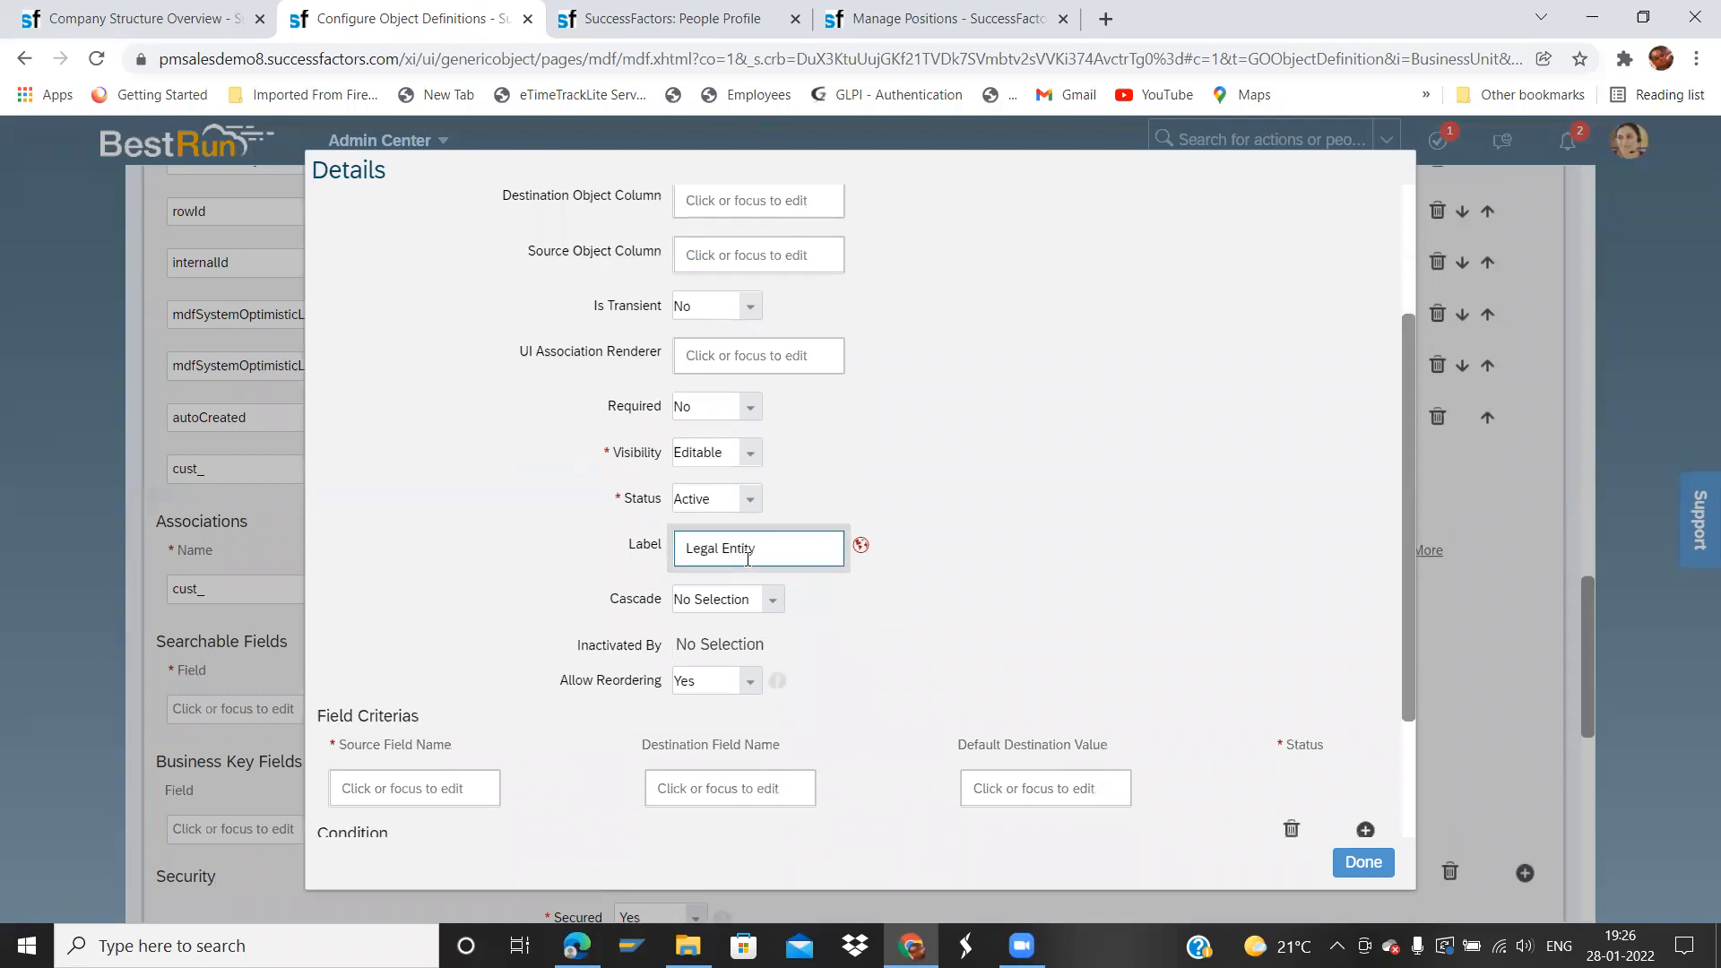
key("ctrl+a")
key("ctrl+c")
- Fill the label's Default Value and English (United Kingdom) translations with Legal Entity and confirm them
left_click(861, 545)
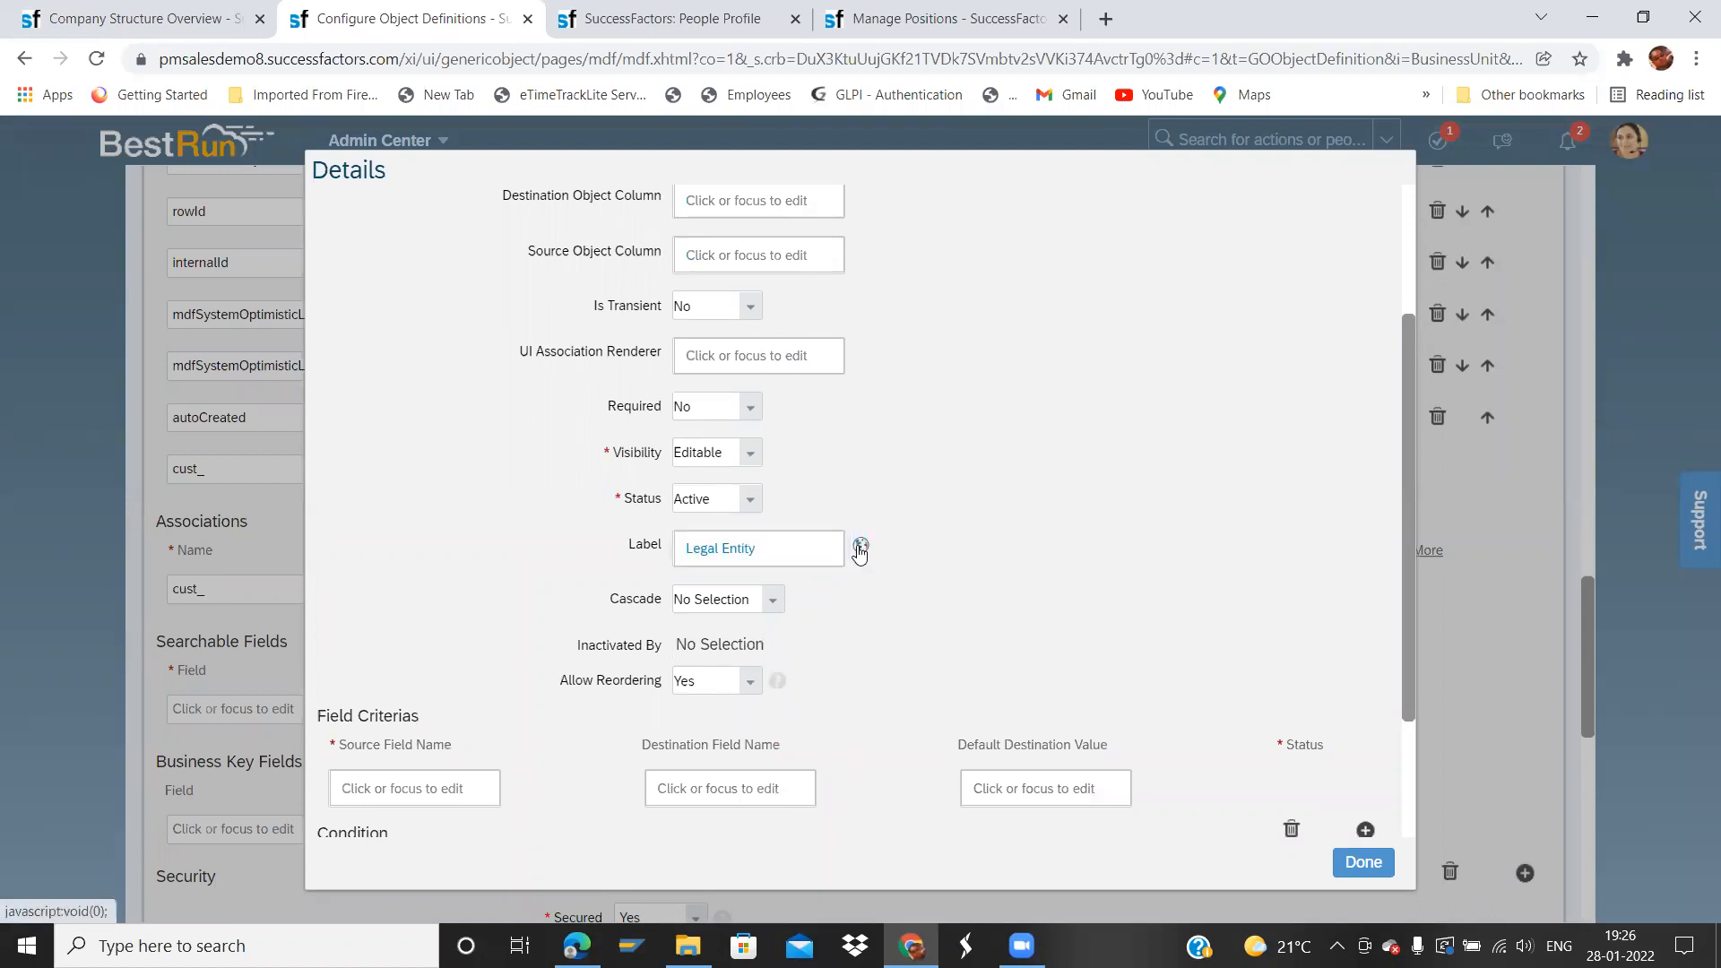
left_click(857, 203)
key("ctrl+v")
left_click(849, 258)
key("ctrl+v")
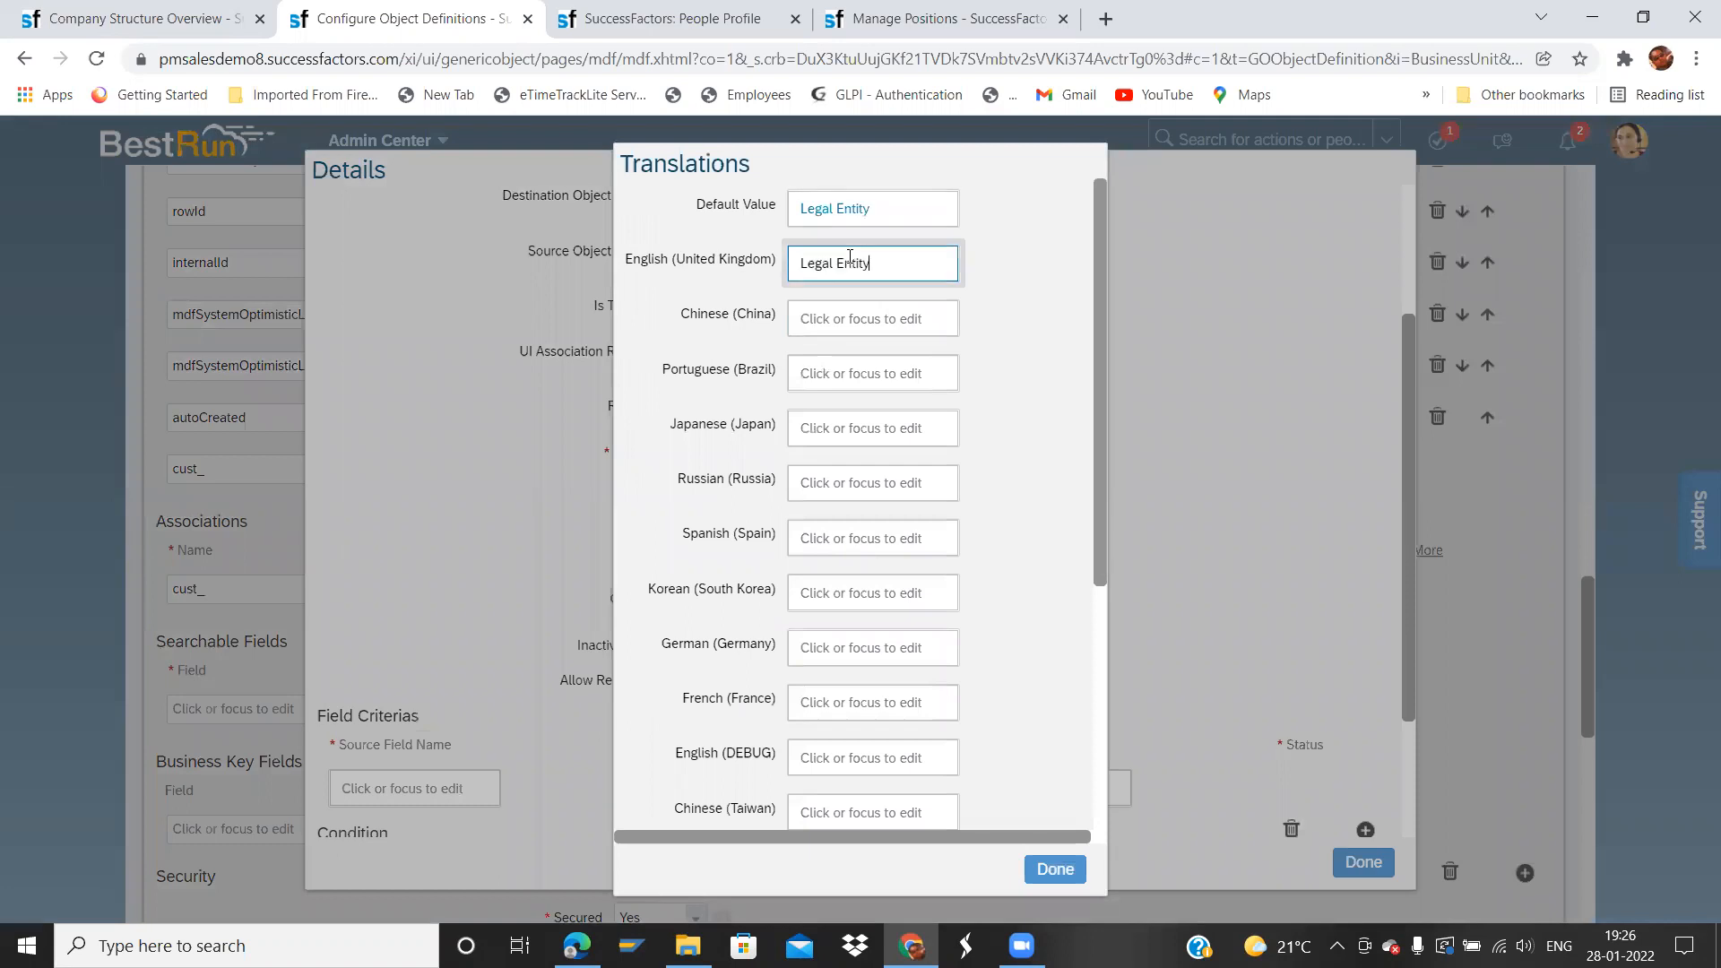
left_click(1059, 868)
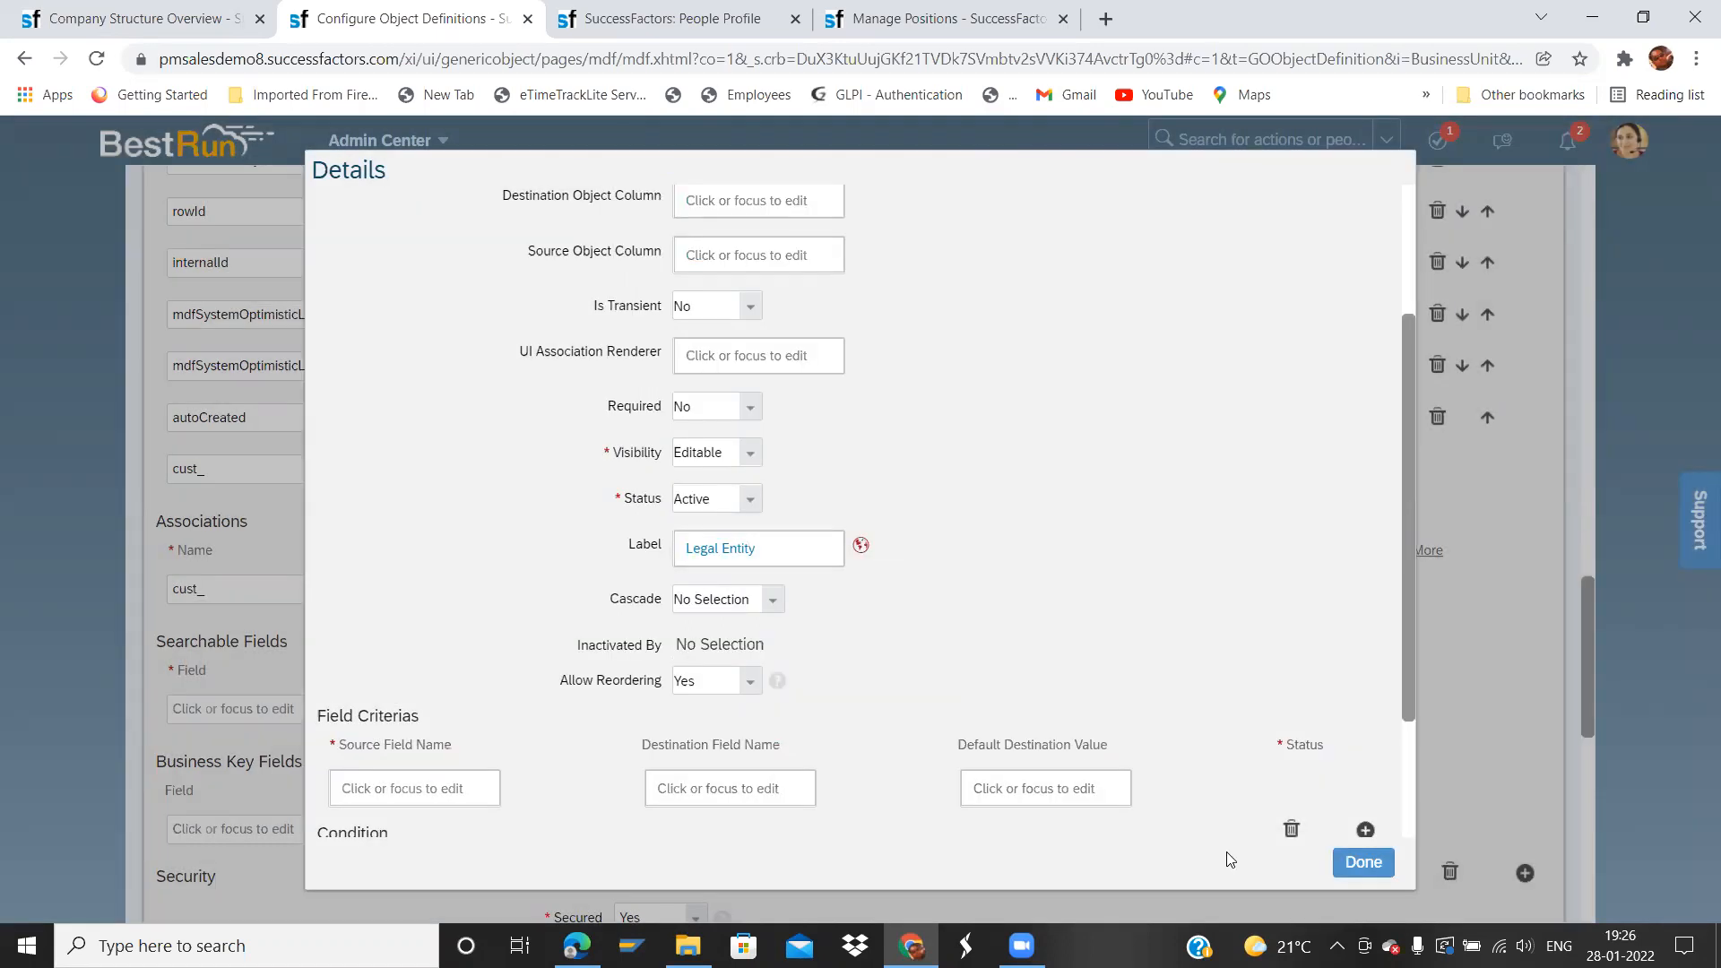
- Confirm the association details and save the Business Unit object definition
left_click_drag(1411, 701, 1417, 848)
left_click(1377, 864)
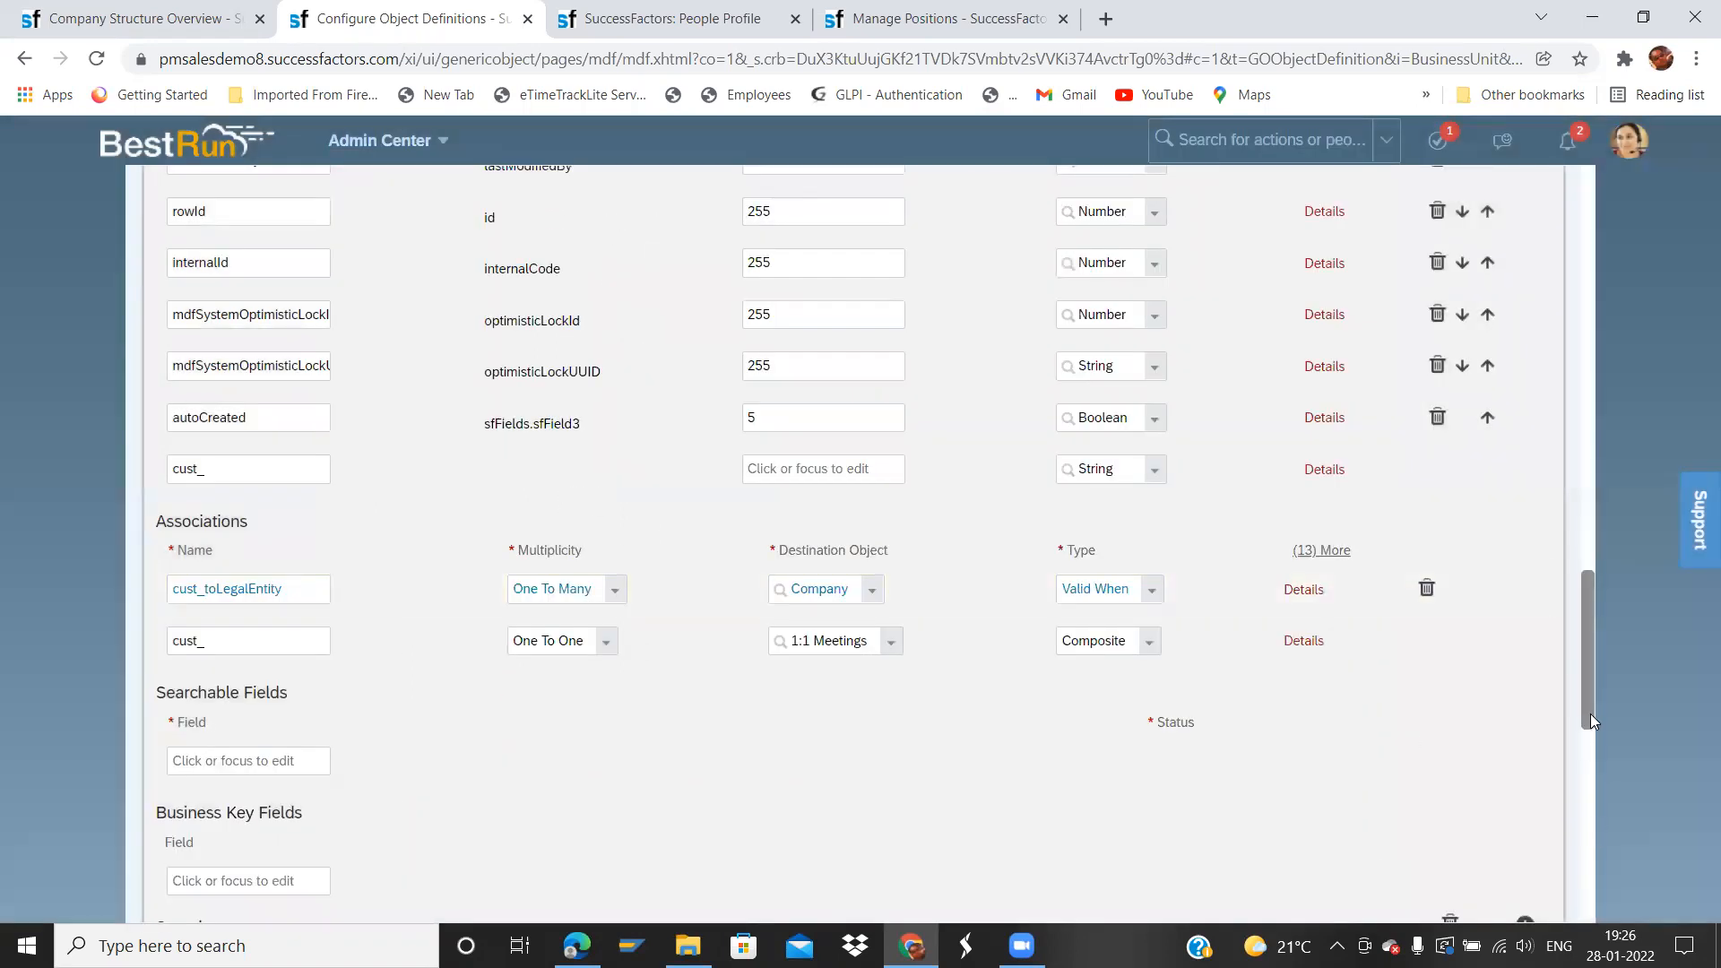
left_click_drag(1590, 714, 1587, 905)
left_click(1519, 850)
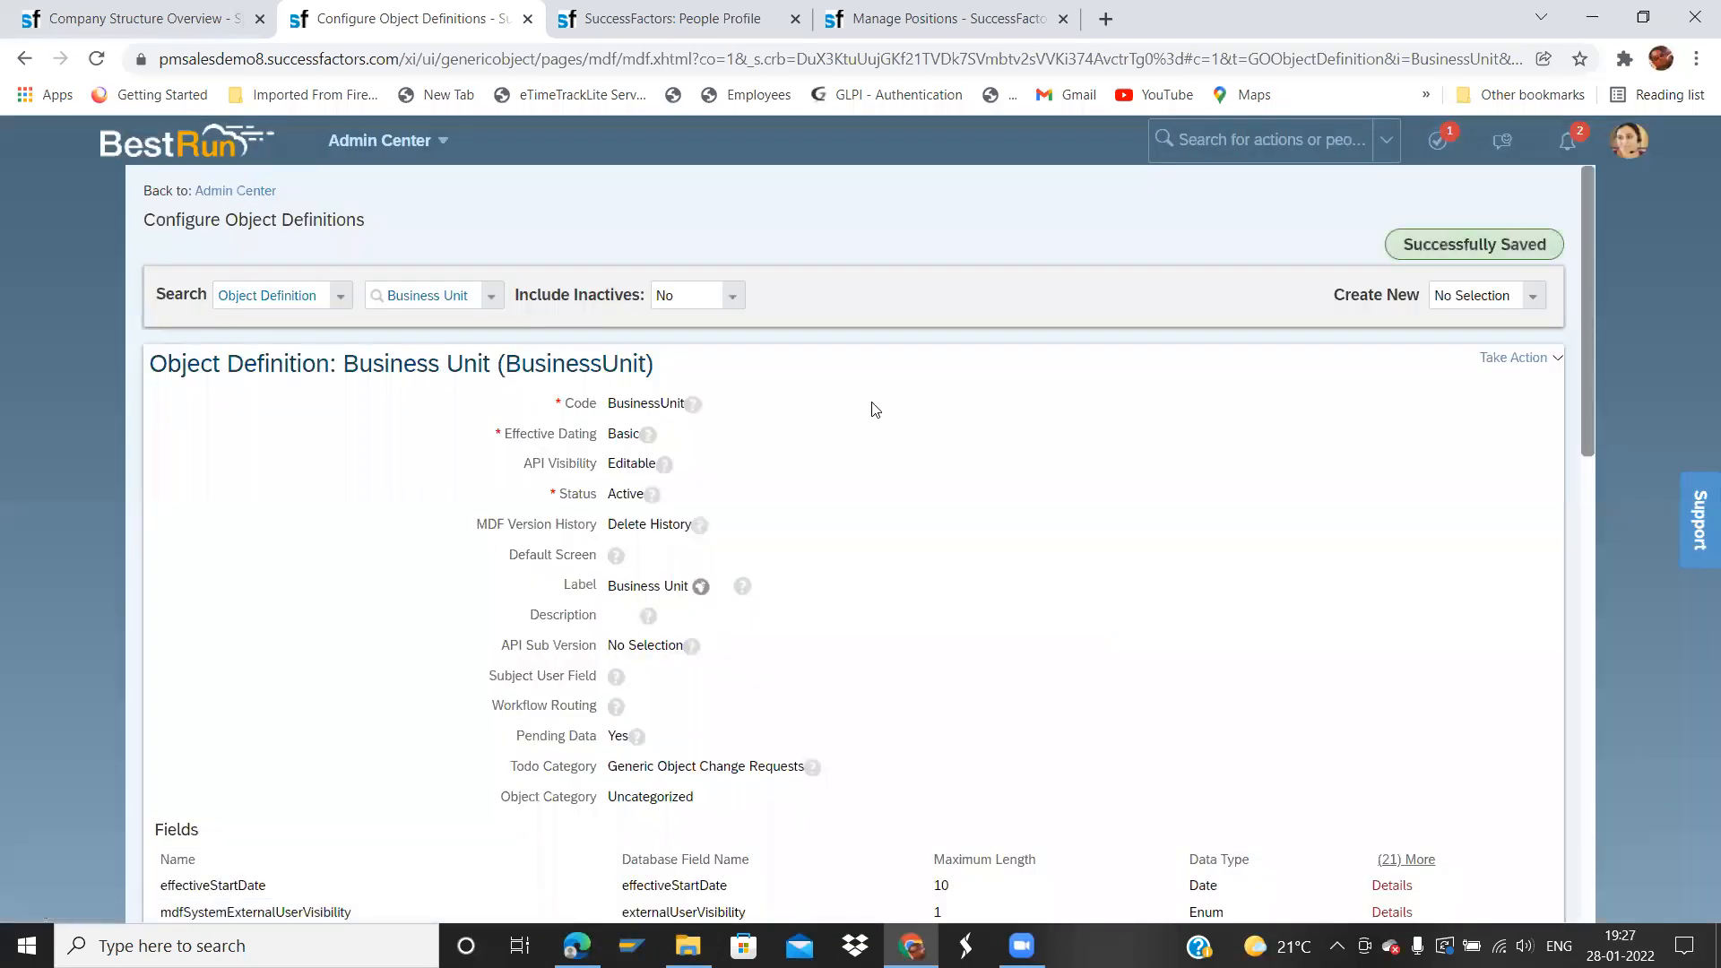
- Open the Division object definition and check its association to Business Unit
left_click(499, 313)
type("division")
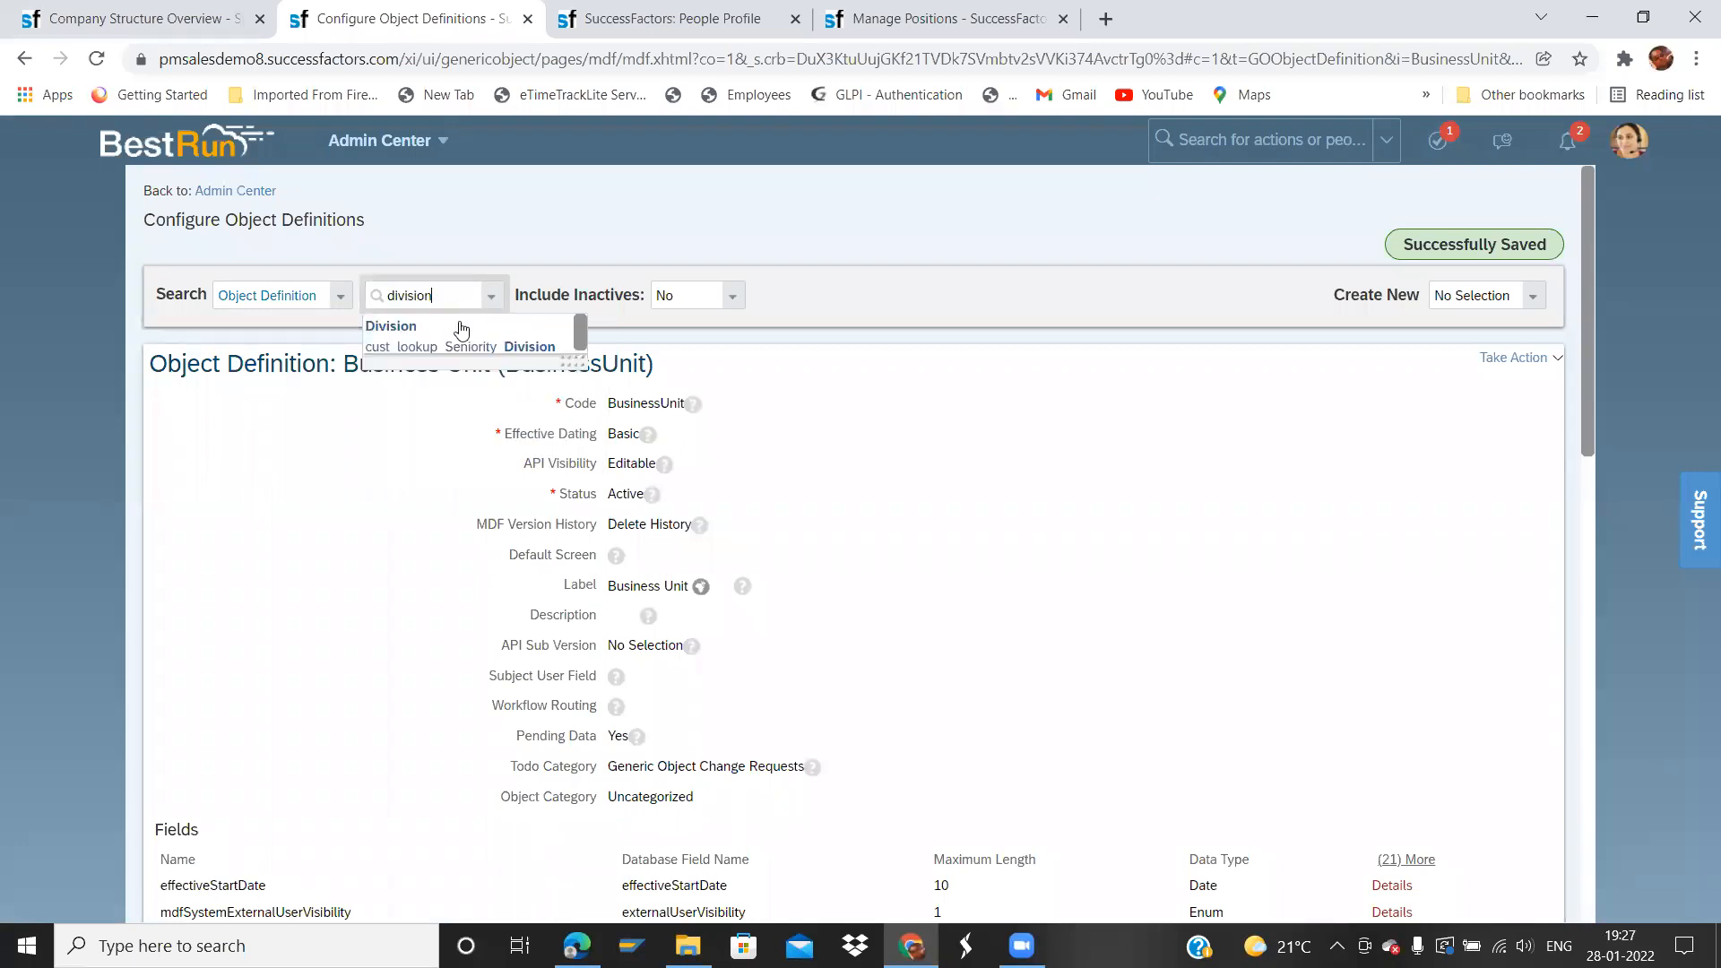
left_click(454, 328)
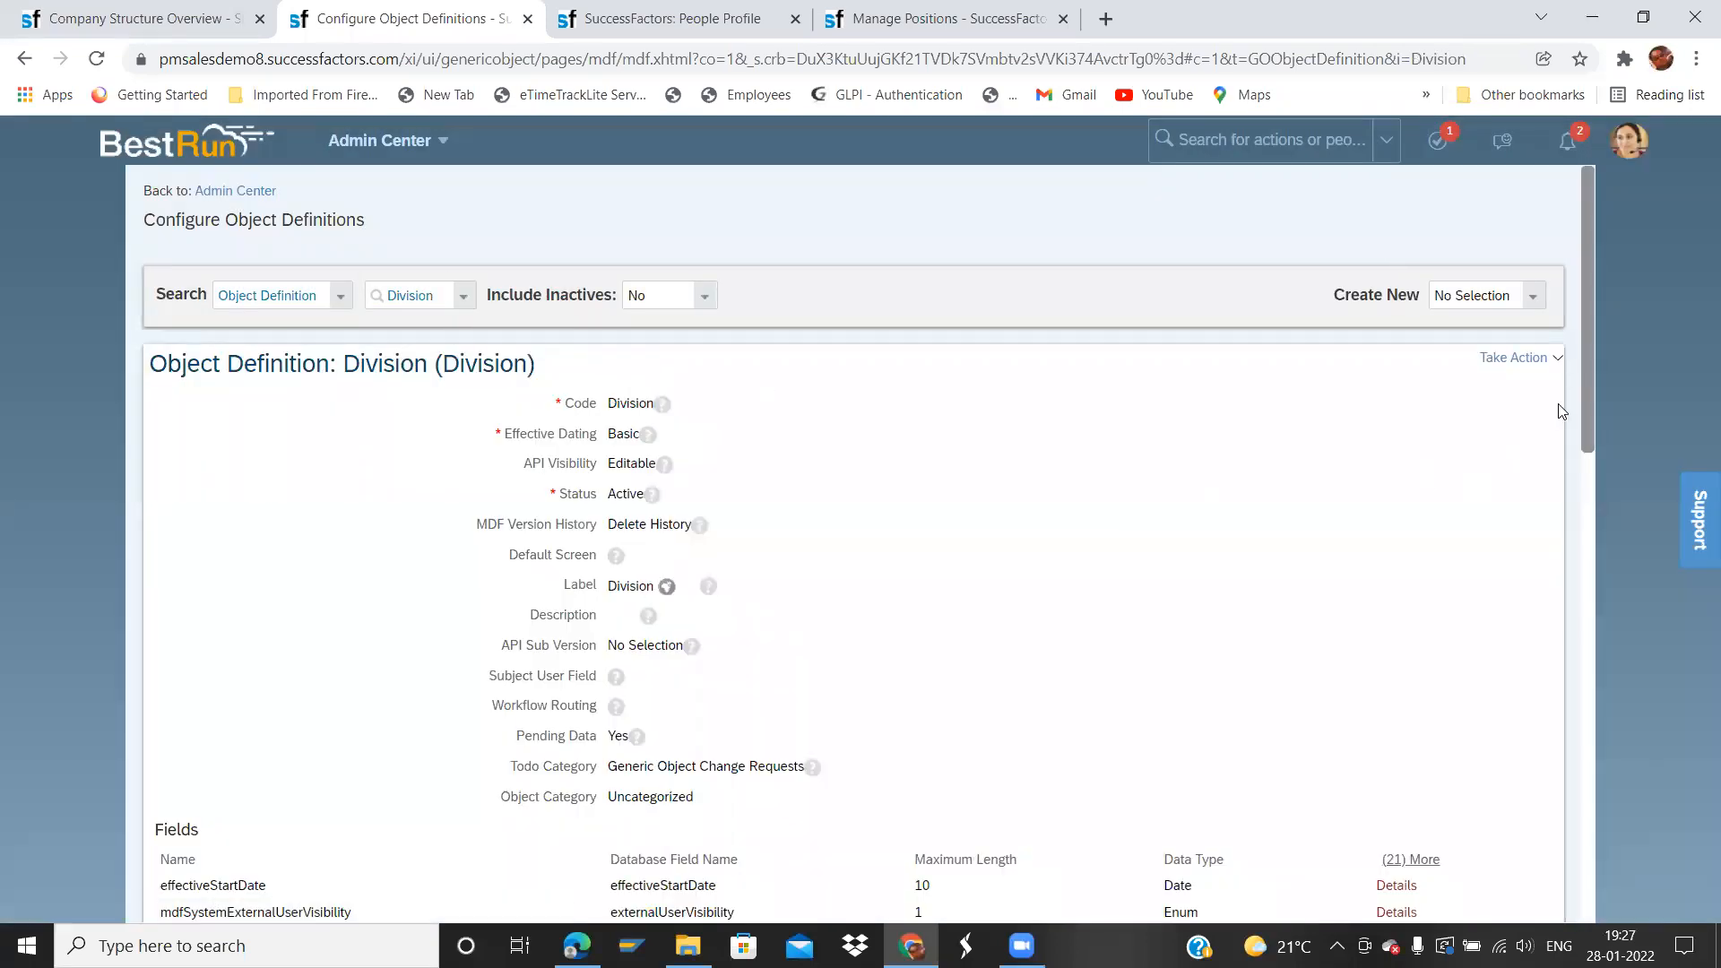
left_click_drag(1583, 409, 1576, 763)
left_click_drag(197, 653, 403, 650)
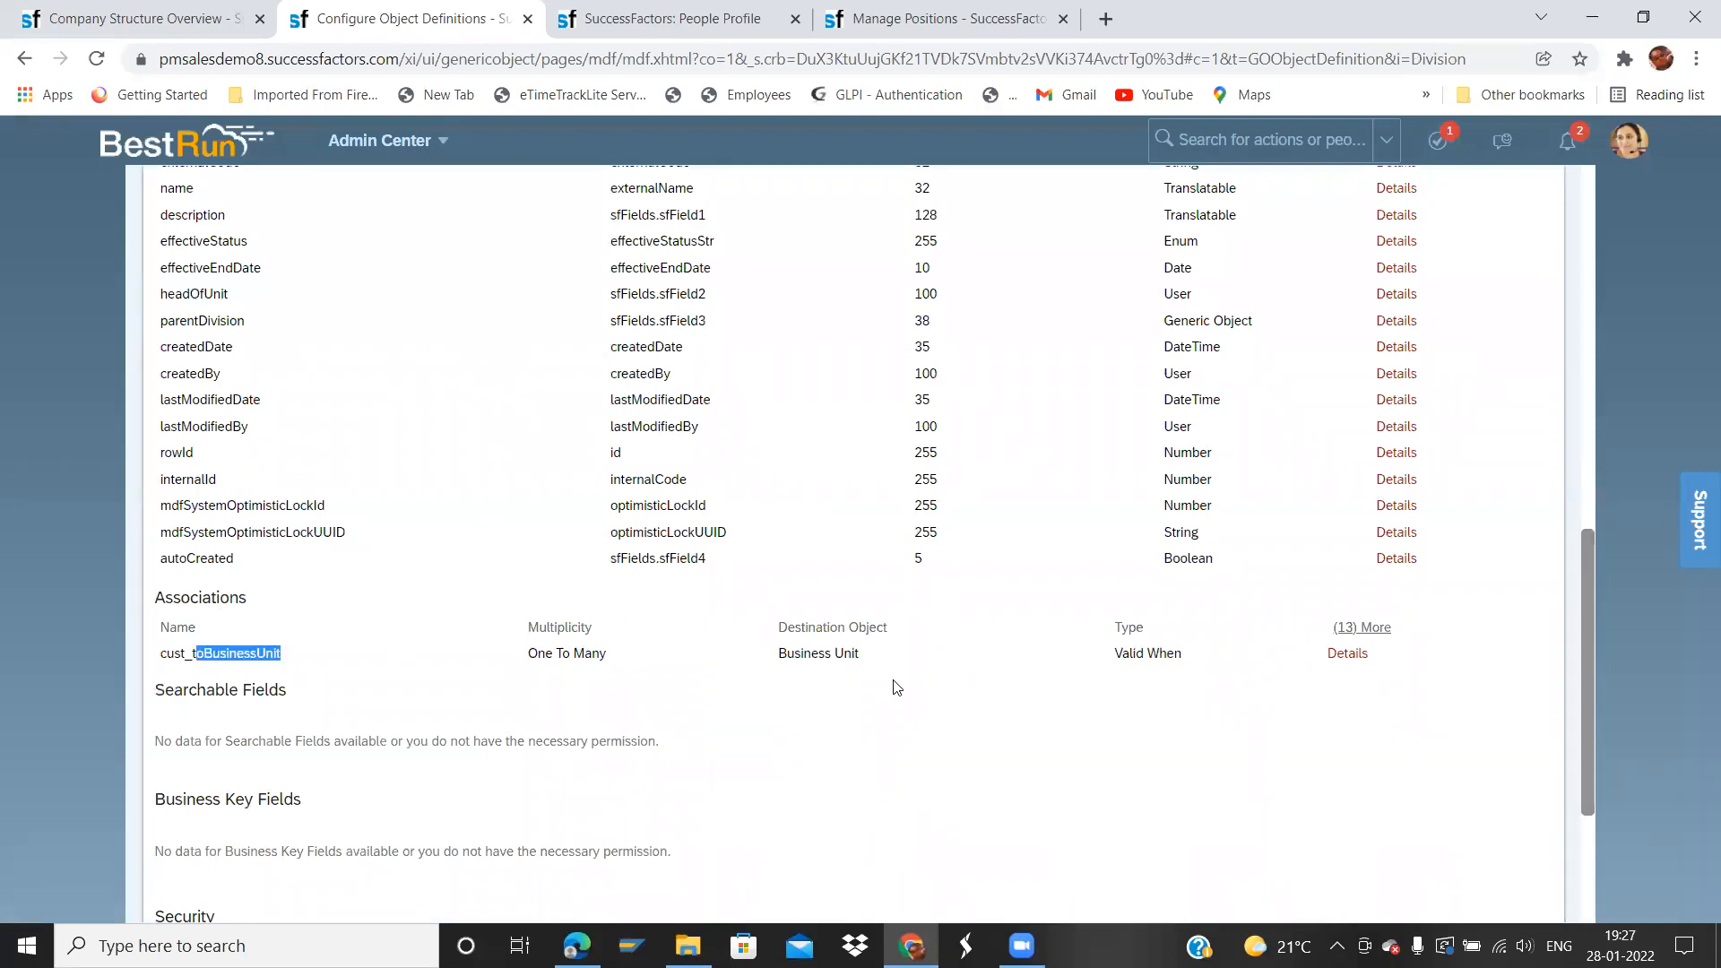
- Open the Department object definition and check its association to Division
left_click_drag(1589, 714, 1586, 175)
left_click(465, 298)
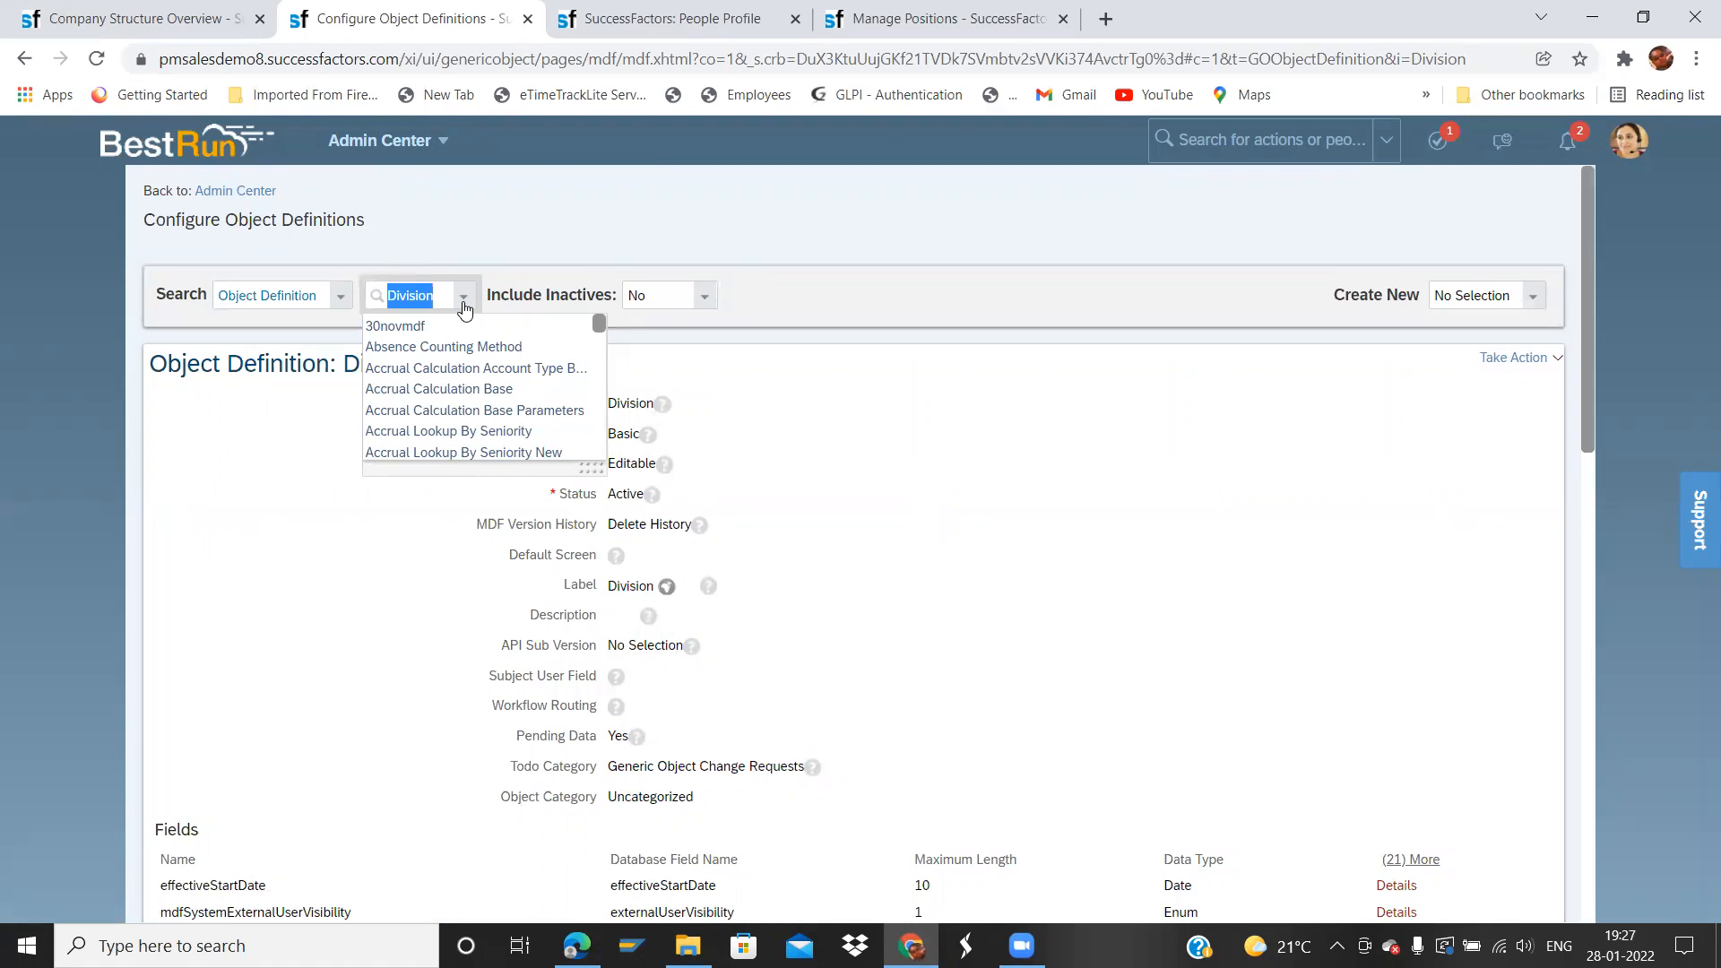
type("depar")
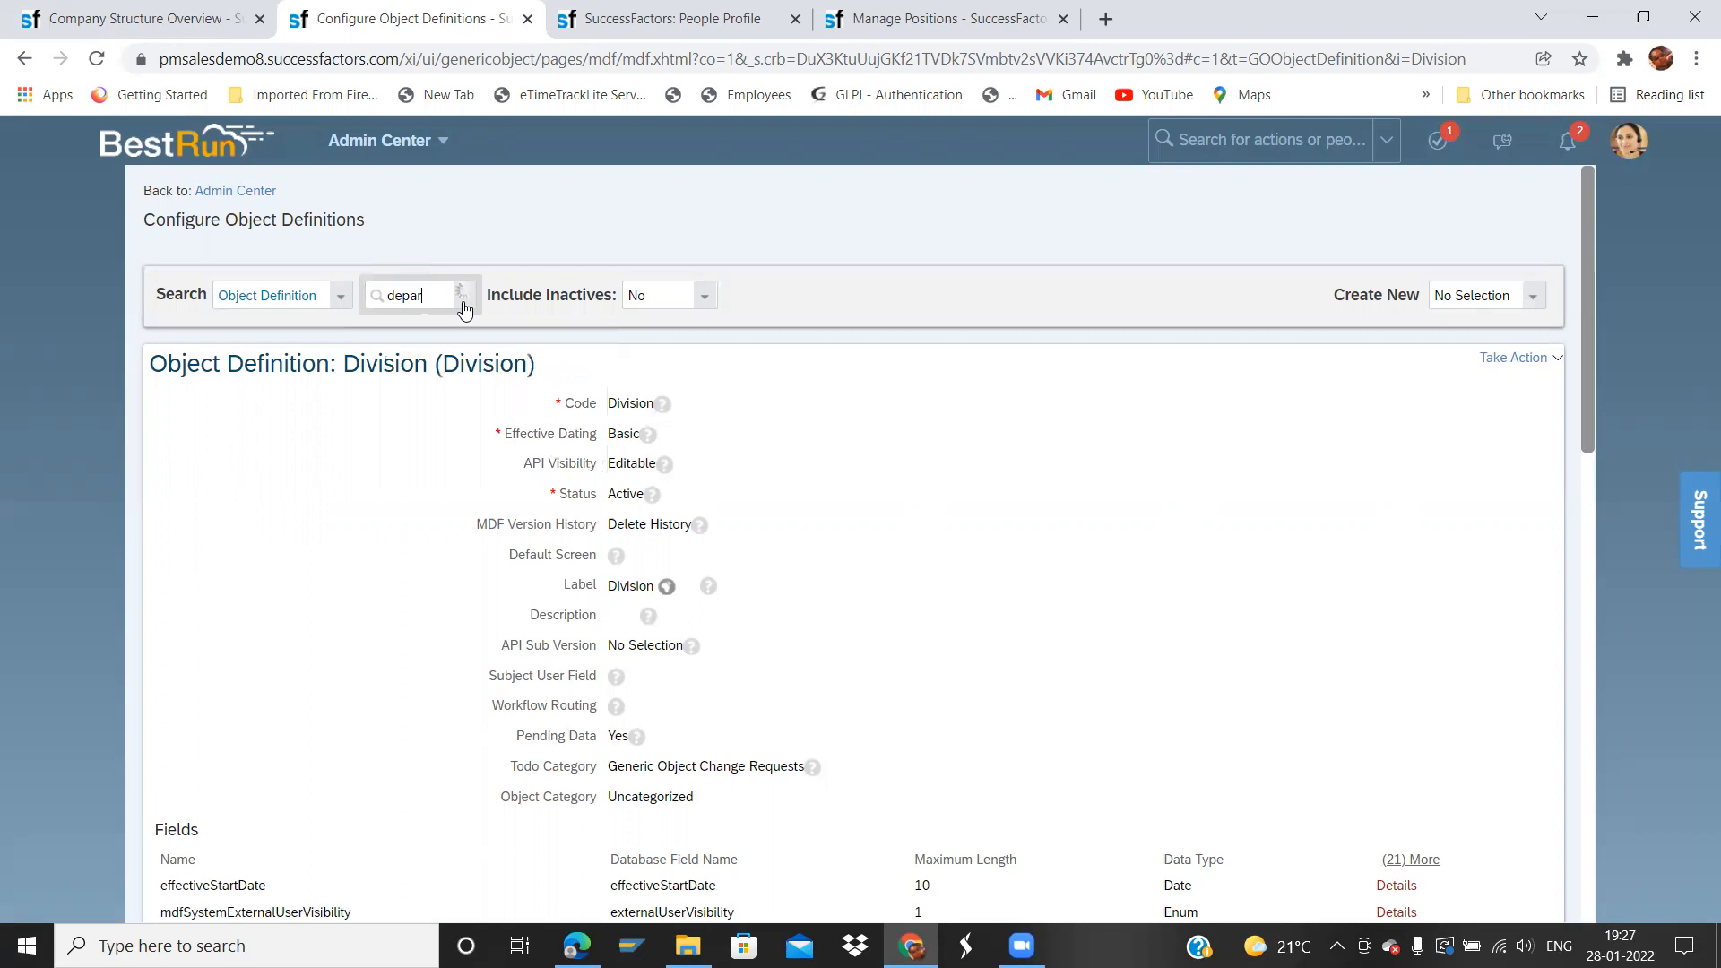
type("t")
left_click(448, 346)
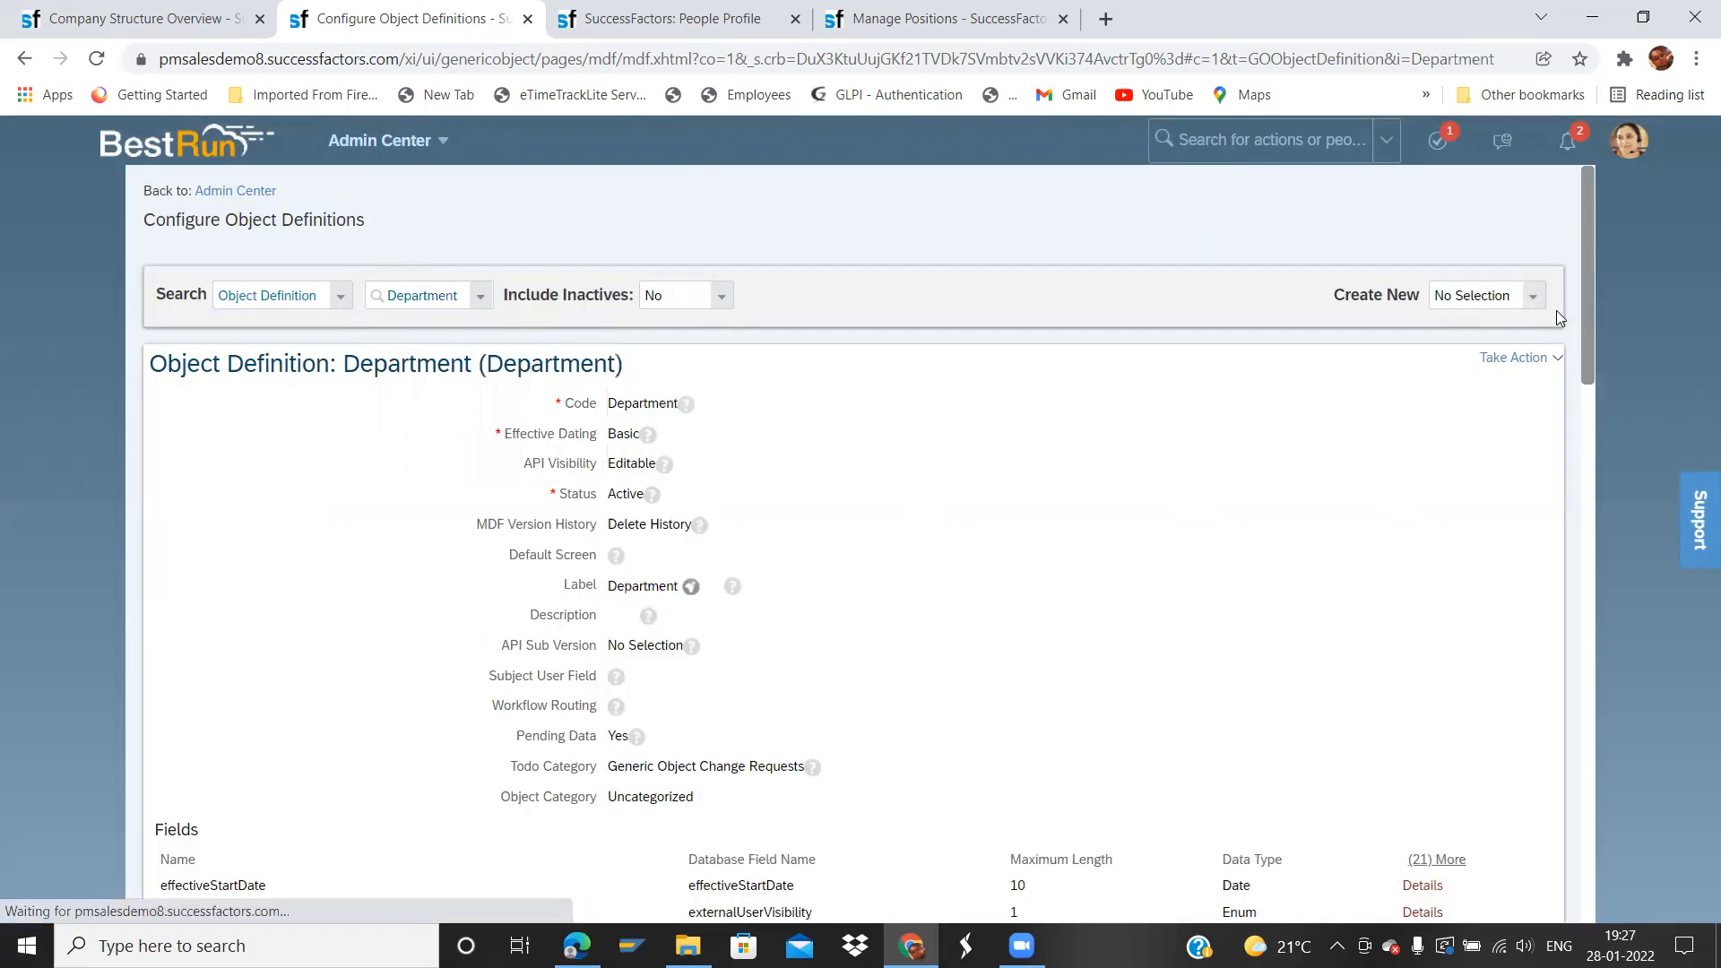
left_click_drag(1585, 333, 1604, 727)
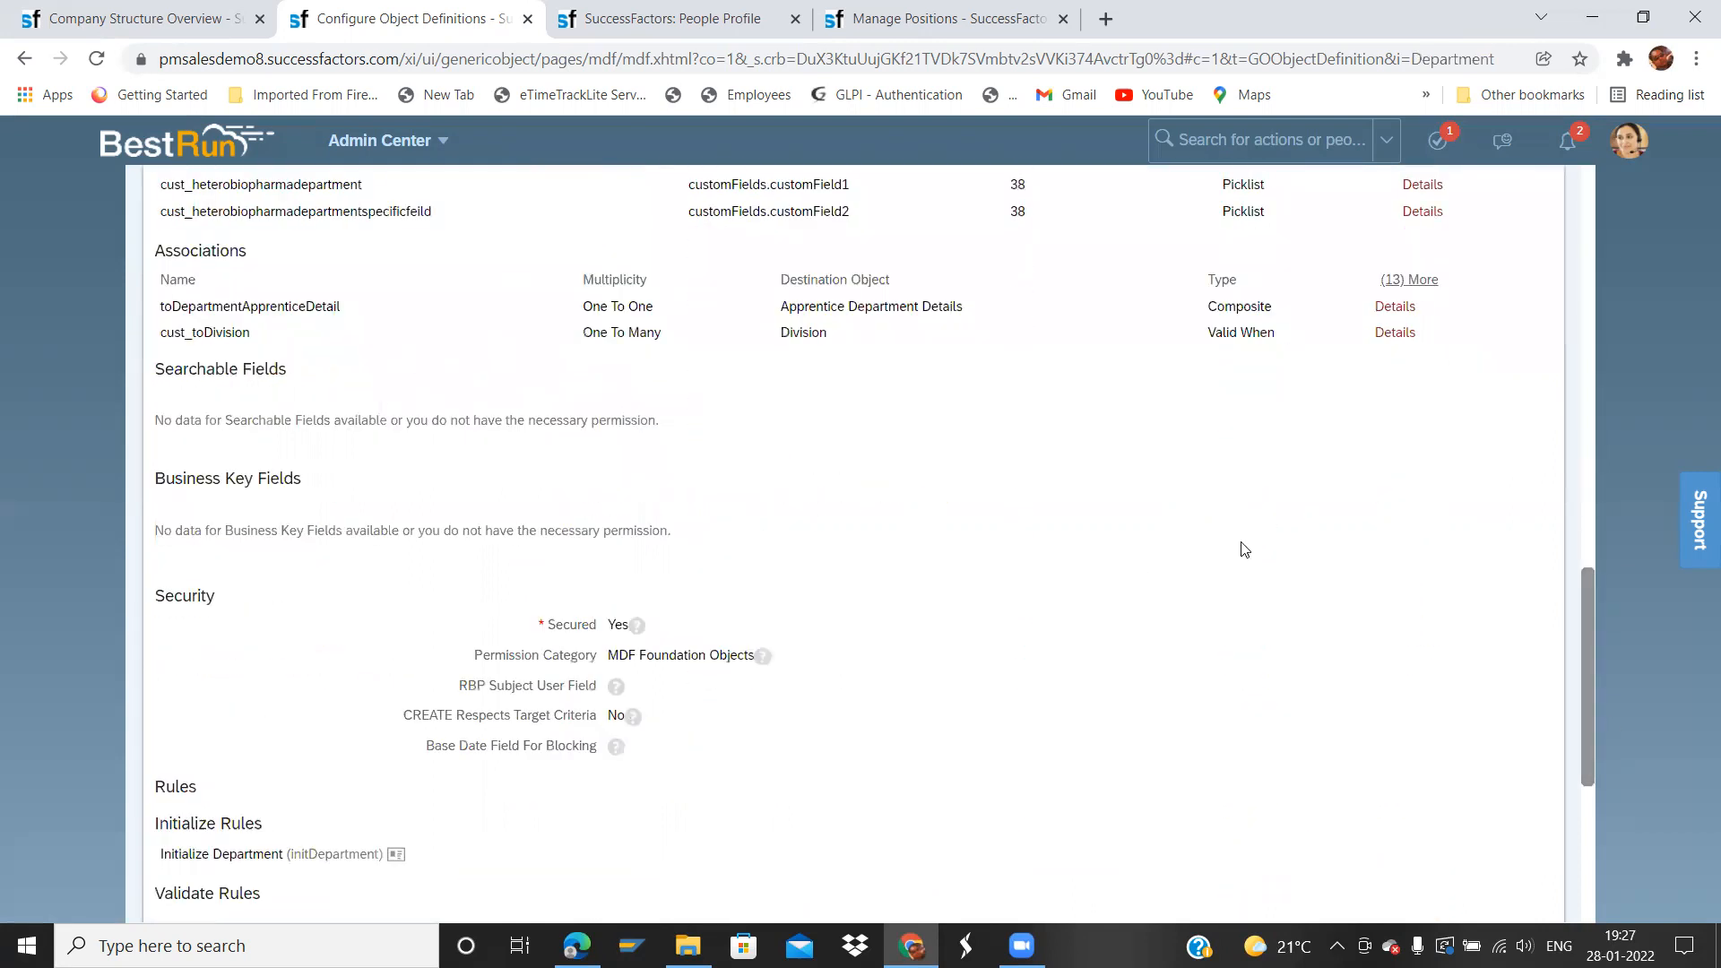
left_click_drag(1589, 724, 1535, 265)
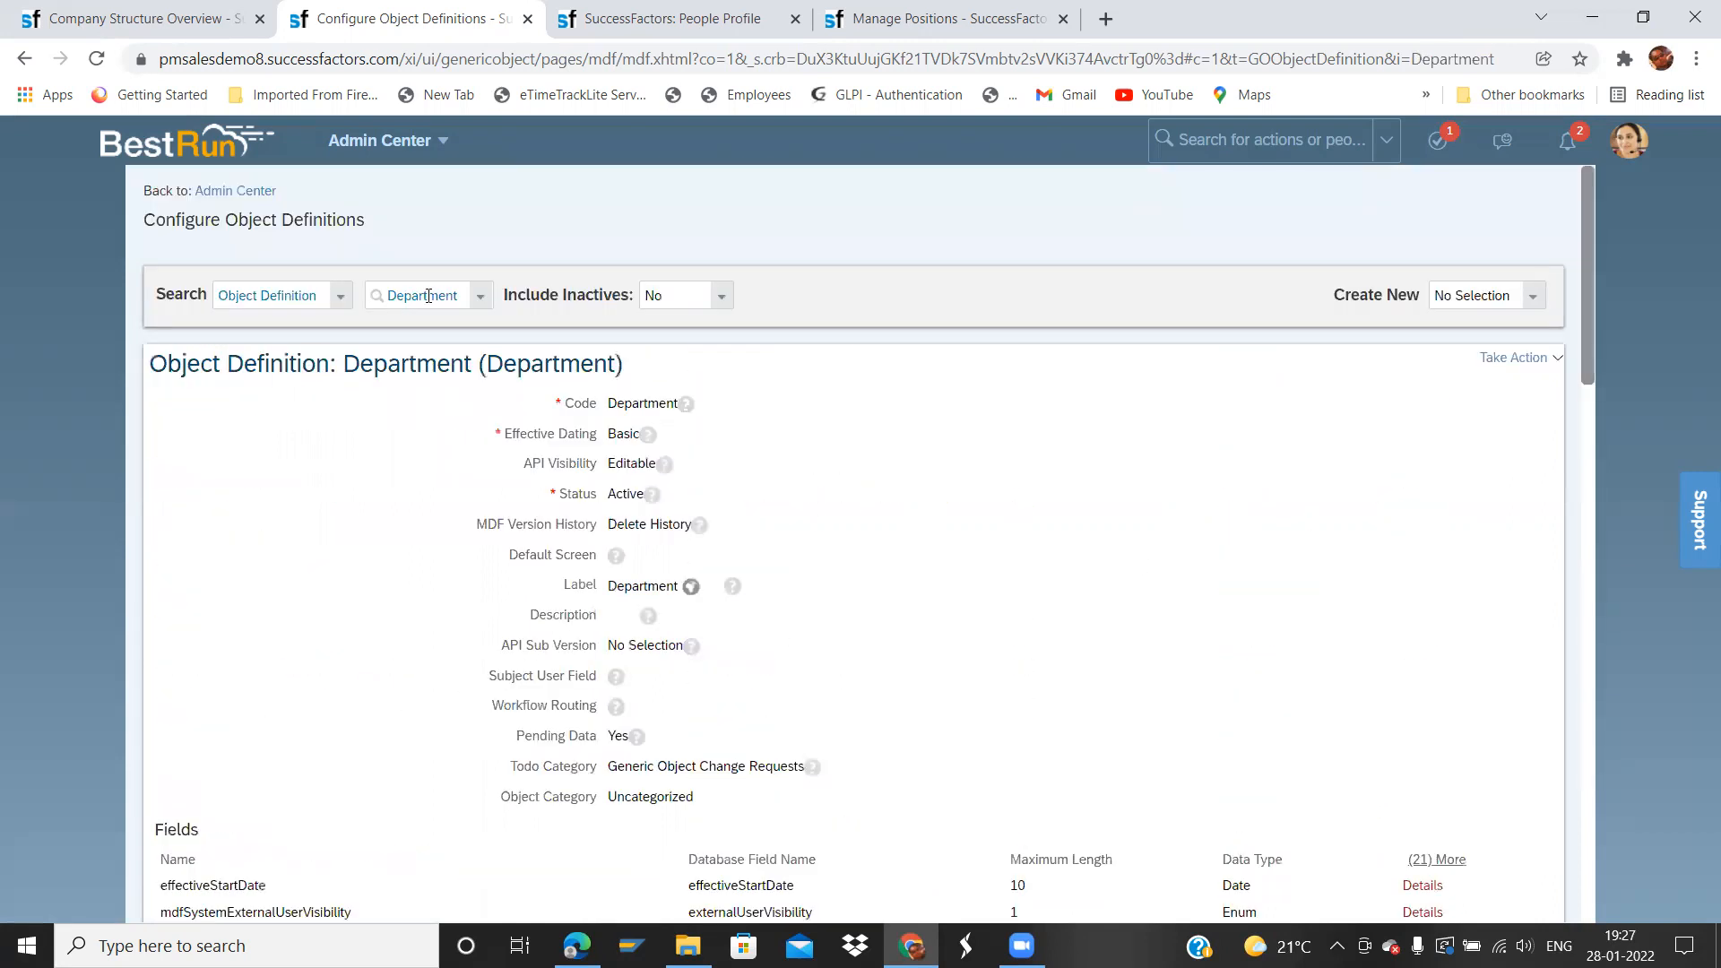
- Search the available actions for manage data and open the Manage Data page
left_click(1333, 141)
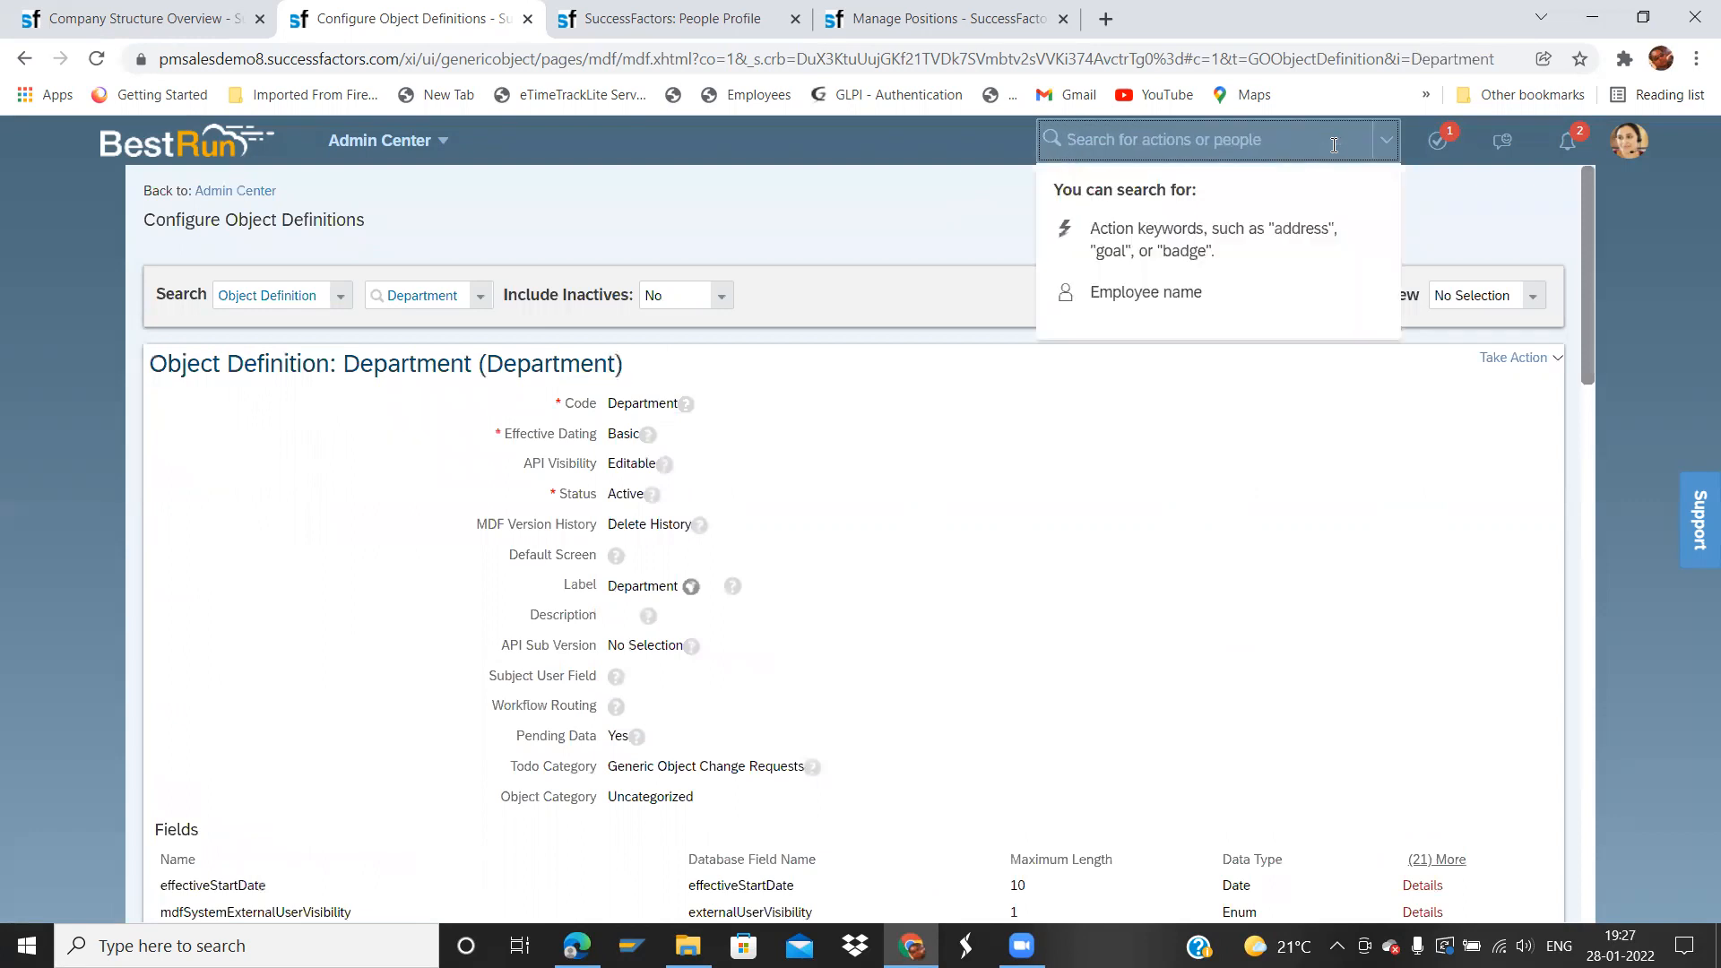
type("manag")
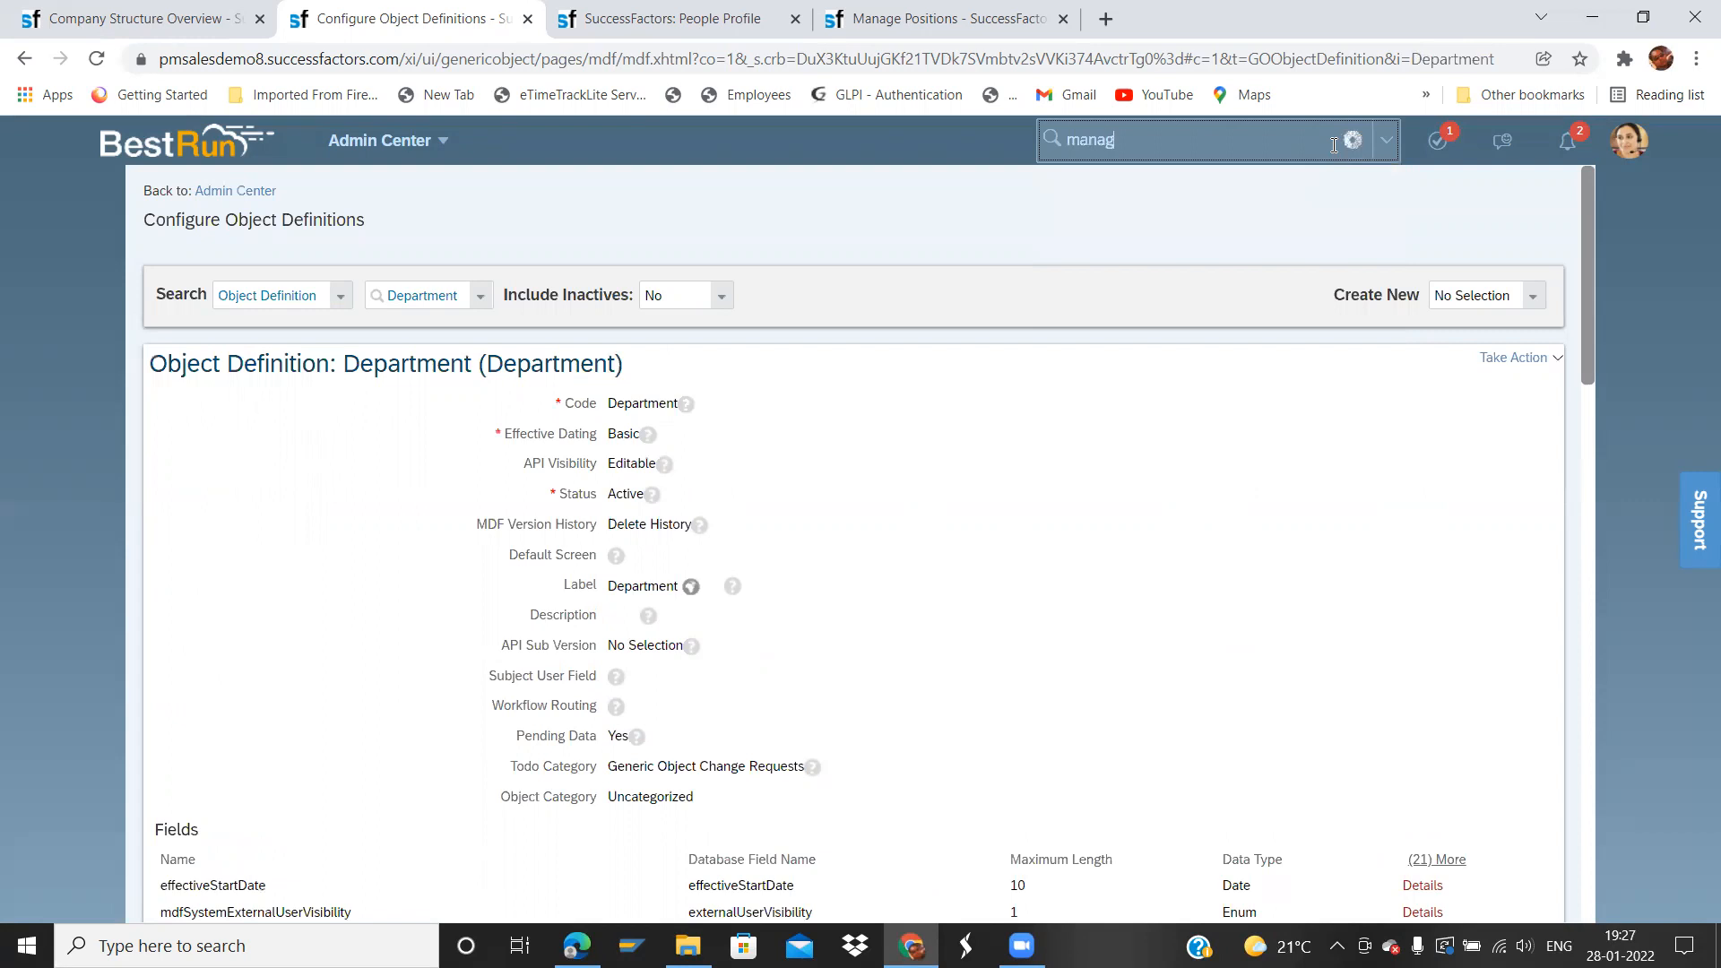
type("e data")
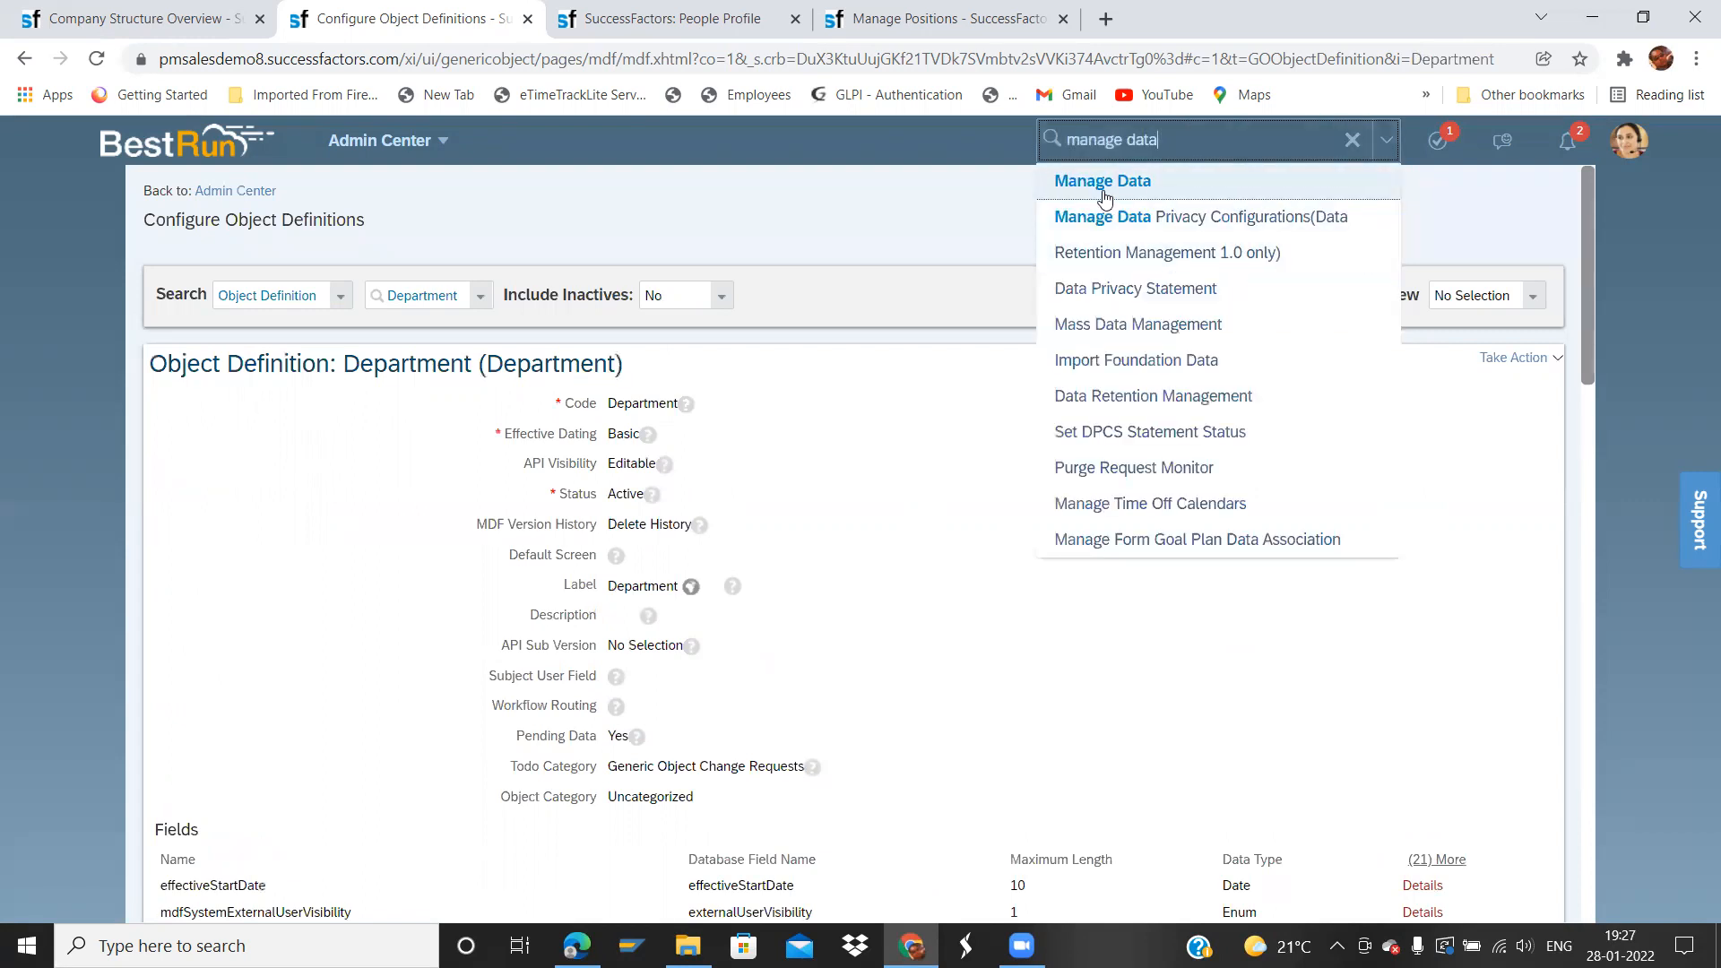
left_click(1125, 190)
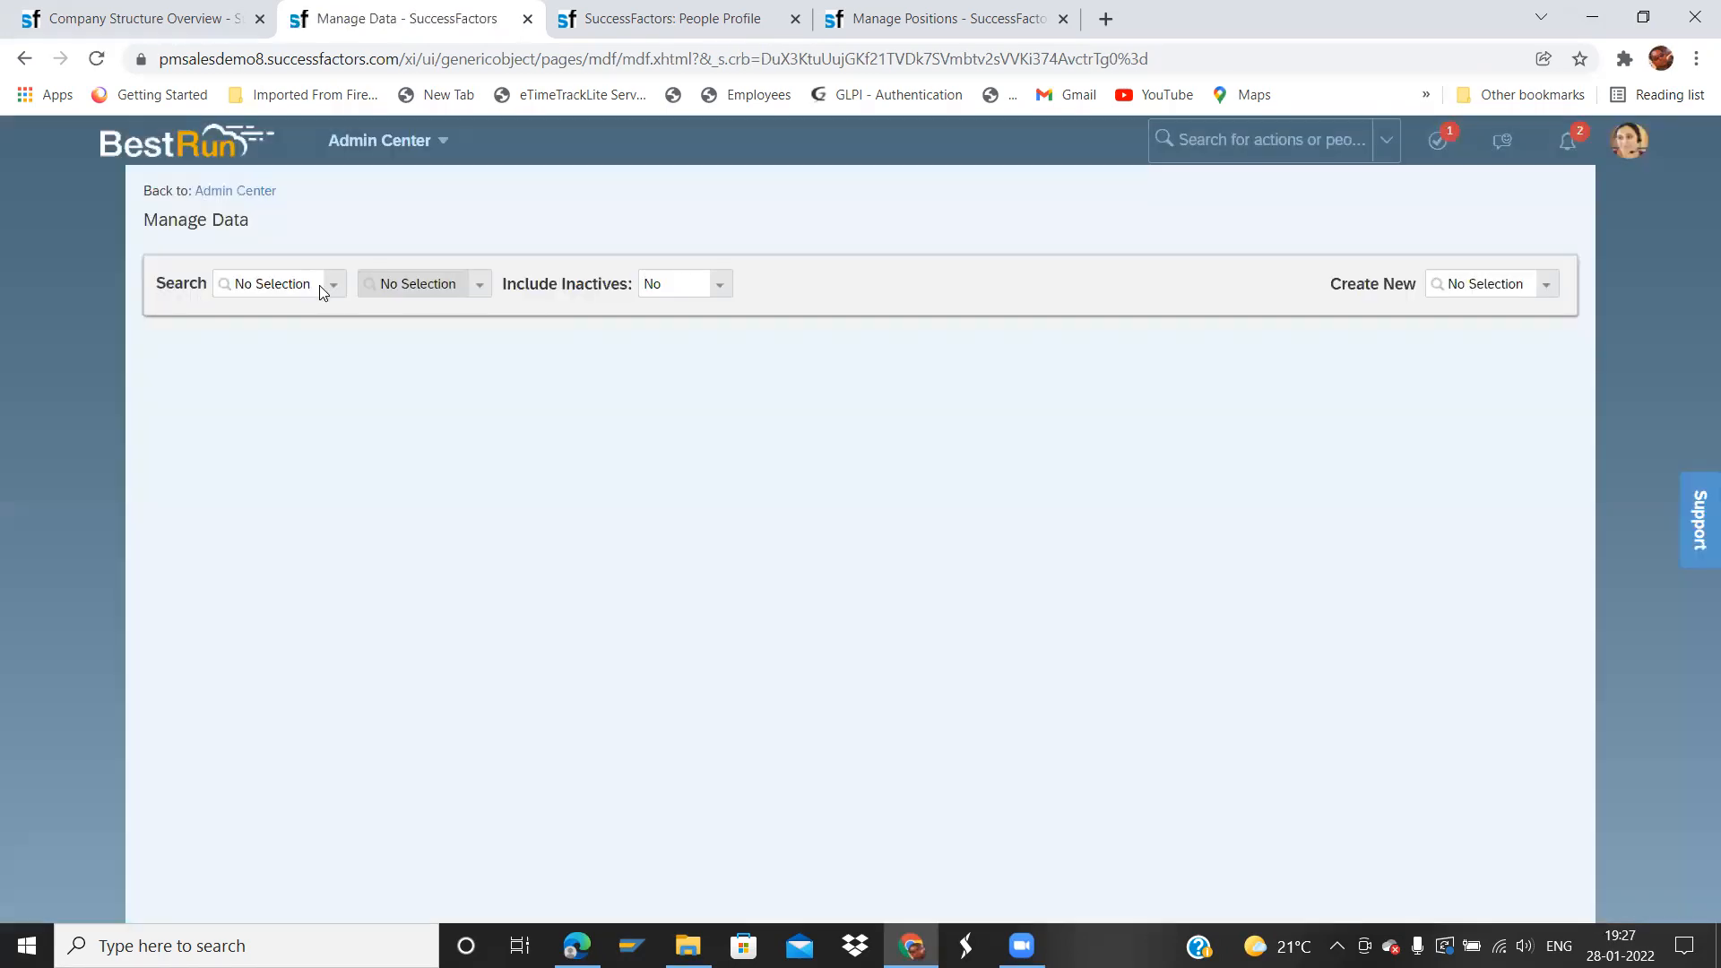
- Find the Business Unit record Corporate (CORP) and open it
left_click(336, 289)
type("business")
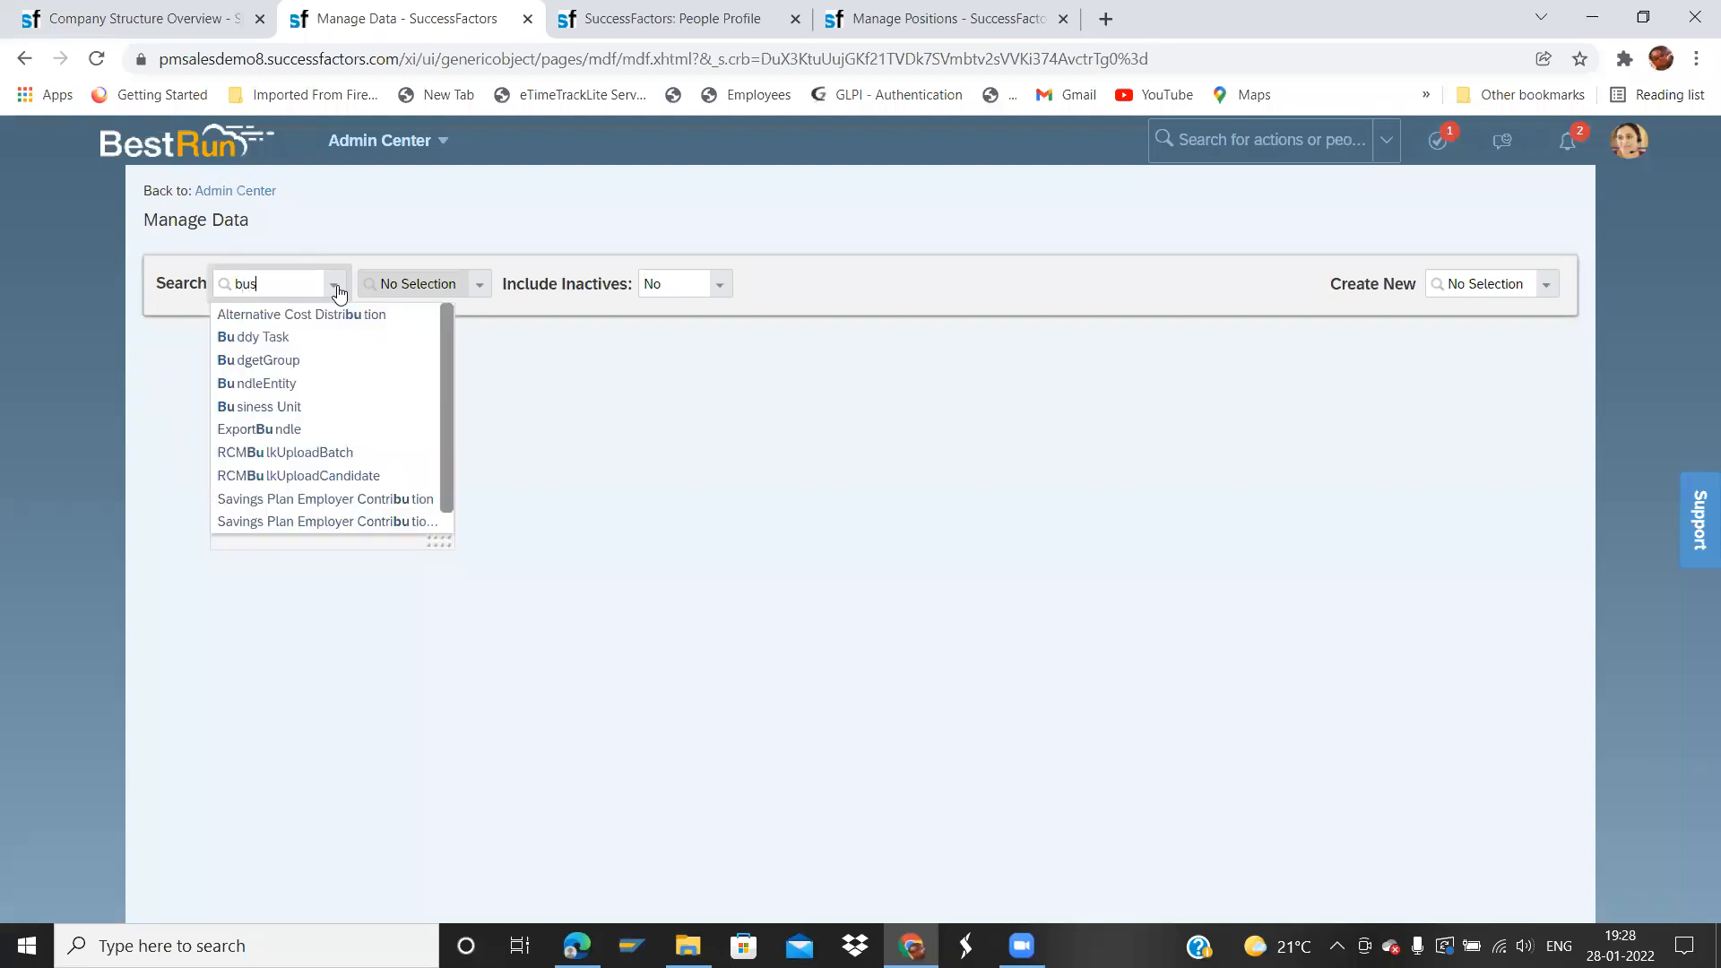
left_click(339, 312)
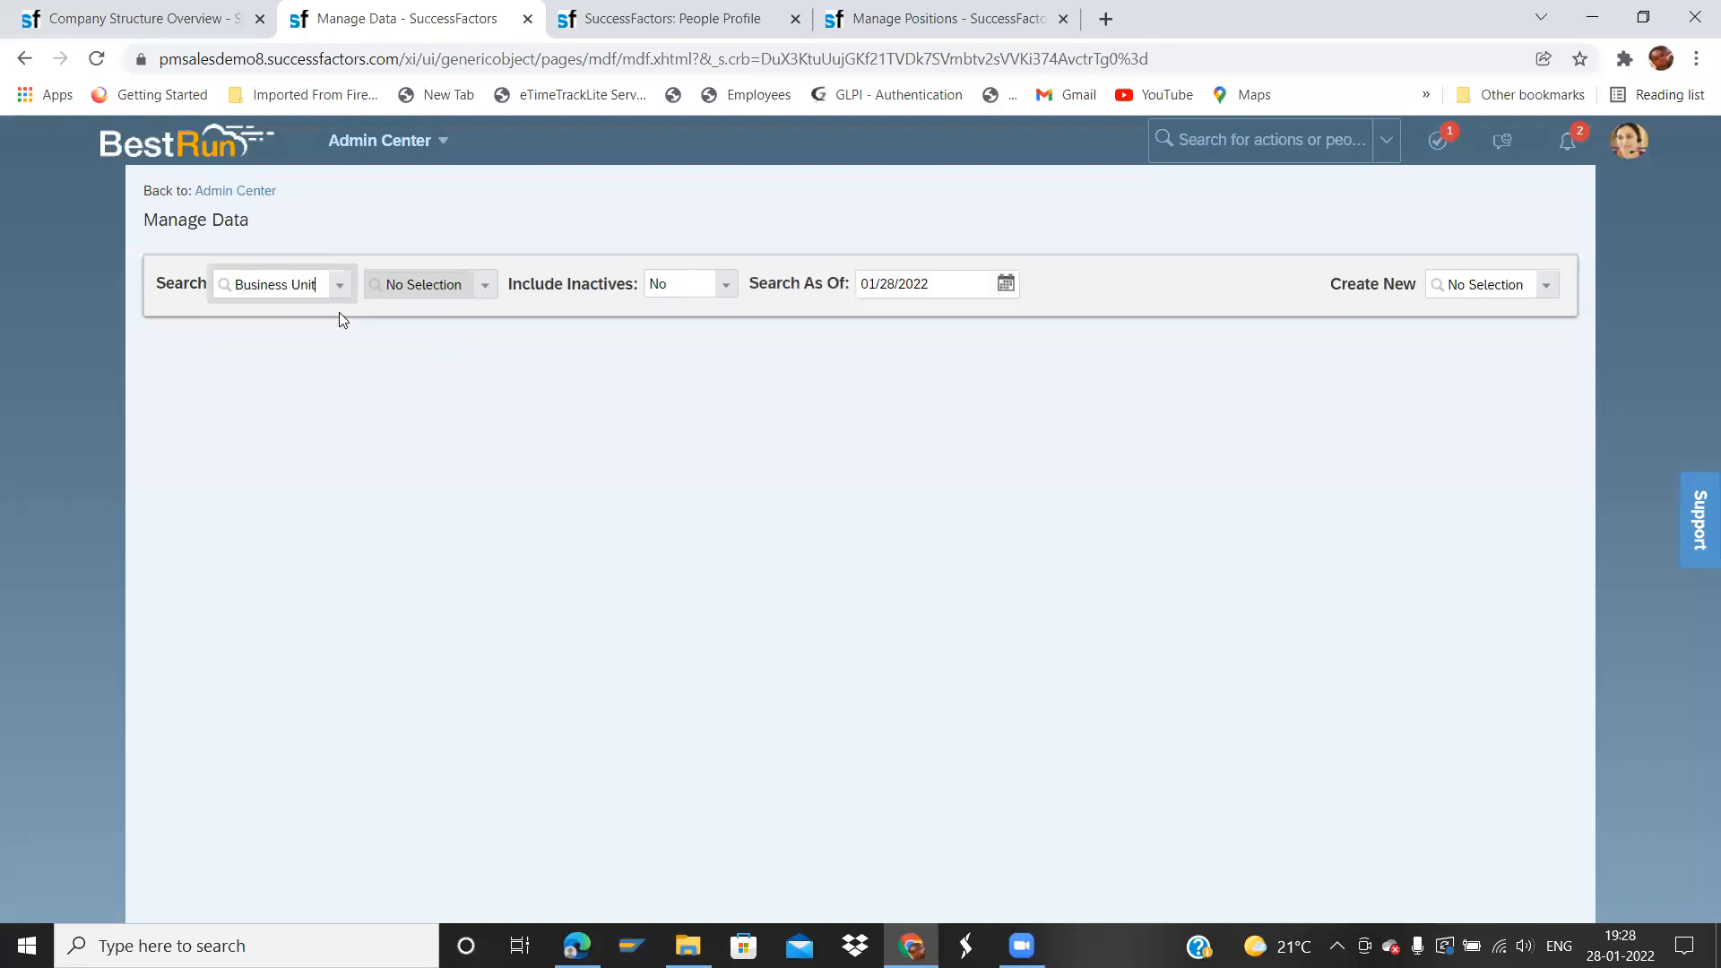
left_click(489, 288)
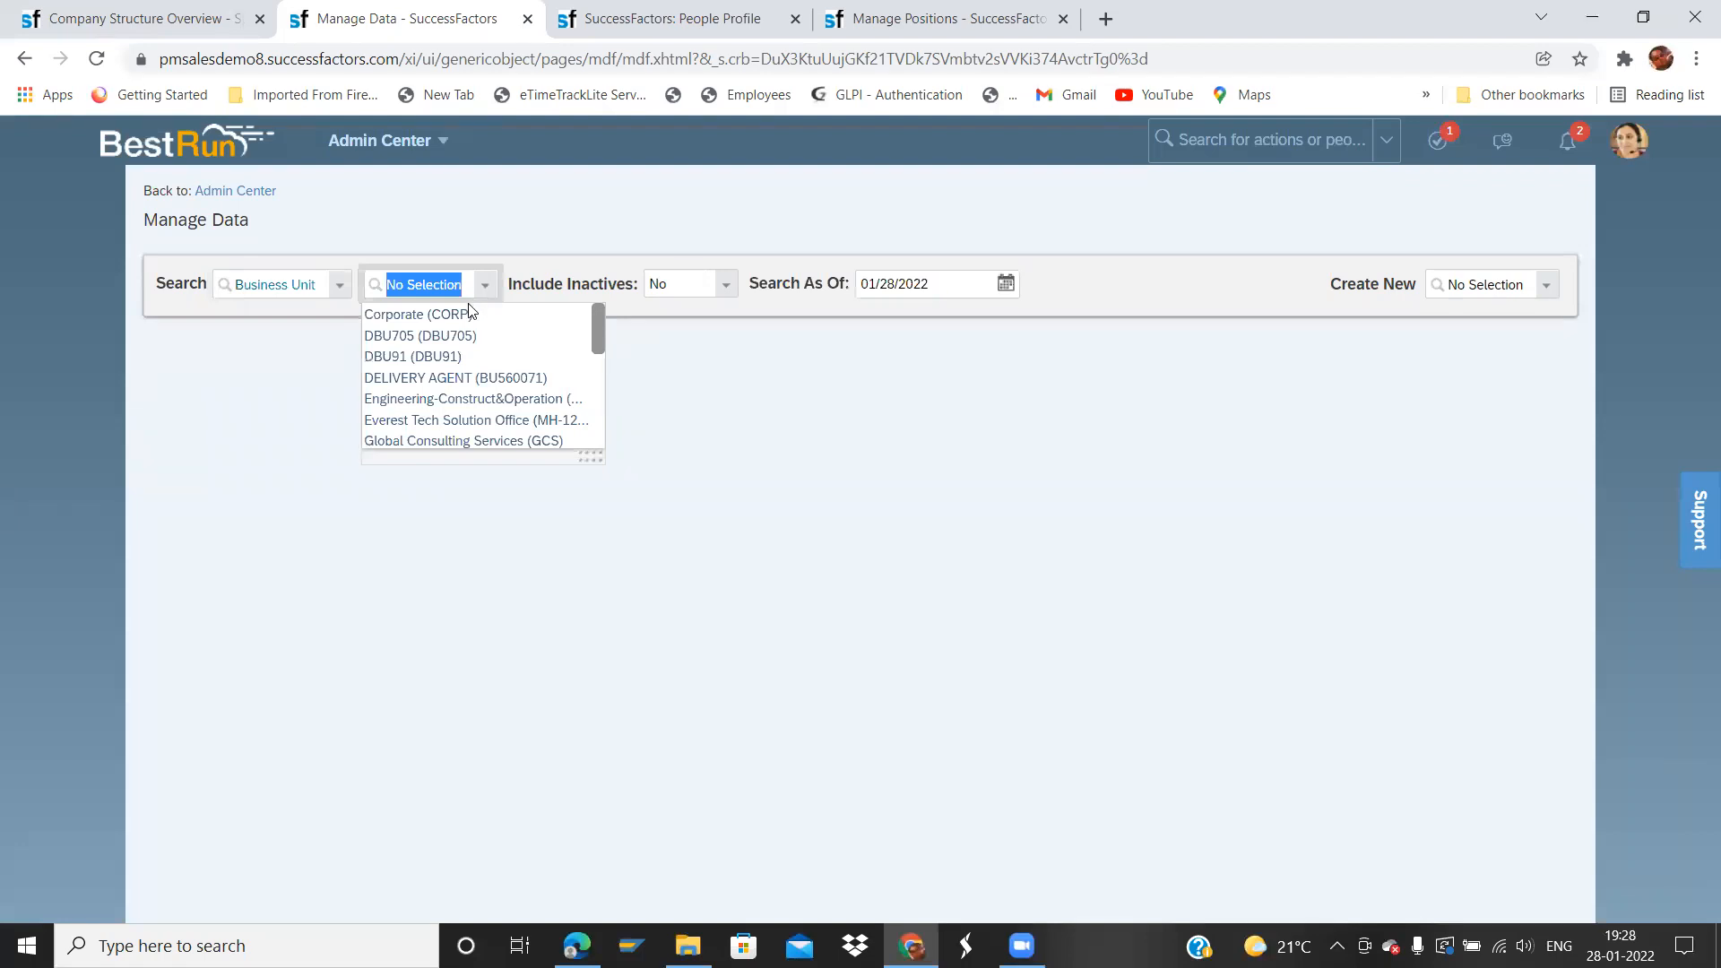
left_click(463, 310)
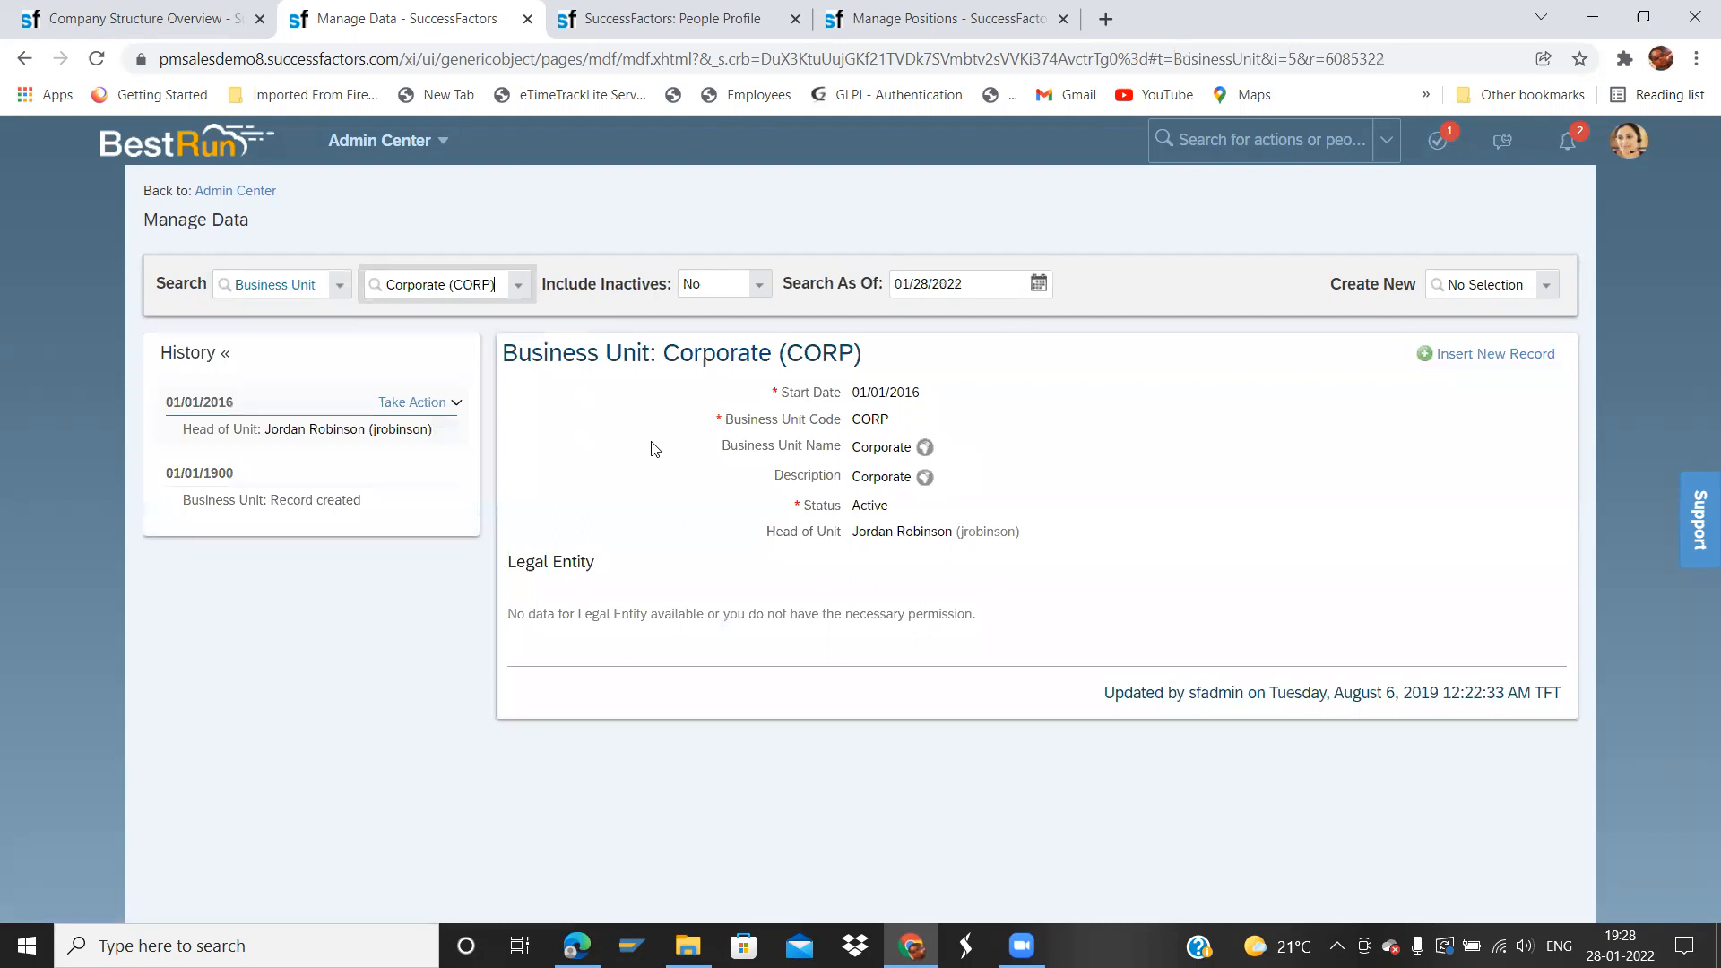
- Correct the Corporate business unit's 01/01/2016 record by assigning the legal entity BestRun Company (1710), and save it
left_click(405, 403)
left_click(452, 444)
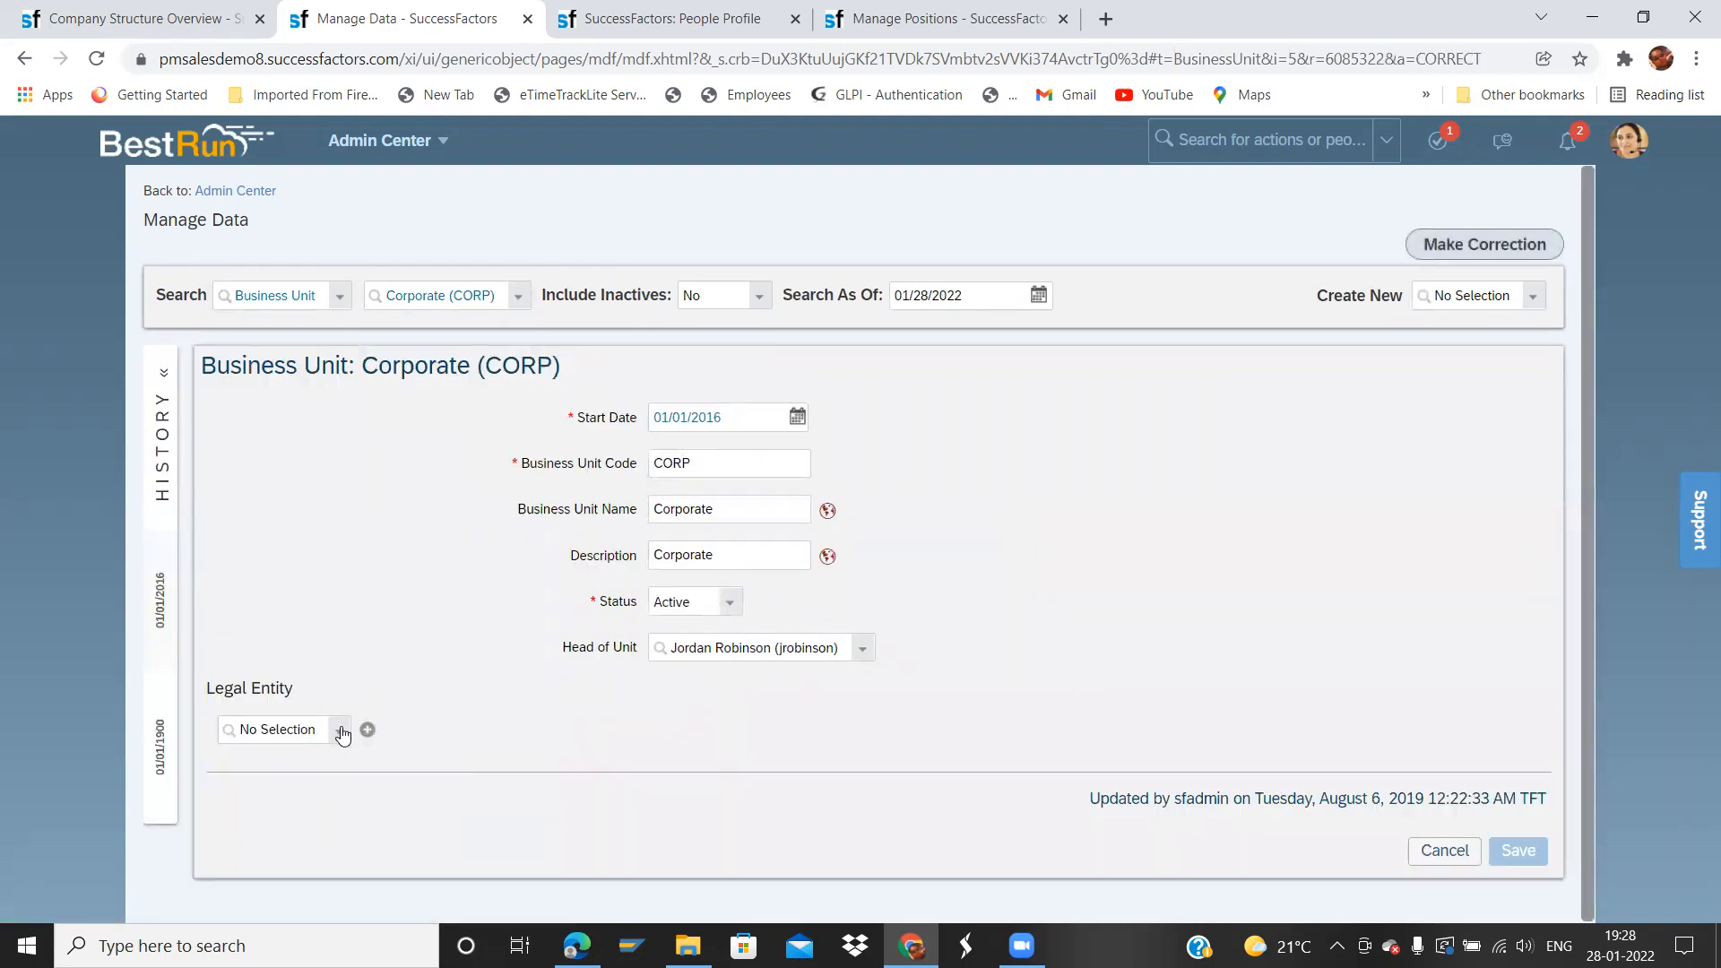
left_click(341, 729)
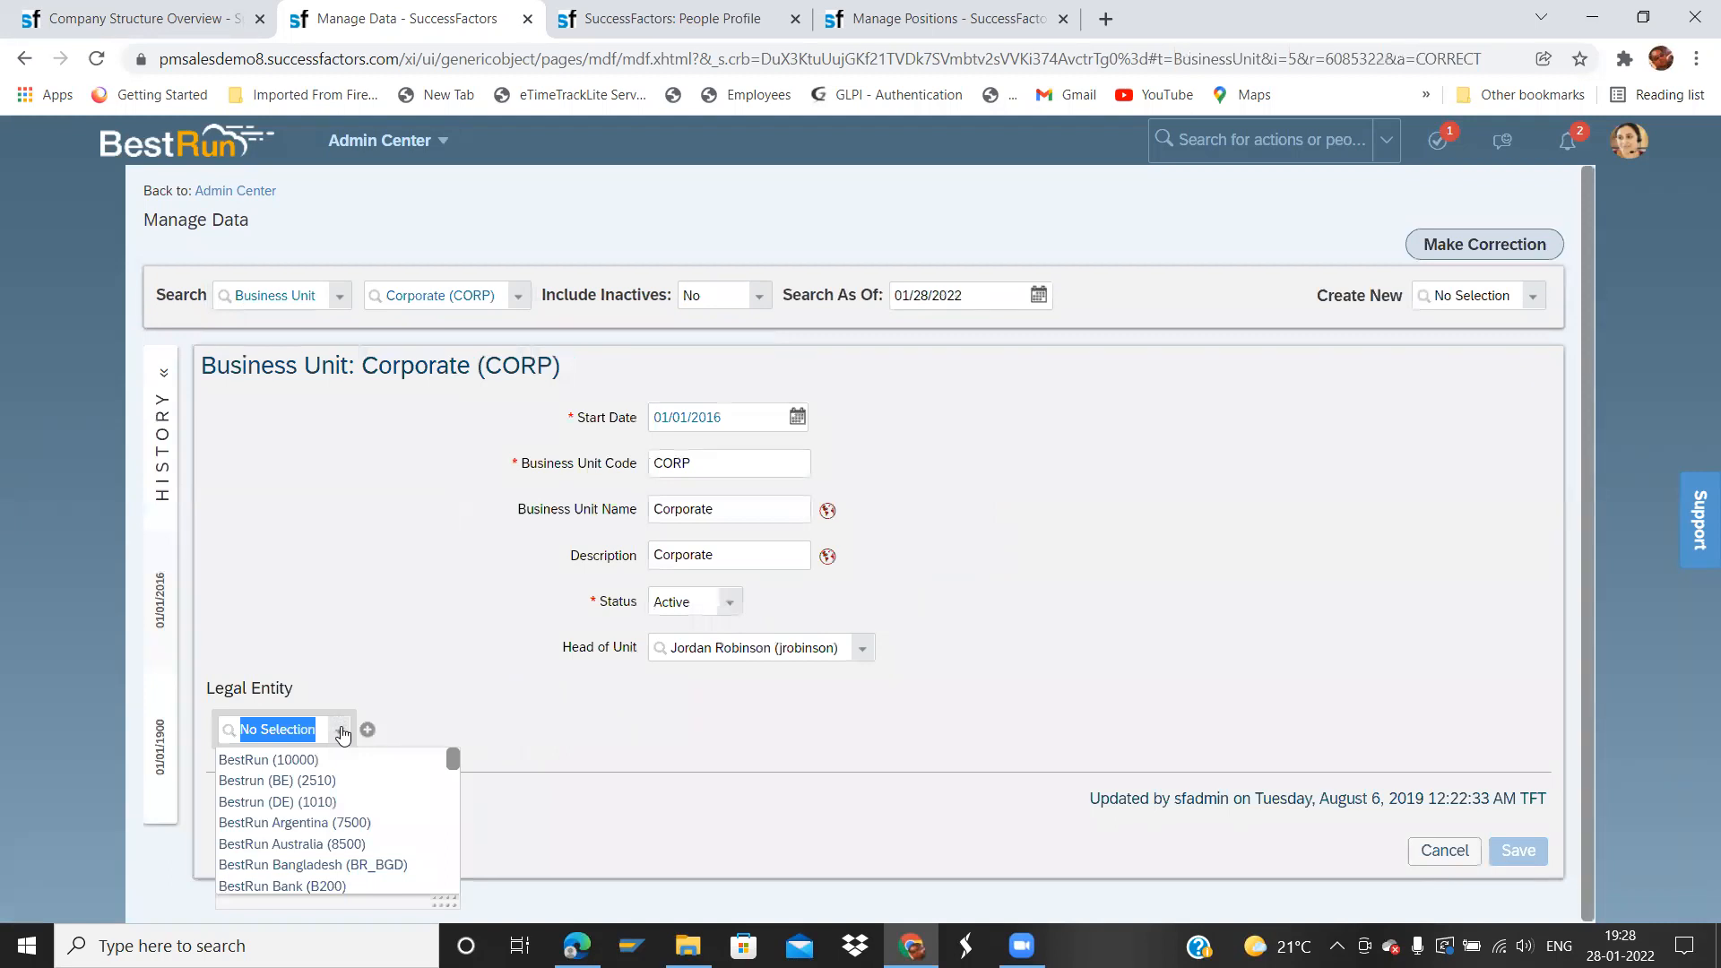
type("10")
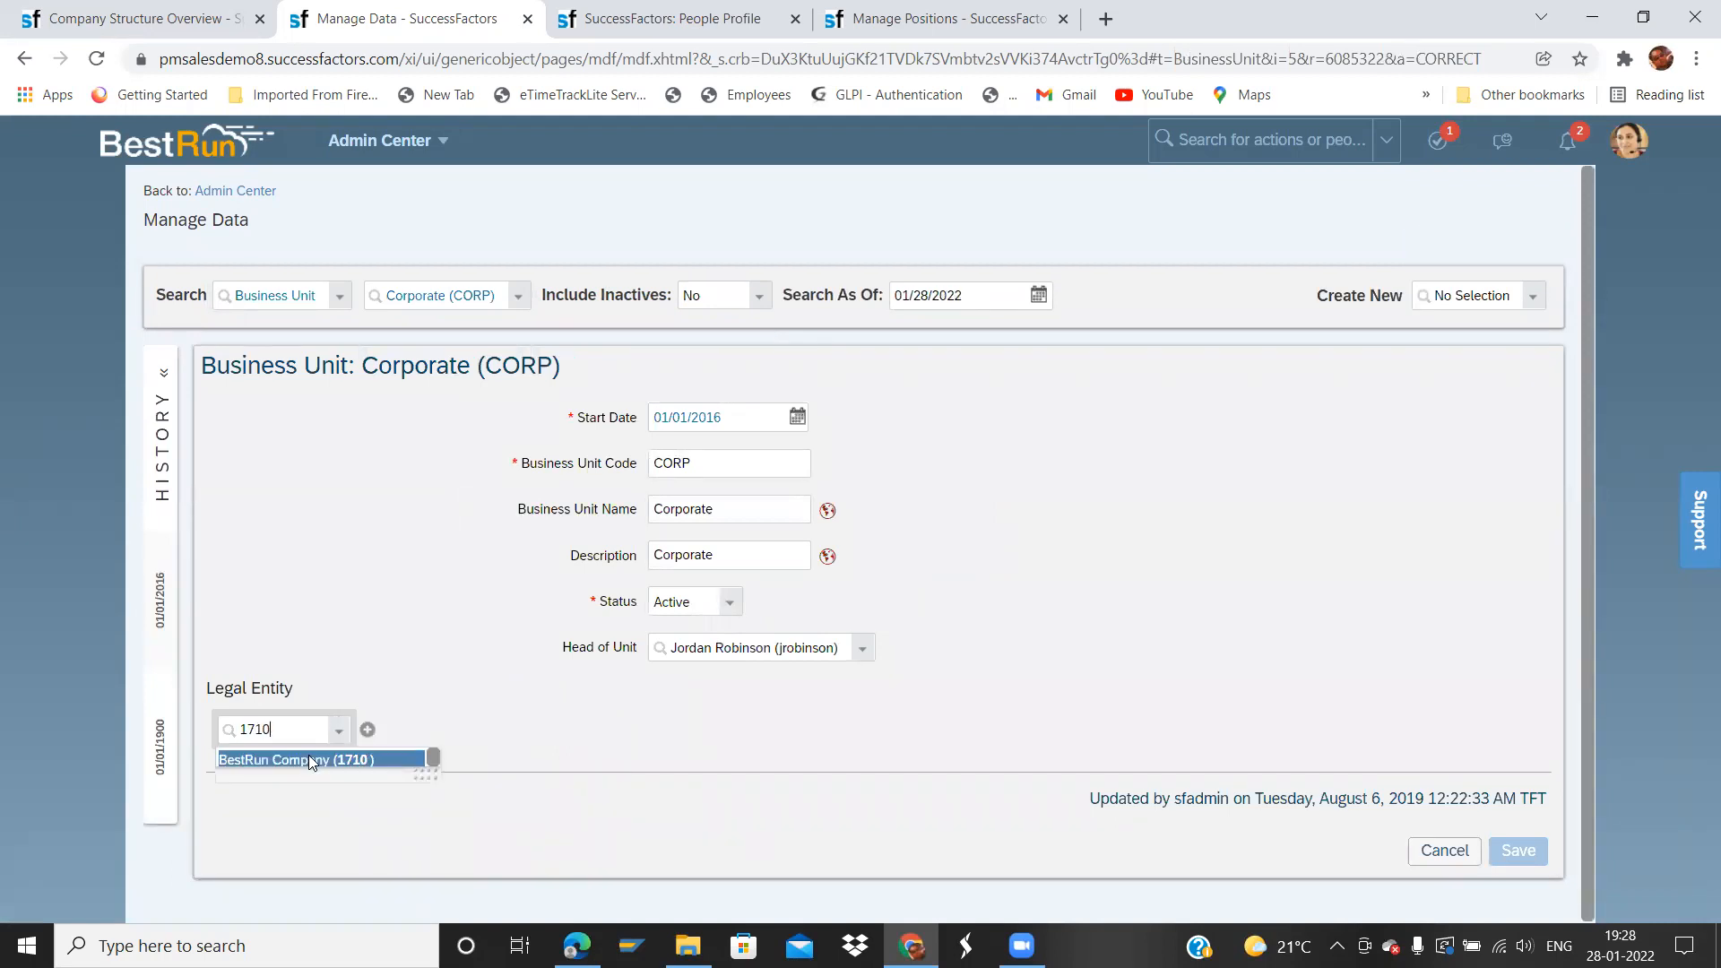
left_click(309, 759)
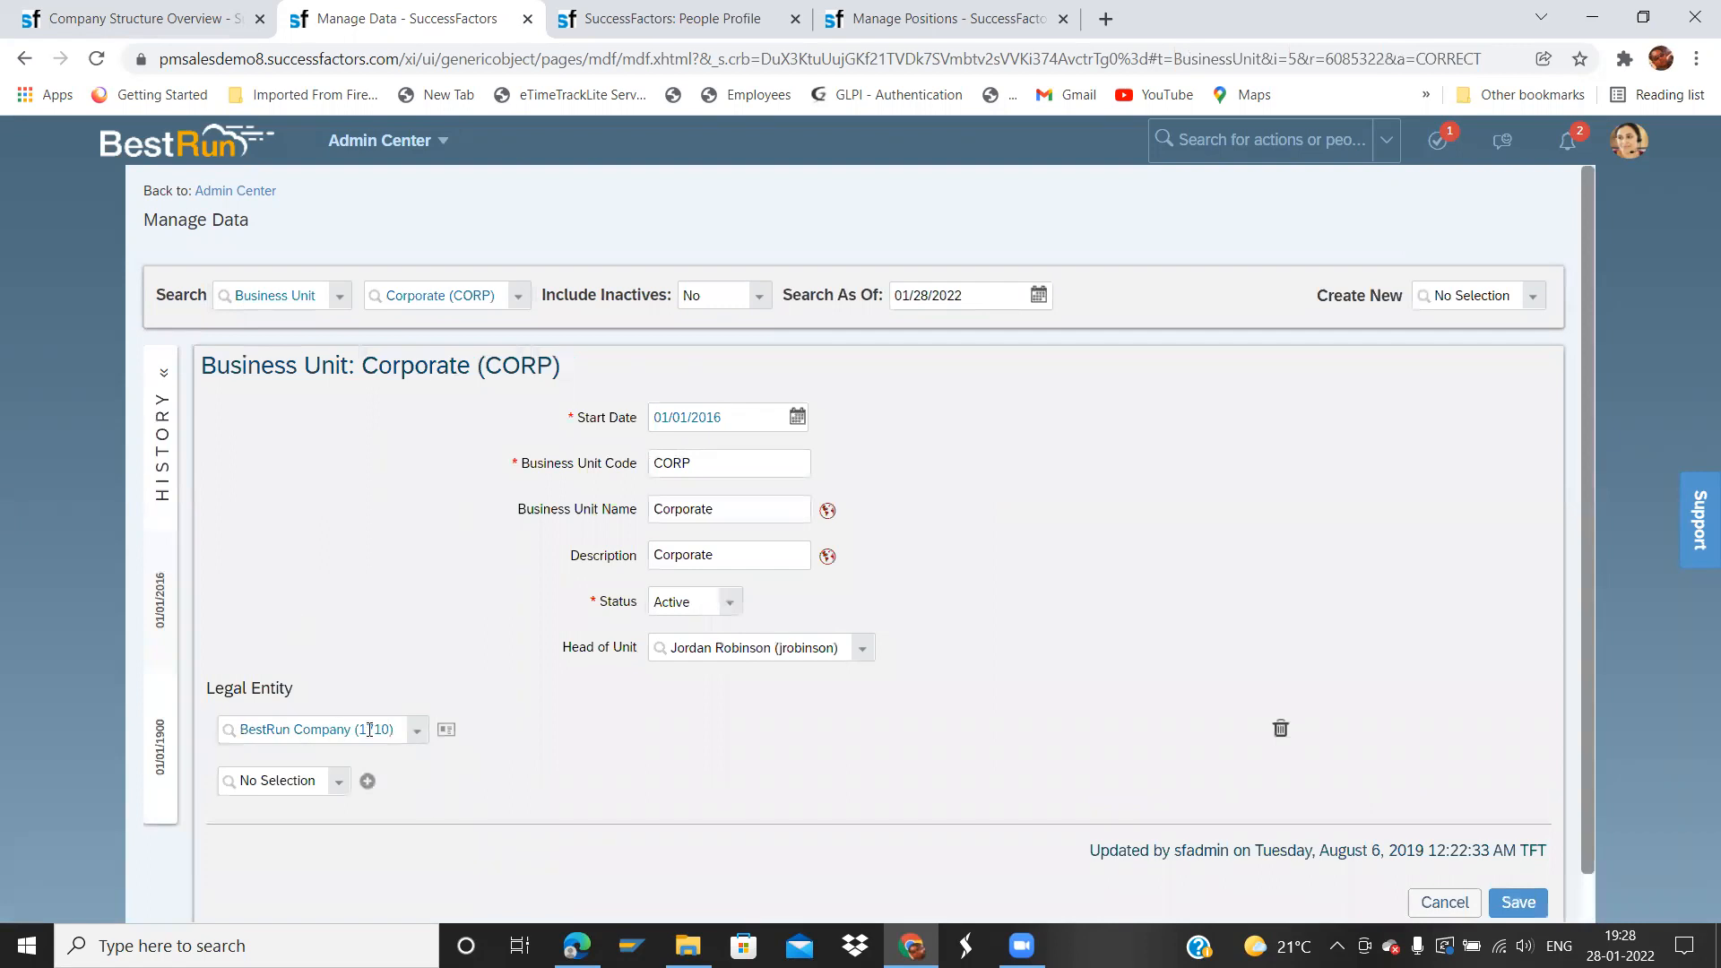
left_click(1521, 903)
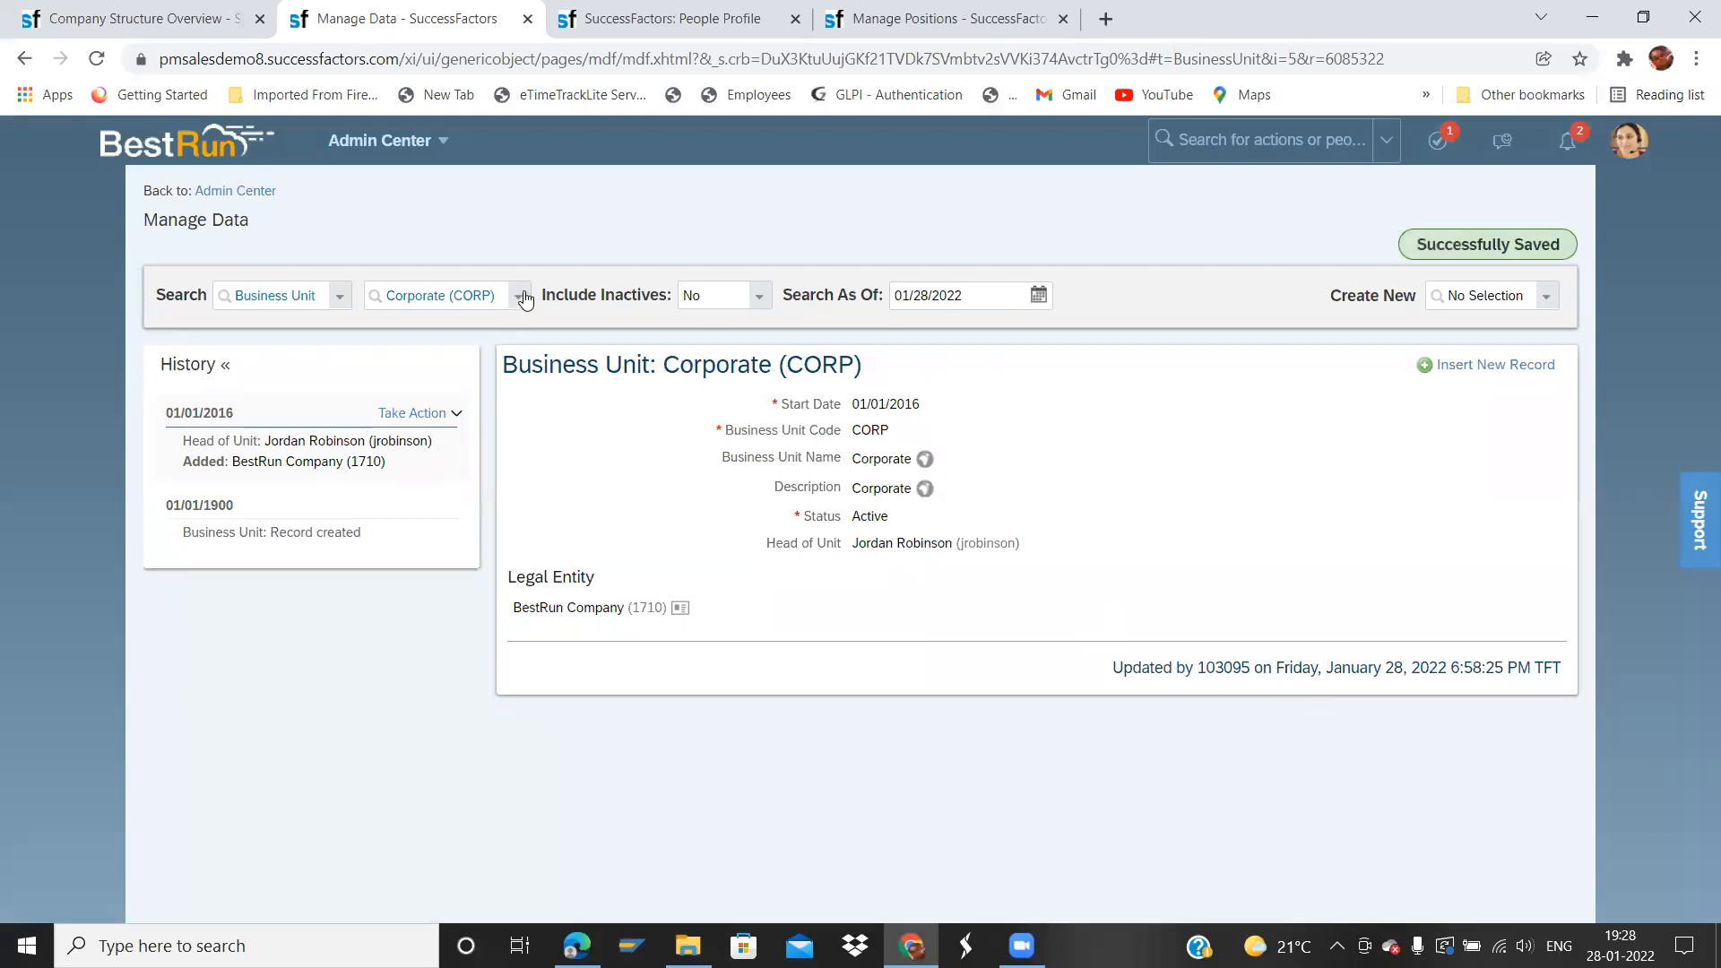
- Find the Division record Corporate Services (CORP_SVCS) and open it
left_click(339, 300)
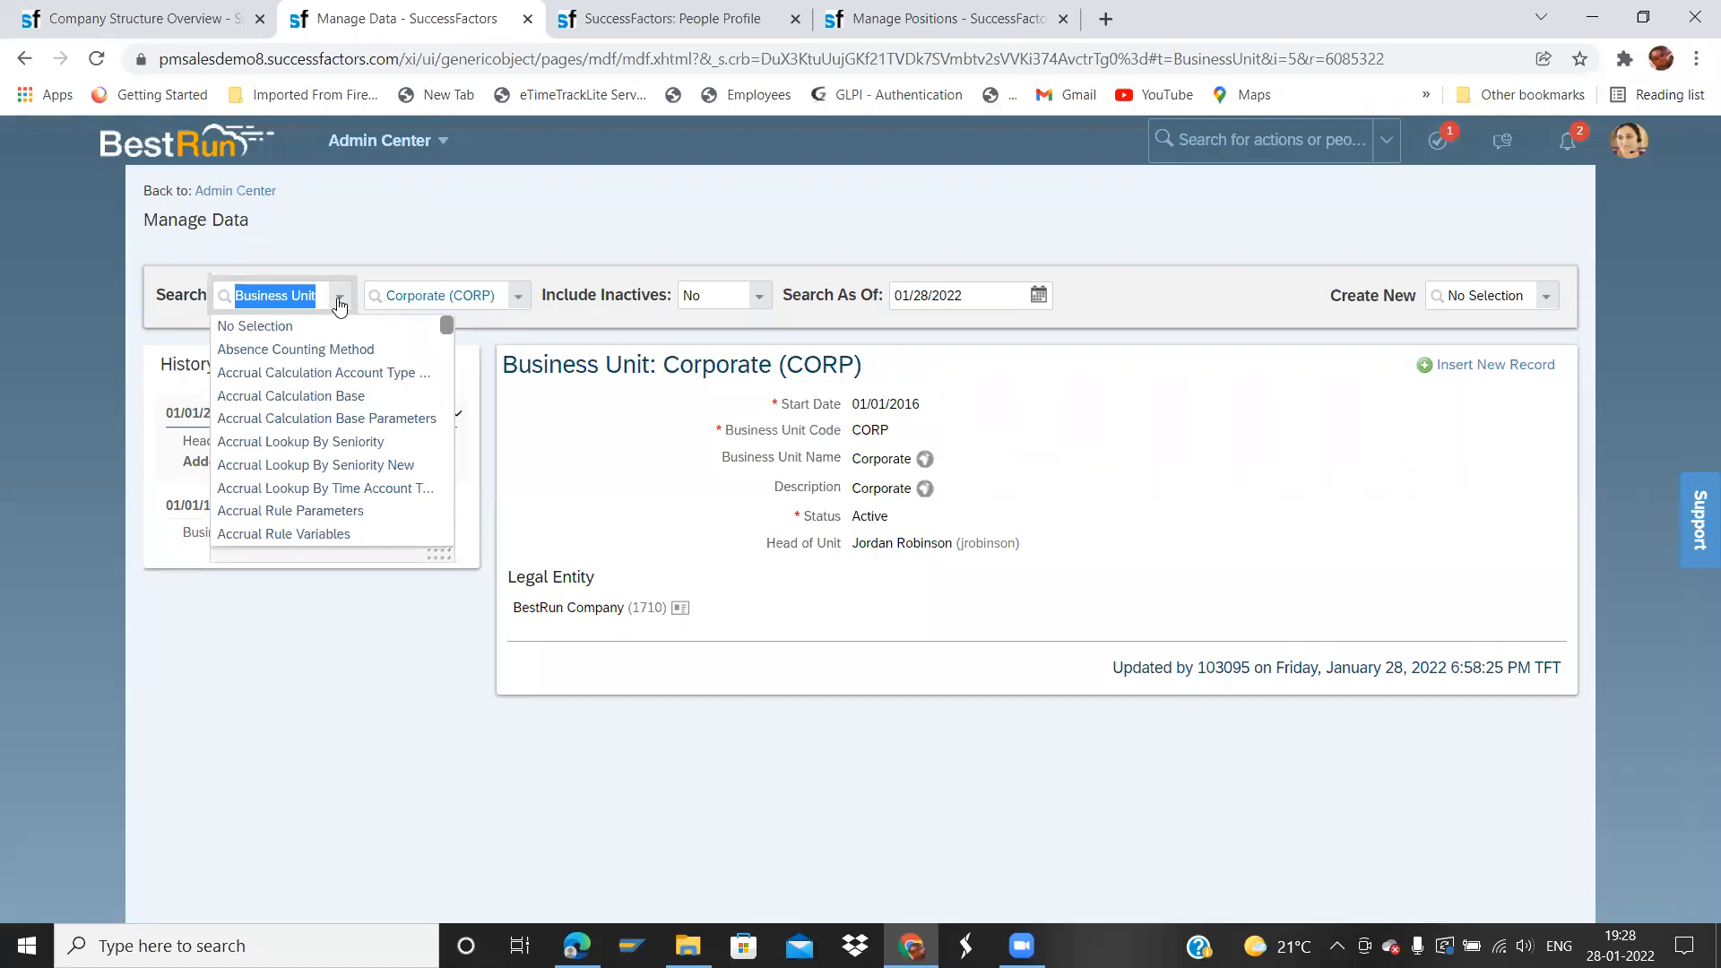
left_click(339, 305)
left_click(339, 305)
type("divi")
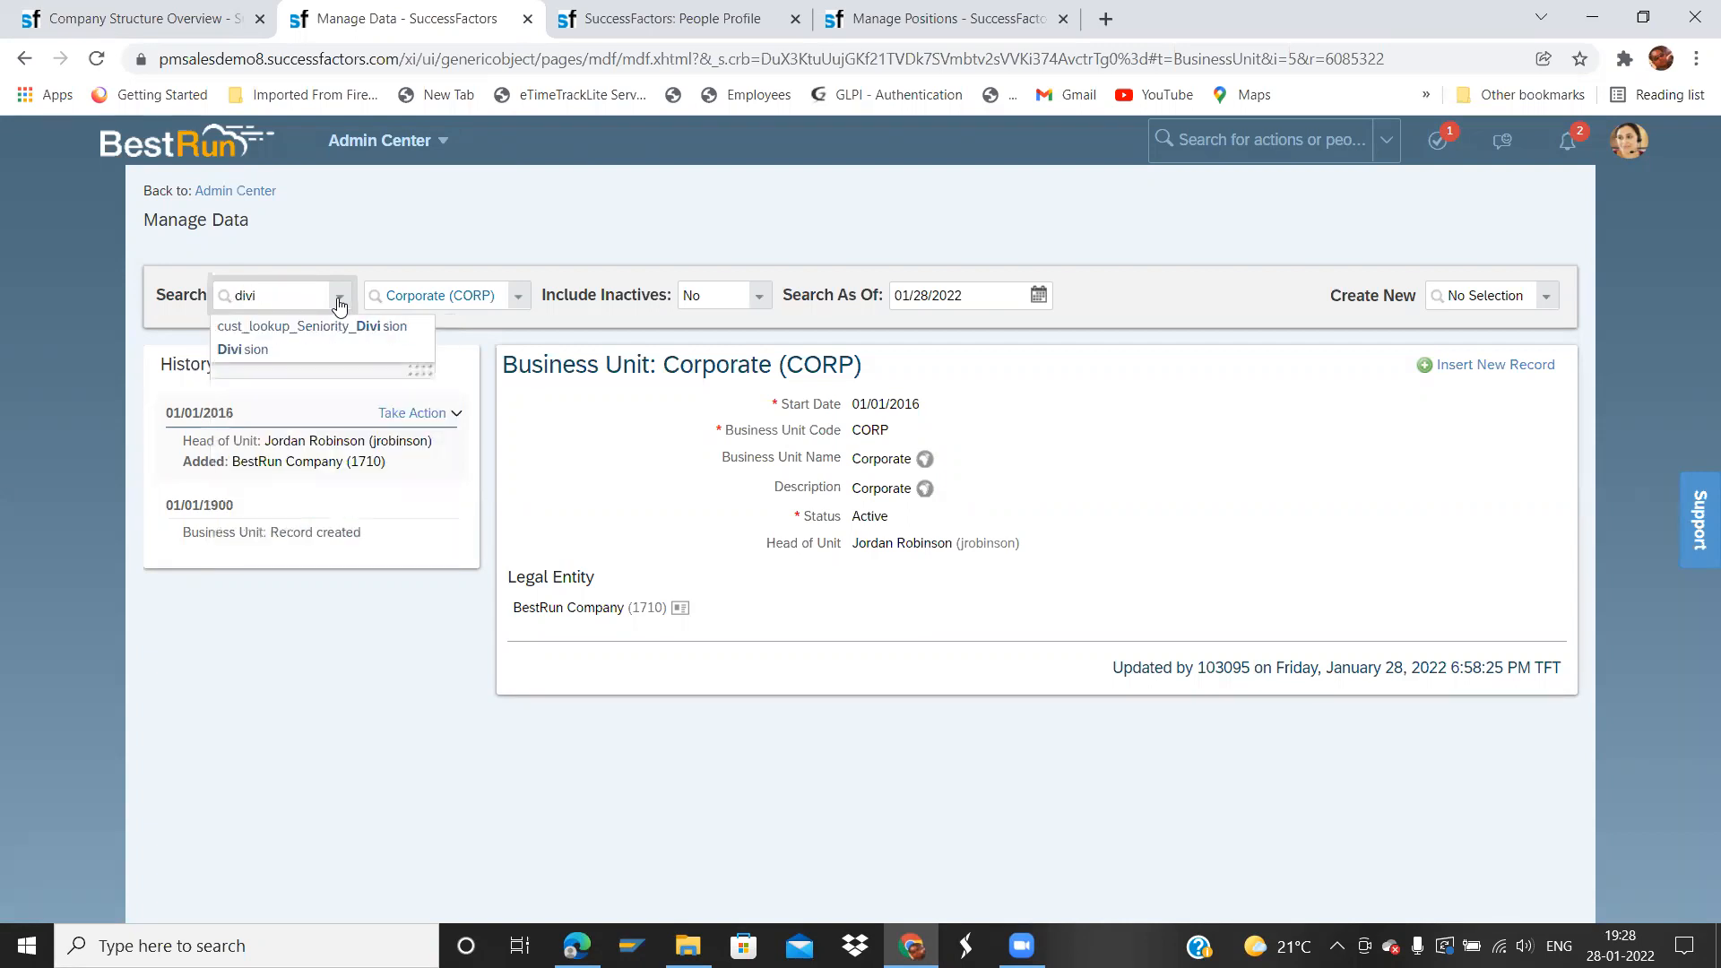
left_click(319, 351)
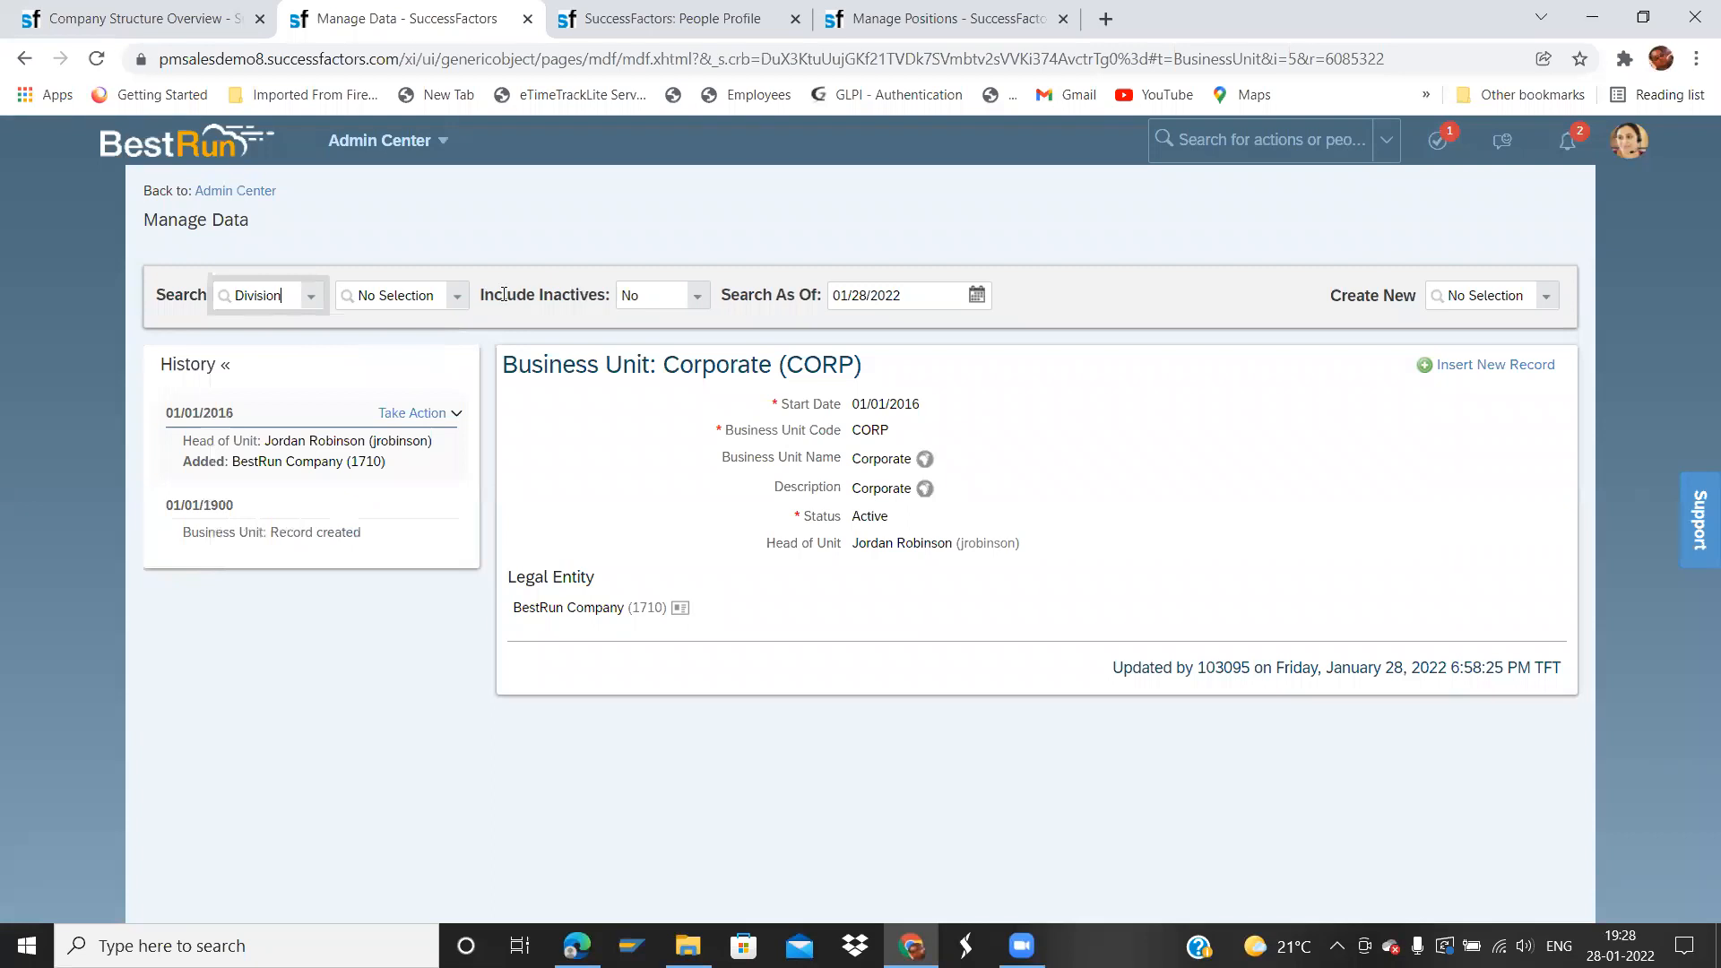
left_click(458, 299)
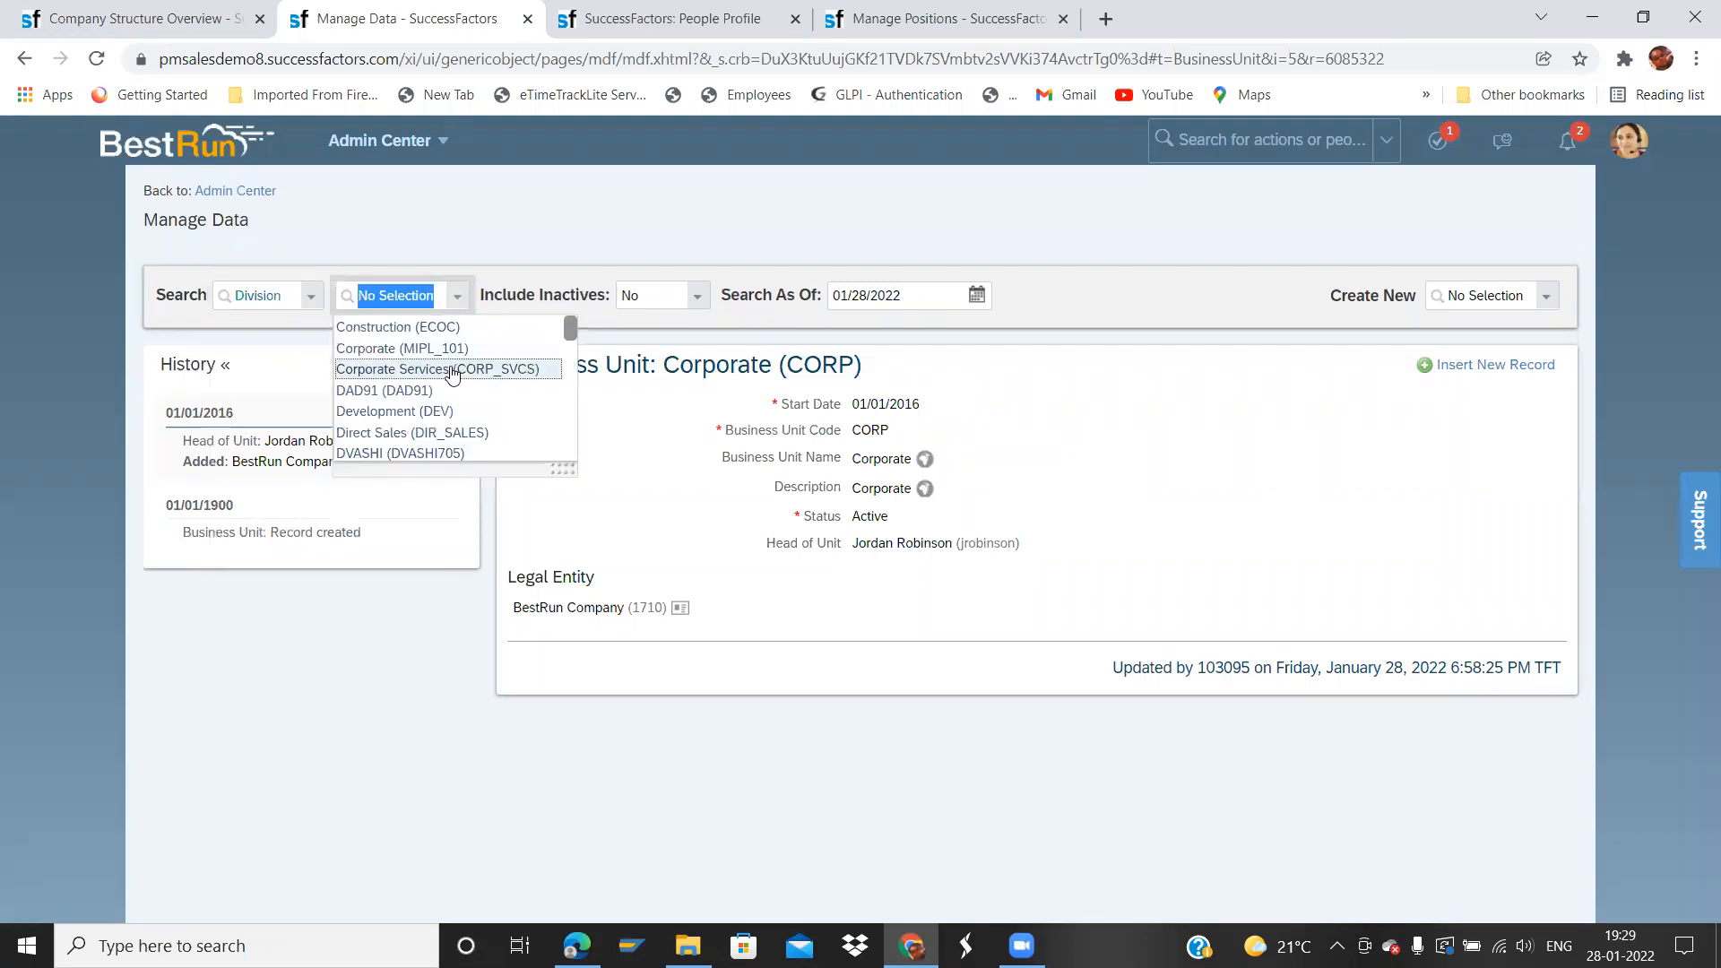
left_click(448, 371)
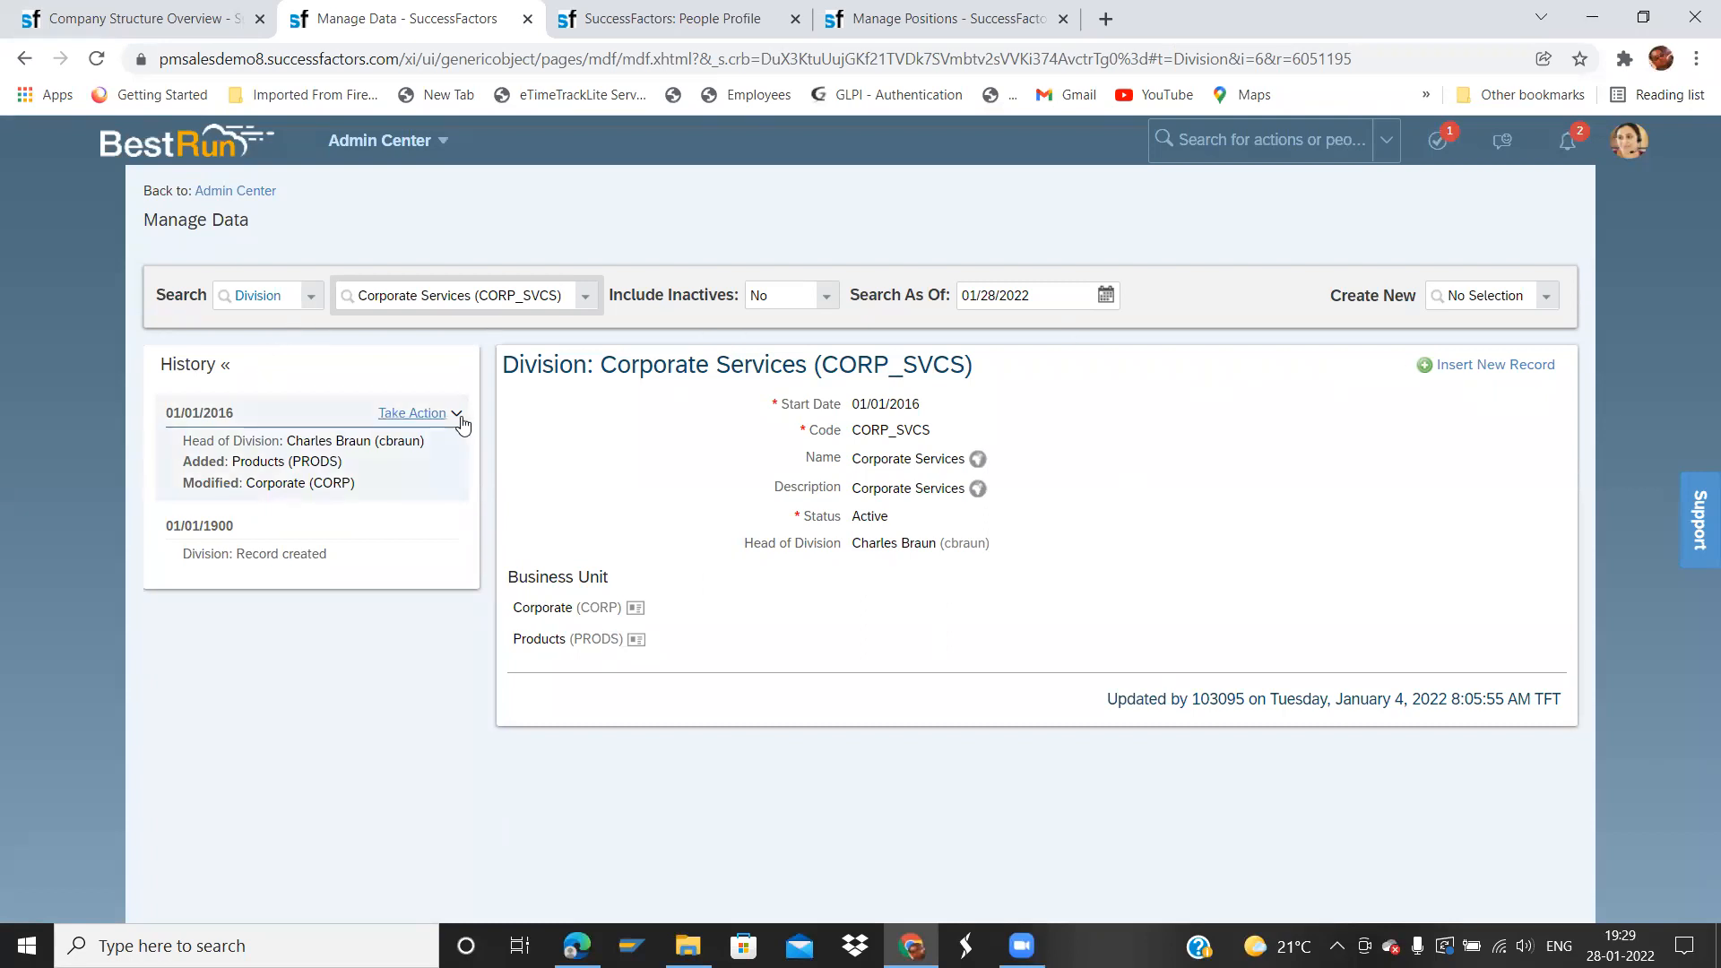
- Check the Corporate business unit assignment in the Corporate Services division record
left_click(430, 414)
left_click(451, 441)
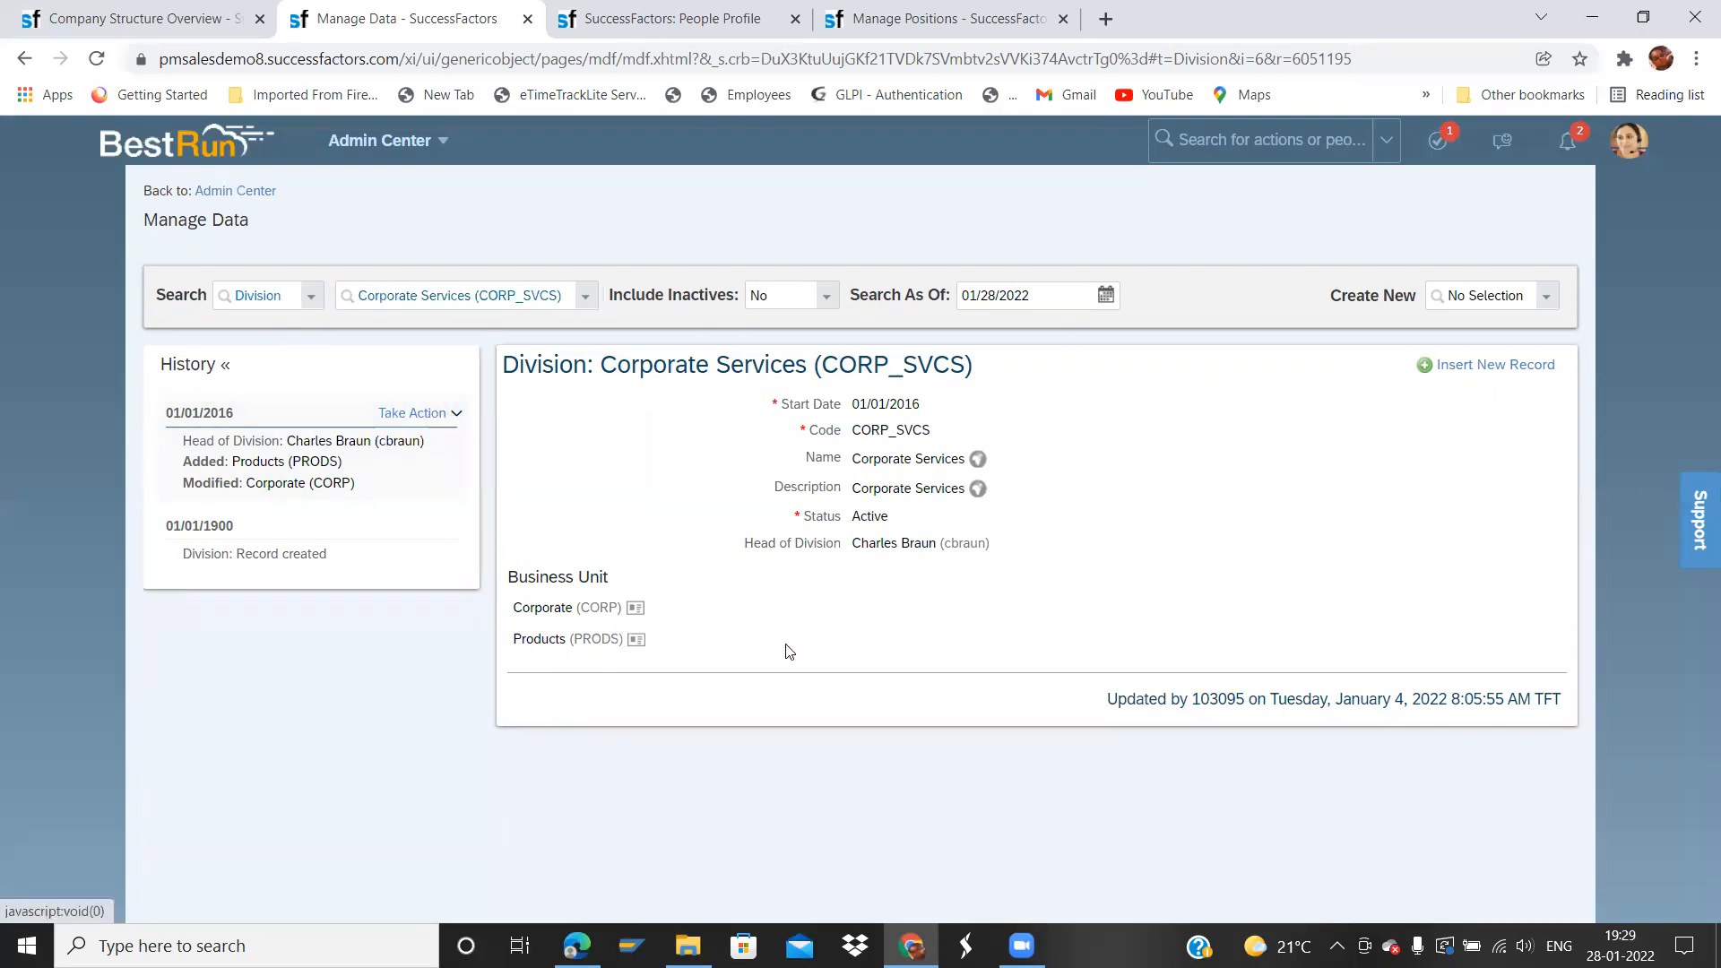
left_click_drag(514, 619, 626, 607)
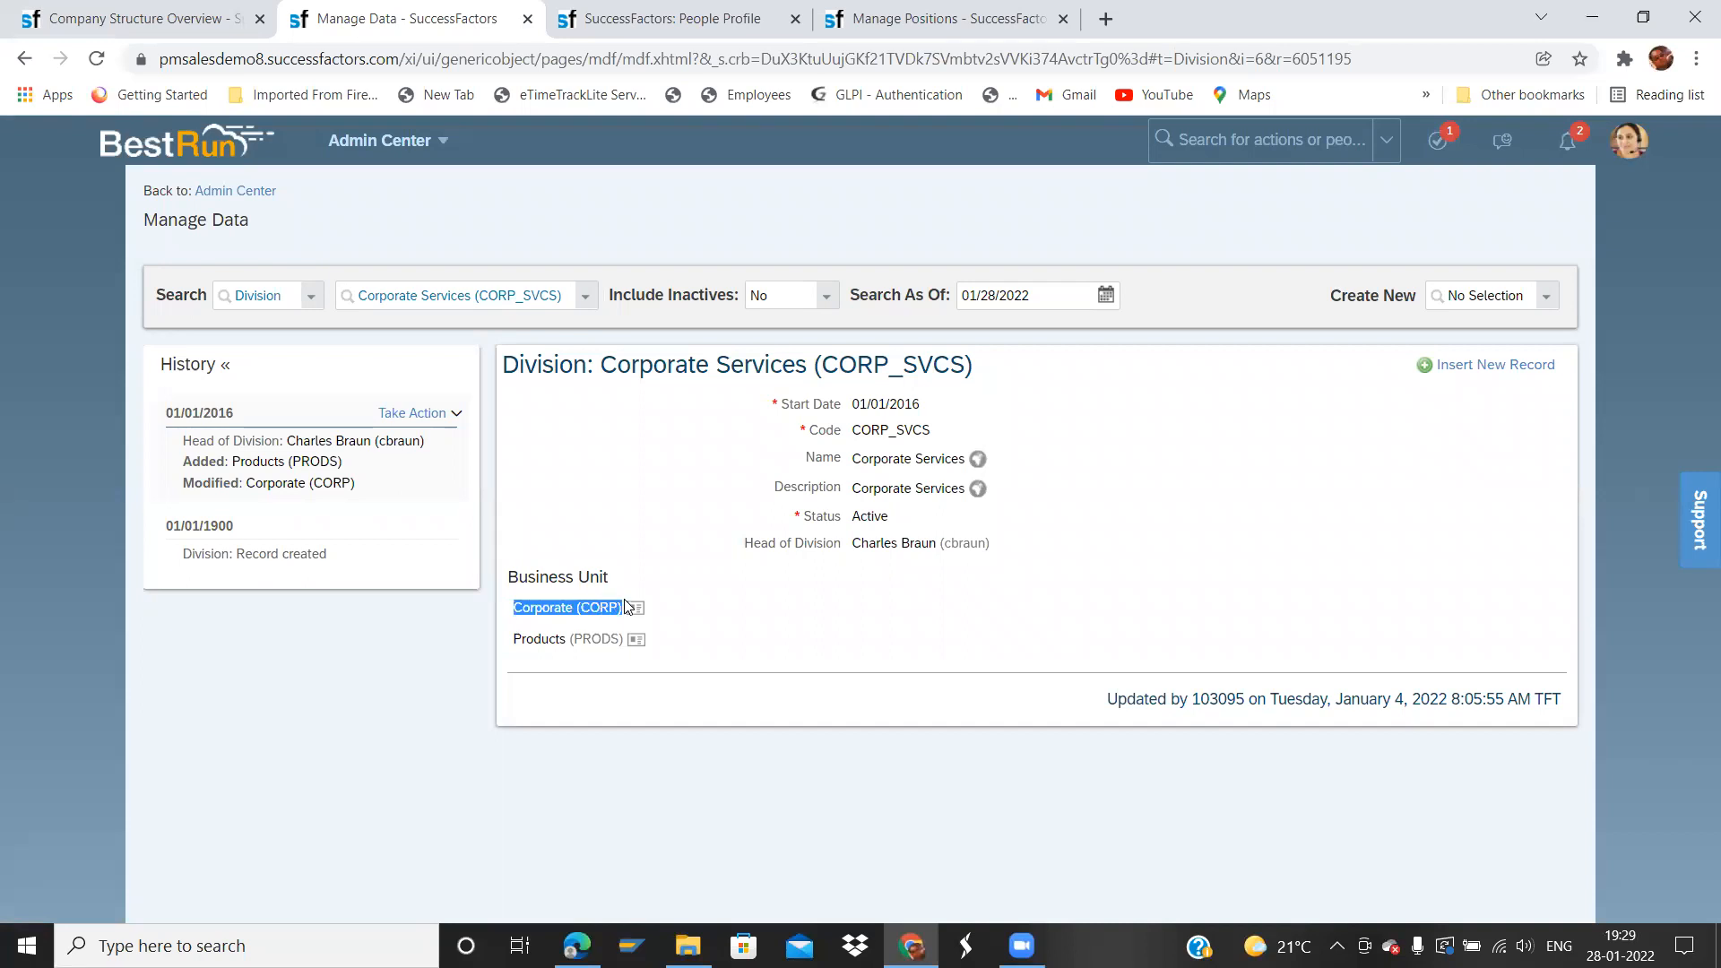
- Open the Department record Corporate Project Management (50800001) and check which division it is assigned to
left_click(311, 297)
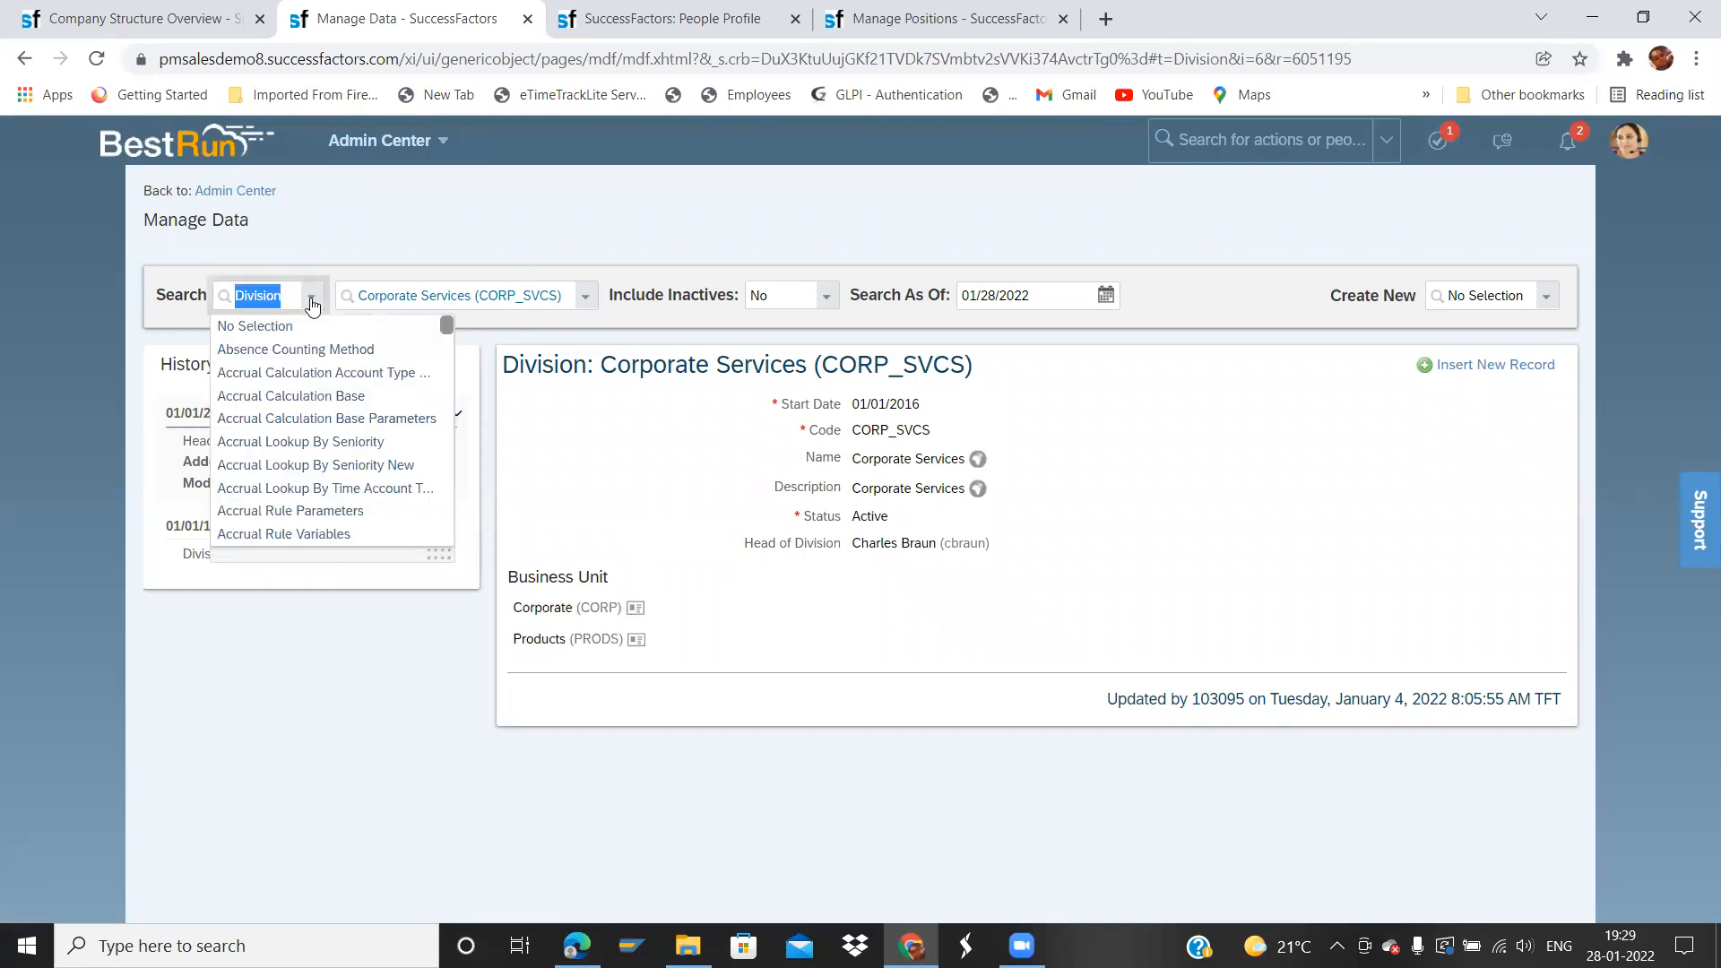
type("depat")
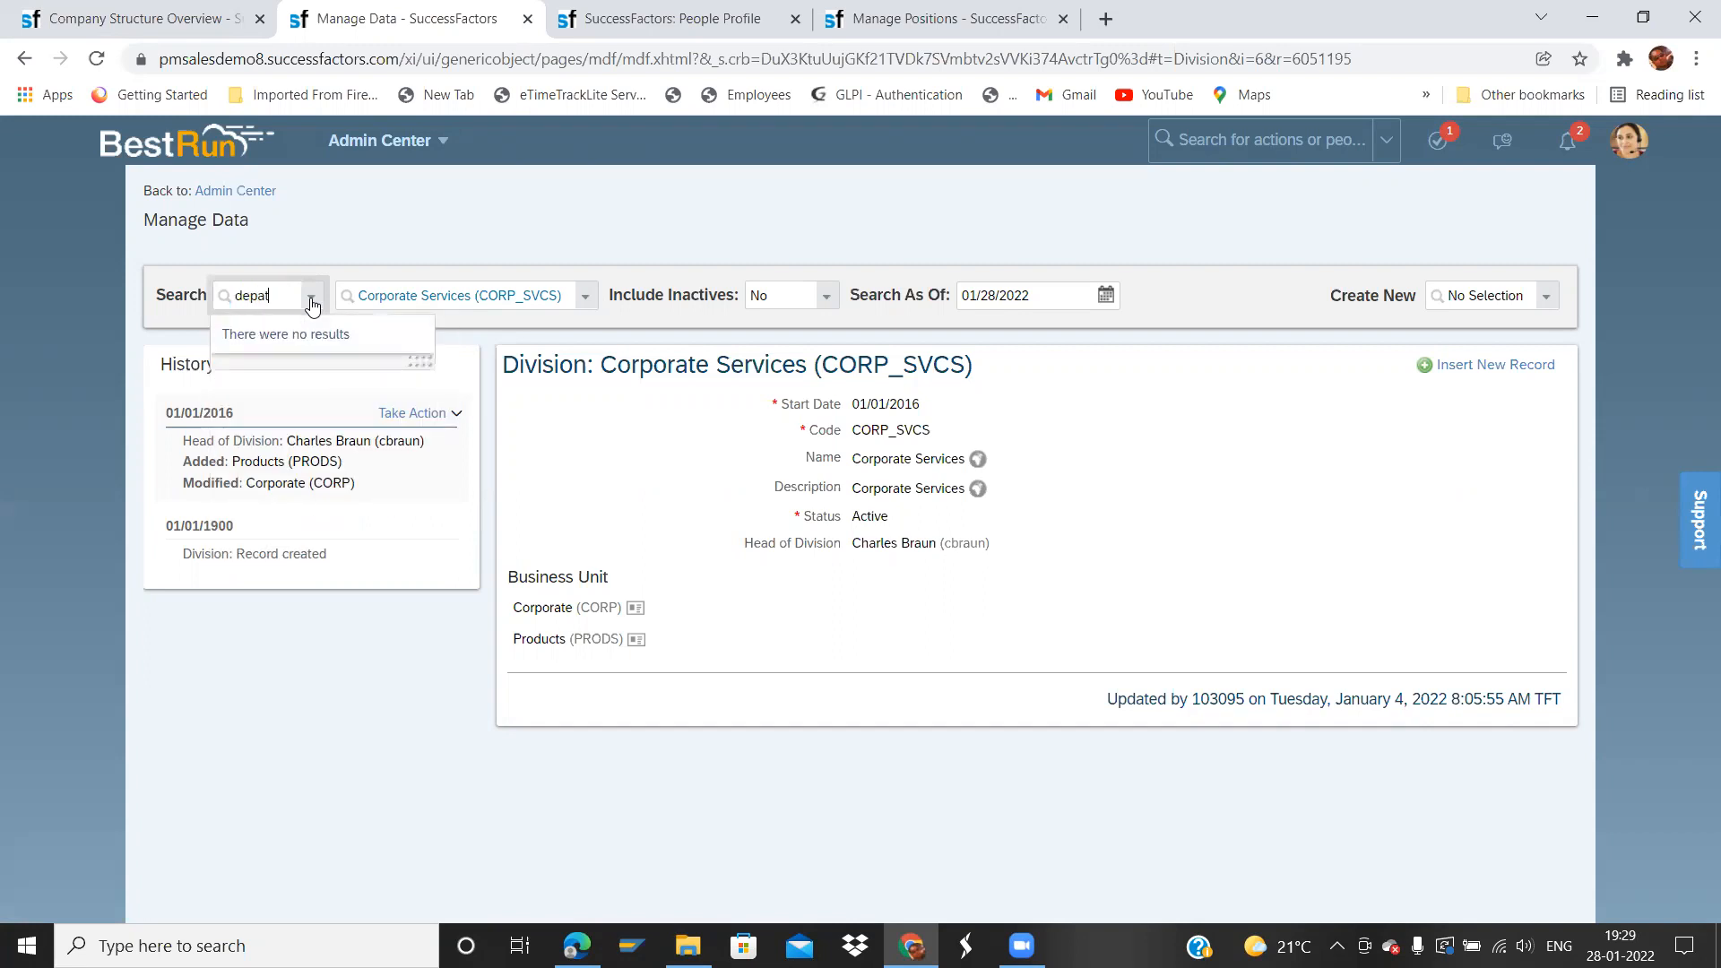
key("BackSpace")
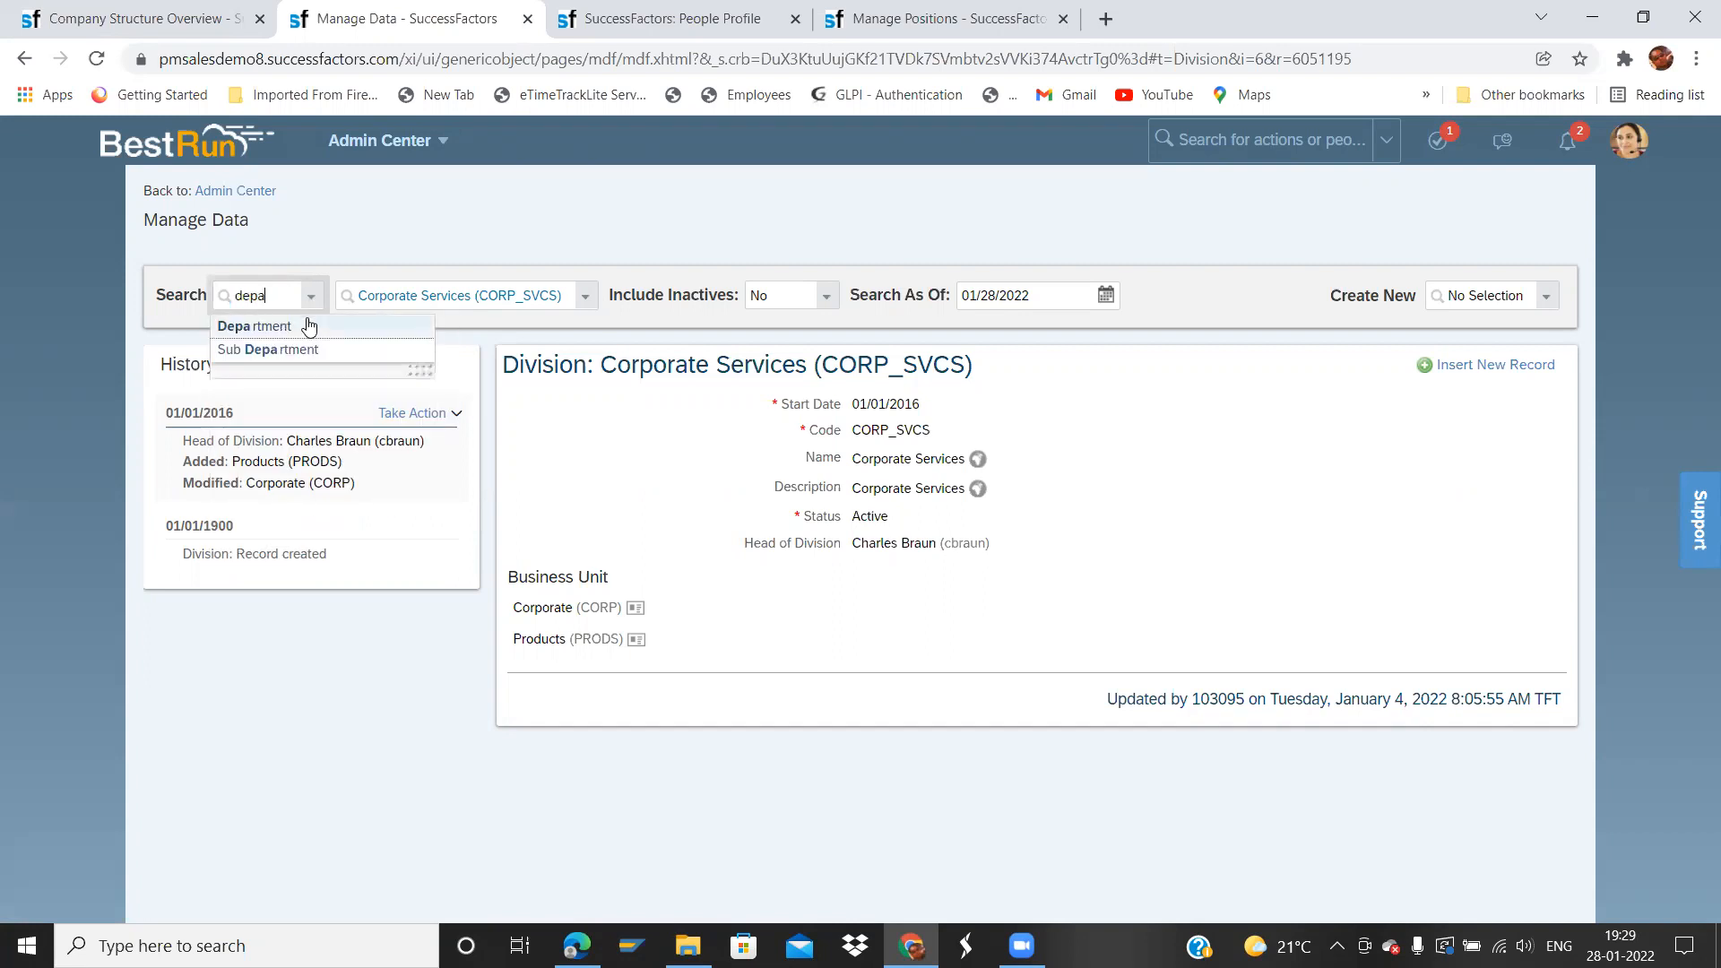
left_click(307, 323)
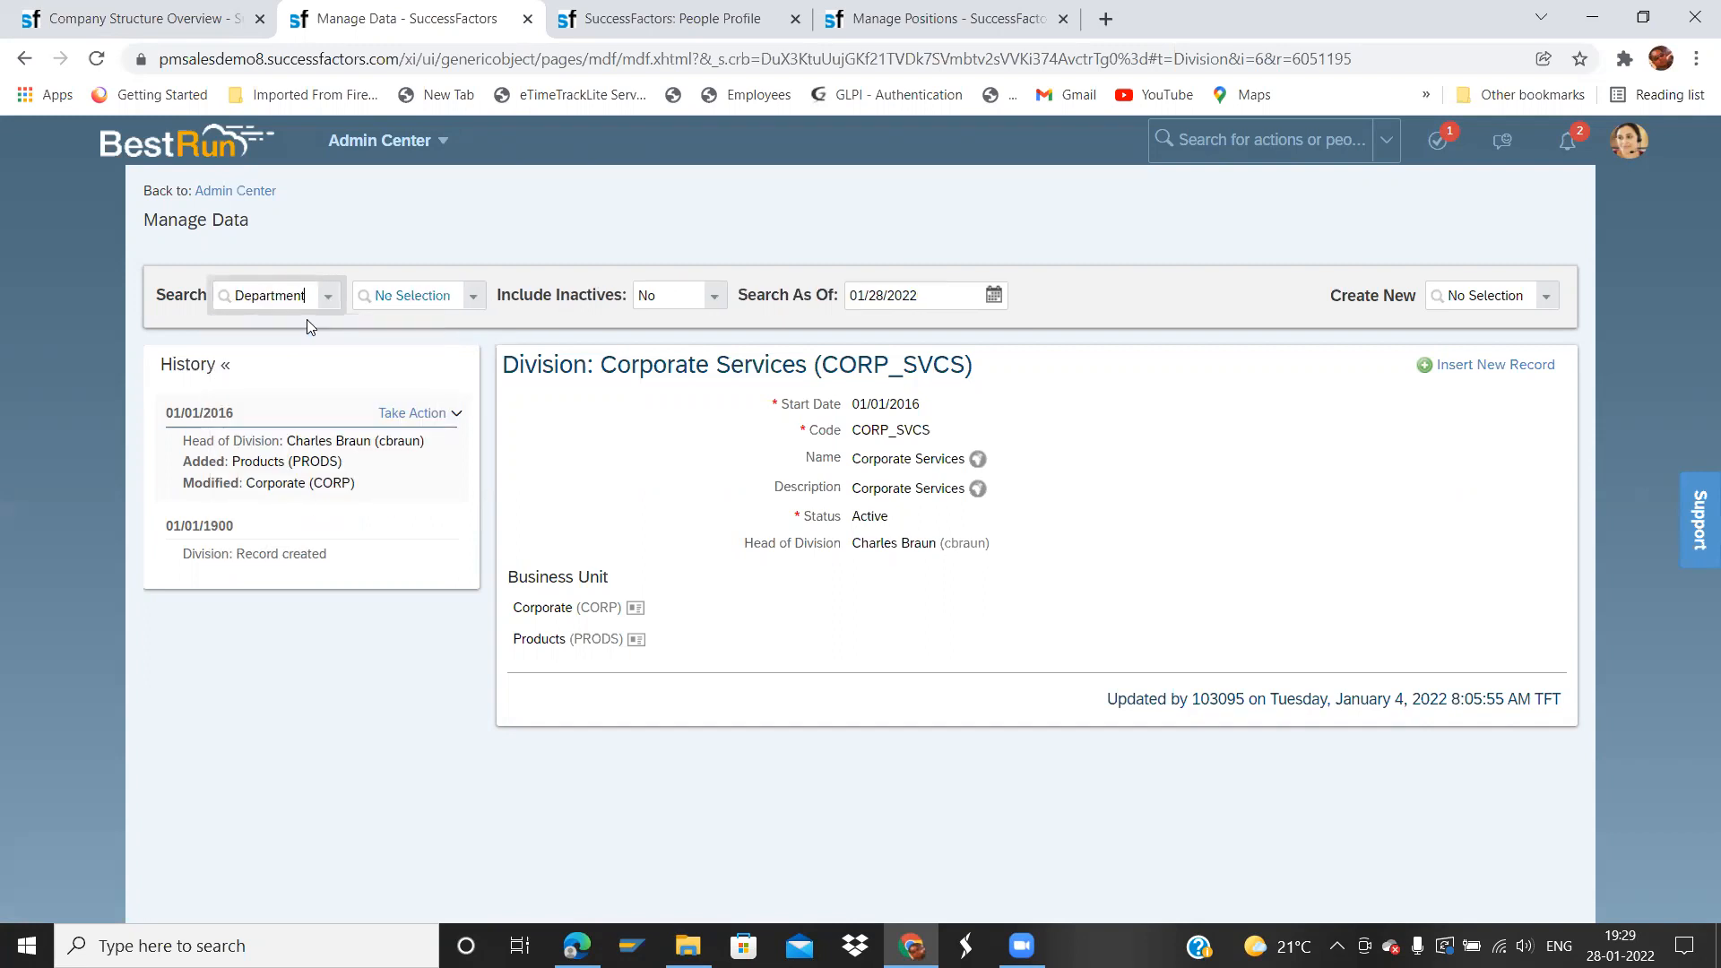
left_click(473, 301)
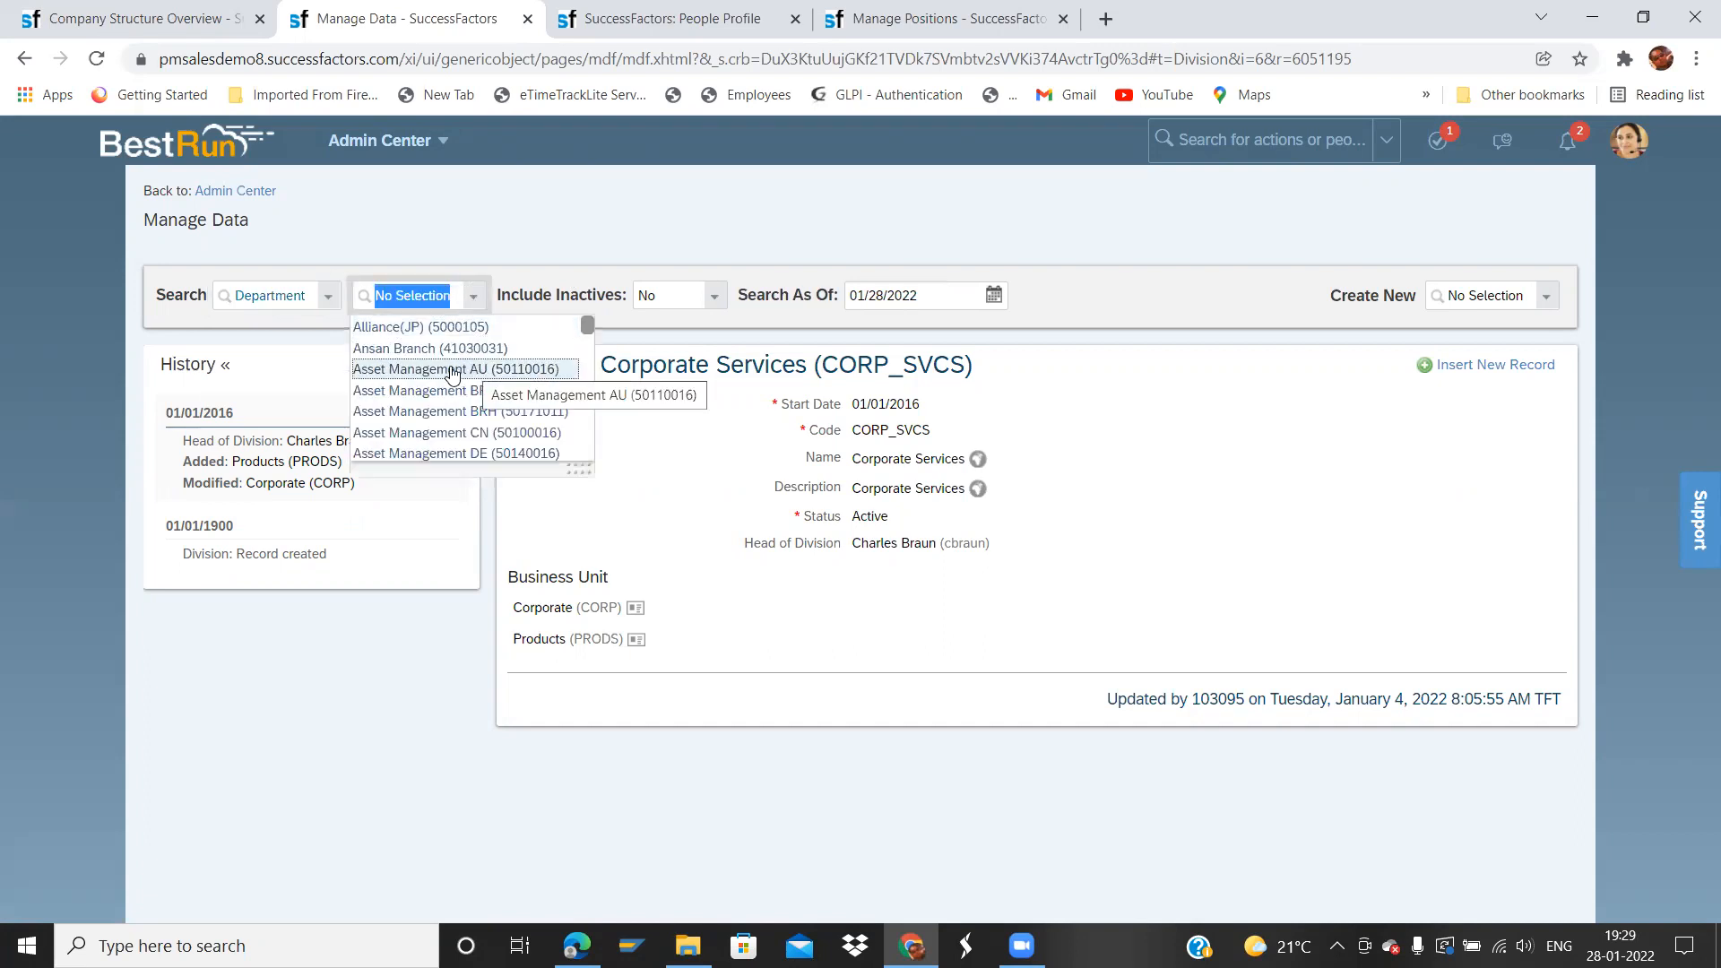
type("cor")
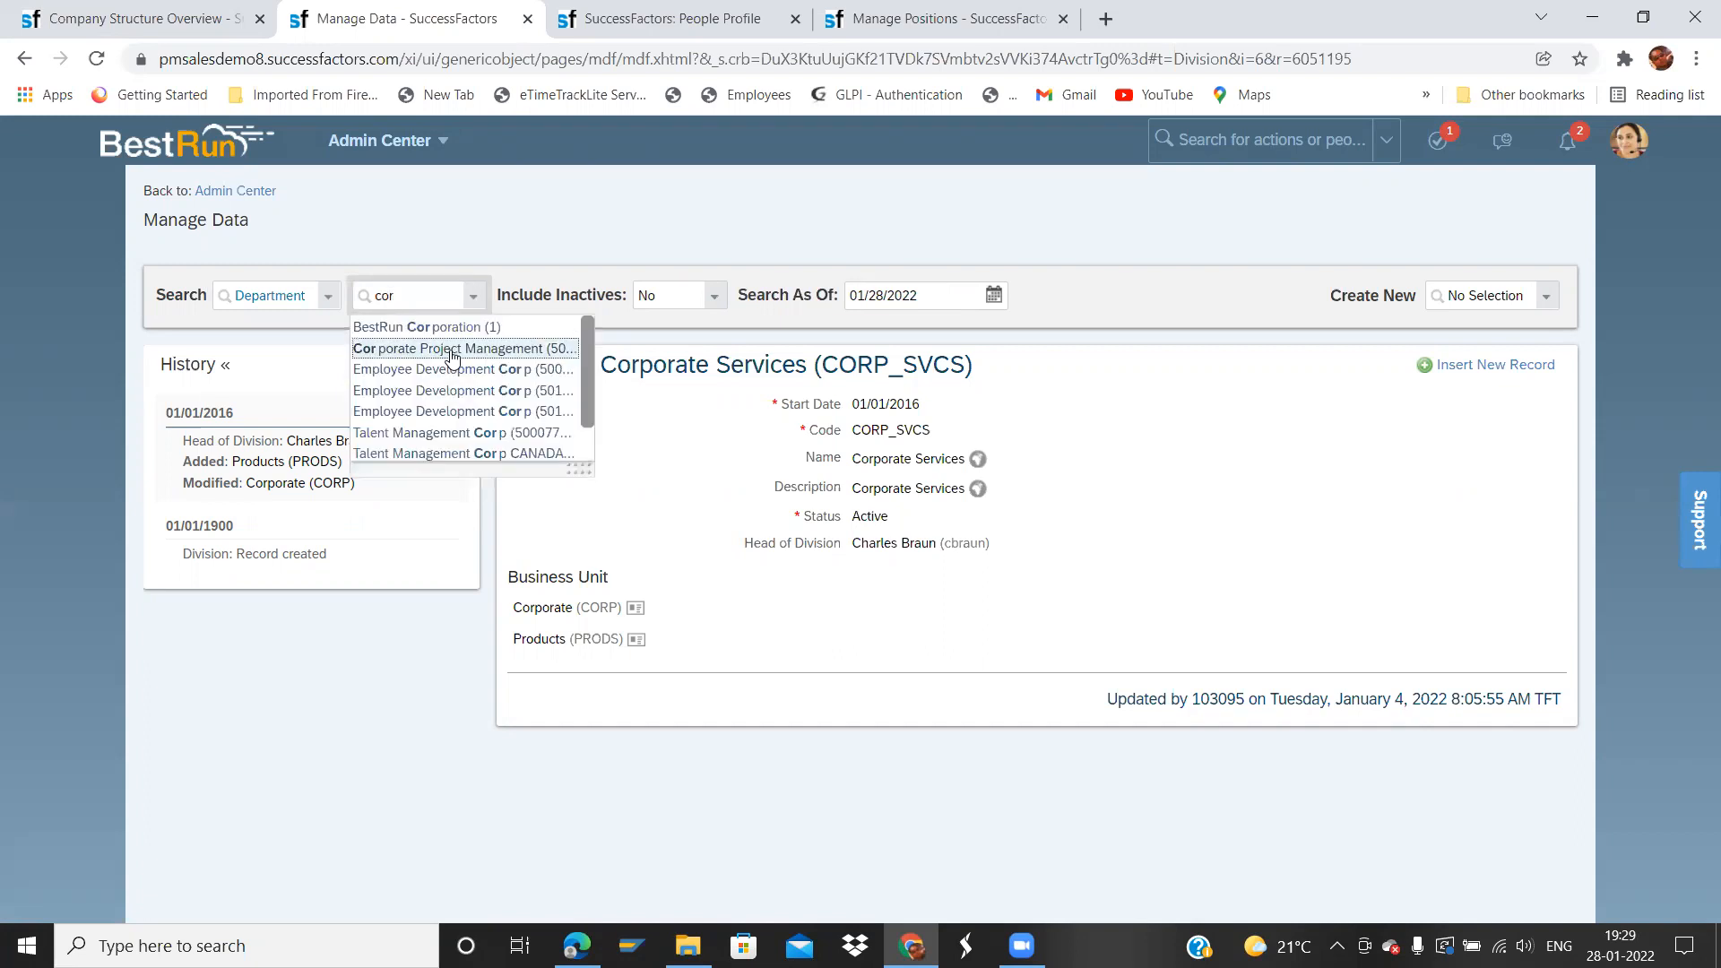
left_click(451, 350)
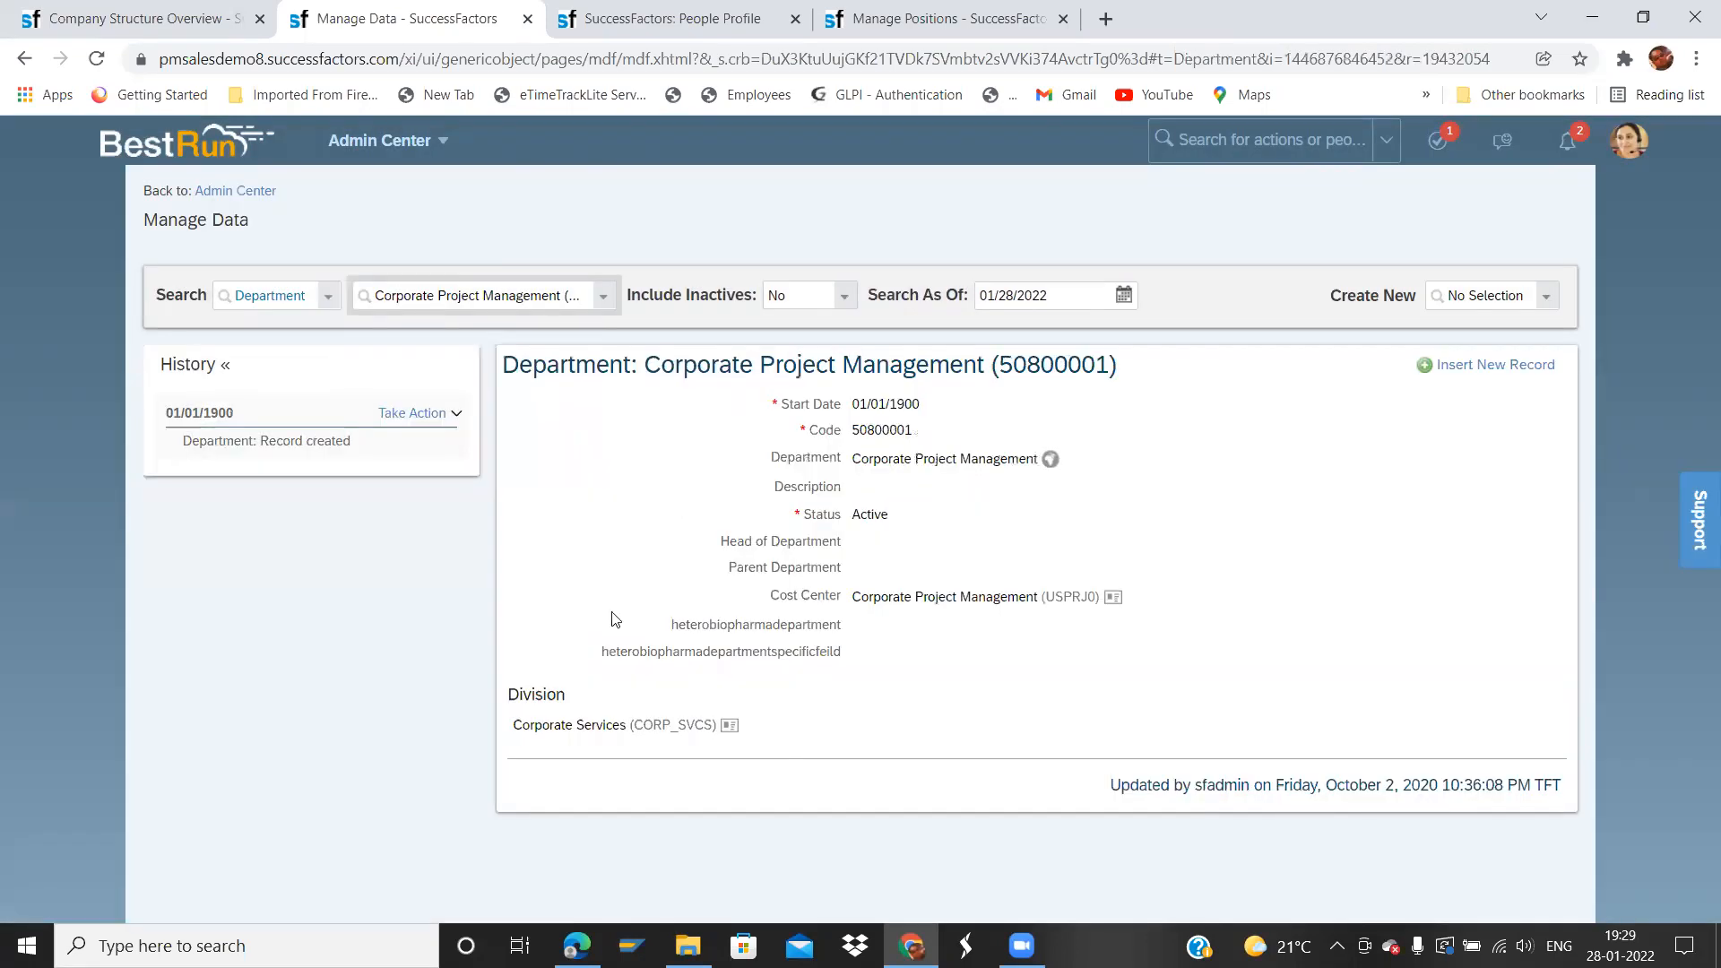
left_click_drag(515, 727, 704, 732)
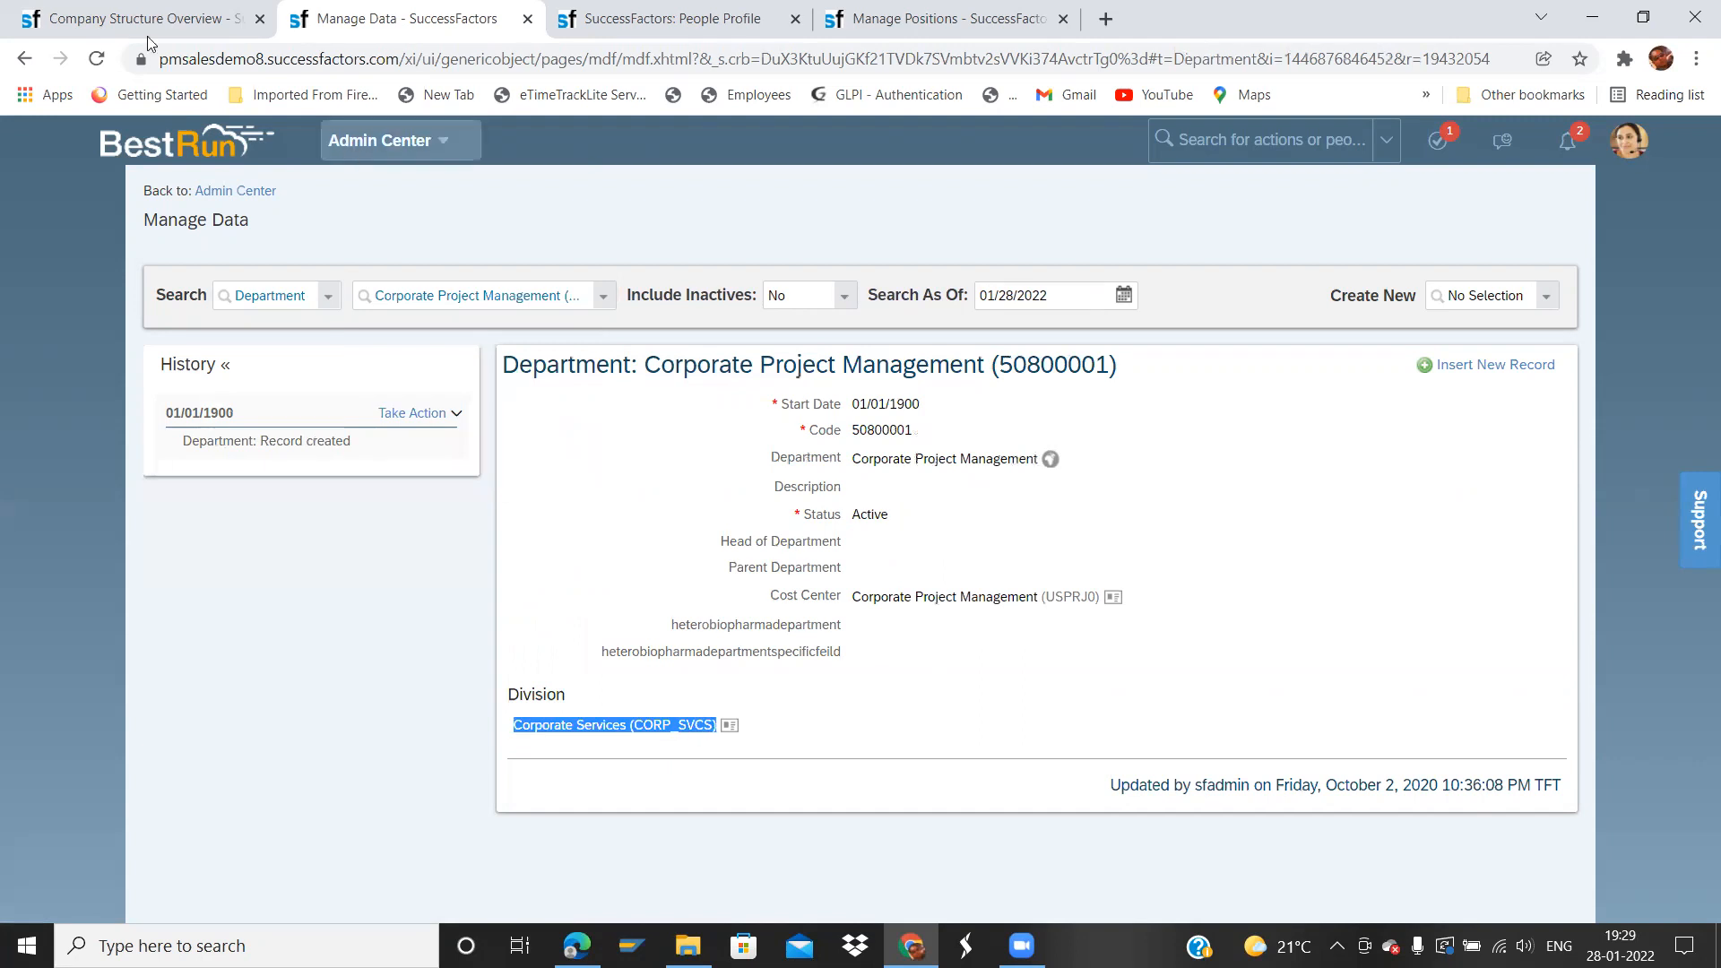
left_click(30, 61)
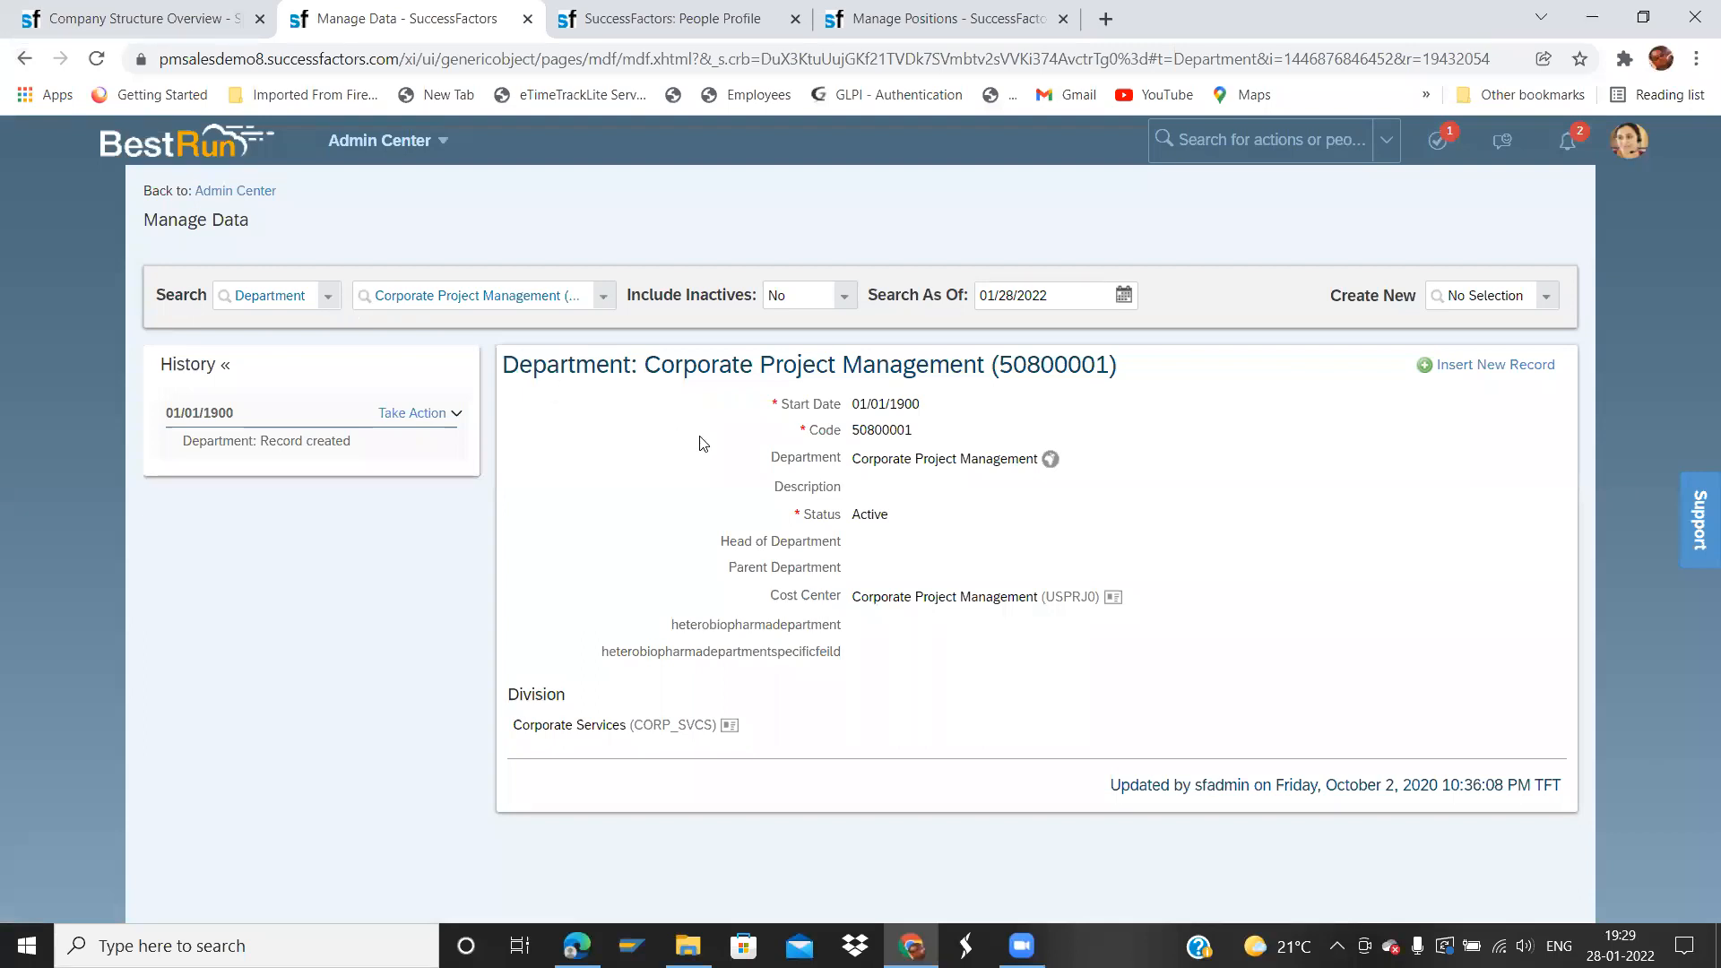
- Open the department's 01/01/1900 record for correction and look through the divisions available for its Division assignment
left_click(423, 413)
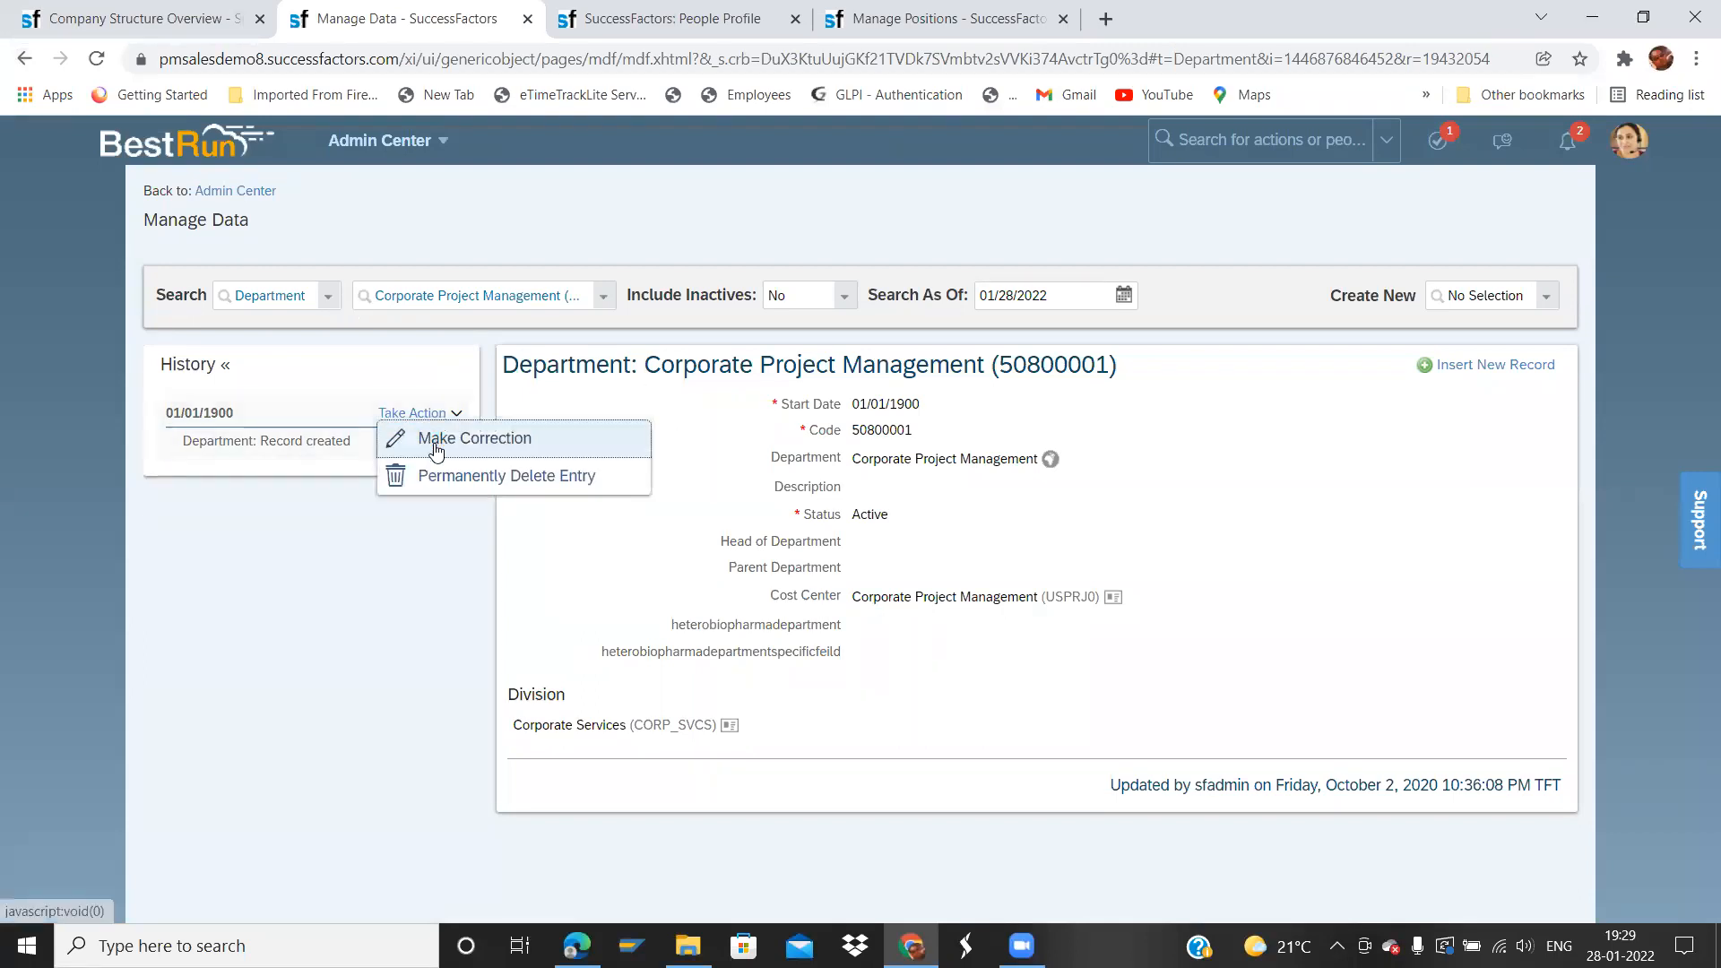
left_click(434, 443)
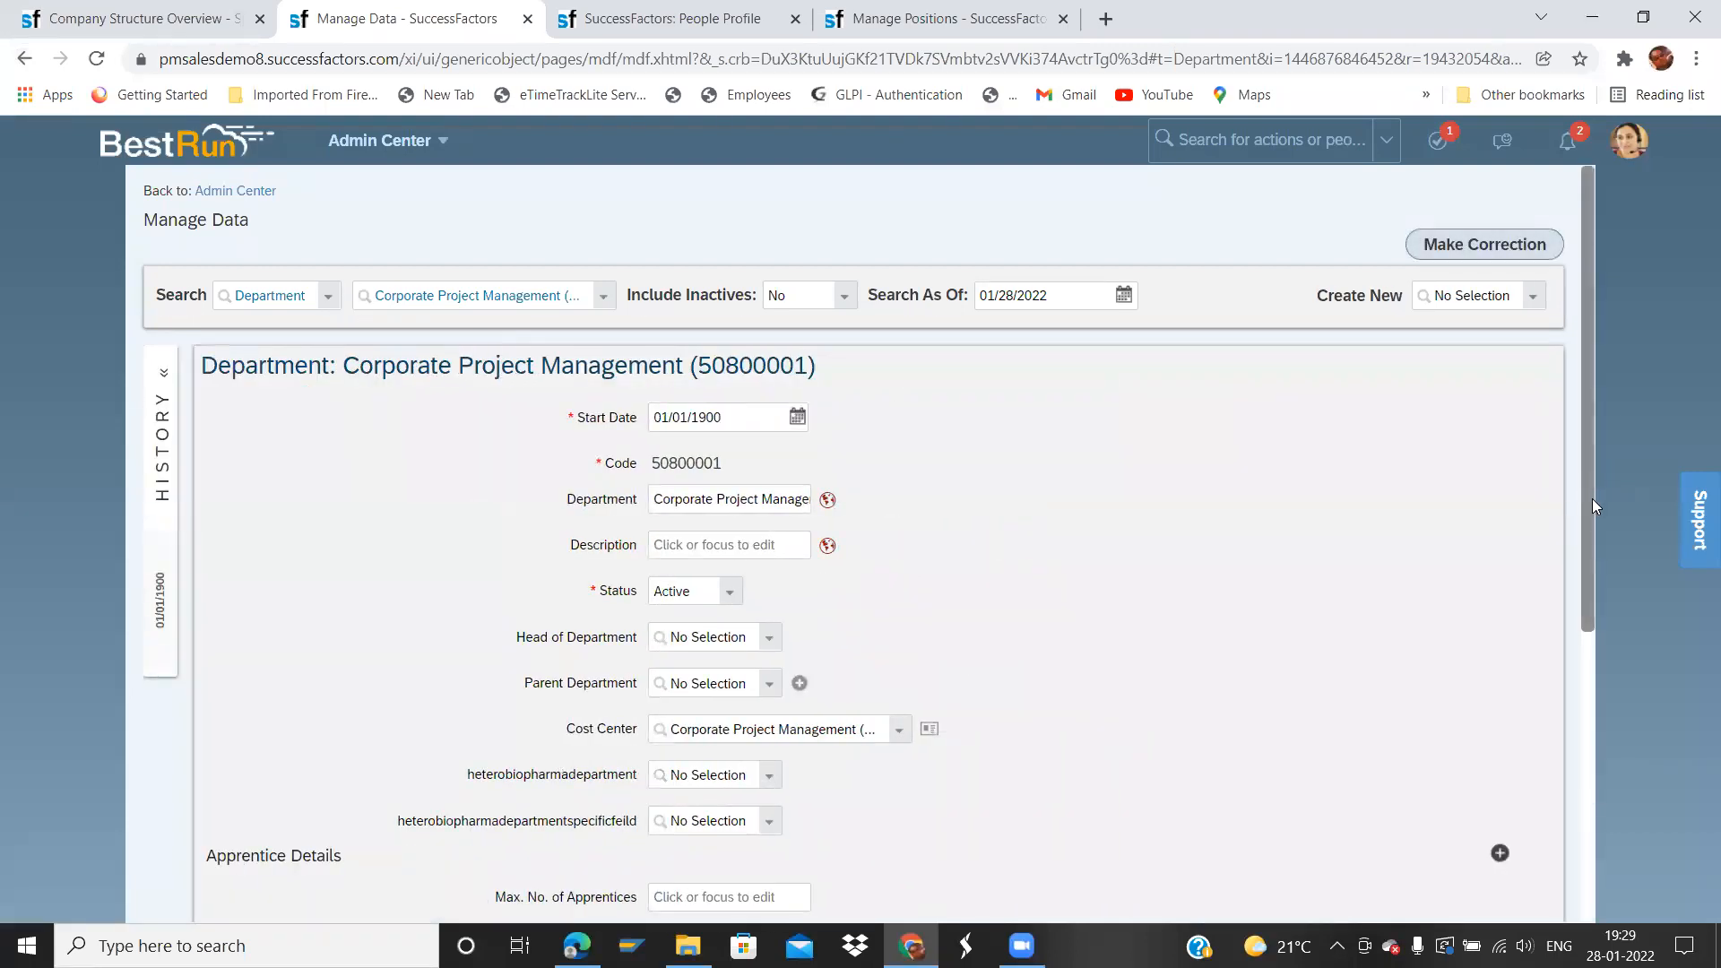
left_click_drag(1592, 498, 1633, 726)
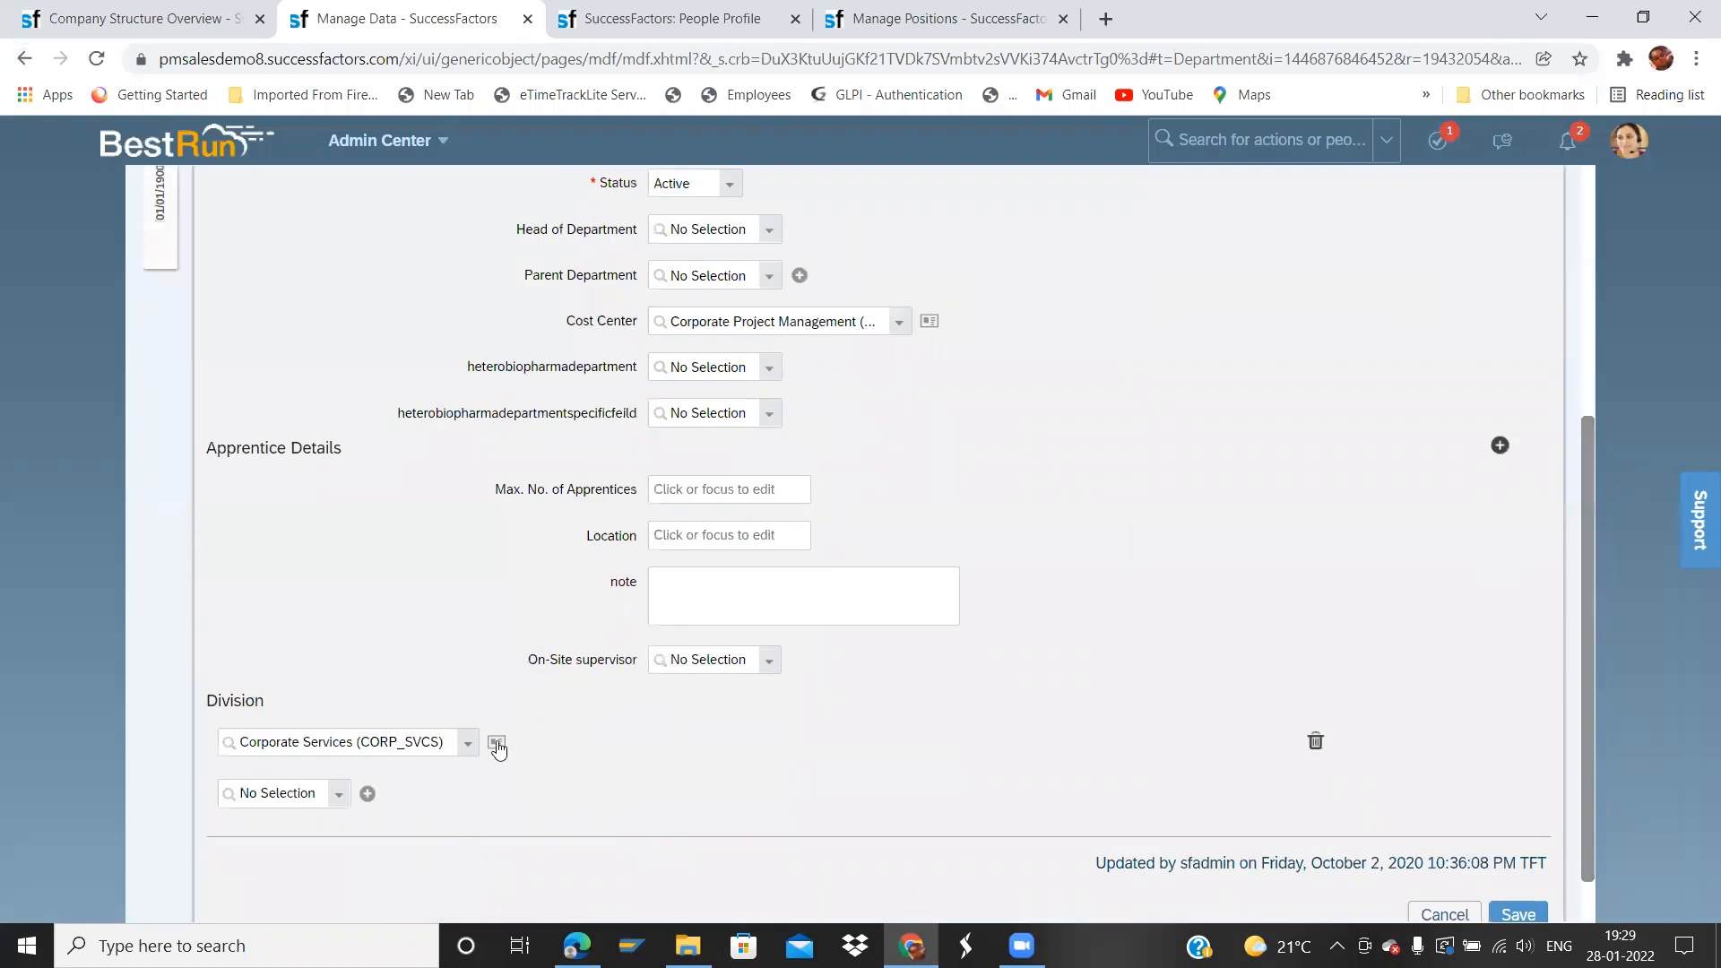
left_click(465, 749)
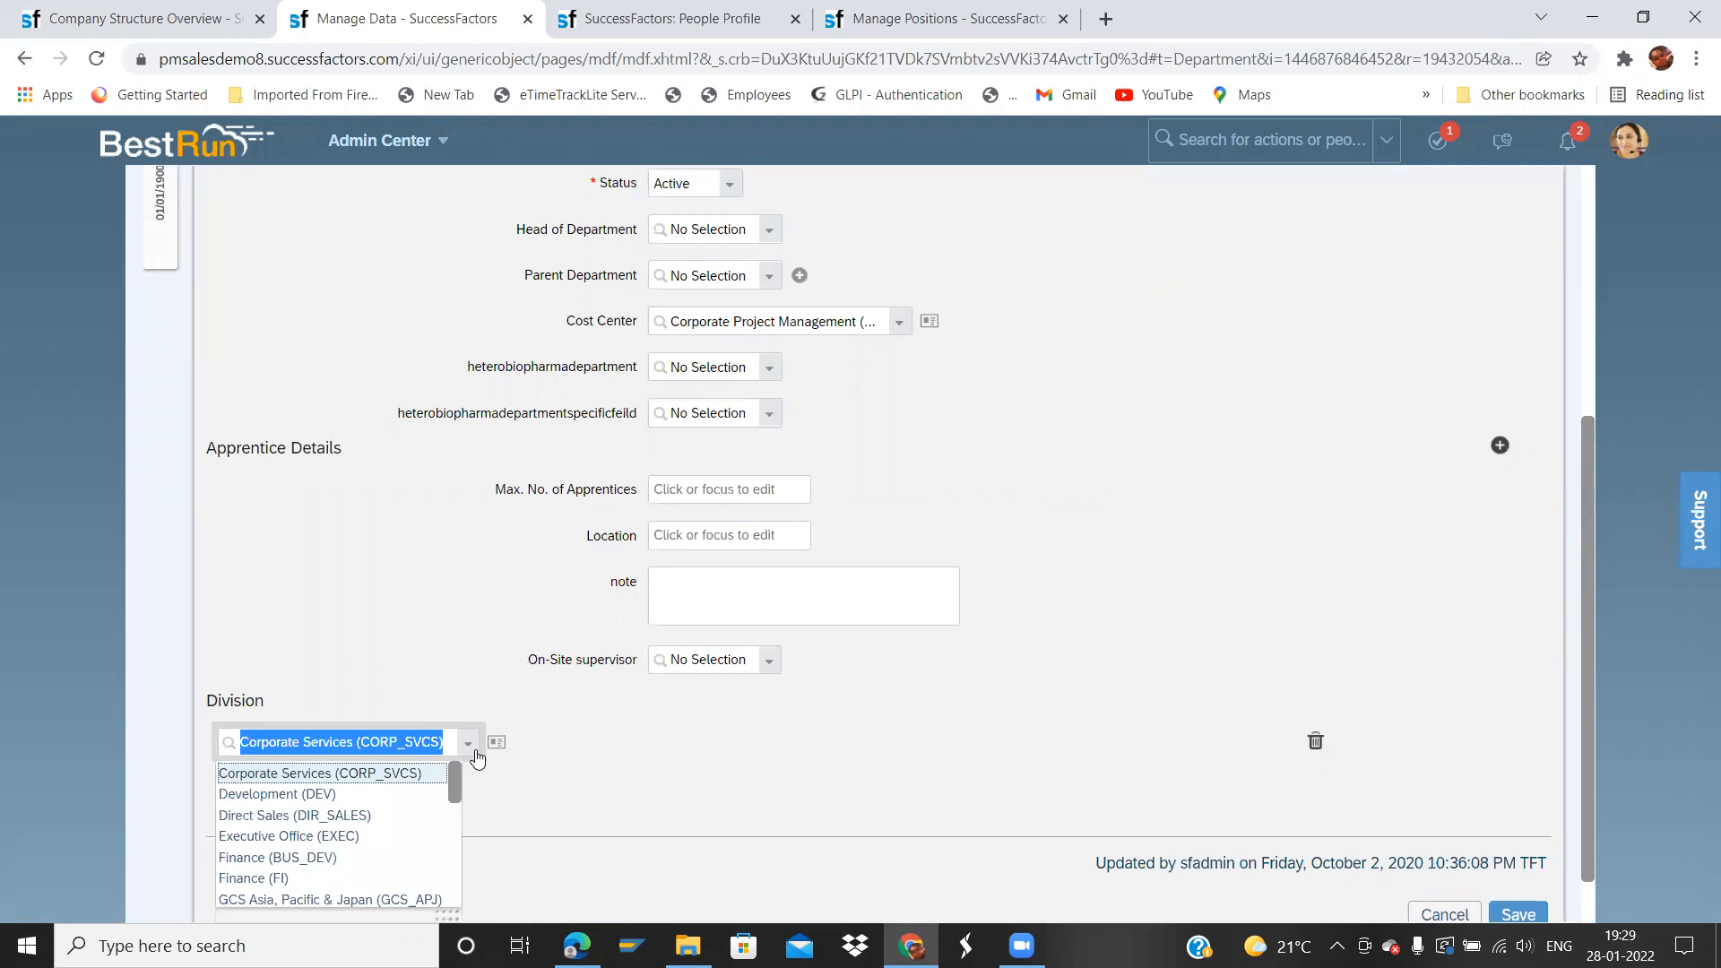
left_click(524, 780)
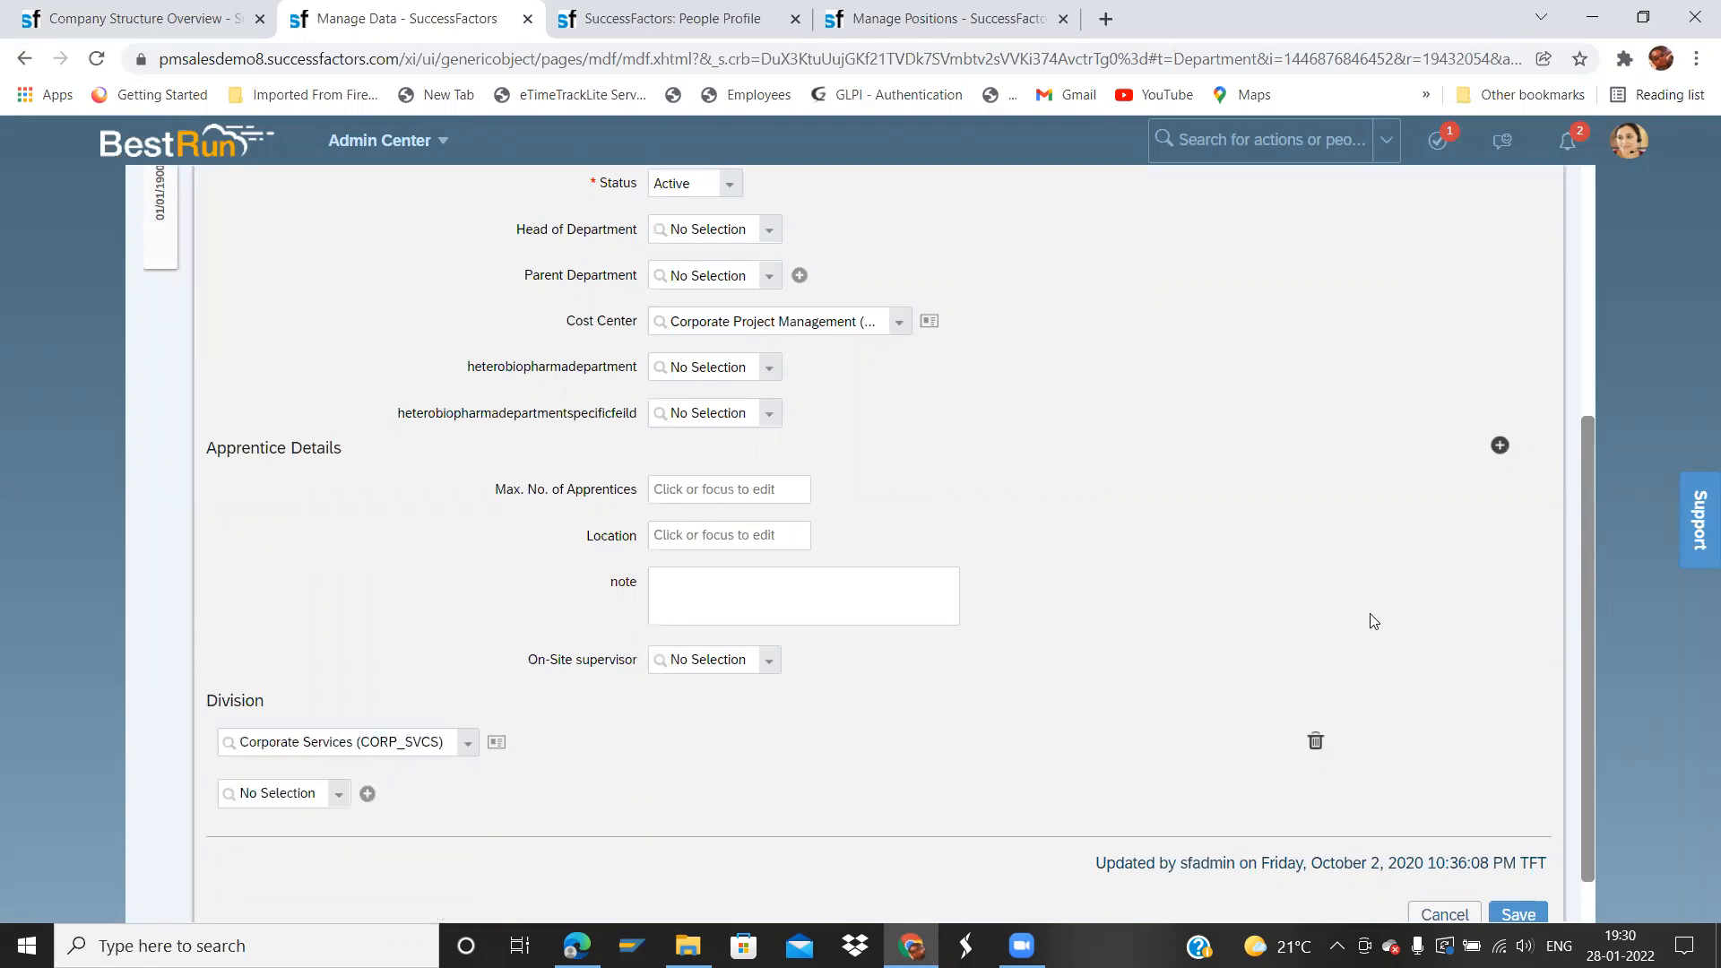
left_click_drag(1593, 692, 1592, 369)
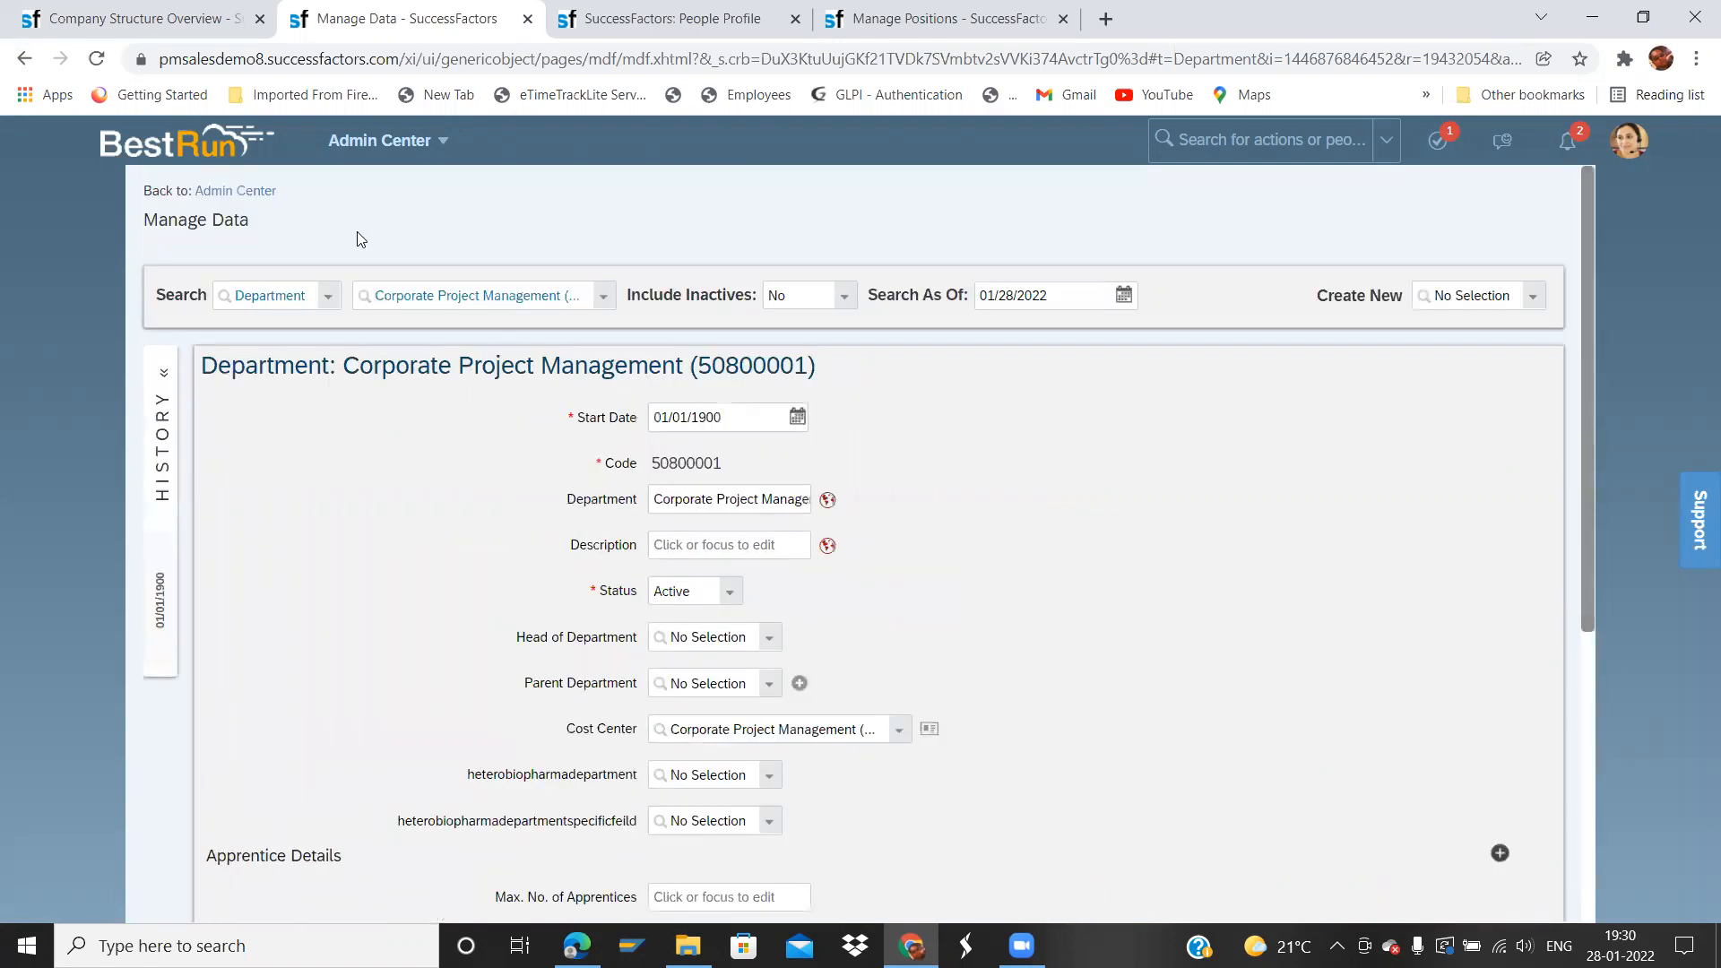
- Find the Division record Corporate Services (CORP_SVCS) again and open it
left_click(328, 299)
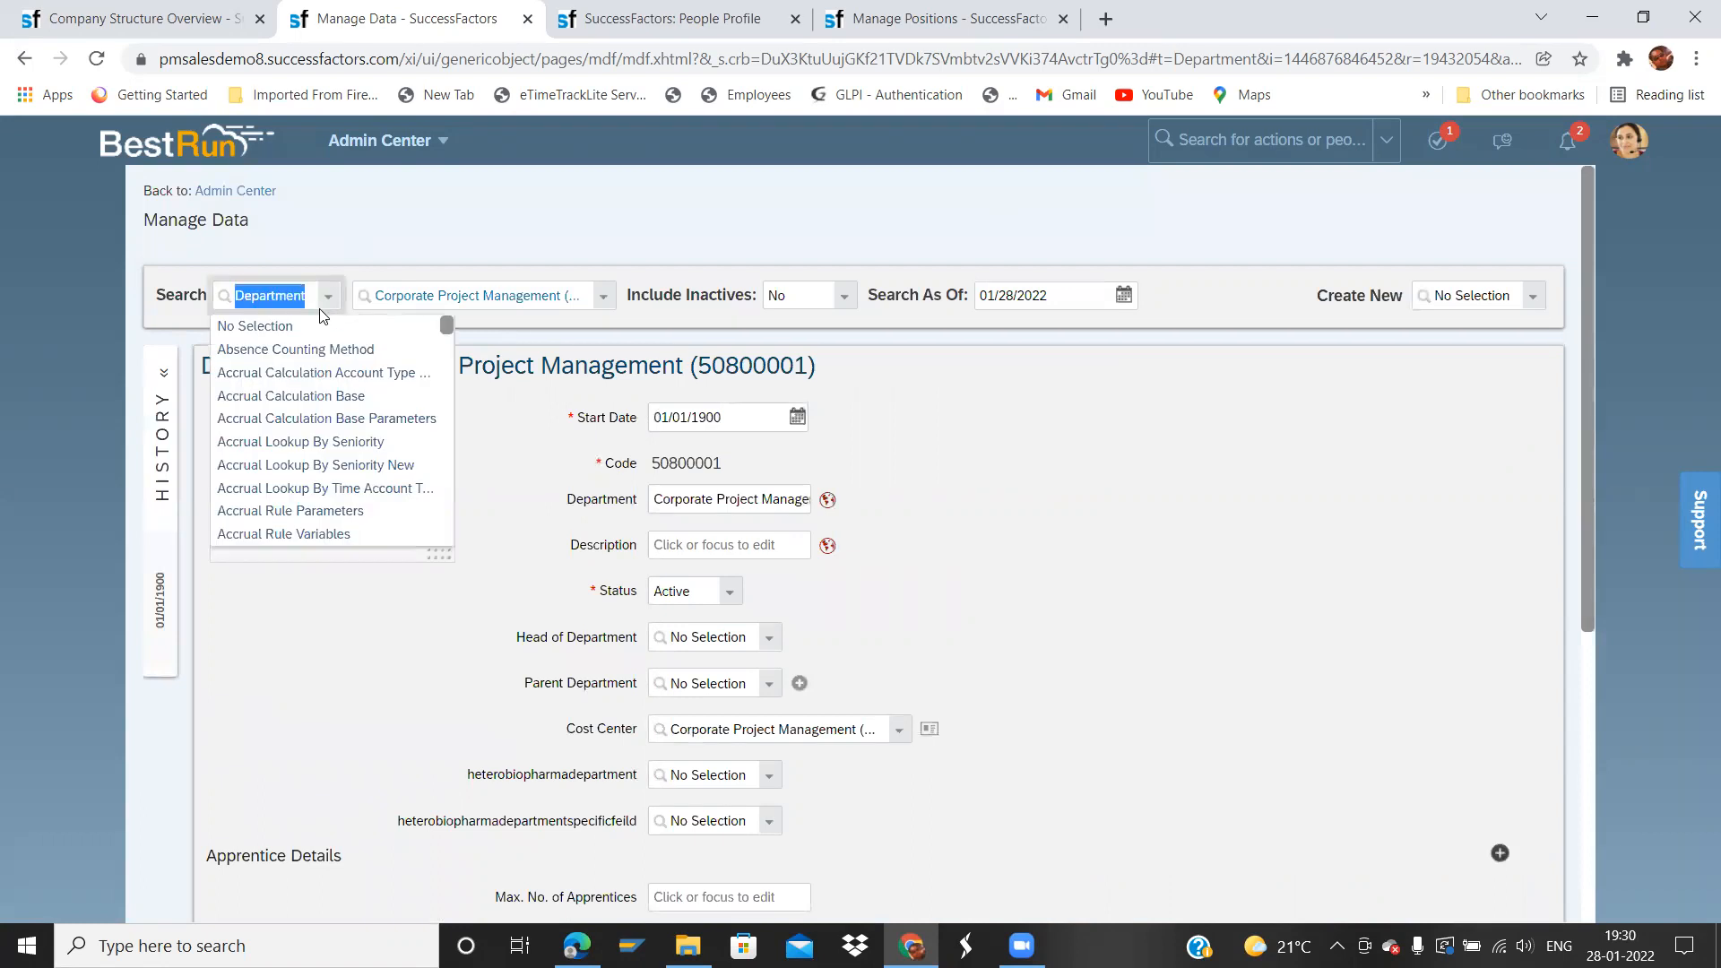
type("division")
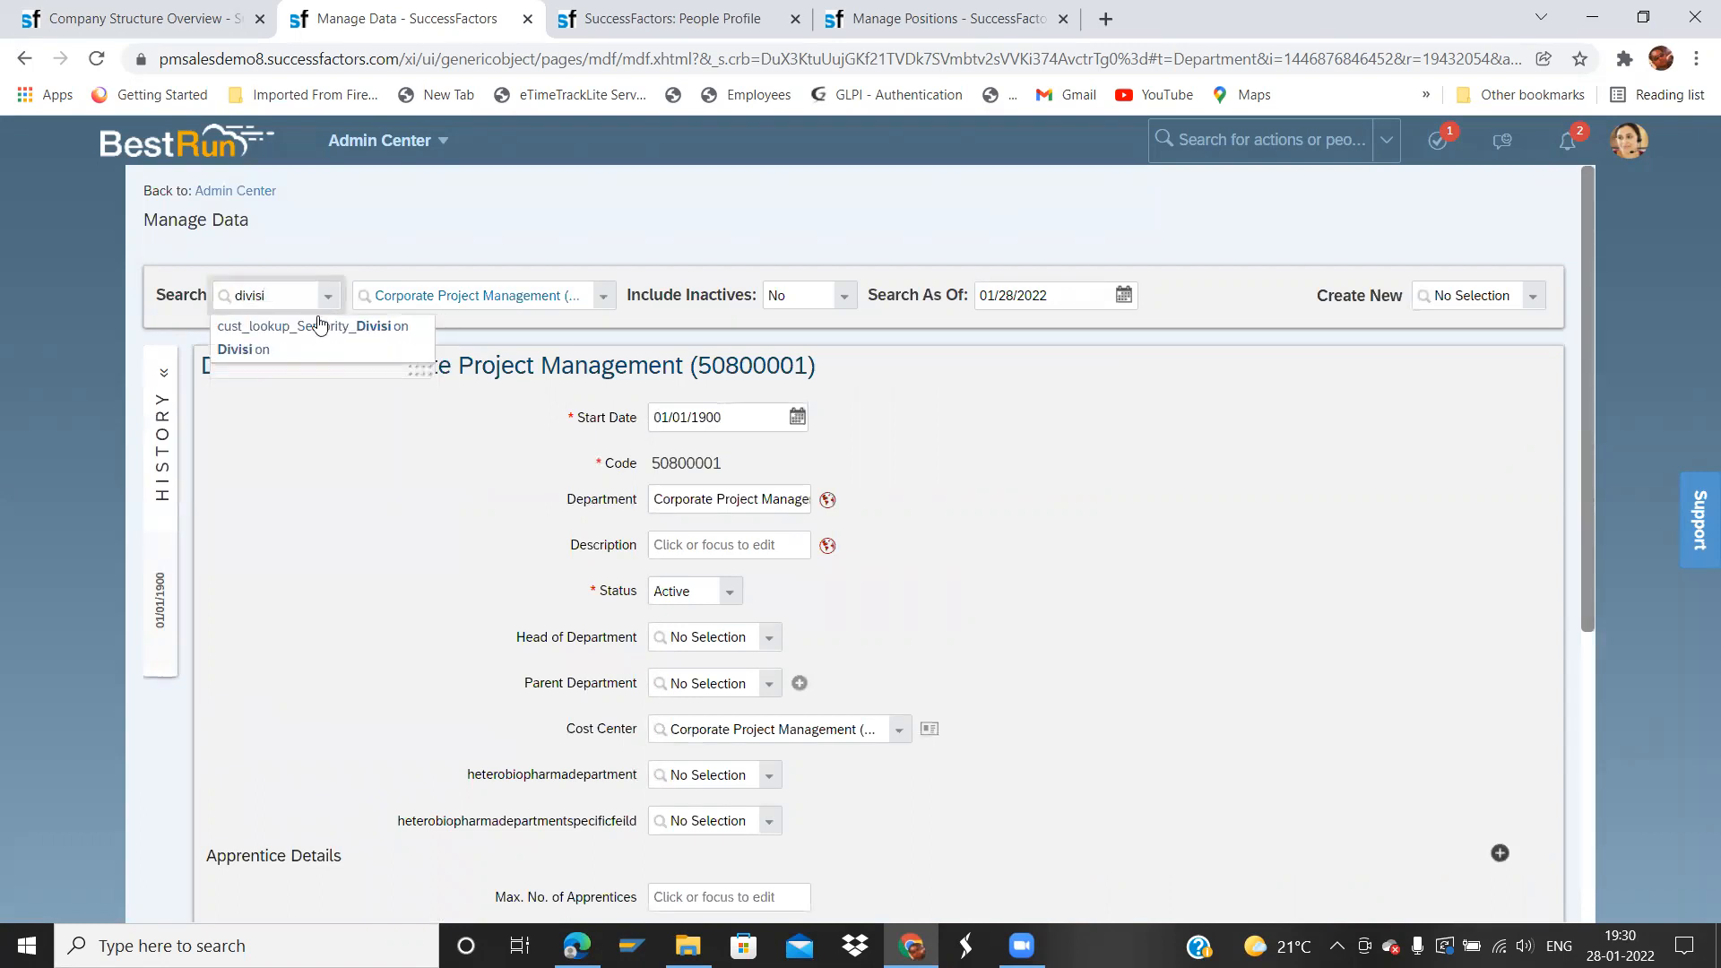
key("Return")
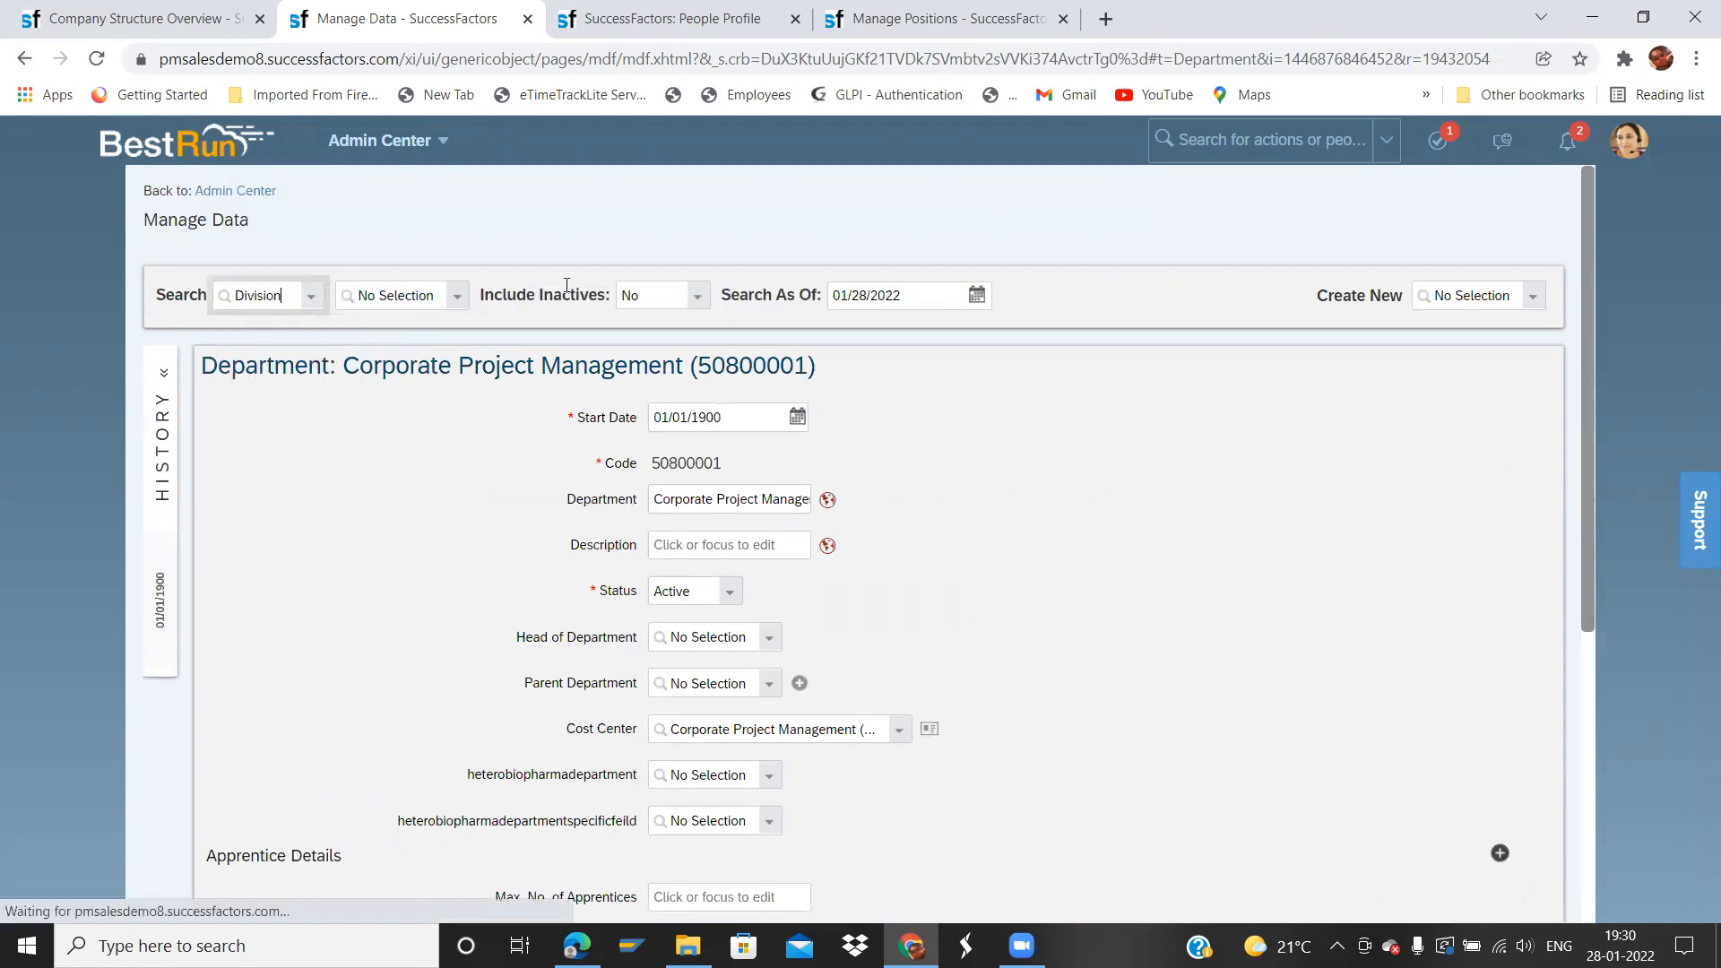
left_click(459, 296)
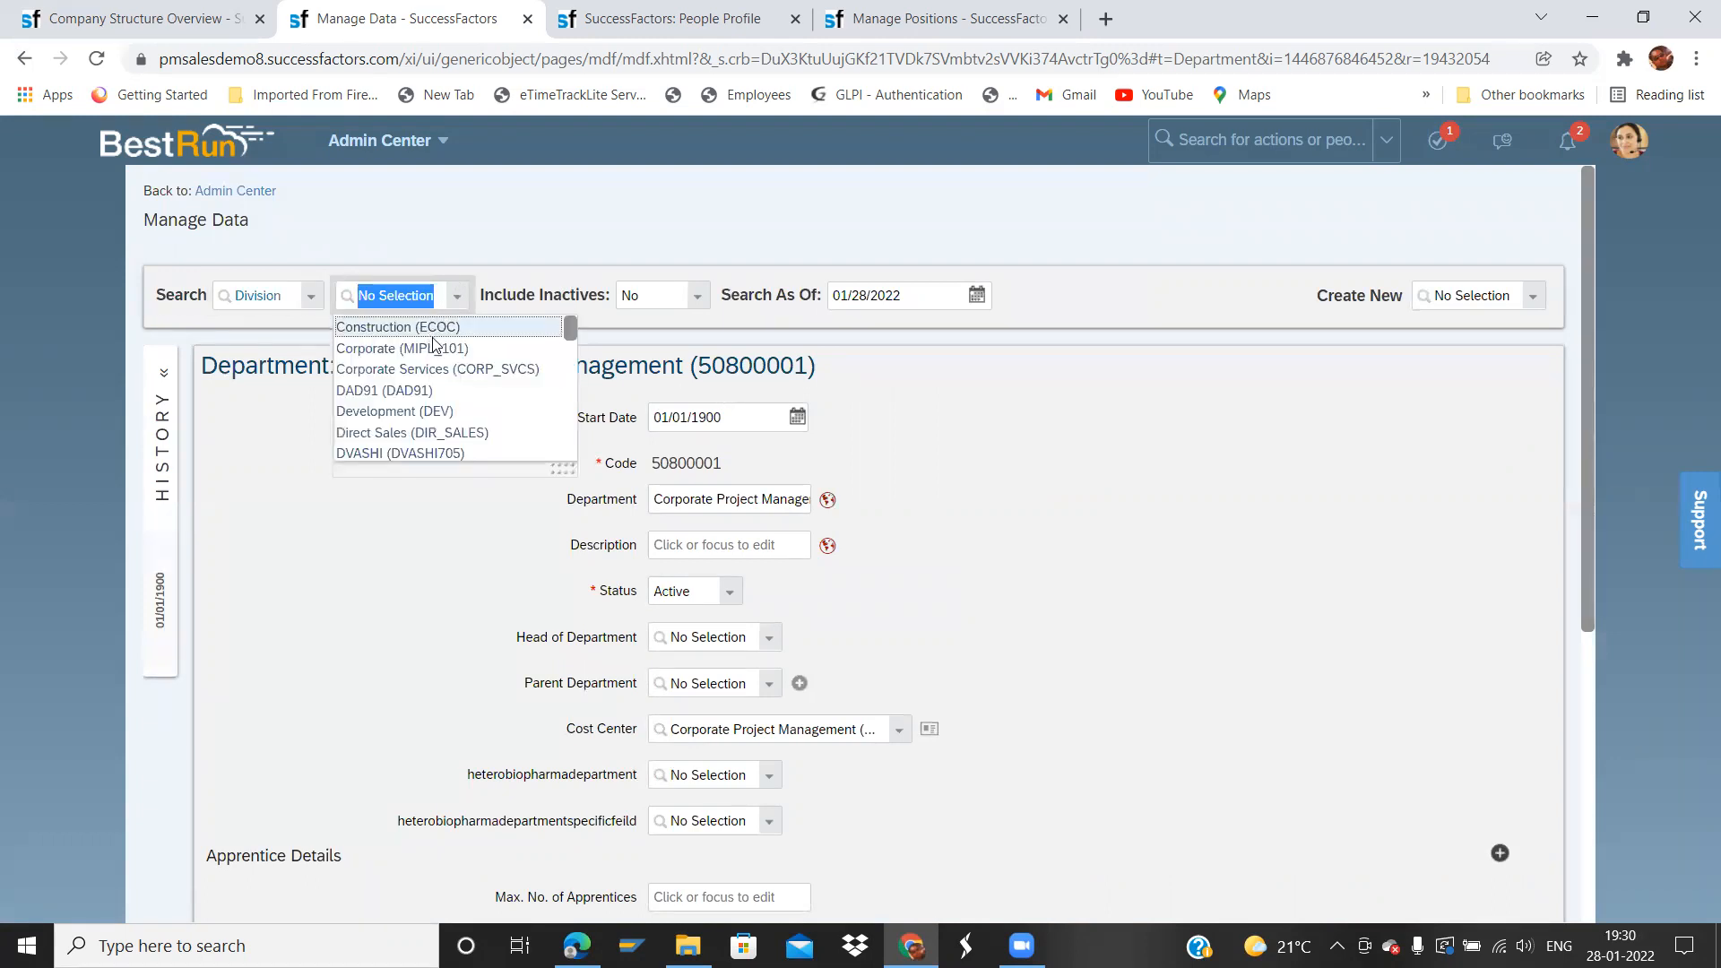
left_click(439, 370)
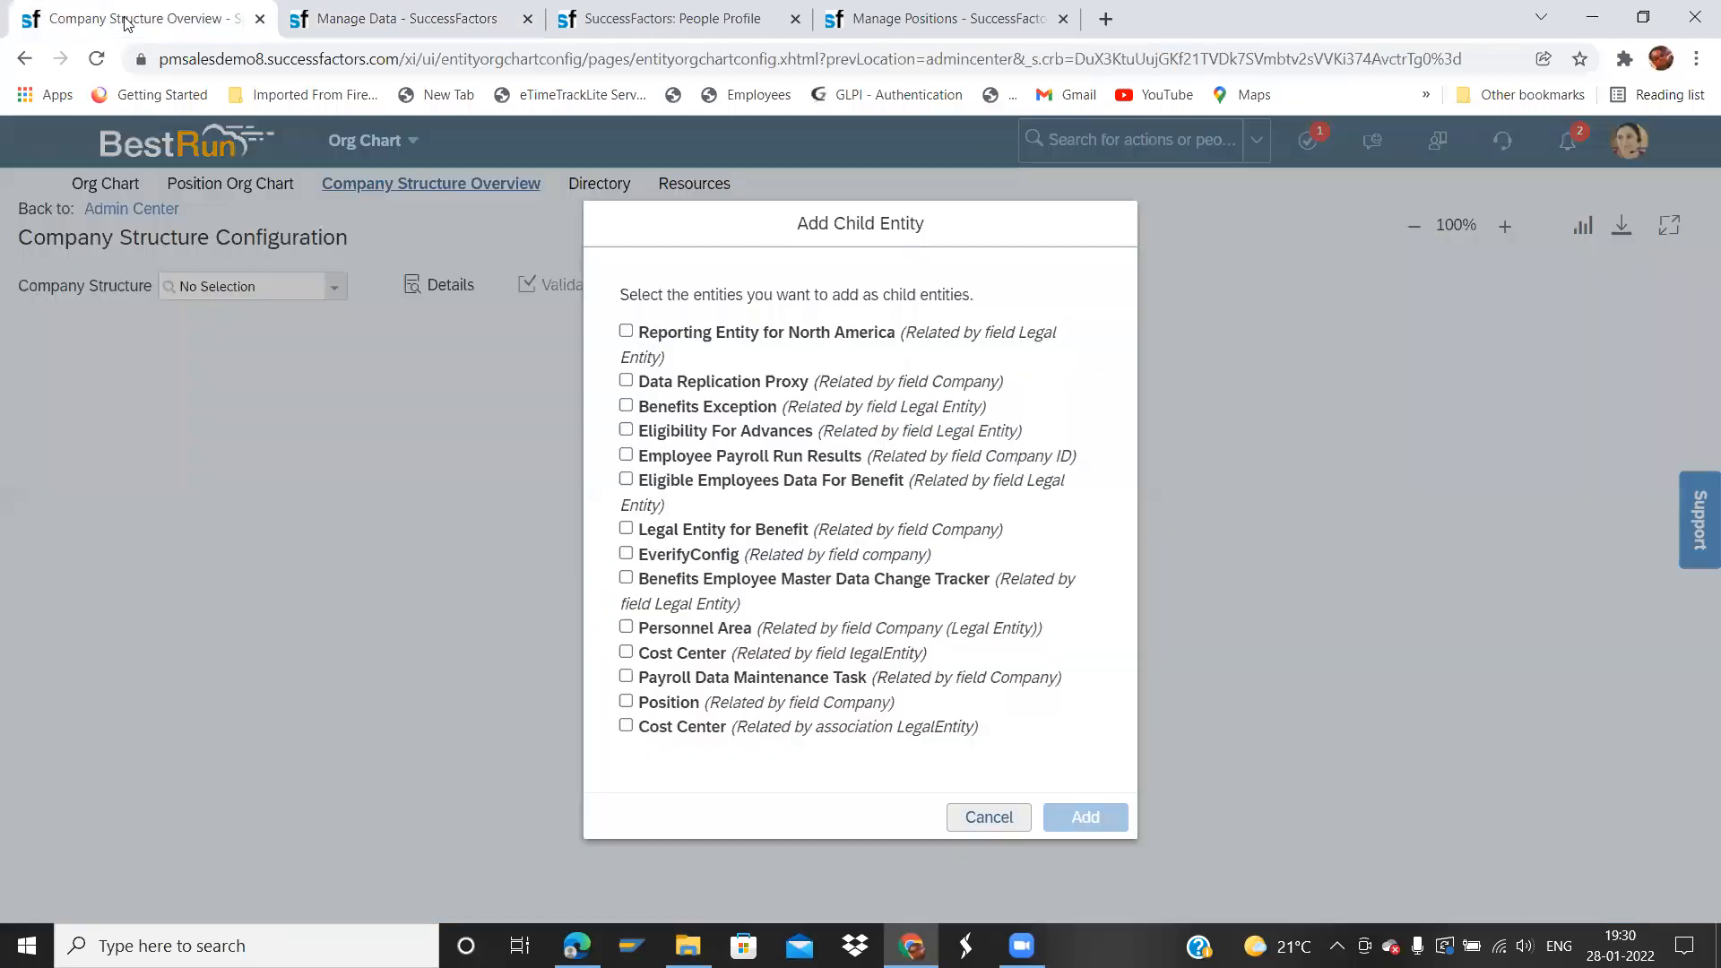
- Return to the Company Structure Configuration page, cancel adding a child entity, and reload the page to discard the unsaved structure
left_click(130, 22)
left_click(1004, 813)
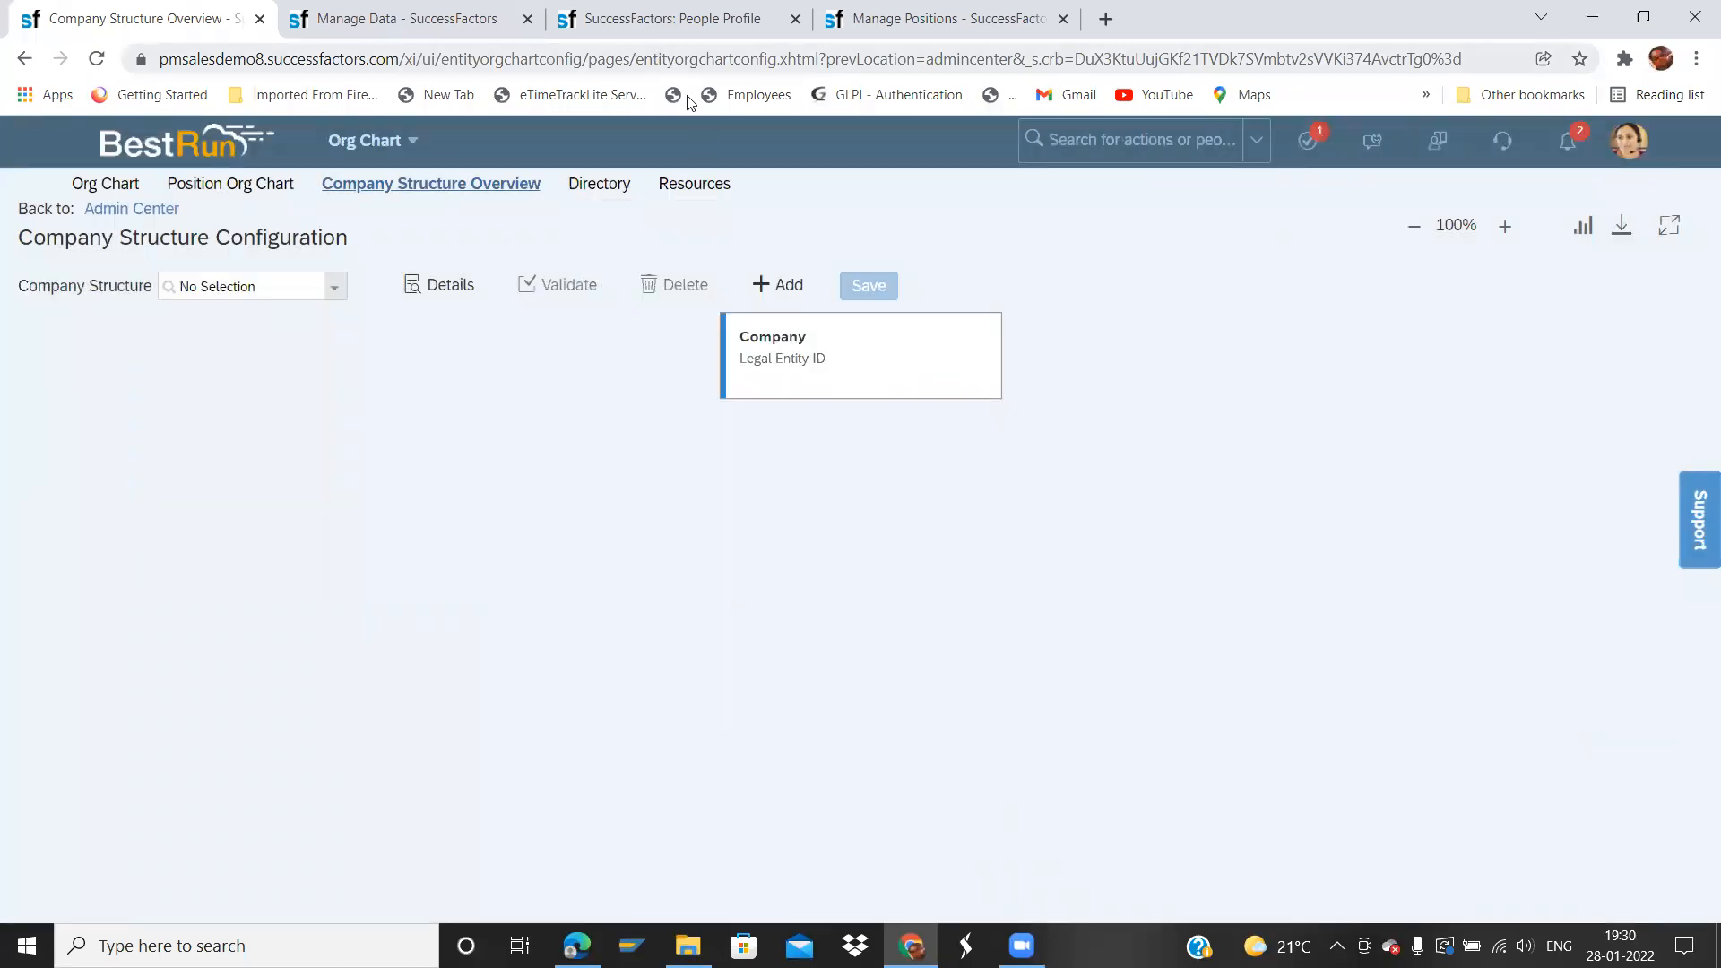
left_click(667, 64)
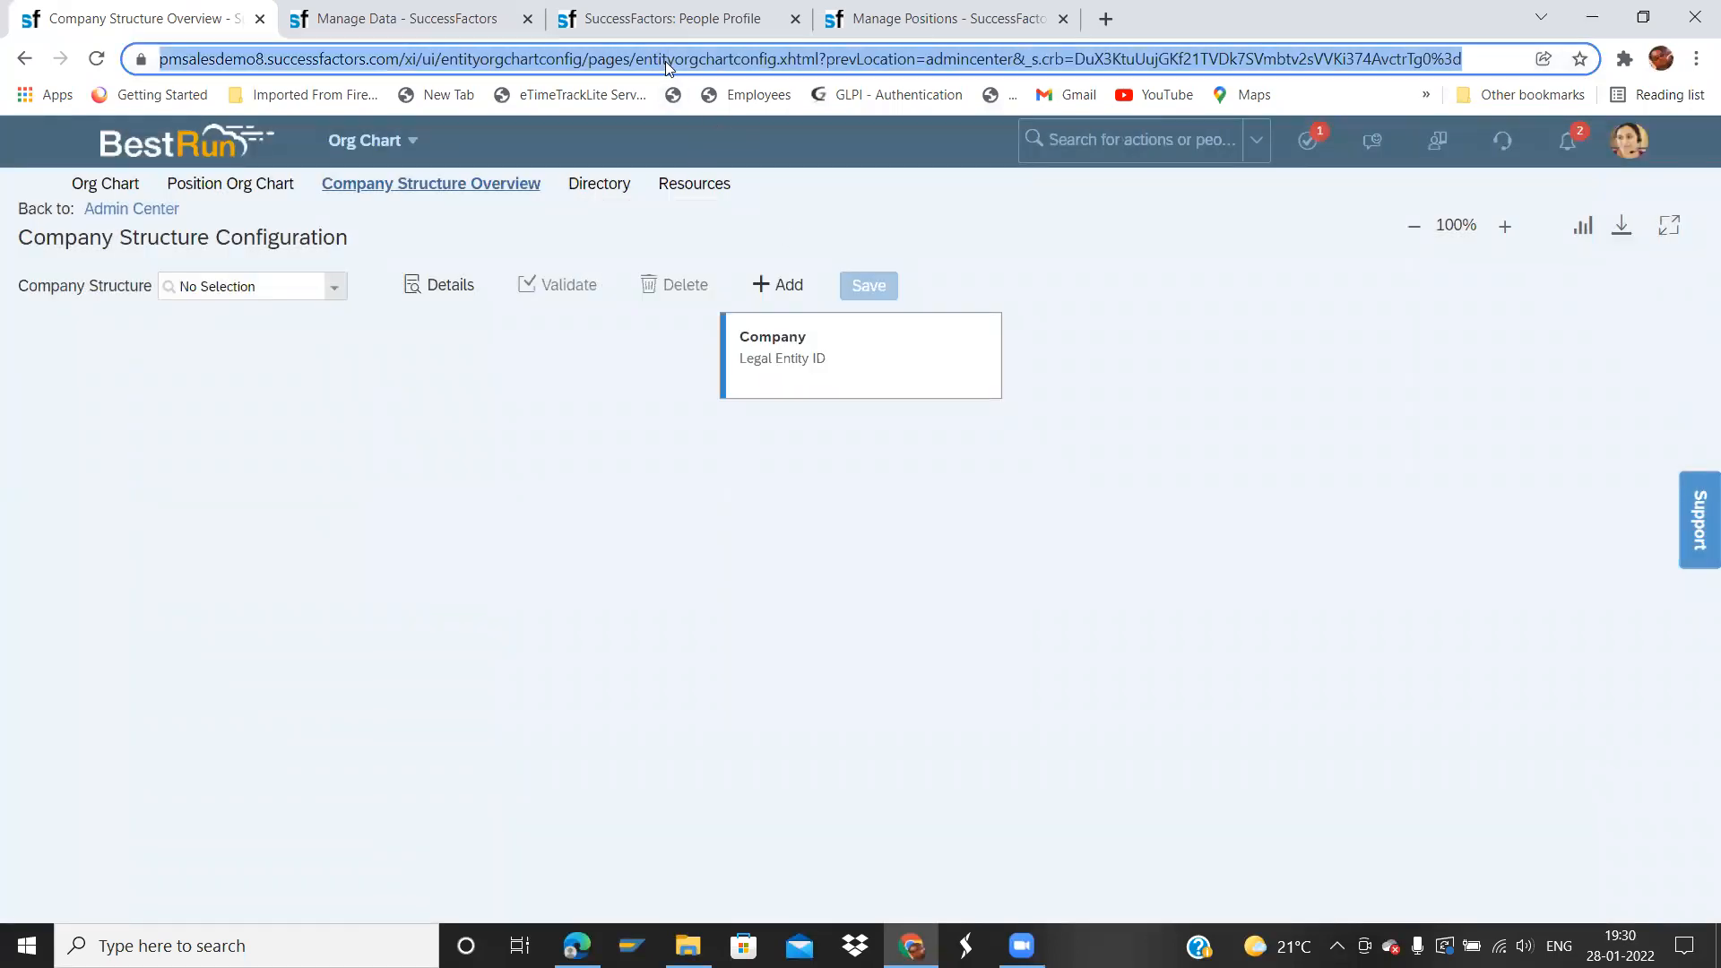
key("Return")
key("Return")
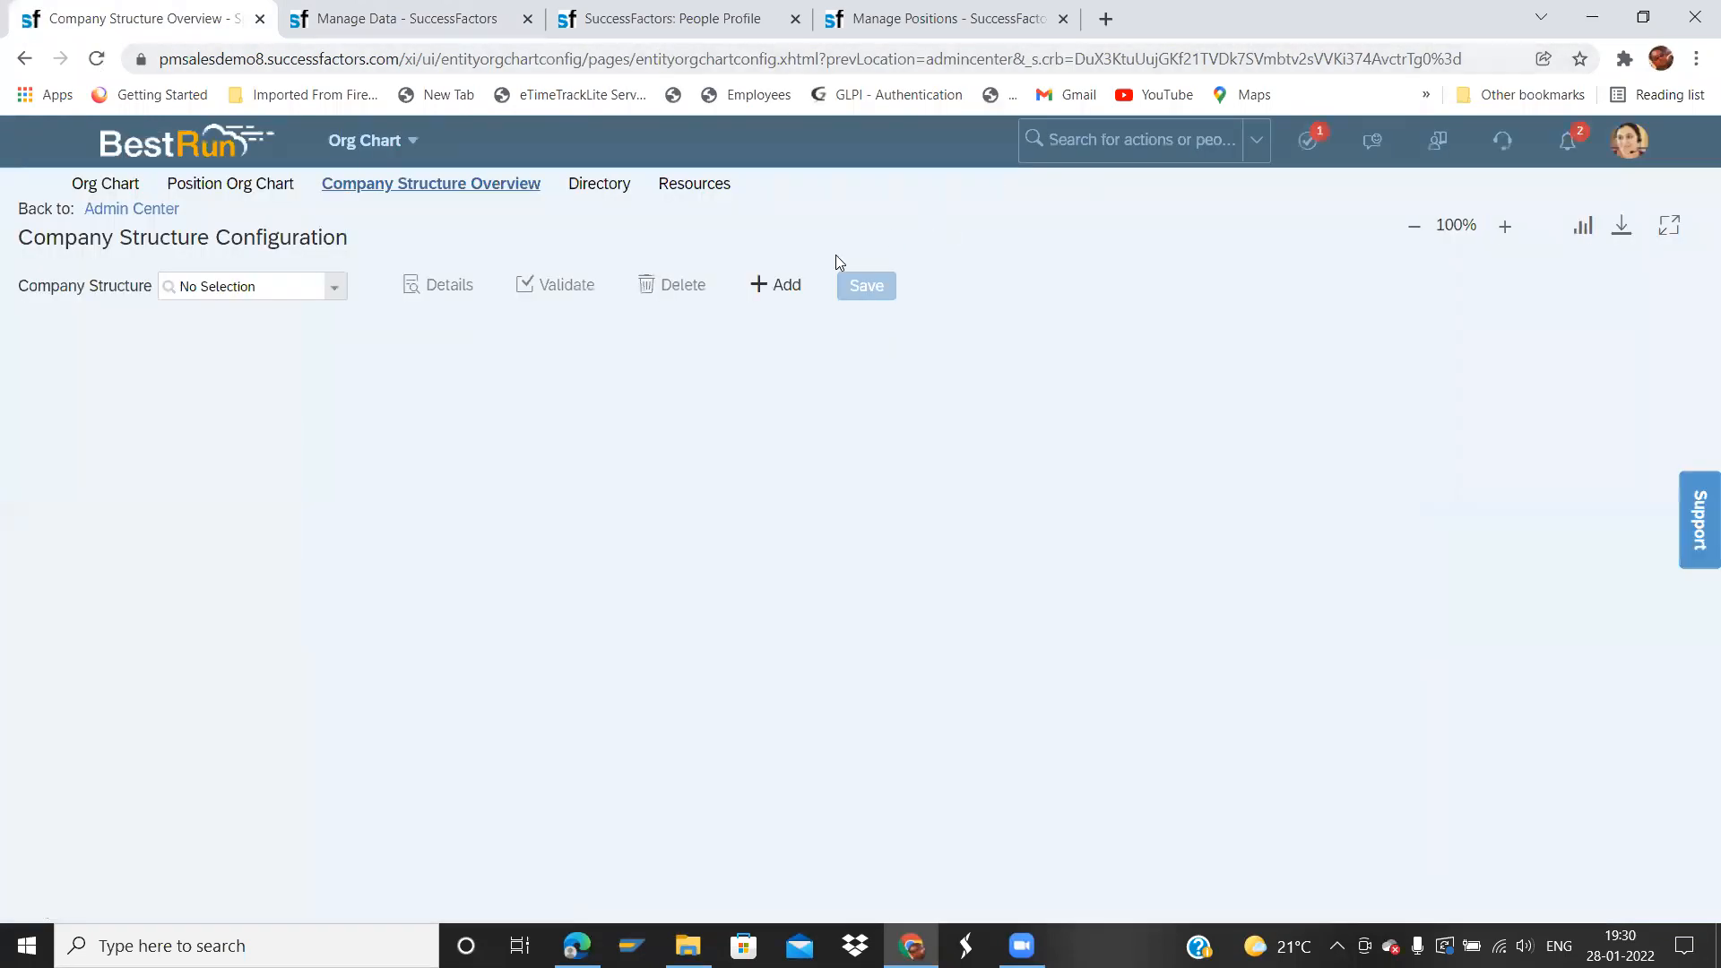
- Add a new company structure with the code BestRun_Leg_Entity and the name Best Run Arp Legal New
left_click(775, 284)
left_click(893, 418)
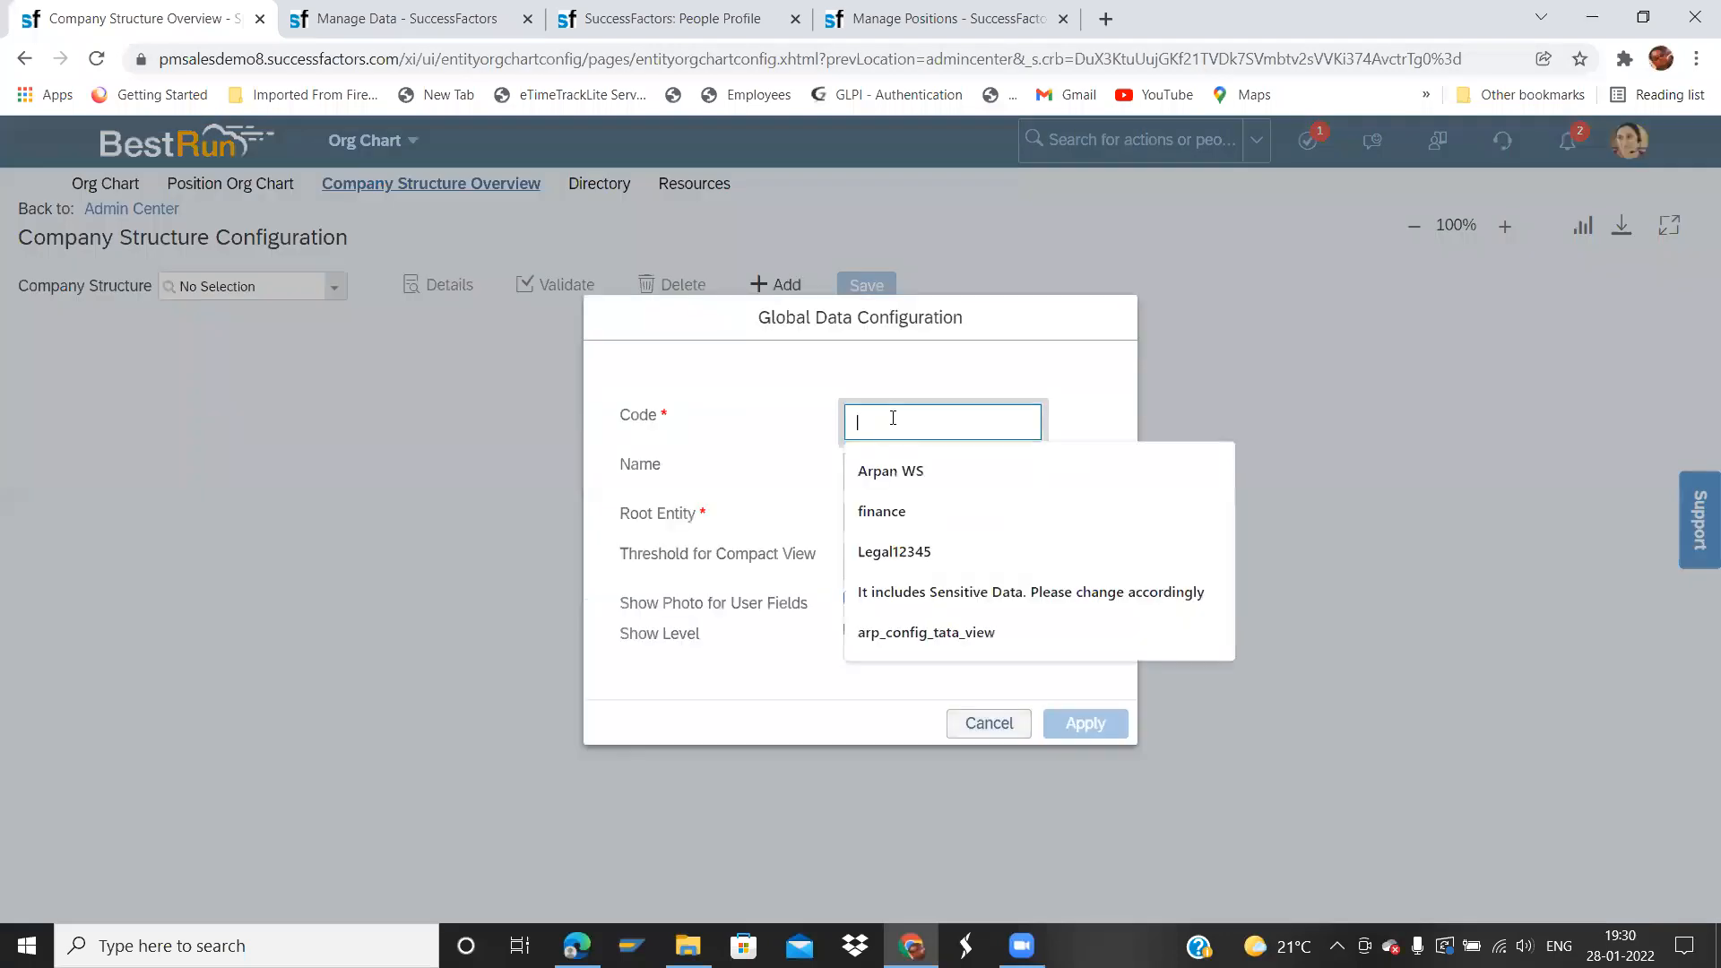
type("Lefa")
key("BackSpace")
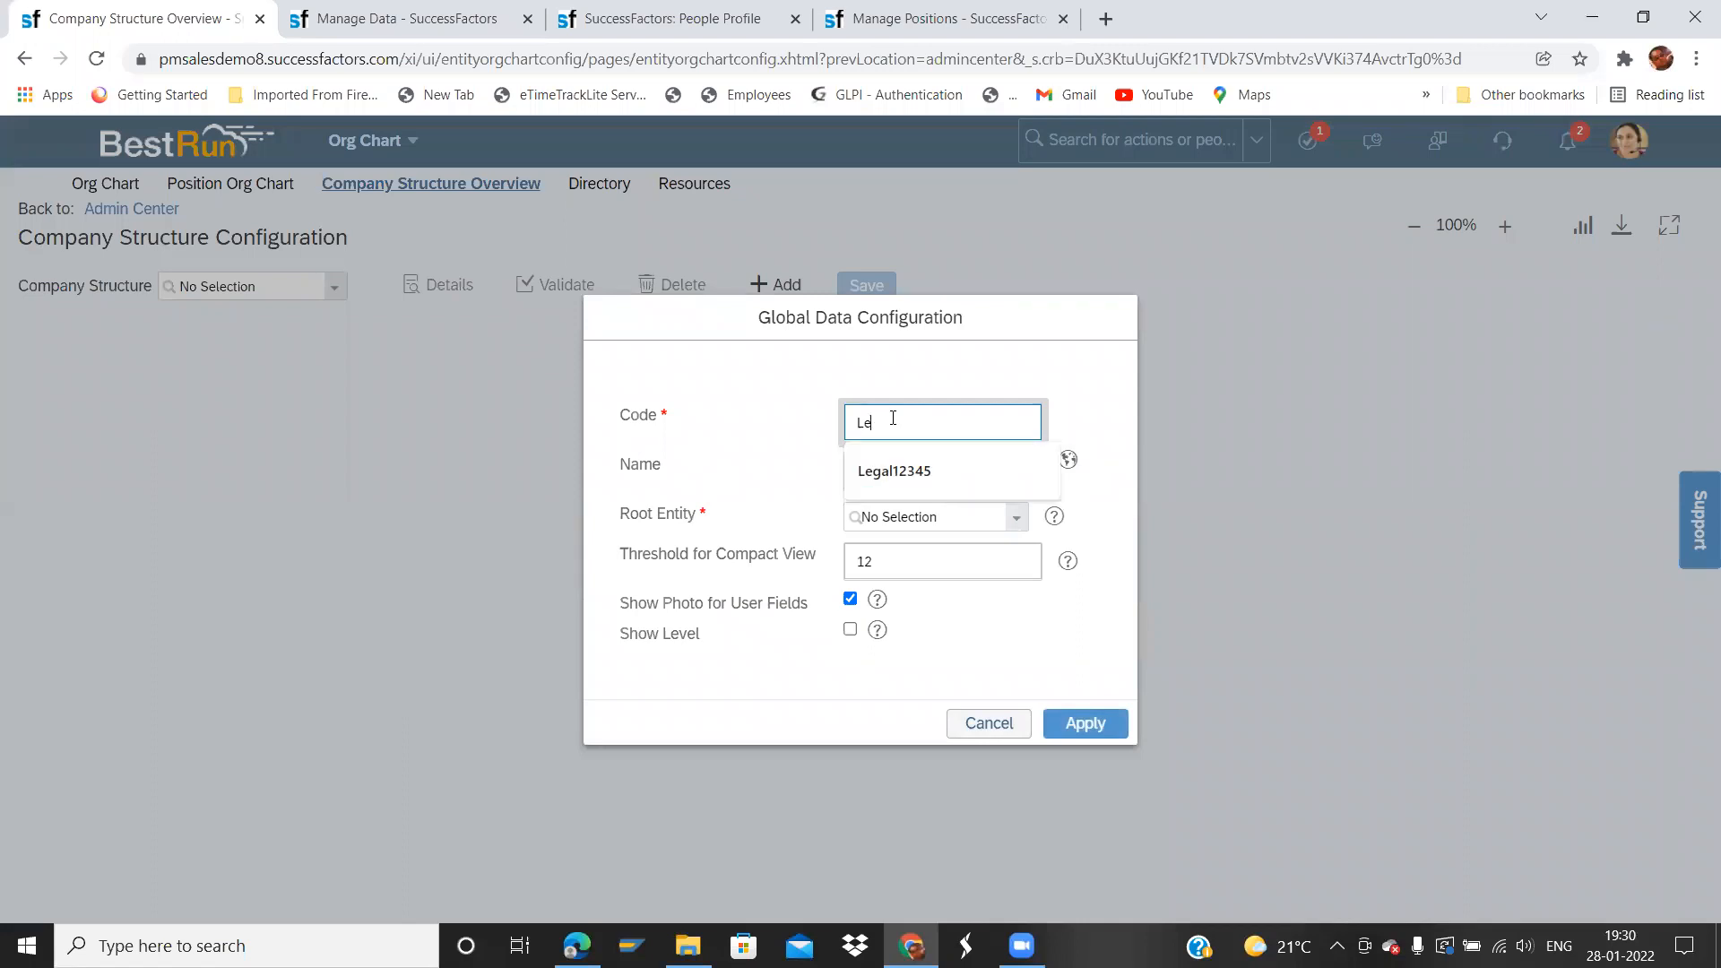
key("BackSpace")
key("BackSpace")
type("Best")
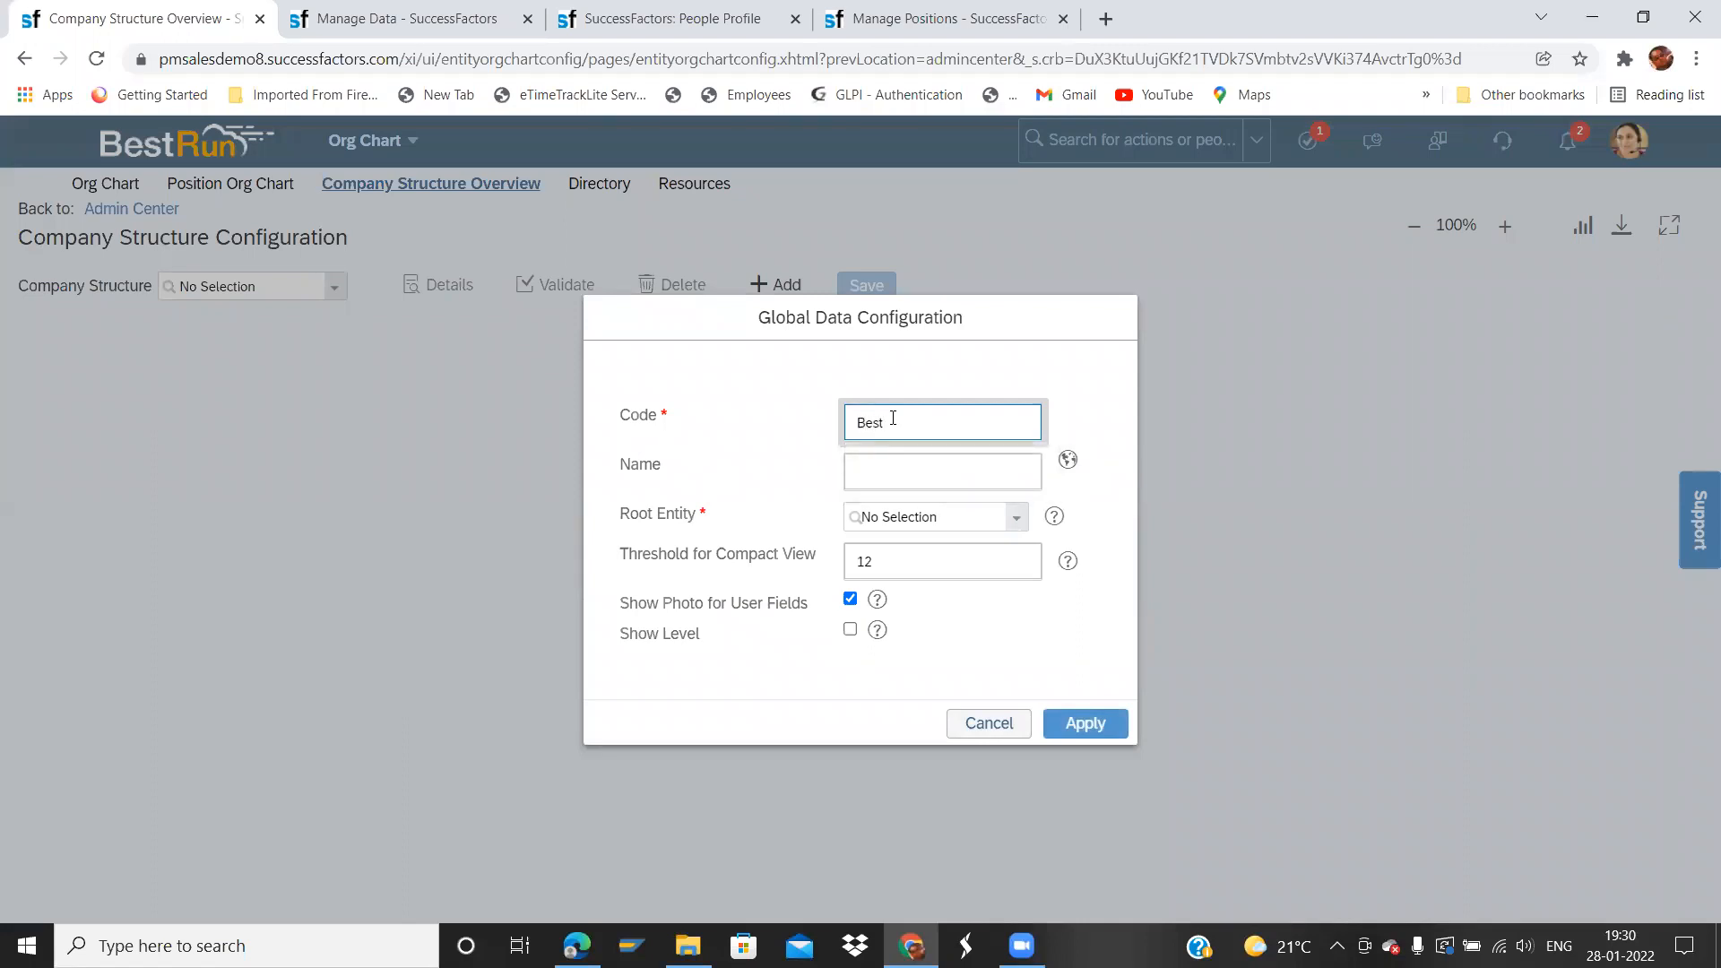
type("Run_Leg_Entity")
left_click(894, 463)
type("B")
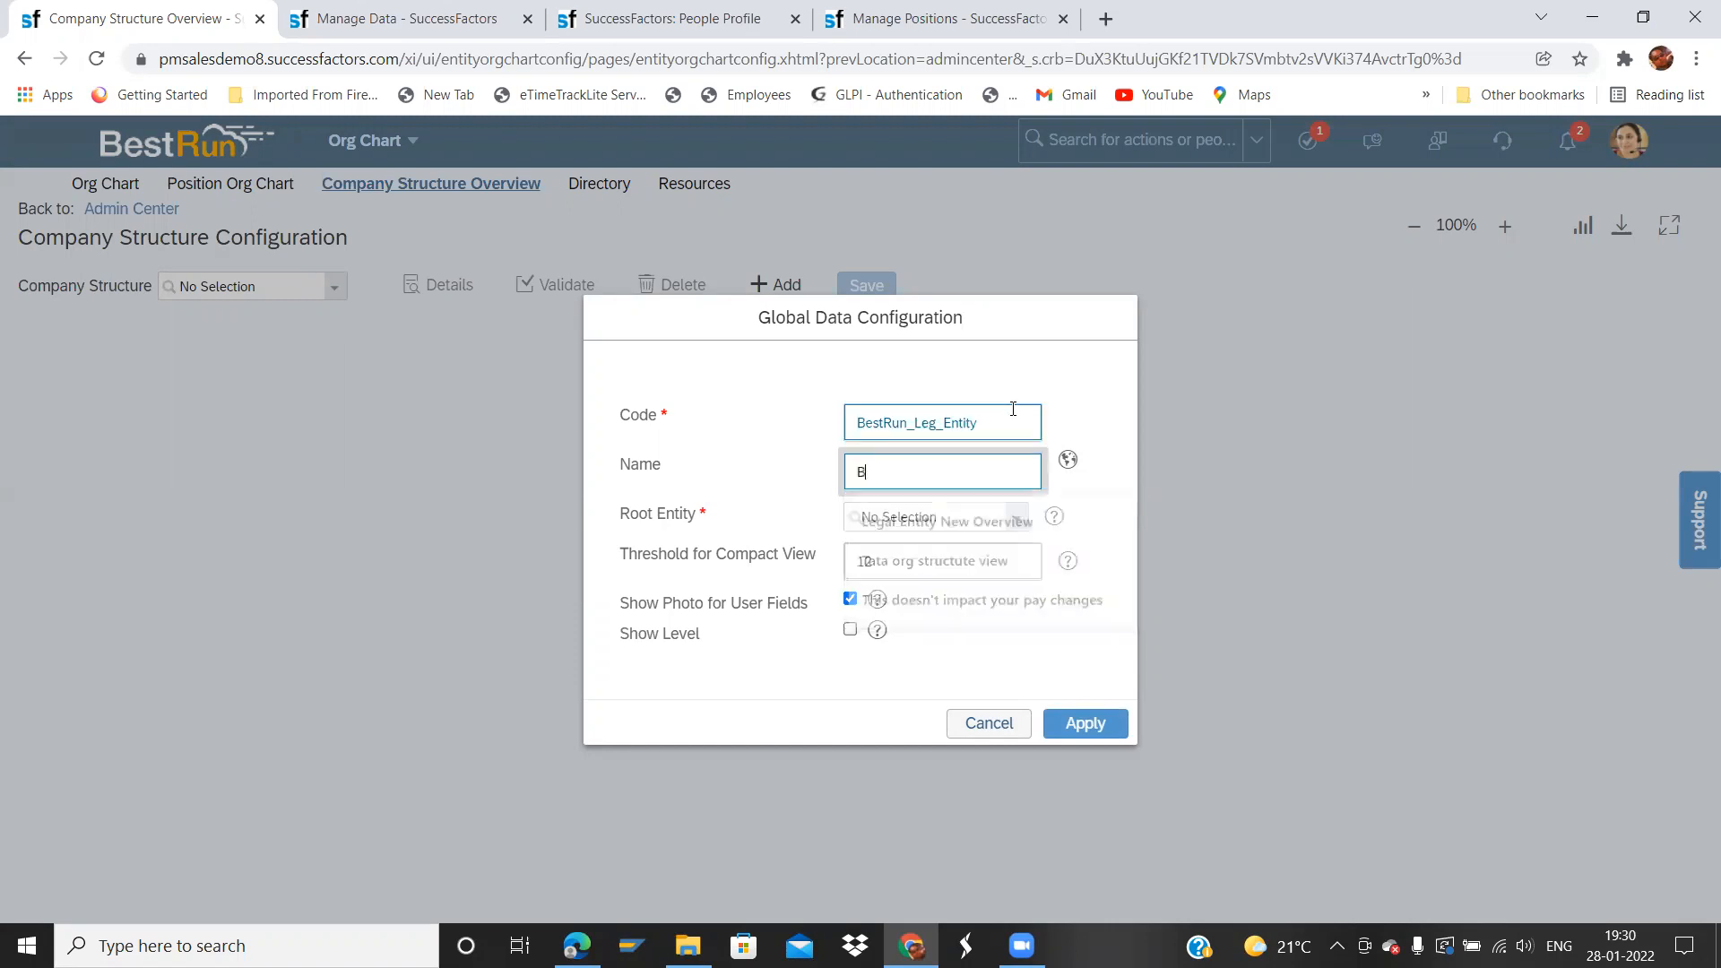
type("est R")
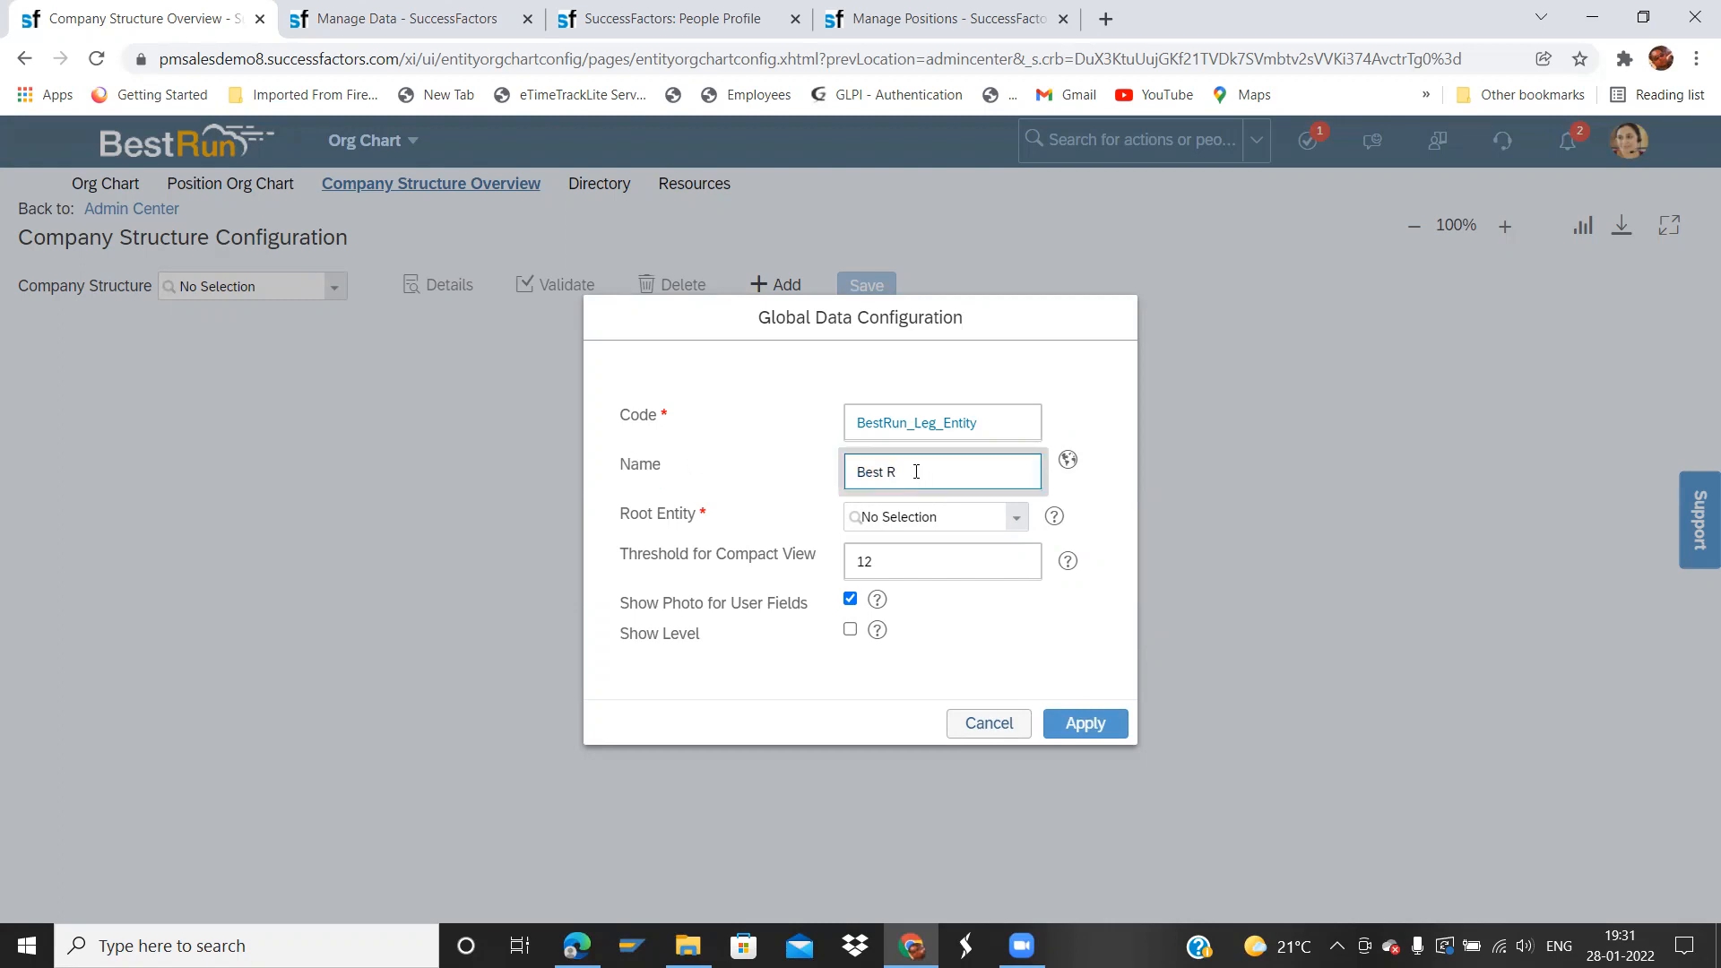
type("un Arp Le")
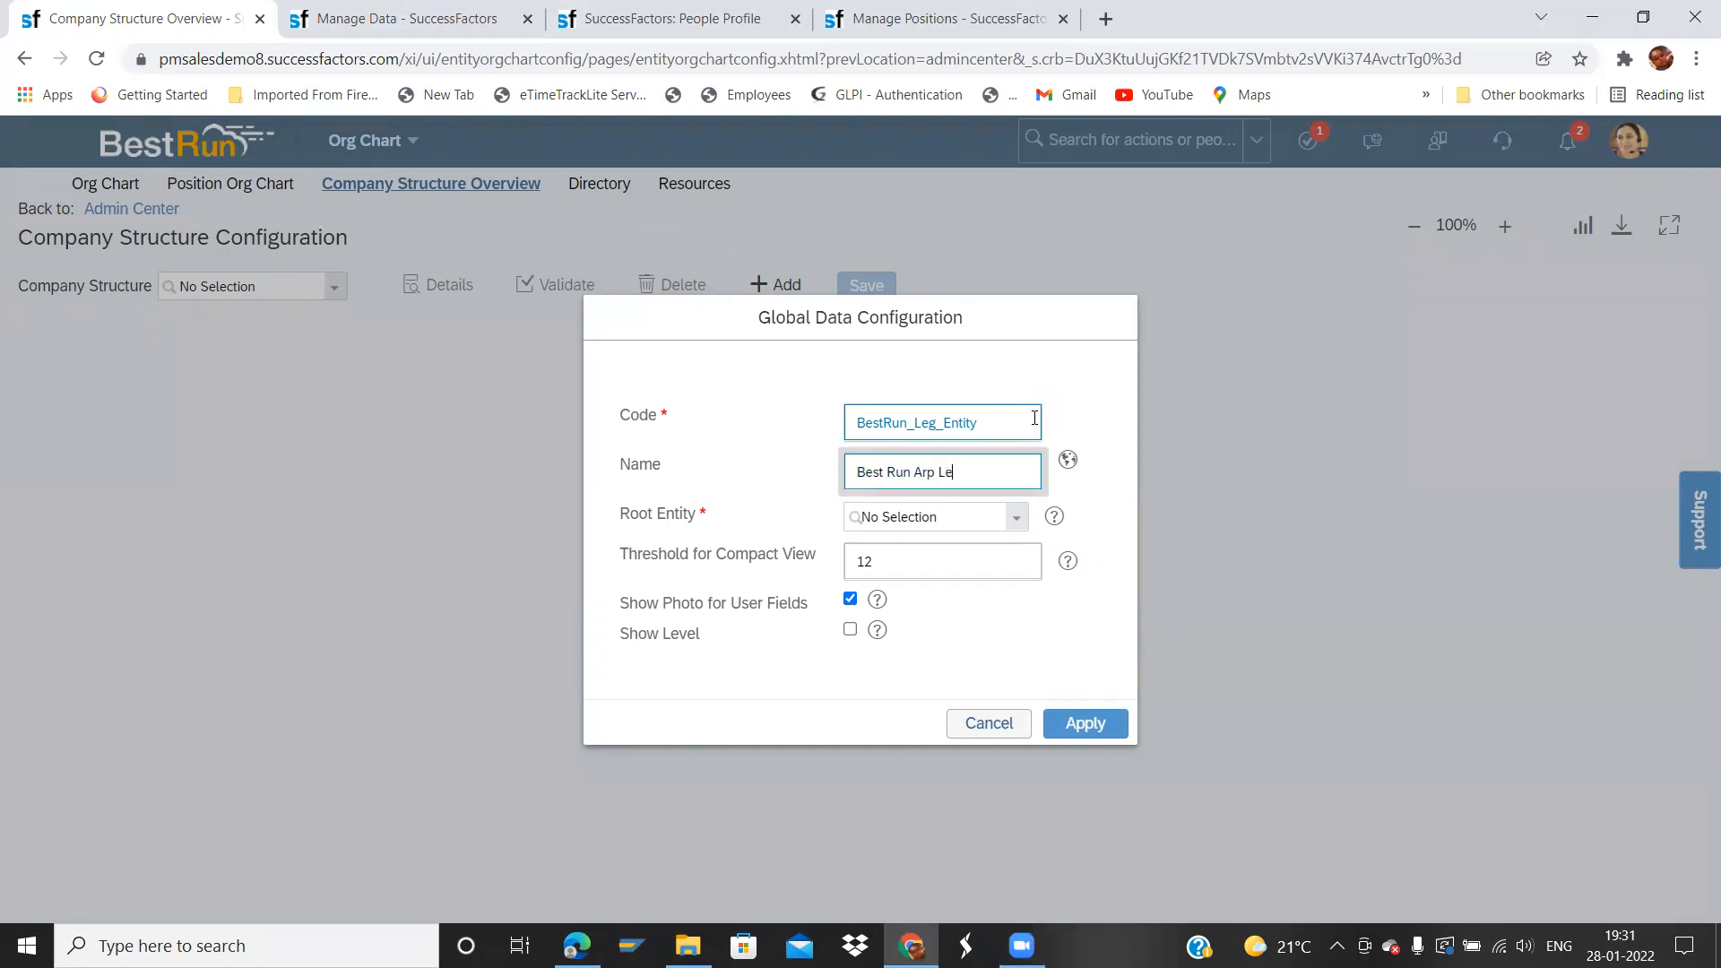
type("gal New")
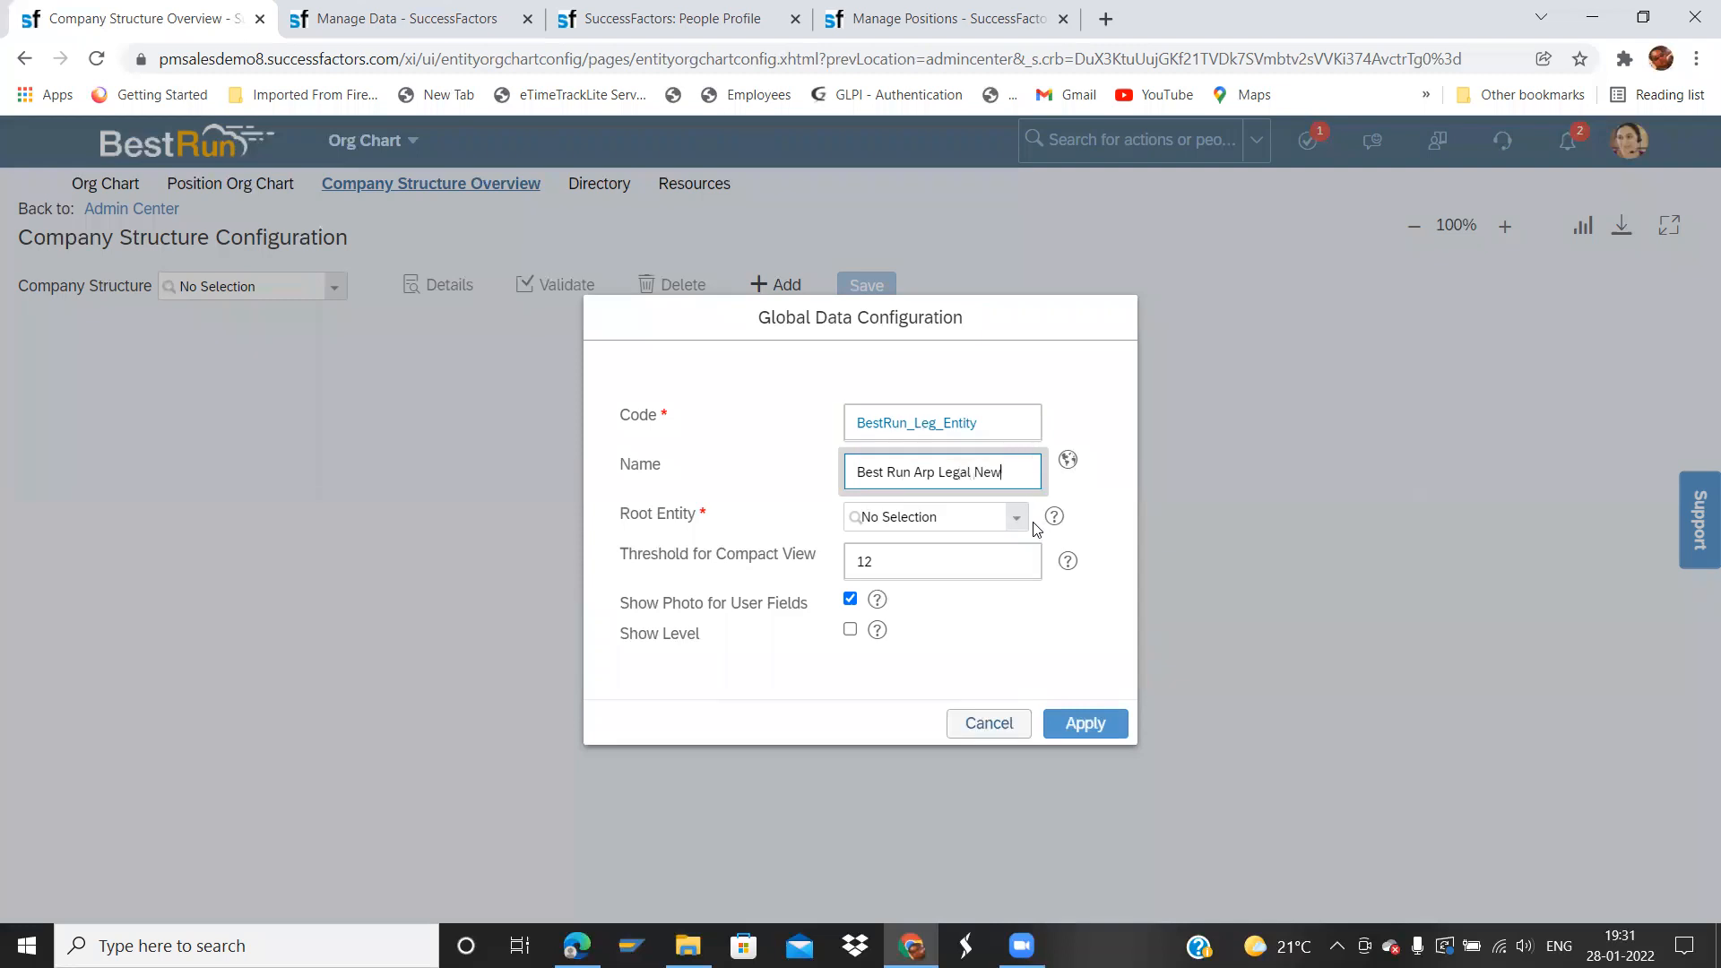
- Set the new structure's root entity to Company (LegalEntity) and apply the global data configuration
left_click(1027, 526)
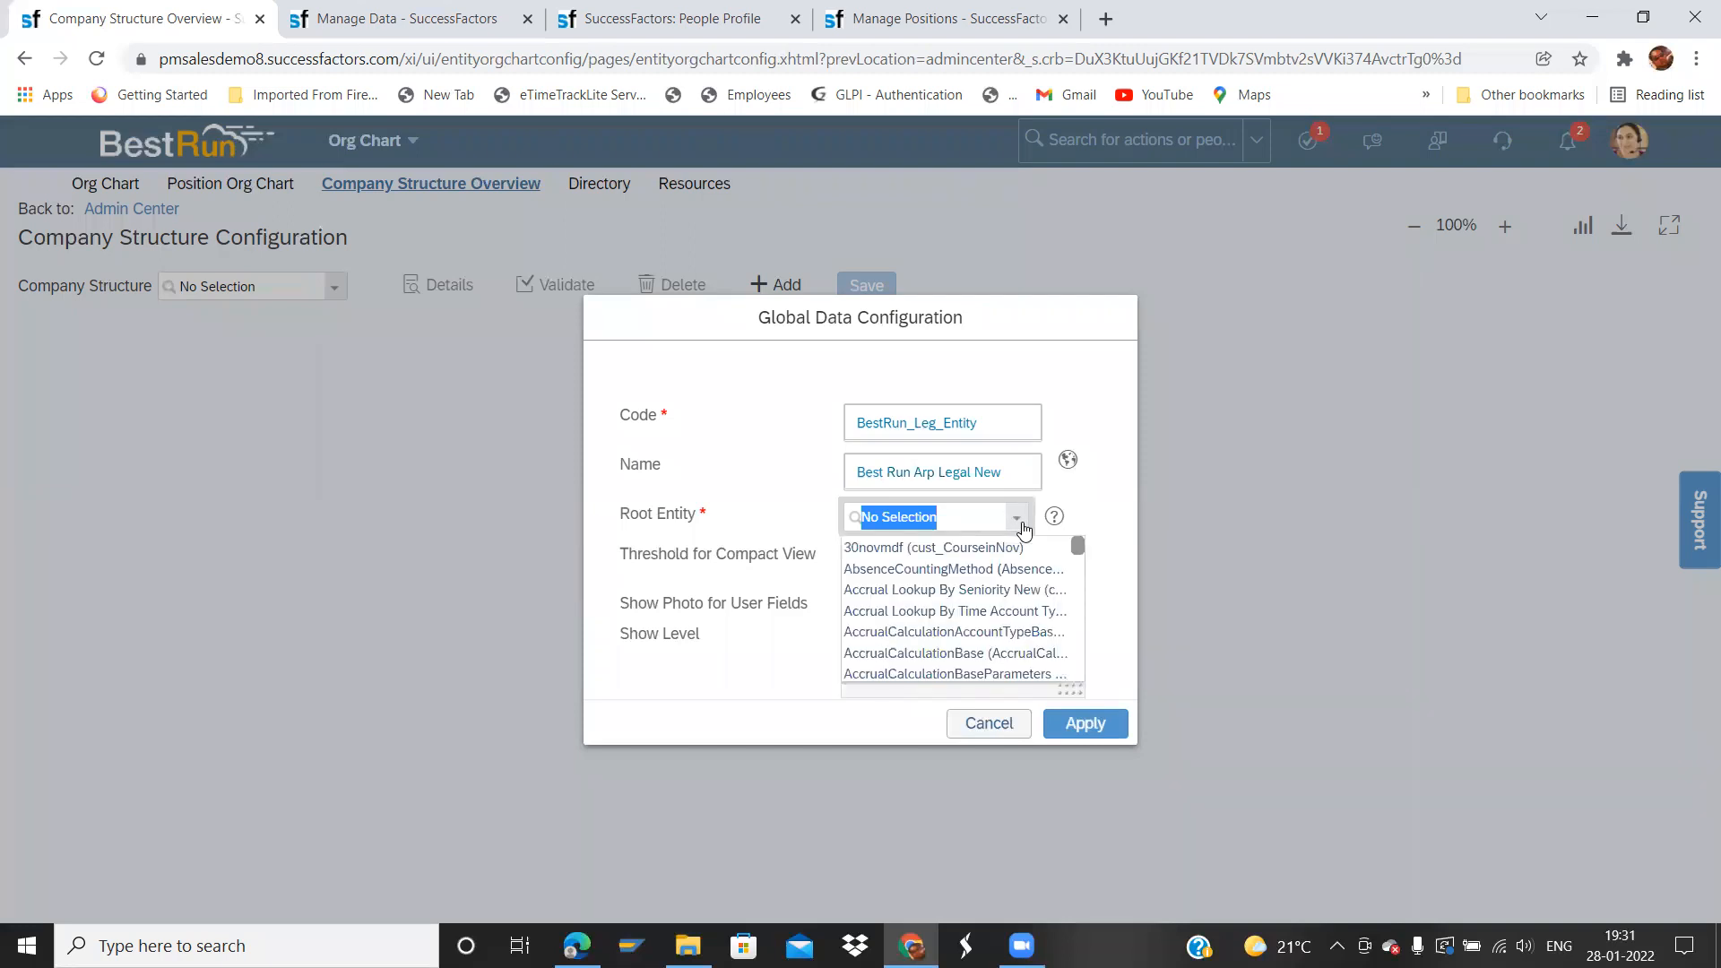
type("legal")
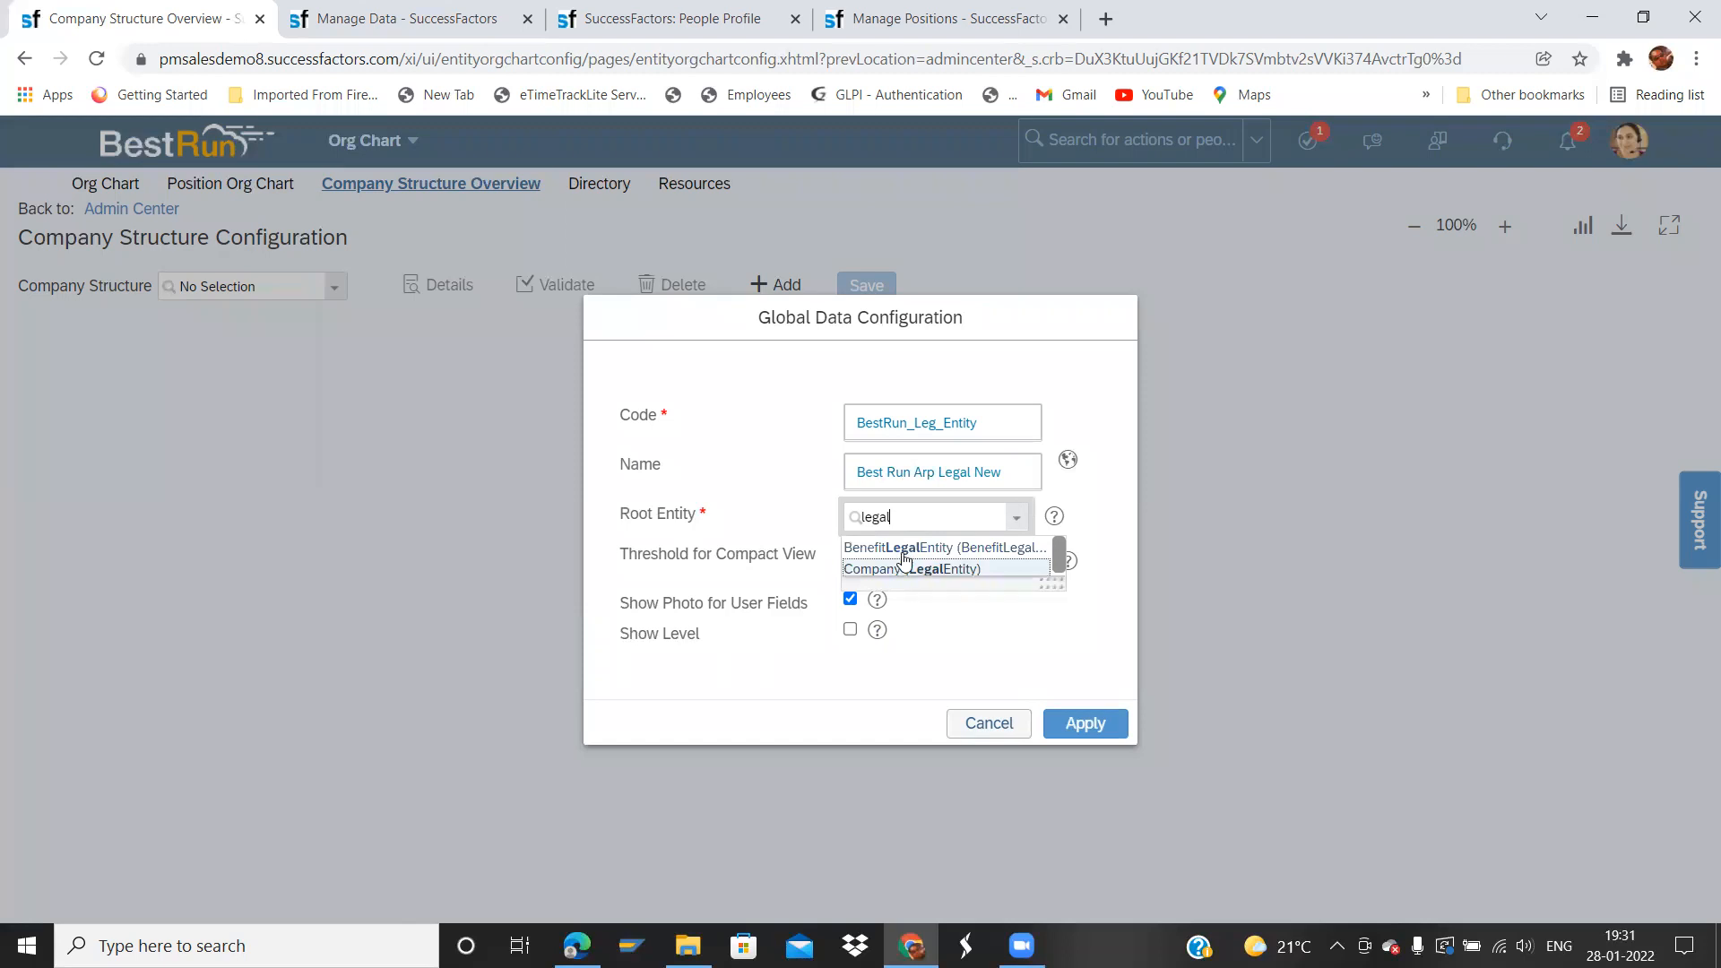
left_click_drag(927, 516, 654, 459)
key("BackSpace")
type("company")
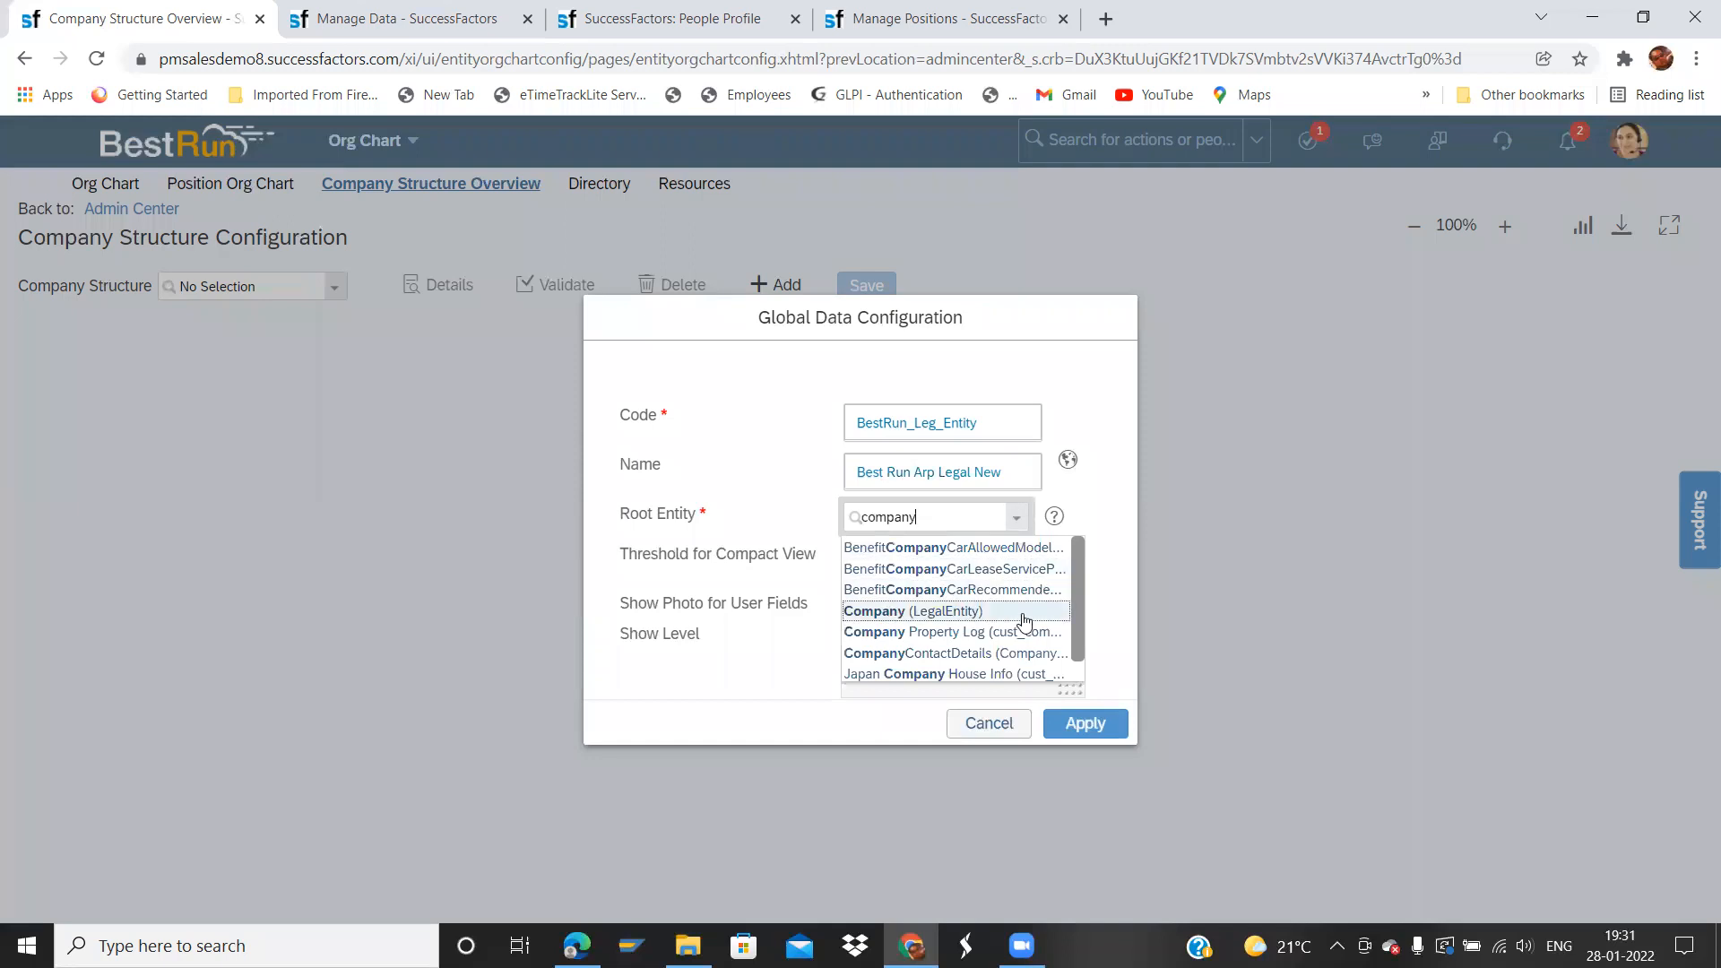
left_click(948, 613)
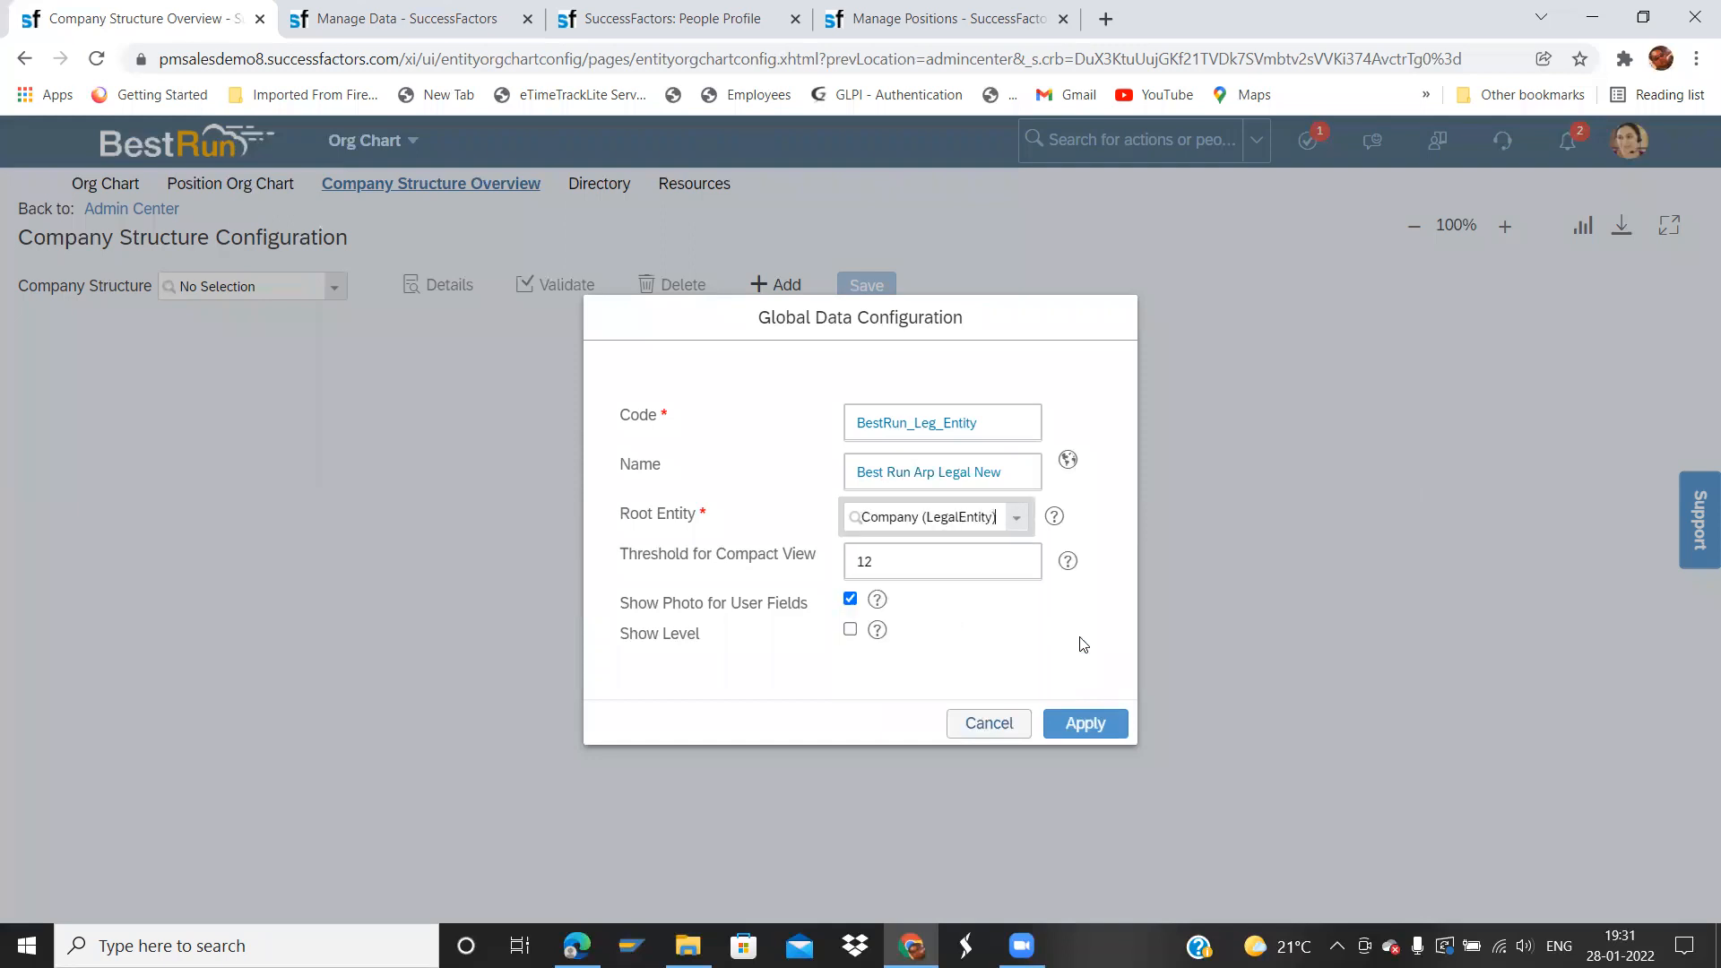
left_click(1087, 723)
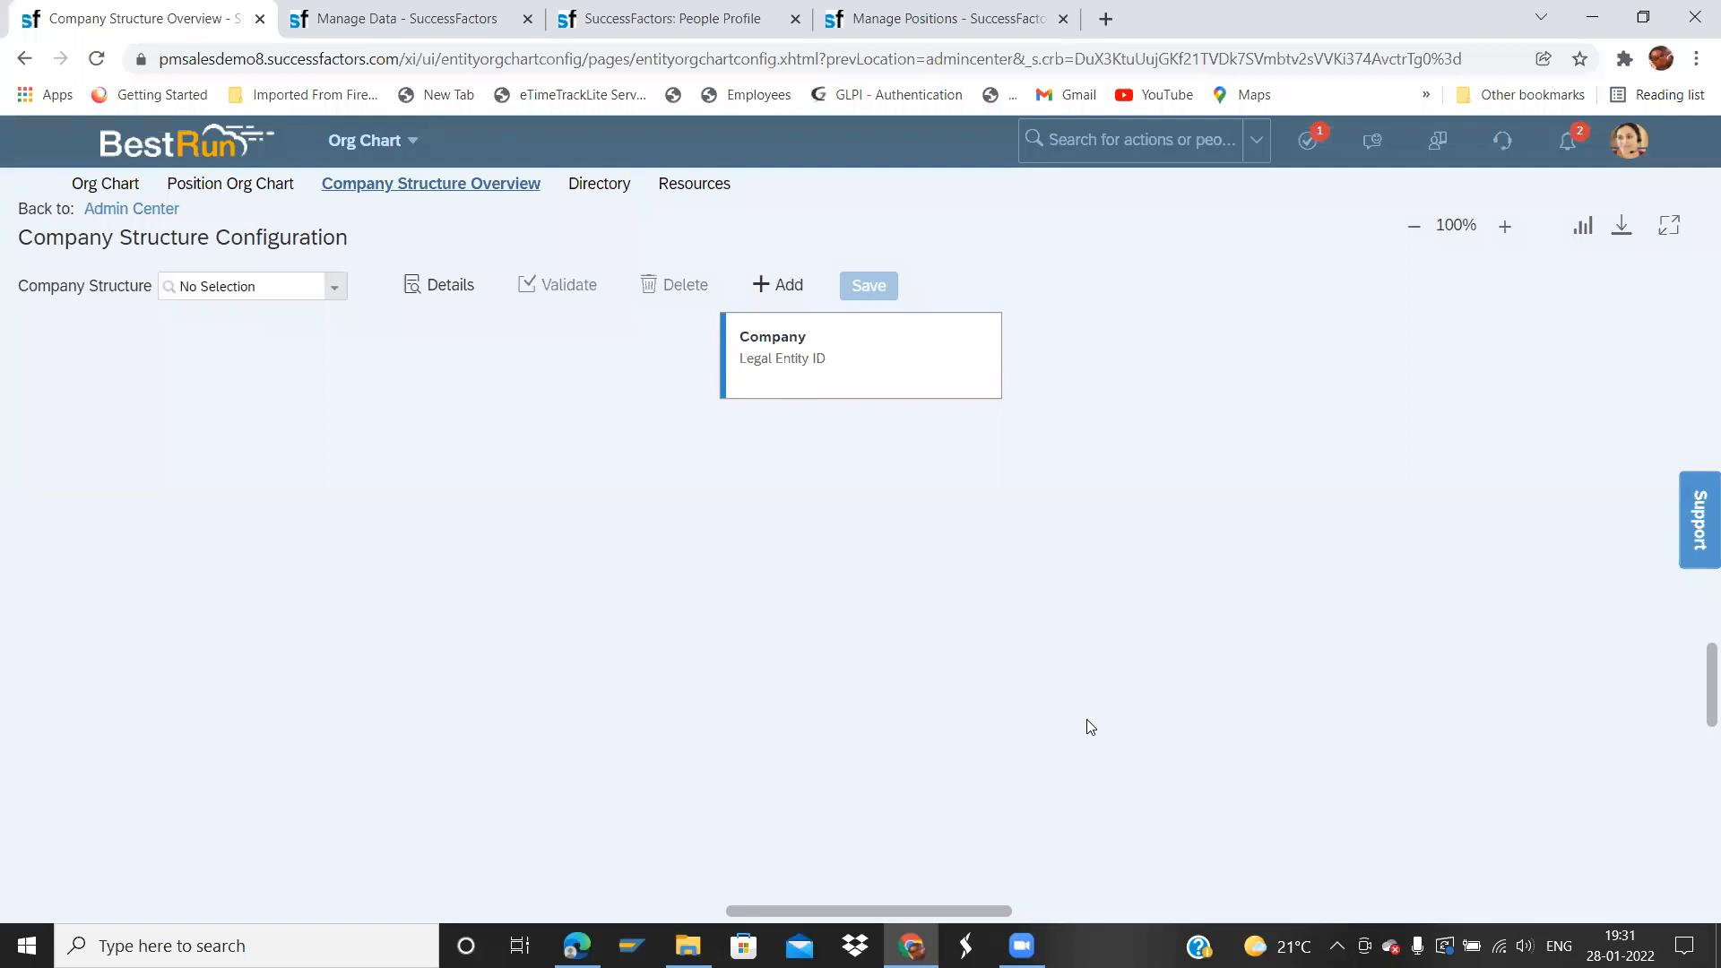
- Add Business Unit, related by association Legal Entity, as a child entity of Company
left_click(805, 380)
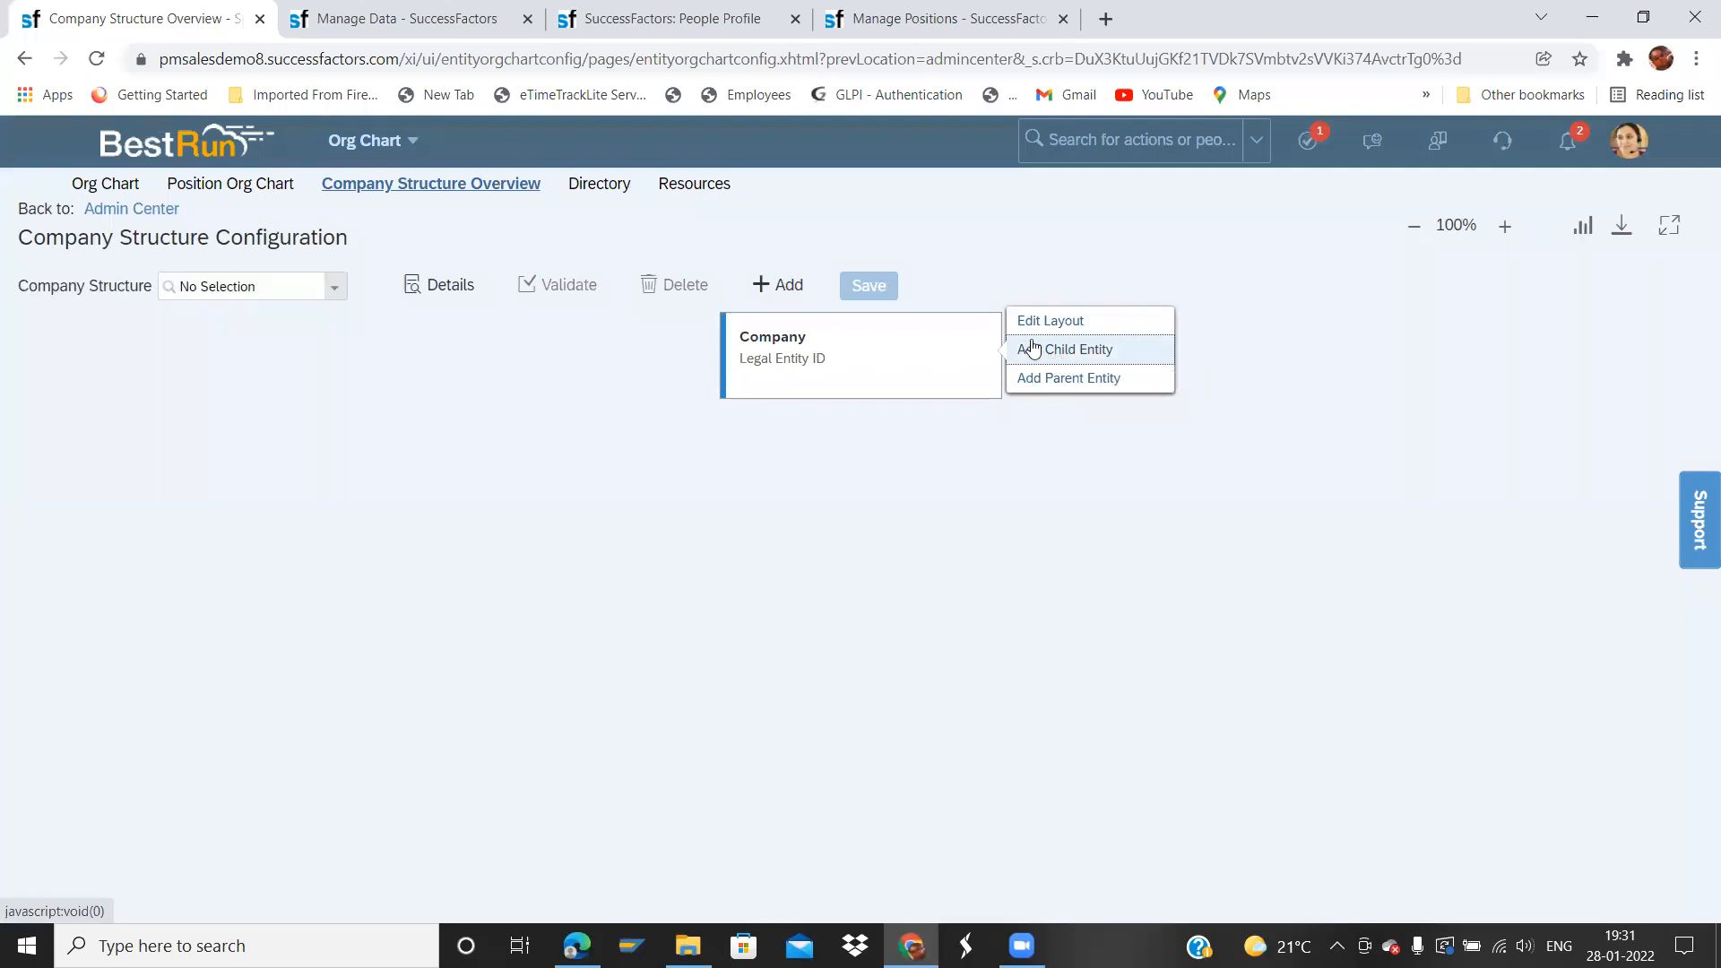
left_click(1077, 353)
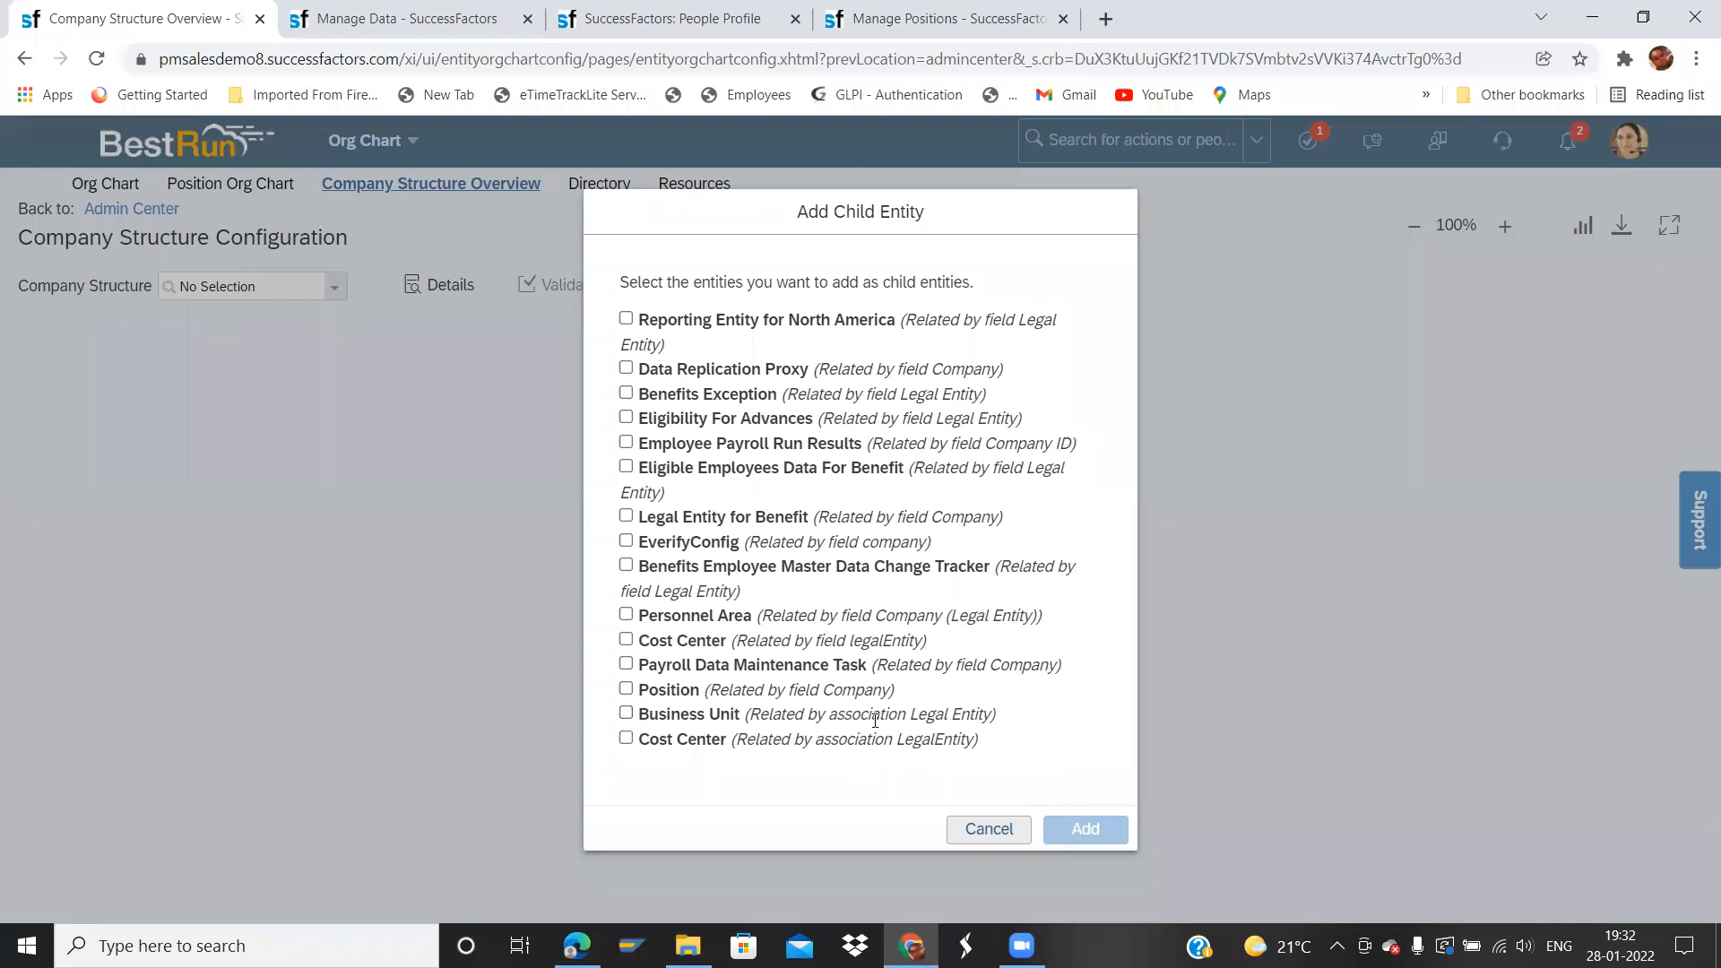
left_click(625, 714)
left_click(1096, 827)
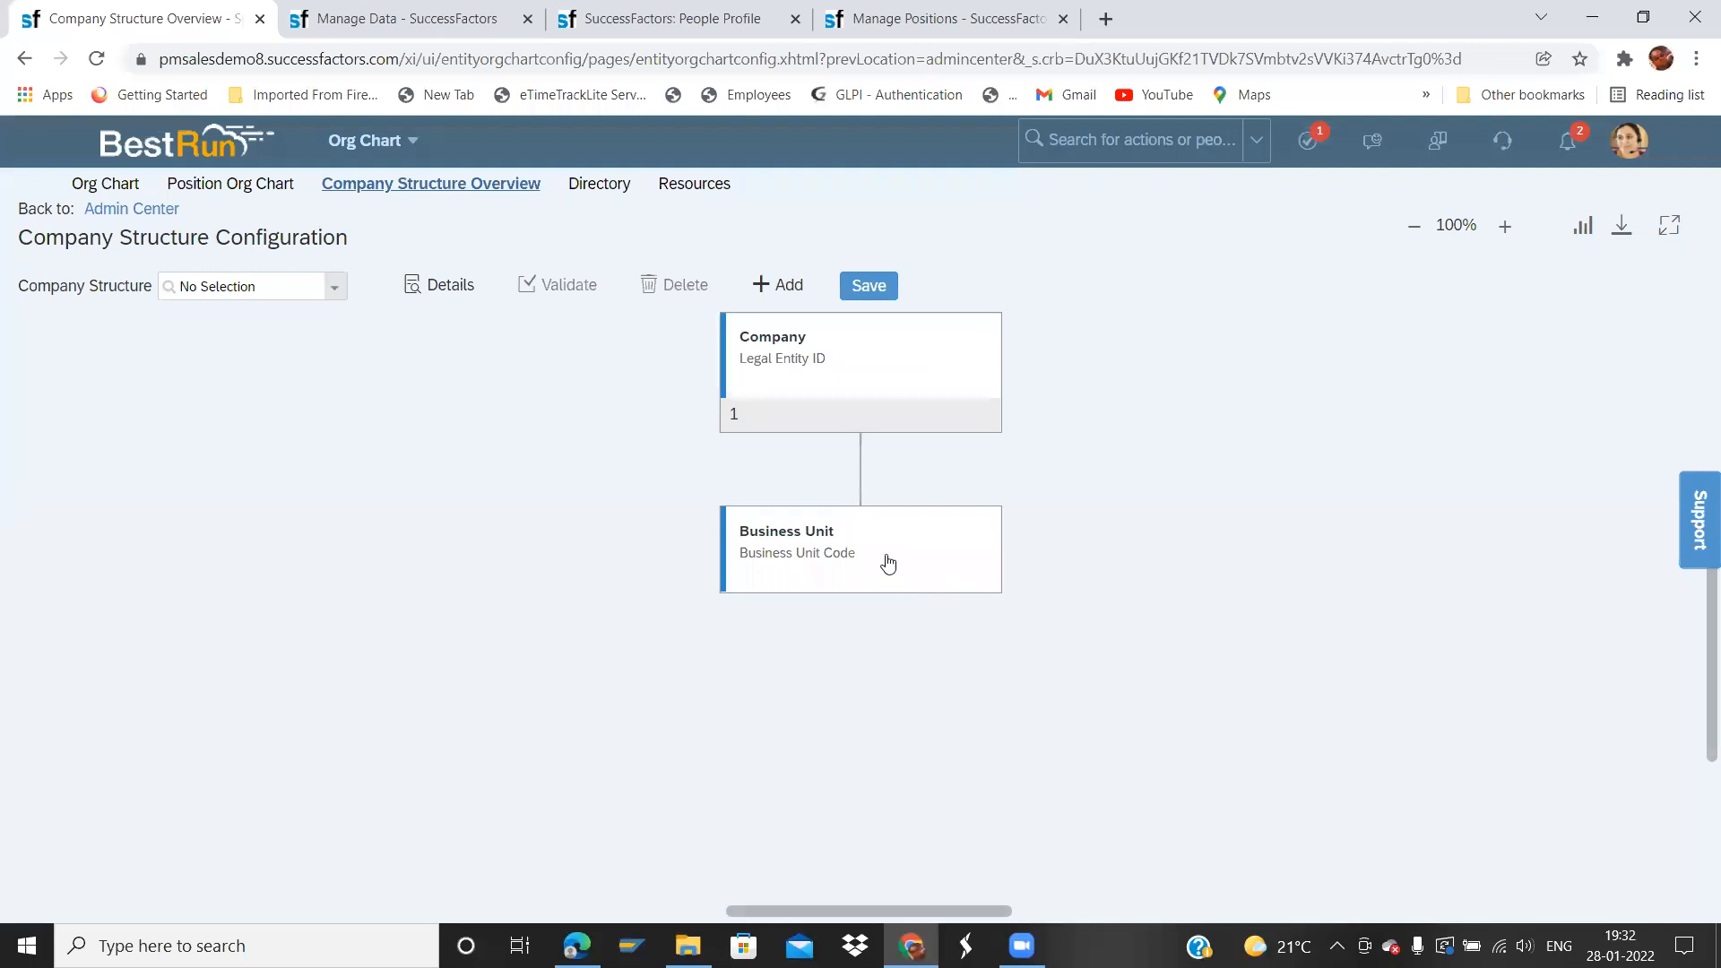
- Add Division, related by association Business Unit, as a child entity of Business Unit
left_click(885, 560)
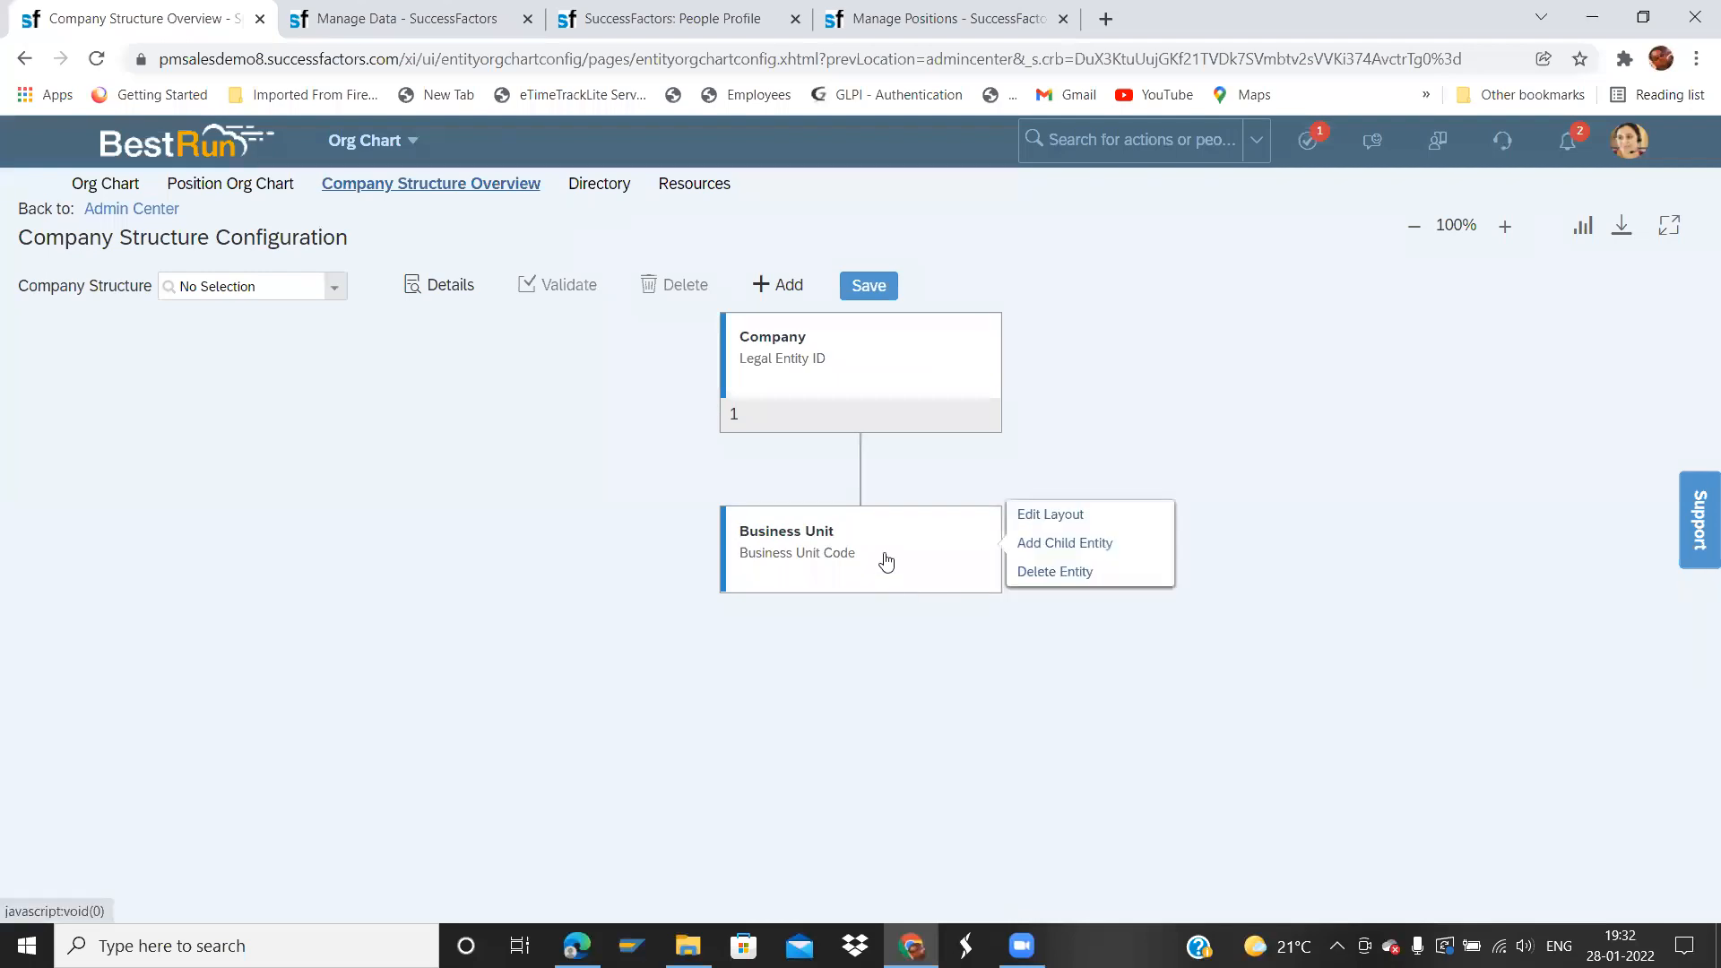
left_click(1040, 543)
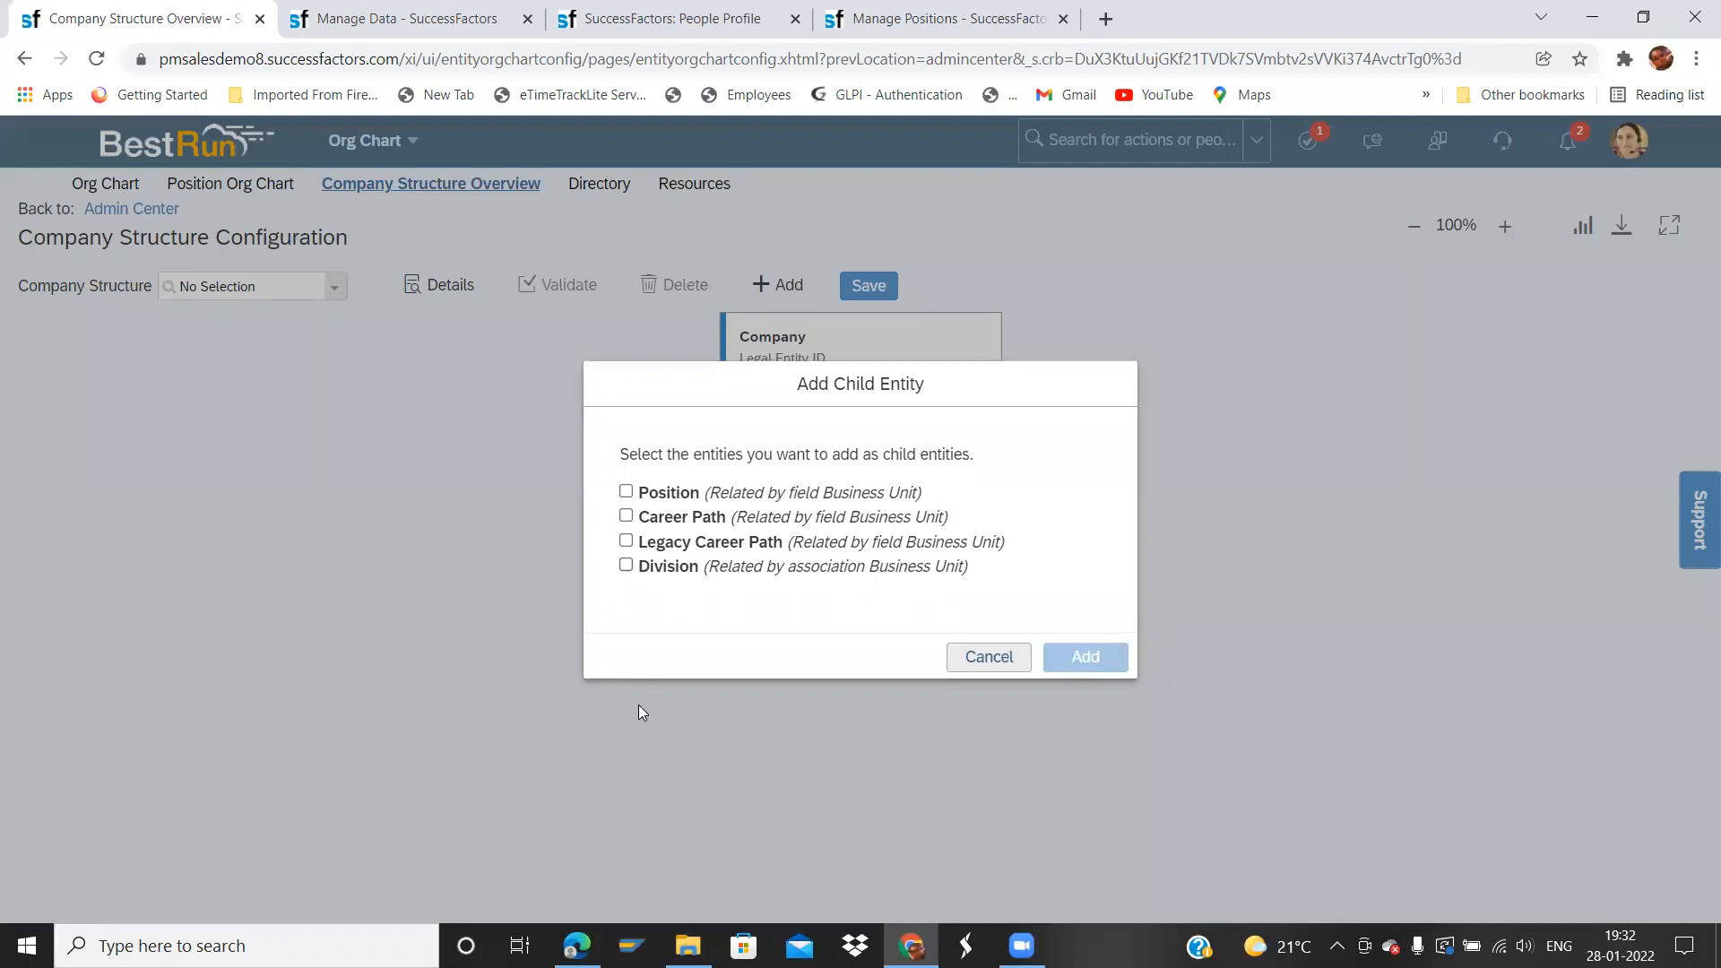
left_click(627, 566)
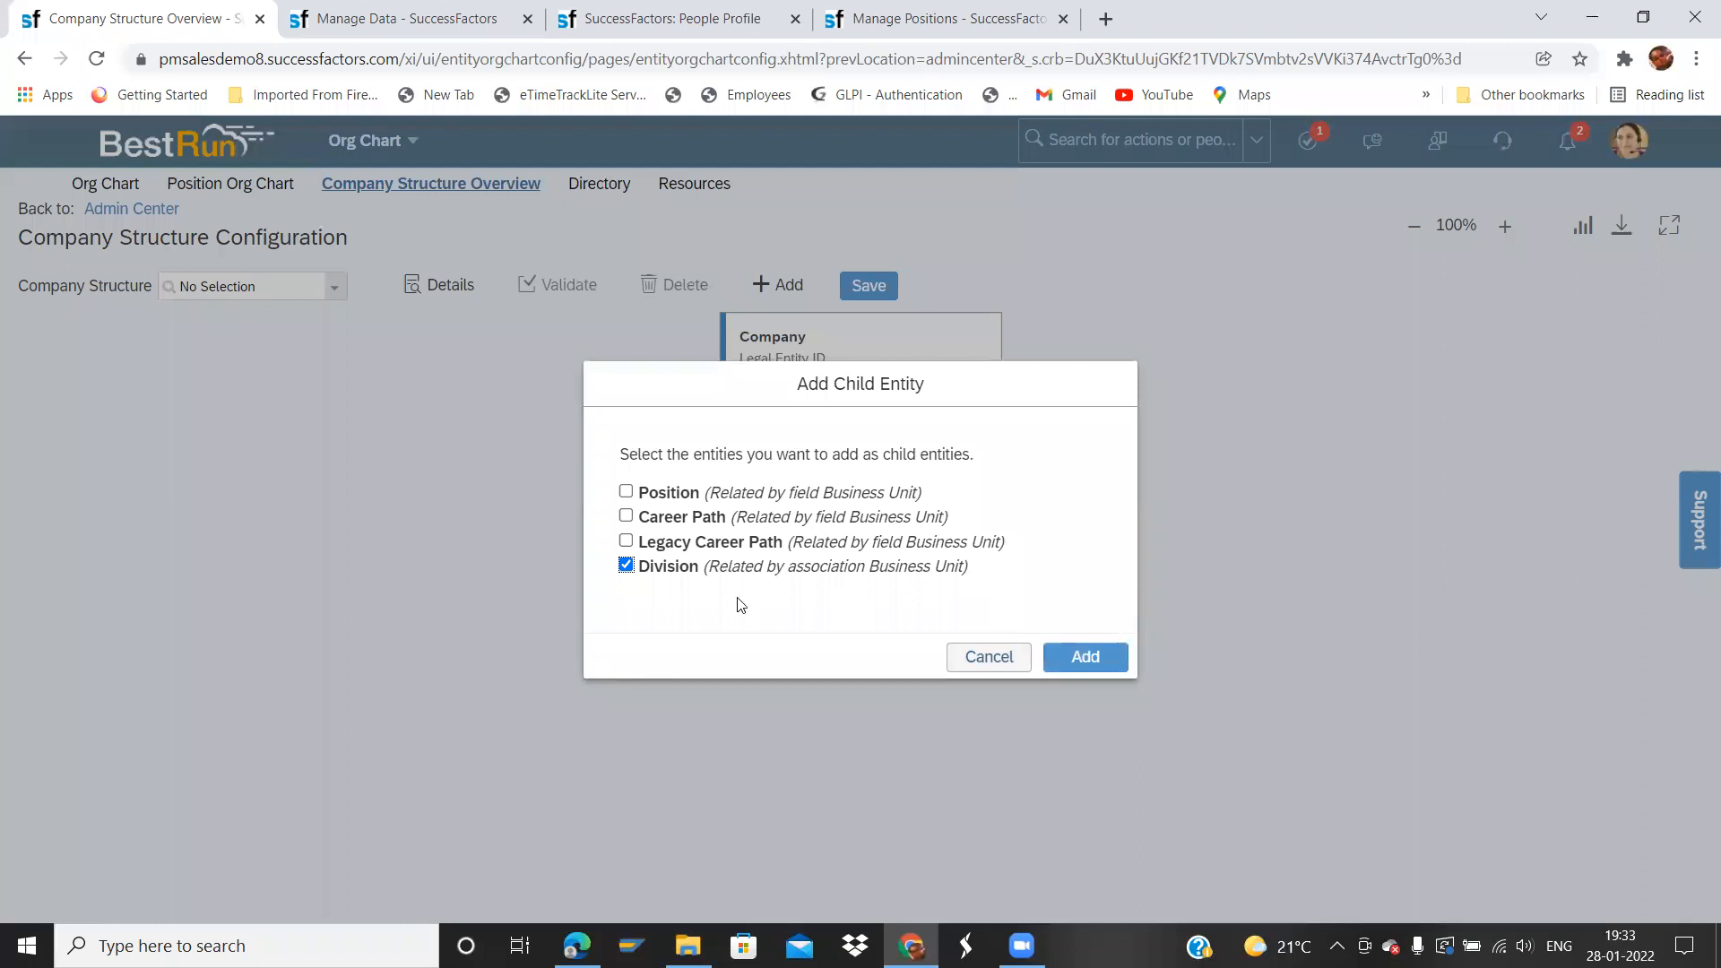
left_click(1107, 657)
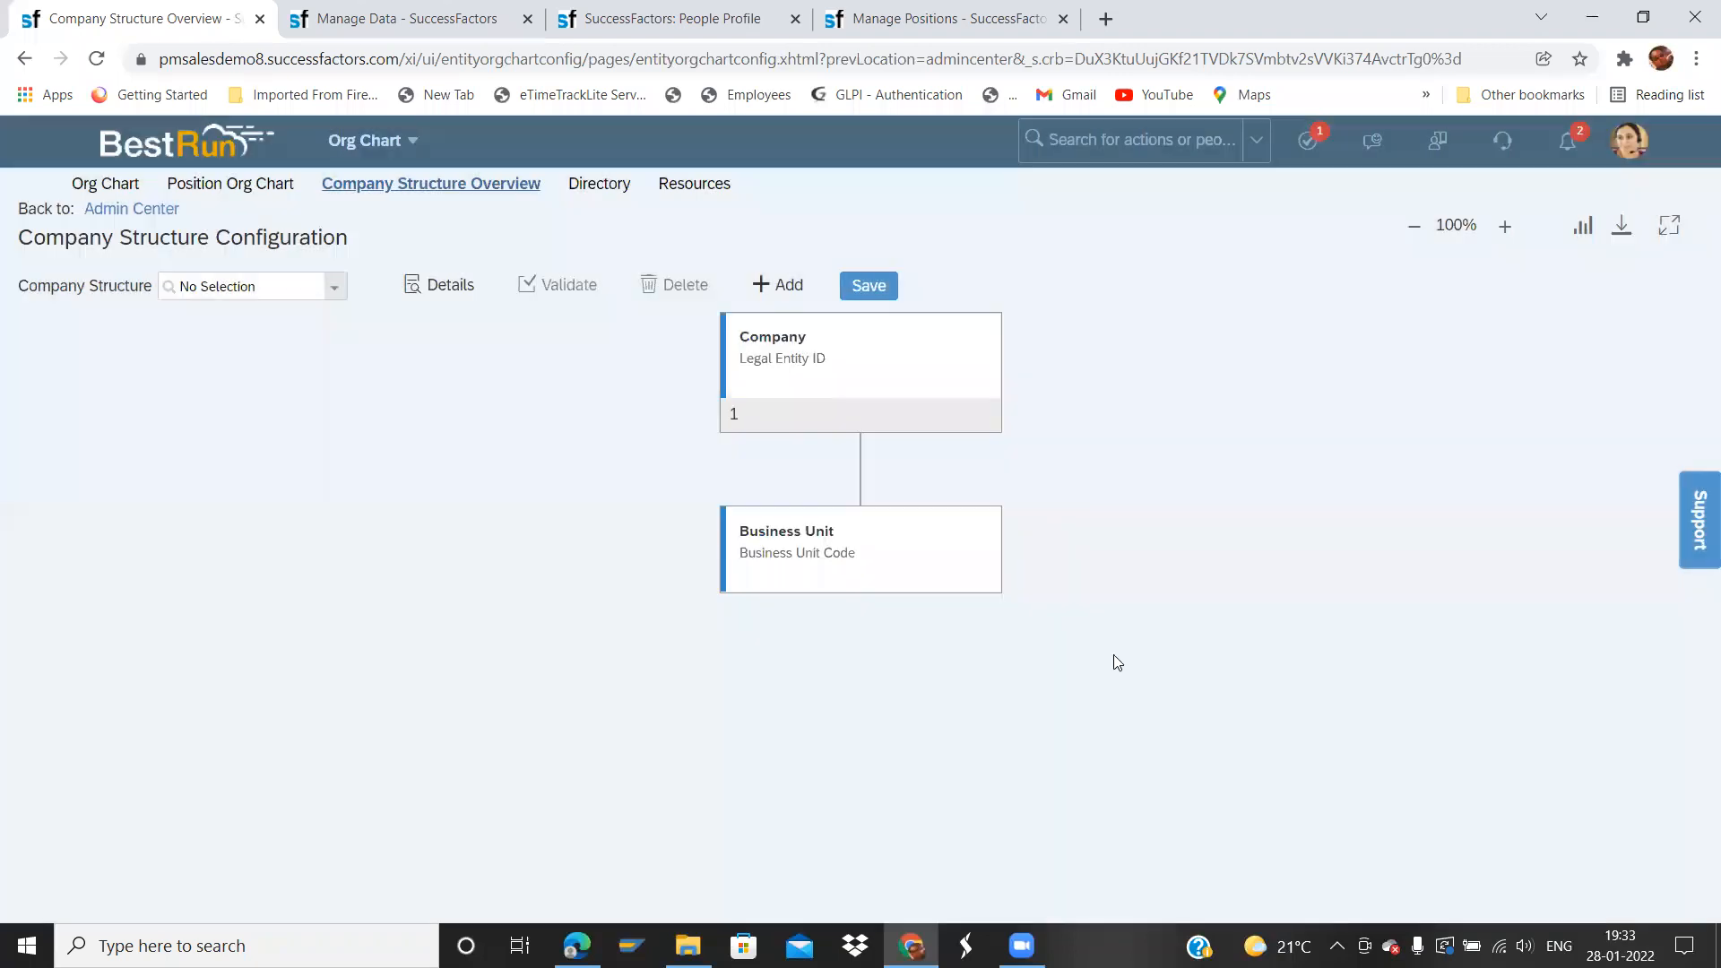
- Add Department, related by association Division, as a child entity of Division
left_click(823, 749)
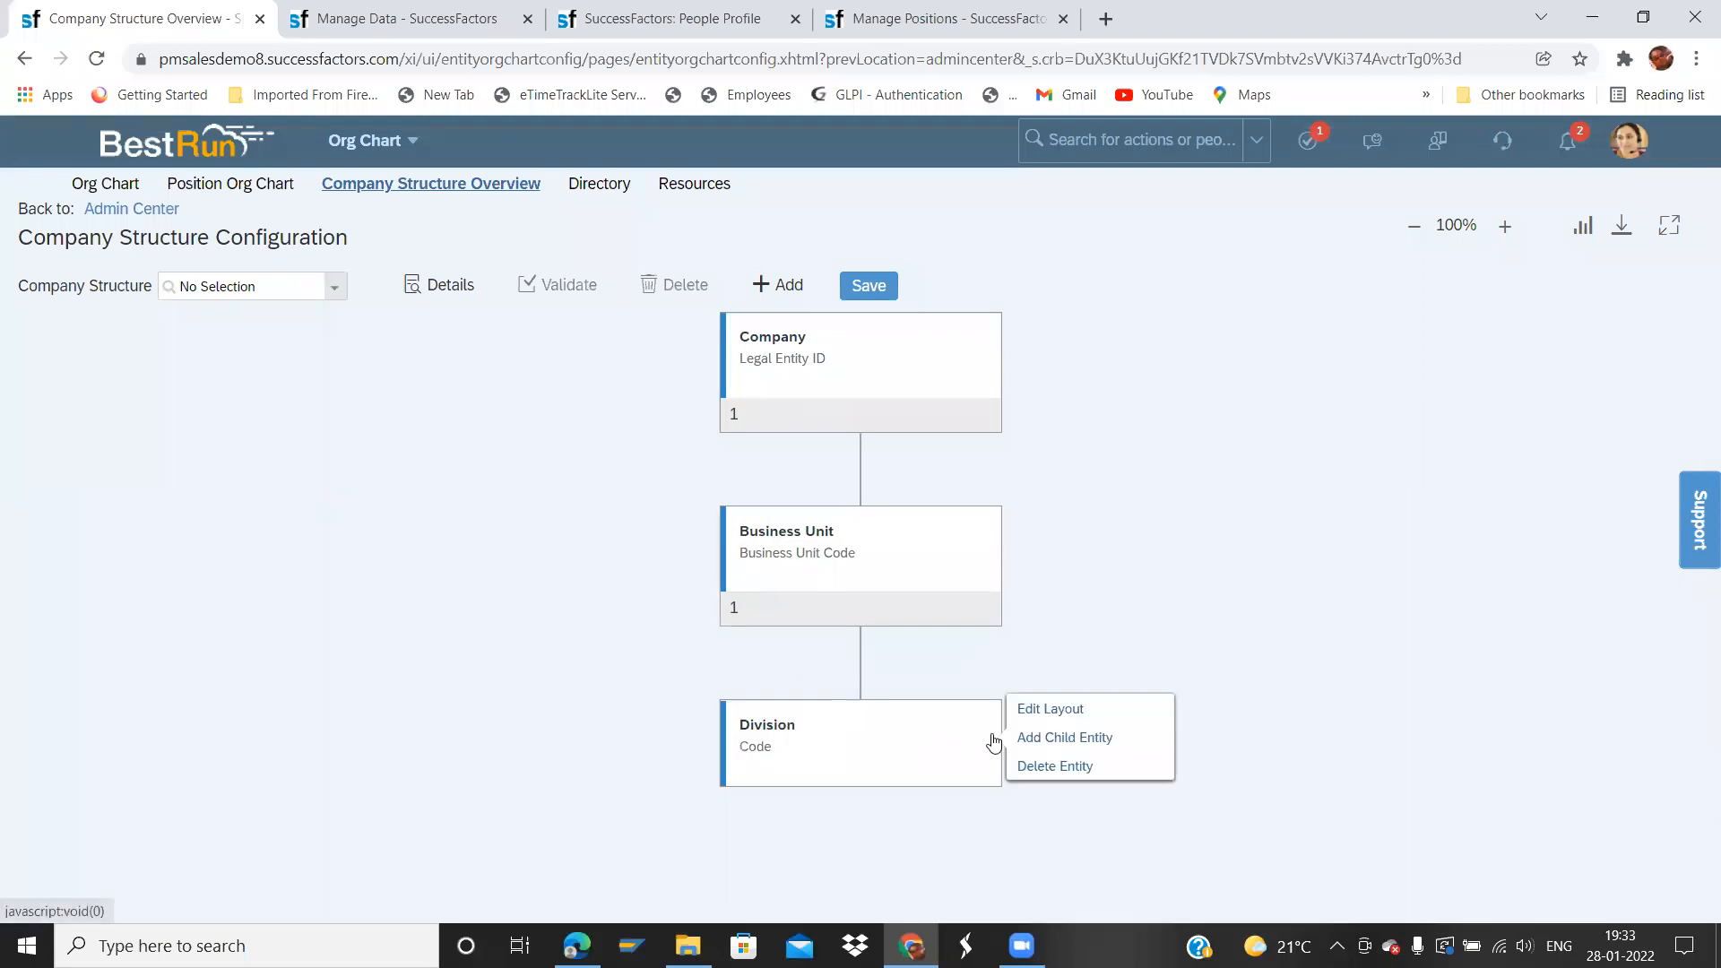
left_click(1066, 736)
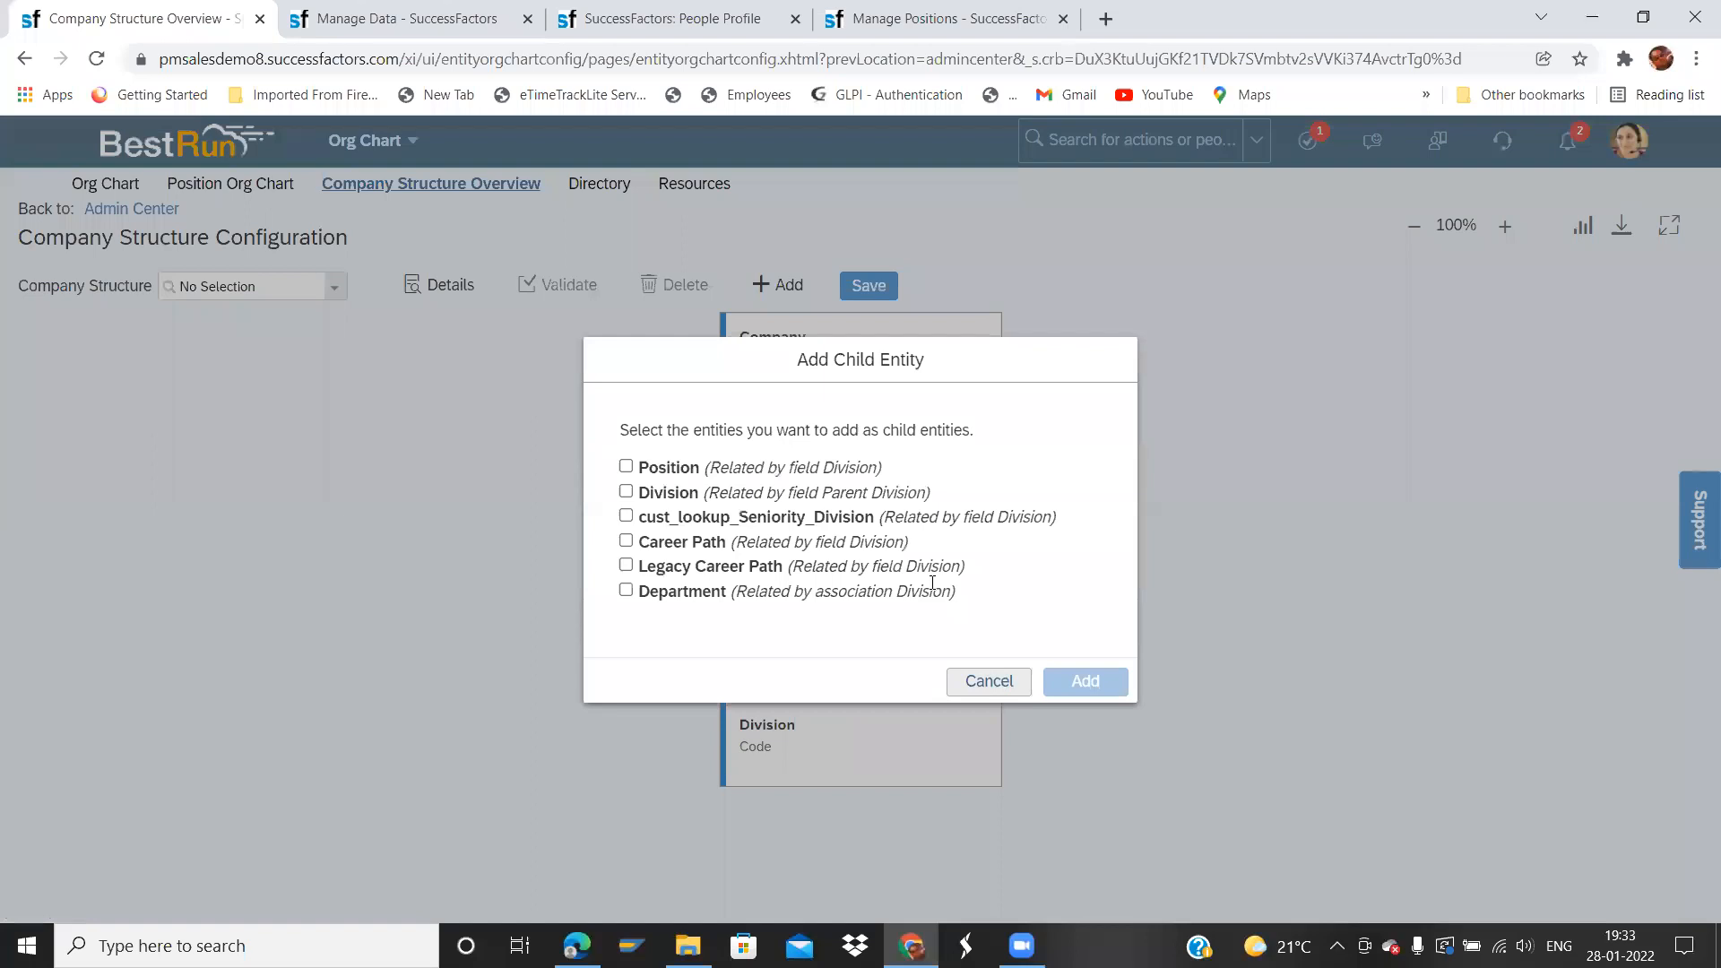
left_click(626, 590)
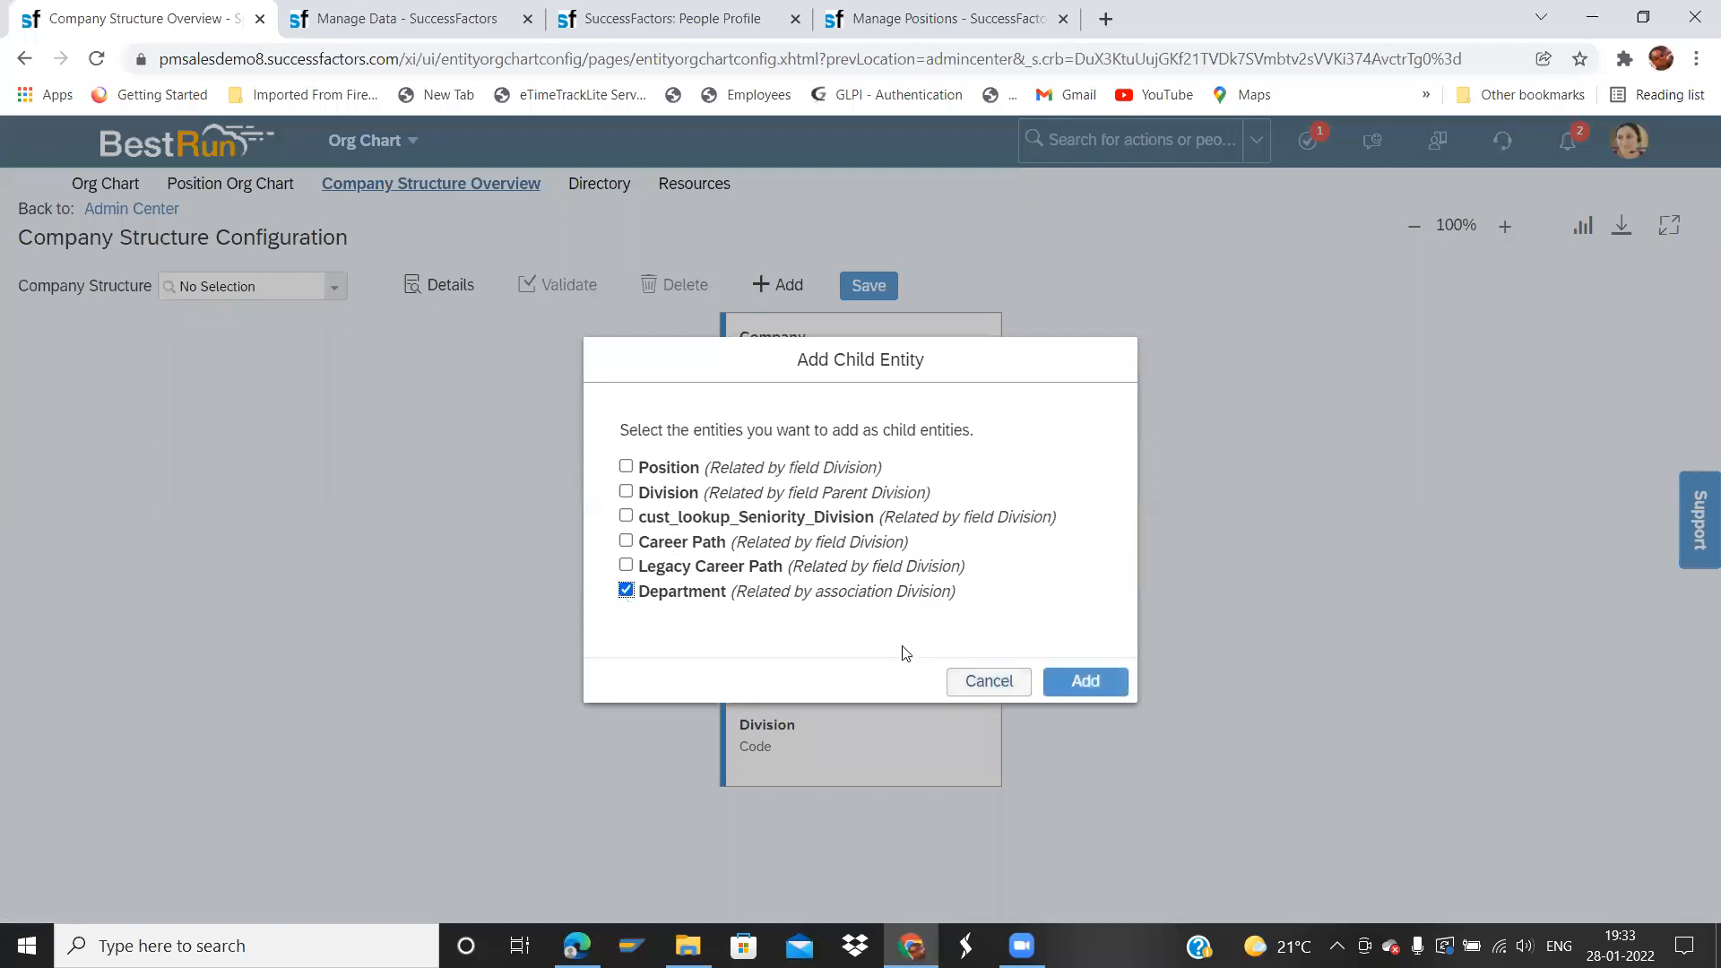
left_click(1076, 690)
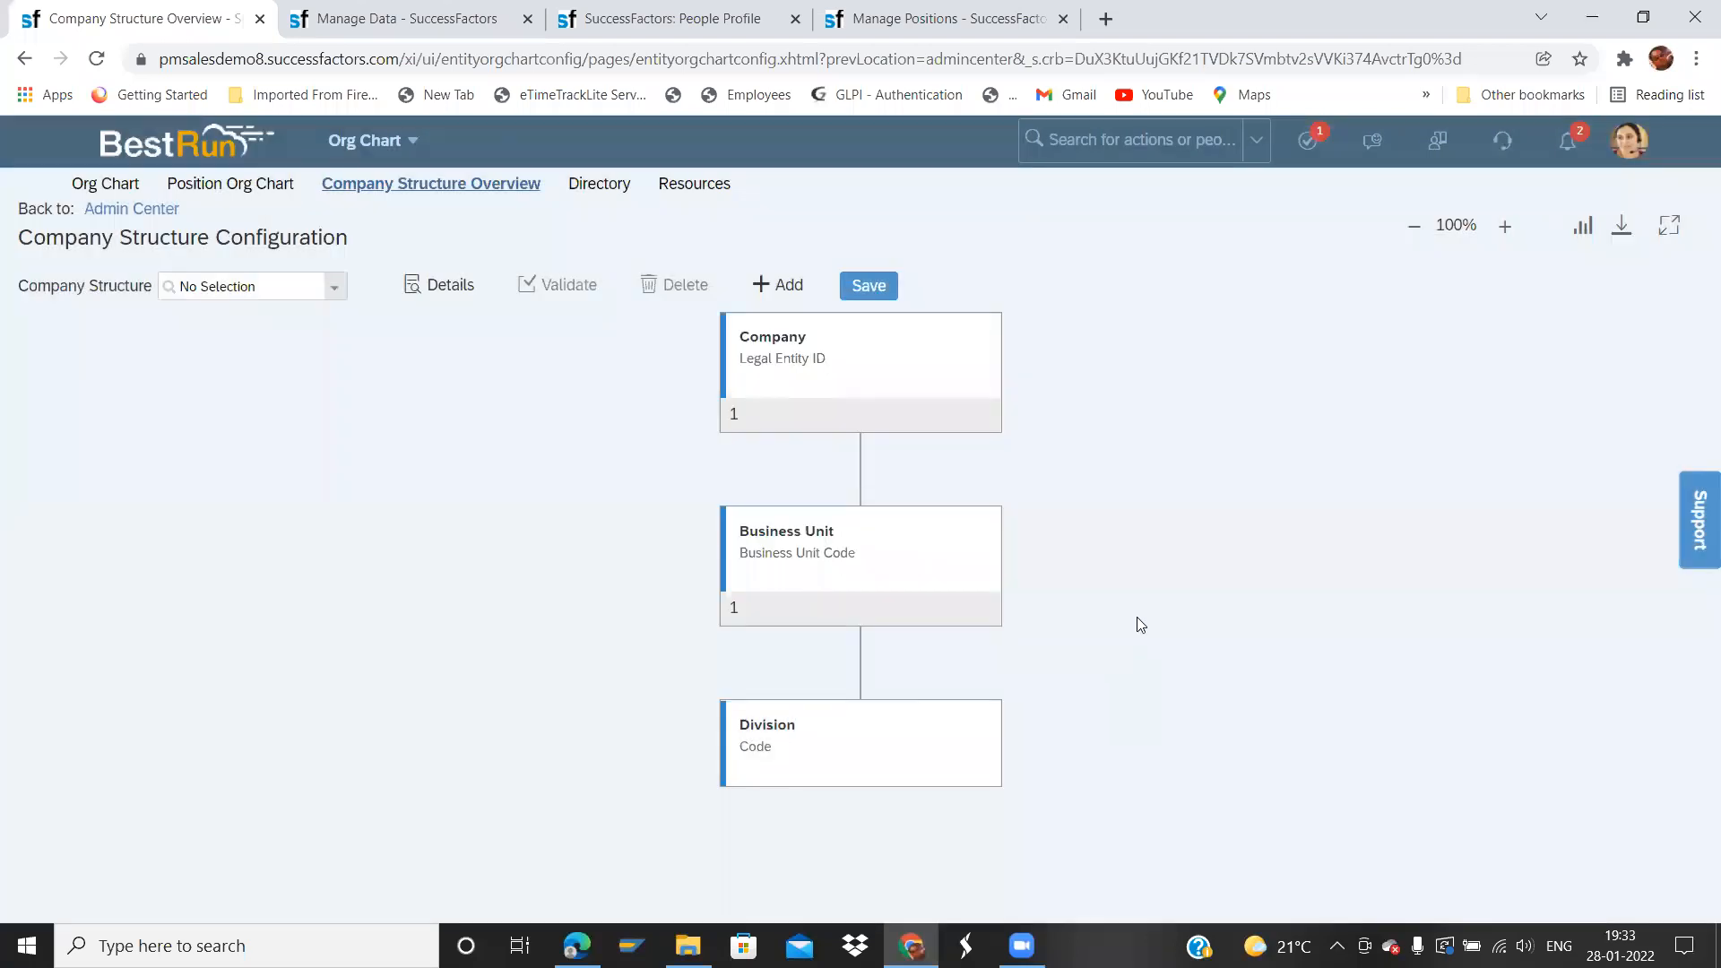
mouse_move(853, 663)
left_mouse_down()
mouse_move(882, 476)
mouse_move(865, 658)
left_mouse_up()
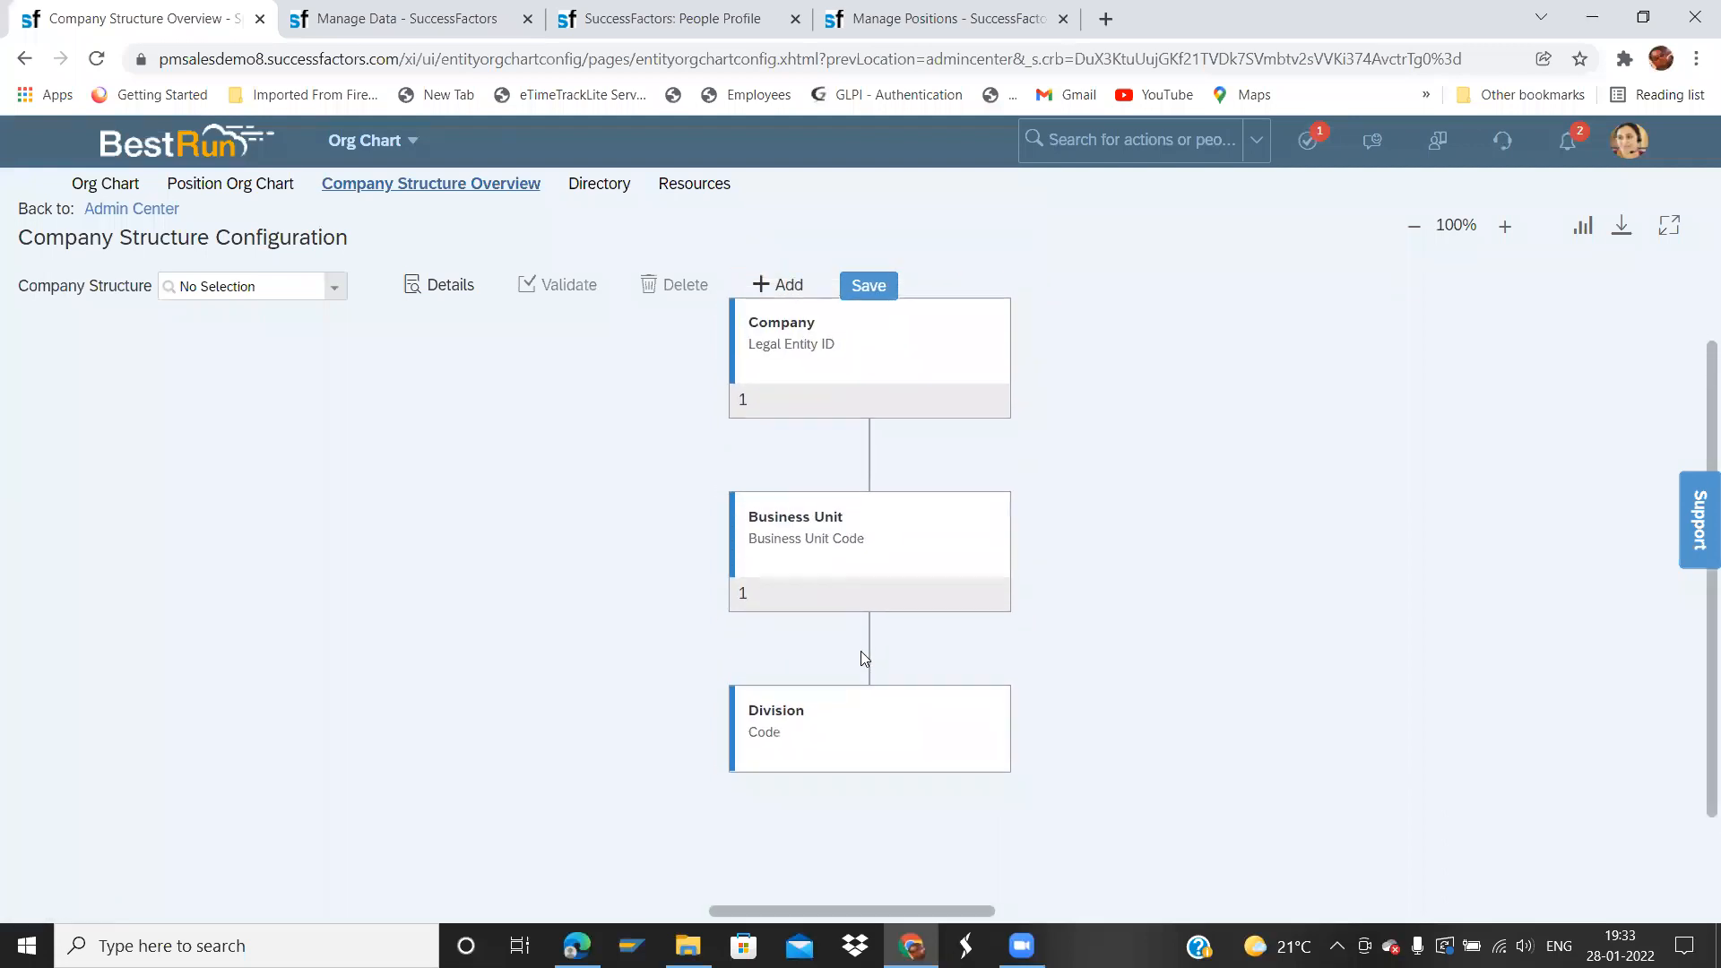
left_click(846, 717)
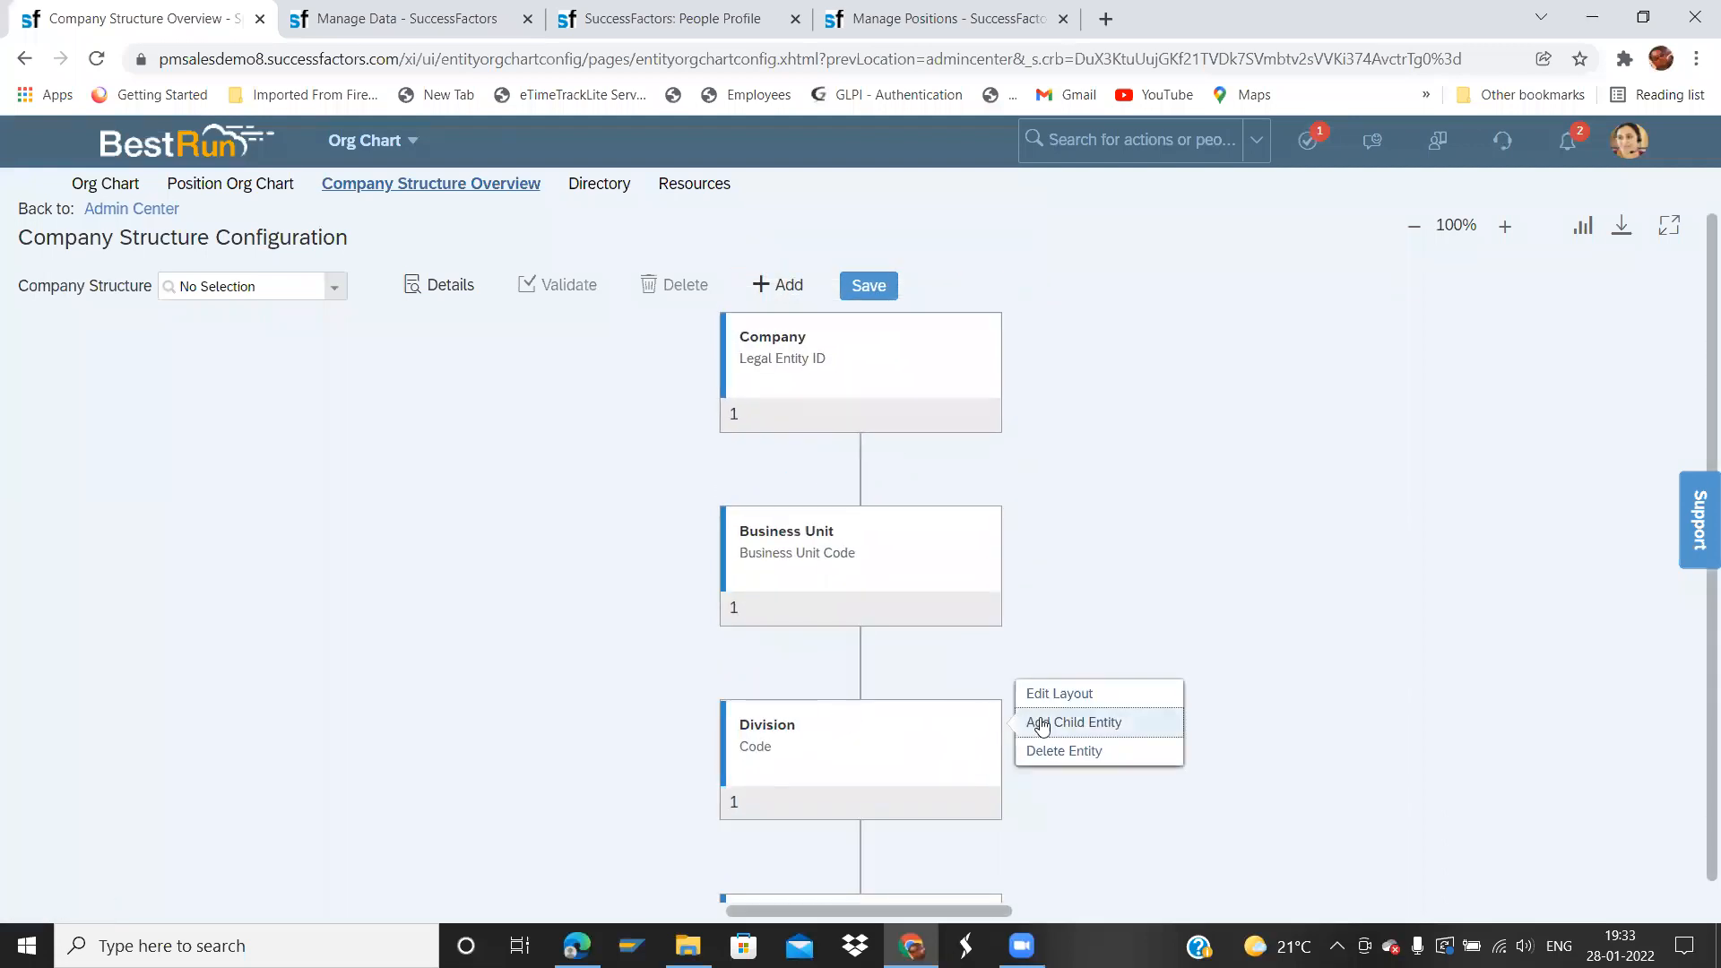
left_click(1040, 722)
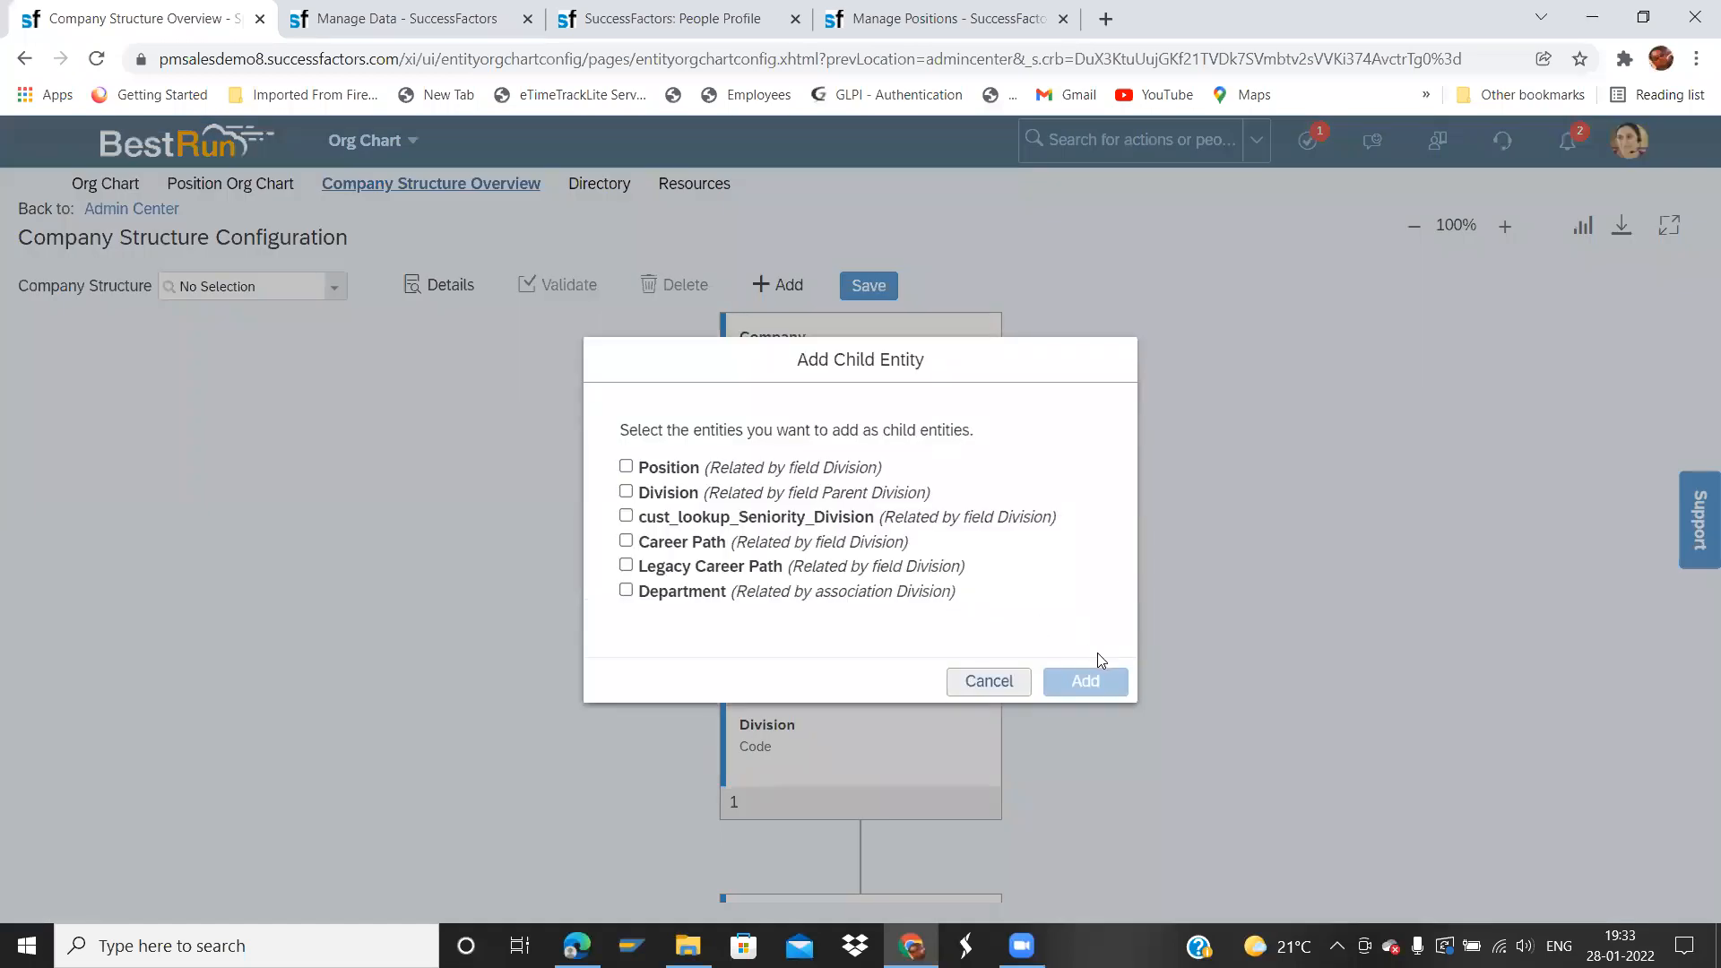
left_click(991, 683)
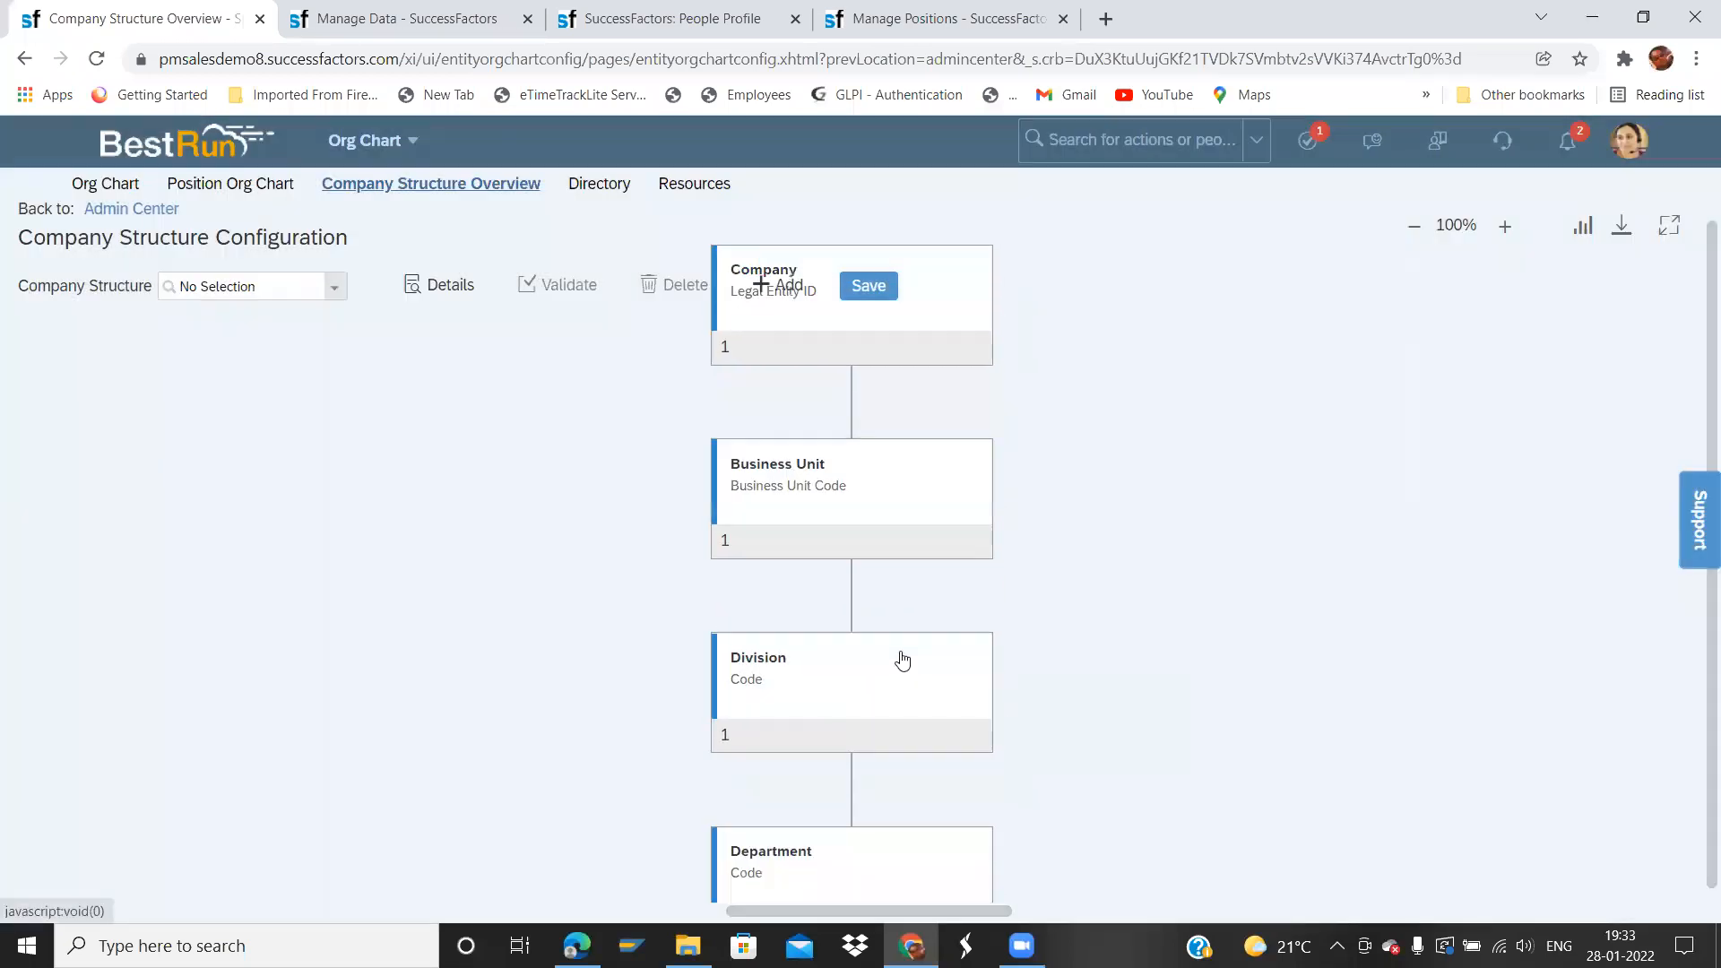
left_click(903, 664)
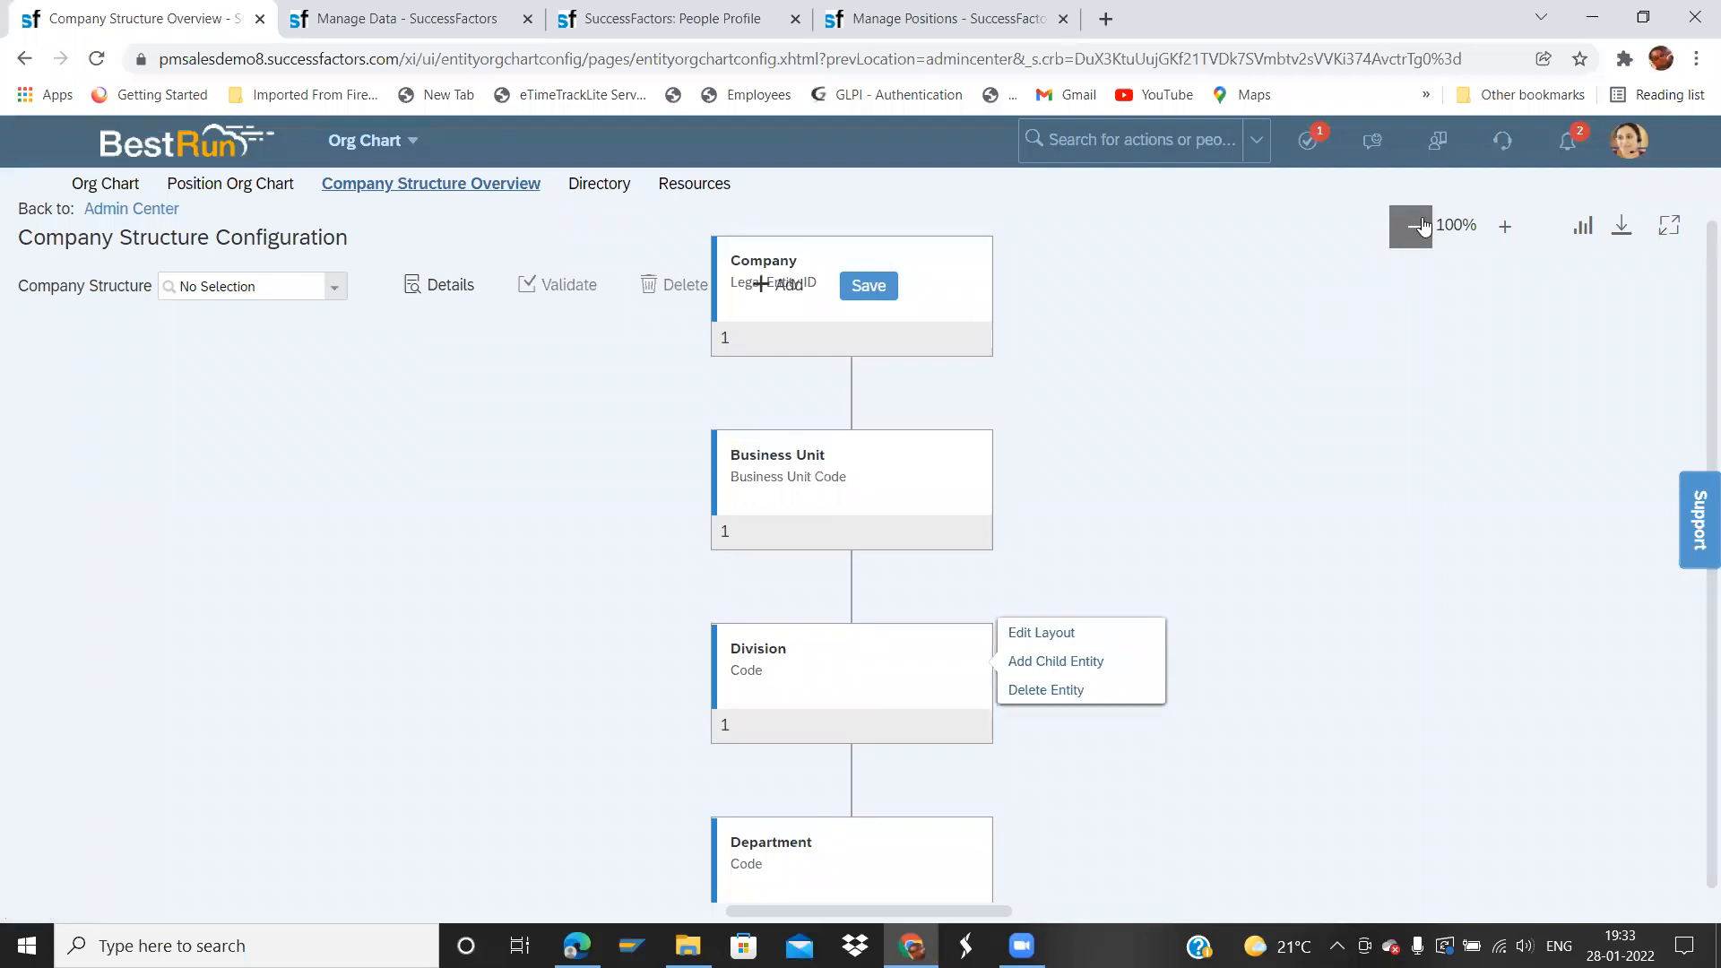
- Save the new company structure with its Company, Business Unit, Division and Department levels
left_click(1416, 226)
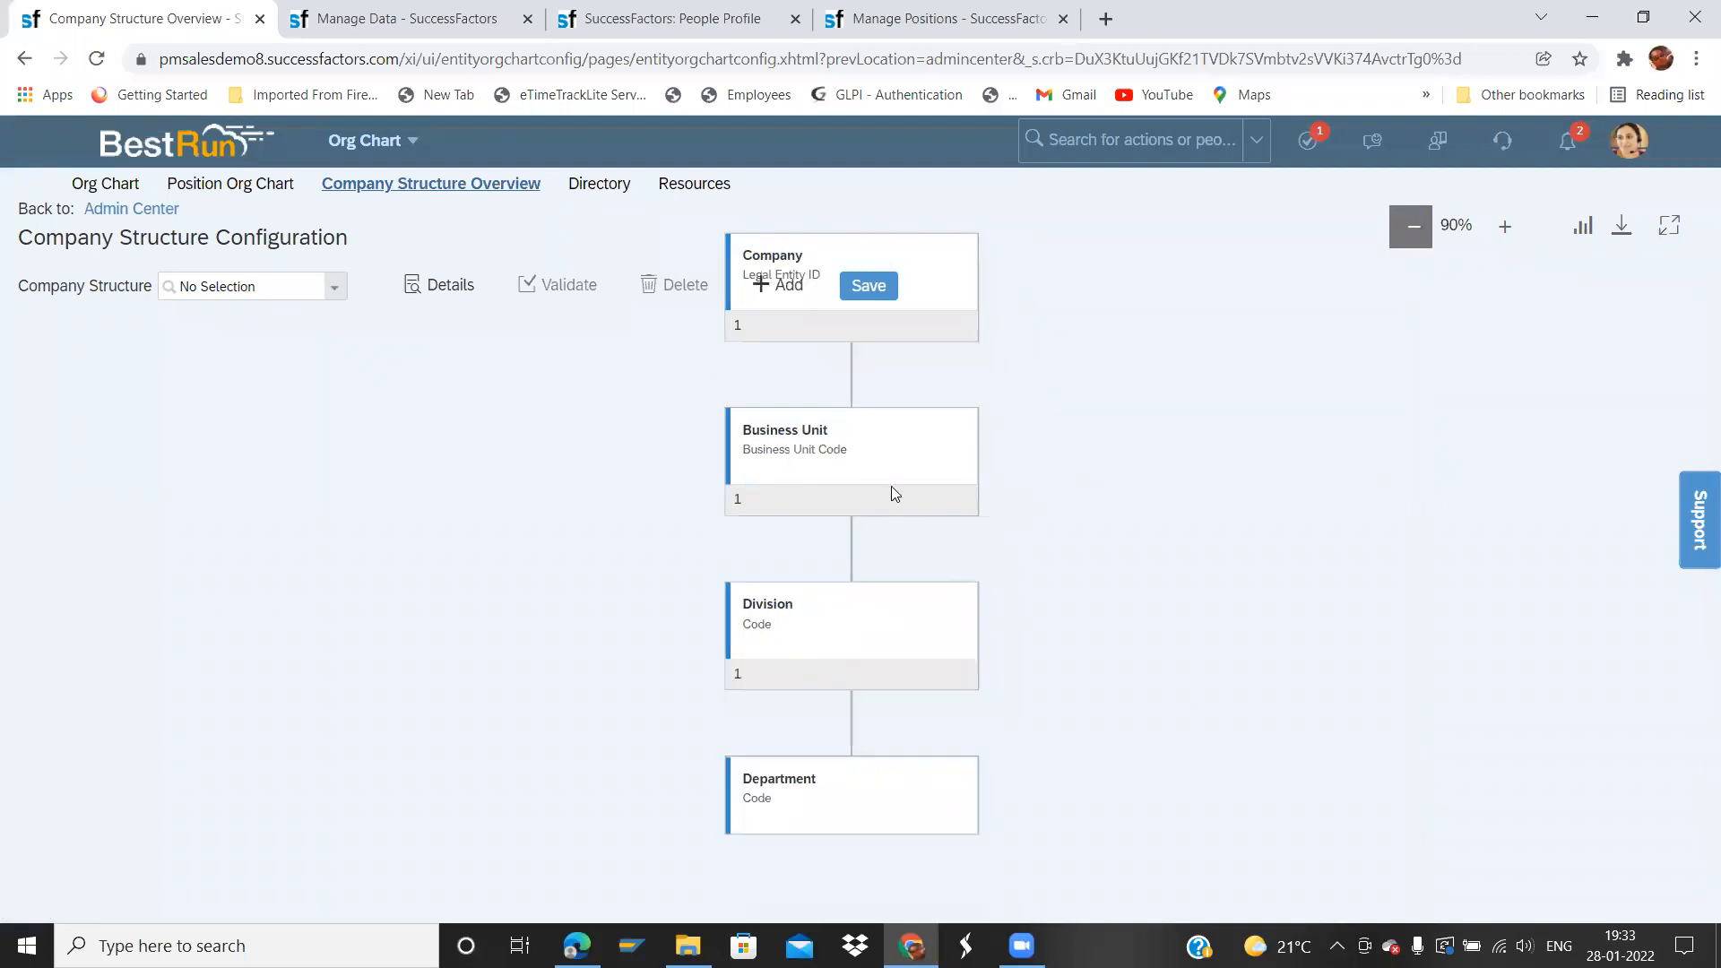
left_click(906, 547)
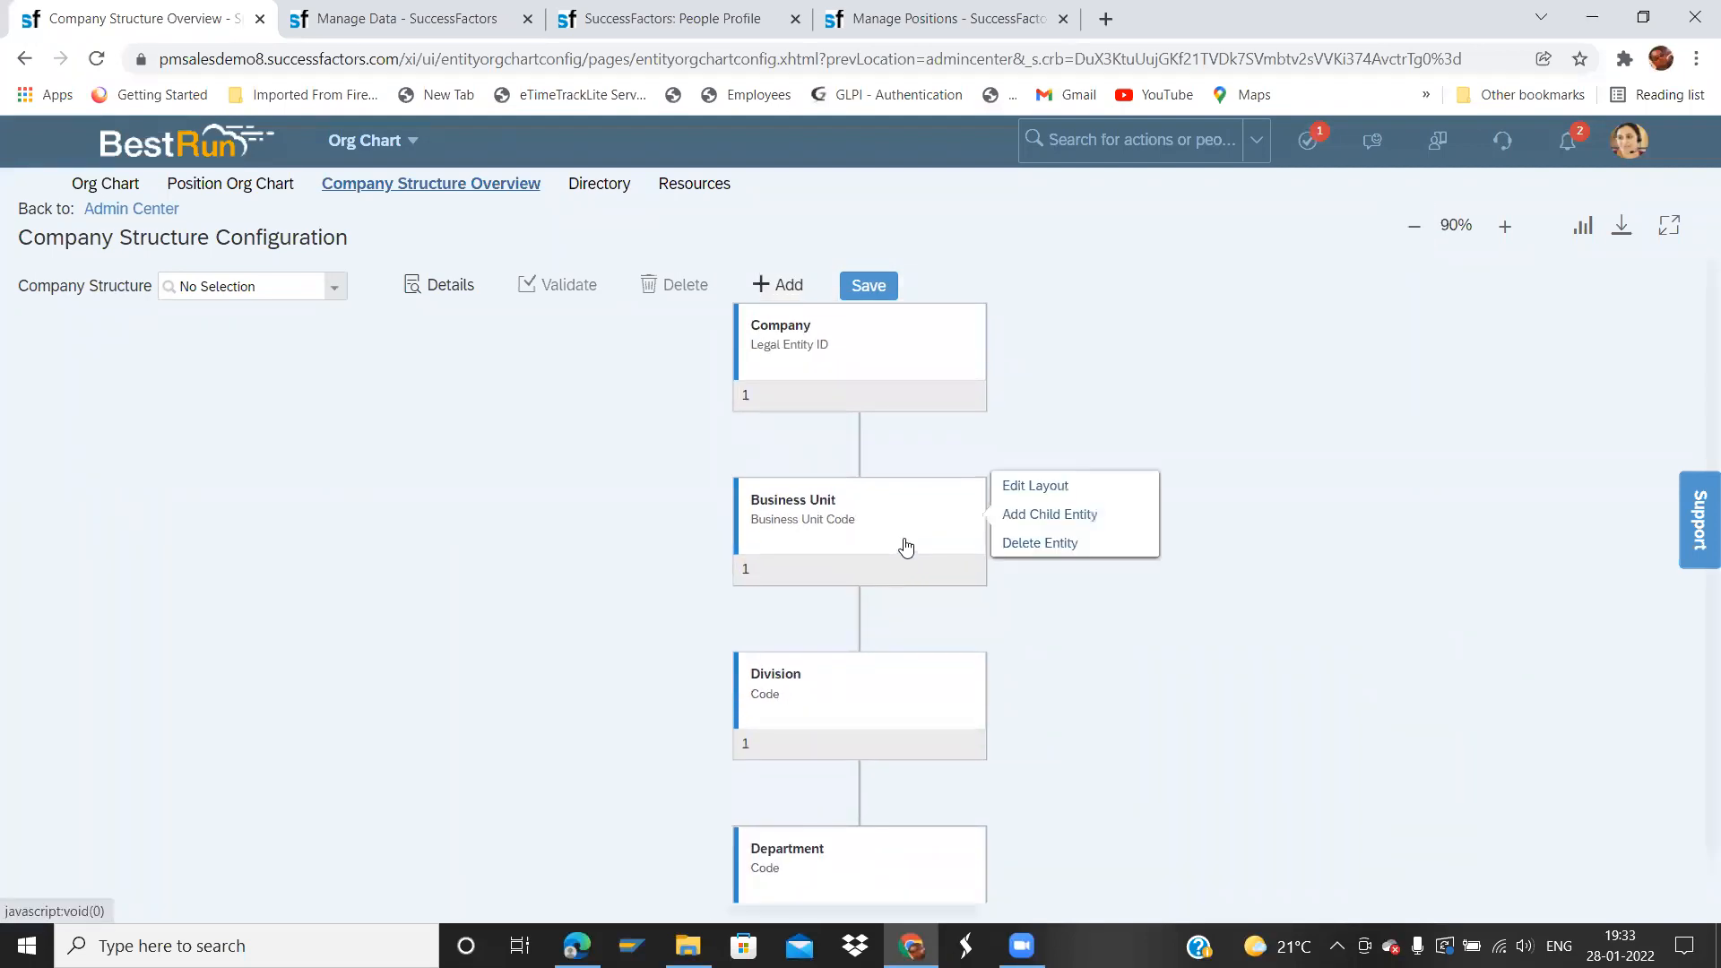
left_click(866, 286)
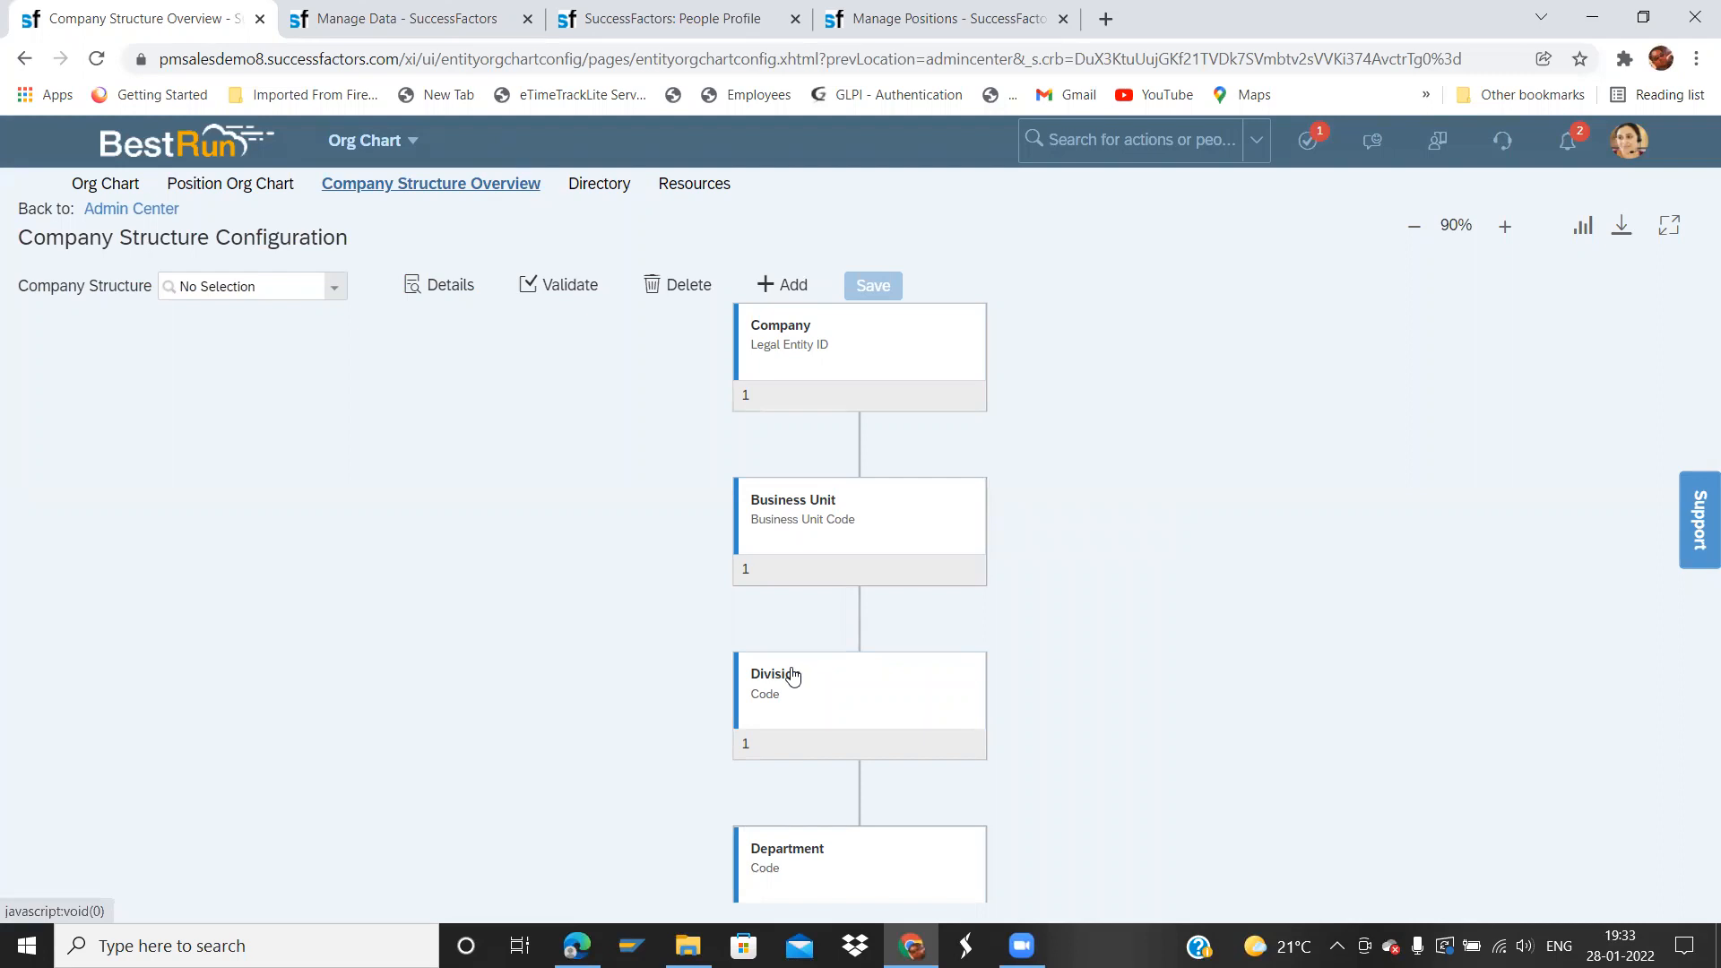
- Open the Company Structure Overview and select the BestRun_Leg_Entity structure
left_click(452, 187)
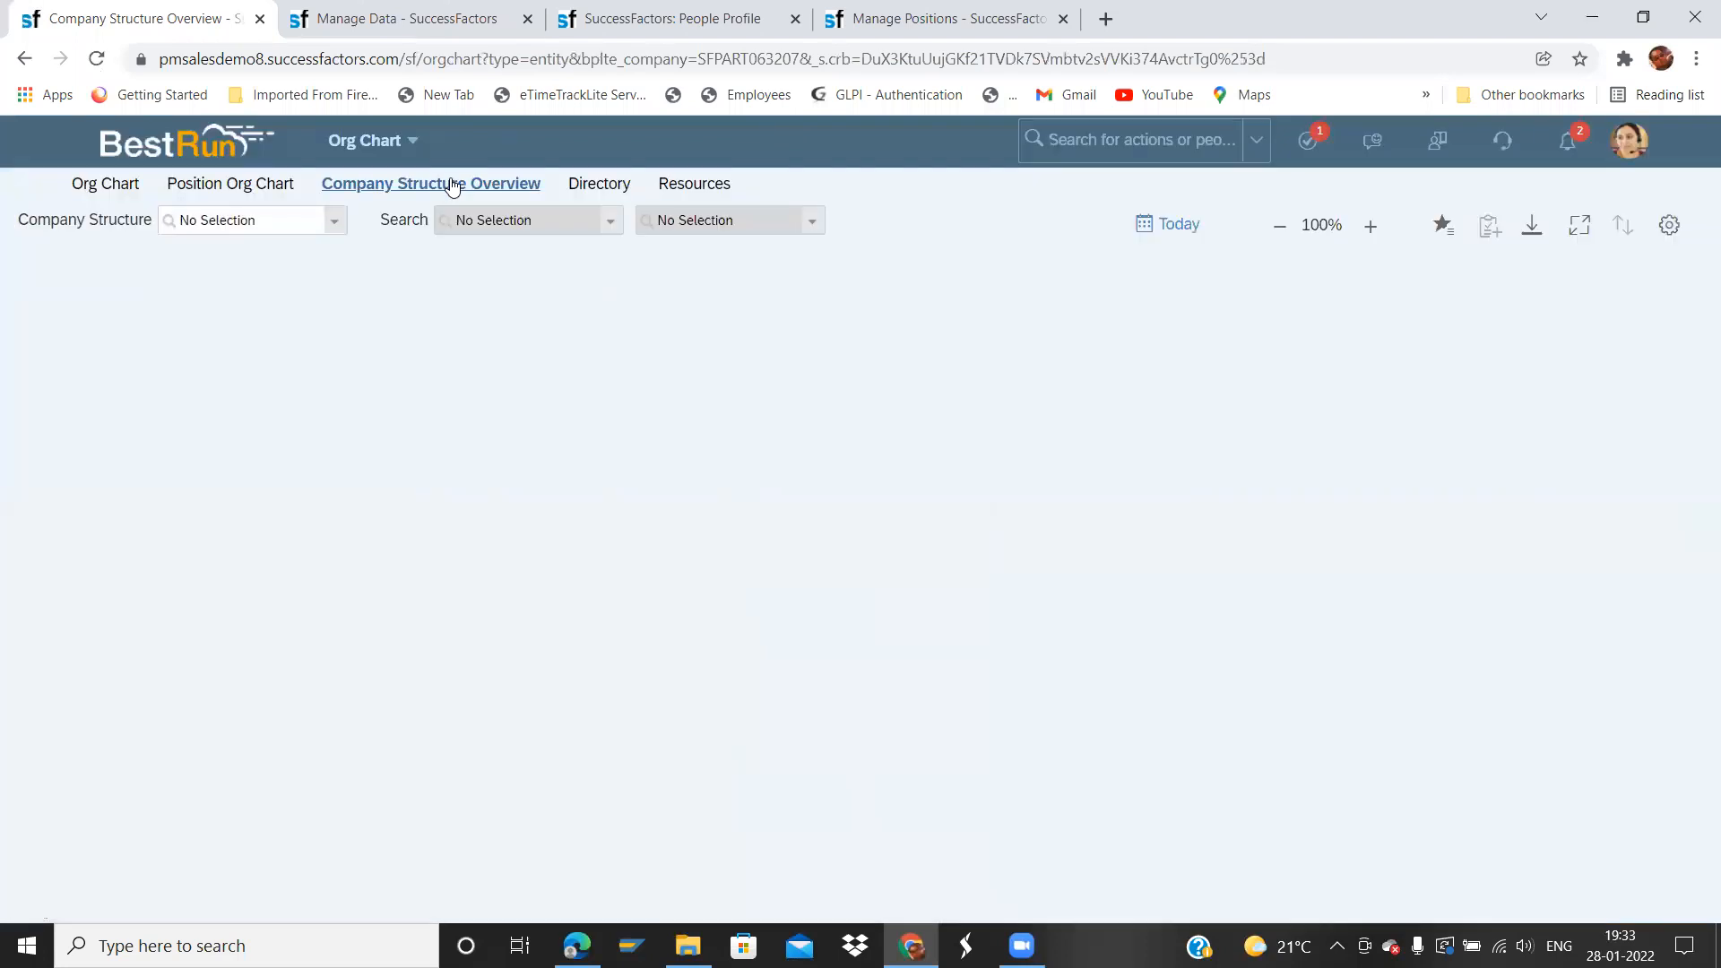
left_click(341, 233)
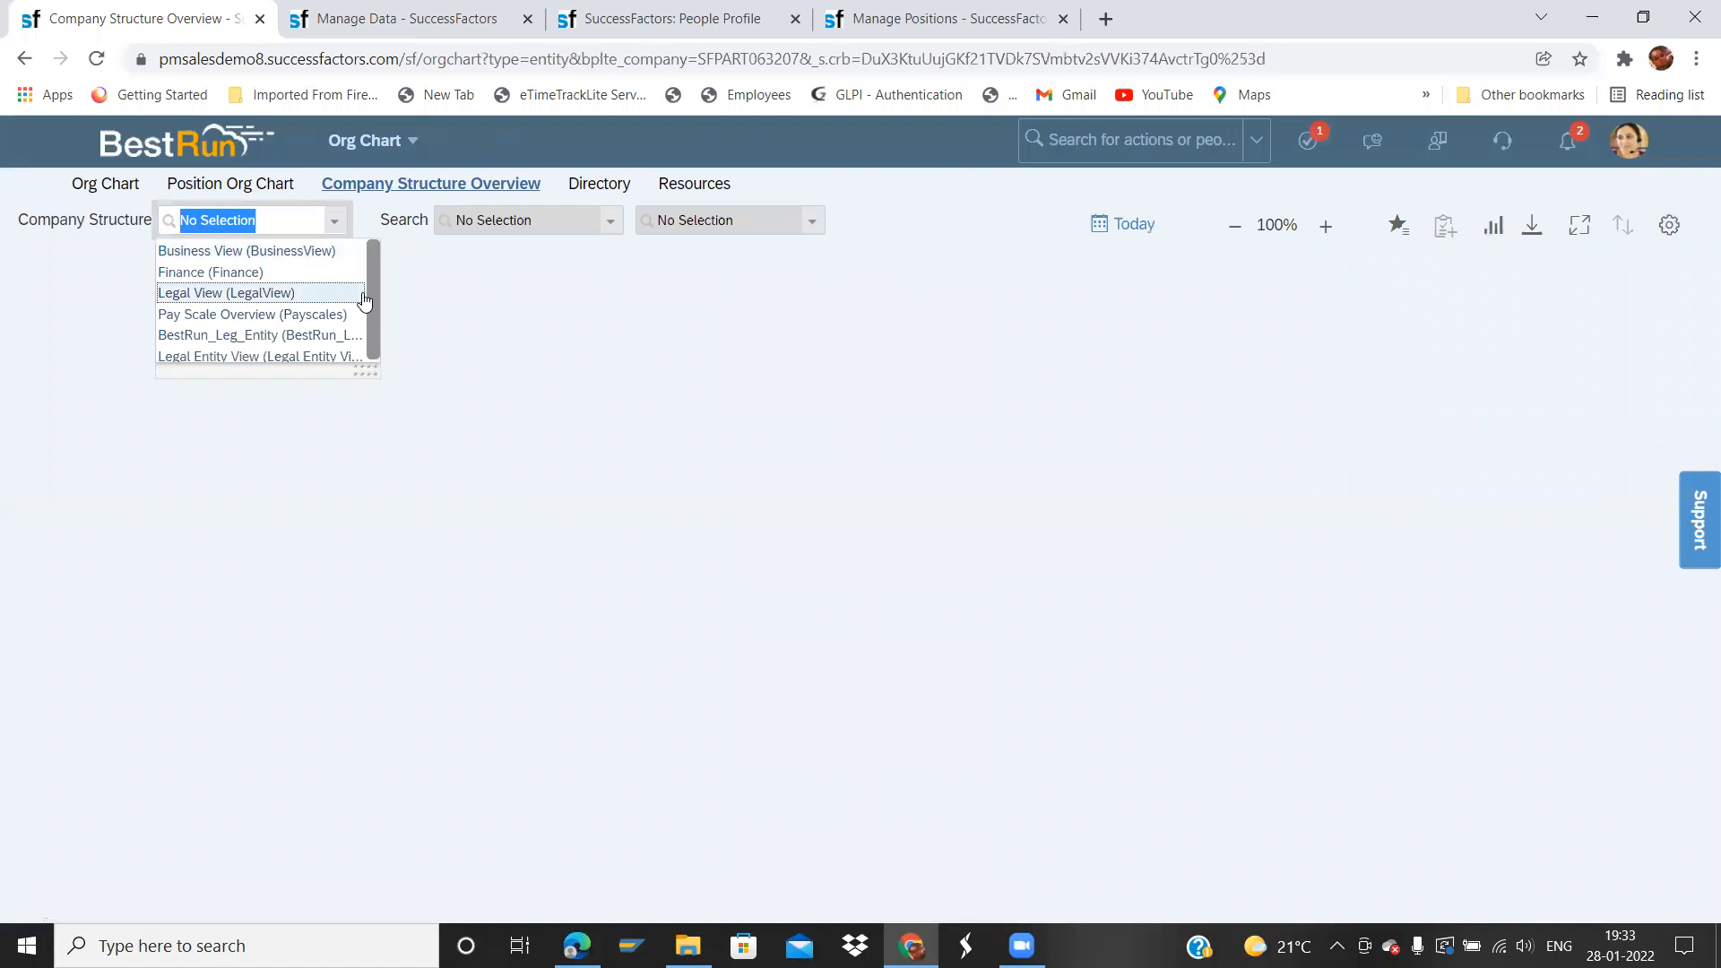
left_click_drag(369, 301, 370, 310)
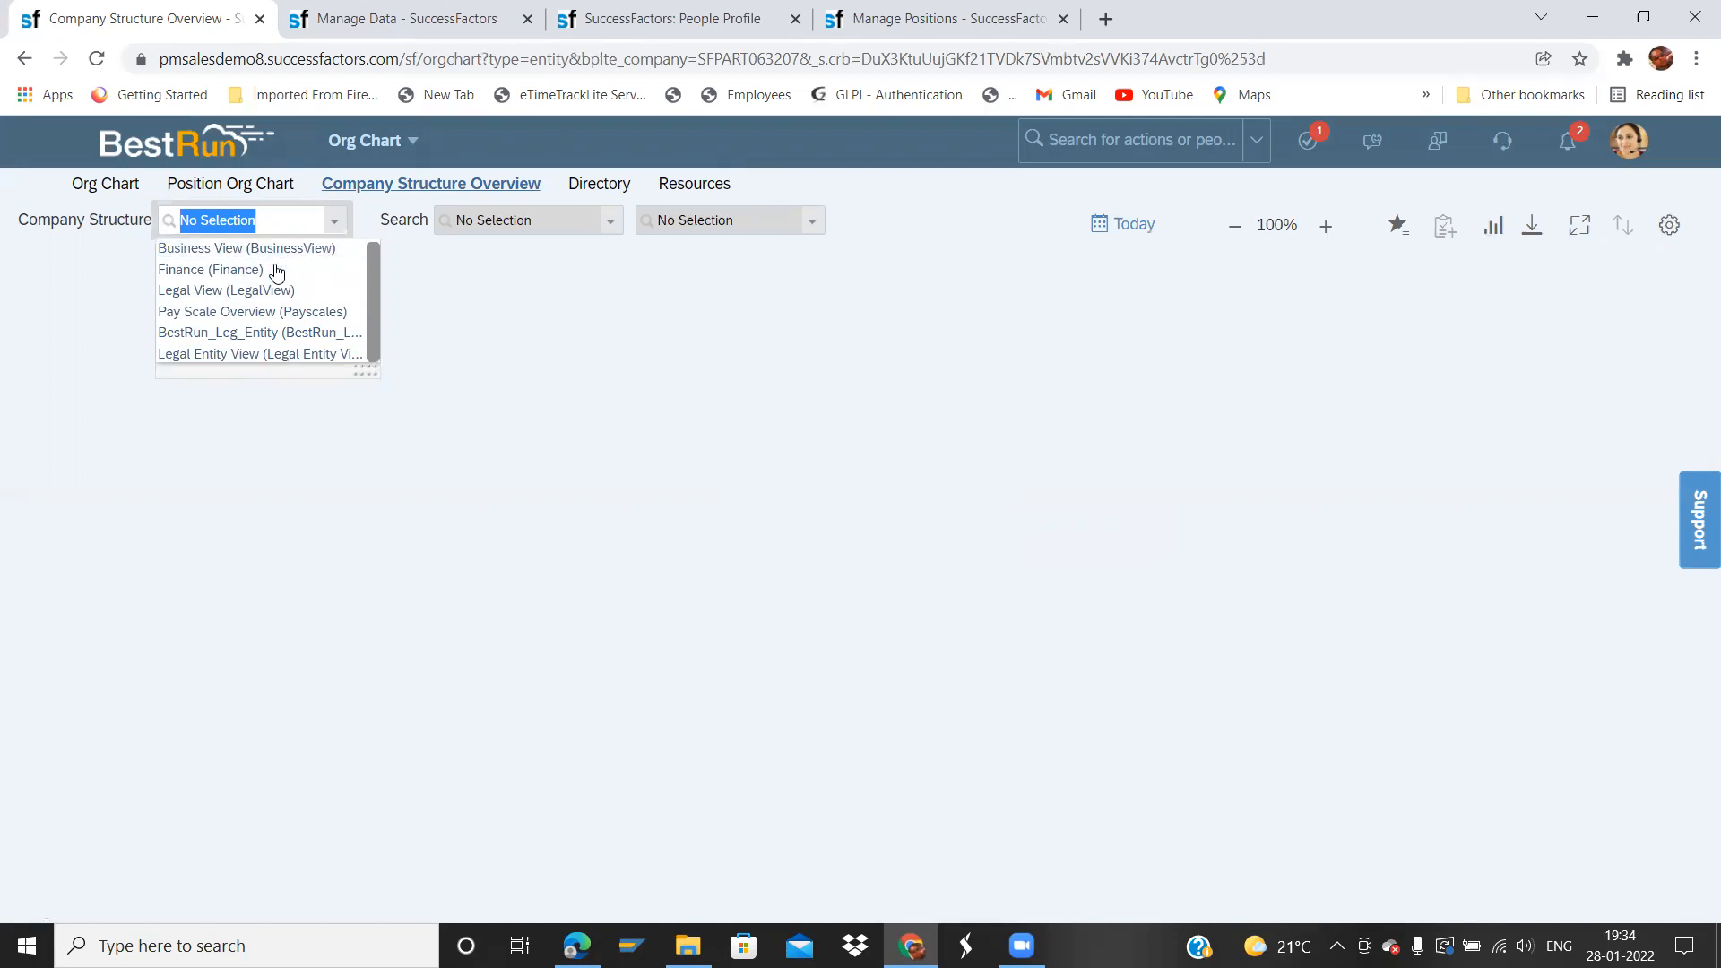
left_click(304, 335)
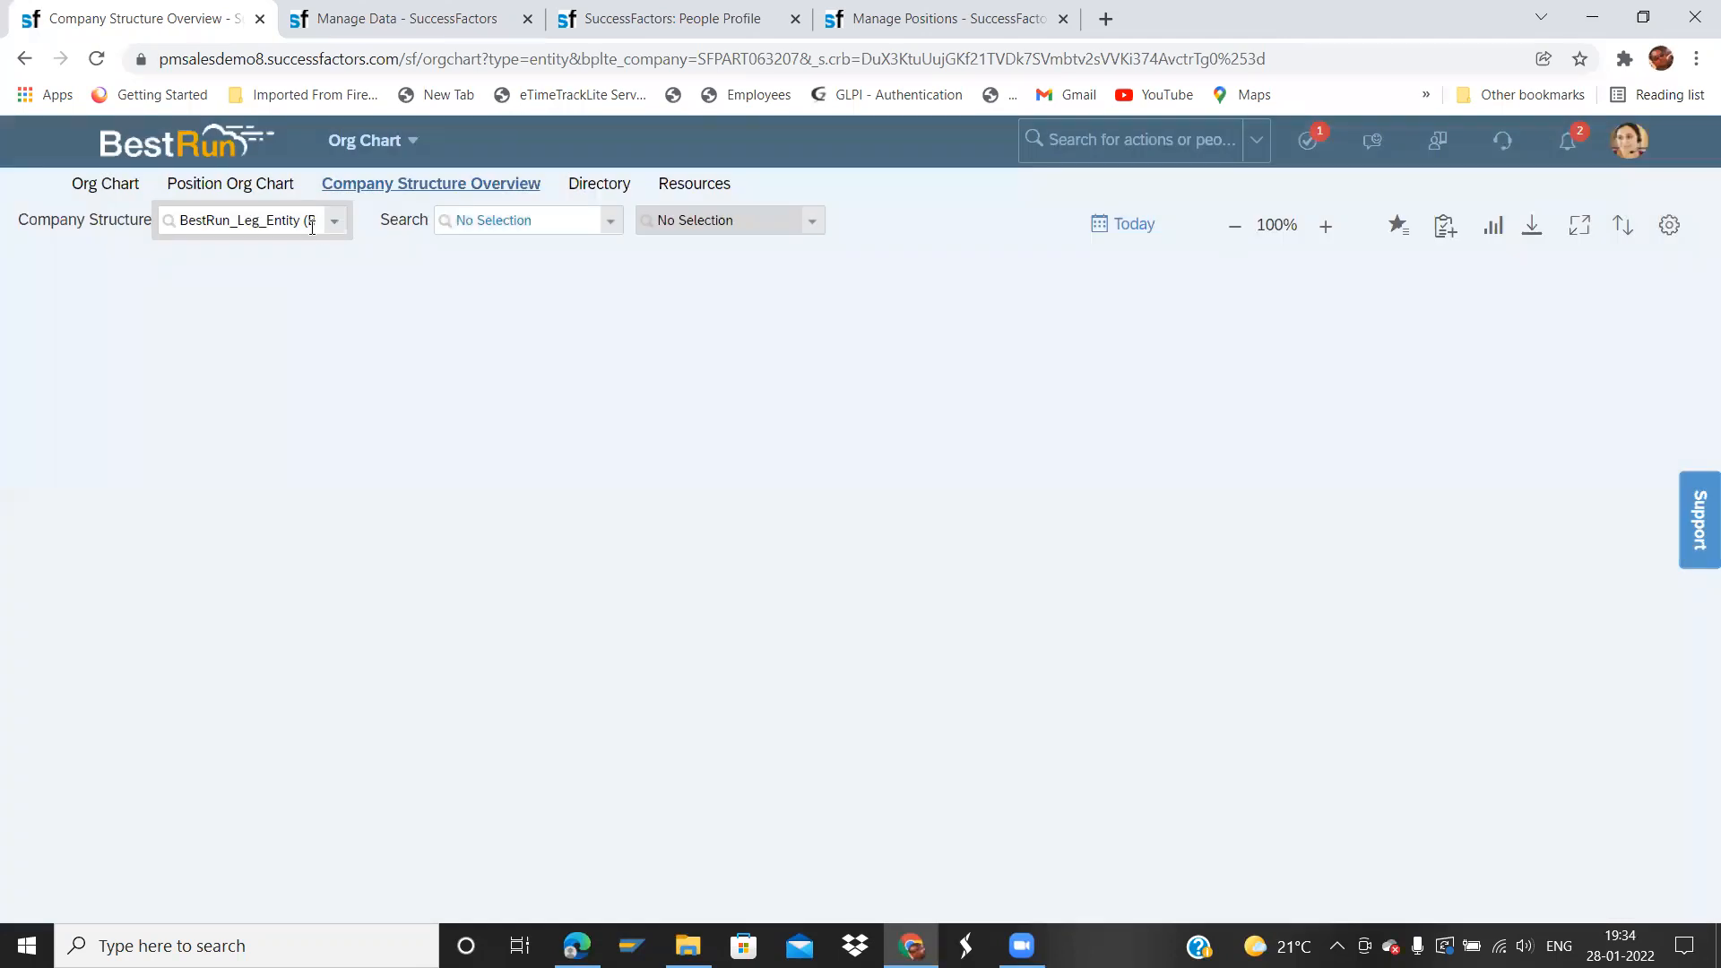
- Read through the full name of the selected company structure in its selection field
left_click(312, 227)
key("Right")
key("Right")
key("Right")
key("Right")
key("Right")
key("Right")
key("Right")
key("Right")
key("Right")
key("Right")
key("Right")
key("Right")
key("Left")
key("Left")
key("Left")
key("Left")
key("Left")
key("Left")
key("Left")
key("Left")
key("Left")
key("Left")
key("Left")
key("Left")
key("Left")
key("Left")
- Search the structure by Company for 1710 and display BestRun Company (1710)
left_click(608, 223)
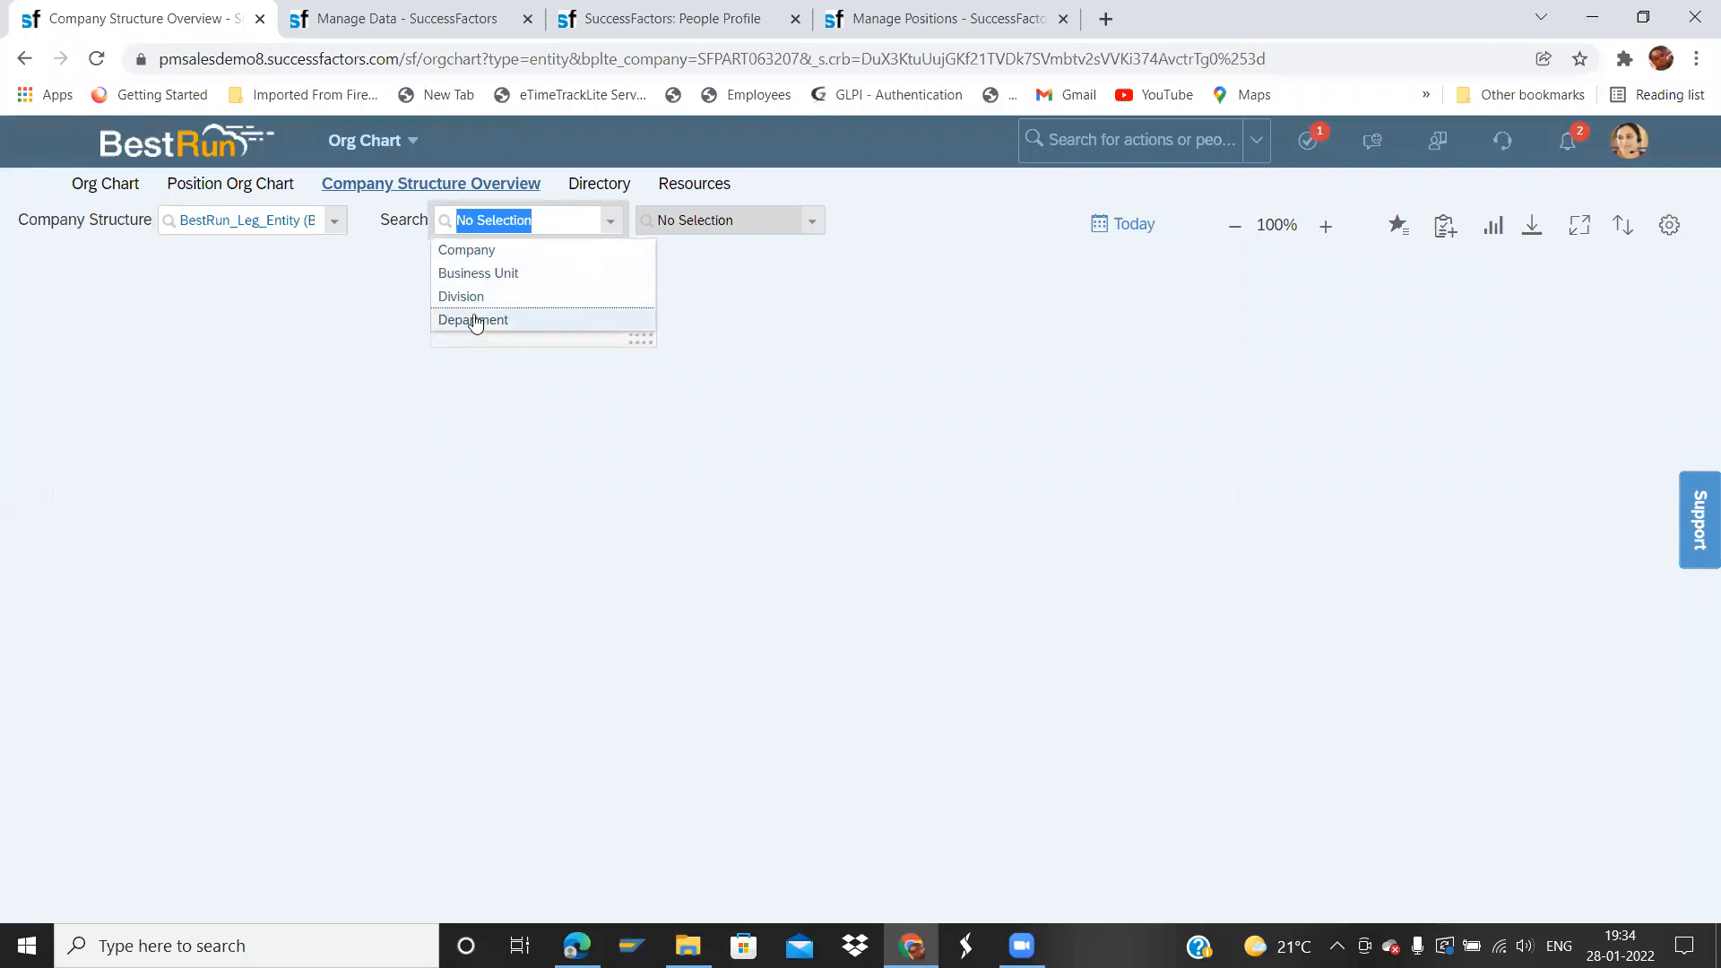
left_click(491, 252)
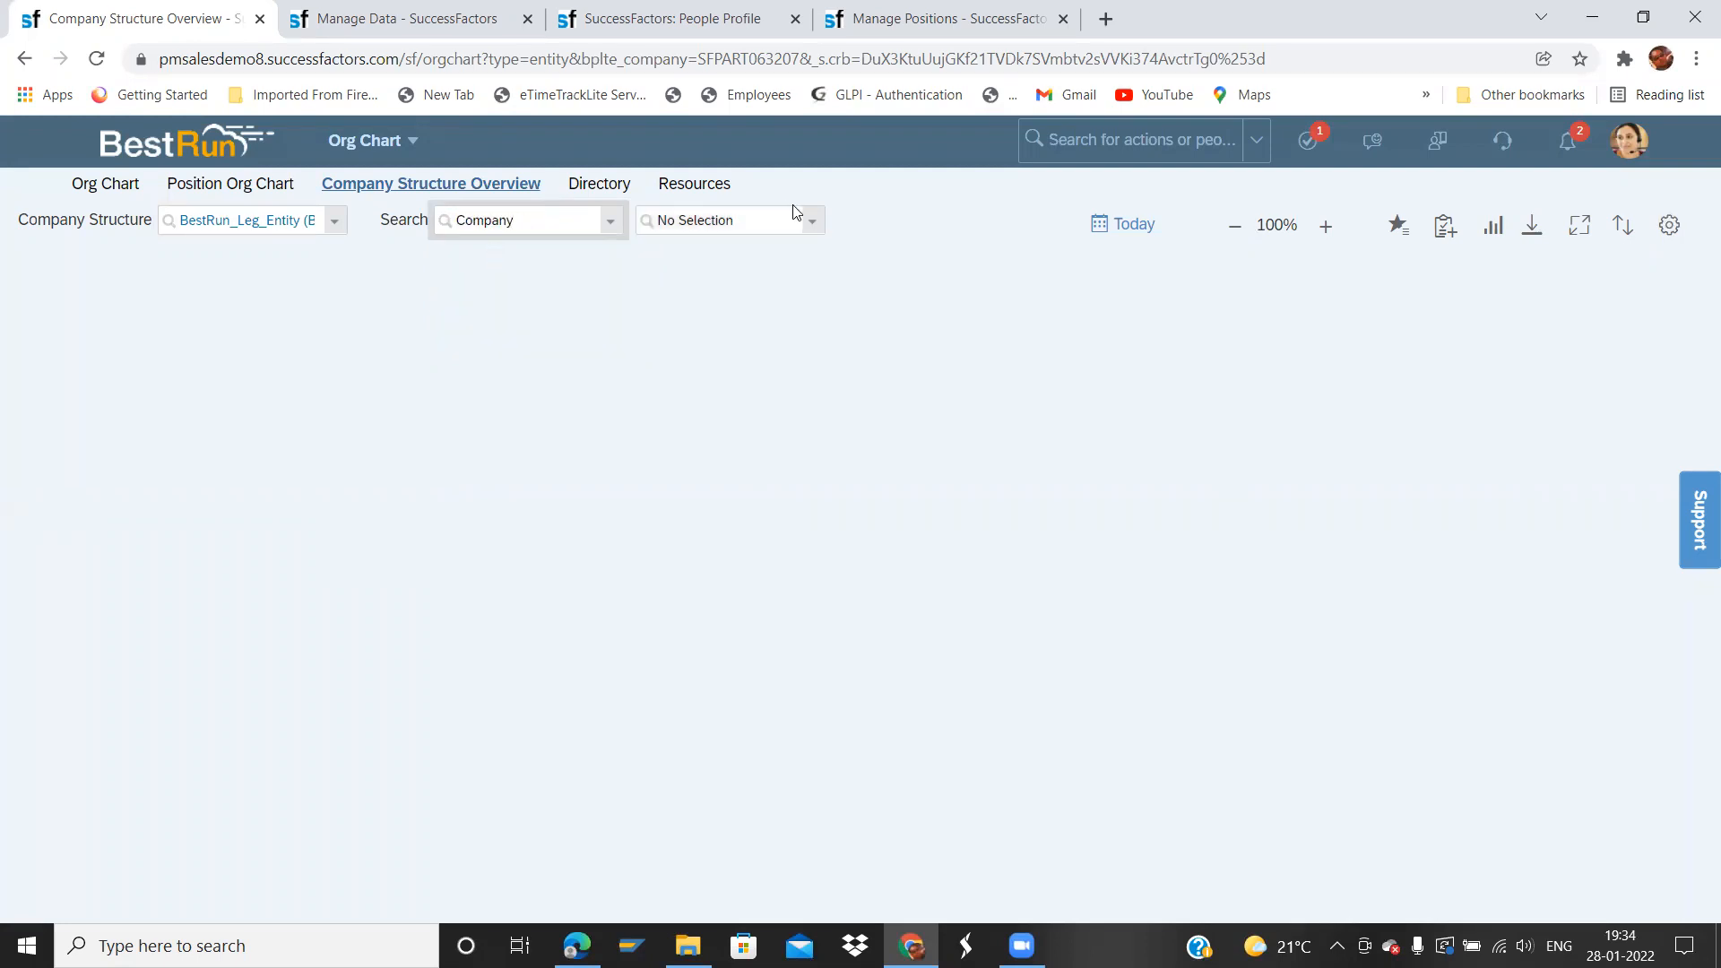
left_click(812, 227)
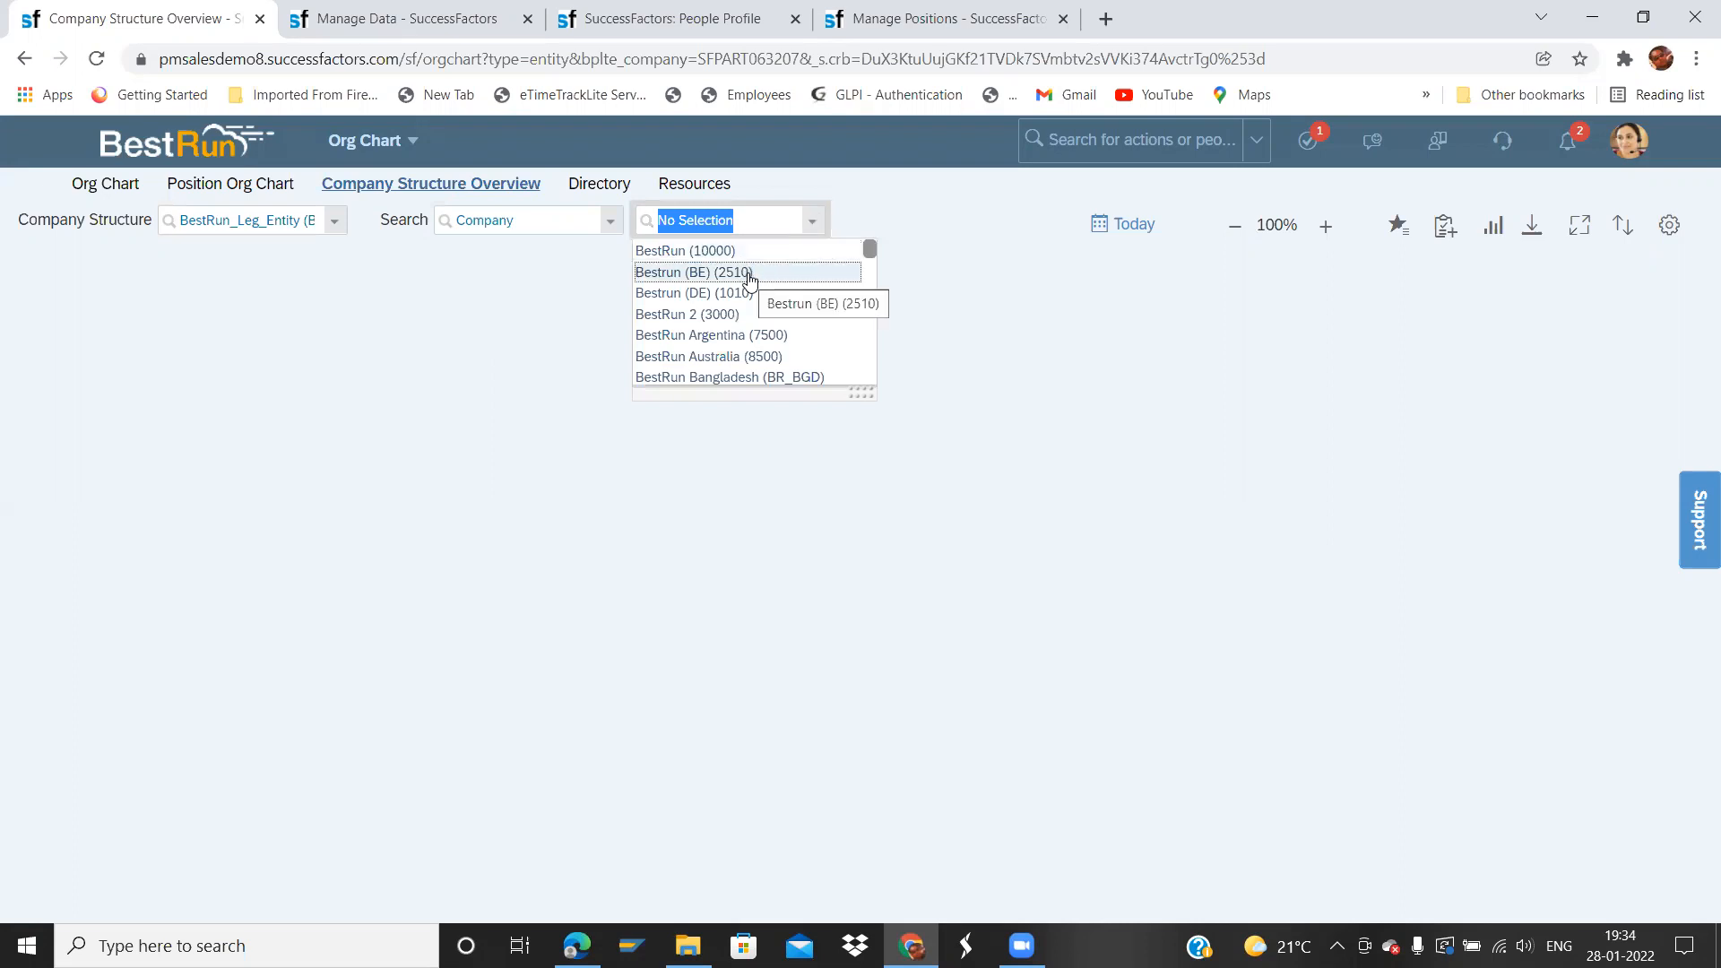
type("1710")
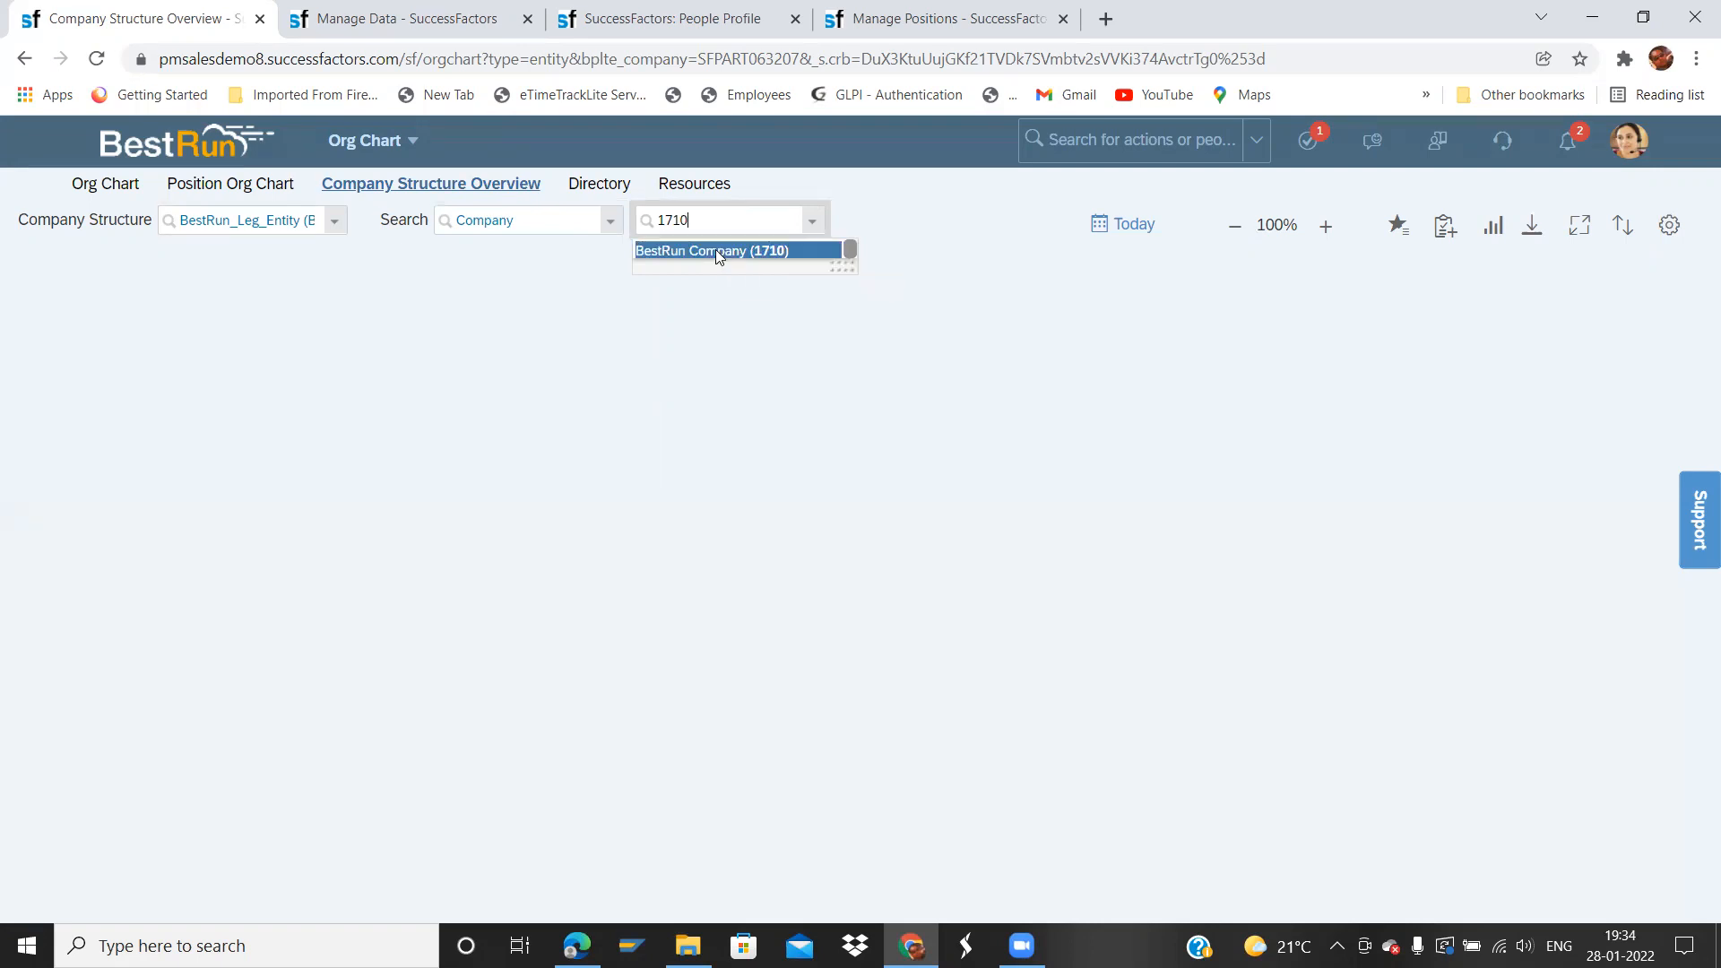
left_click(717, 251)
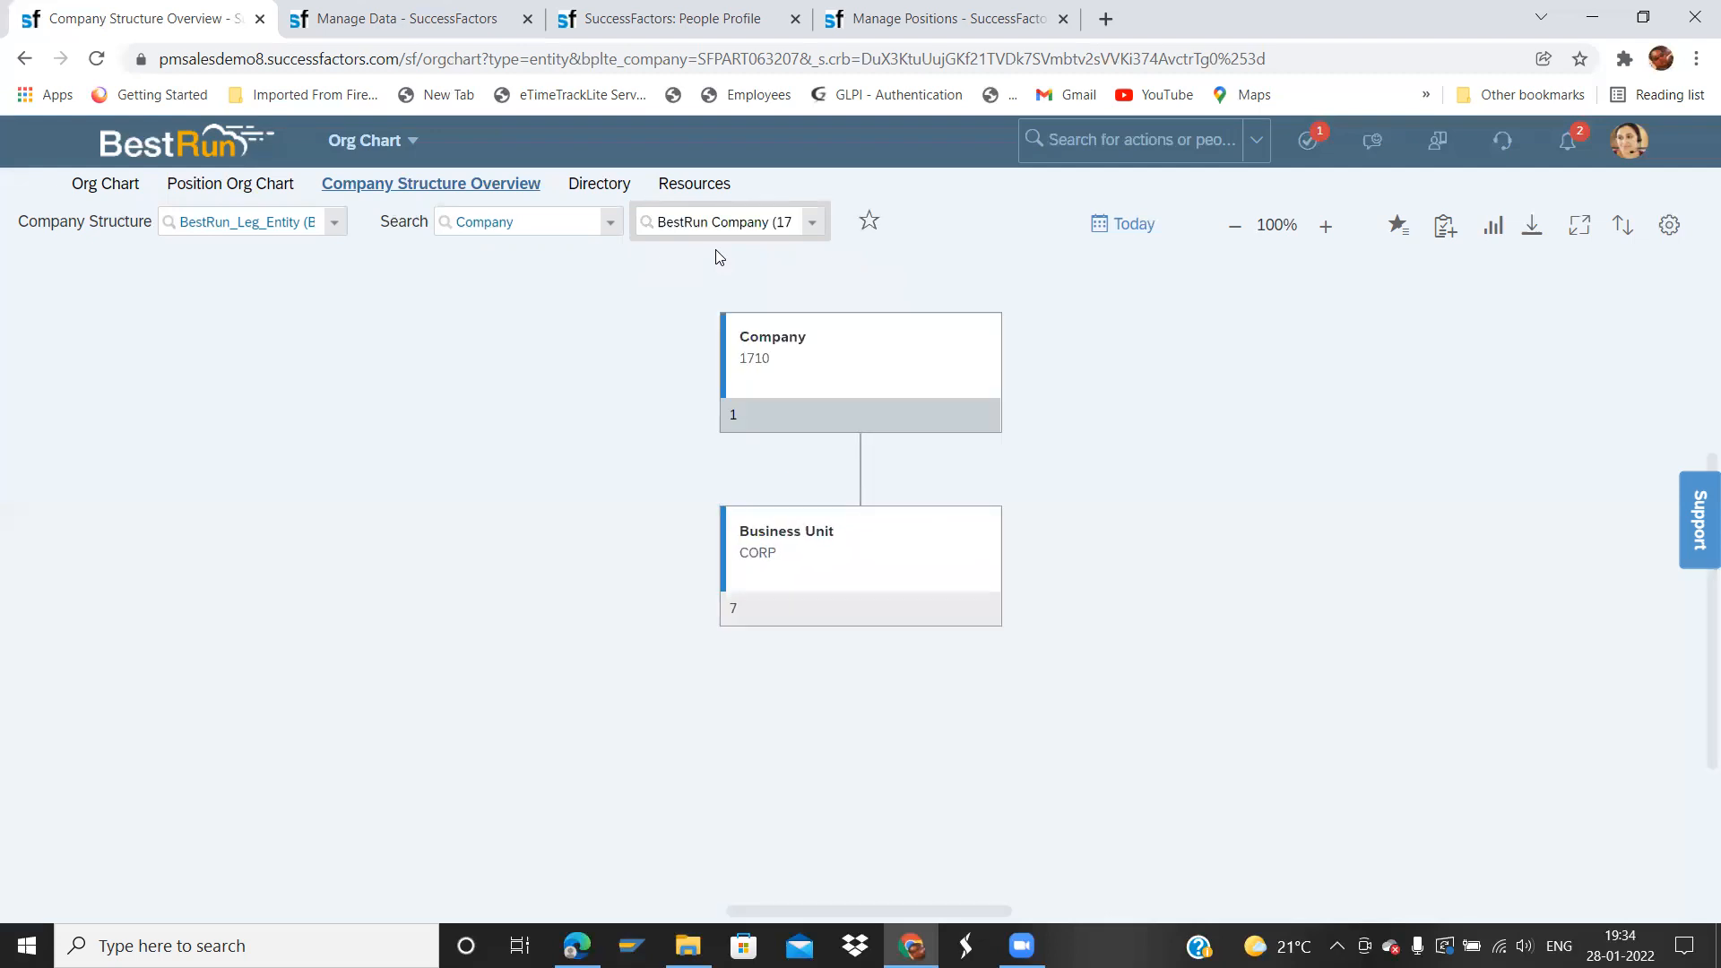
- Expand the CORP business unit and its CORP_SVCS division, and examine the divisions and departments beneath them
left_click(769, 596)
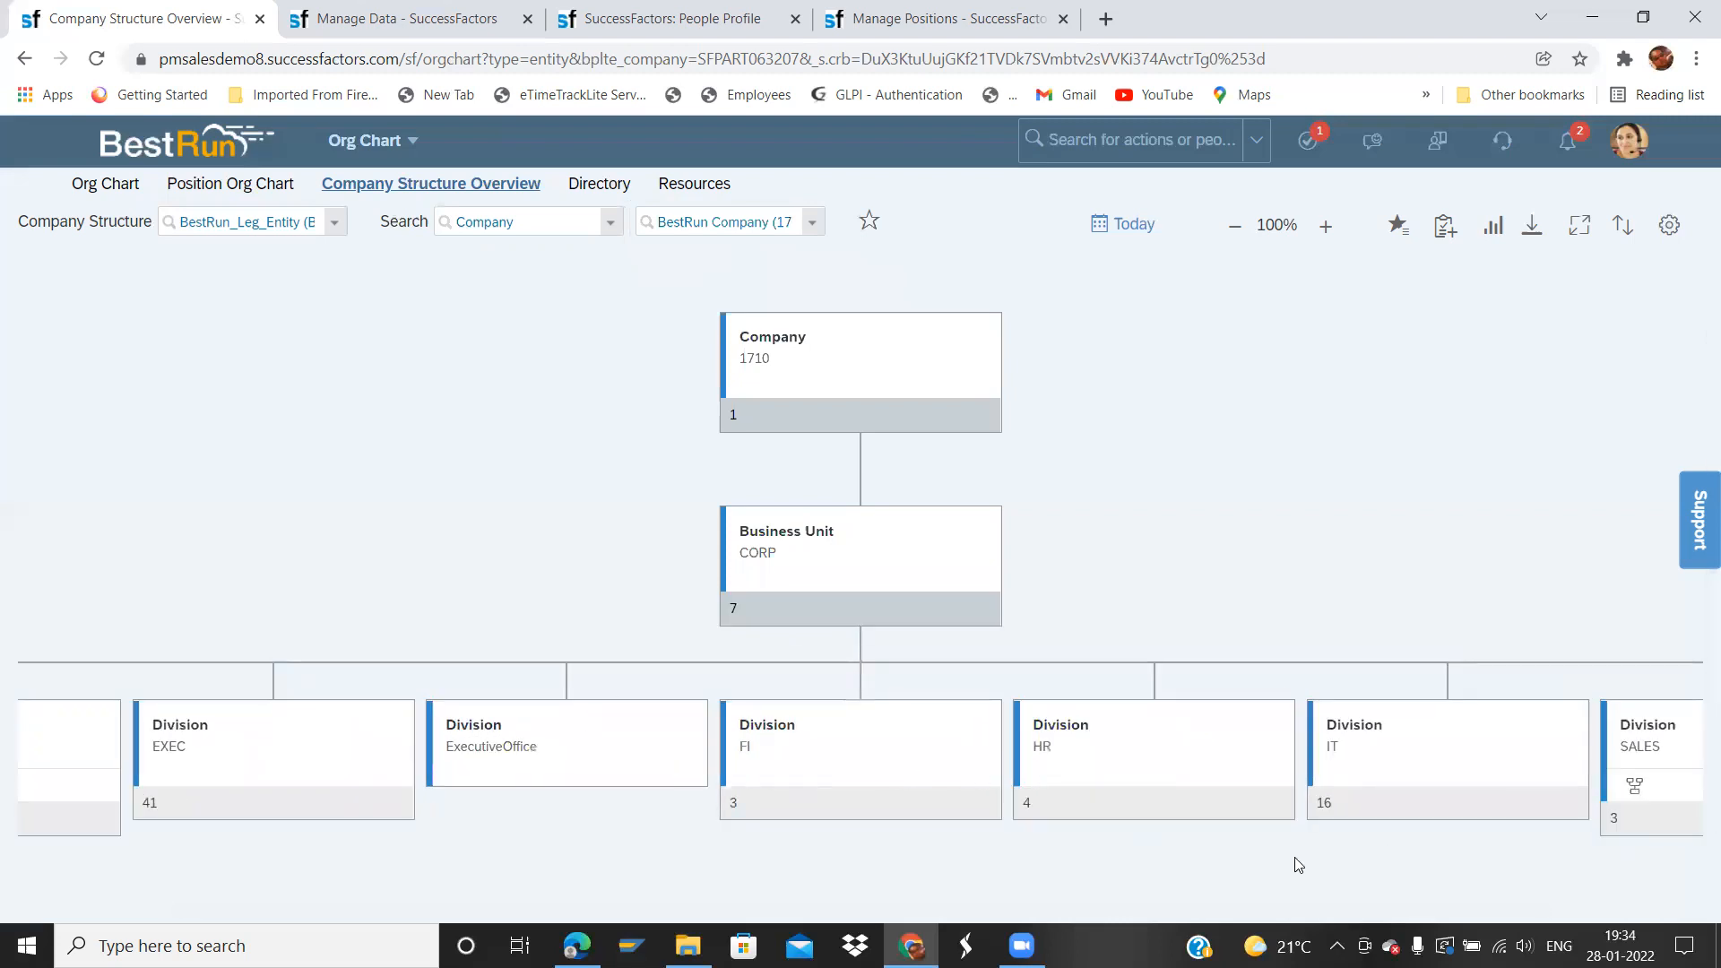
left_click_drag(933, 744, 1189, 555)
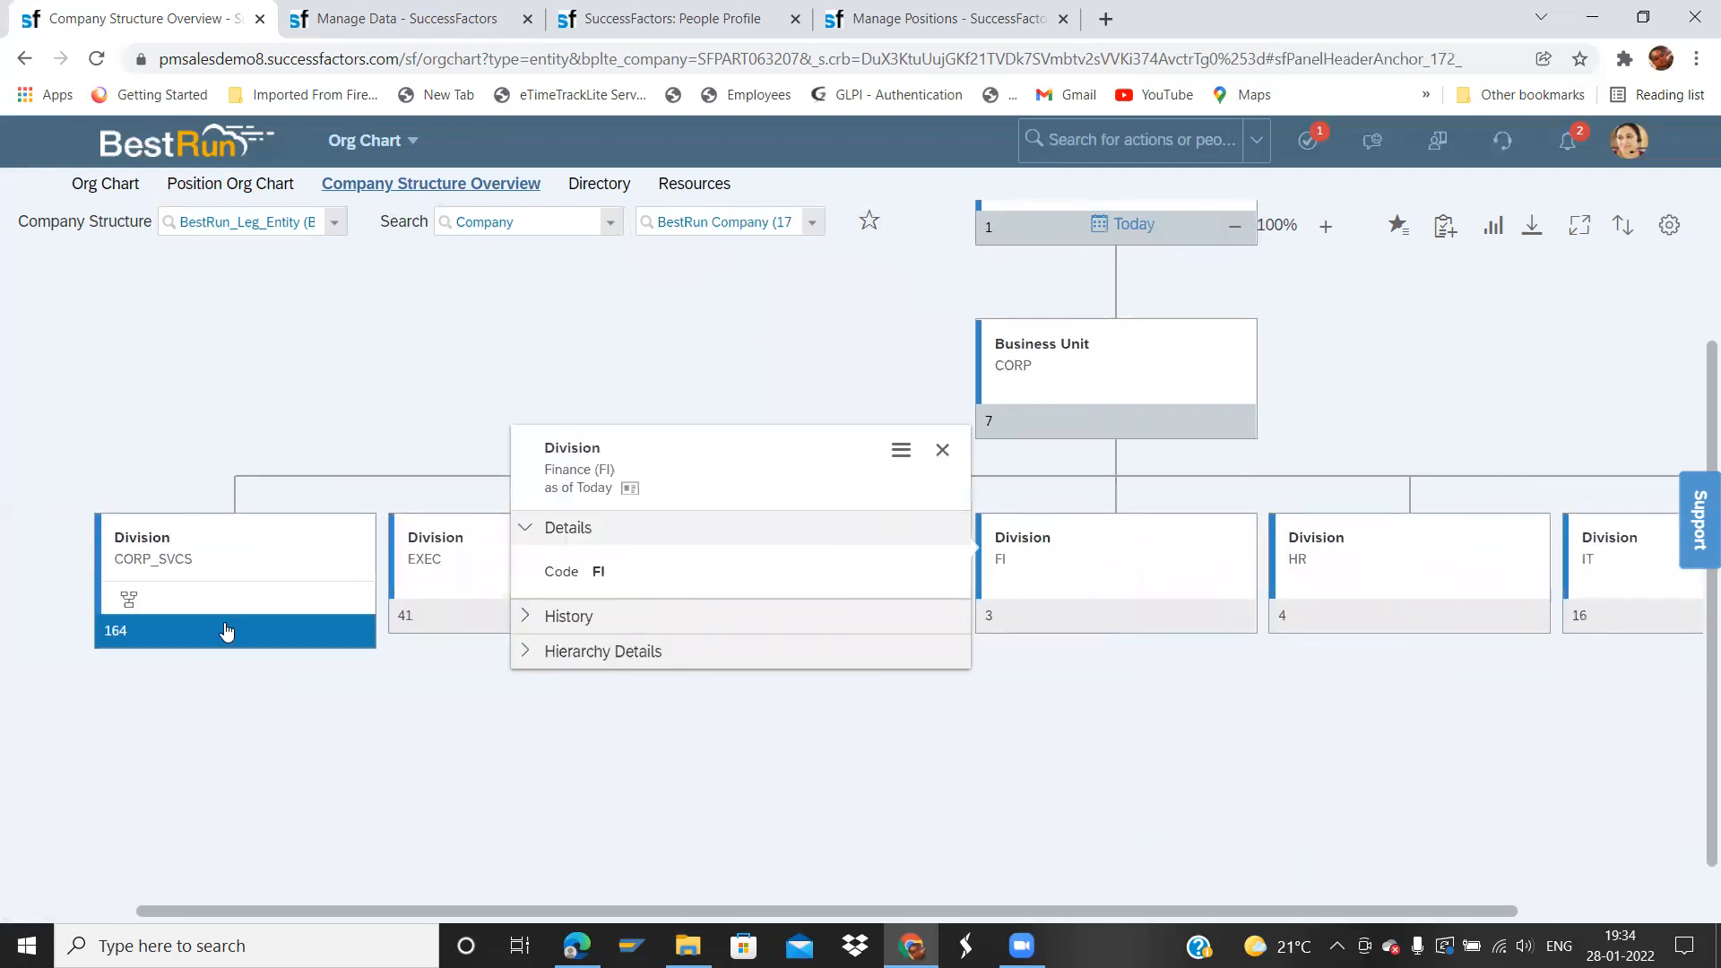
left_click(227, 630)
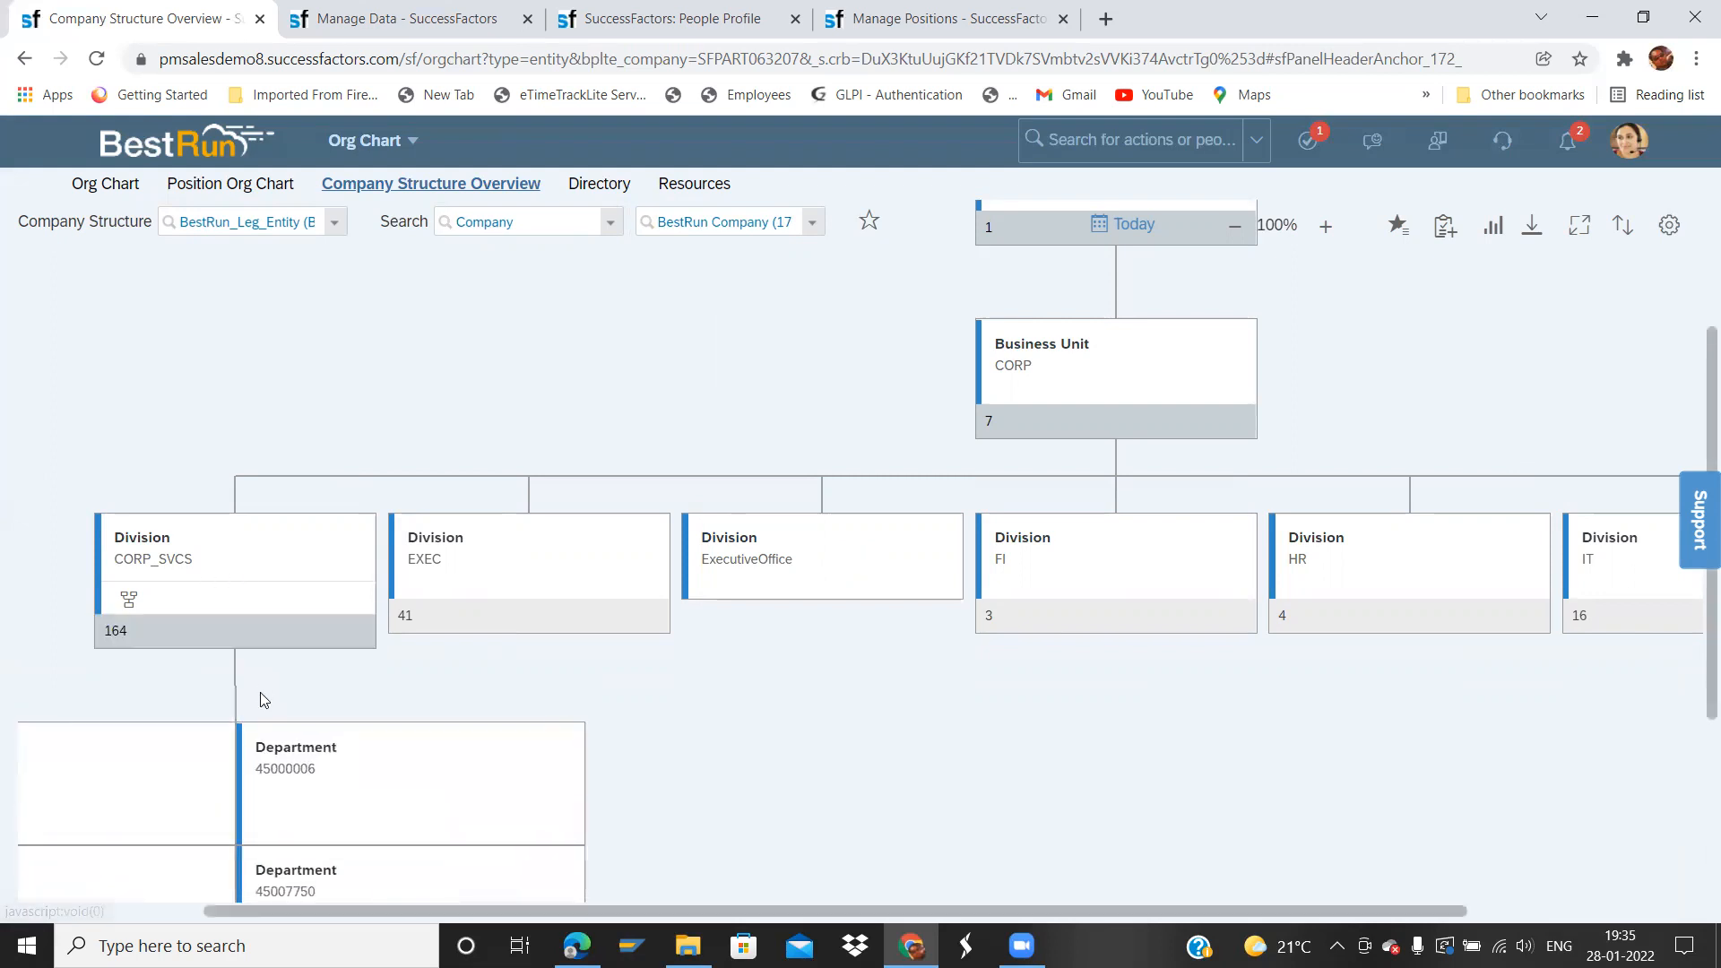
left_click_drag(329, 775, 272, 633)
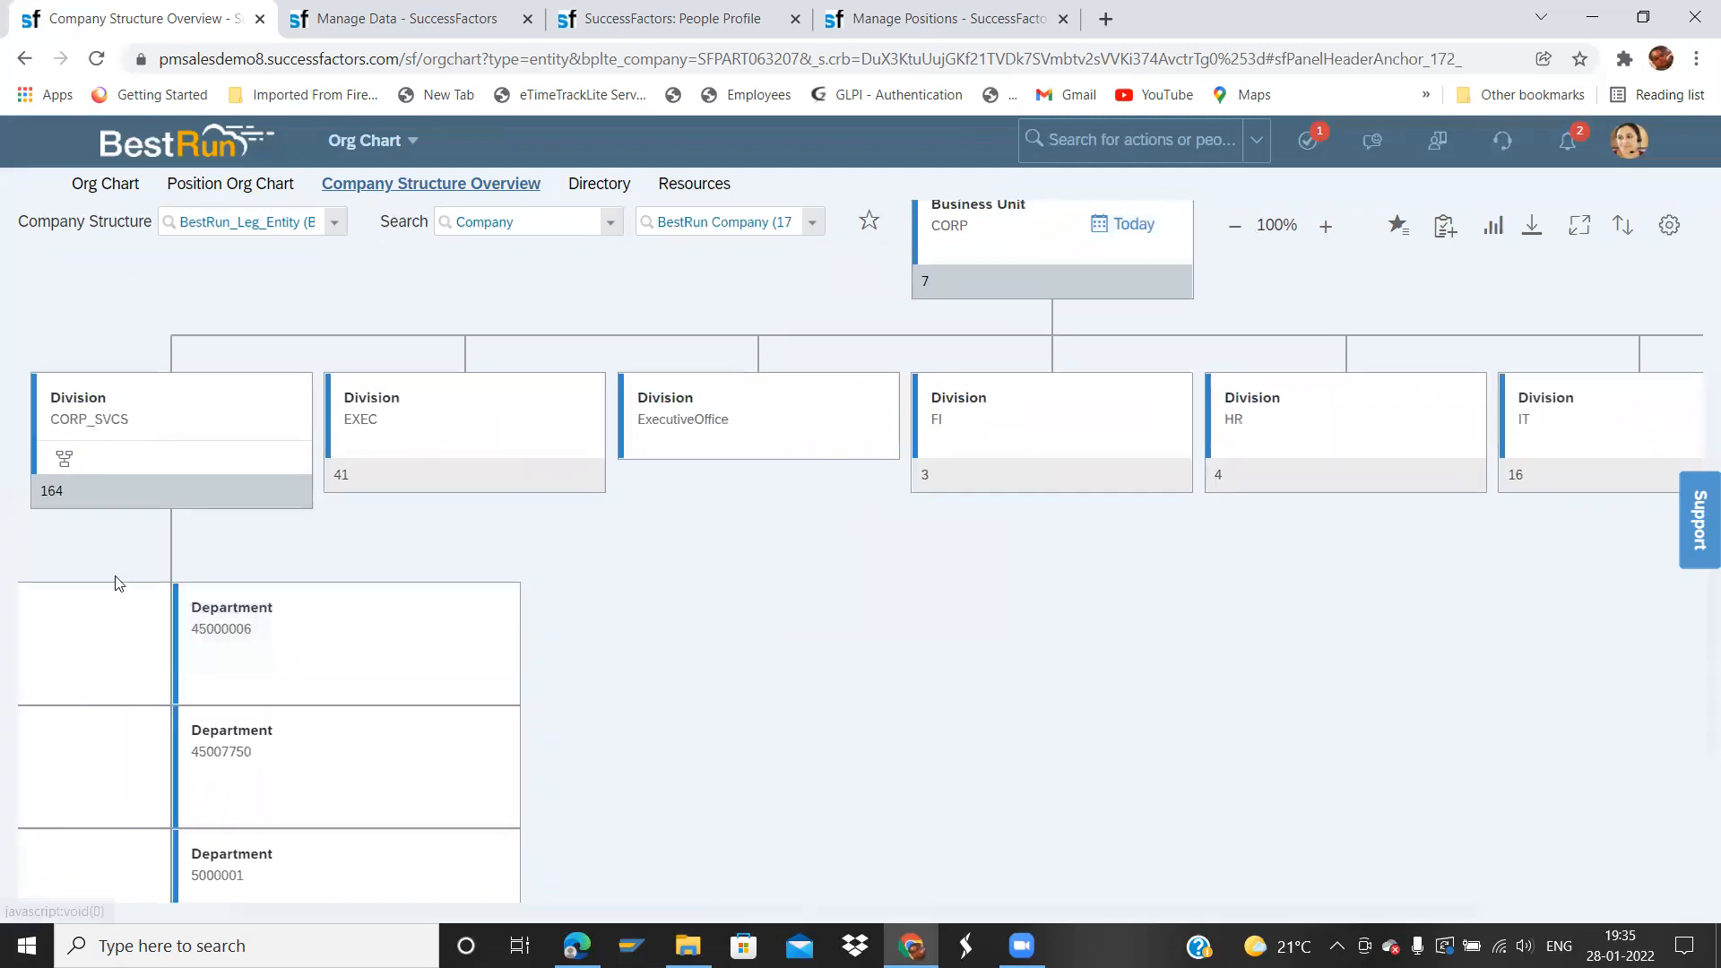
left_click(256, 647)
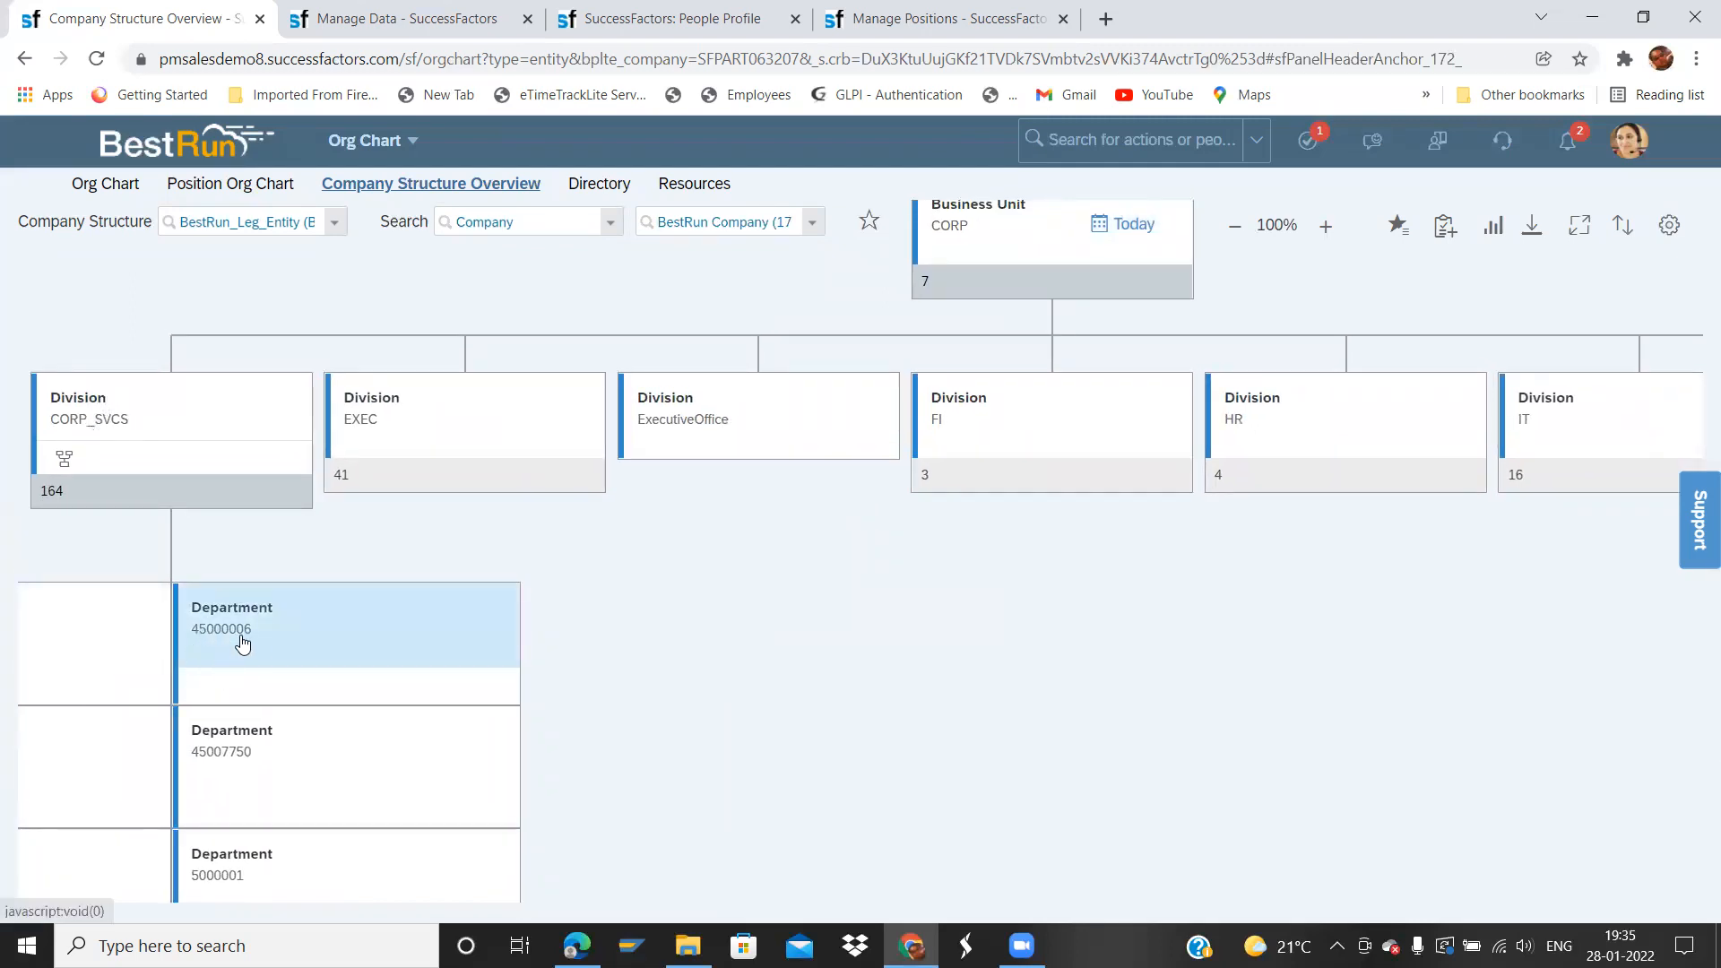
left_click_drag(262, 608, 192, 748)
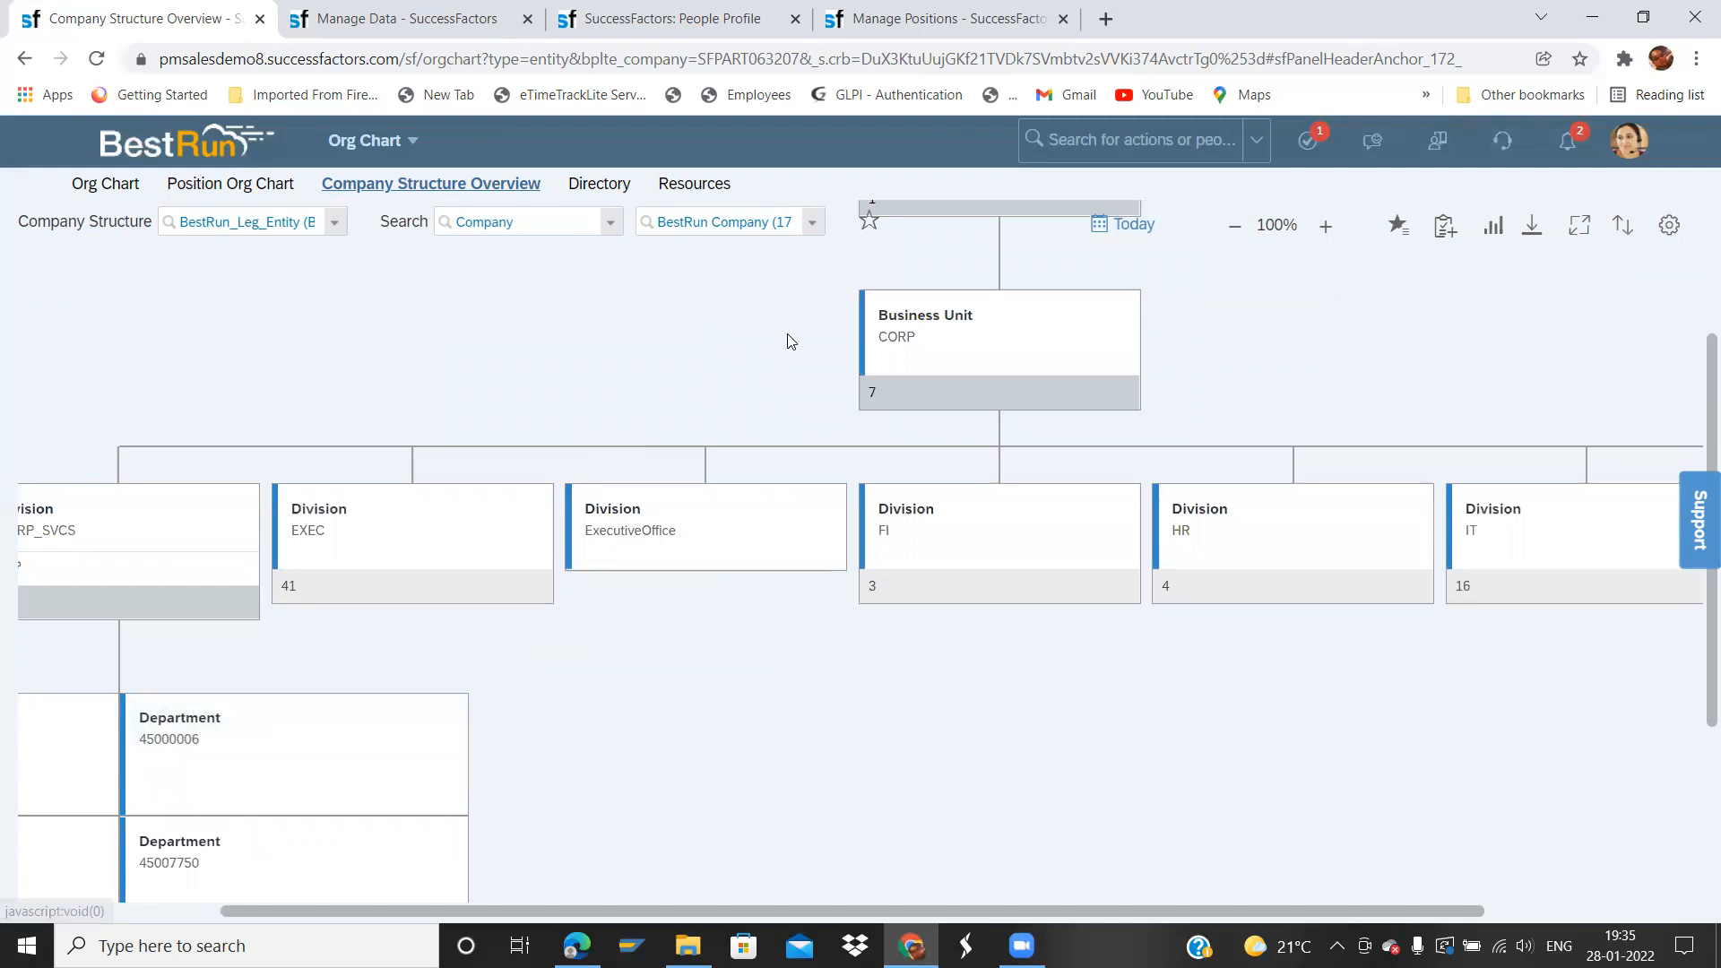
left_click_drag(936, 364, 1007, 162)
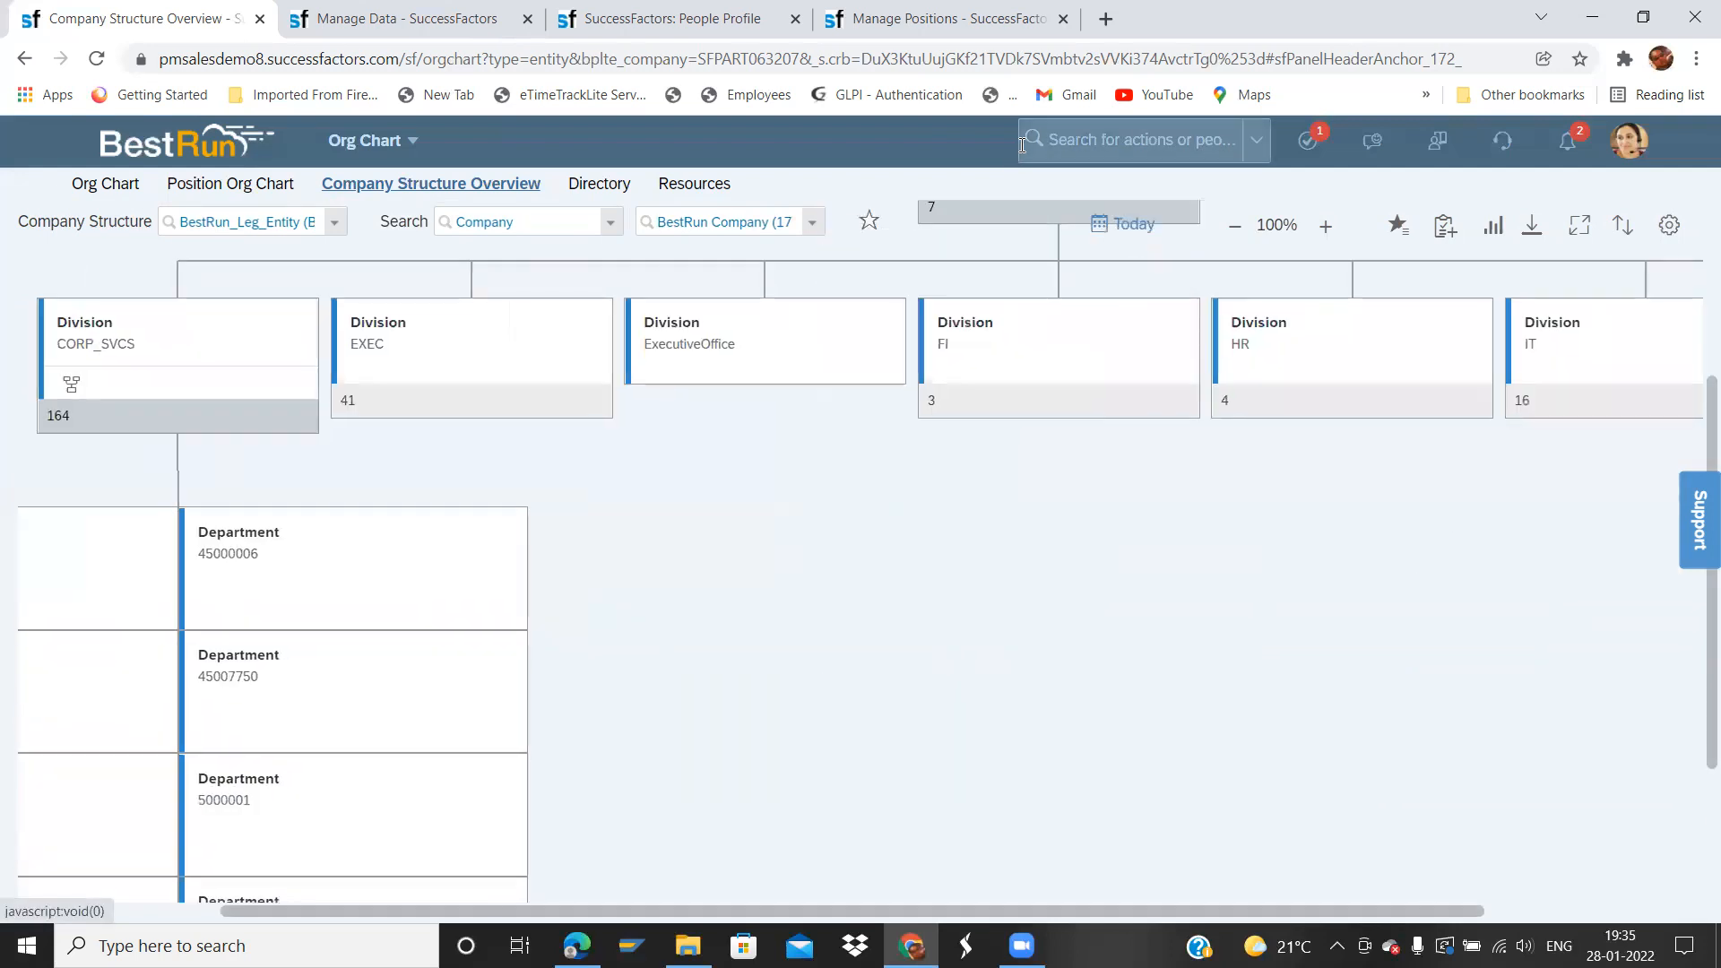
- Zoom the company structure chart out to 60% to view the full hierarchy from Company down to the departments
left_click_drag(241, 533, 338, 491)
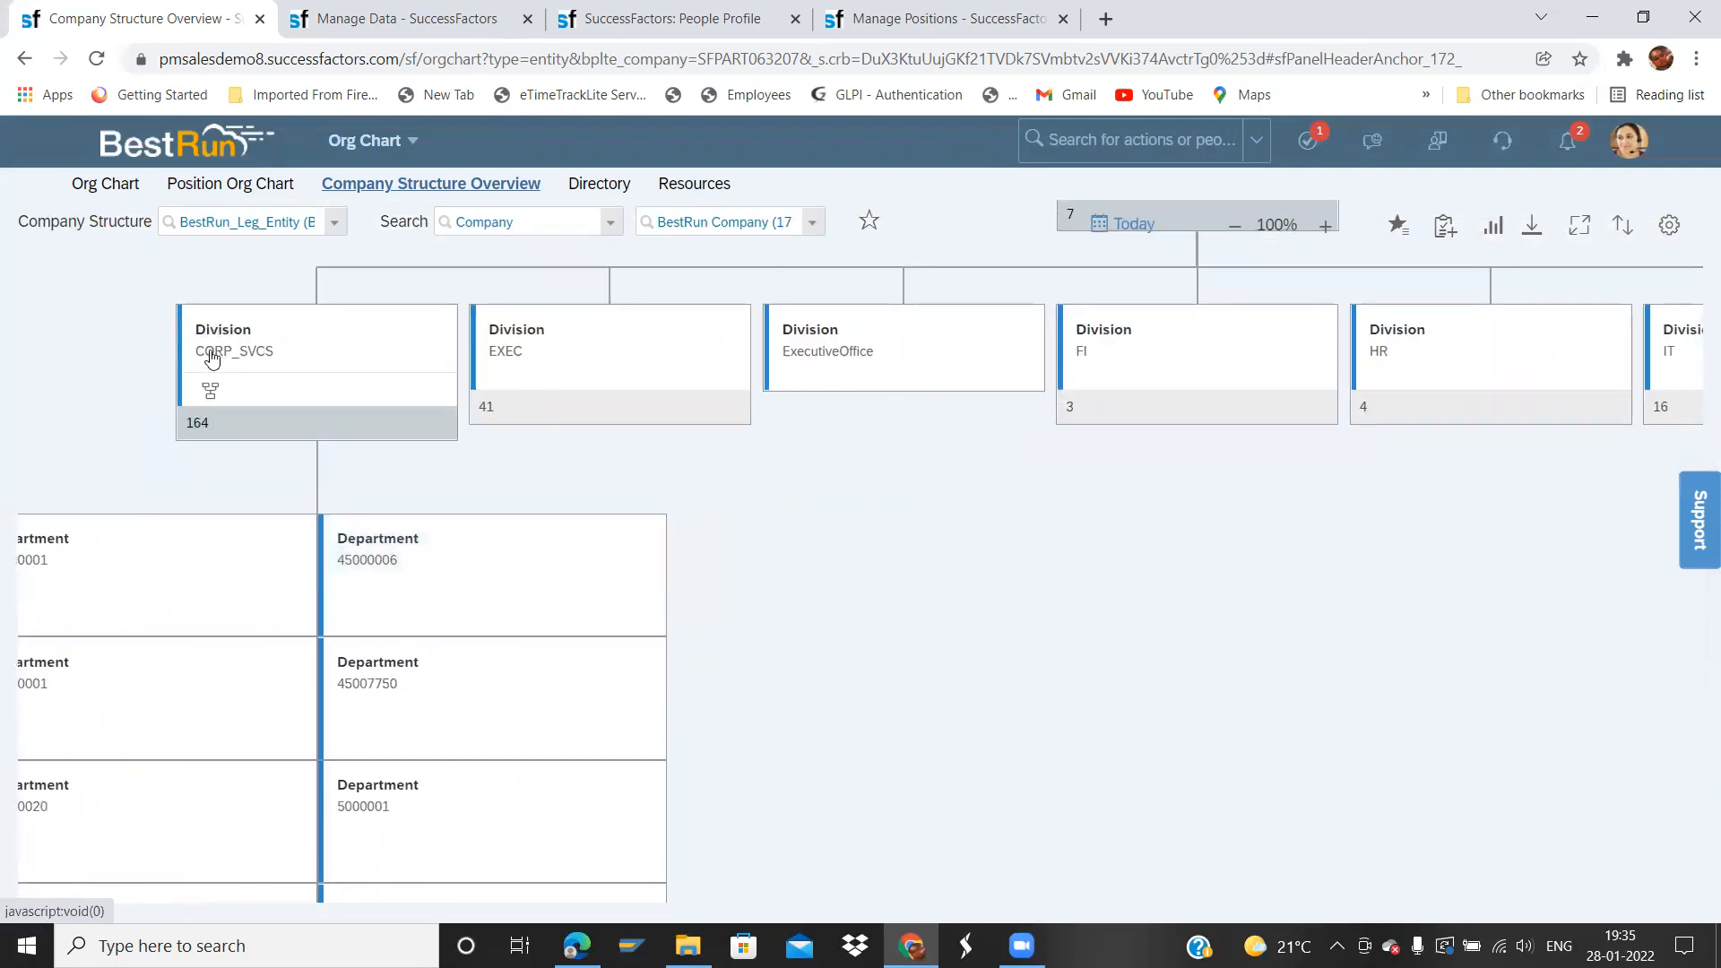
left_click_drag(217, 357, 2, 760)
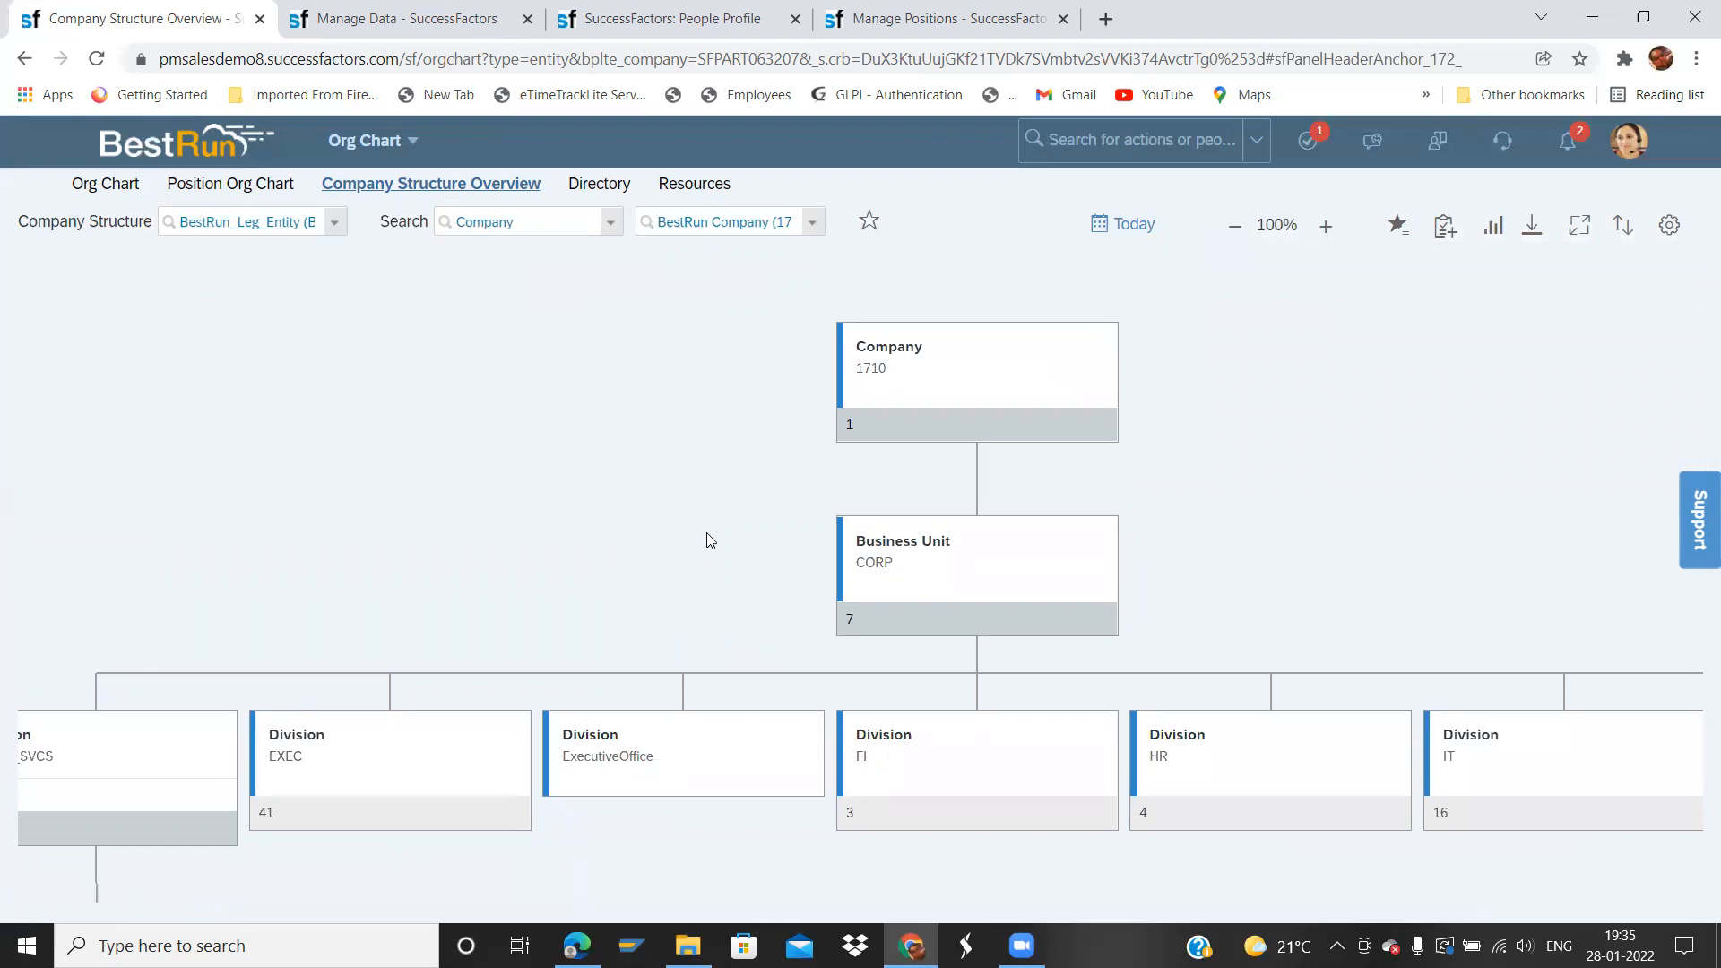
left_click(1234, 229)
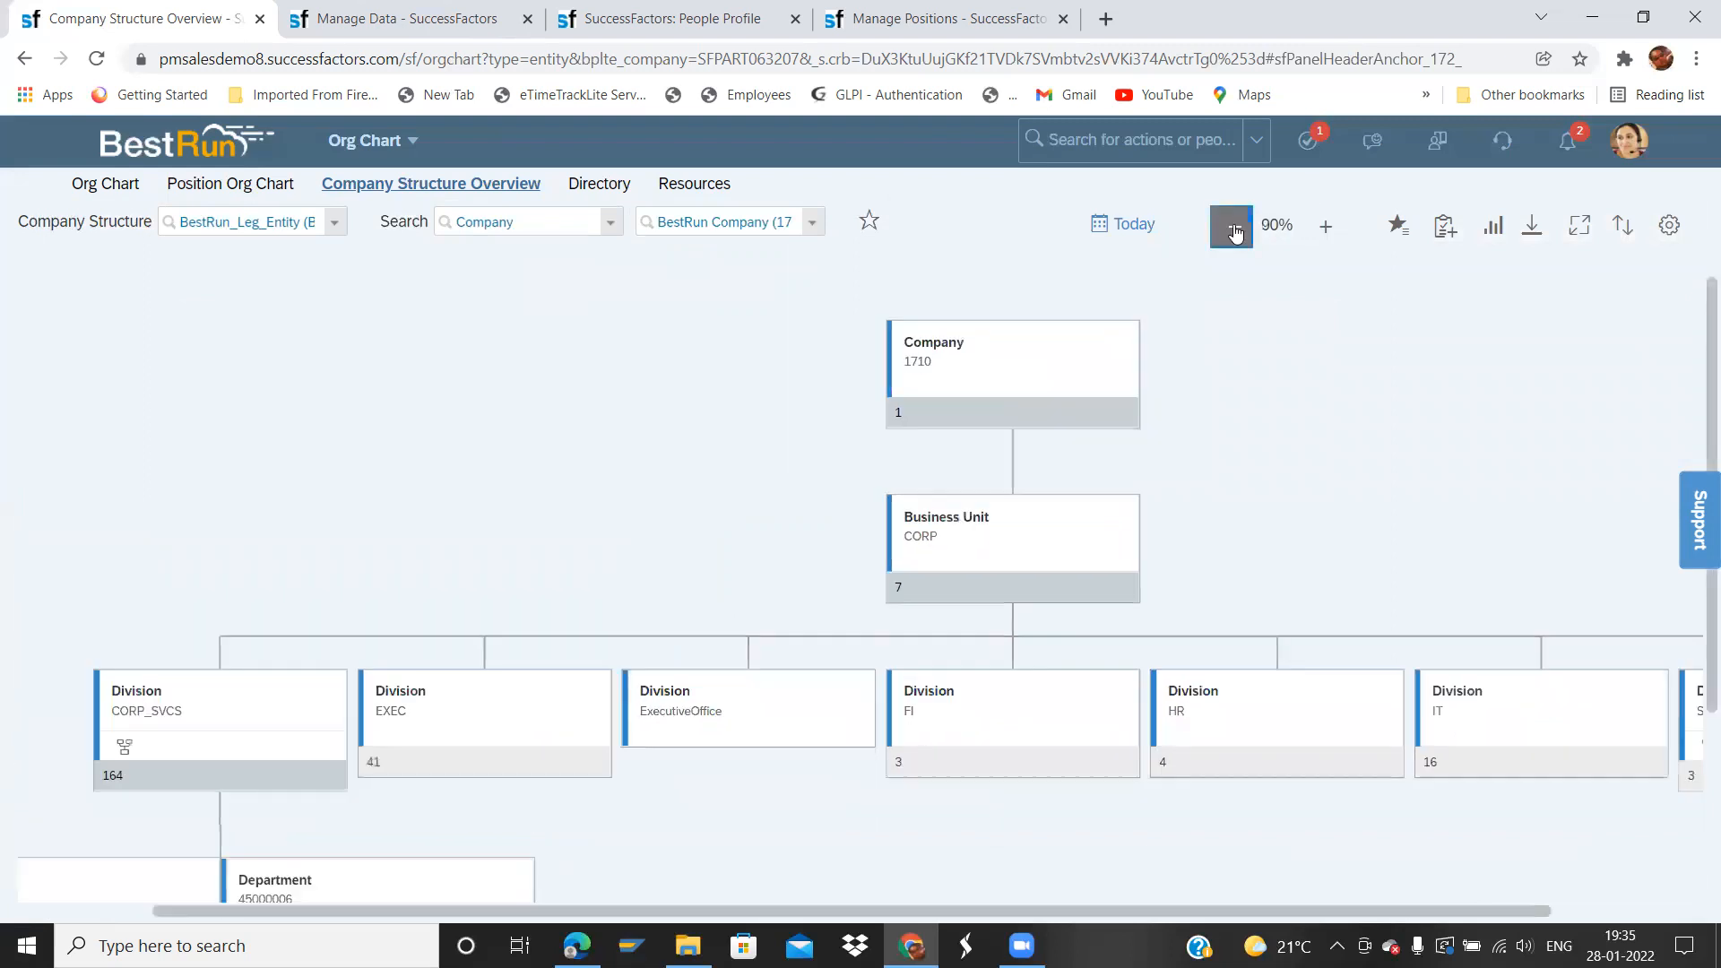
left_click(1234, 231)
left_click(1234, 231)
left_click(1234, 232)
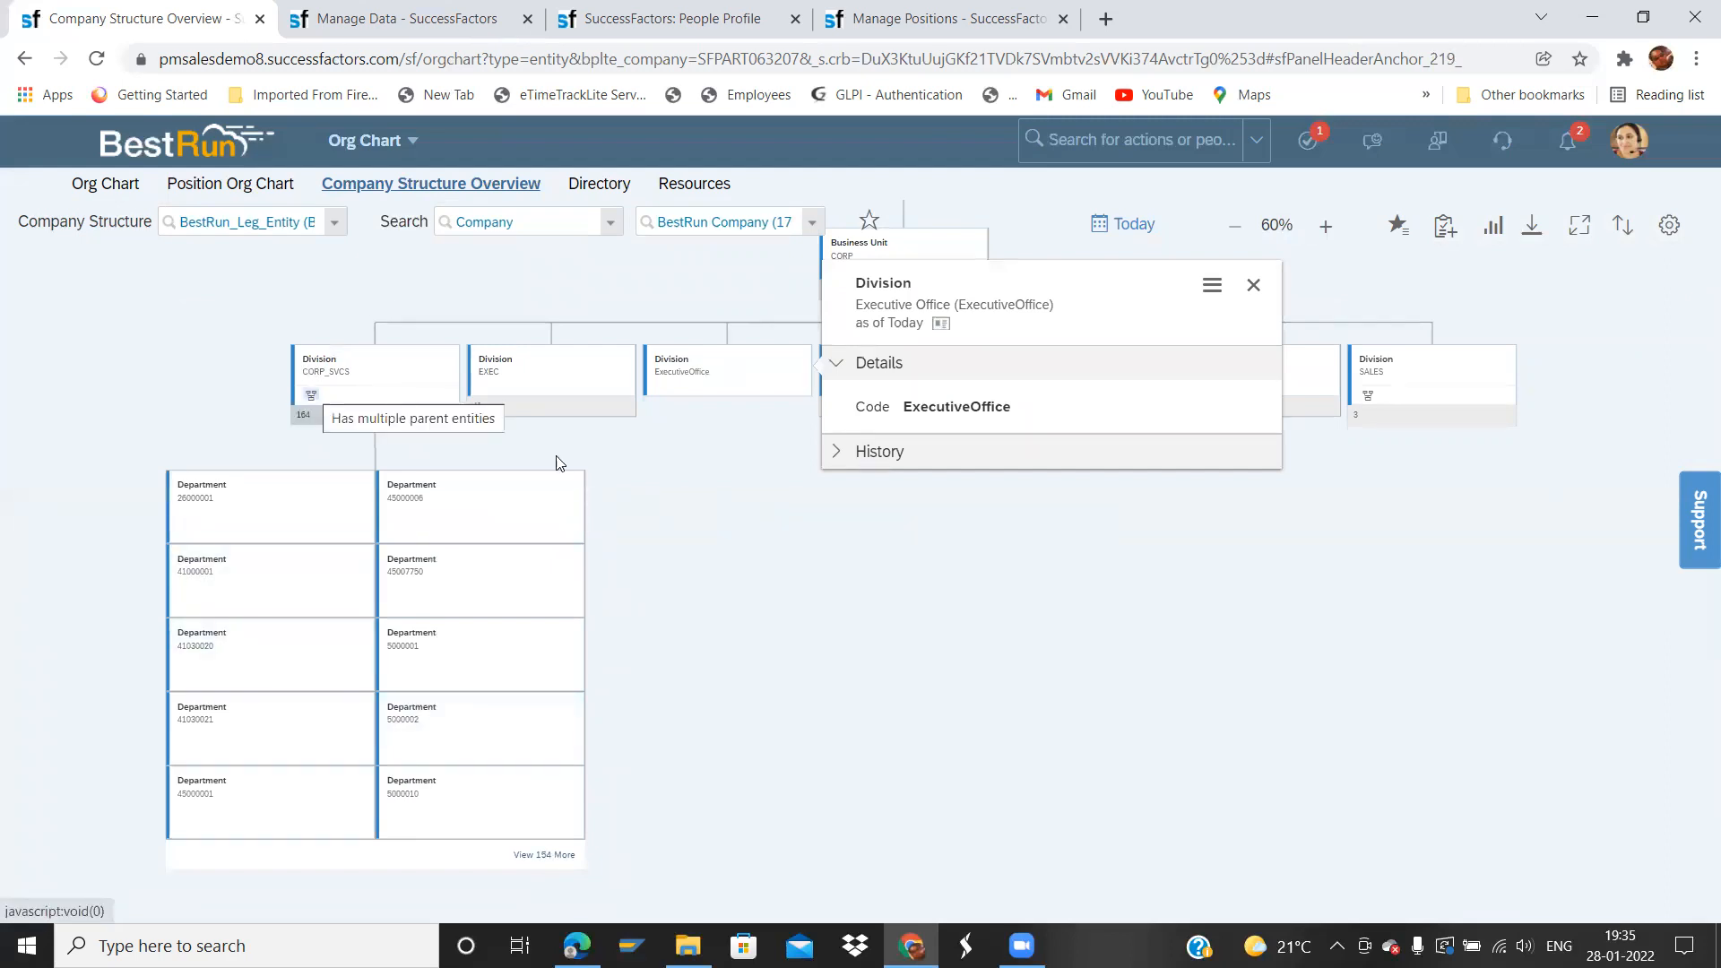
- View the details of the HR and FI divisions and examine the departments under CORP_SVCS
left_click(822, 586)
left_click(1036, 376)
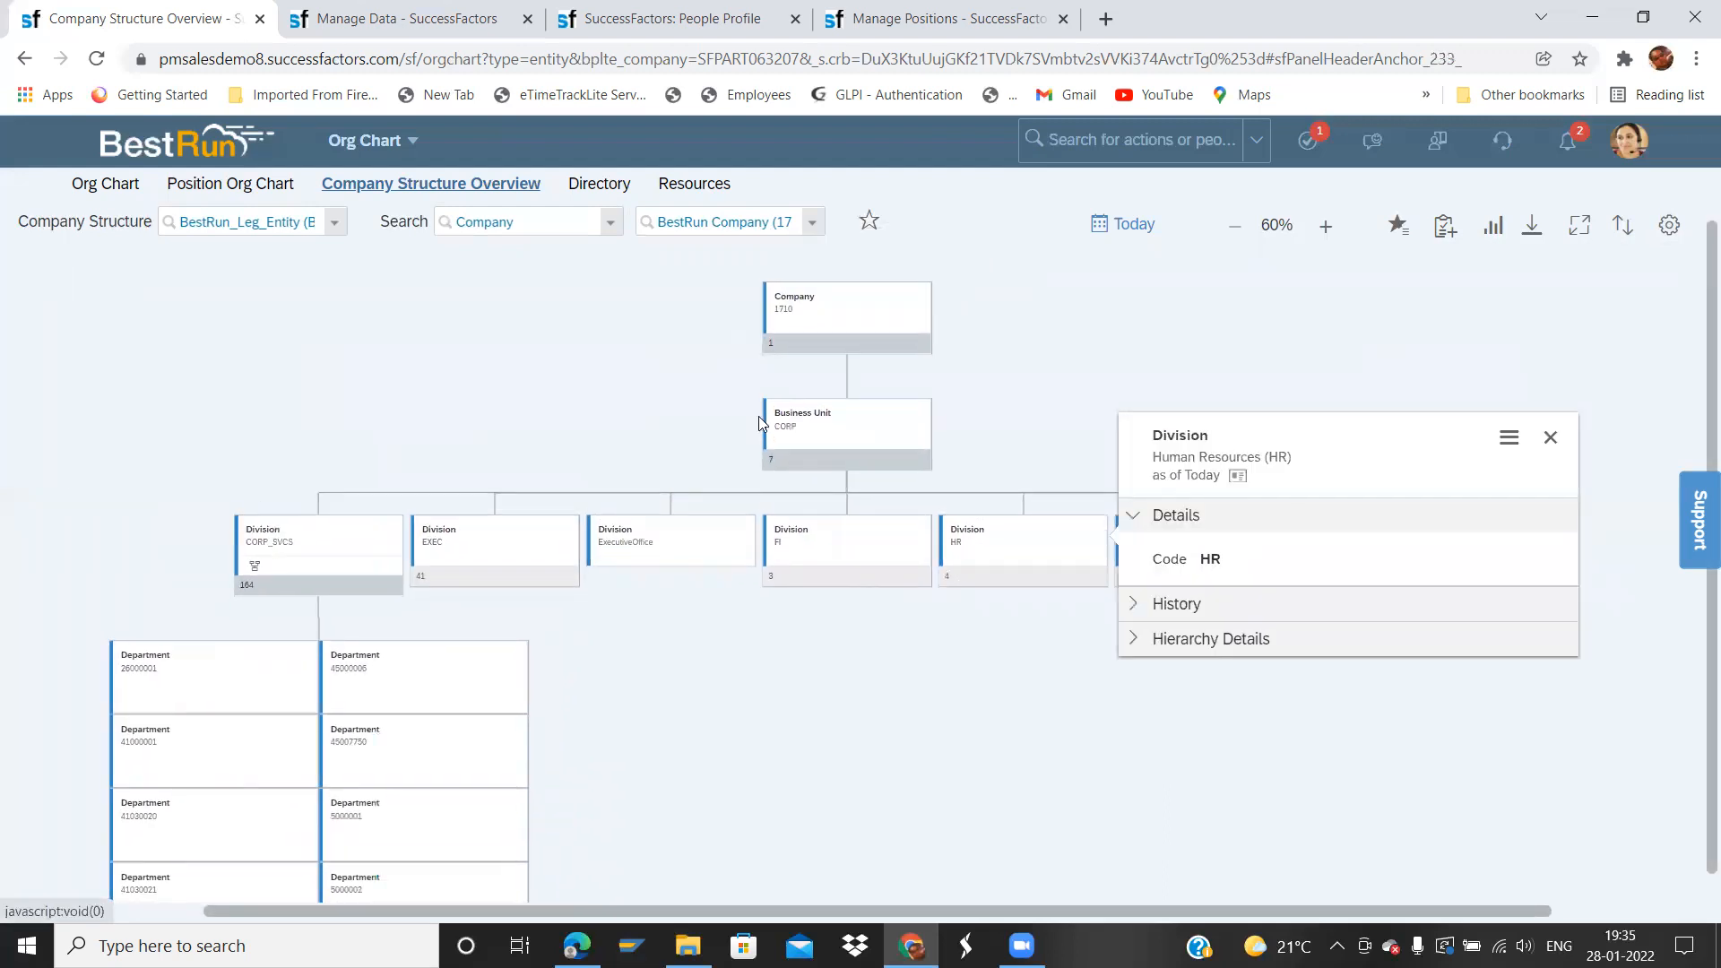
left_click(671, 410)
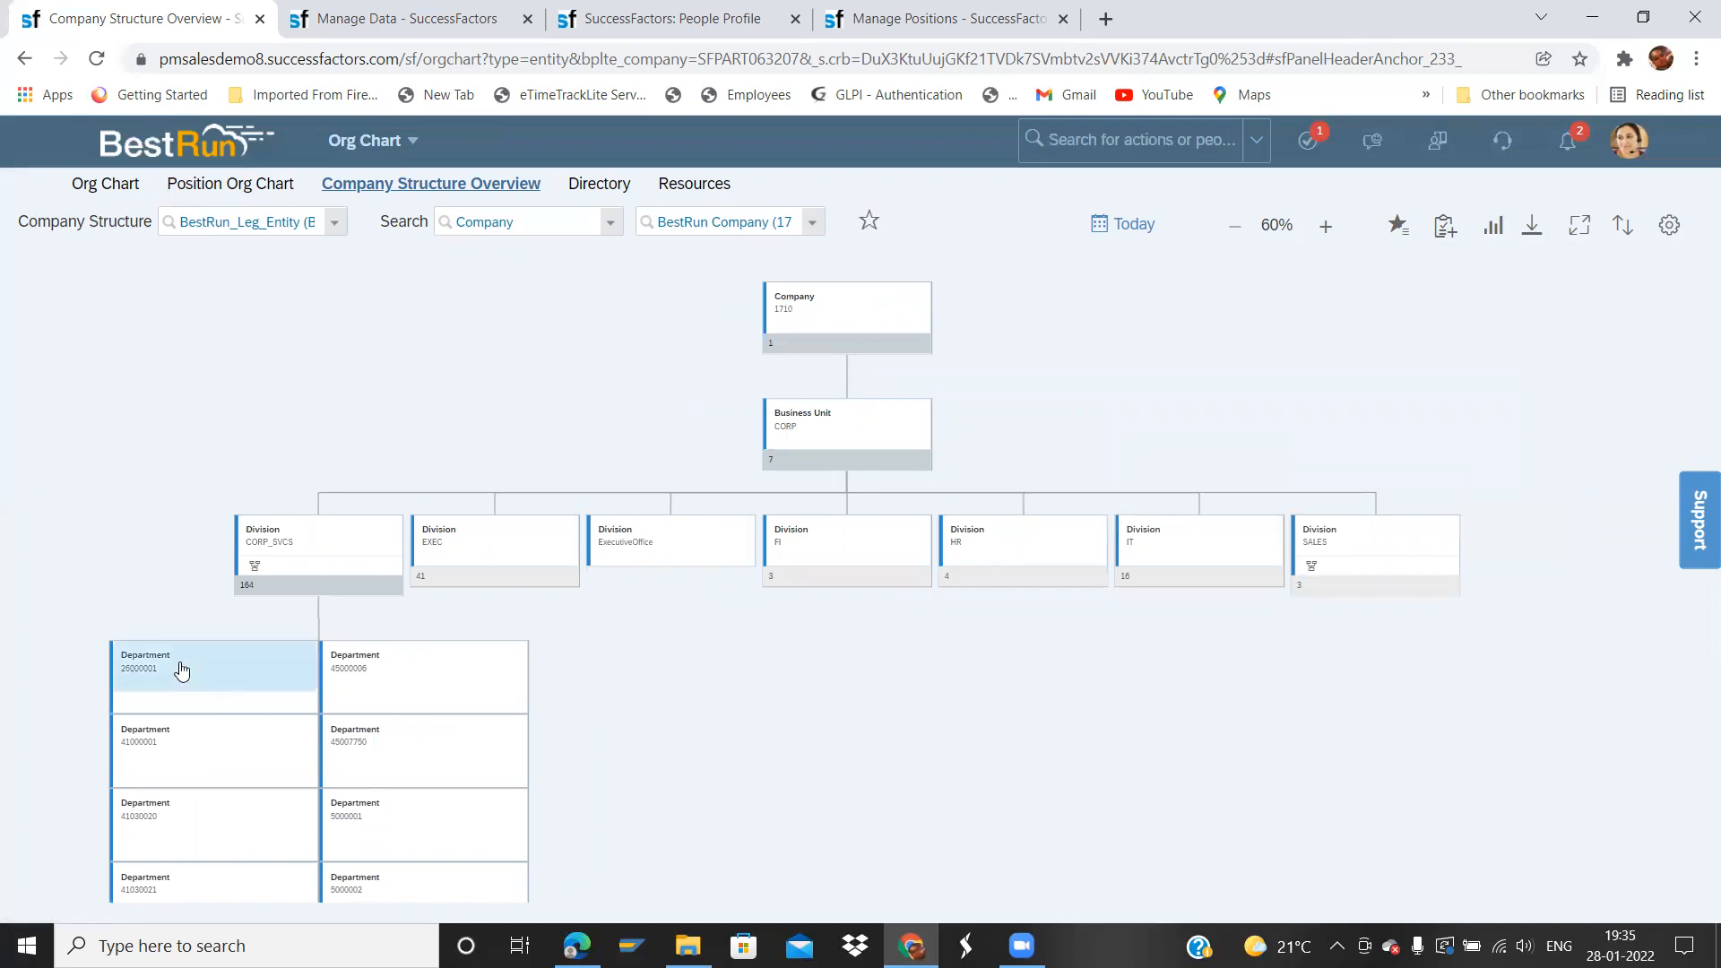
scroll(177, 756, "down", 3)
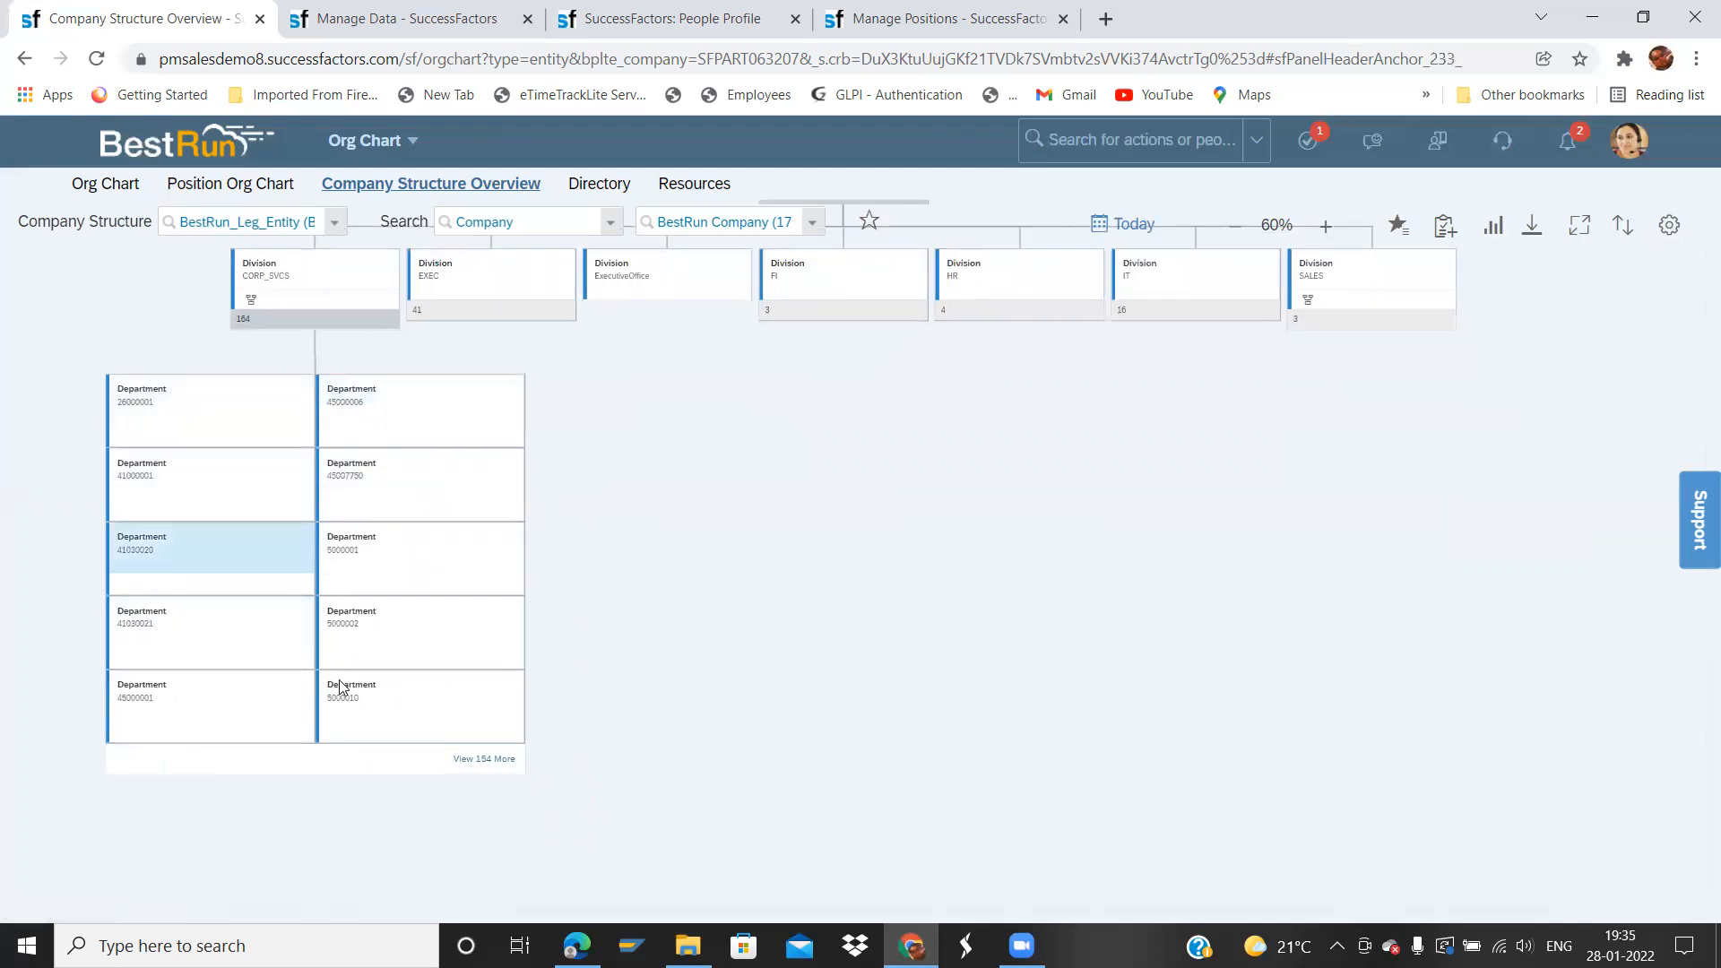
scroll(392, 511, "up", 3)
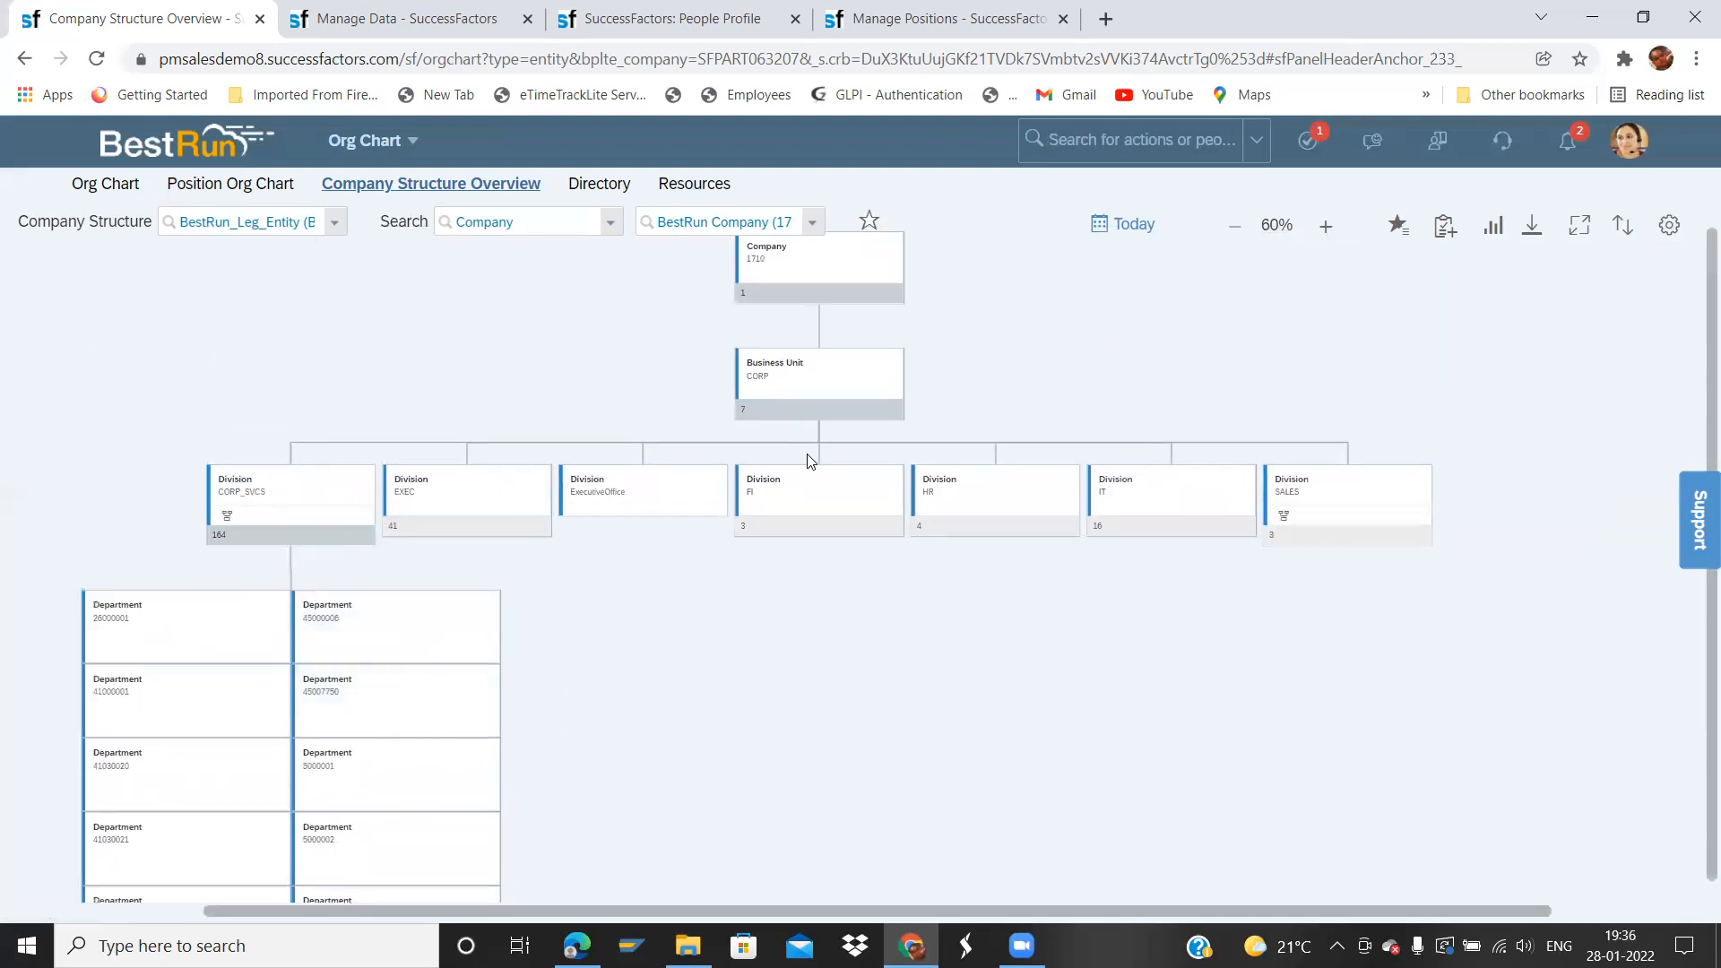
left_click(799, 495)
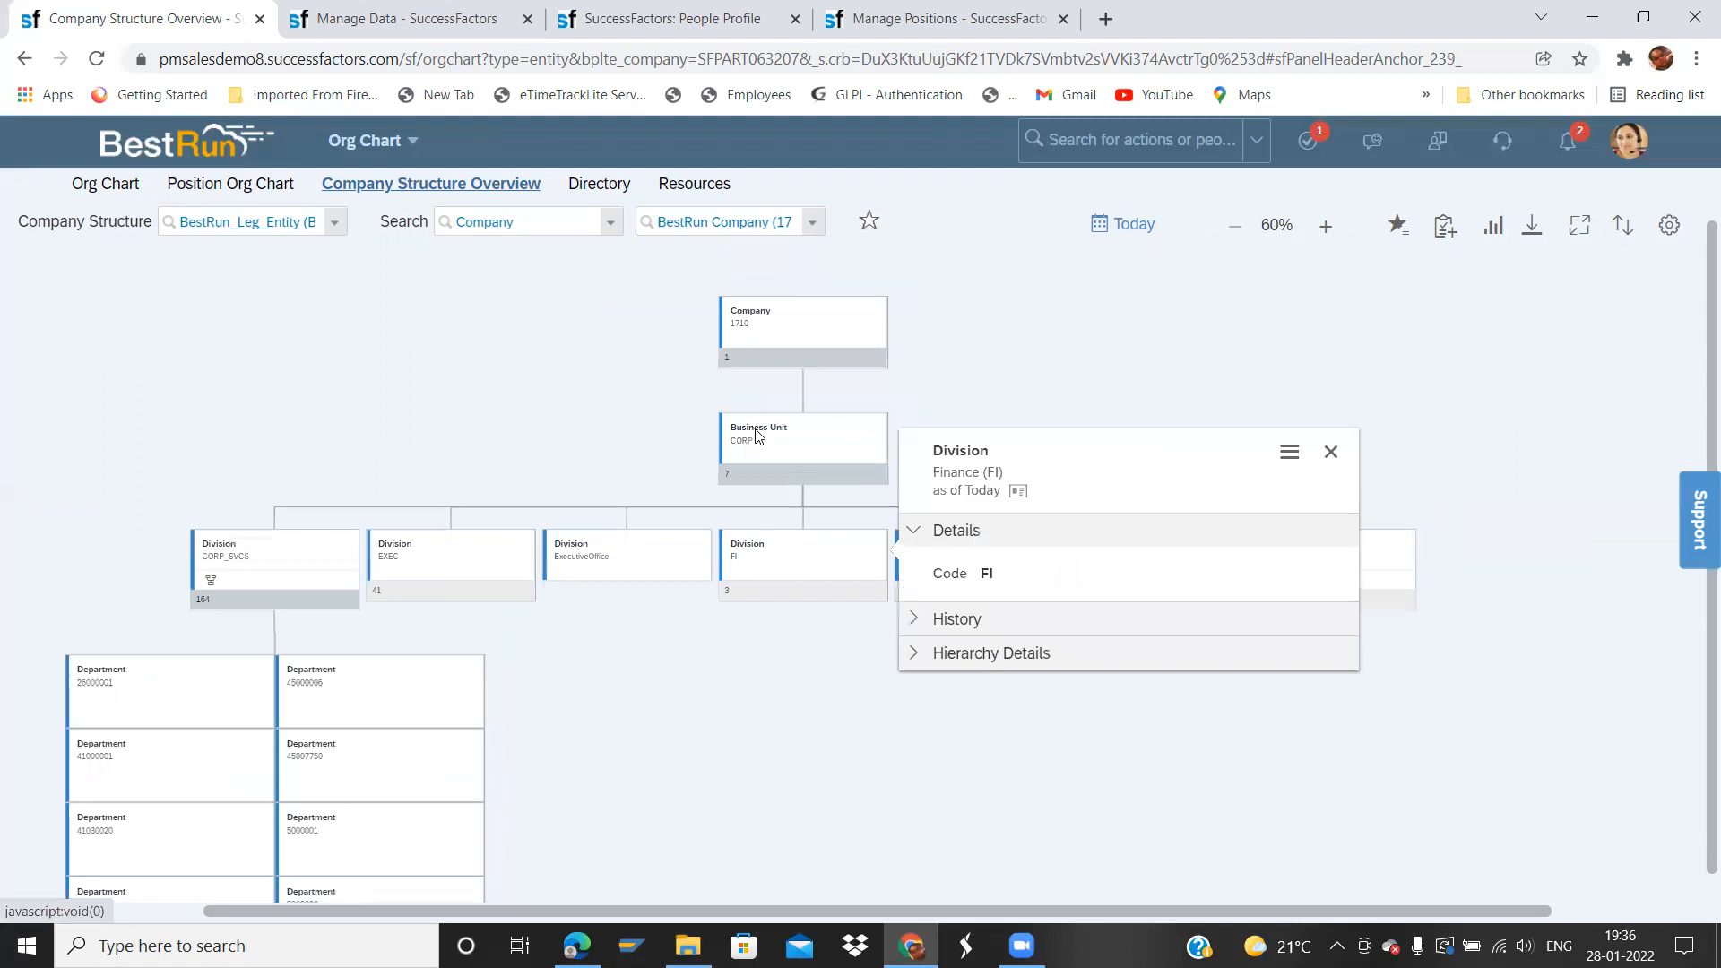
left_click(524, 332)
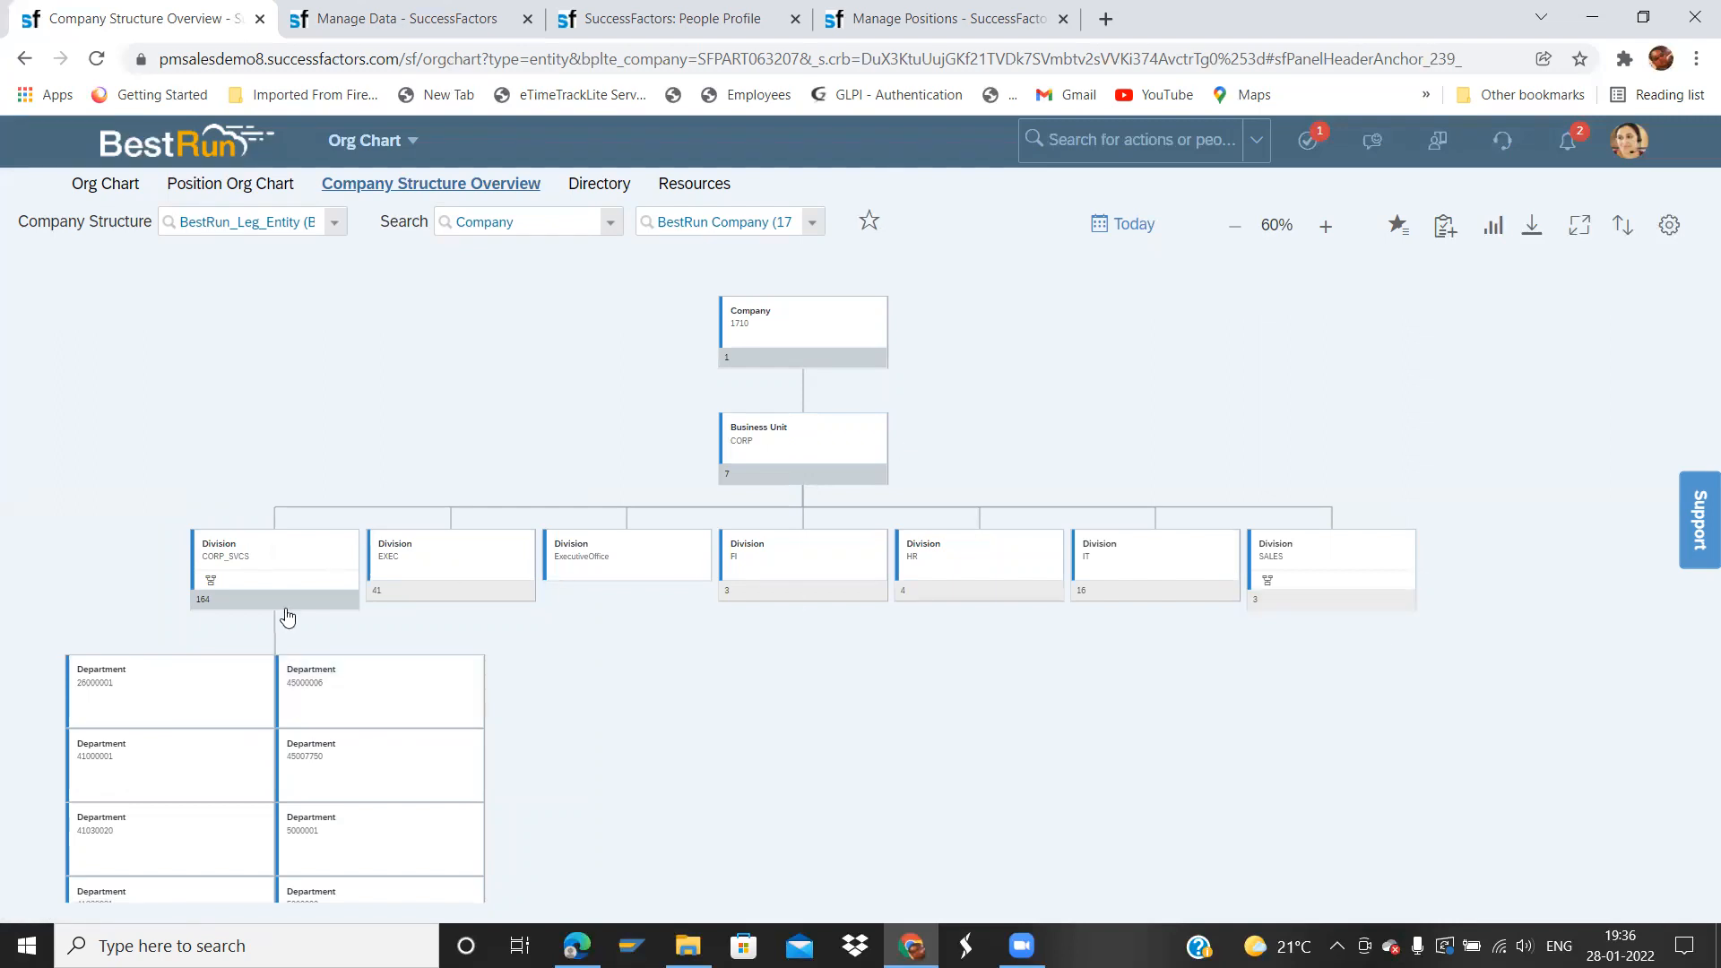
- Expand the FI division to display its departments
mouse_move(354, 703)
left_mouse_down()
mouse_move(334, 438)
mouse_move(225, 780)
left_mouse_up()
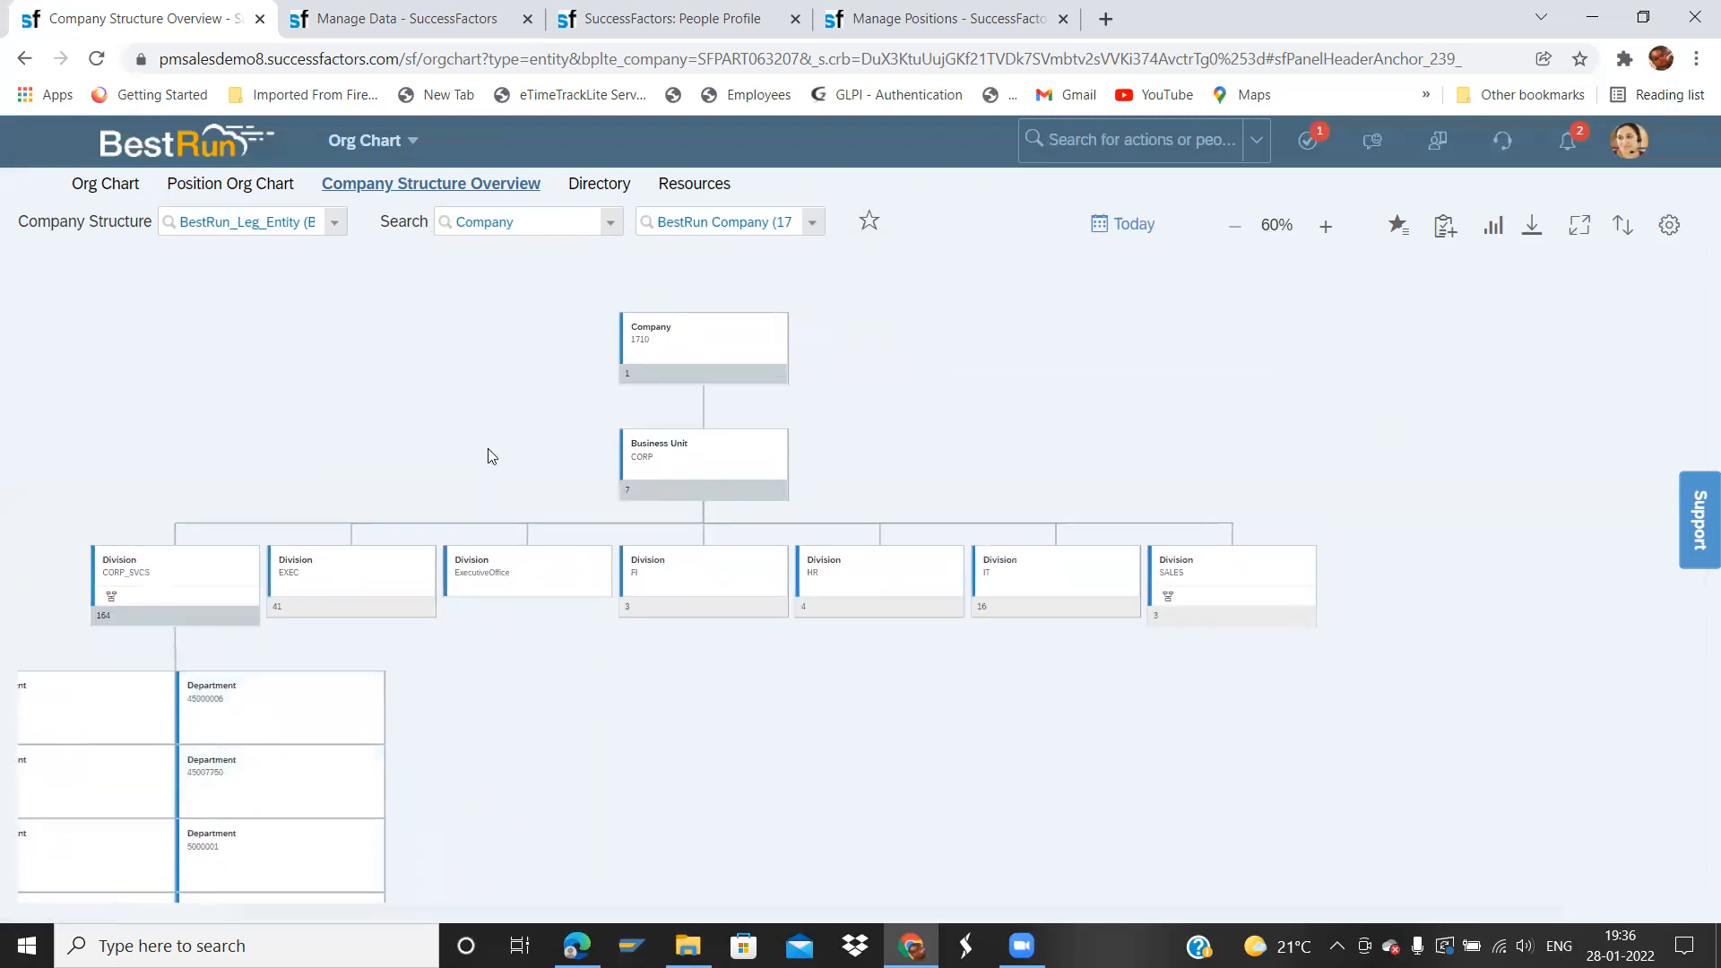
left_click(688, 334)
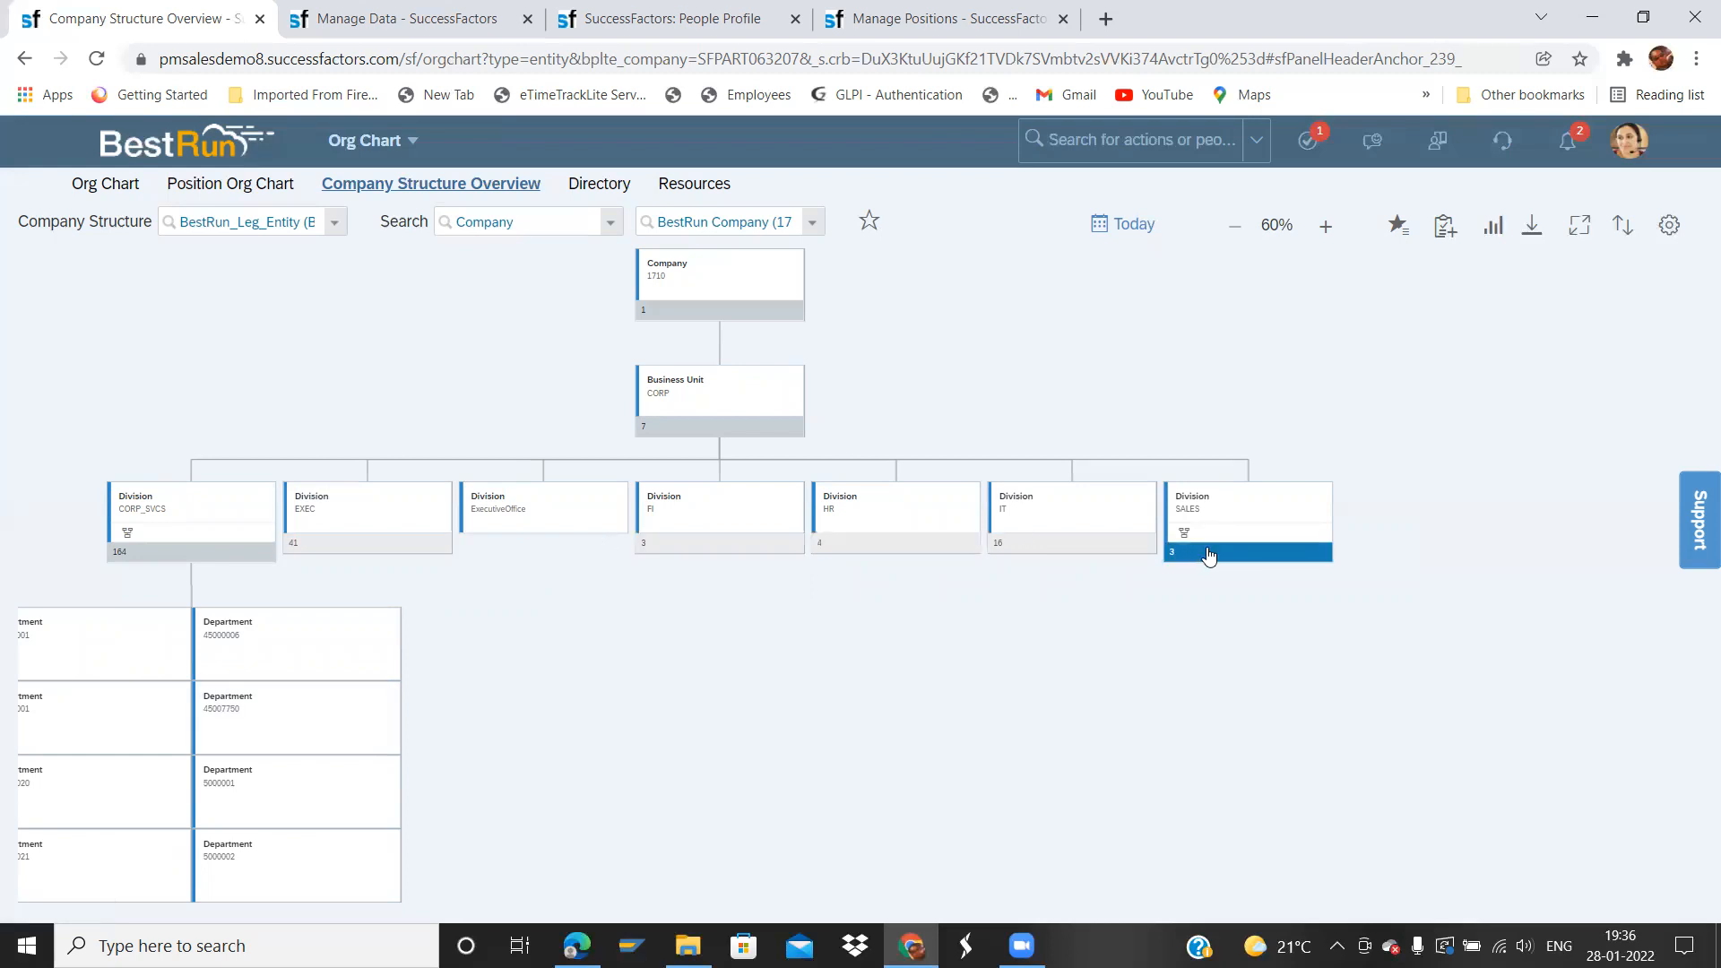
left_click(720, 546)
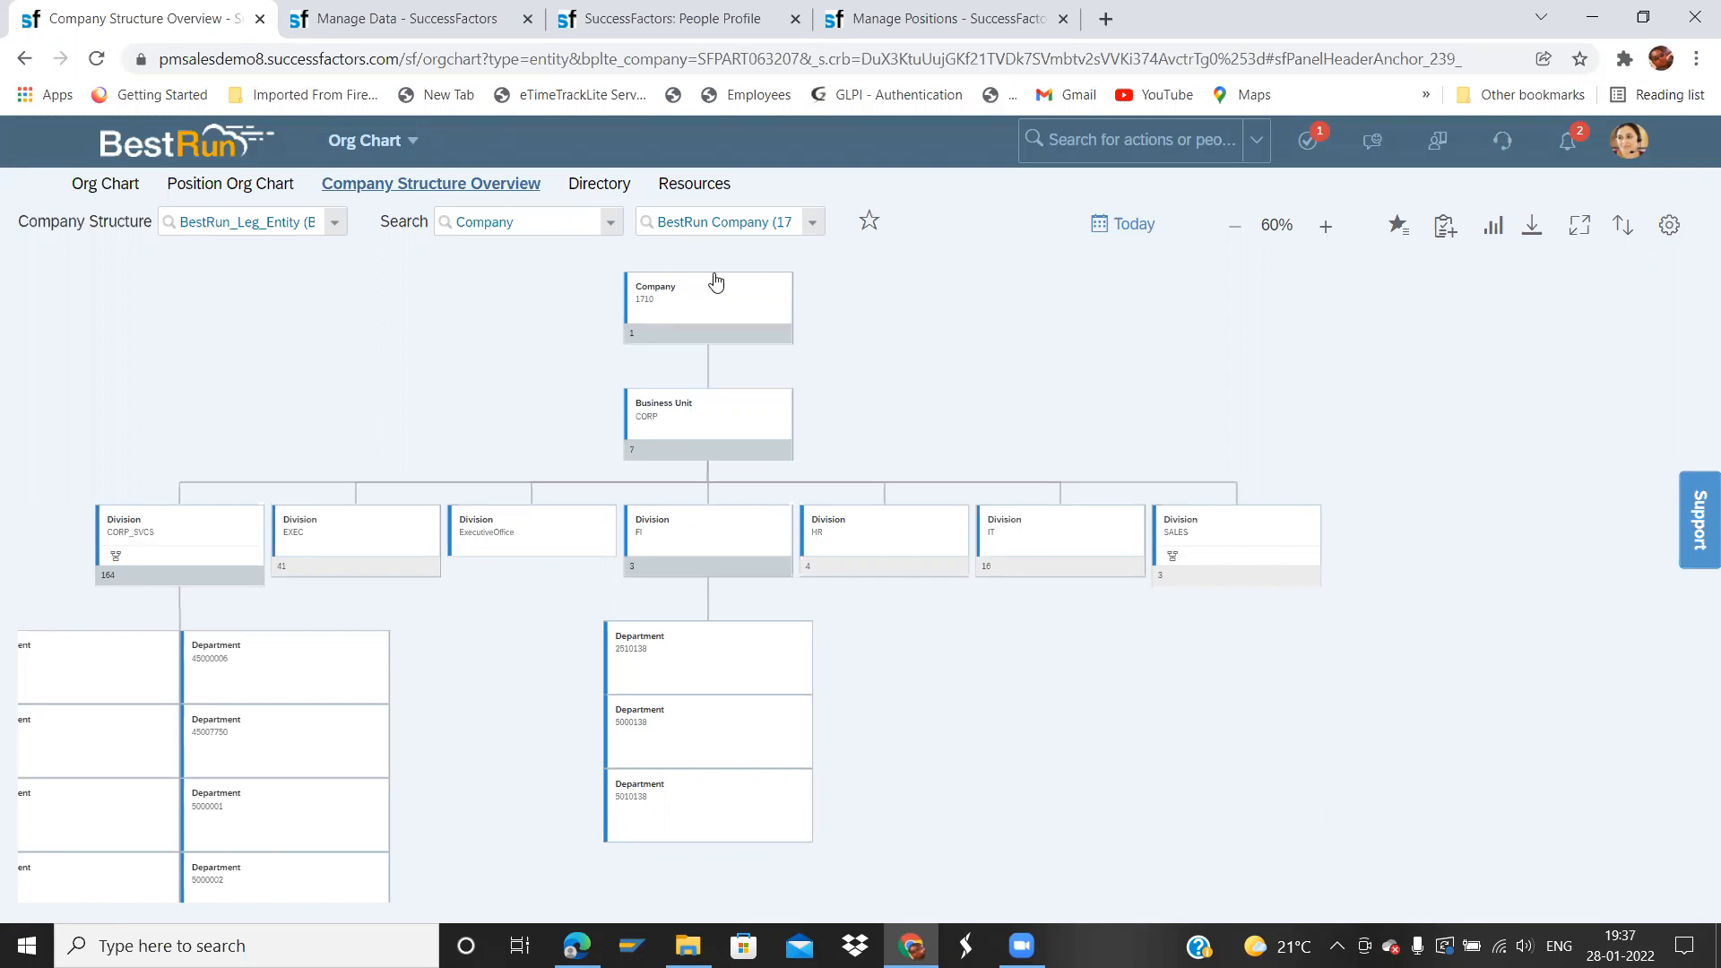
- Search for "configure company" and open Configure Company Structure Overview
left_click(1090, 134)
type("configur")
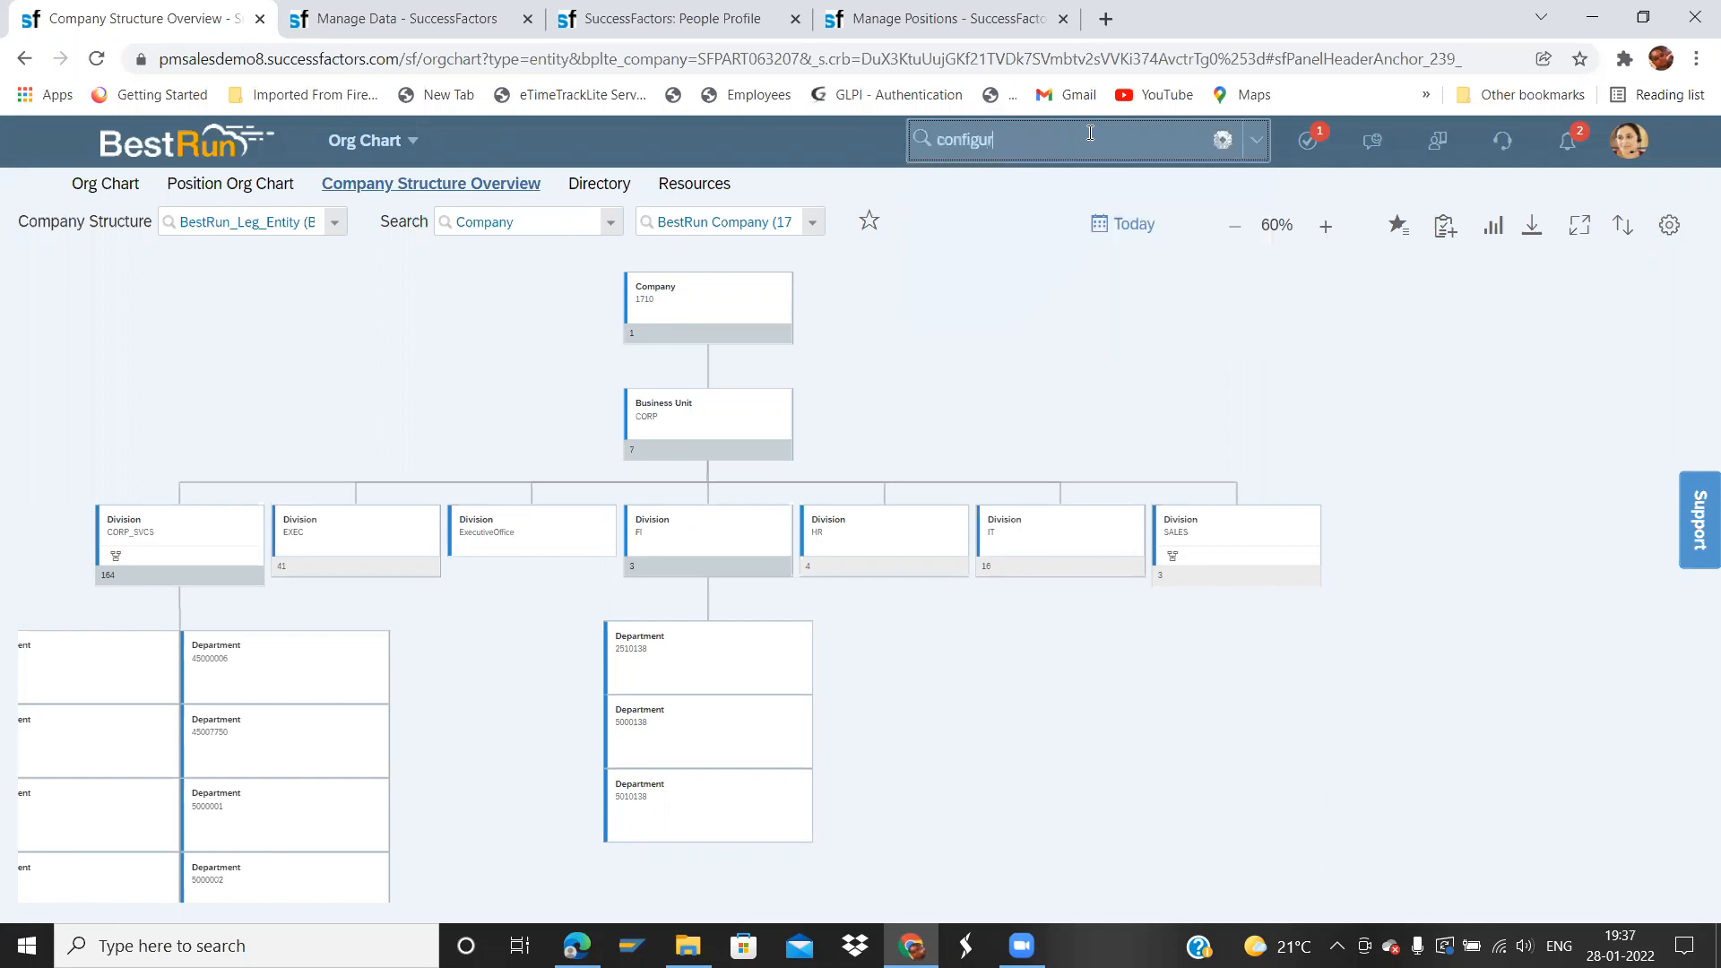
type("e compan")
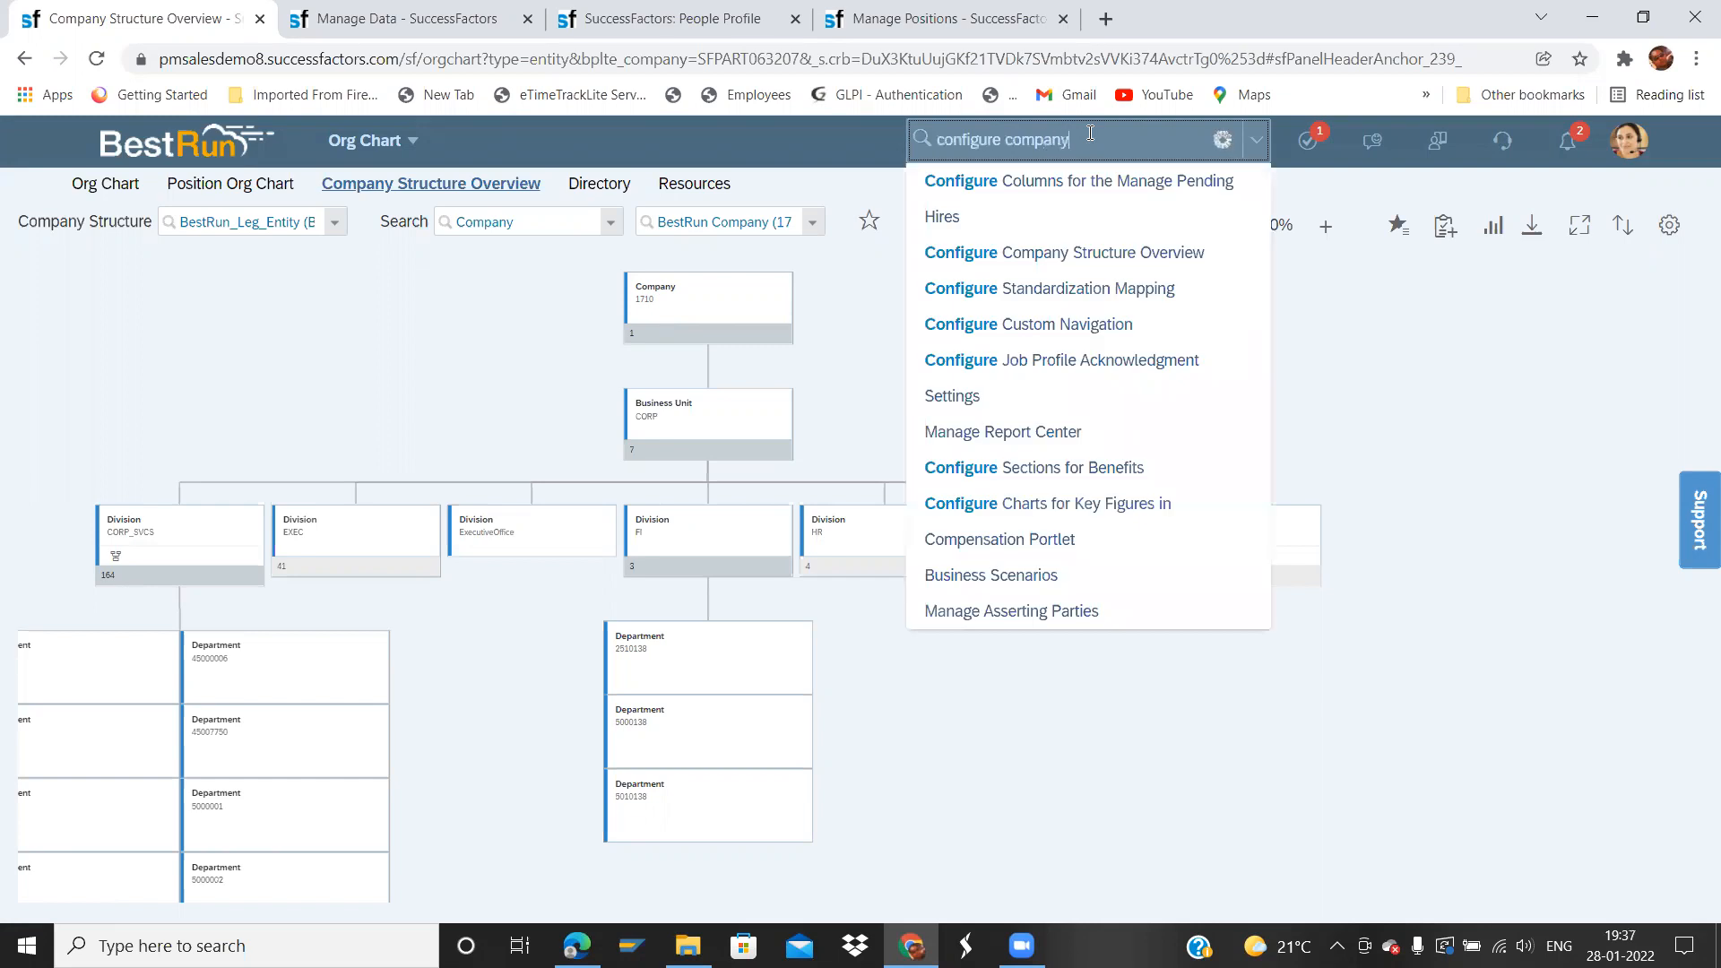
type("y")
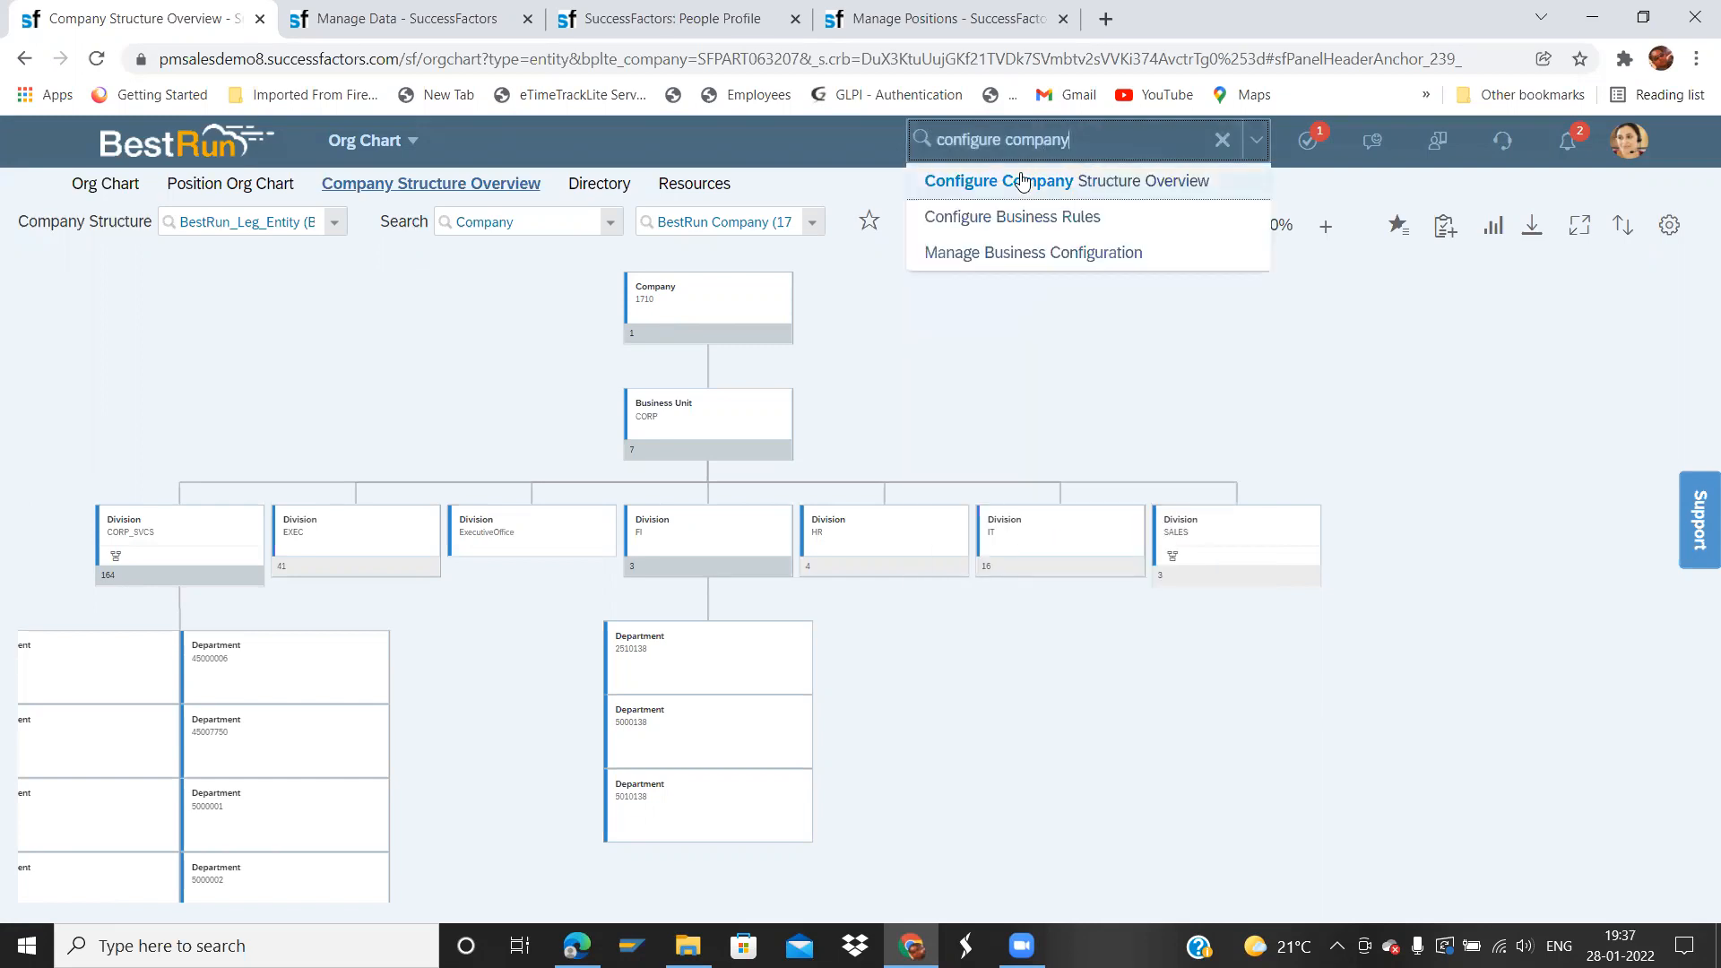
left_click(1035, 183)
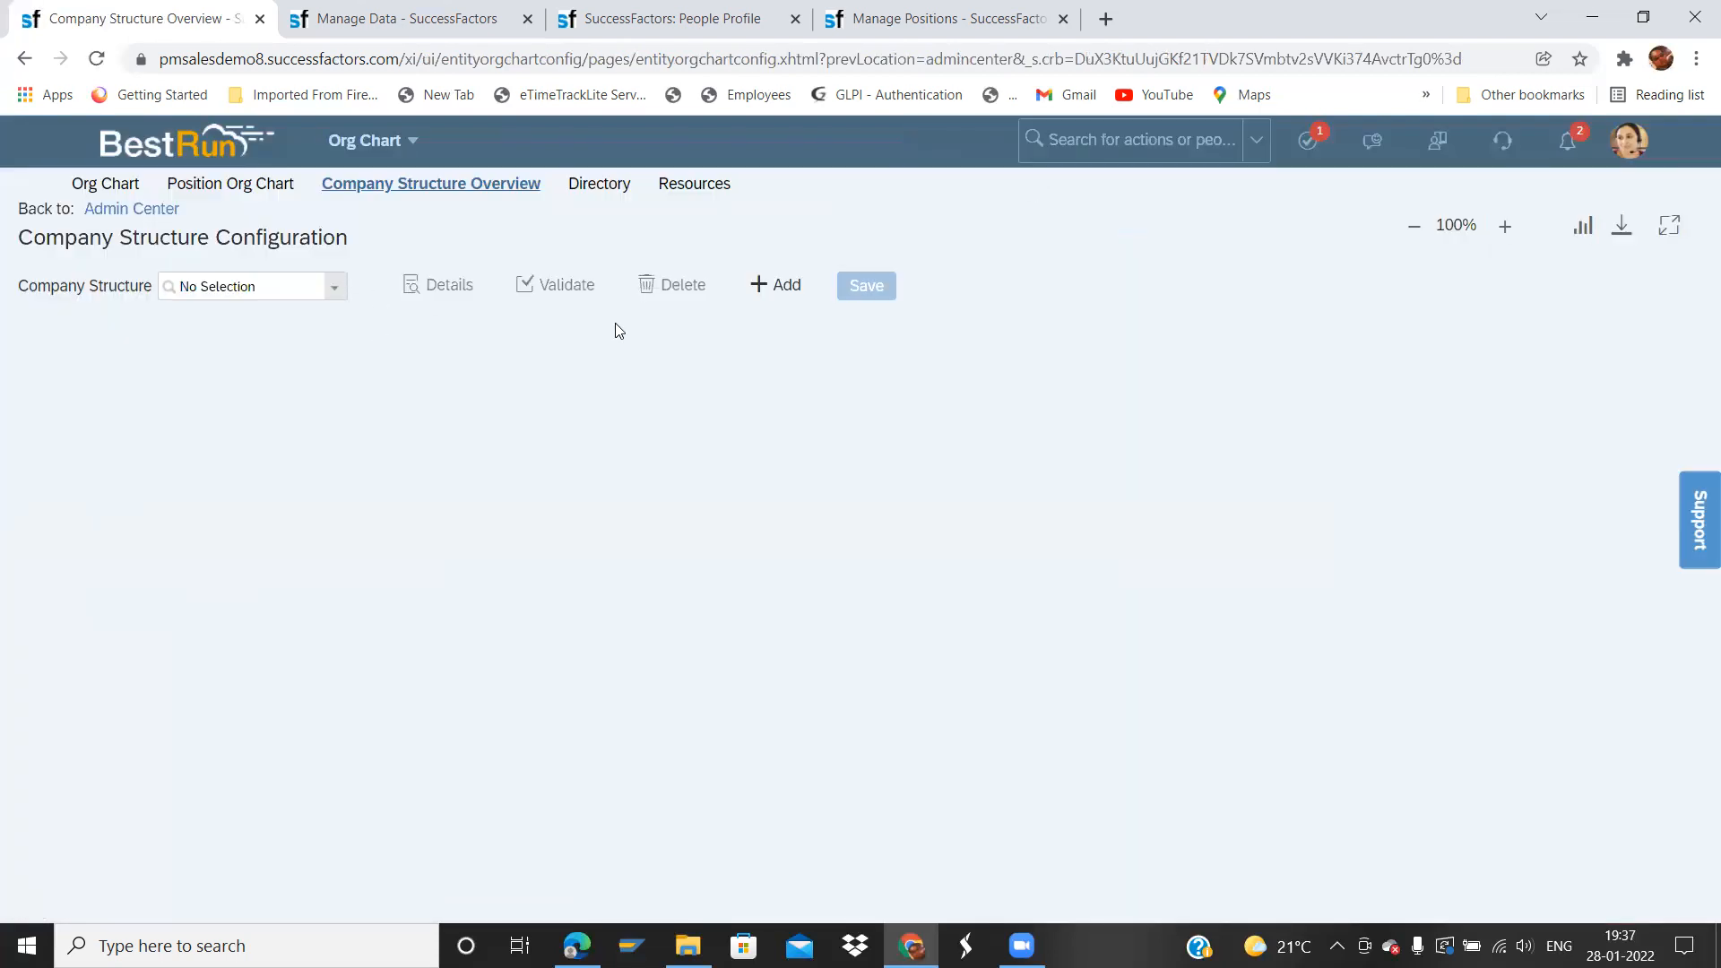
- Select the BestRun_Leg_Entity structure for configuration and review its levels from Company to Department
left_click(334, 299)
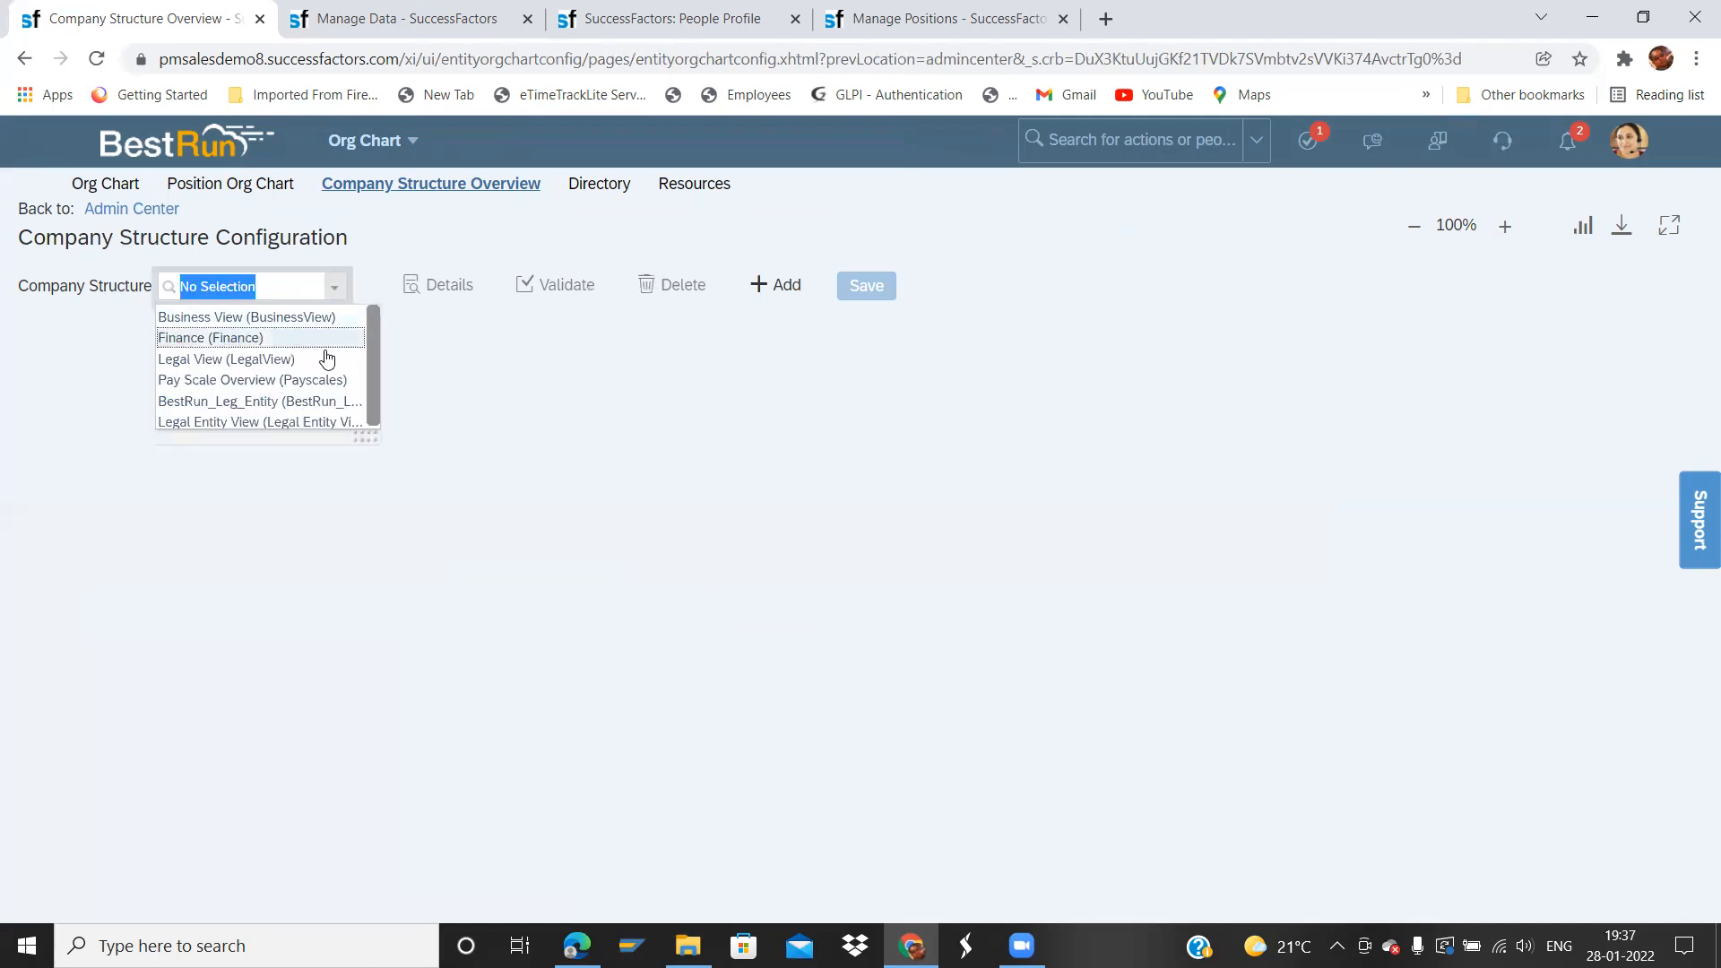
left_click(309, 400)
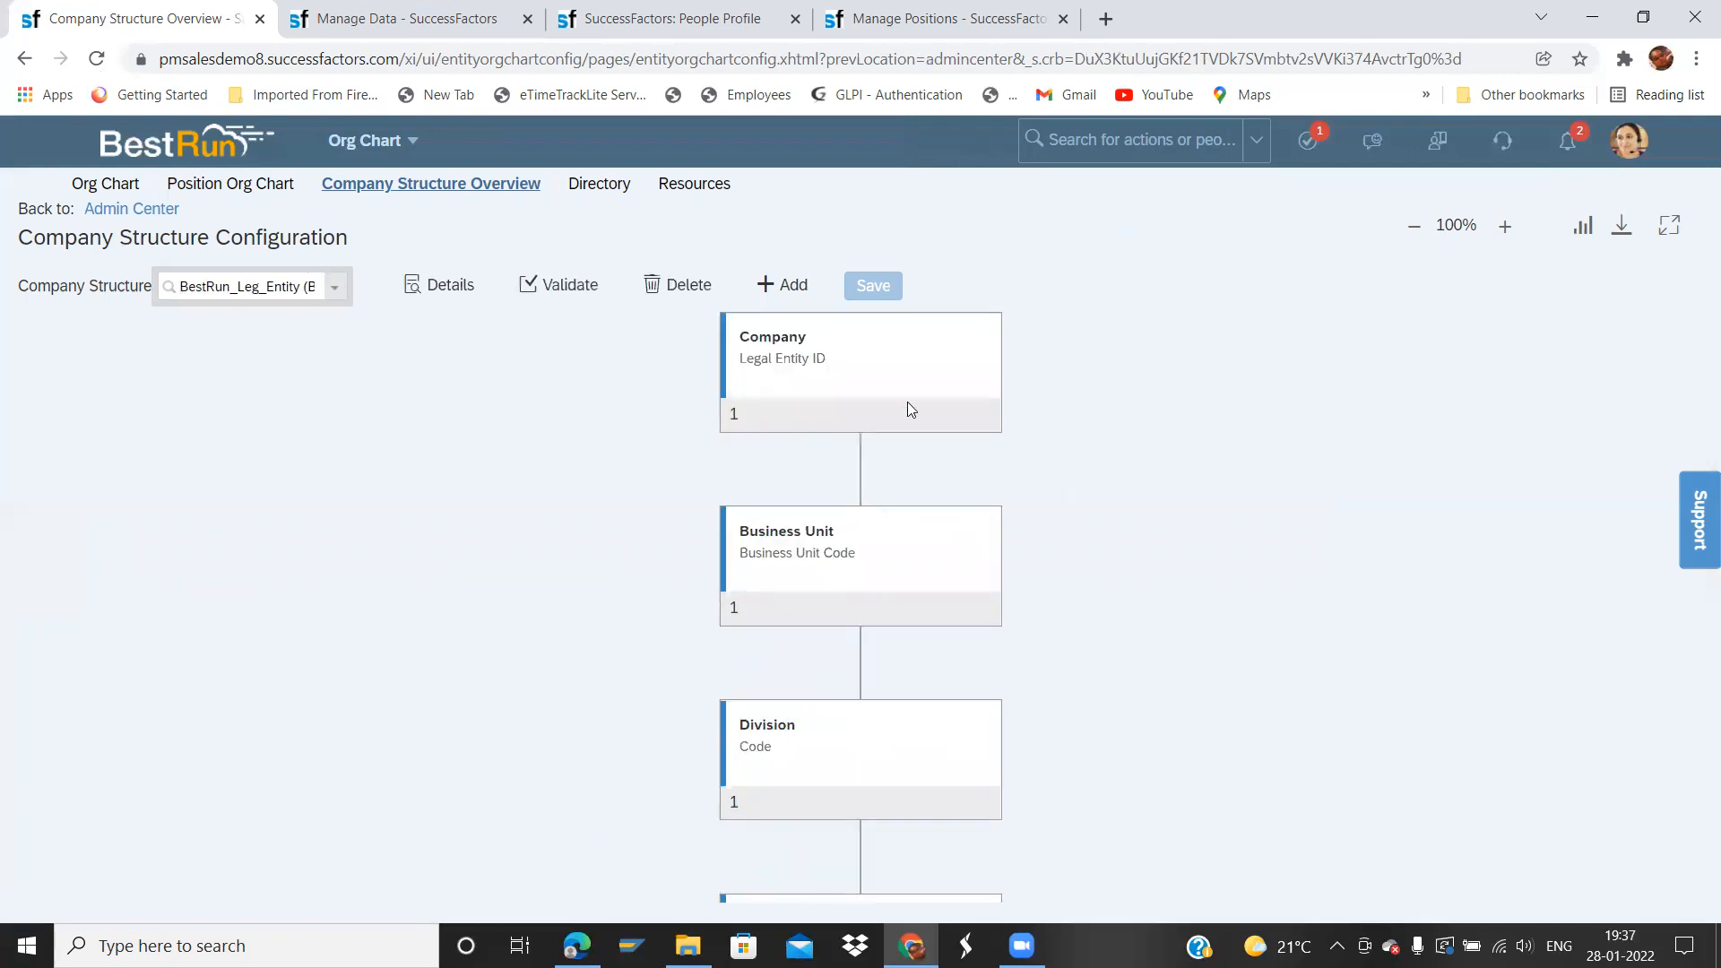
scroll(906, 359, "down", 1)
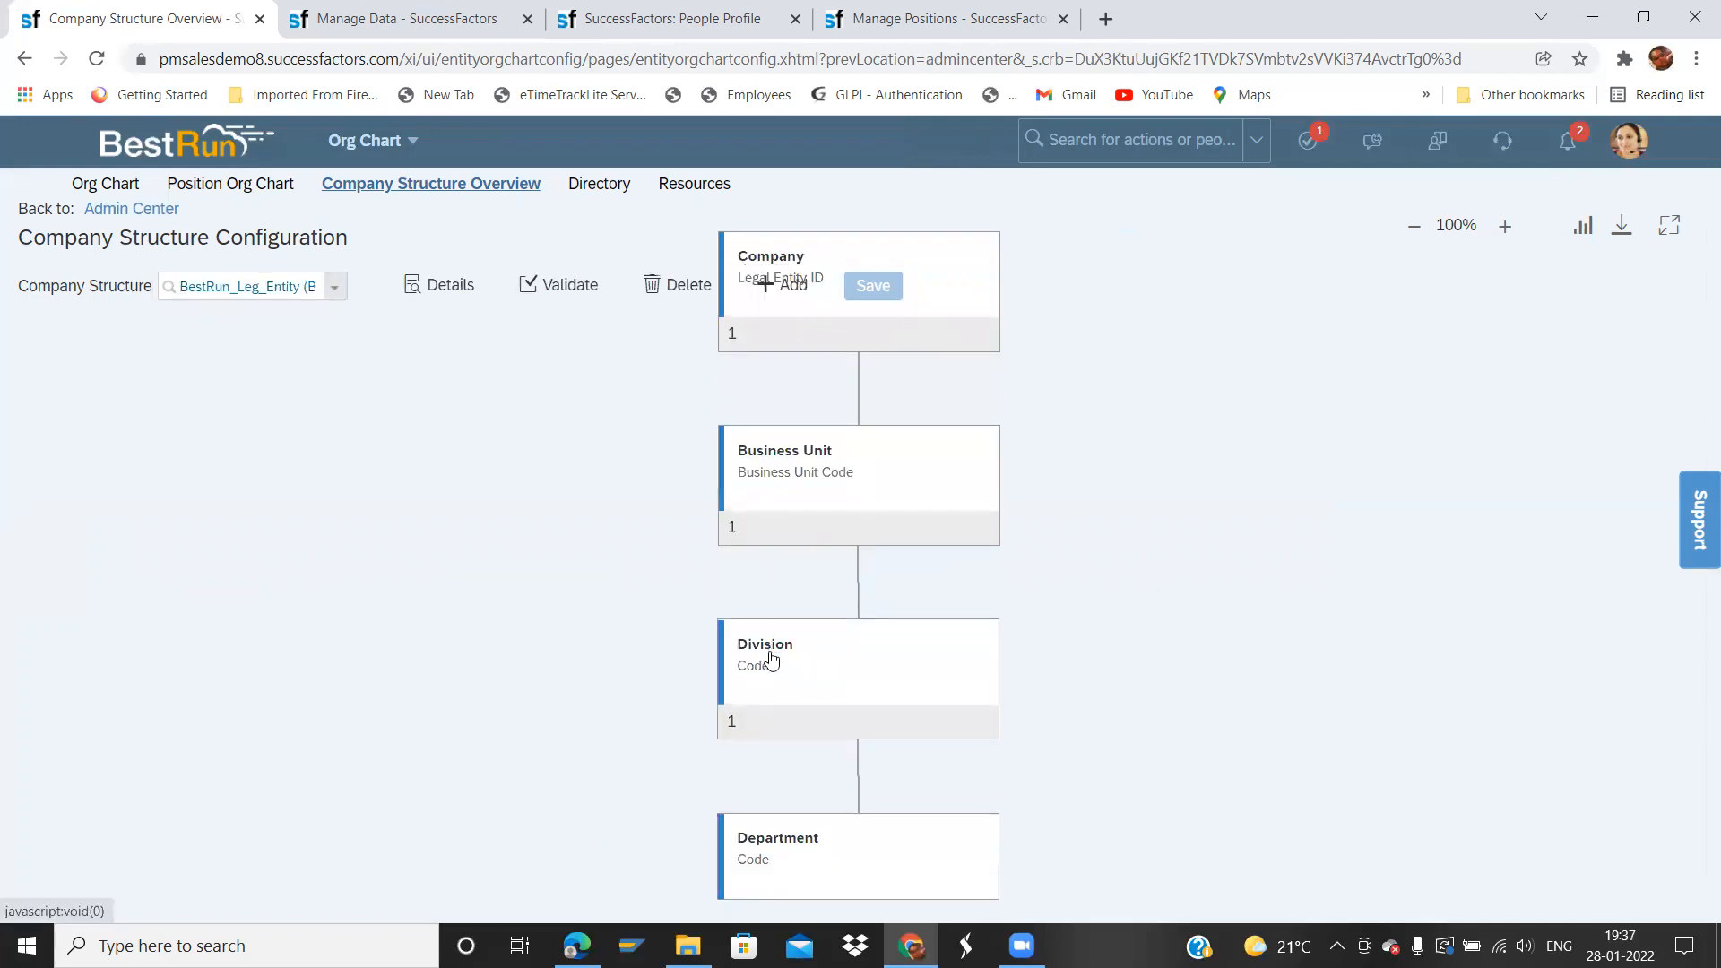
scroll(863, 597, "up", 1)
left_click_drag(862, 598, 865, 631)
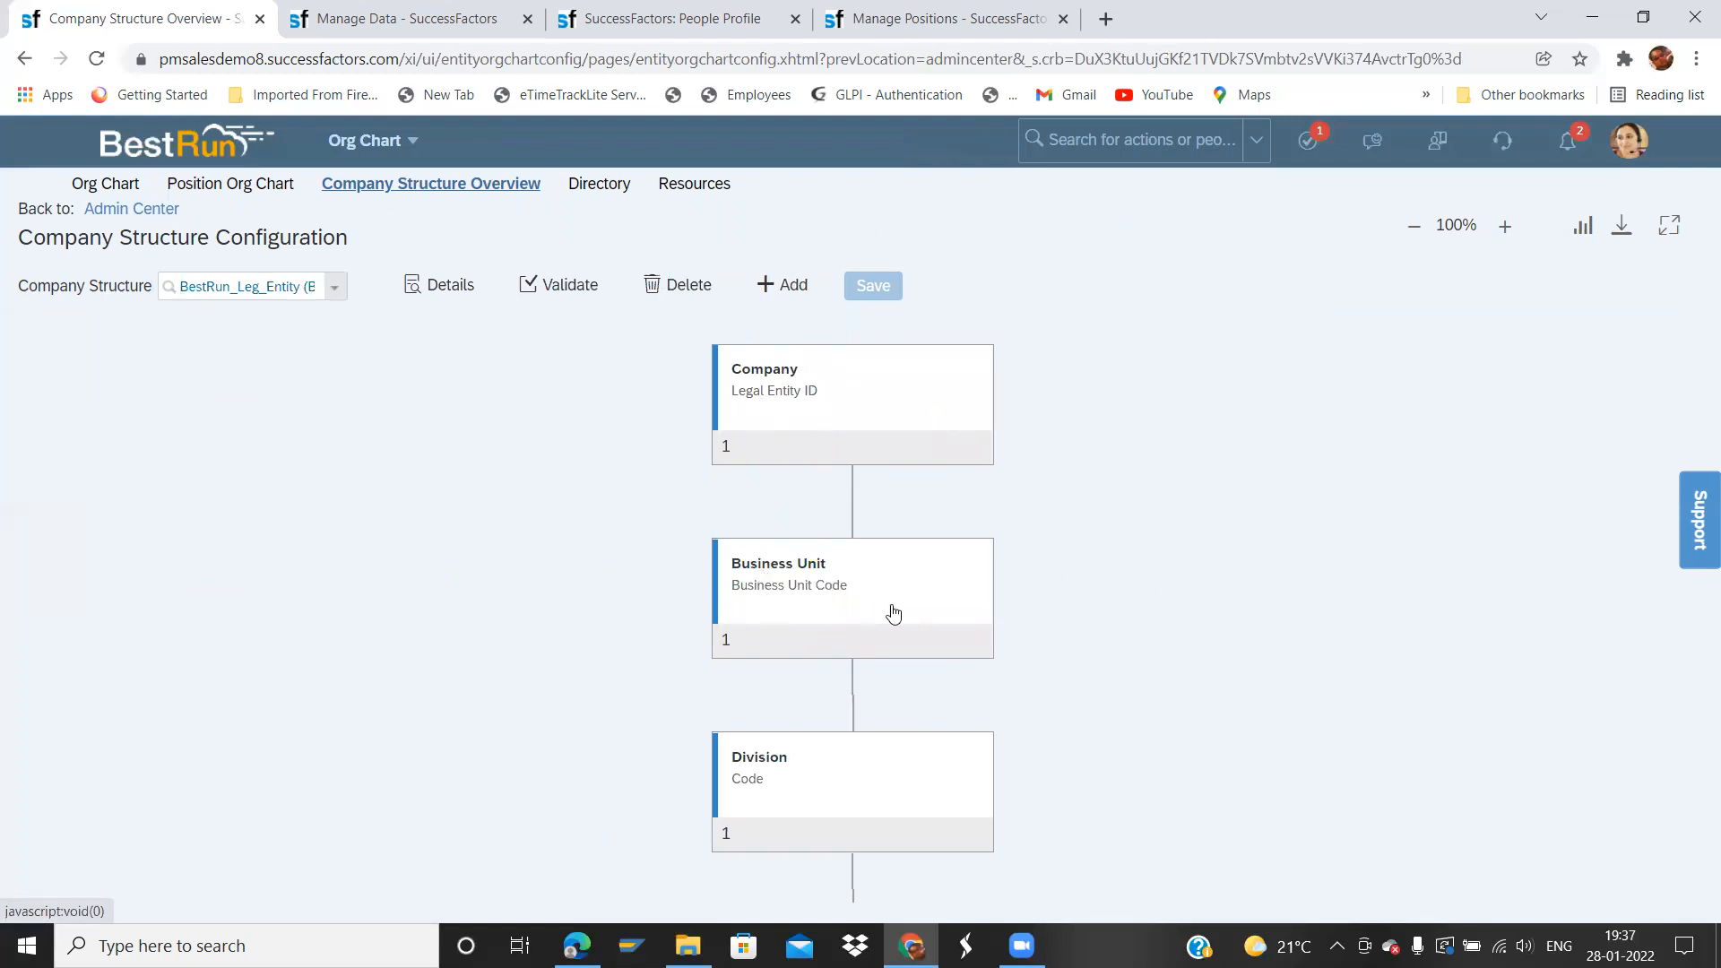
- Open the layout of the Company entity for editing and look over its settings
left_click(792, 392)
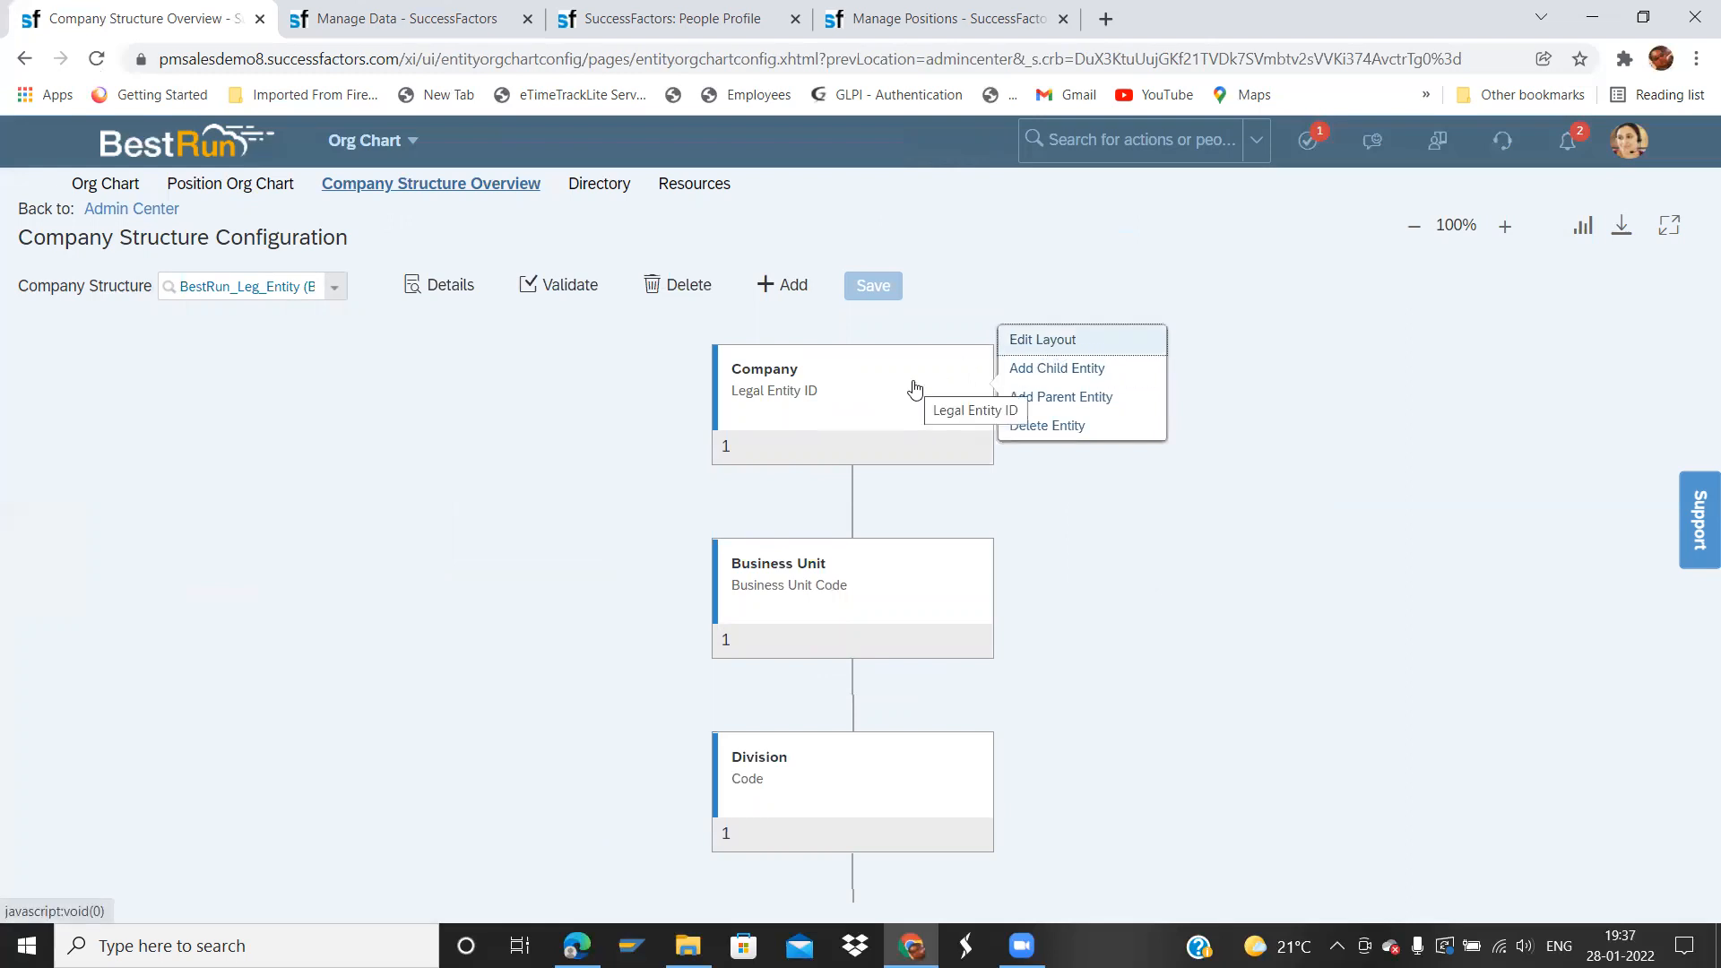
left_click(1041, 345)
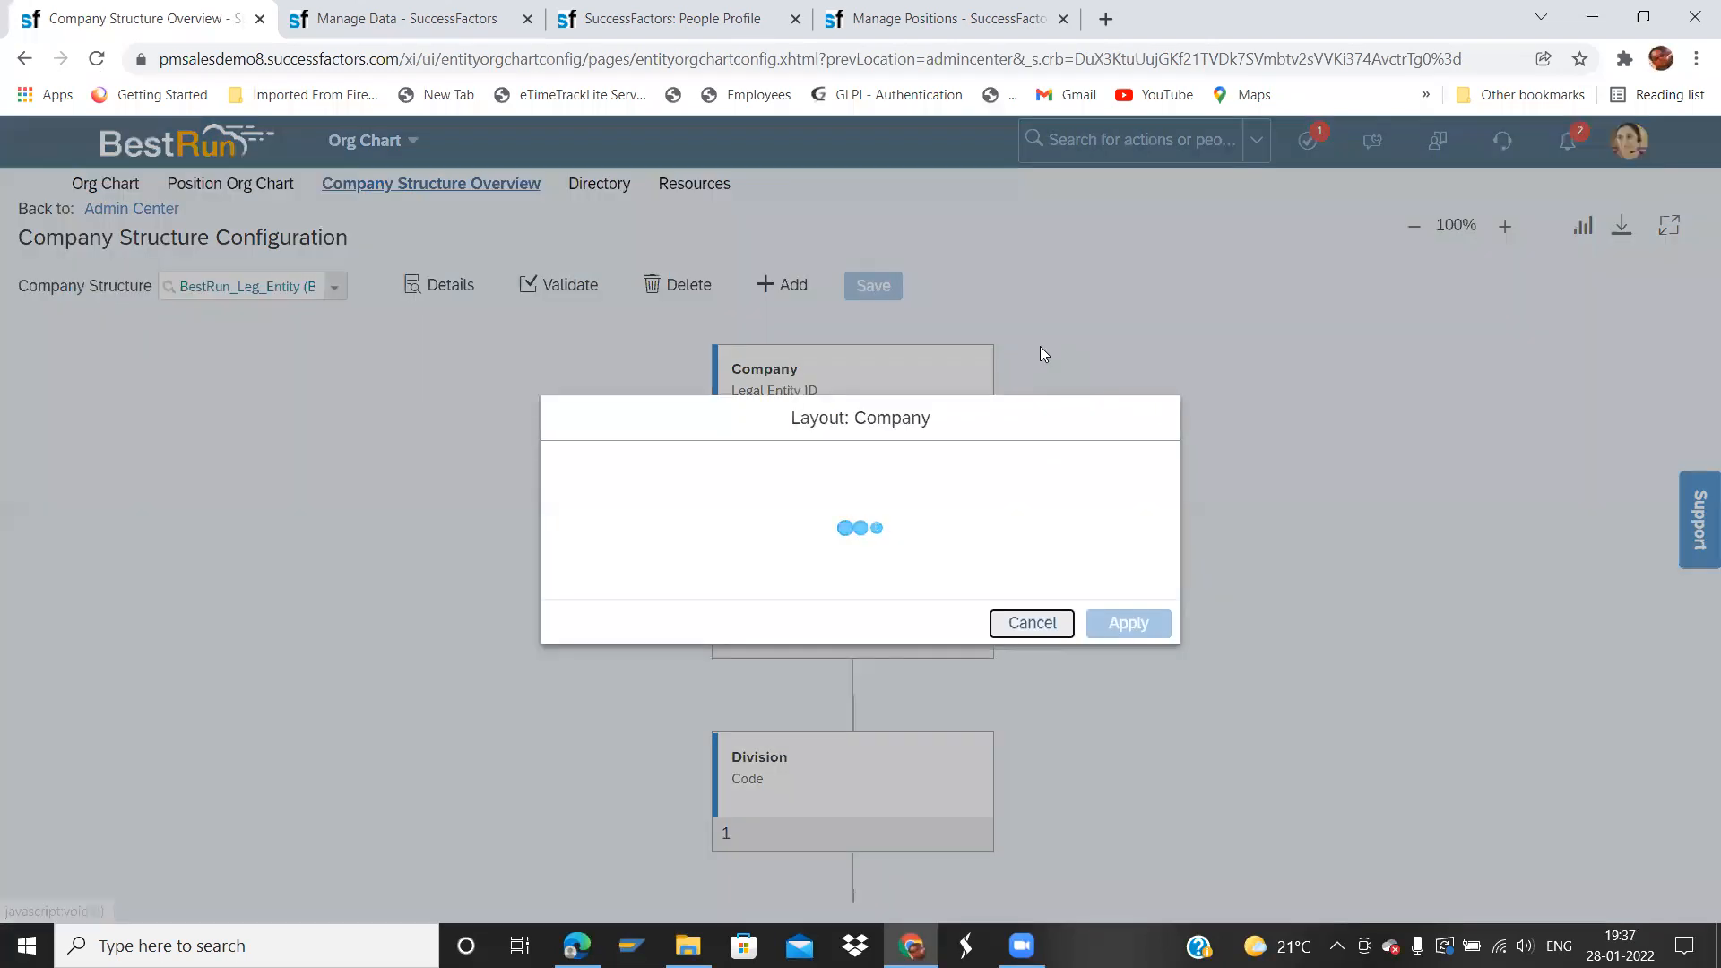
left_click_drag(1000, 445, 1002, 780)
left_click(1001, 355)
left_click_drag(1013, 703, 968, 890)
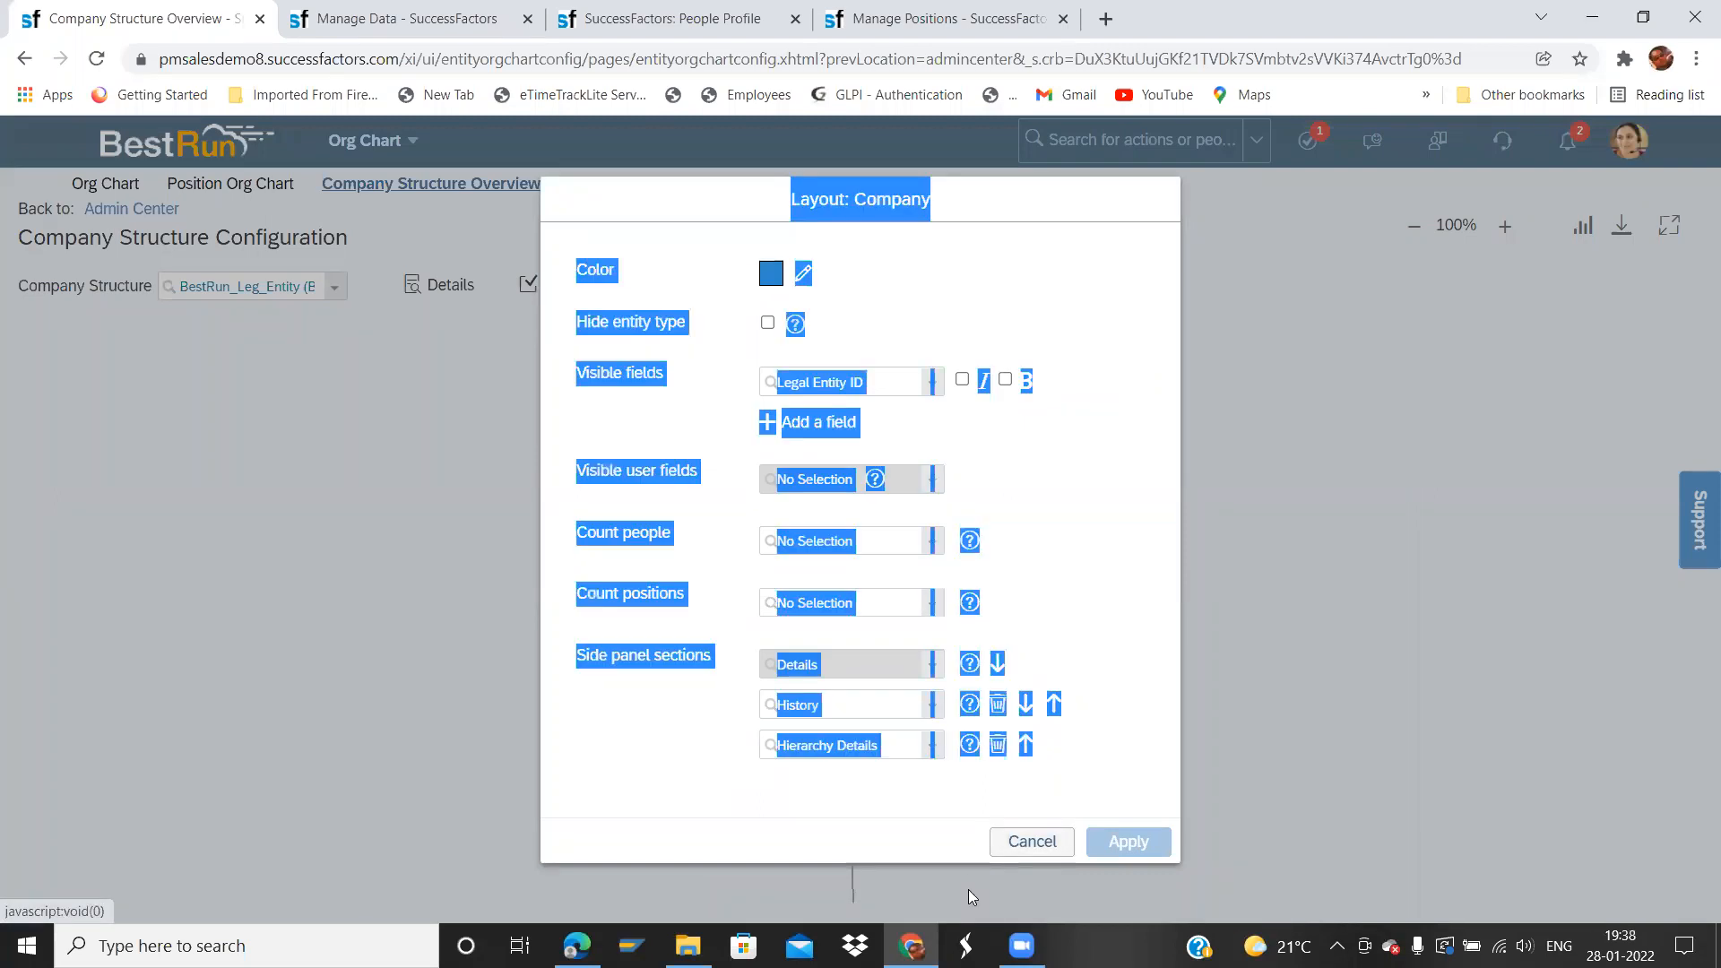
left_click(1088, 600)
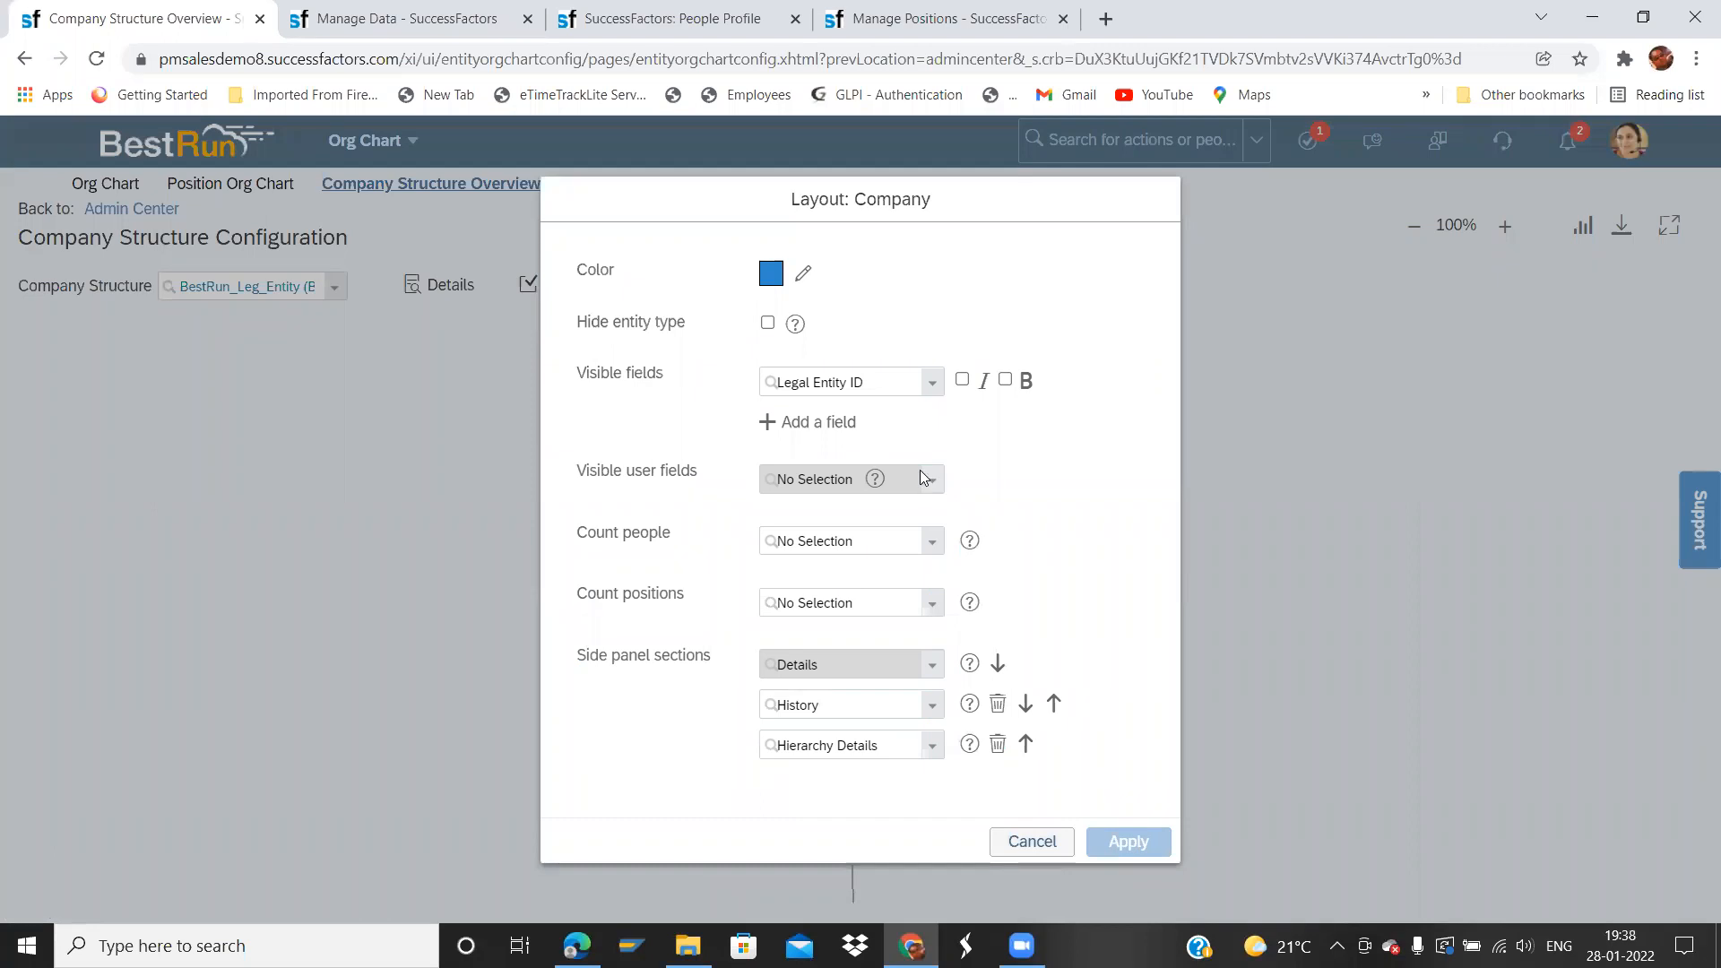
- Add Company Name and Country as visible fields in the Company layout
left_click(802, 420)
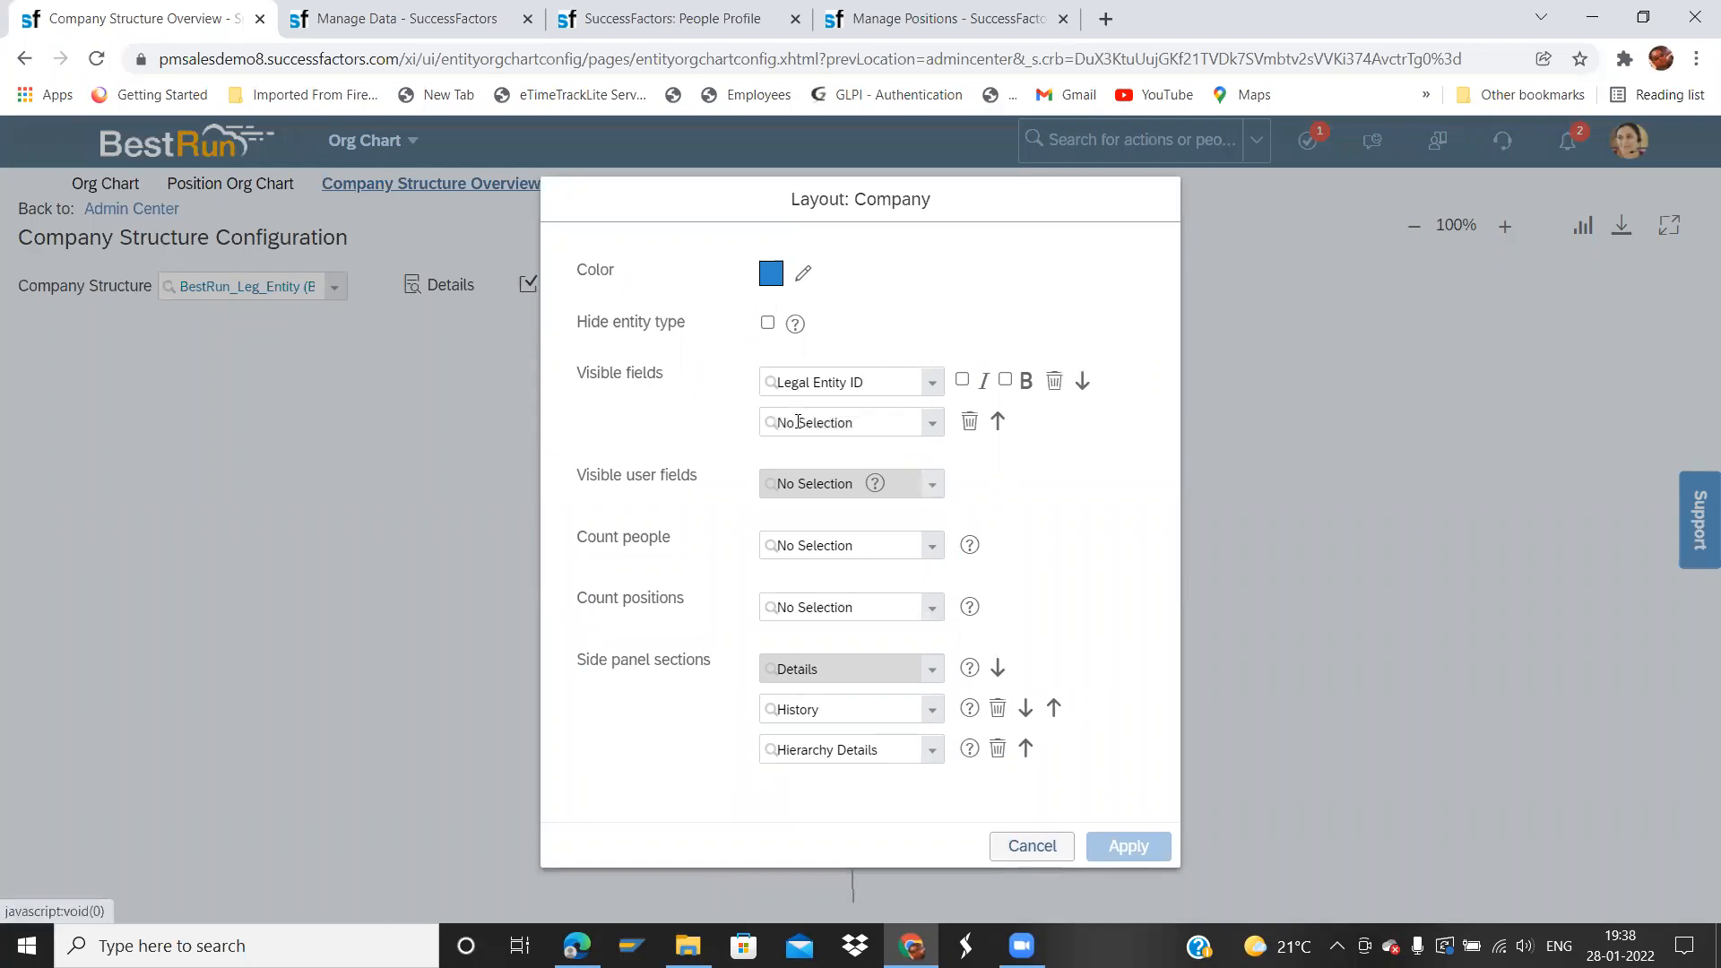
left_click(933, 427)
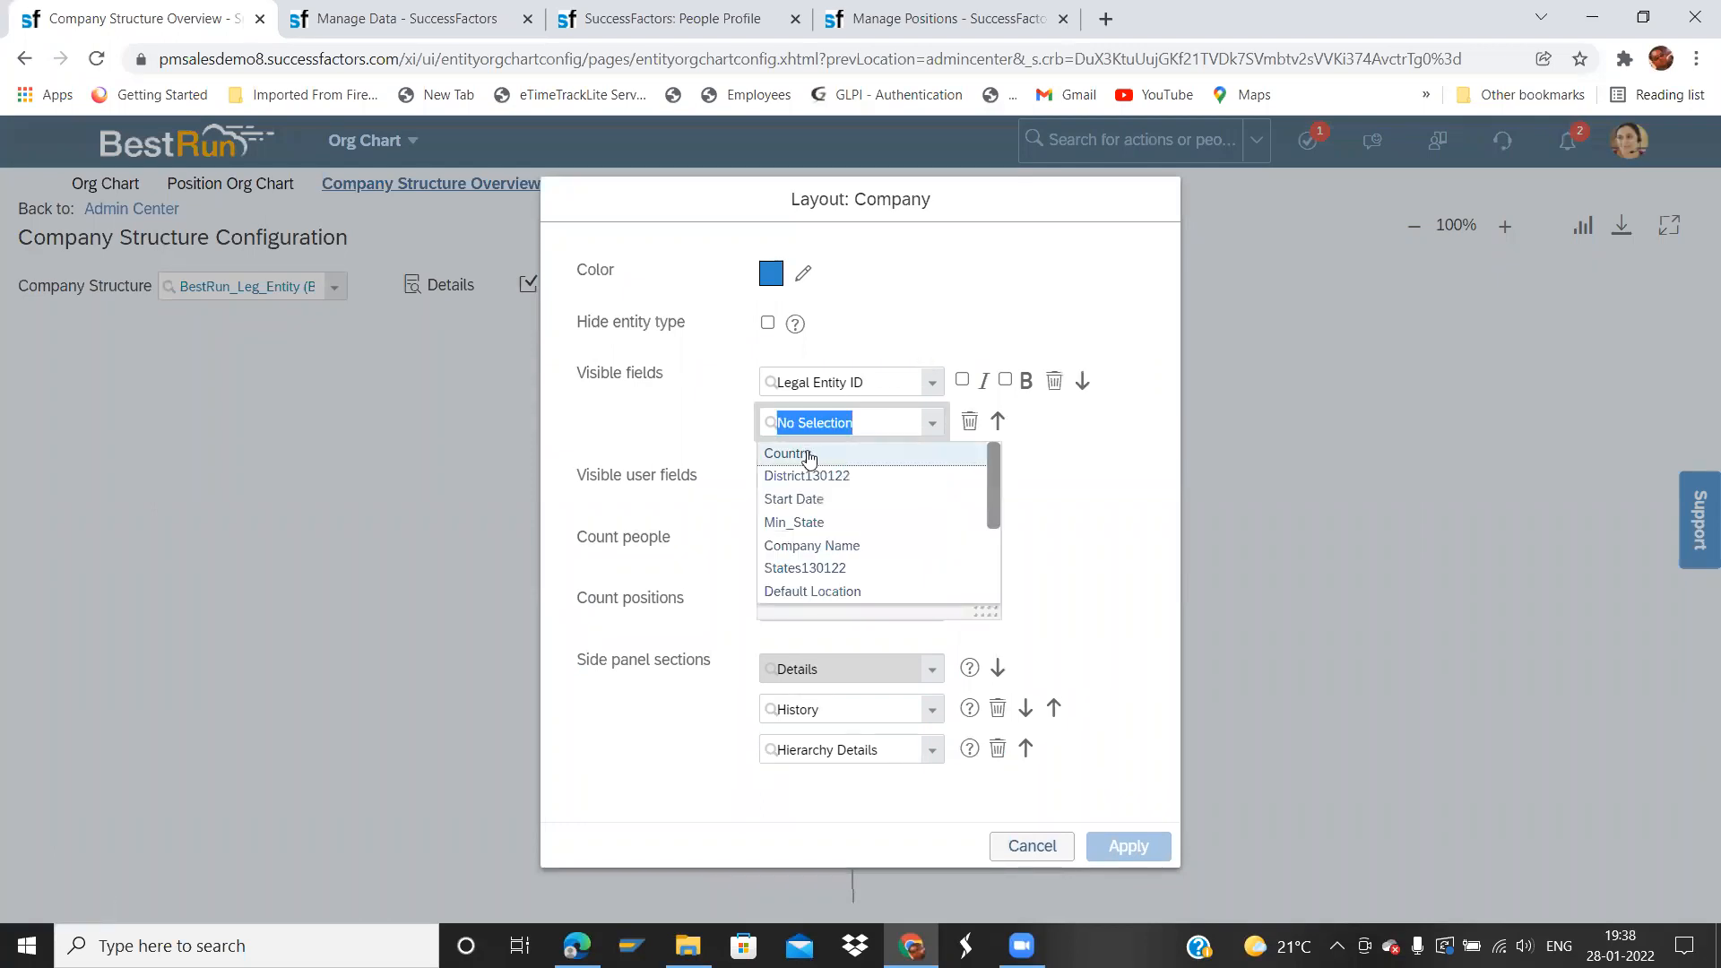
left_click(858, 544)
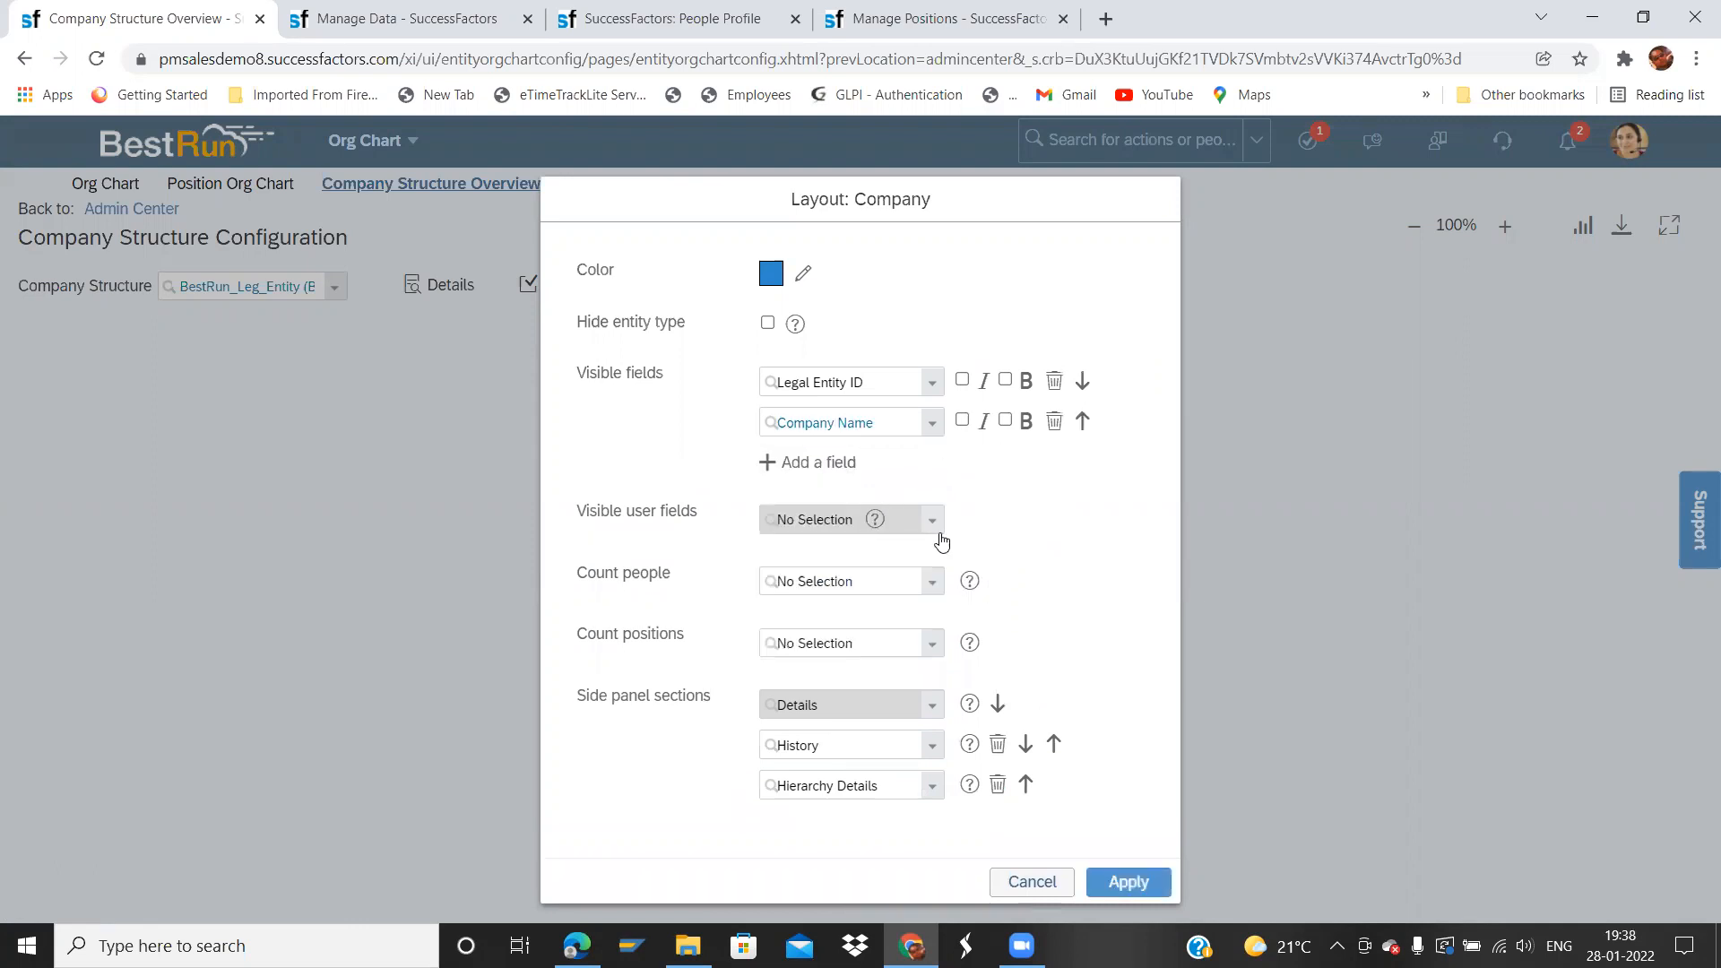
left_click(841, 465)
left_click(932, 463)
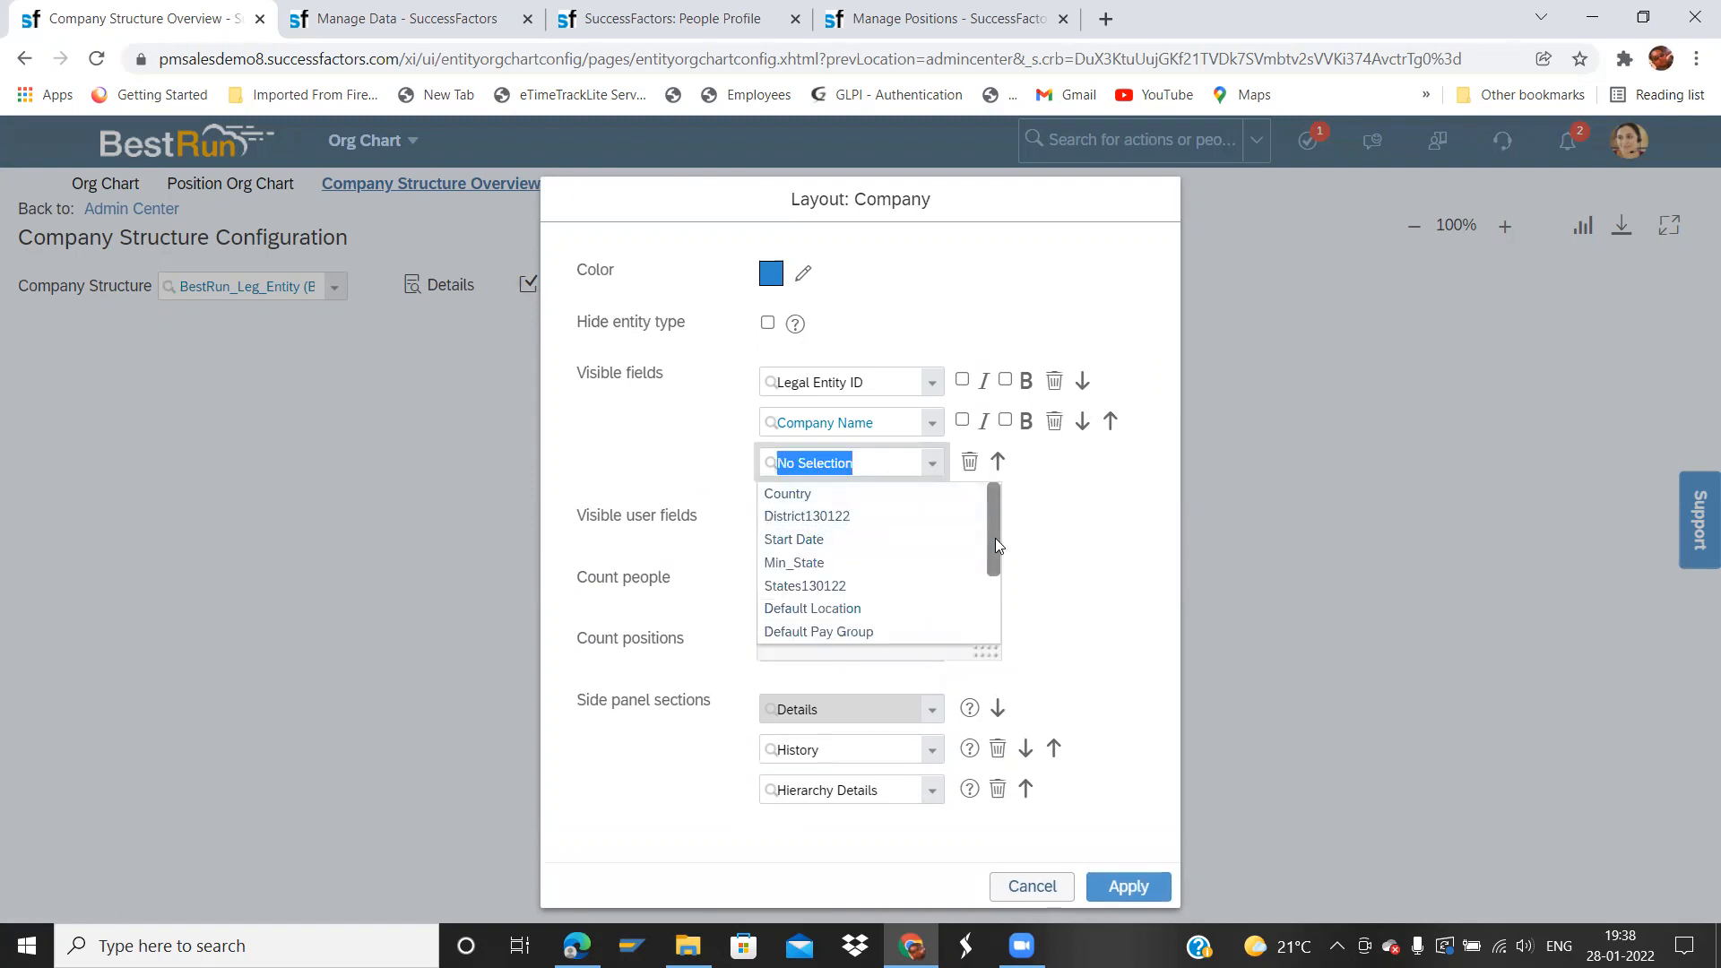
left_click_drag(990, 548, 1027, 535)
left_click(836, 495)
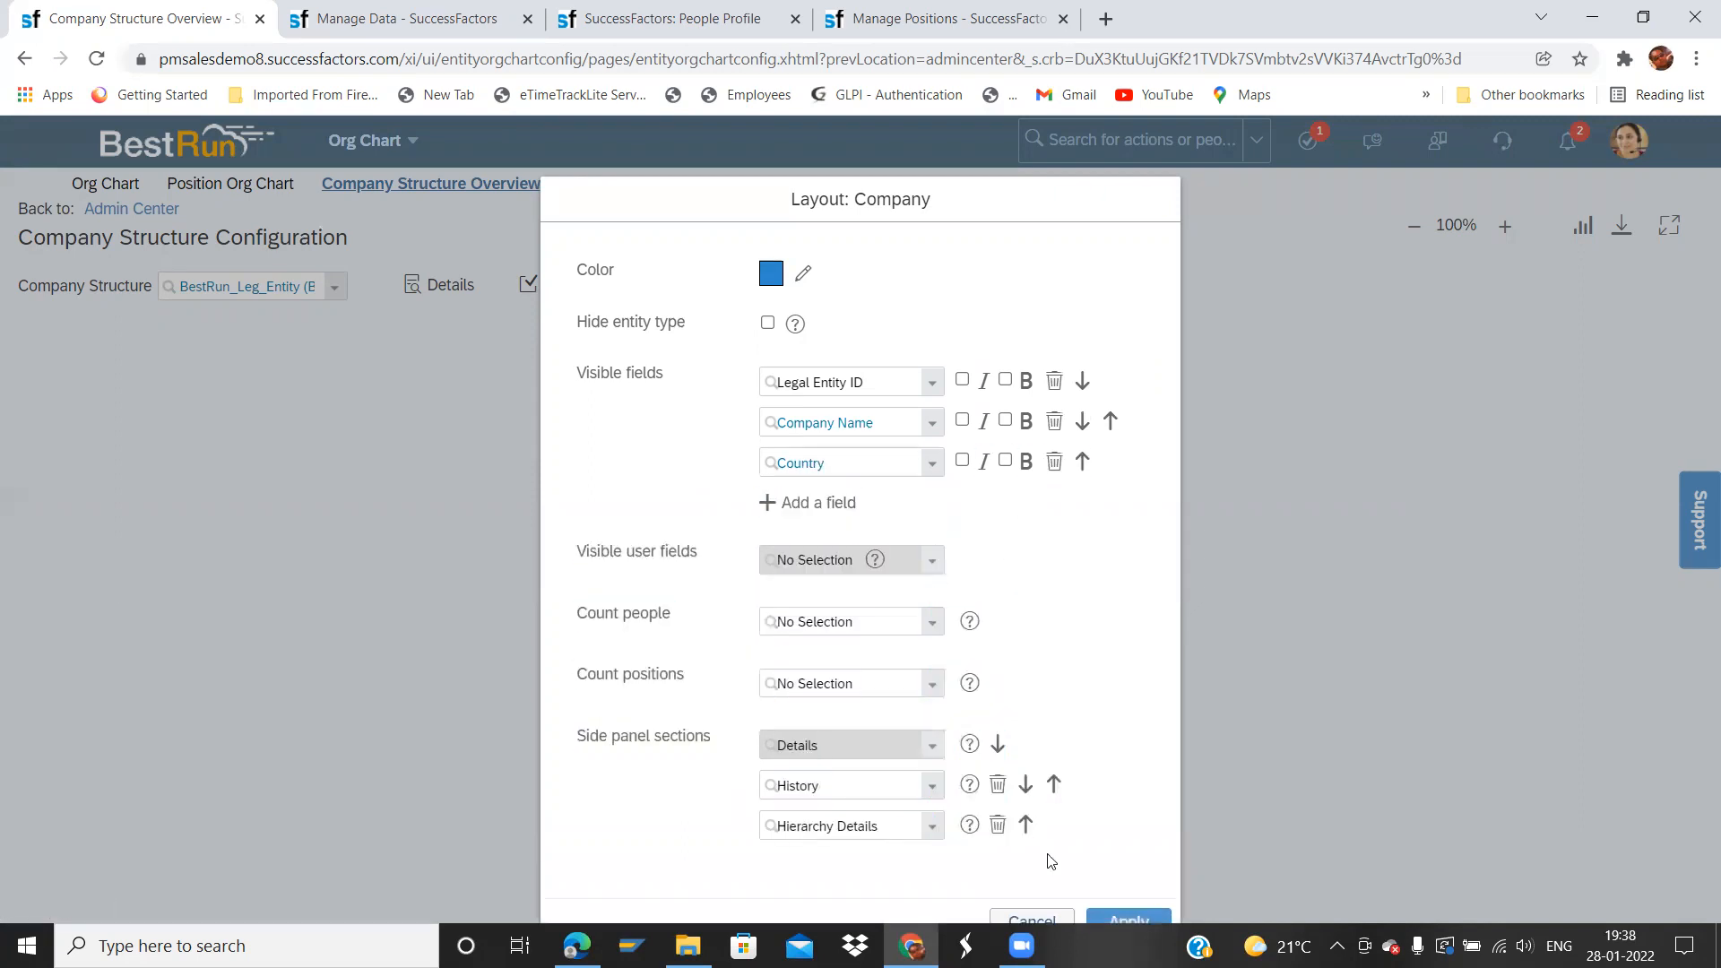
key("ctrl+a")
left_click(1040, 707)
- Set Count people to Company in the Company layout and clear that selection again
left_click(930, 621)
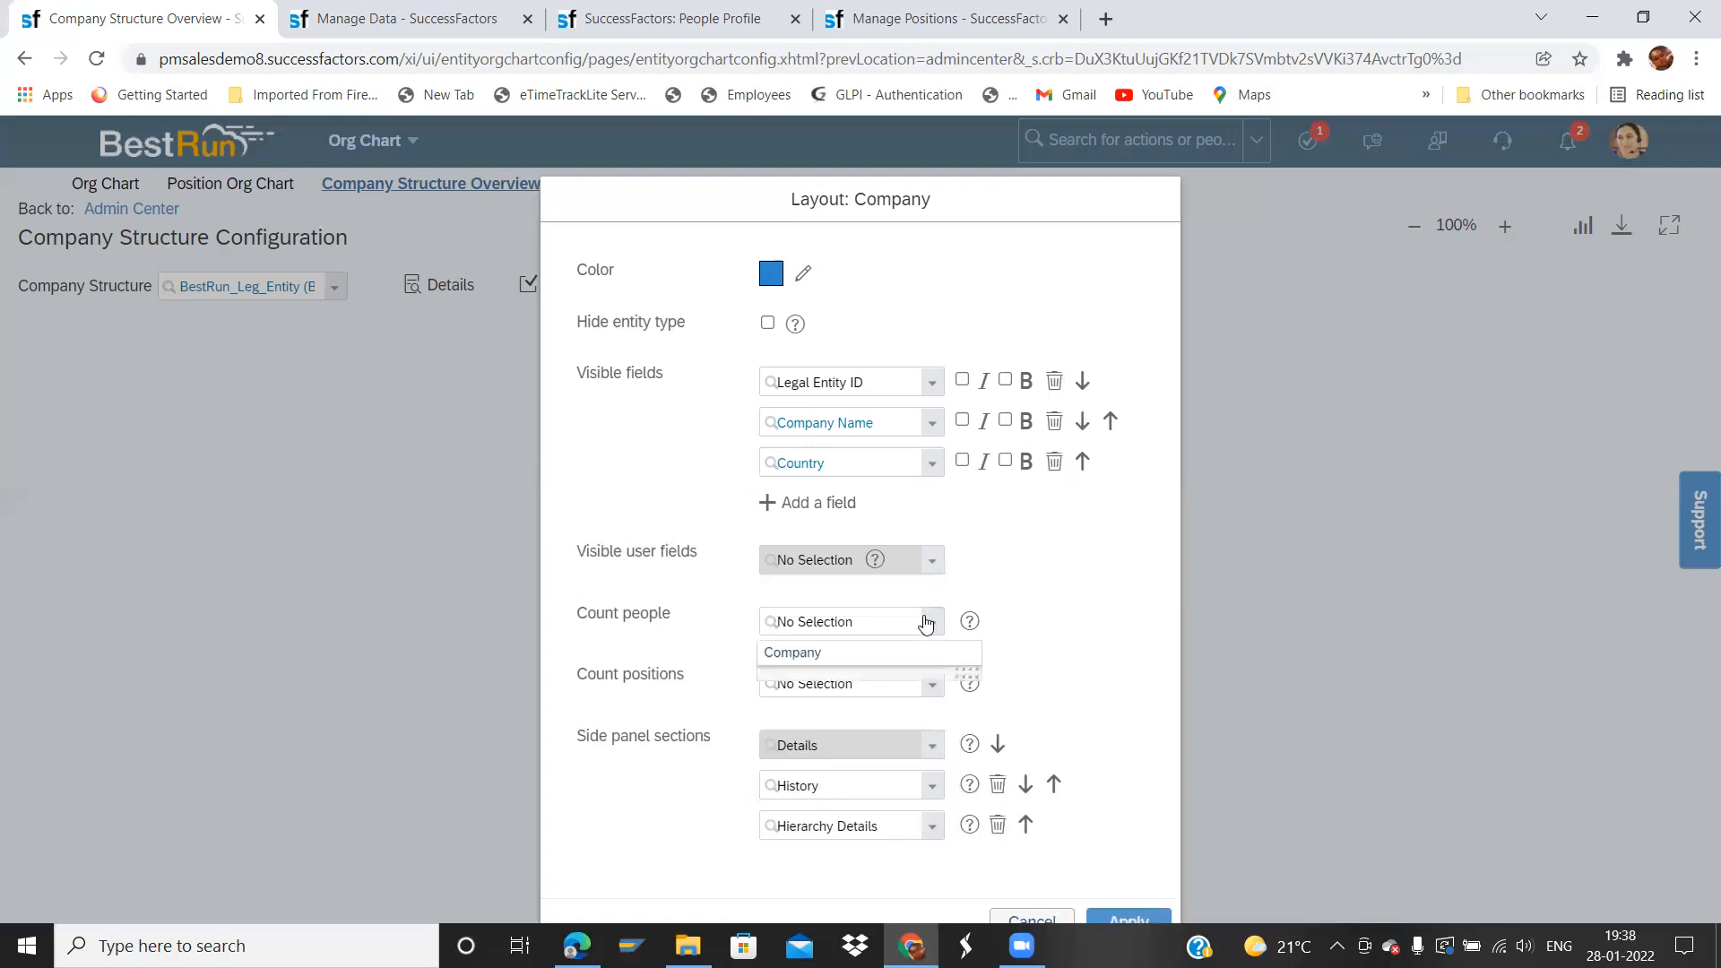
left_click(865, 661)
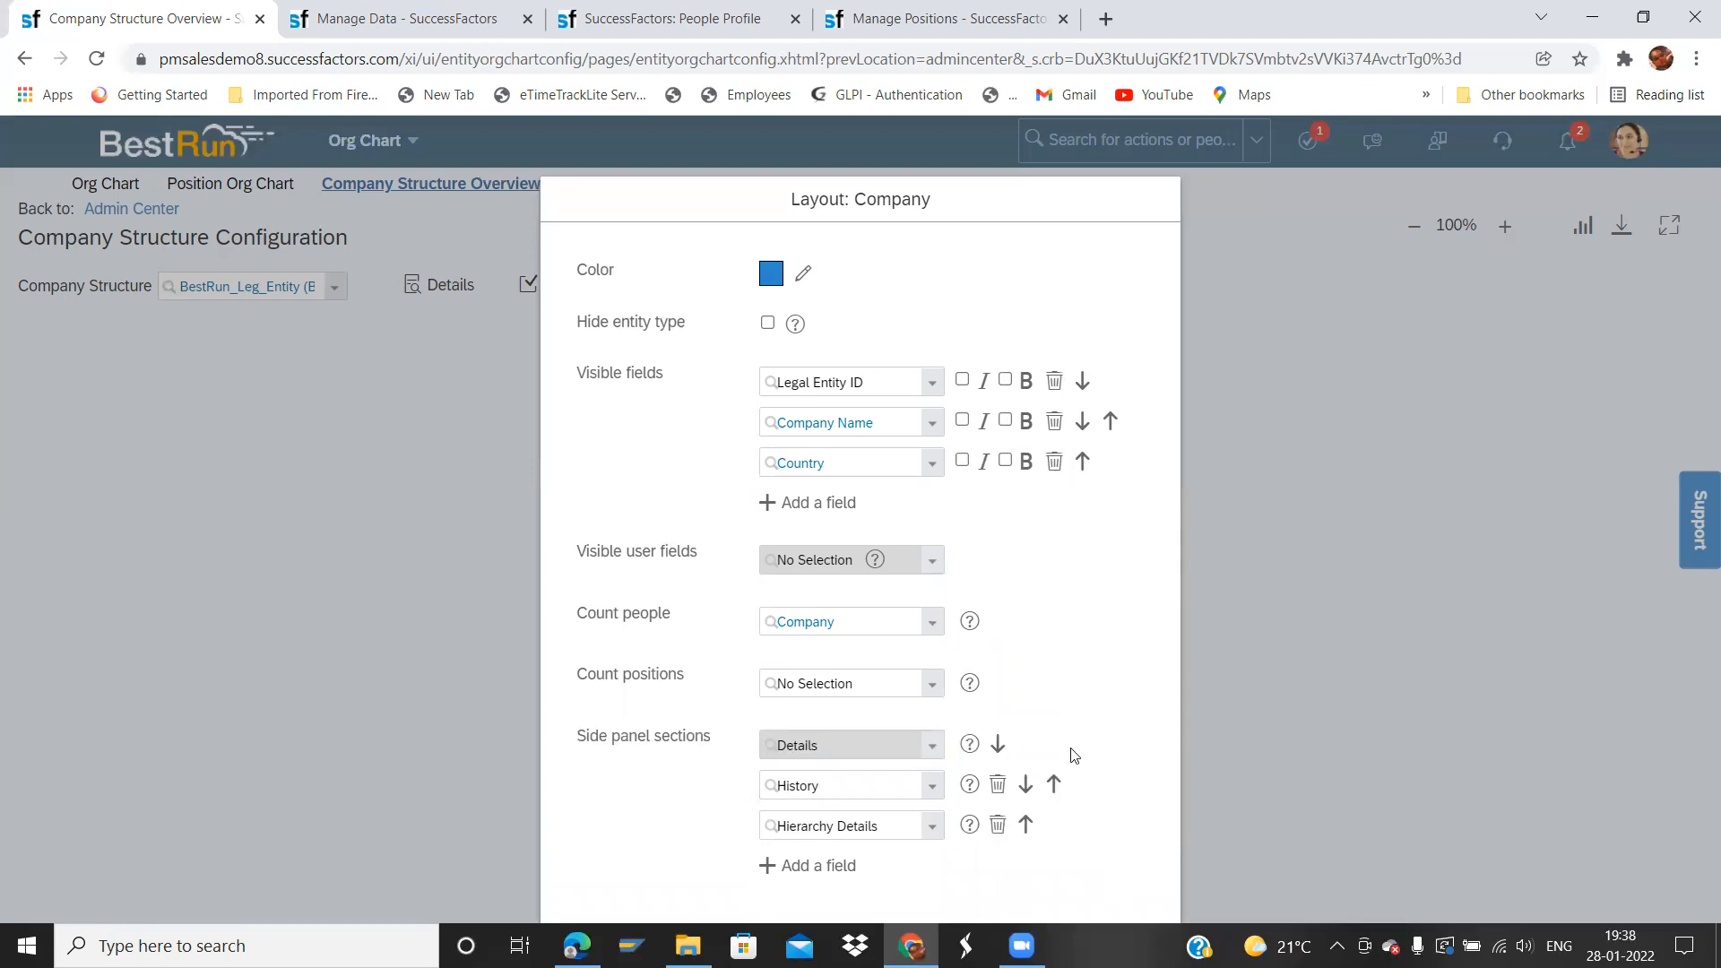
left_click(932, 618)
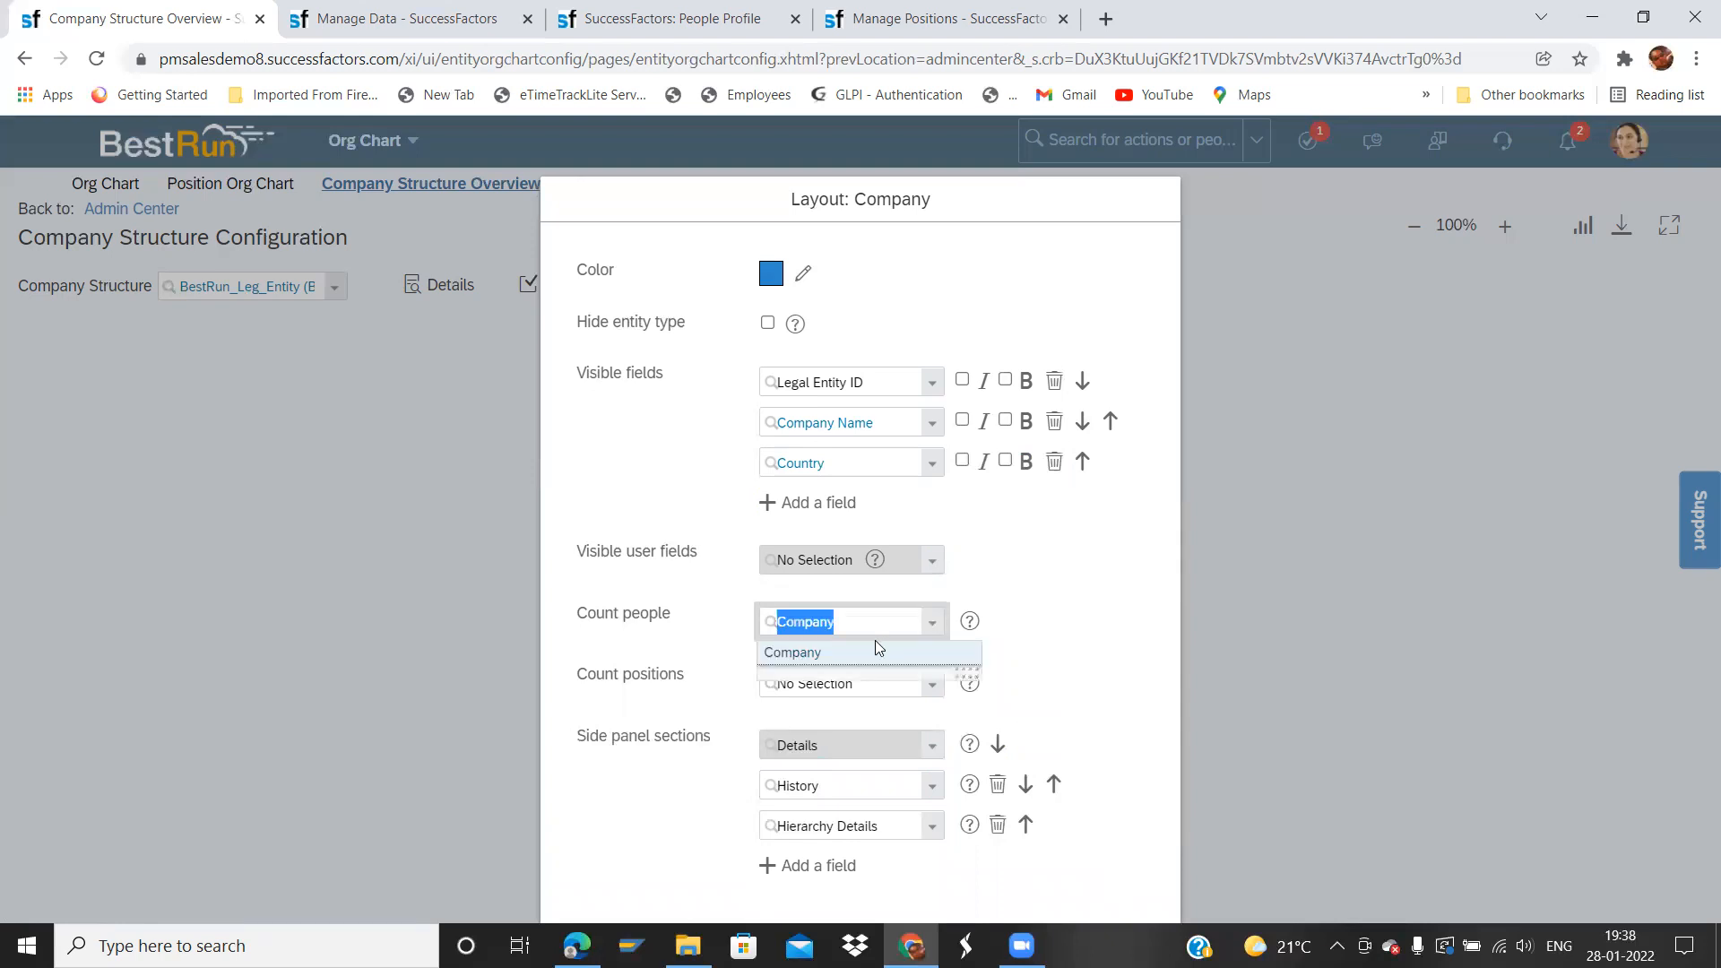
key("BackSpace")
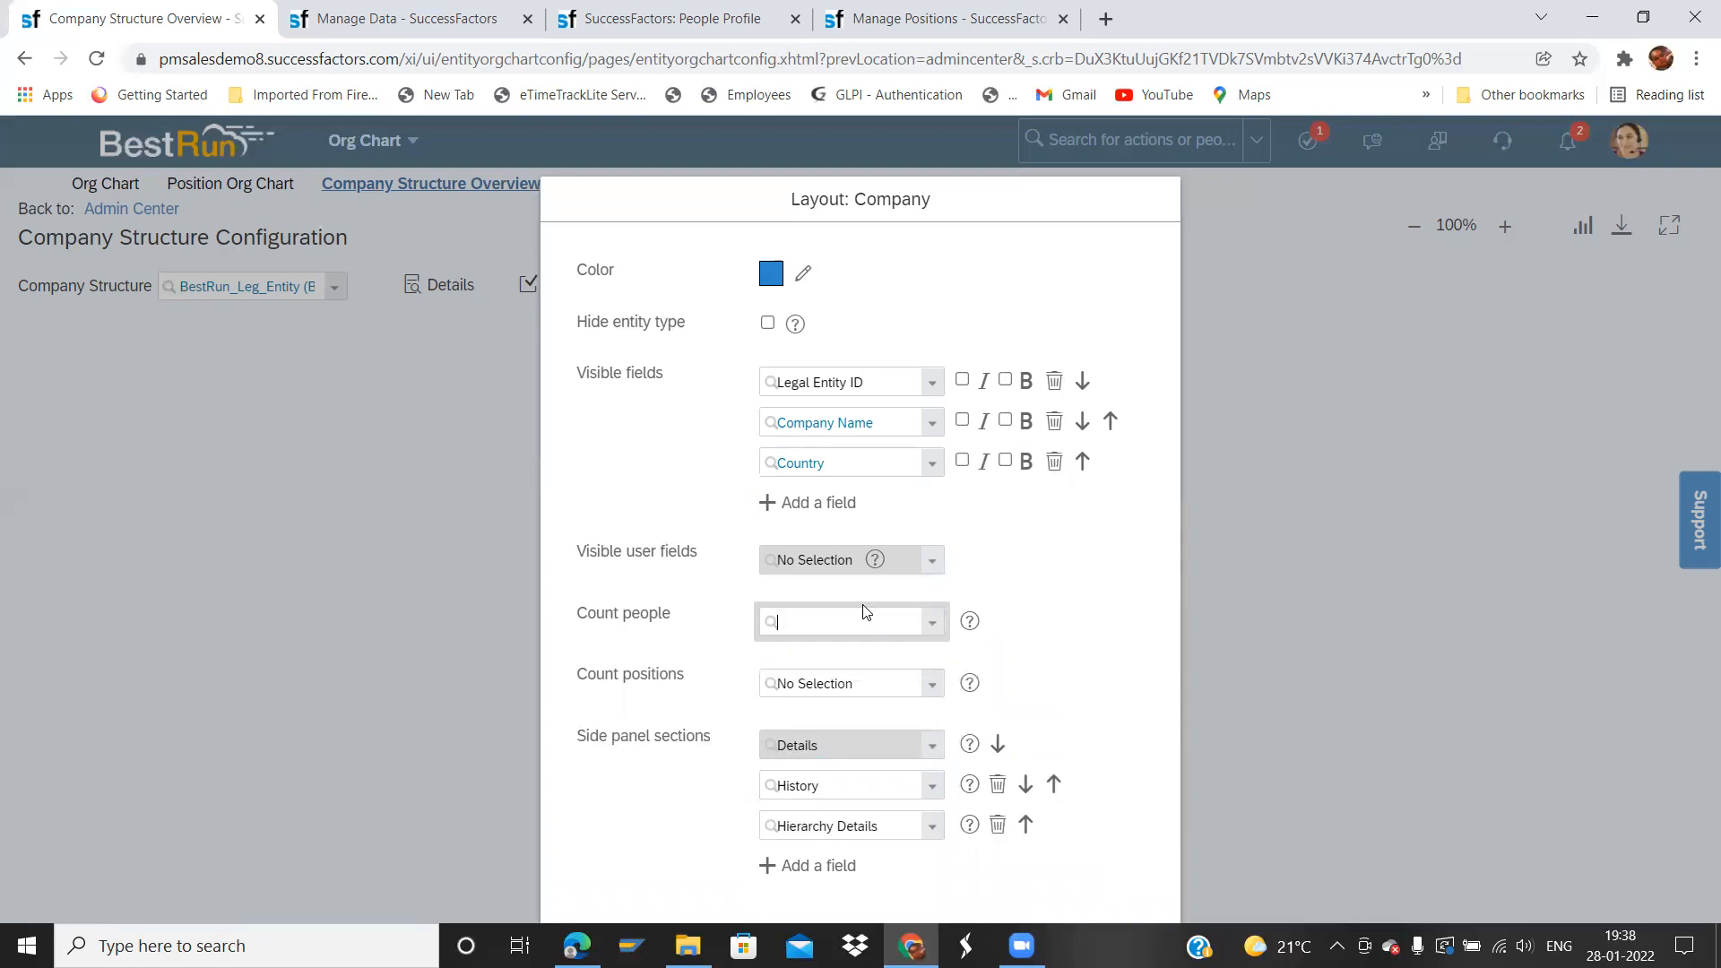
left_click(1128, 583)
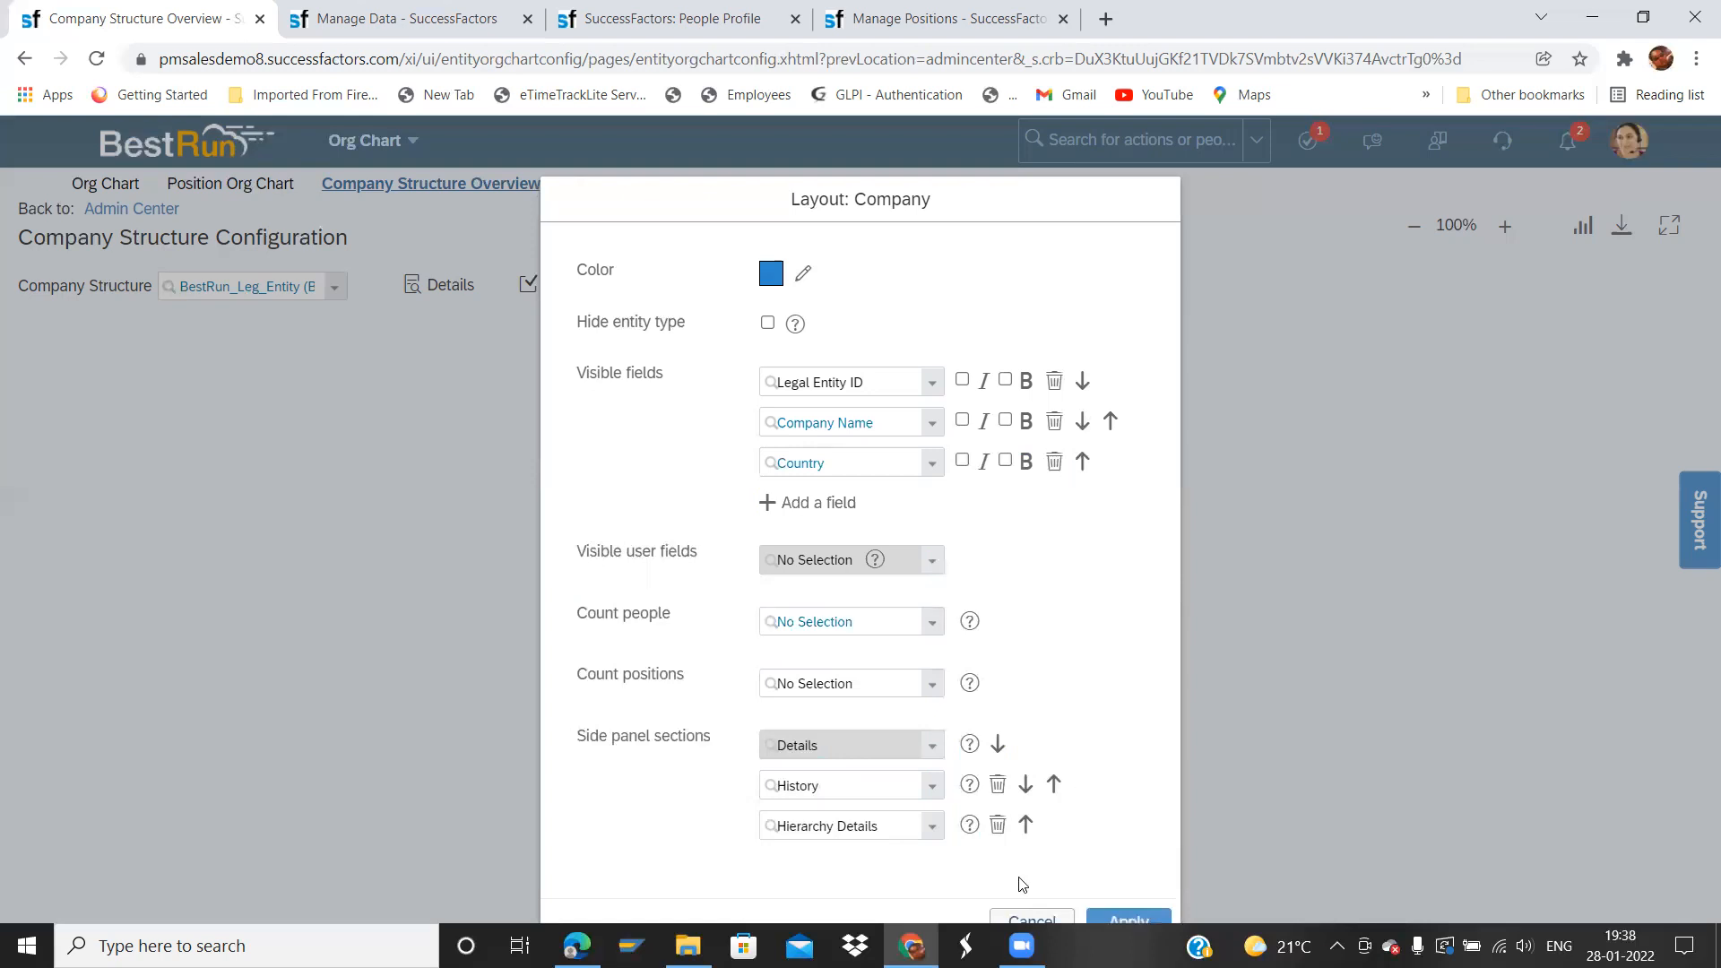
- Apply the Company layout and add Business Unit Name as a visible field in the Business Unit layout
left_click(1128, 918)
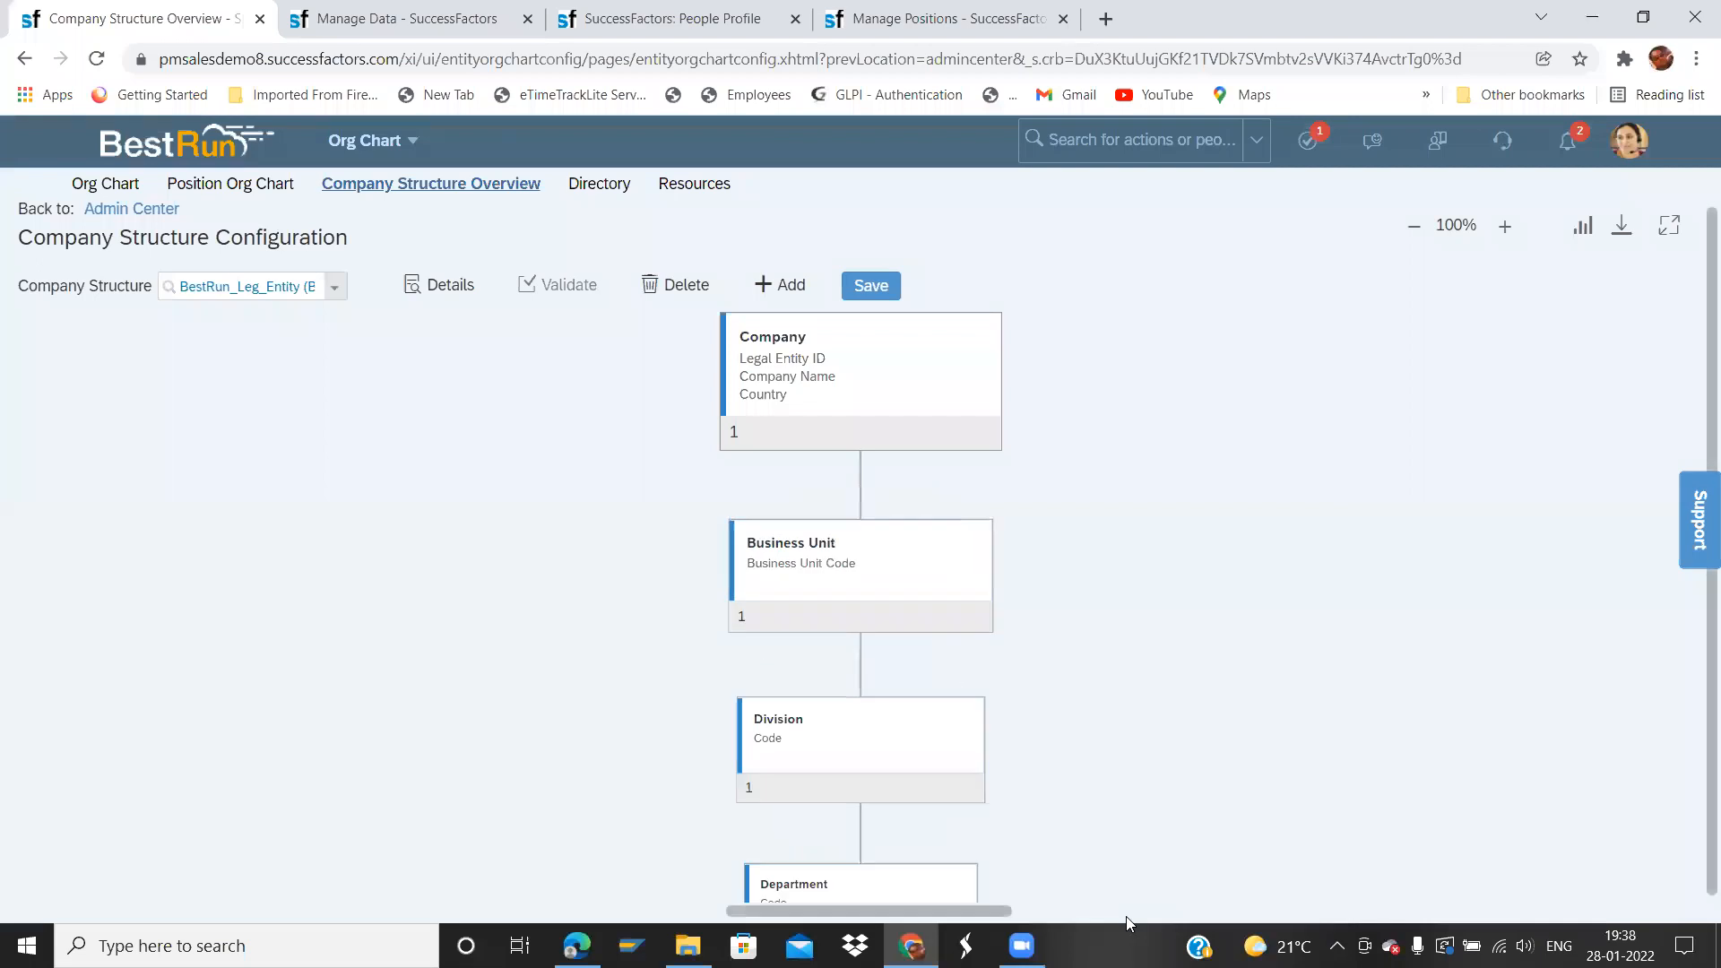
left_click(813, 541)
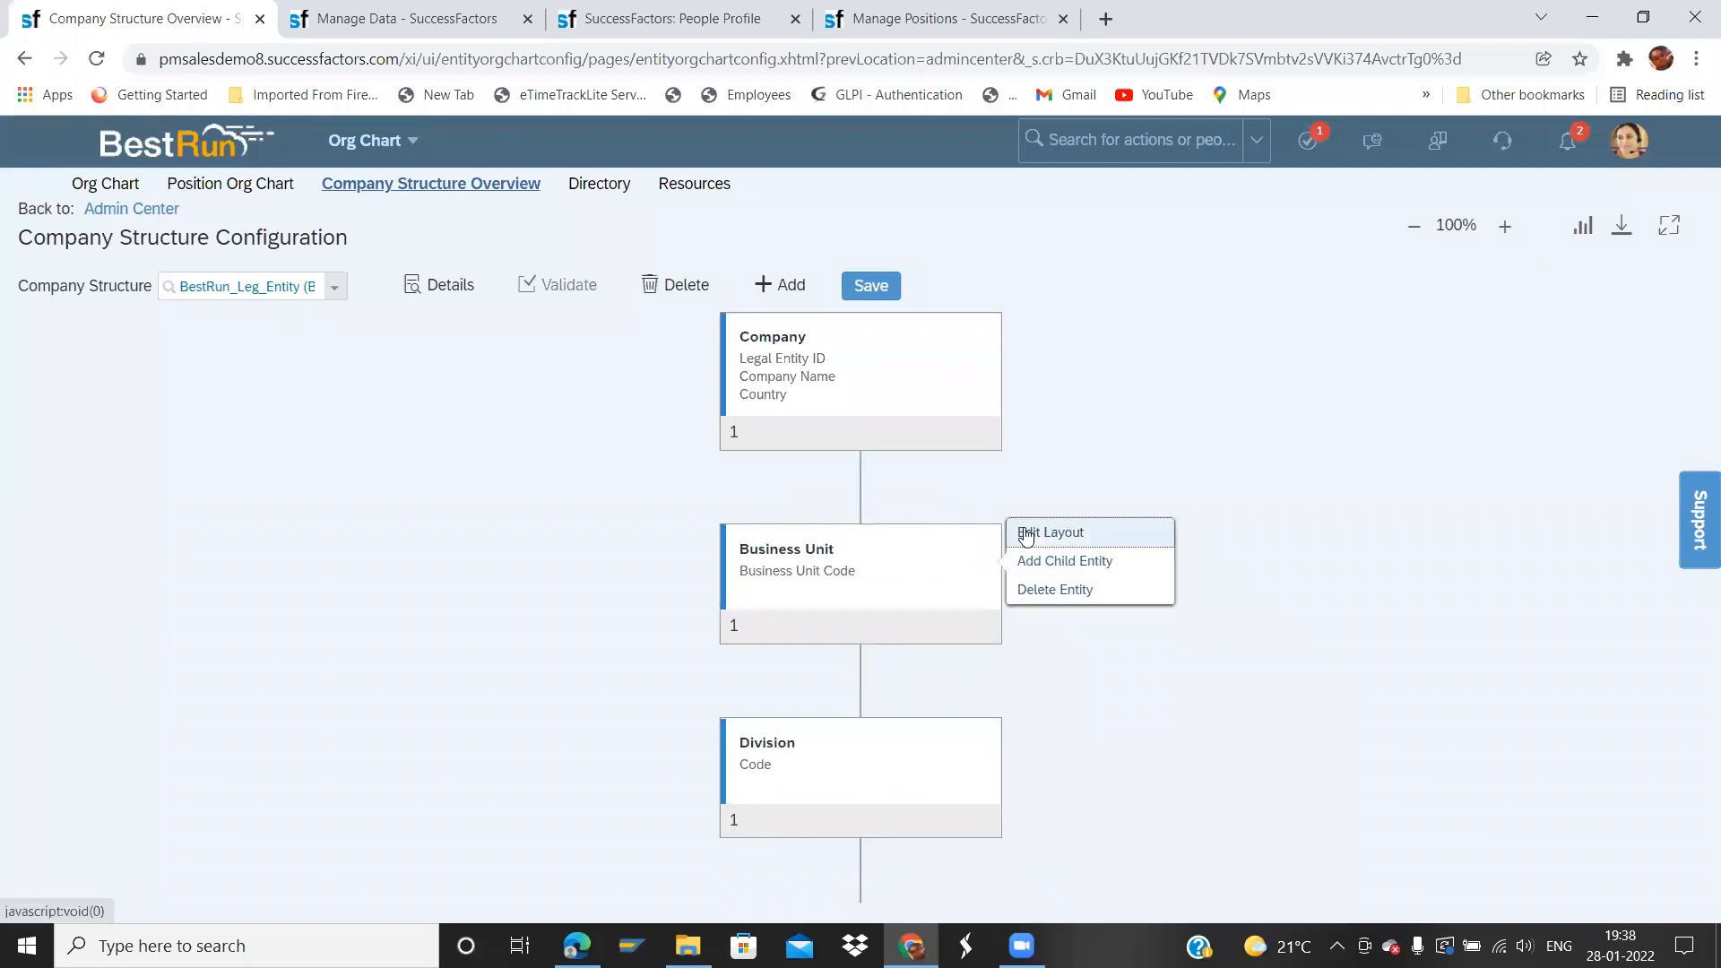
left_click(1075, 533)
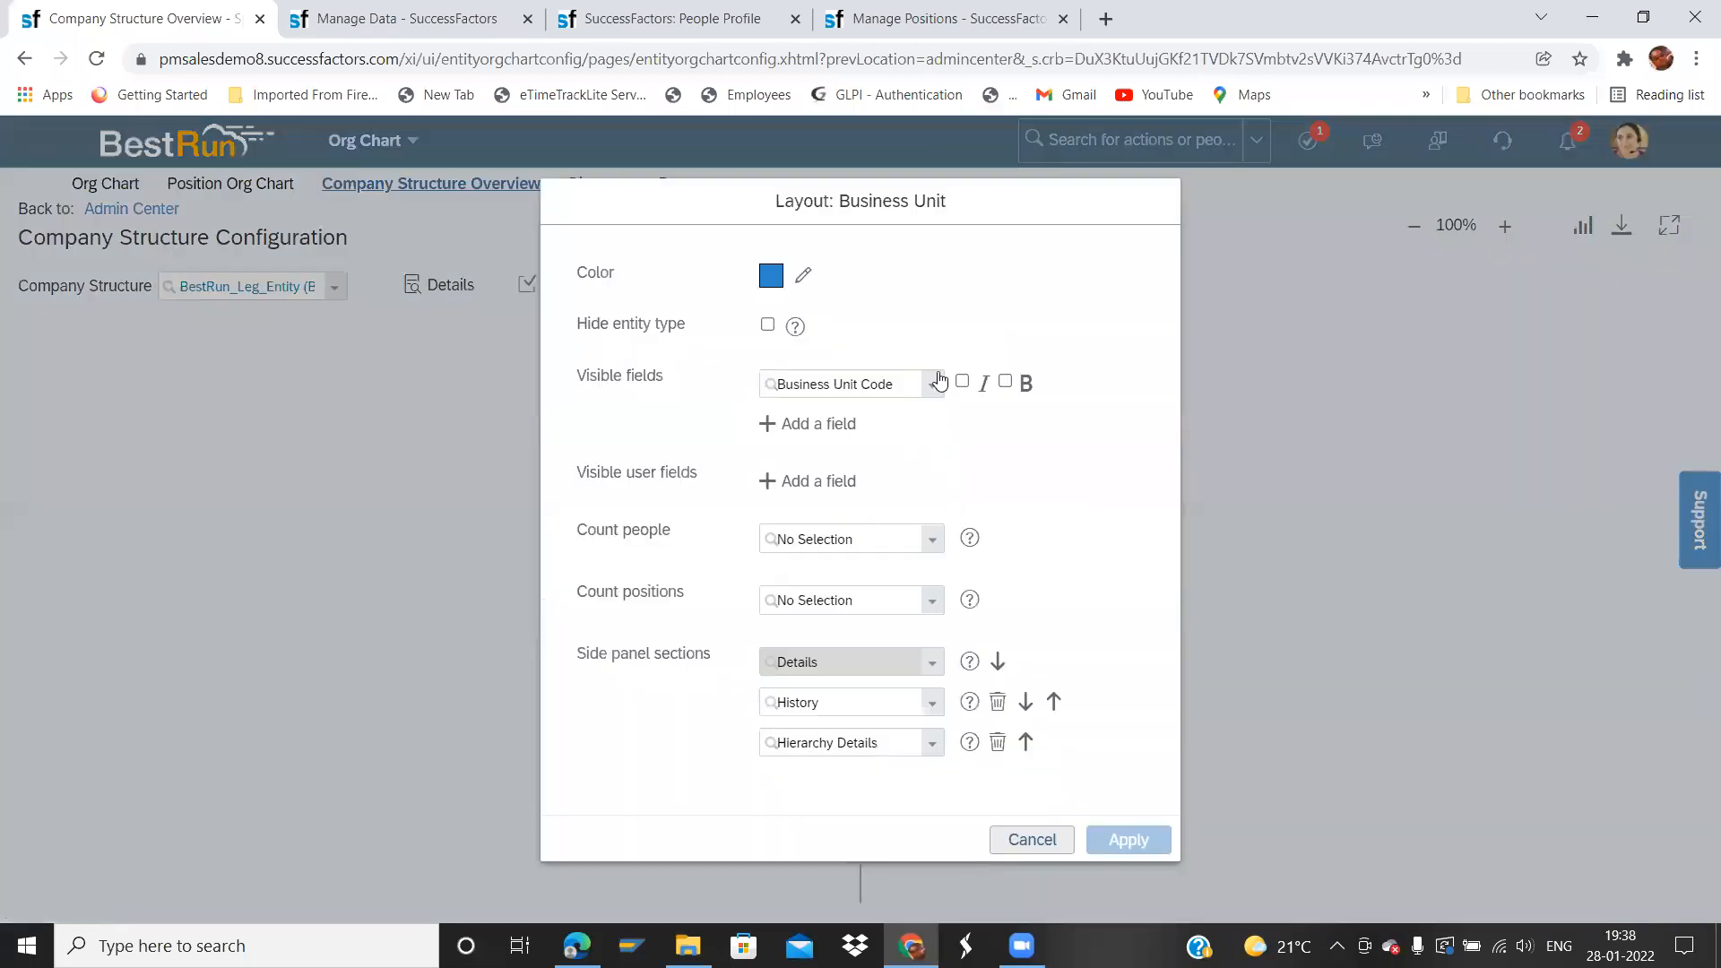
left_click(825, 423)
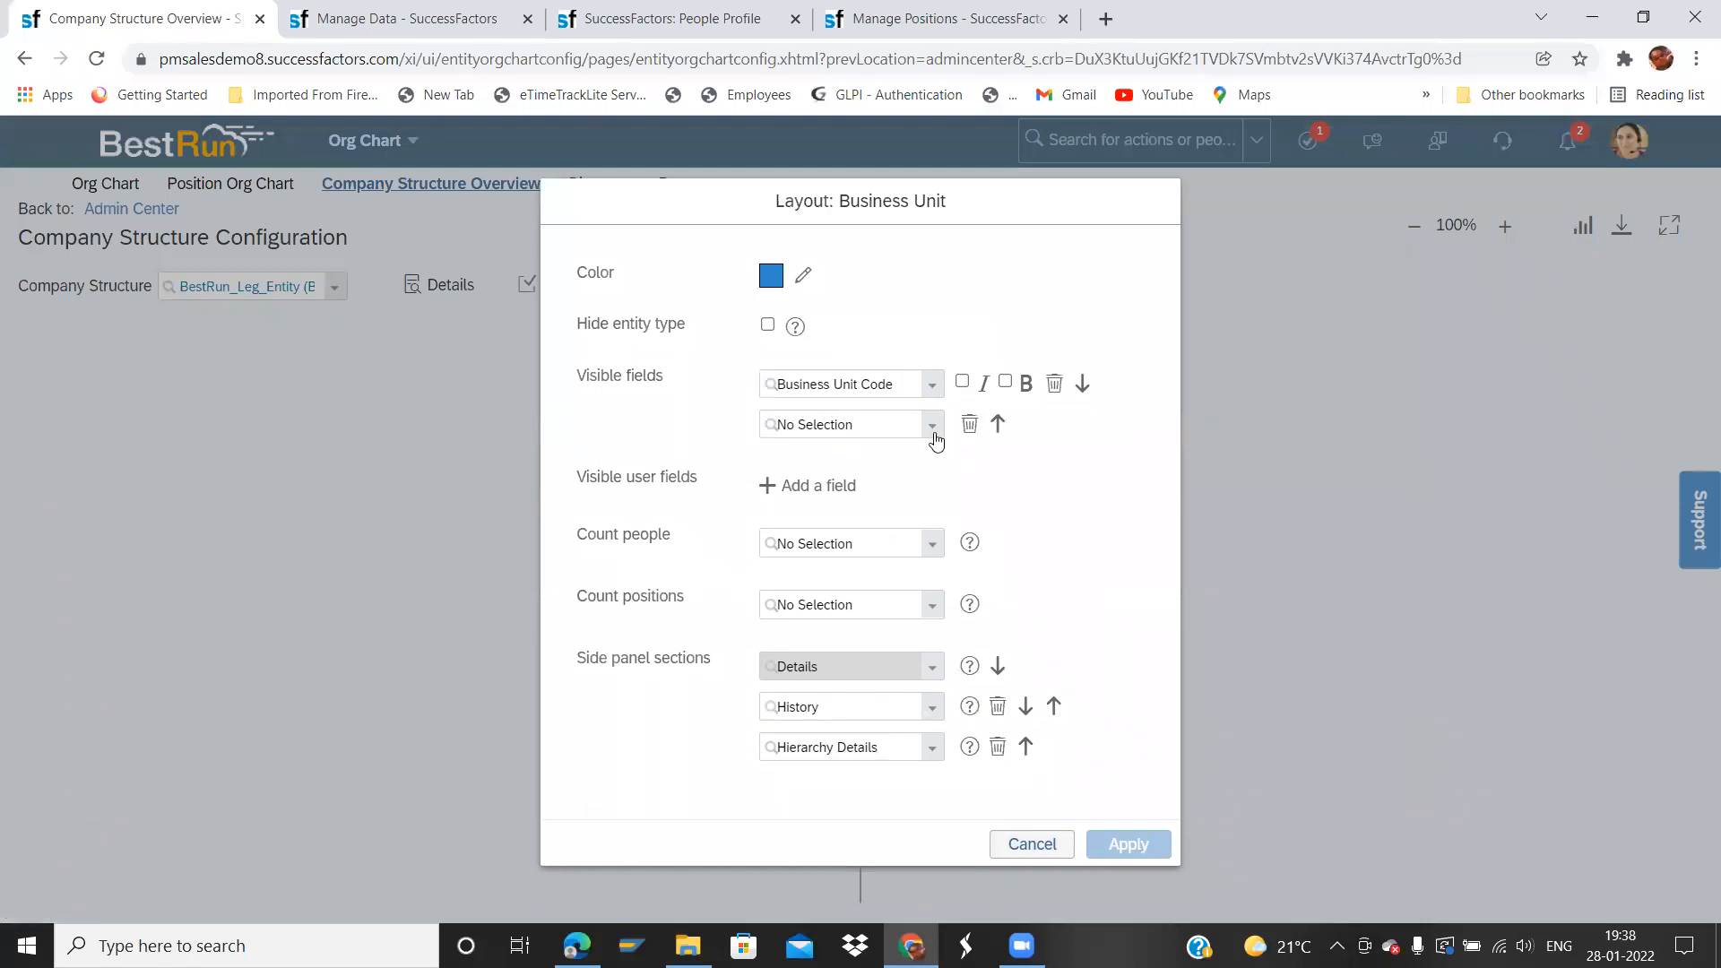
left_click(933, 430)
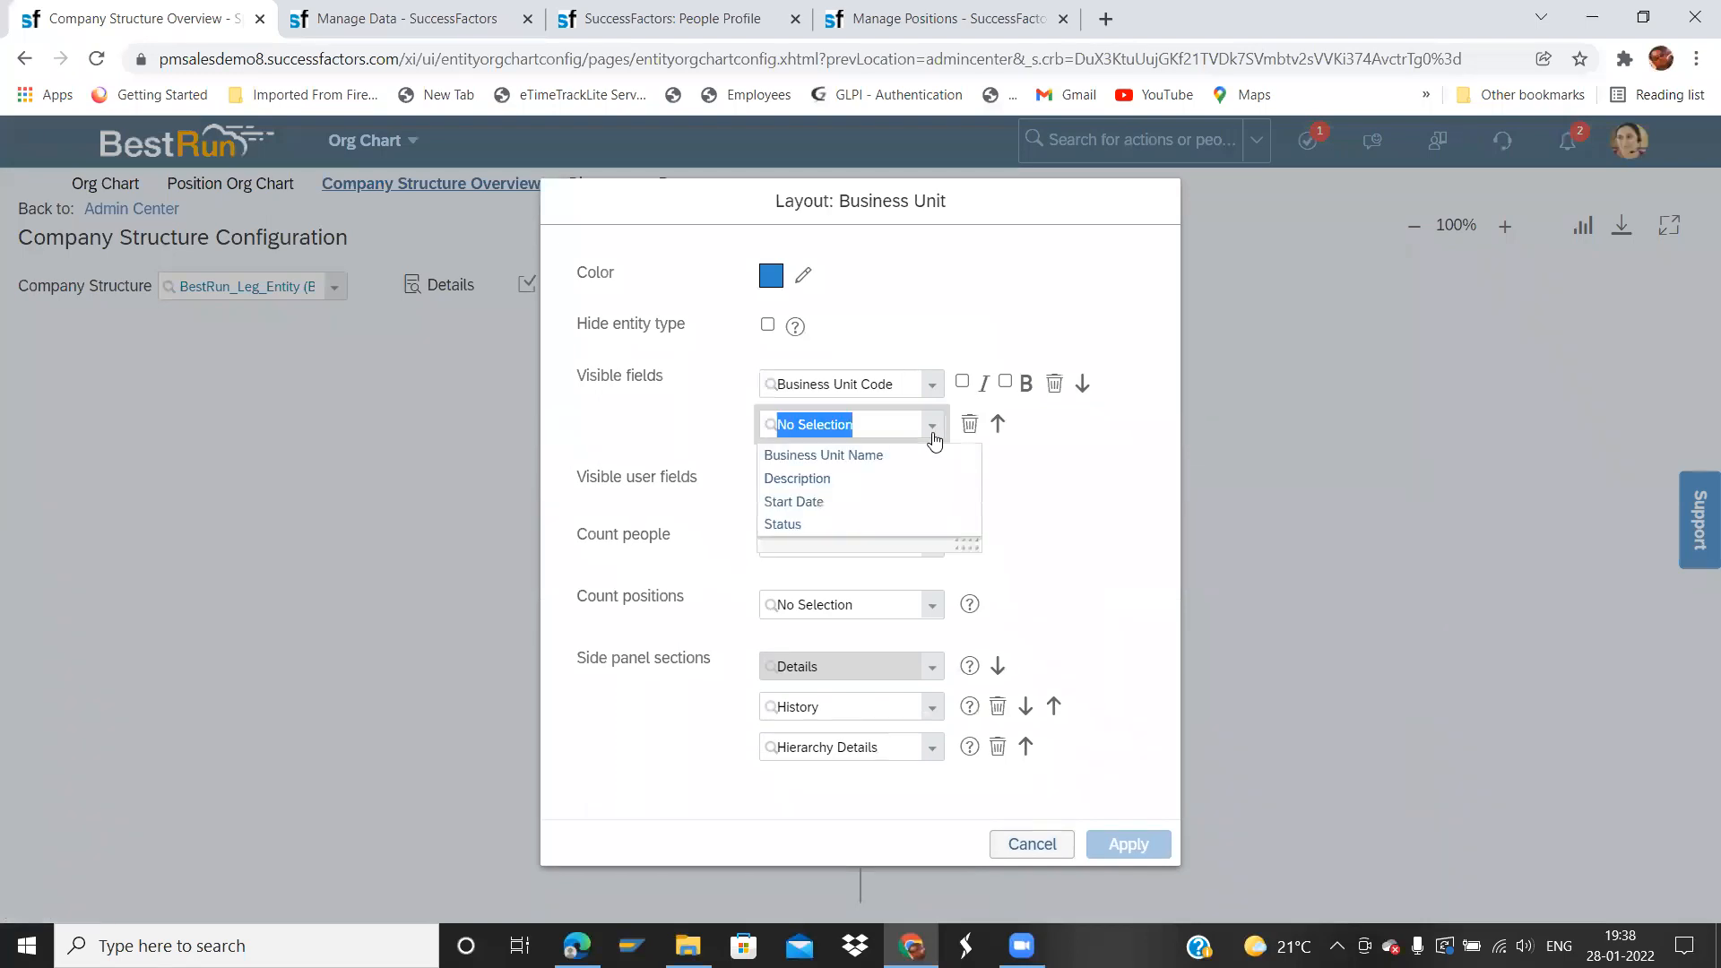
left_click(851, 456)
left_click(831, 464)
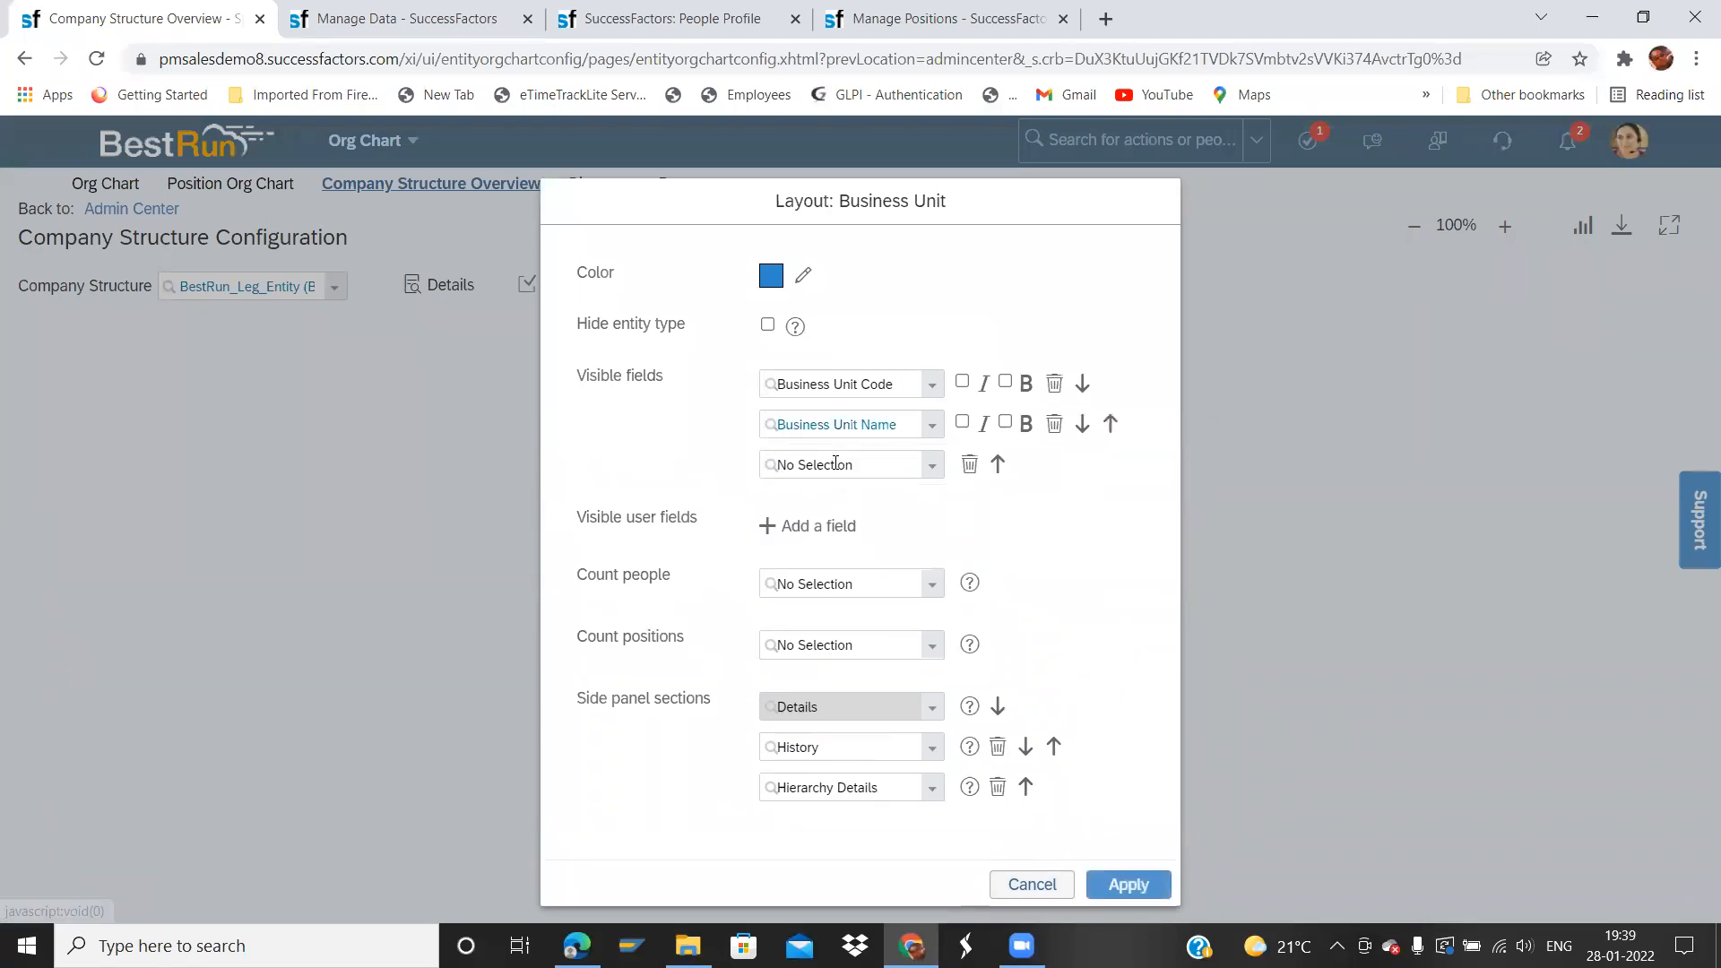
left_click(934, 474)
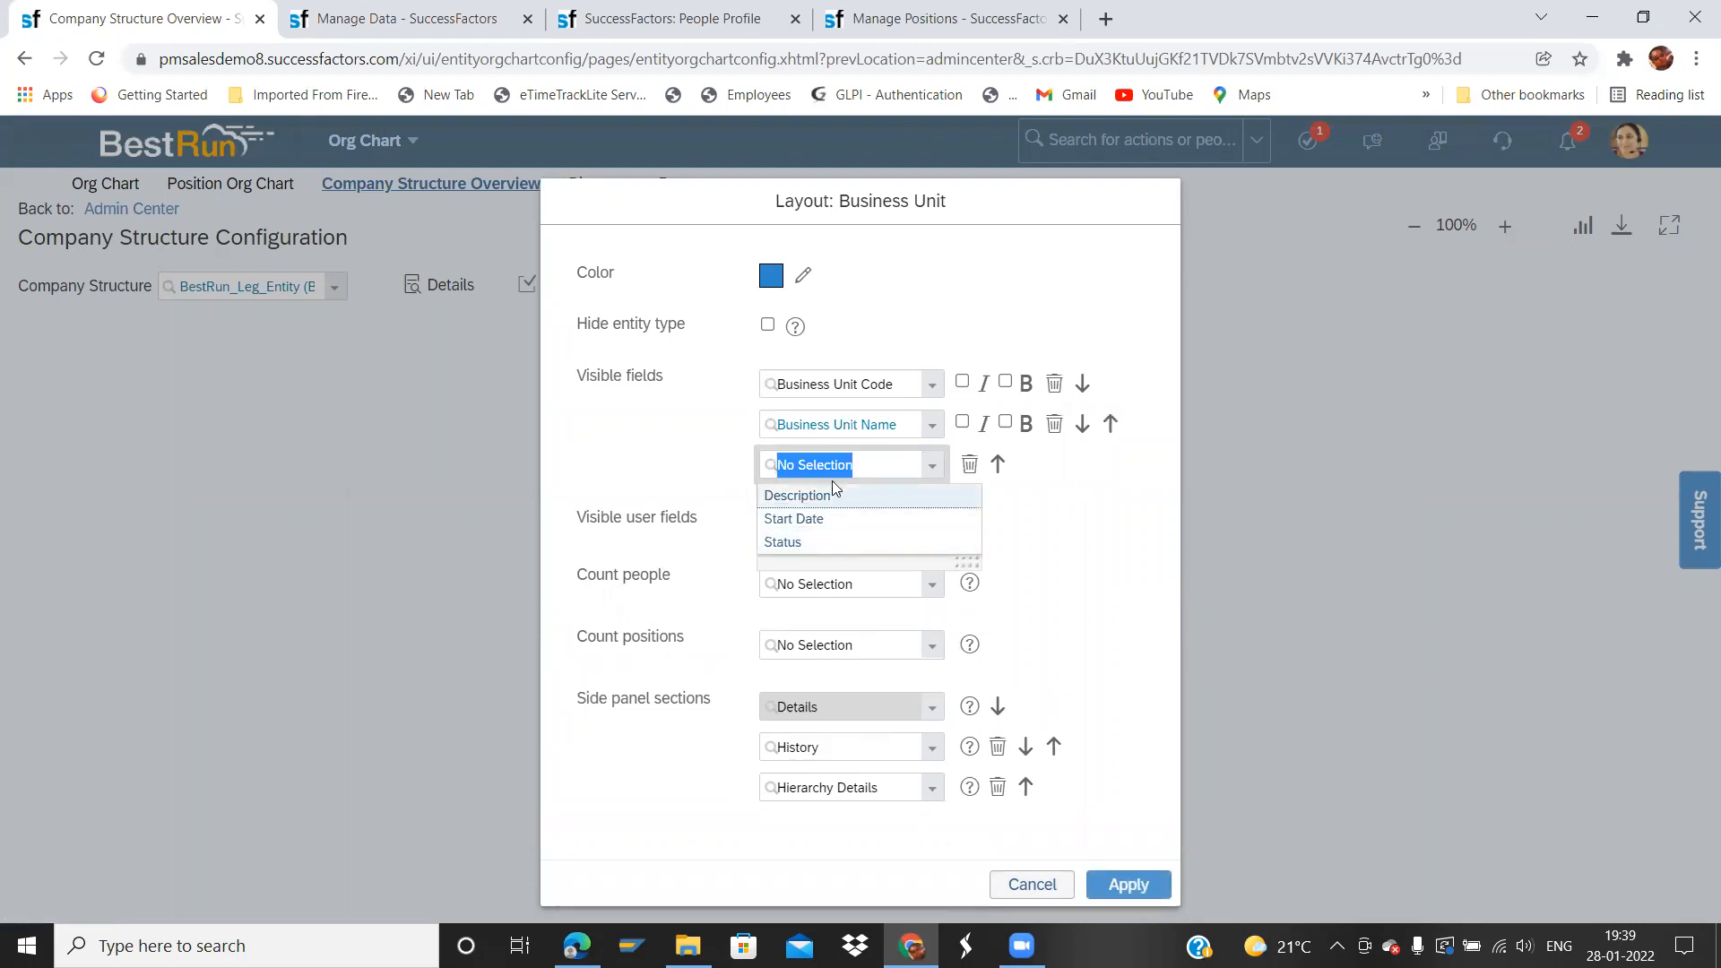
left_click(1079, 589)
- Set Count people to Business Unit in the Business Unit layout and apply it
left_click(931, 584)
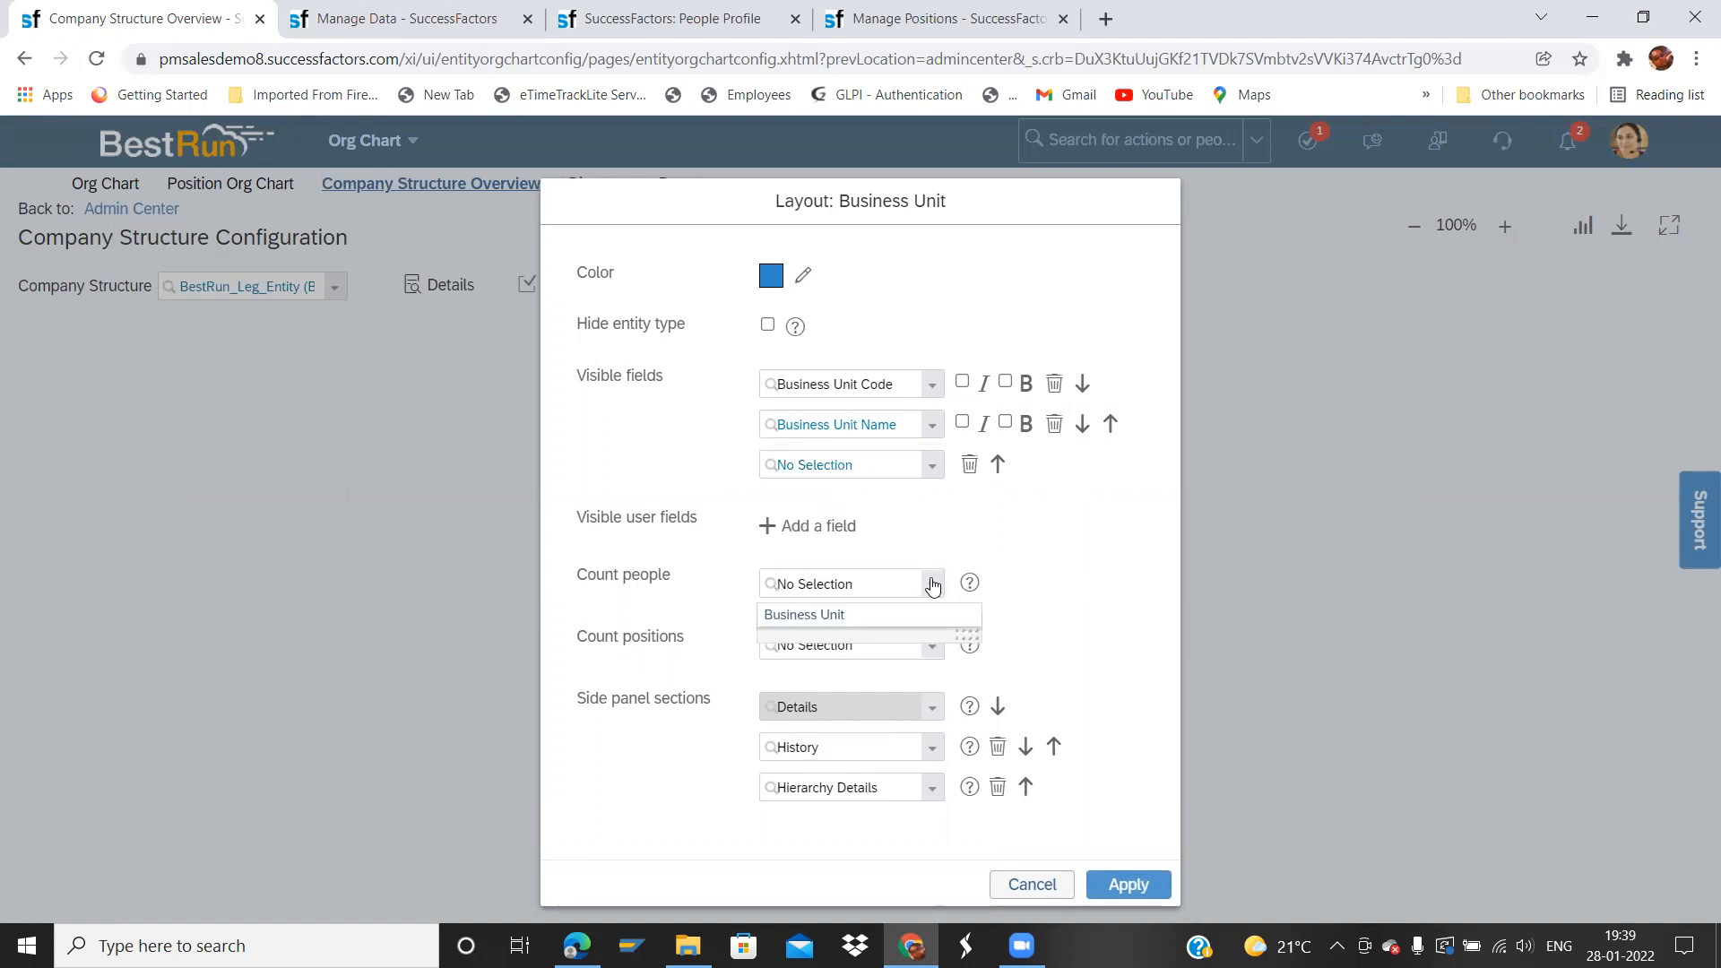
left_click(848, 618)
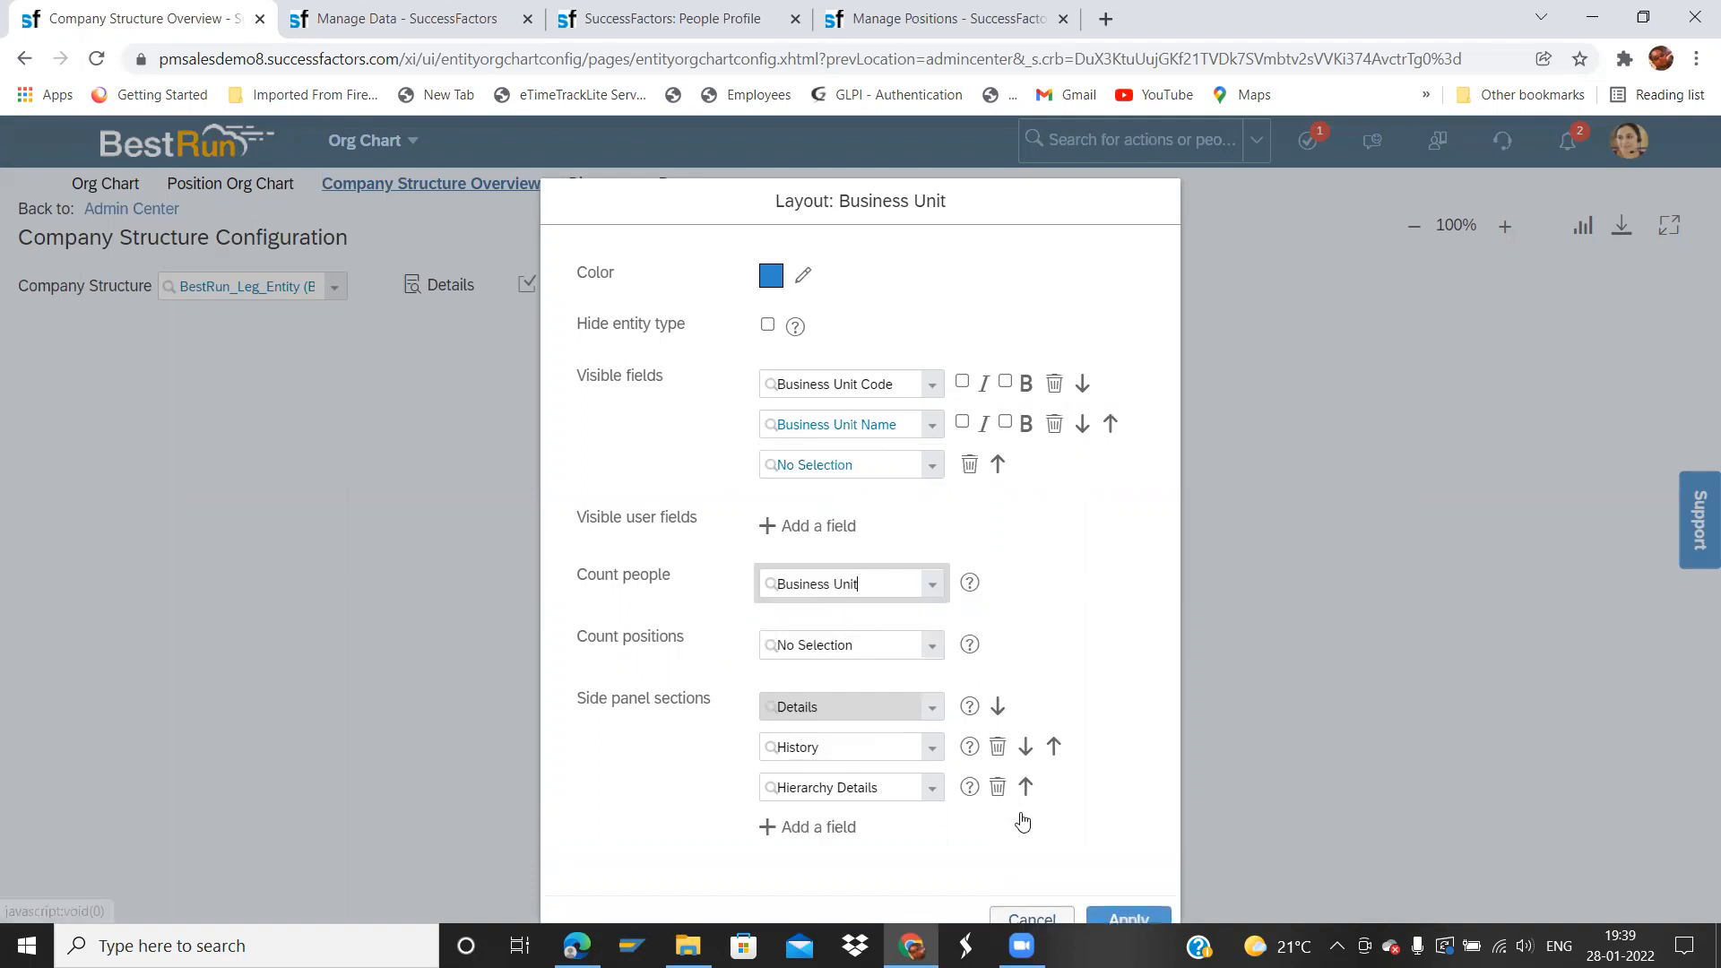
left_click(1109, 908)
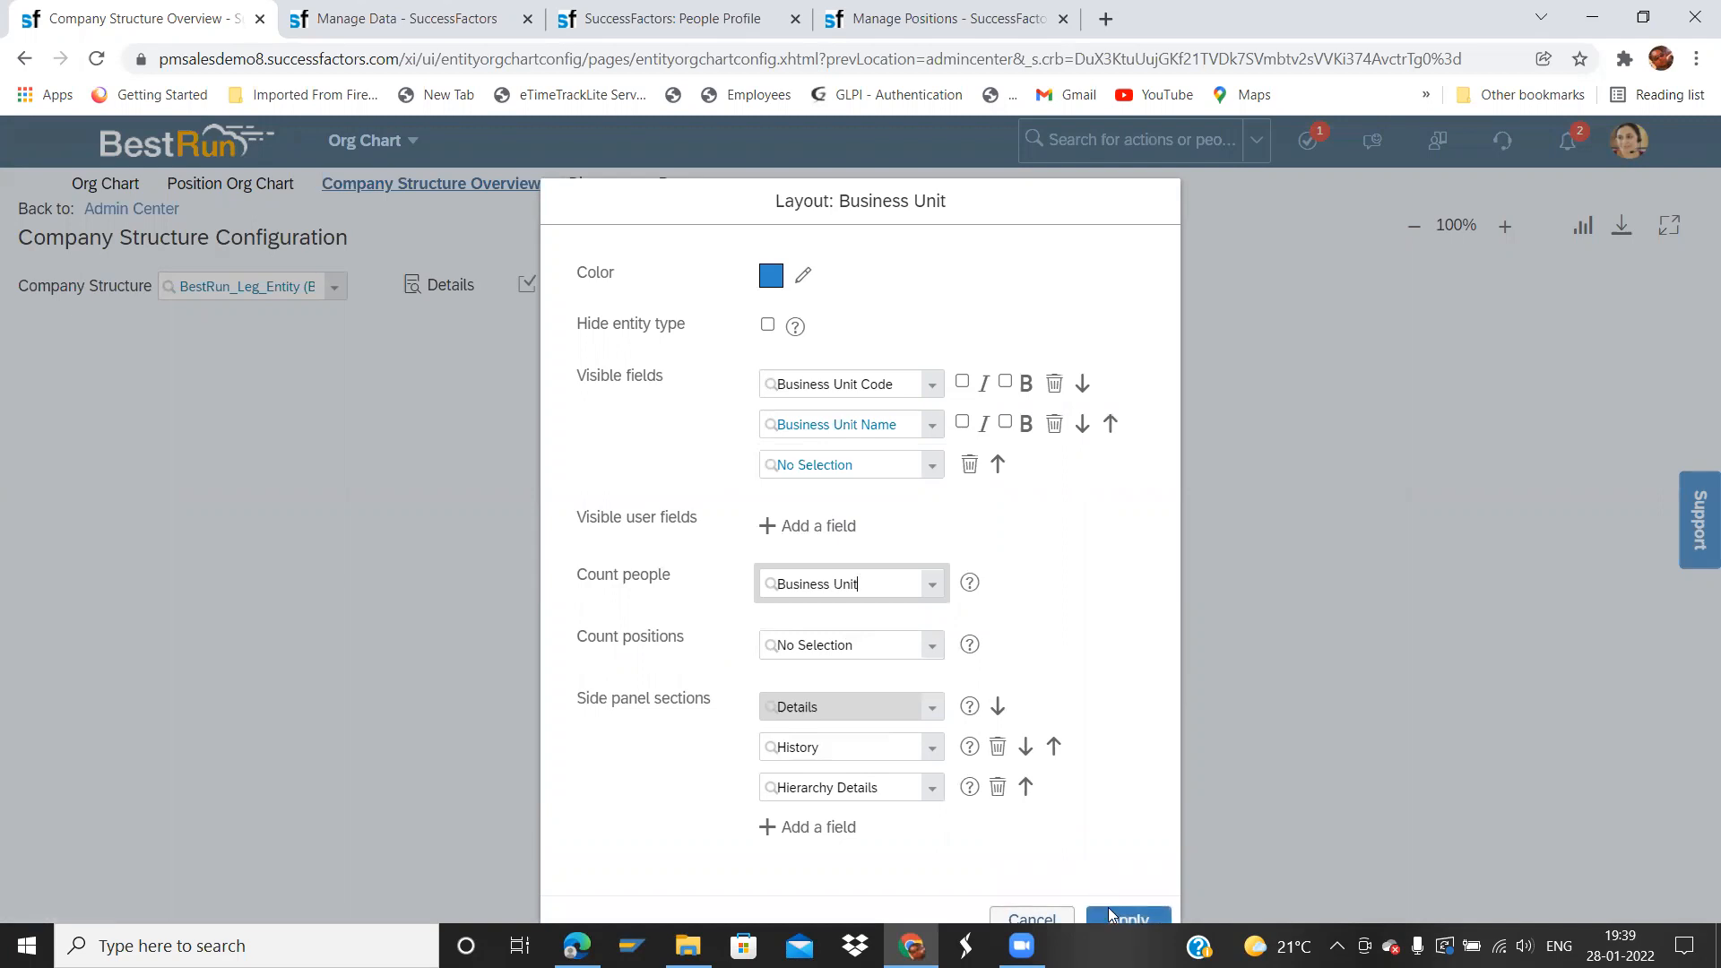
- Open the layout of the Division entity for editing and add Name as a visible field
left_click_drag(859, 782, 879, 487)
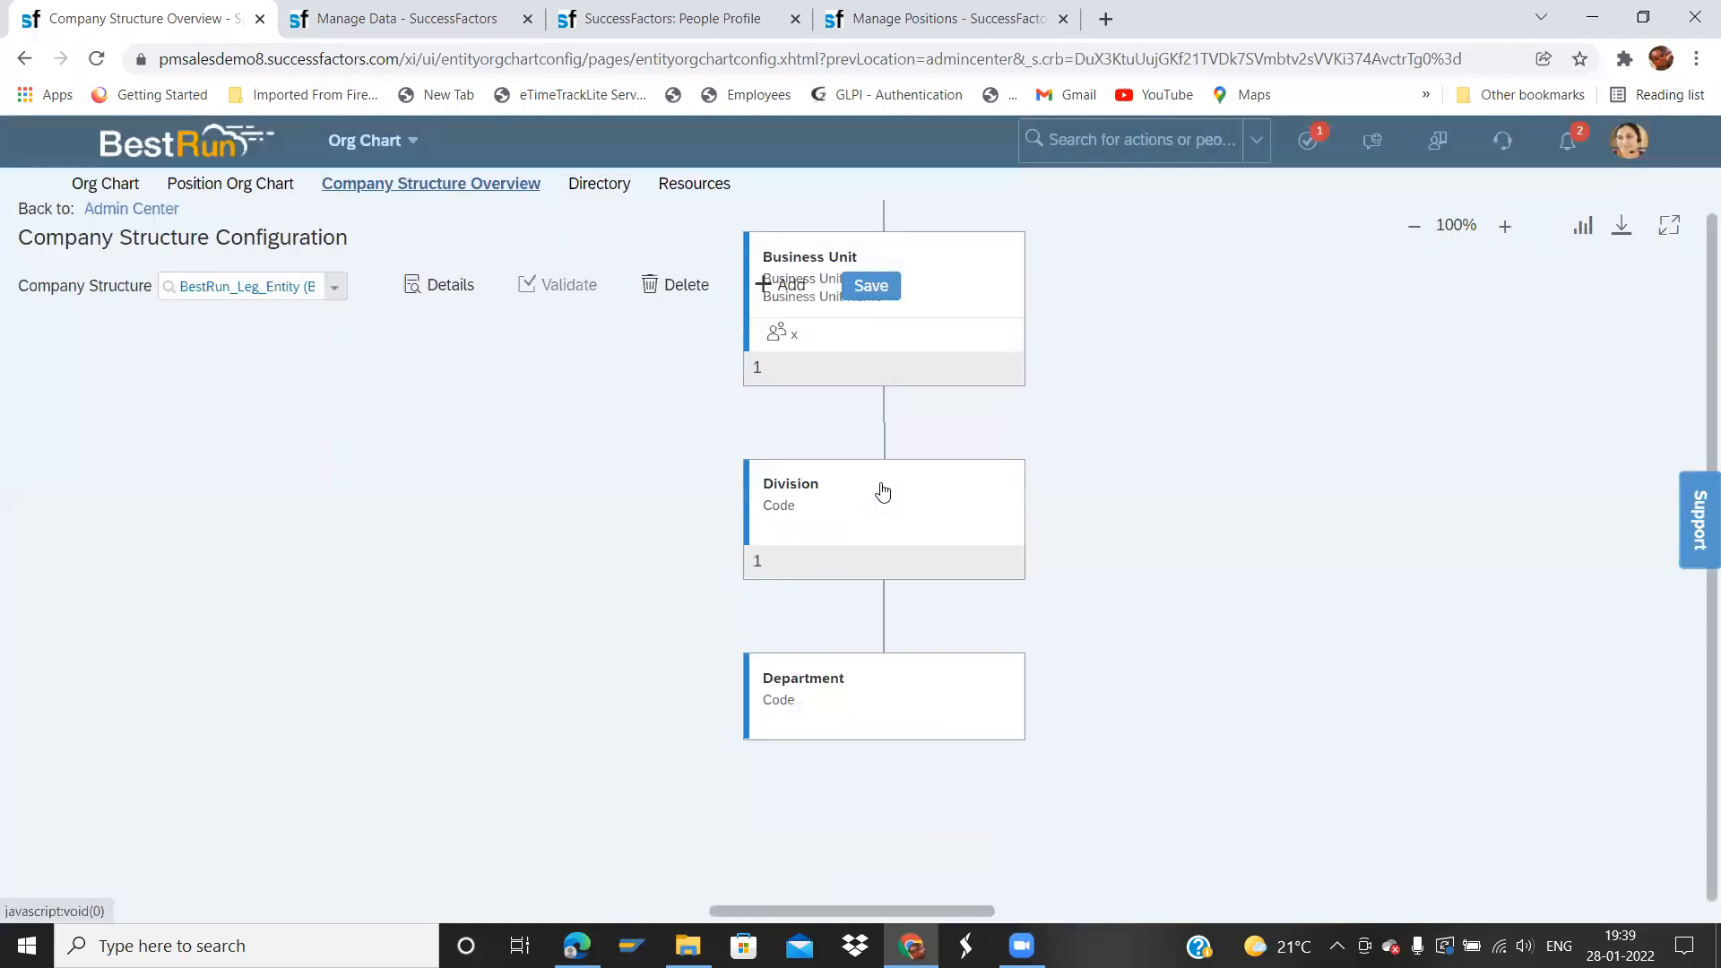
left_click(879, 487)
left_click(1073, 471)
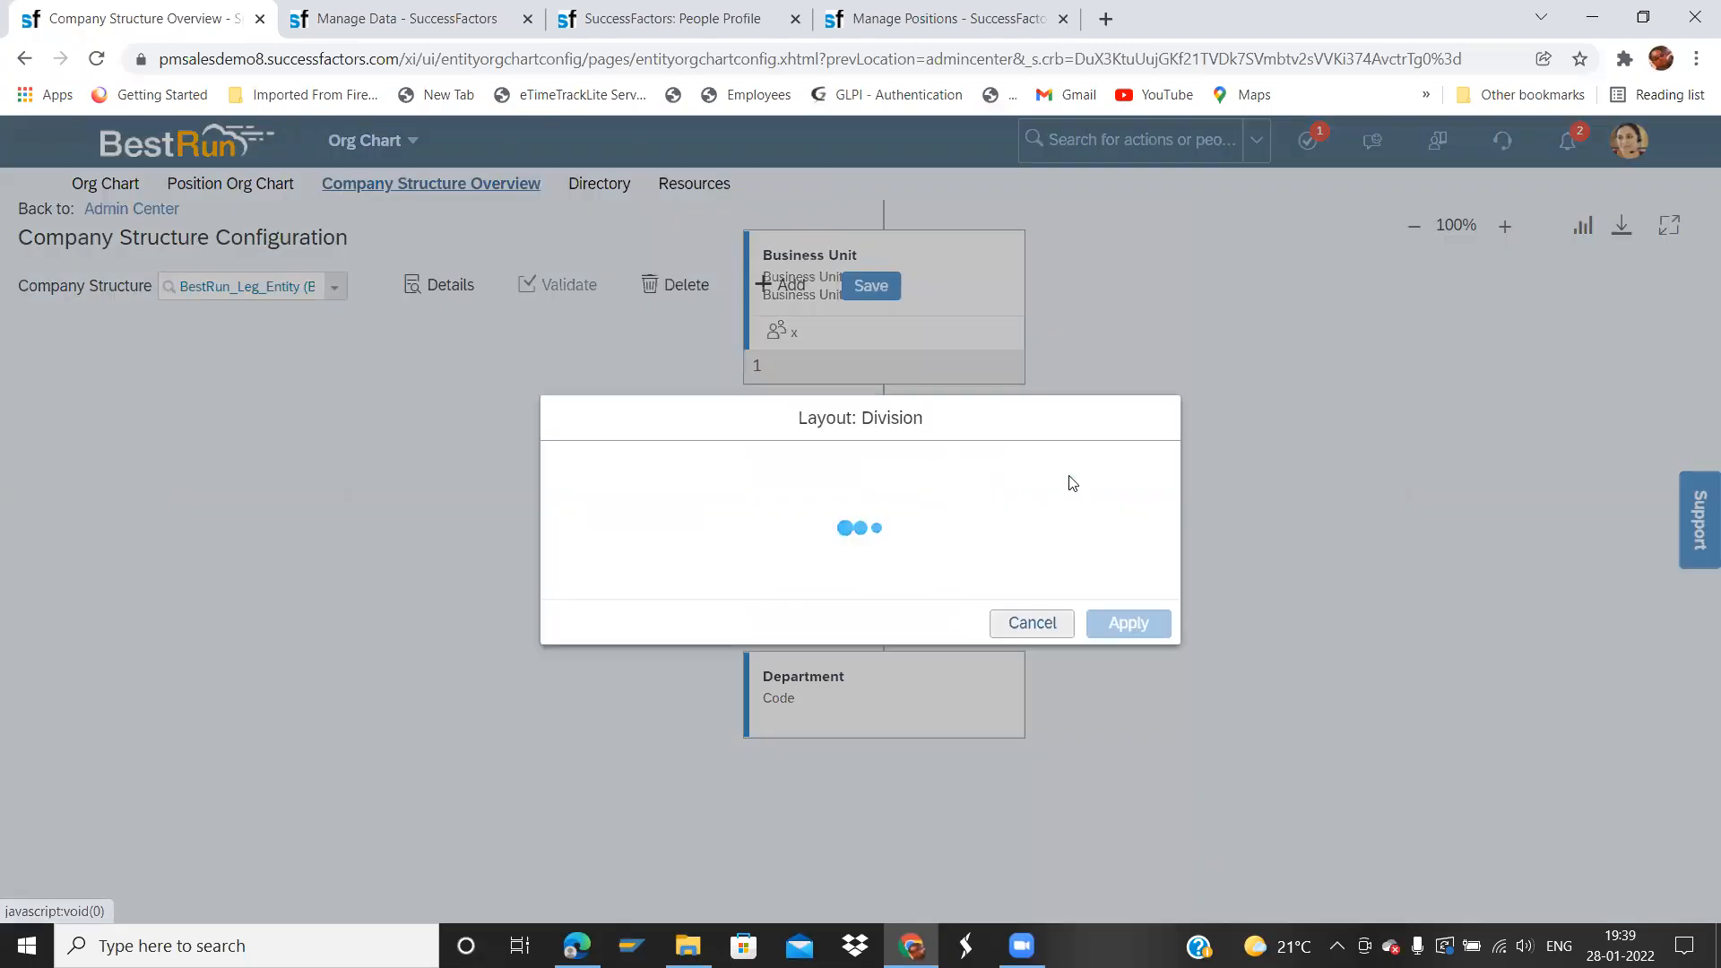
left_click(943, 396)
left_click(1029, 443)
left_click(815, 427)
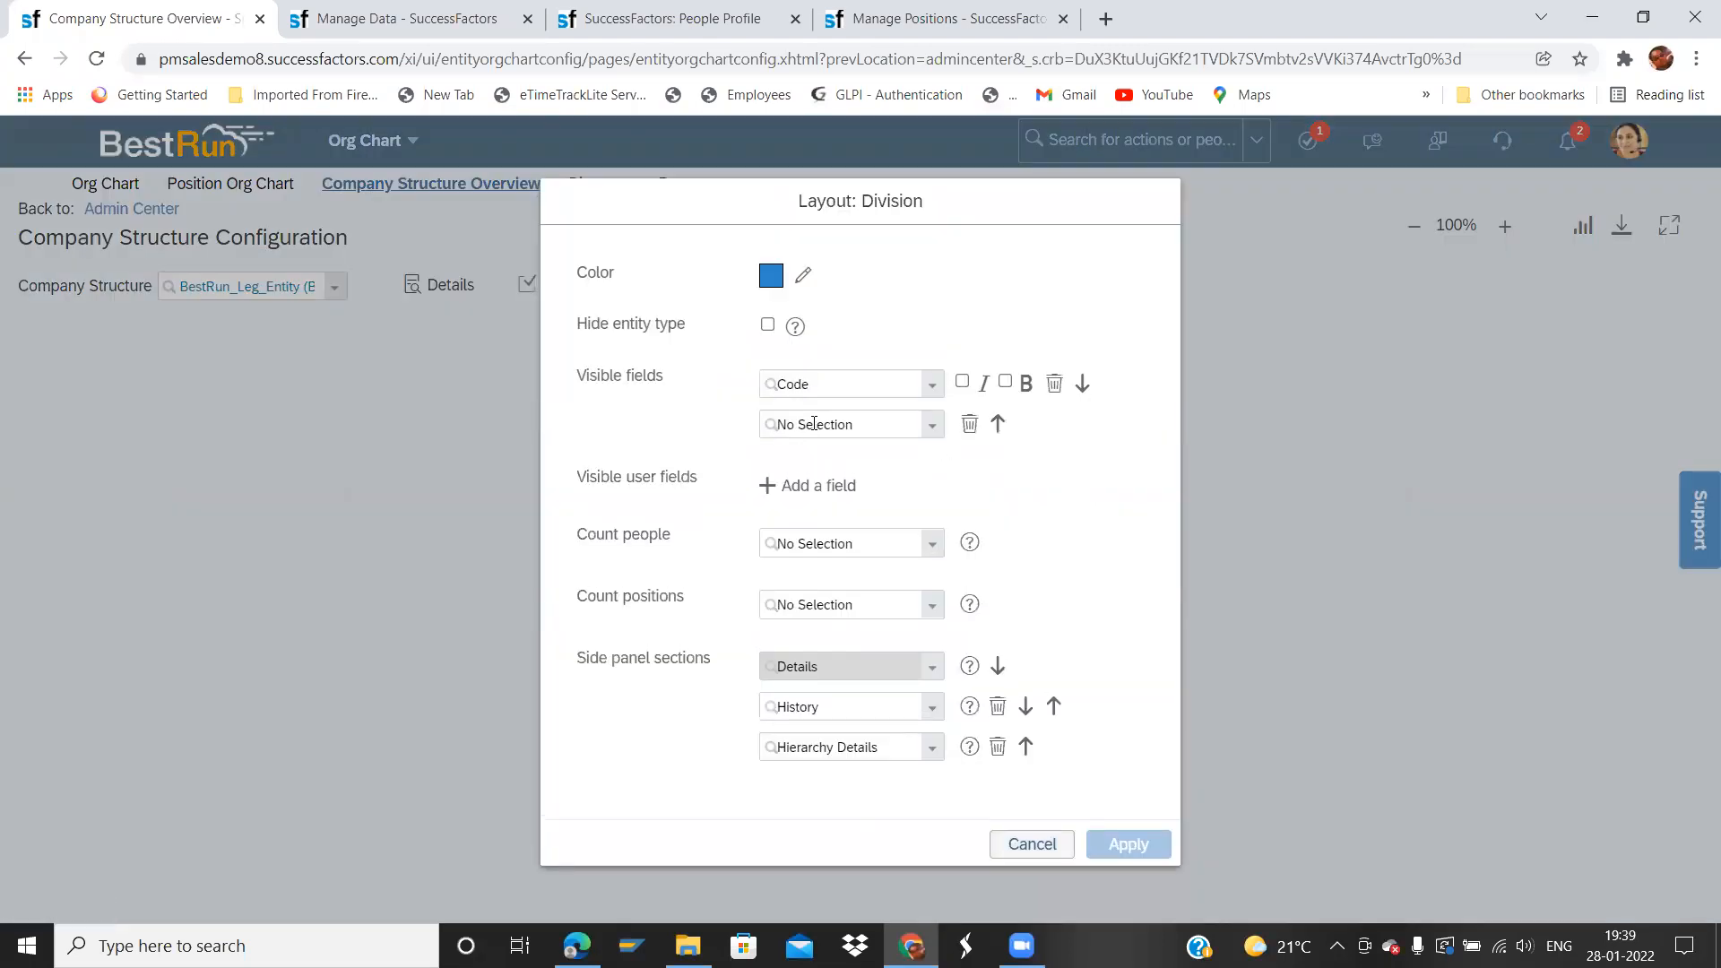
left_click(937, 432)
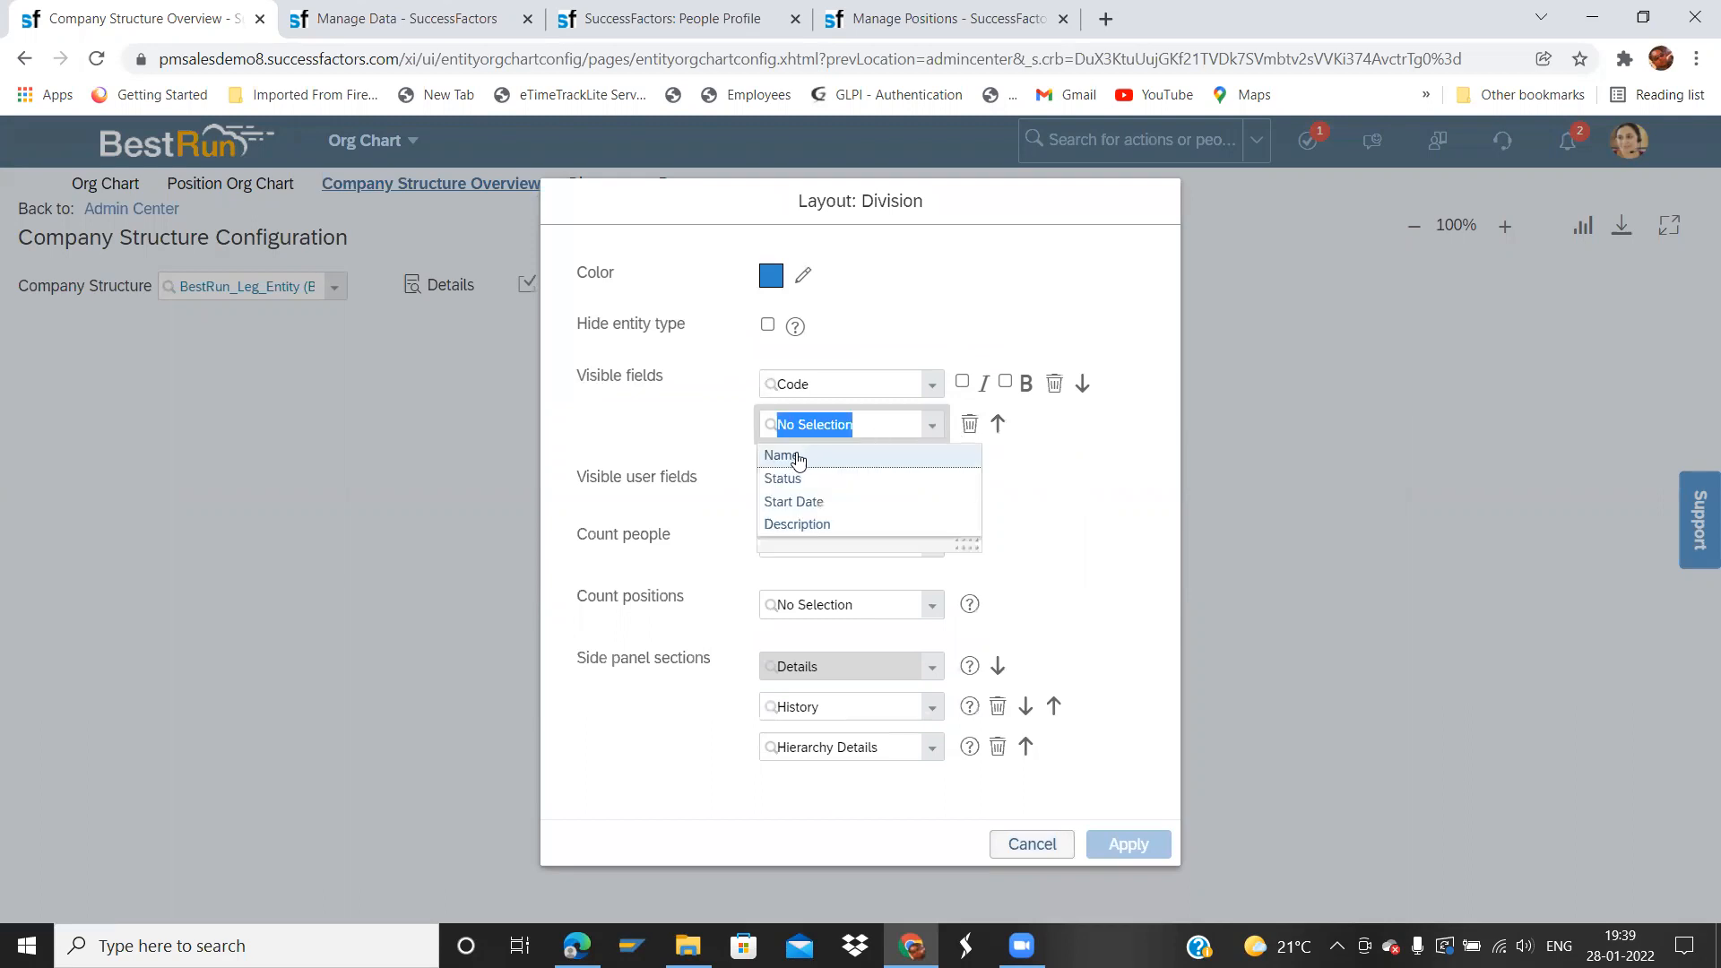
left_click(794, 457)
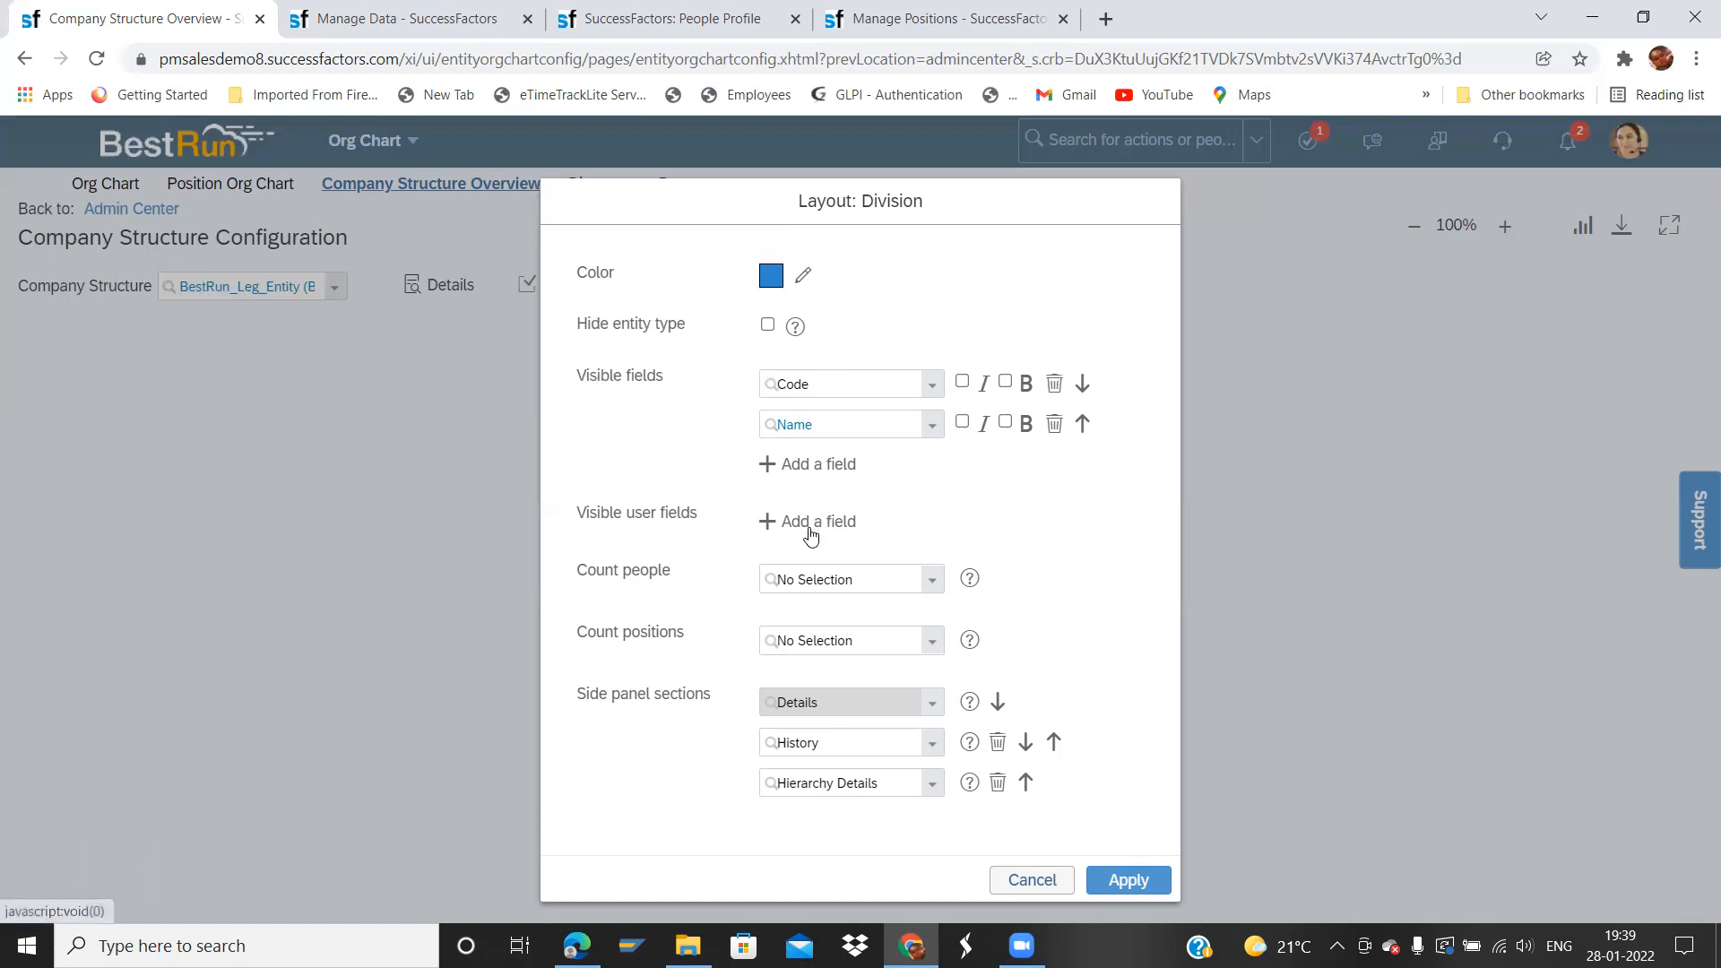
- Set Count people to Division in the Division layout and apply the changes
left_click(932, 580)
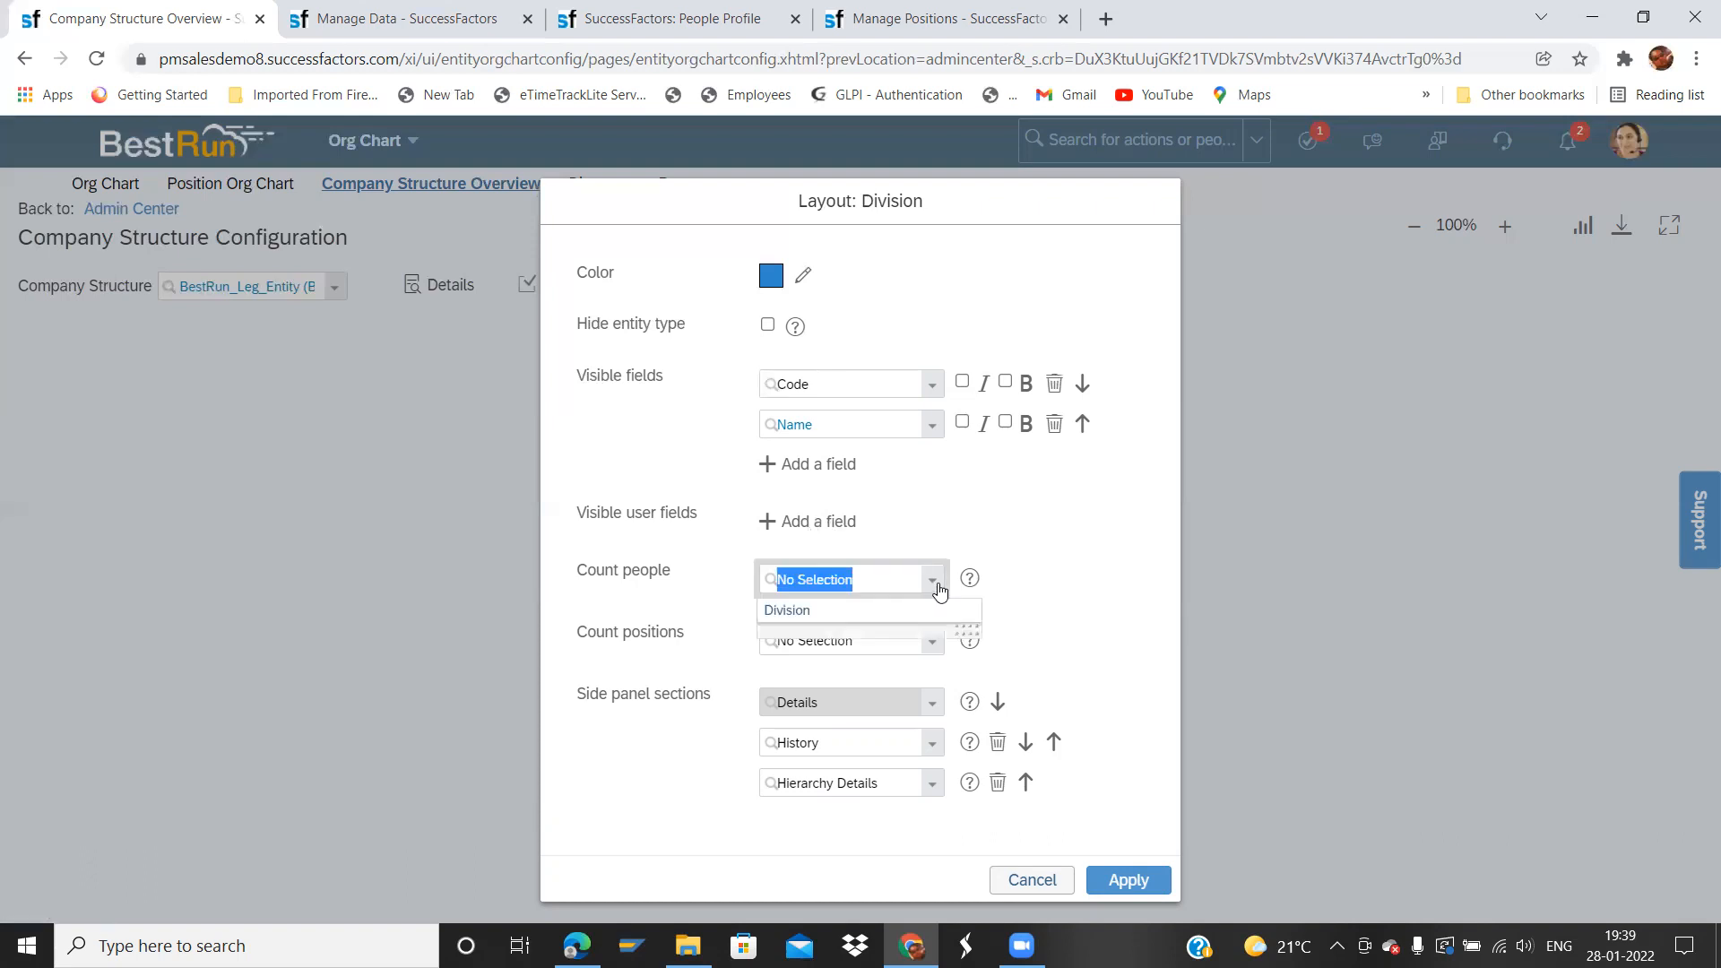
left_click(884, 606)
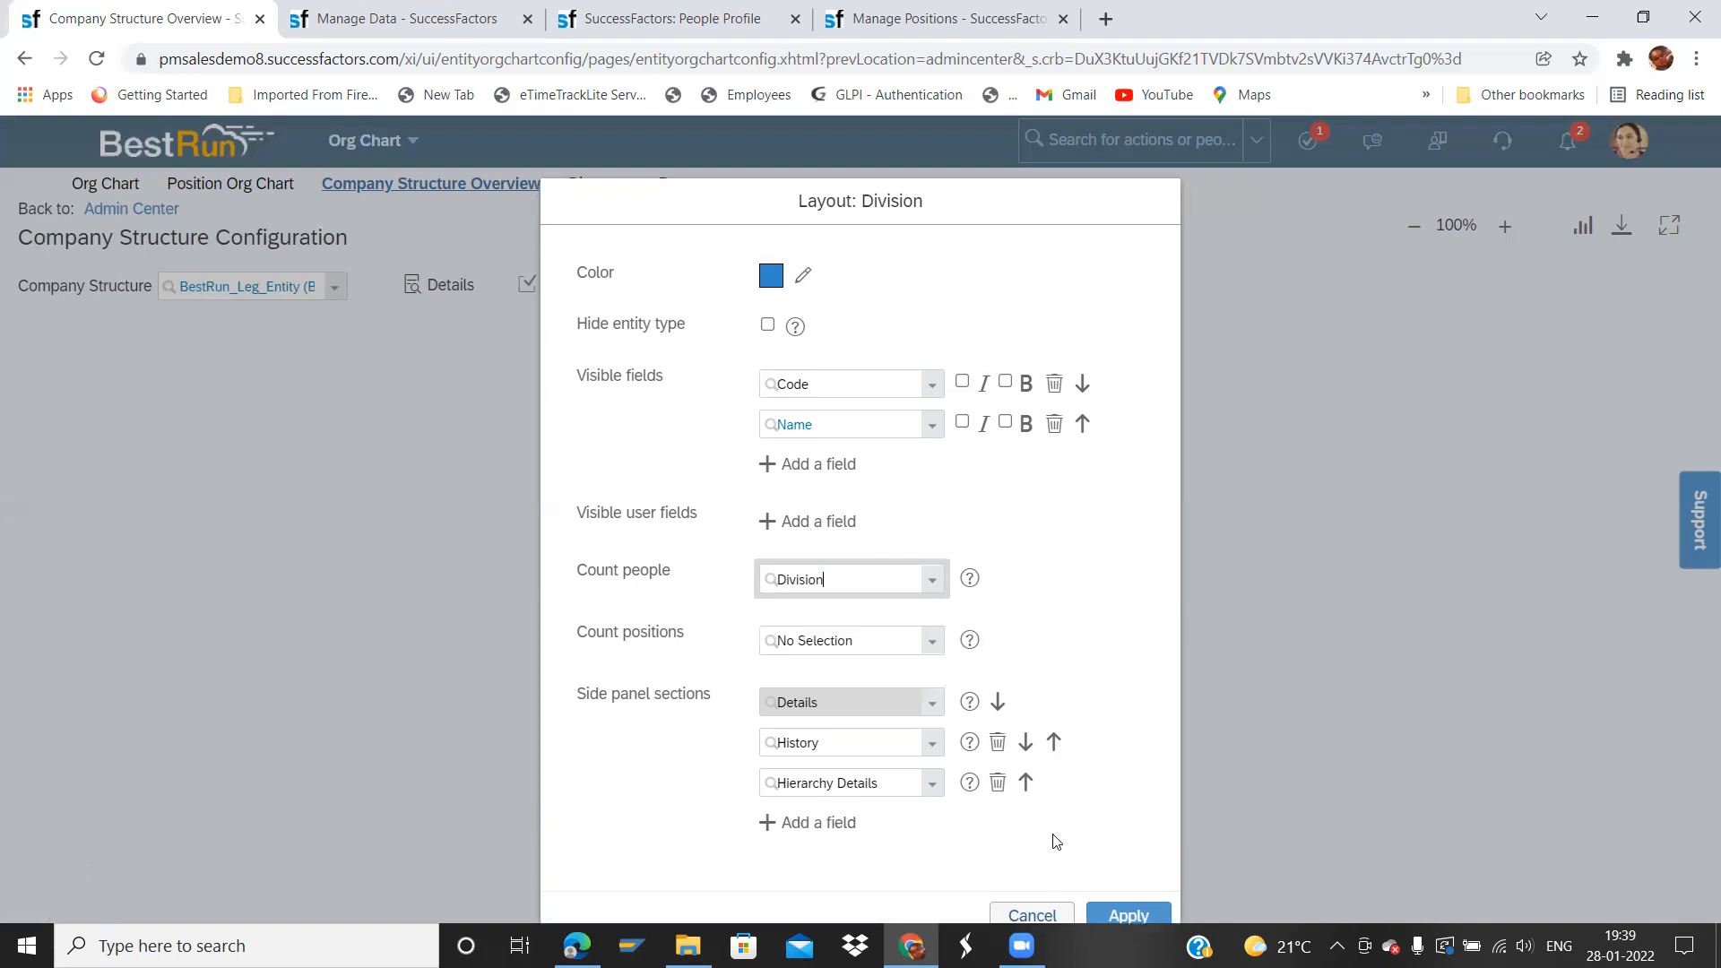
left_click(1129, 909)
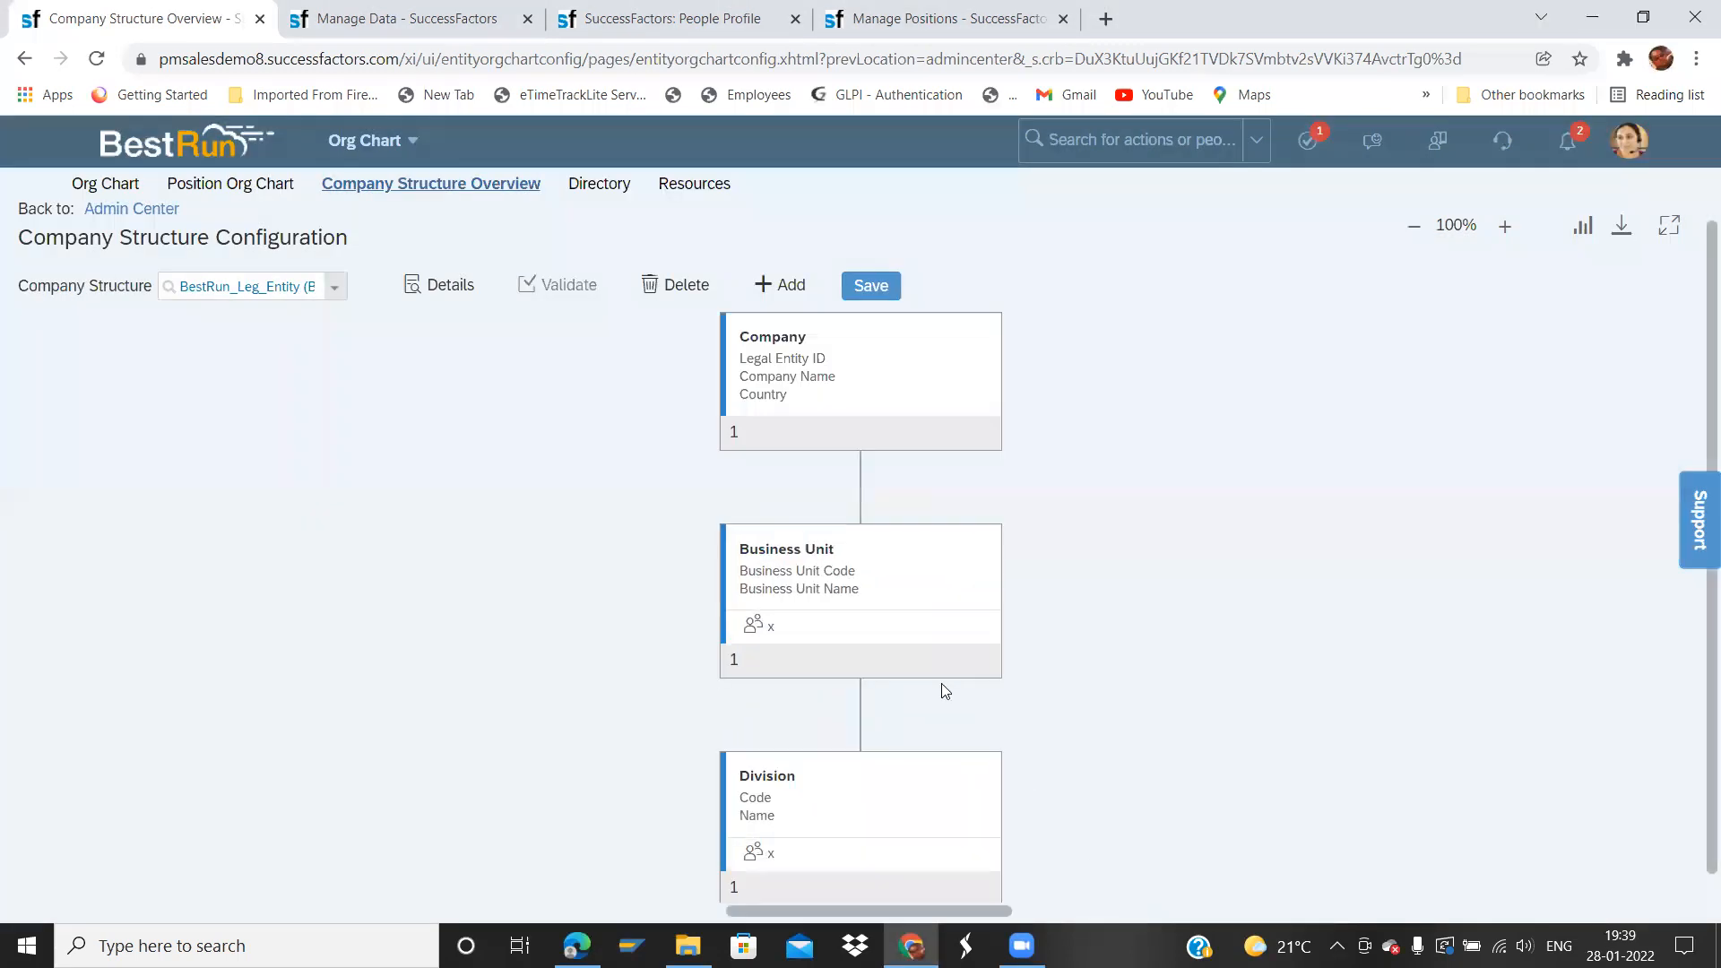
scroll(903, 814, "down", 3)
left_click(890, 584)
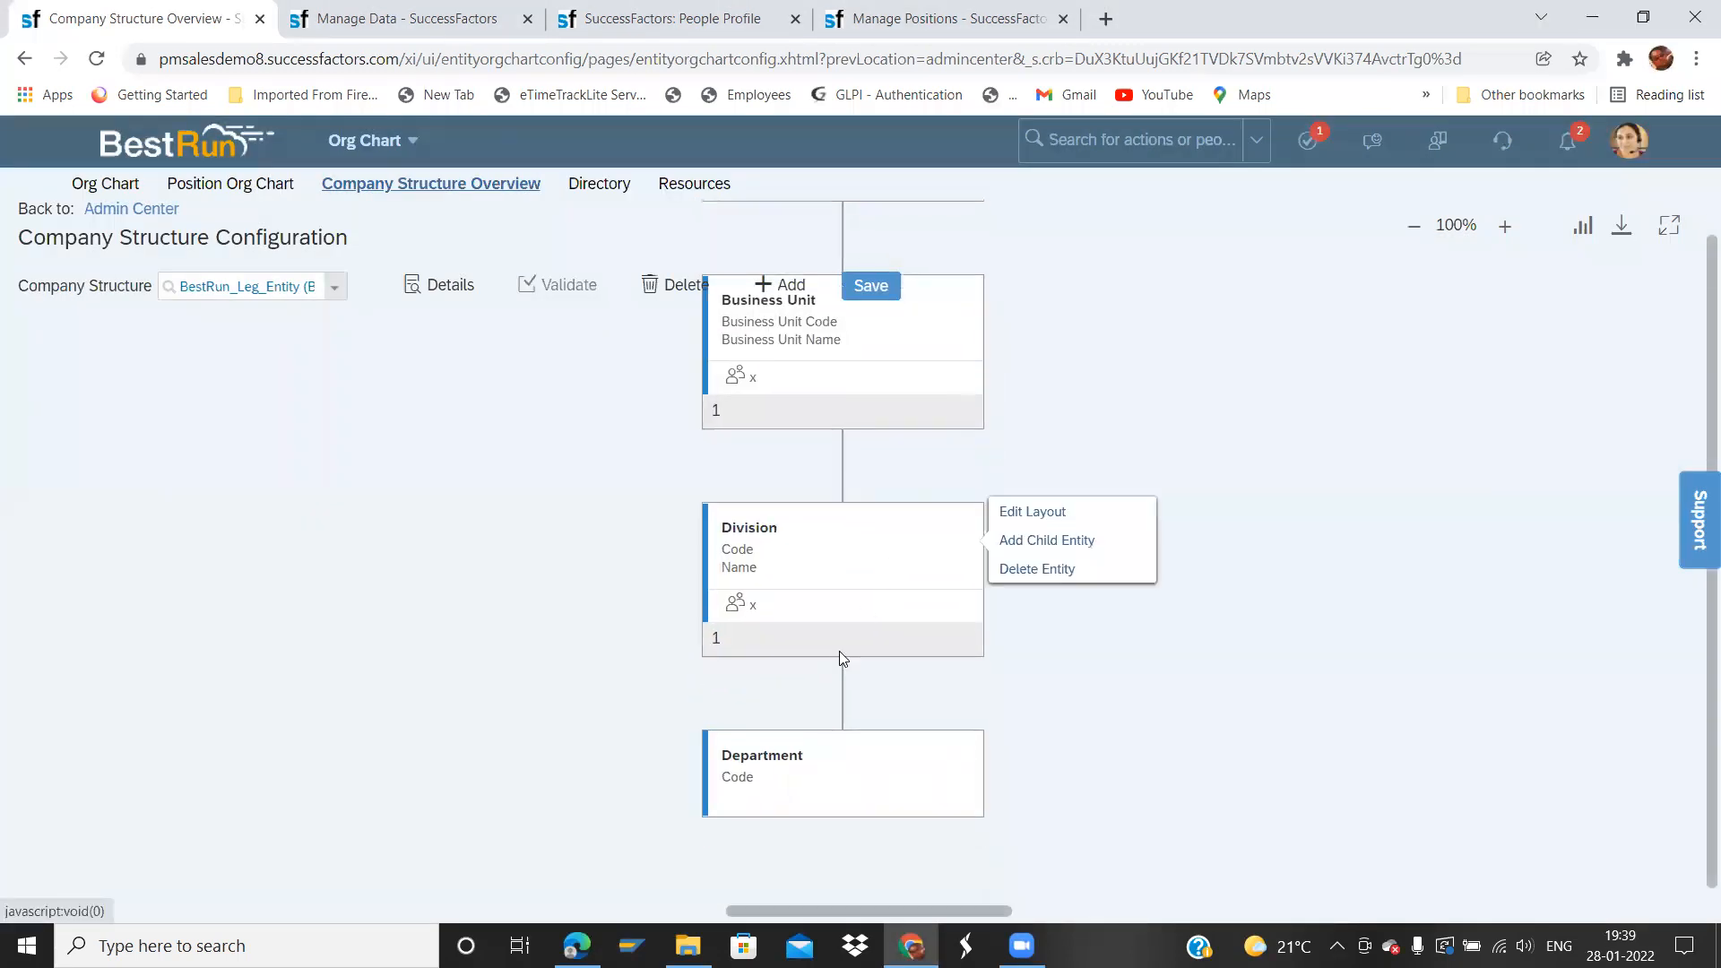
left_click(764, 794)
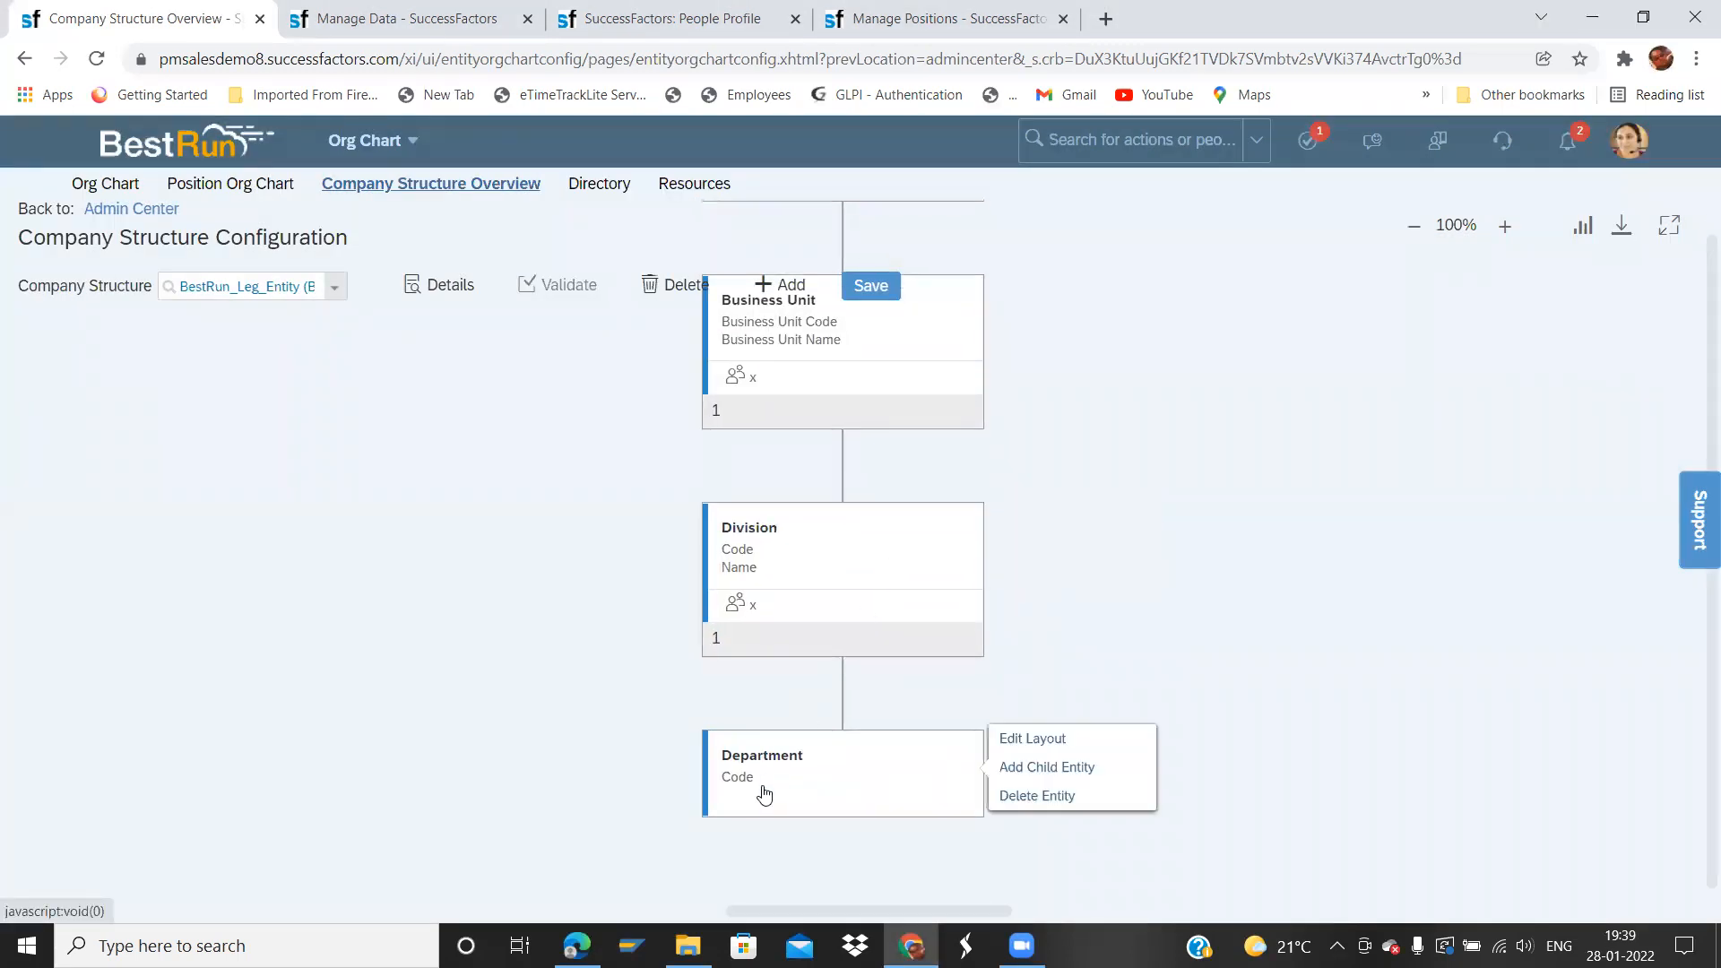
left_click(1072, 767)
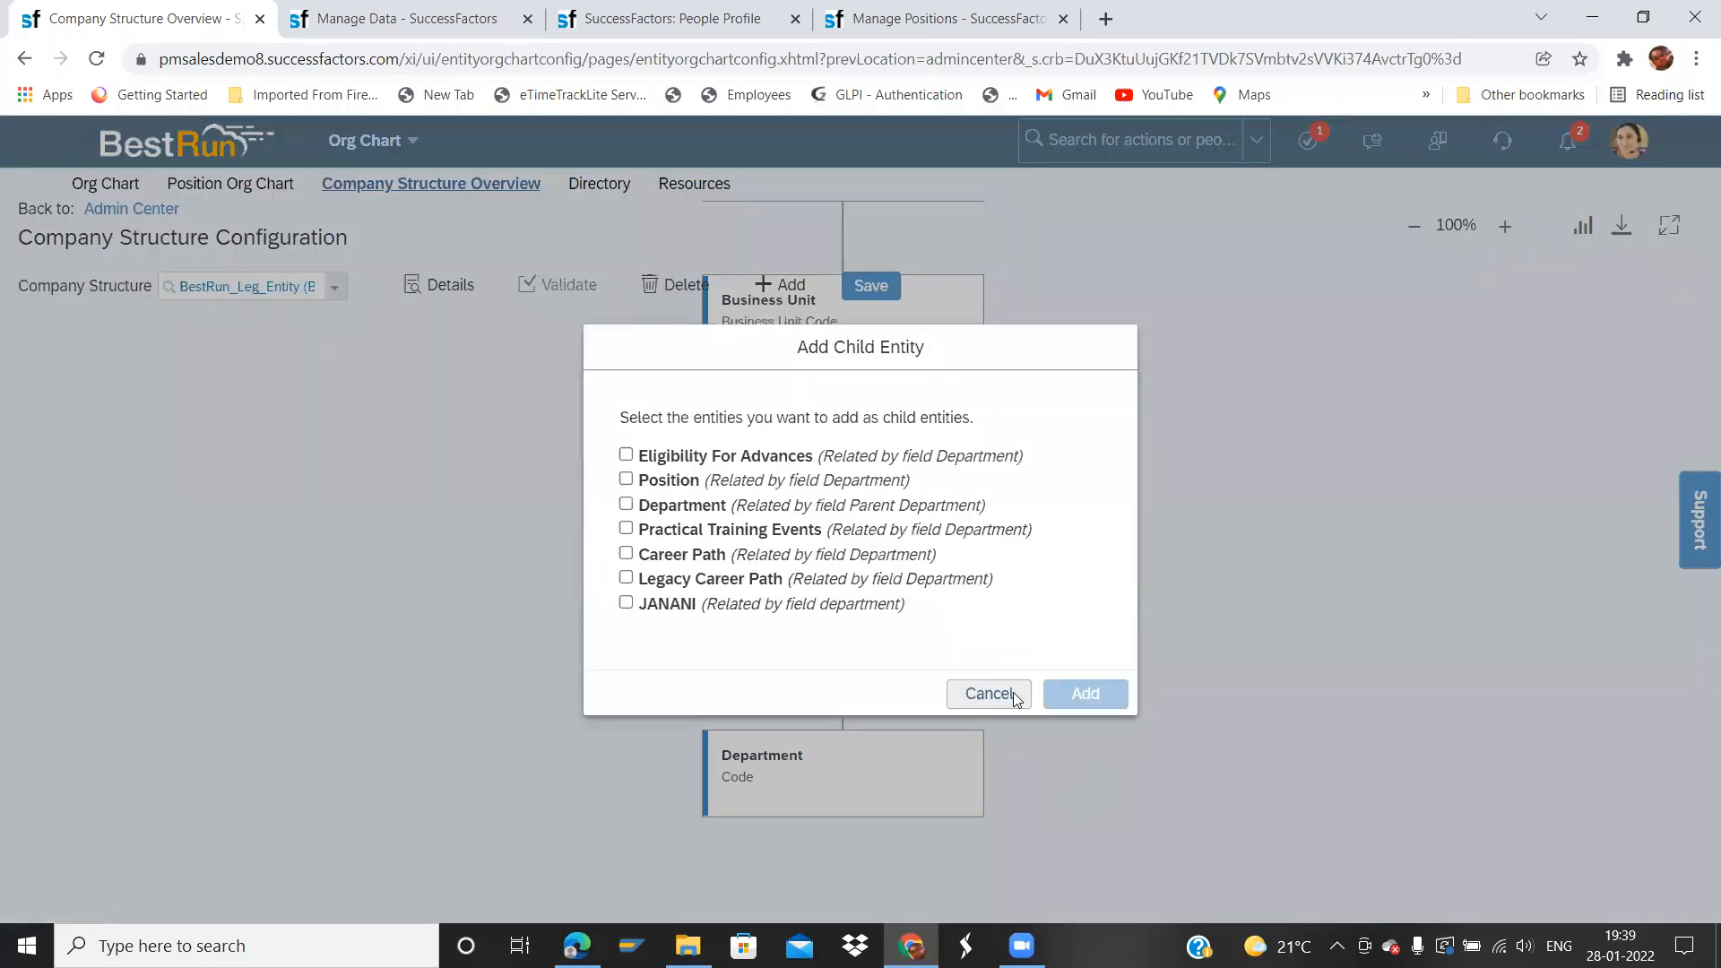
left_click(988, 693)
- Add Department and Cost Center as visible fields in the Department layout, apply it and save the company structure
left_click(887, 765)
left_click(1030, 742)
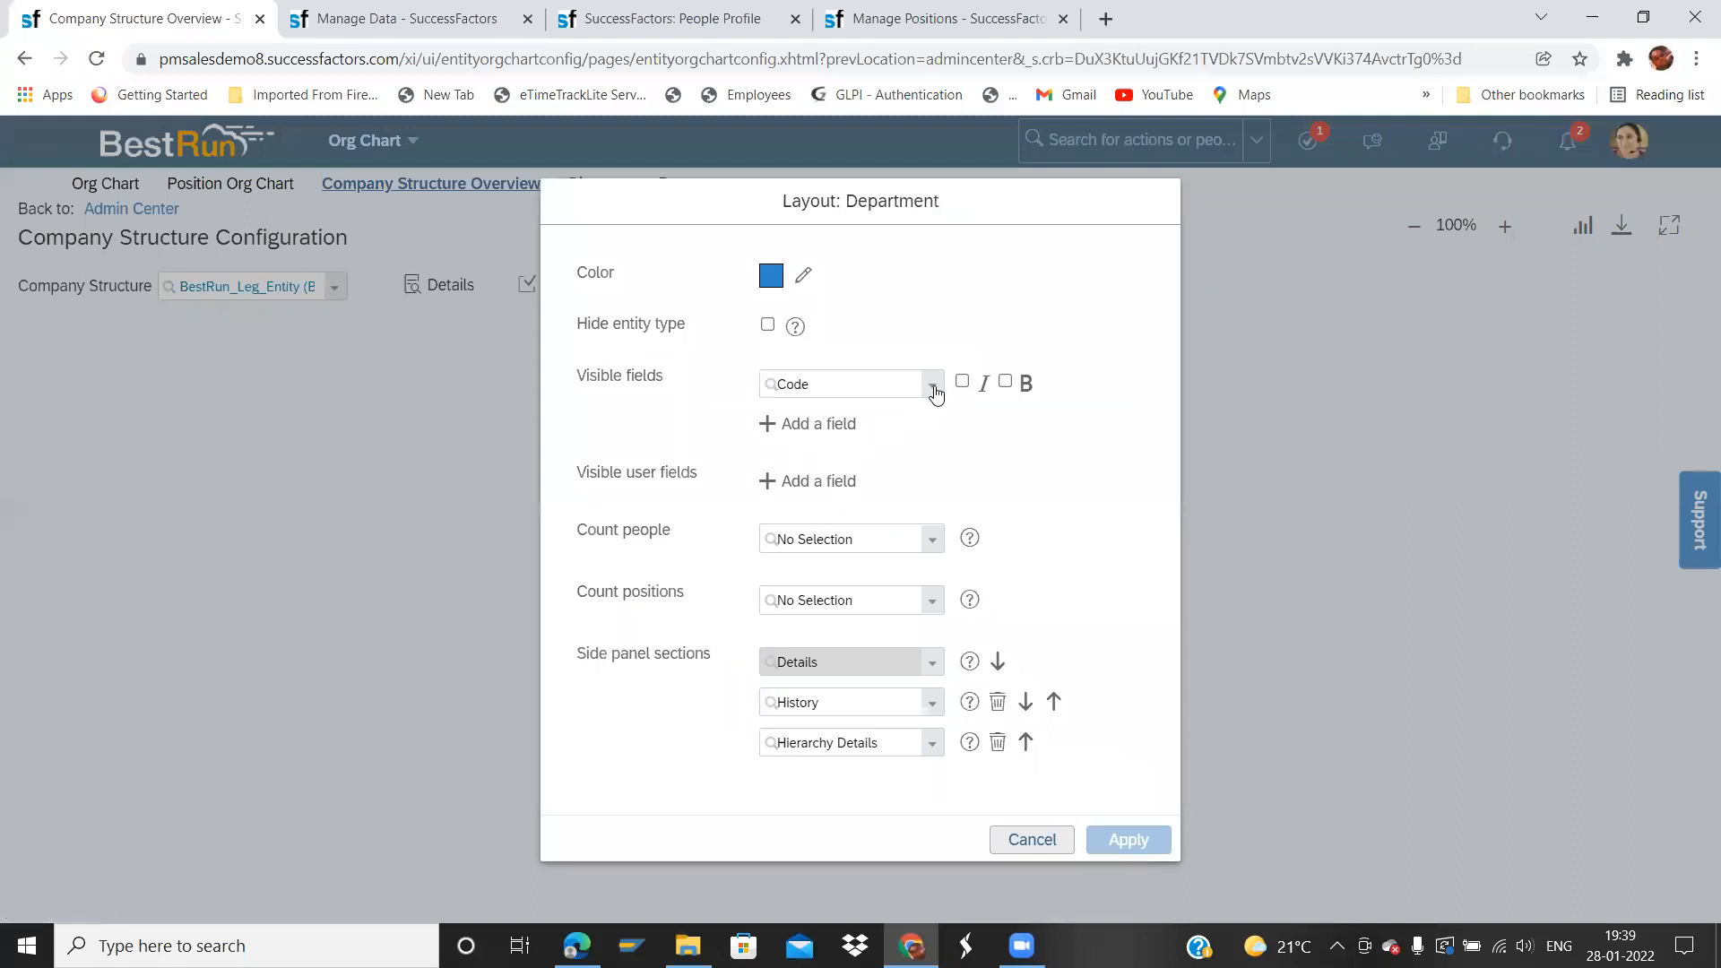
left_click(932, 386)
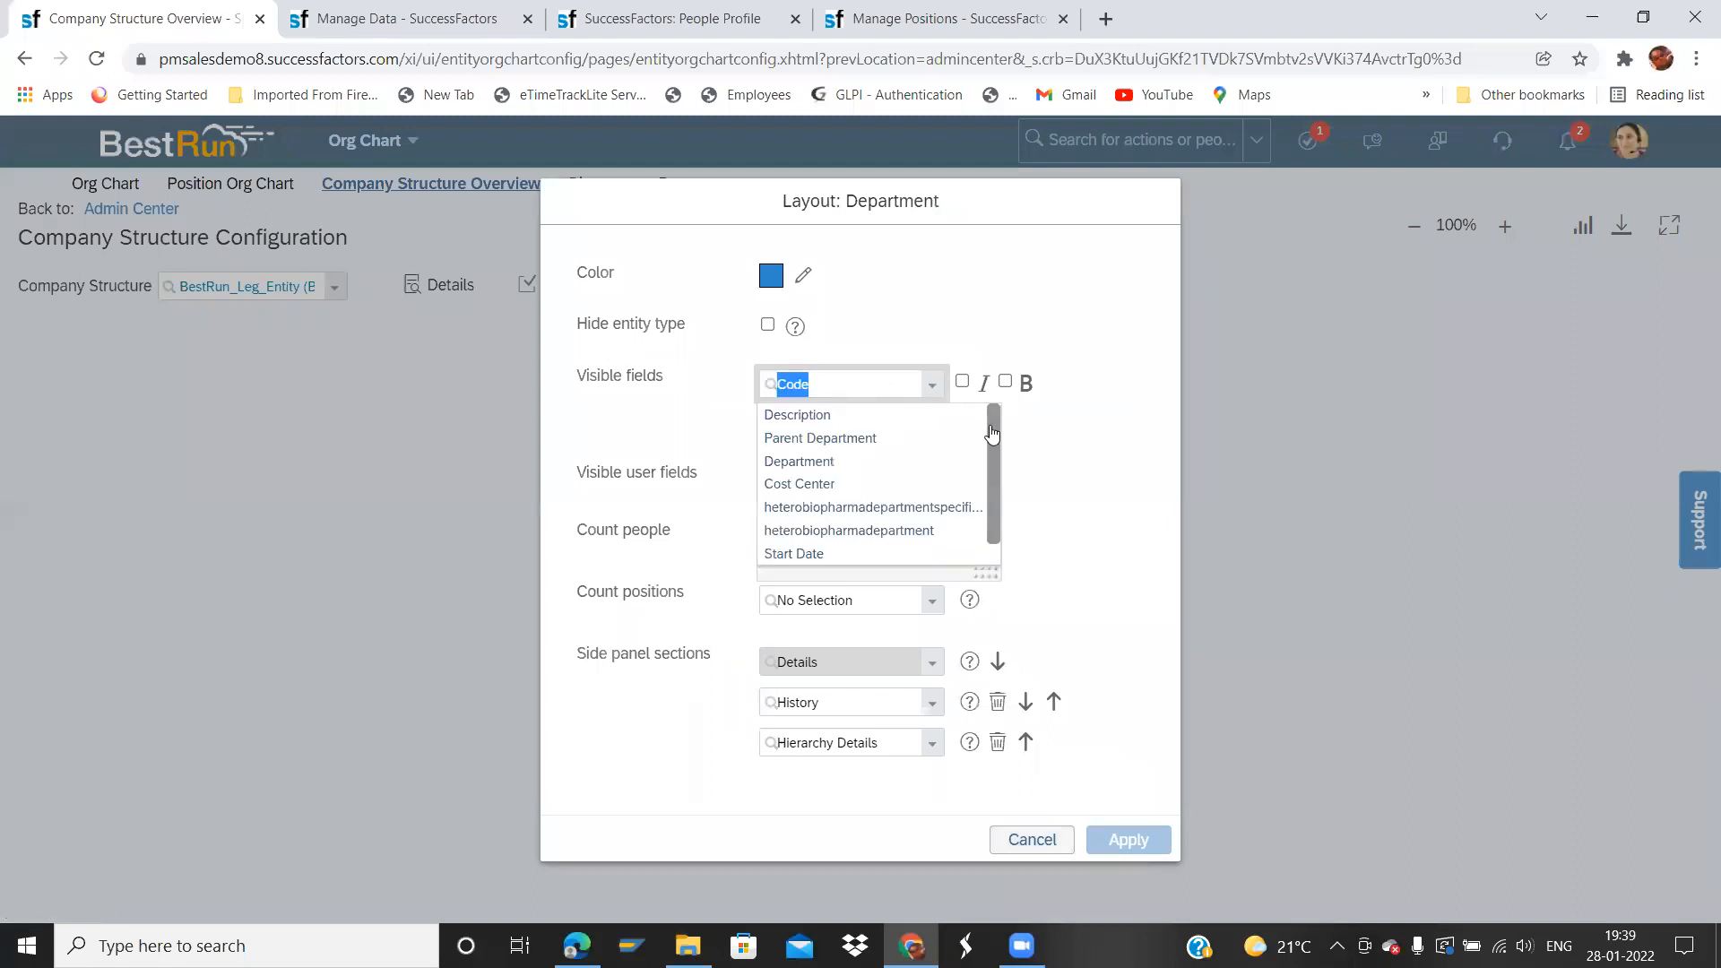
left_click(1027, 446)
left_click(833, 426)
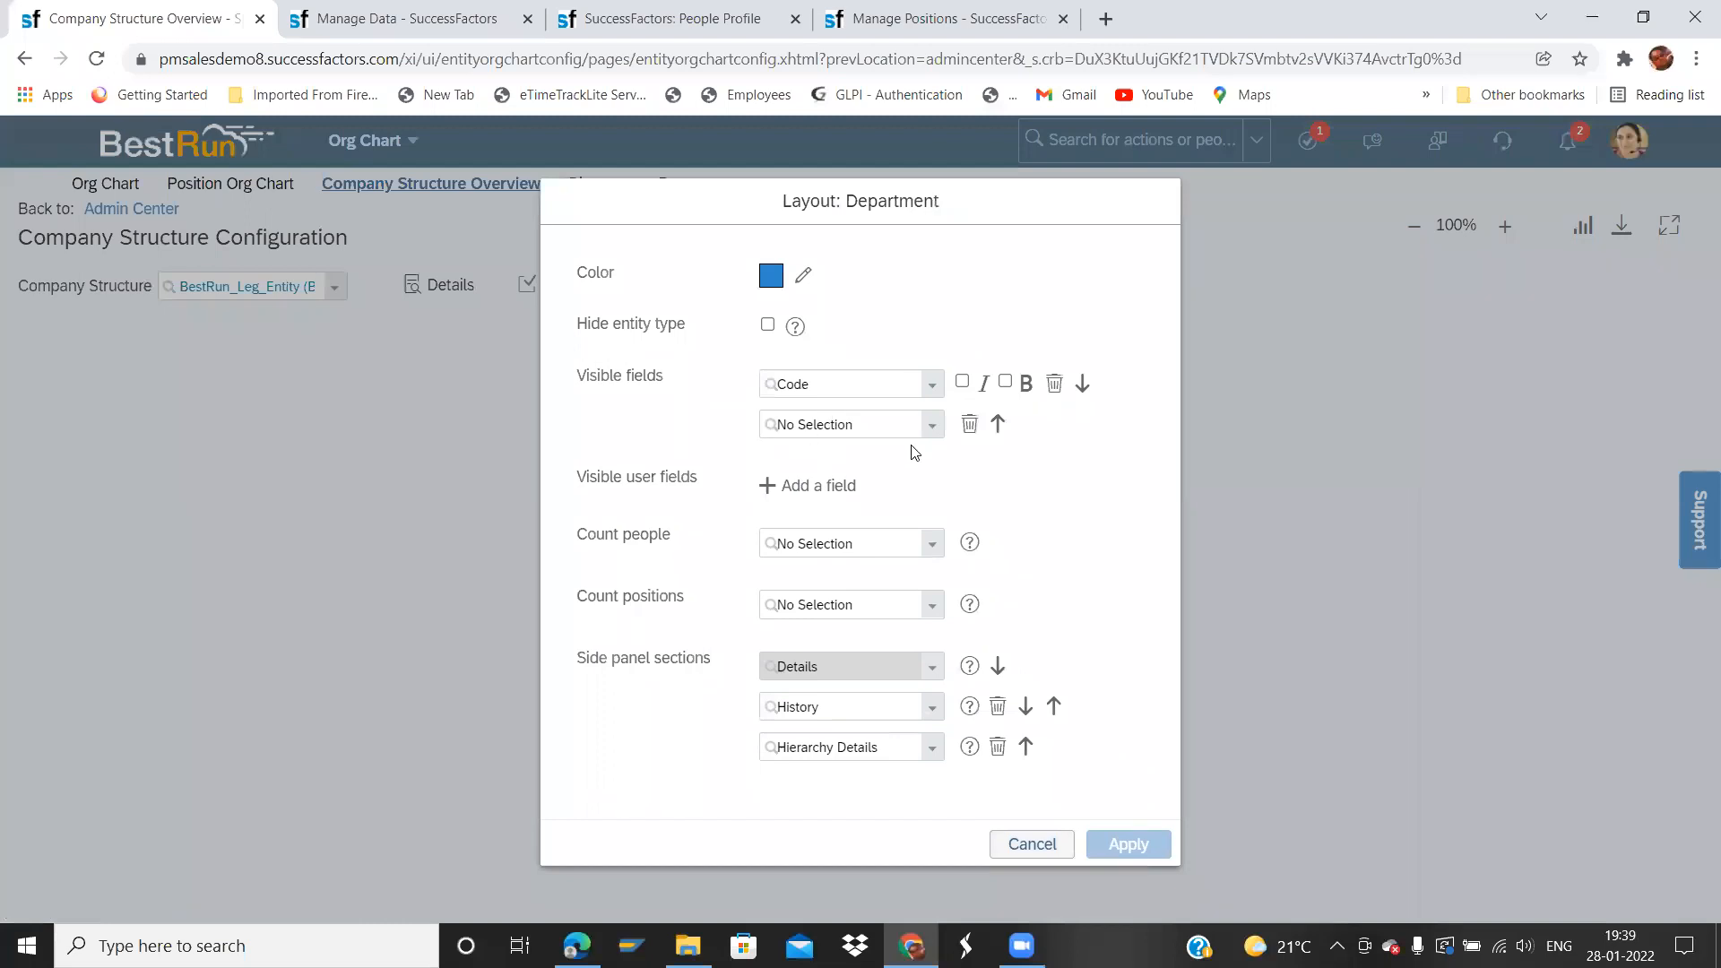
left_click(932, 430)
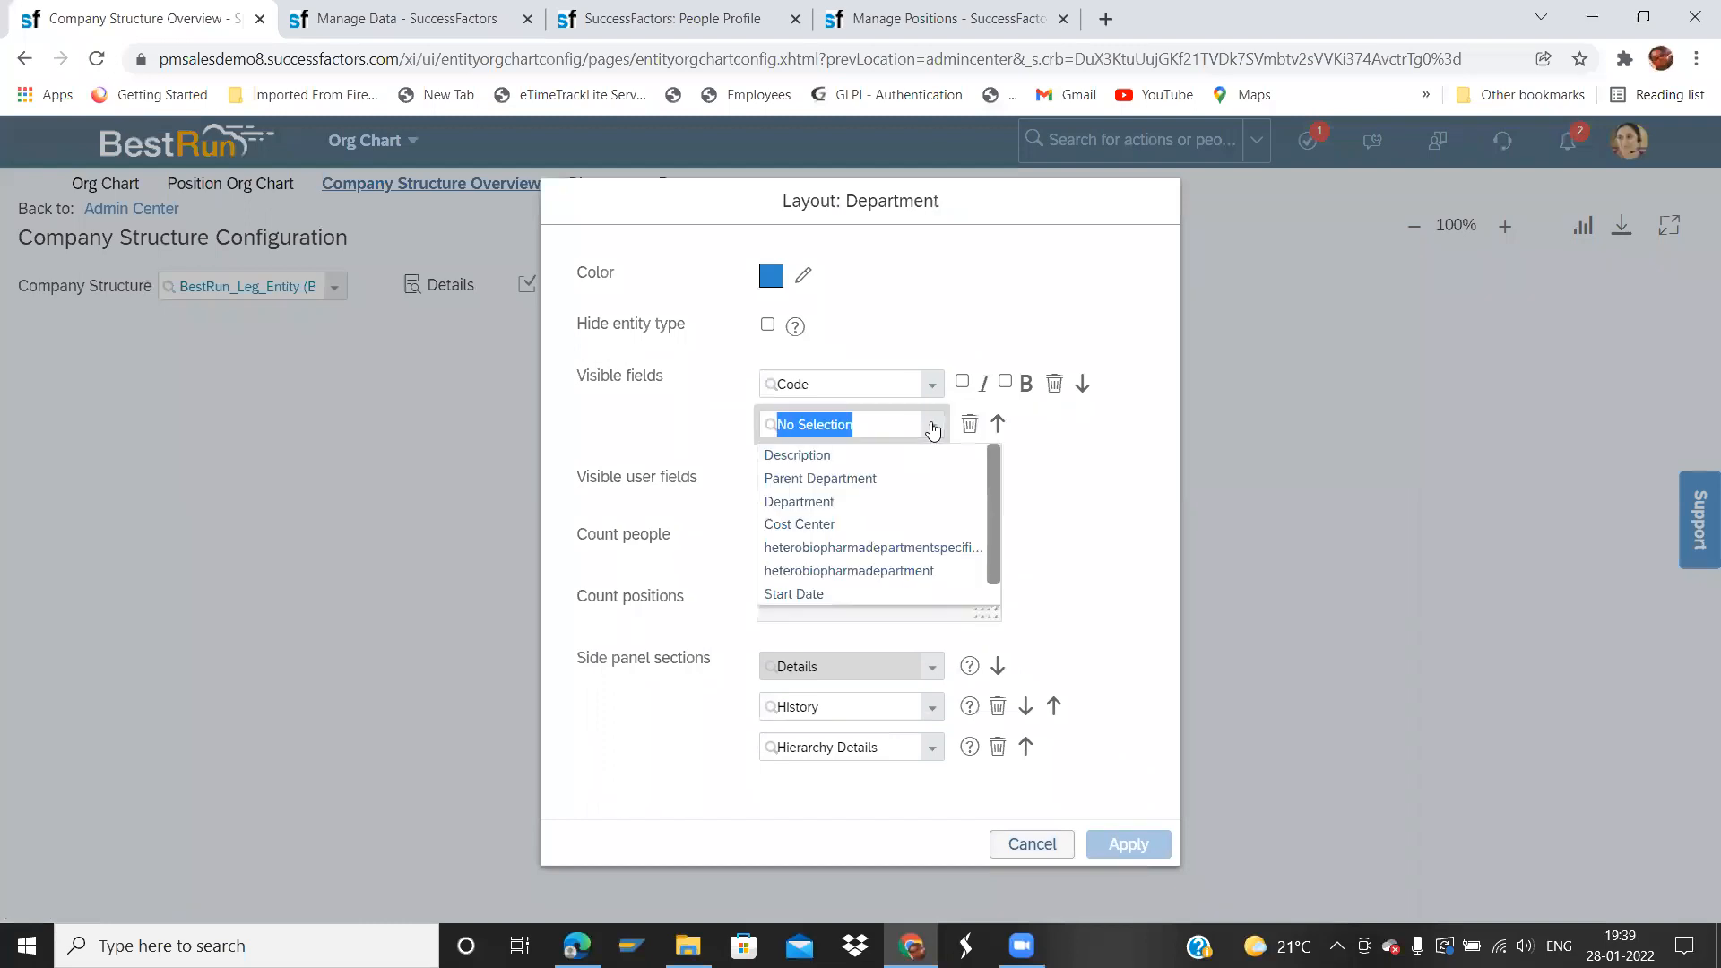
left_click(804, 501)
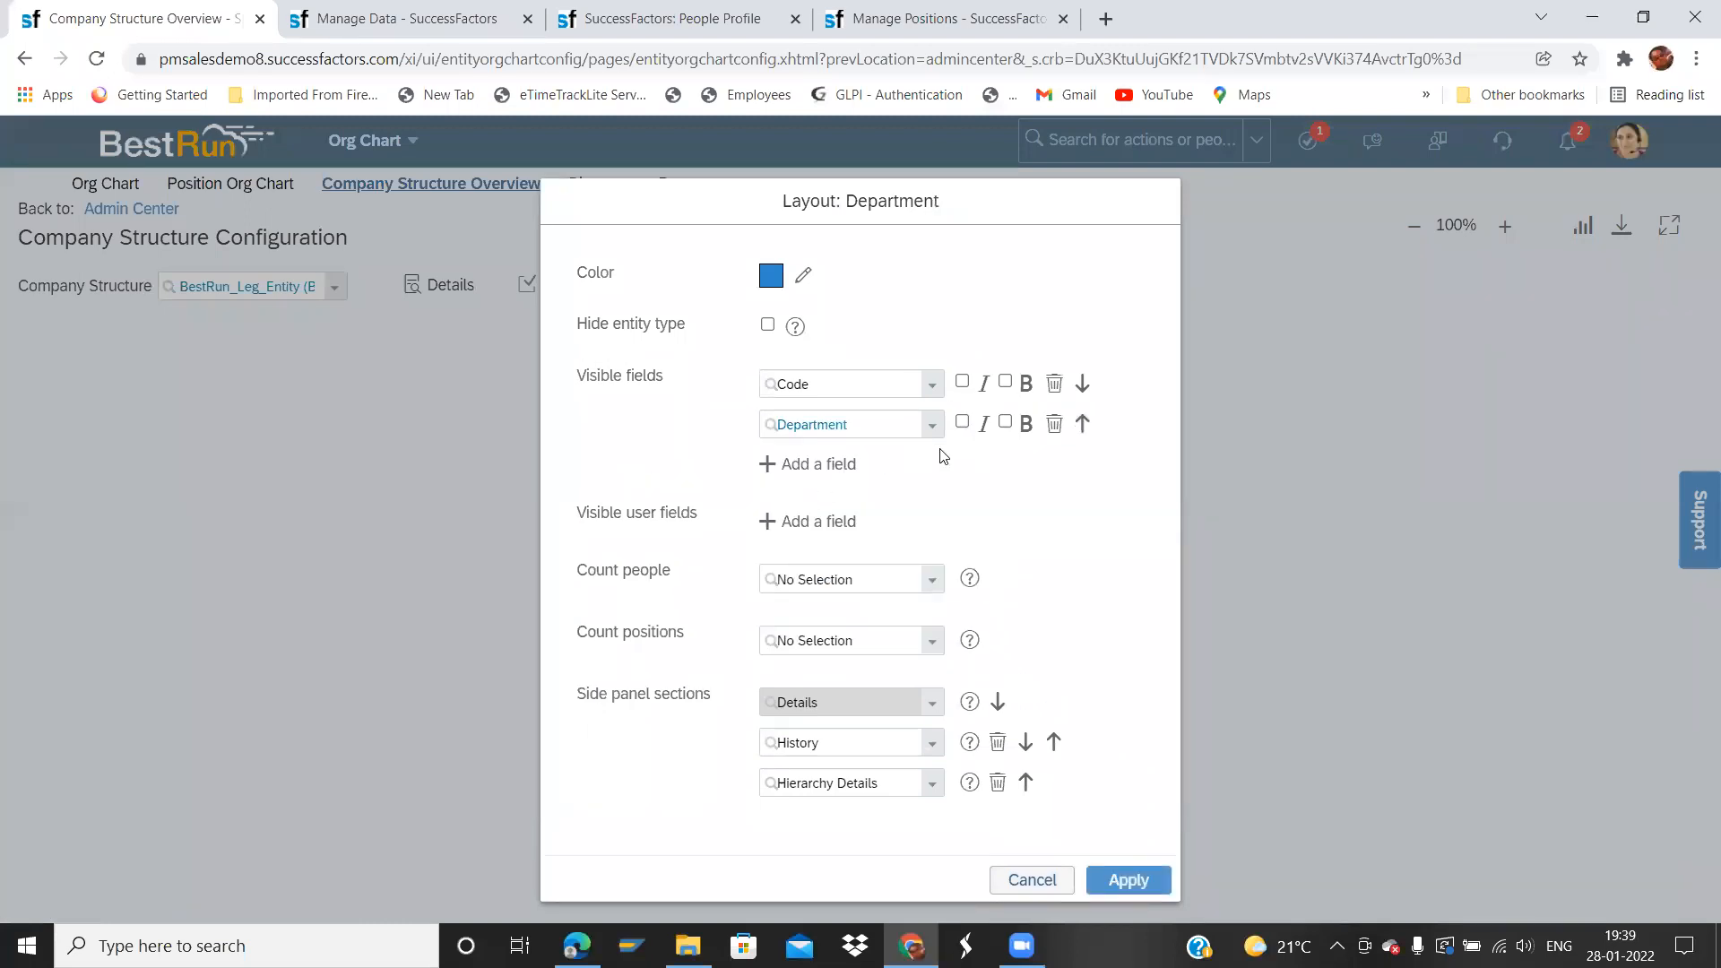
left_click(819, 467)
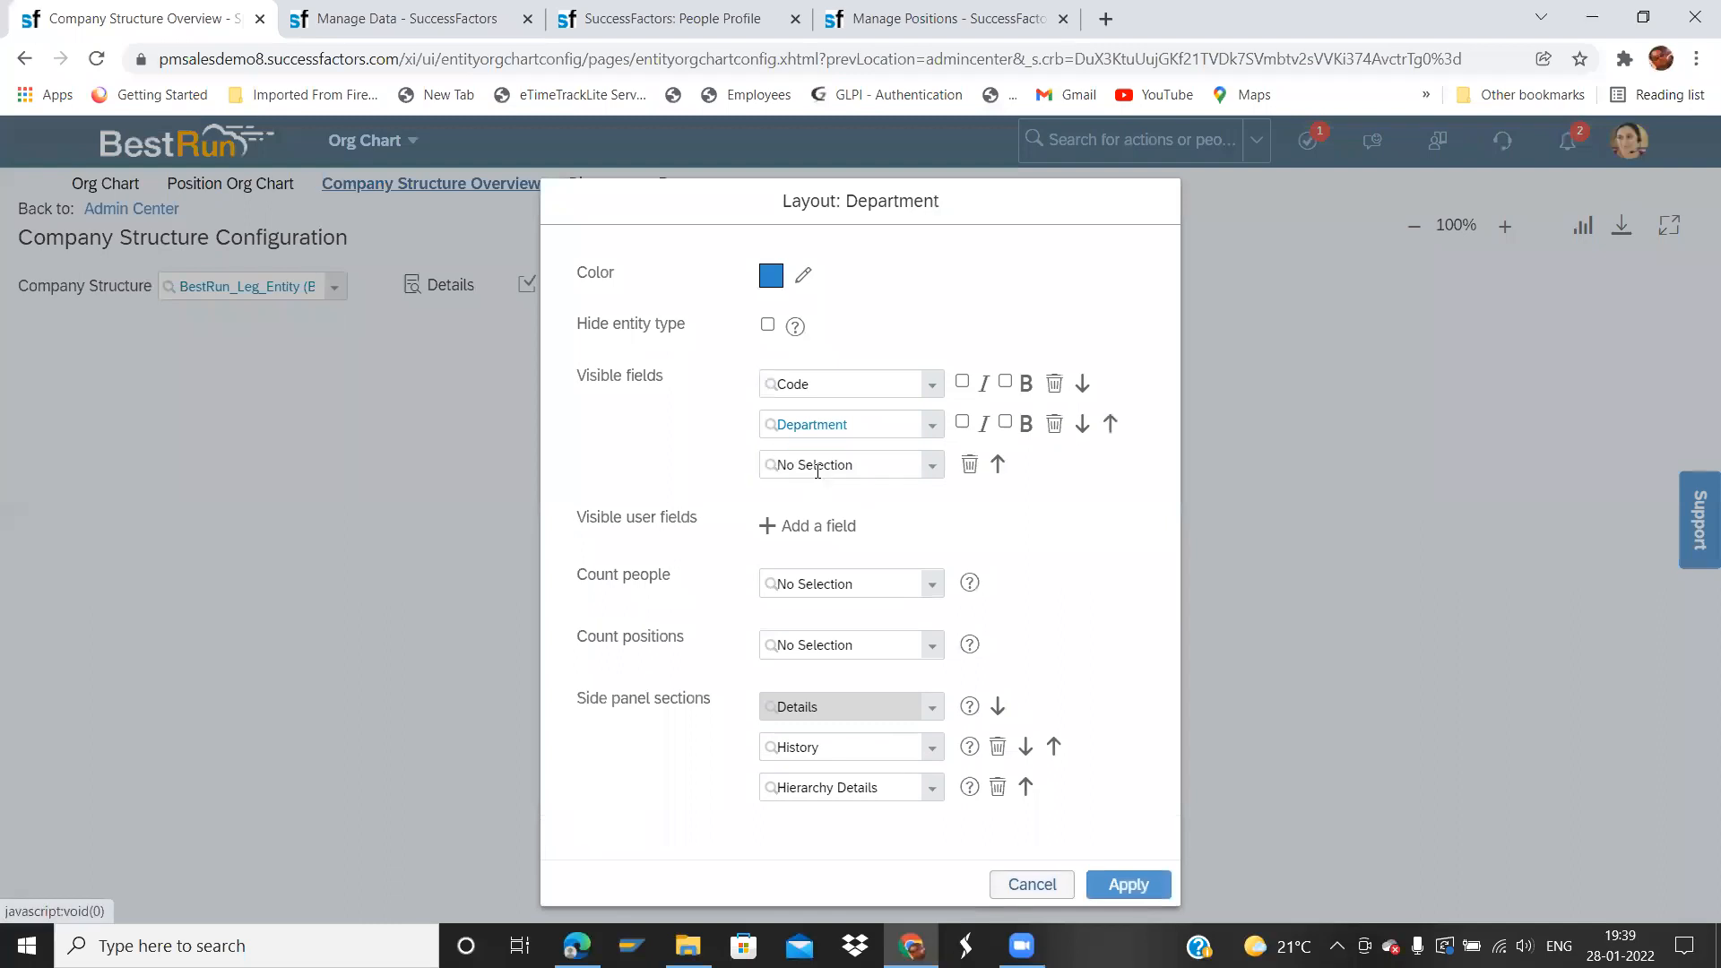
left_click(932, 466)
left_click(820, 542)
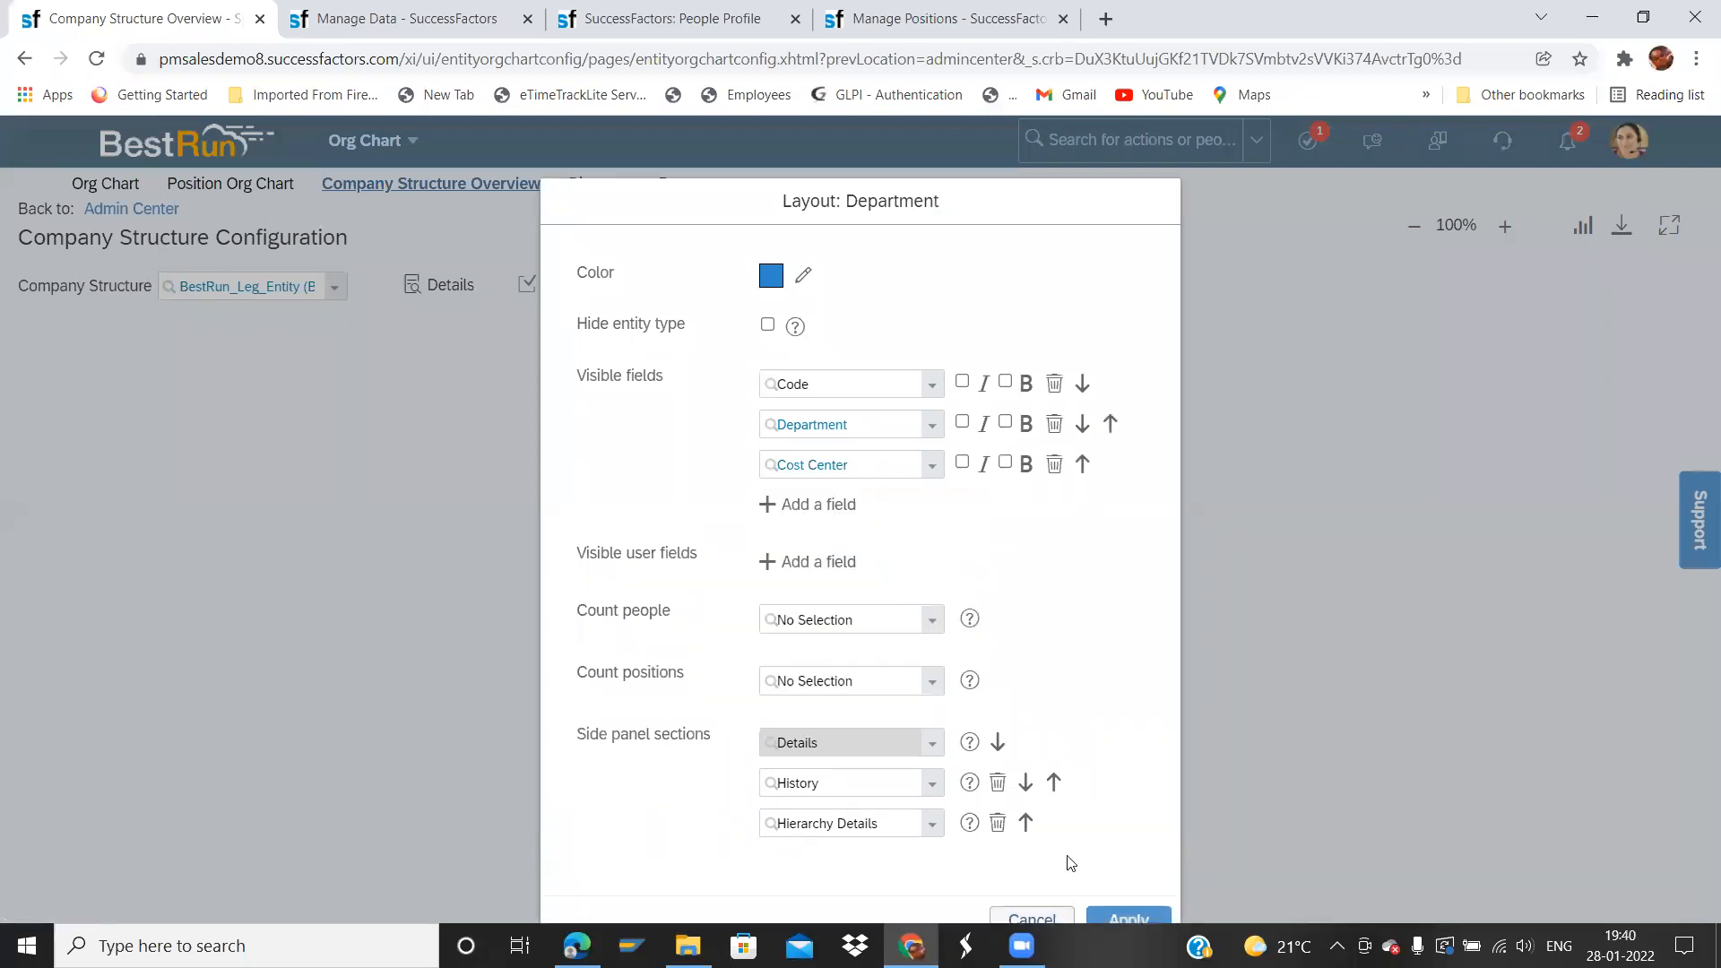
left_click(1110, 907)
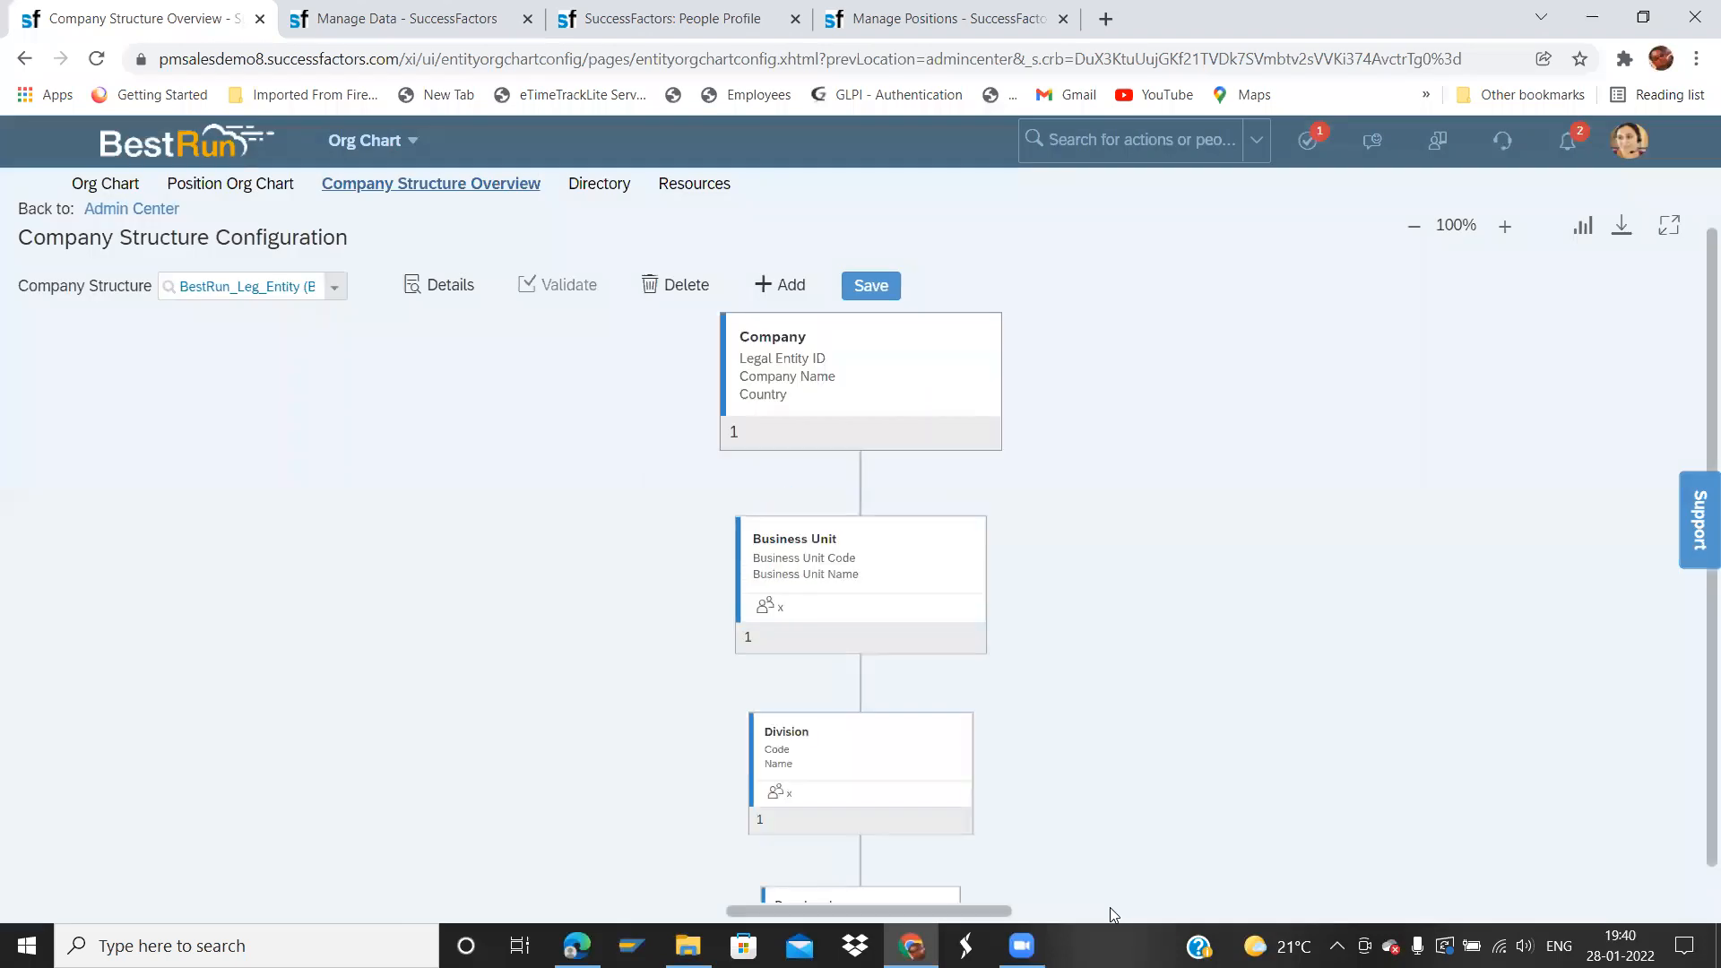
left_click(875, 294)
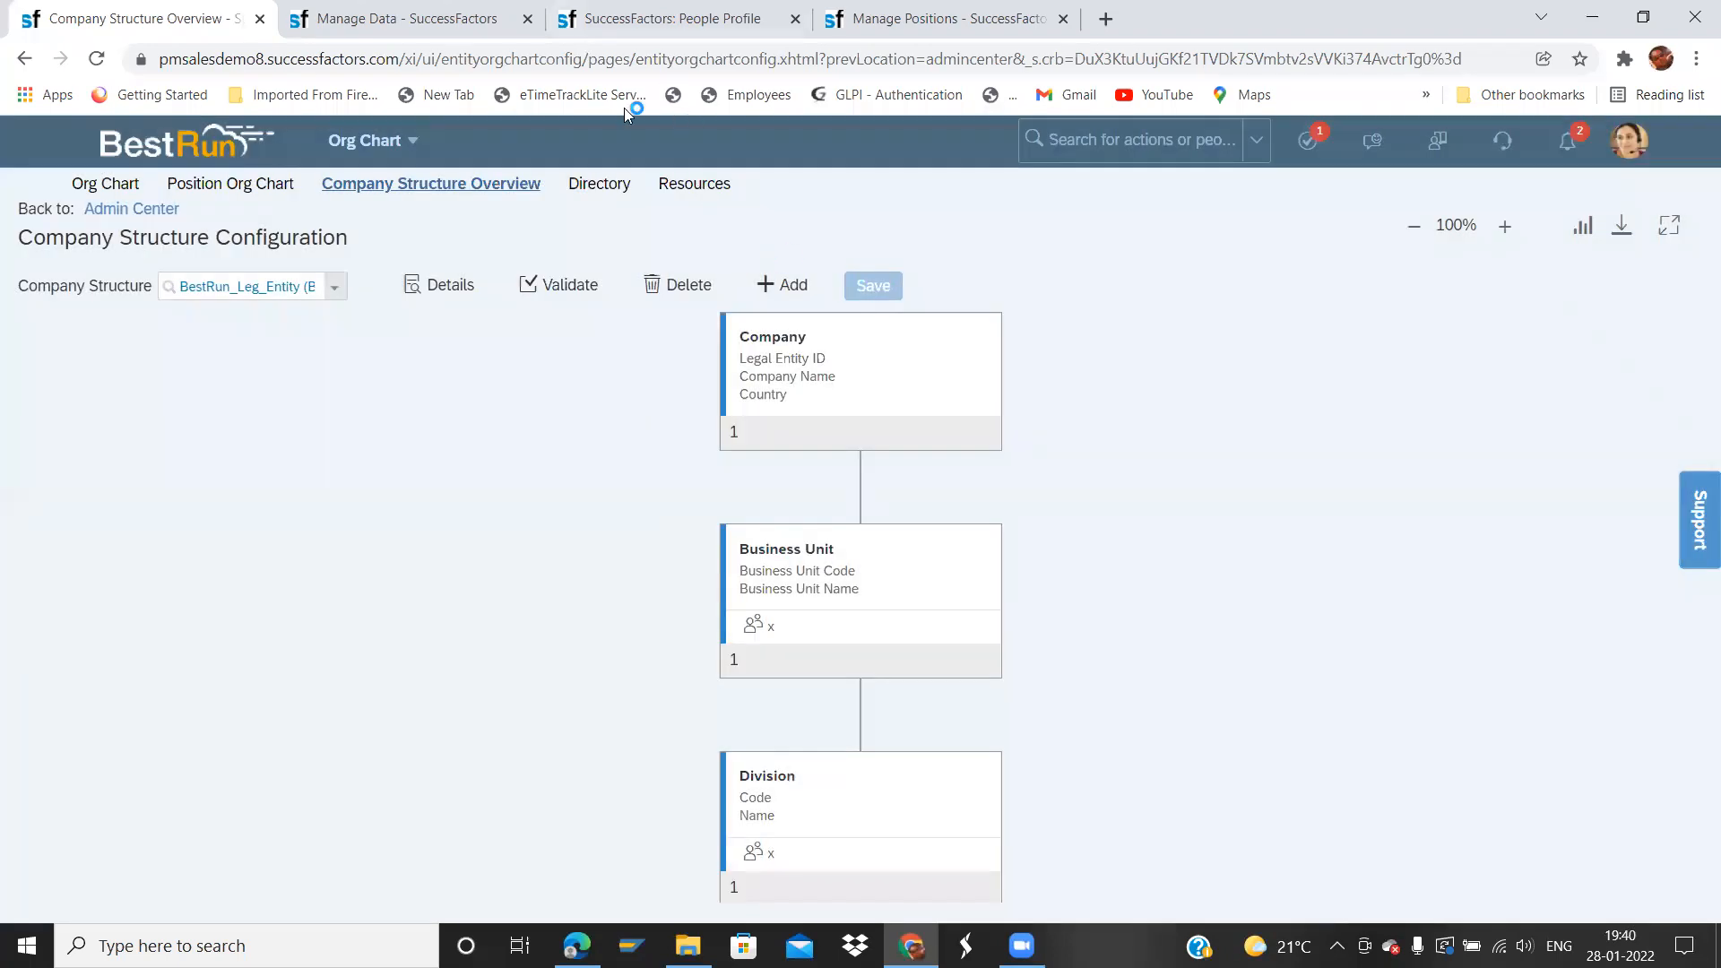
- Return to the Company Structure Overview and select BestRun_Leg_Entity as the company structure
left_click(437, 192)
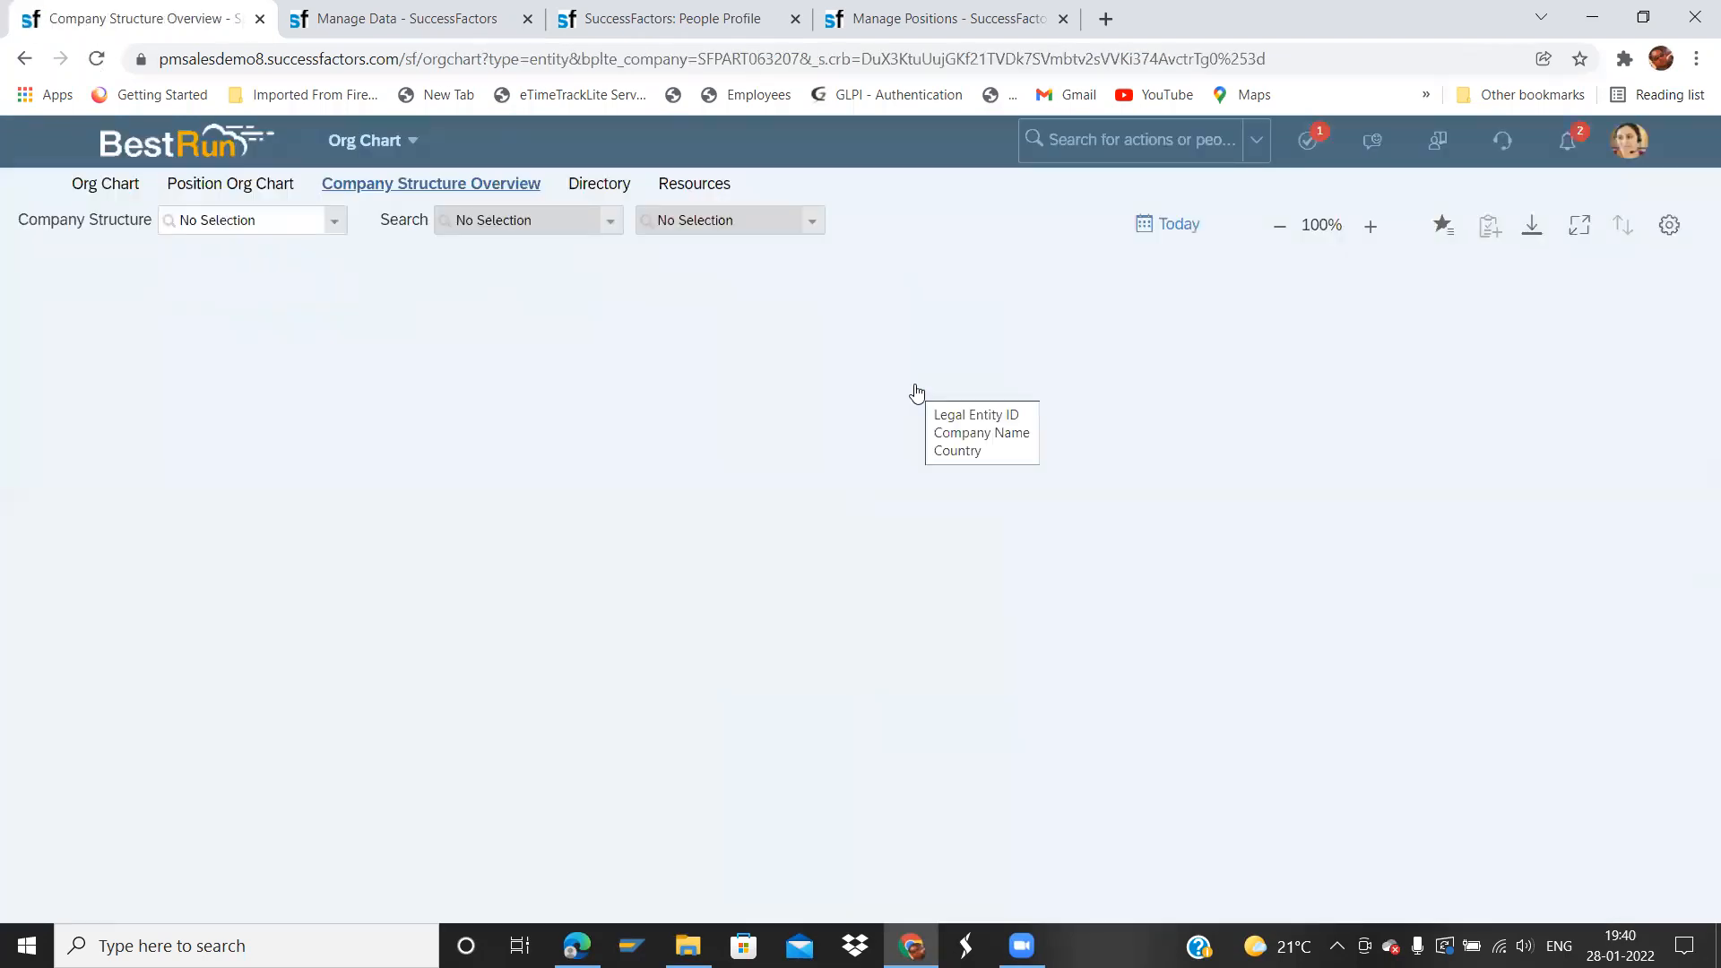
left_click(330, 224)
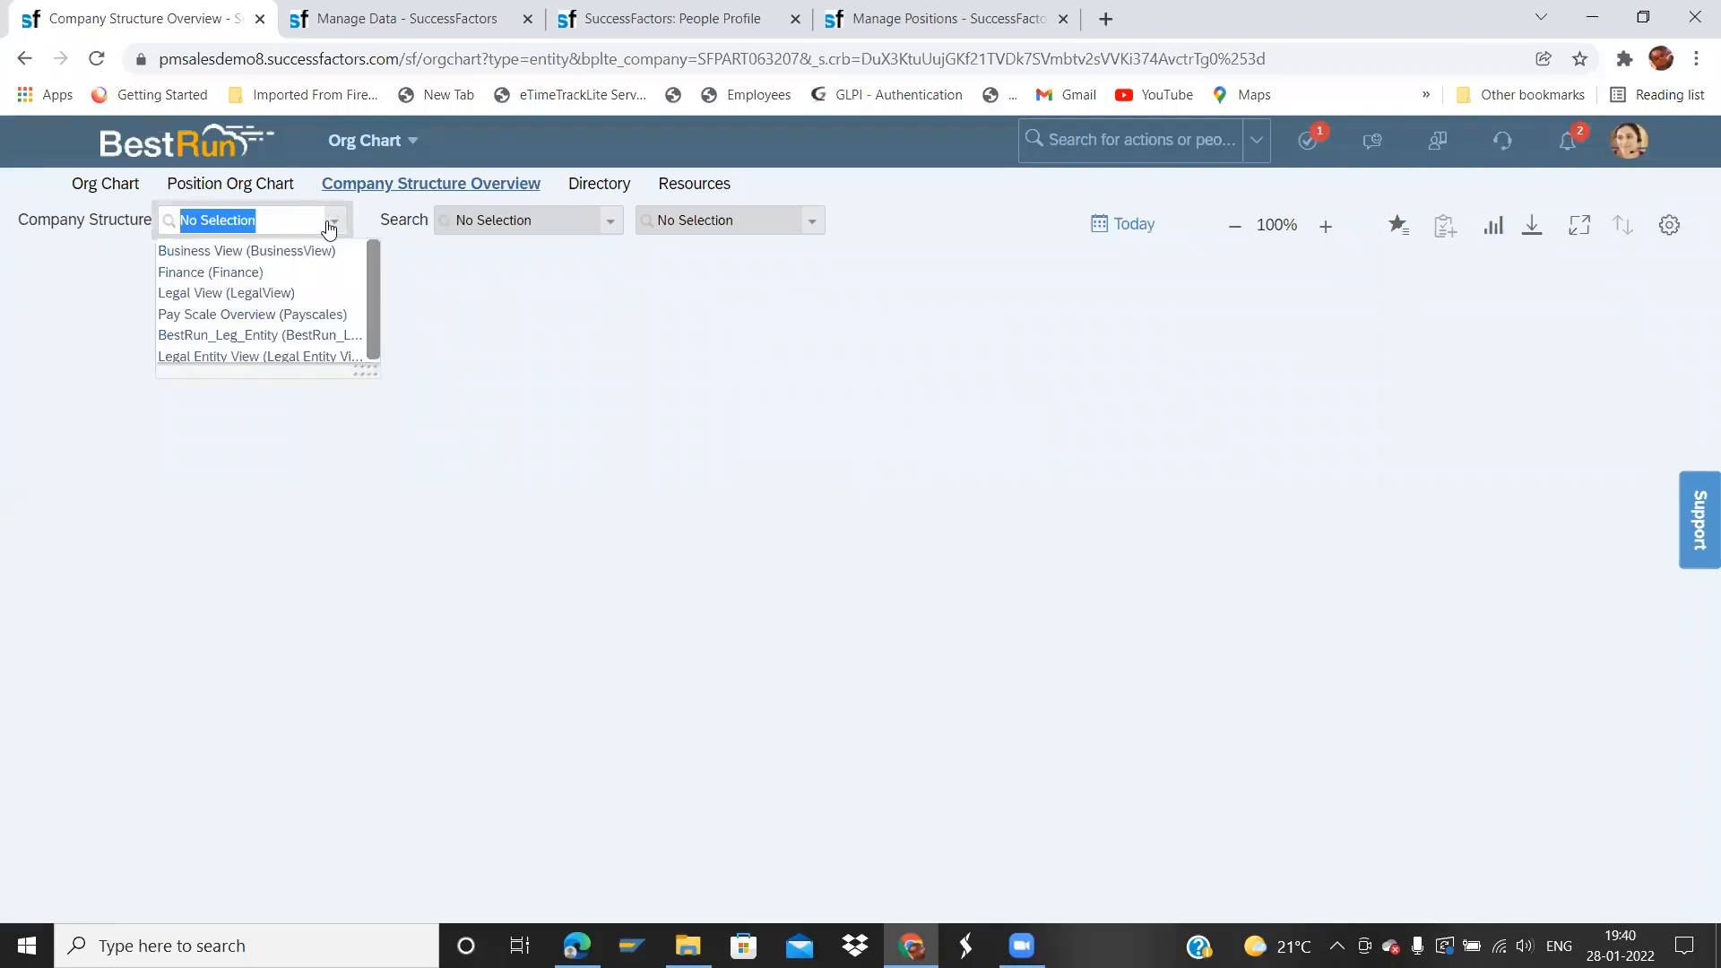
left_click(262, 341)
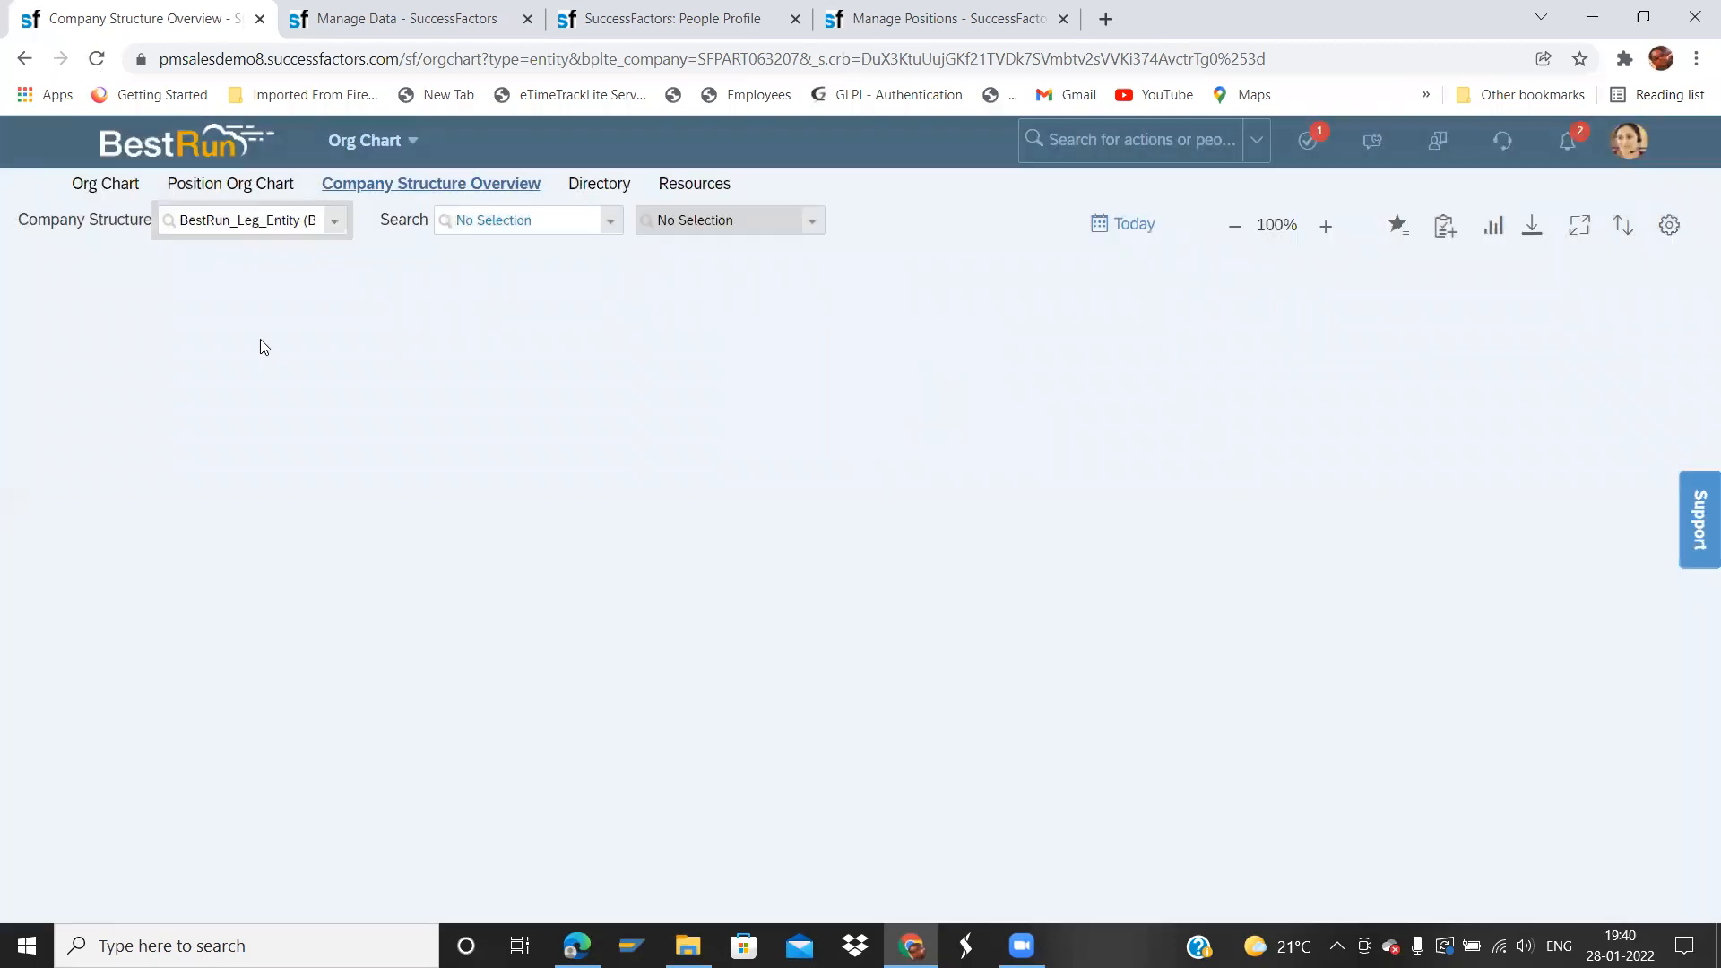
- Search the structure by Company for 1710 and show the BestRun Company hierarchy
left_click(611, 220)
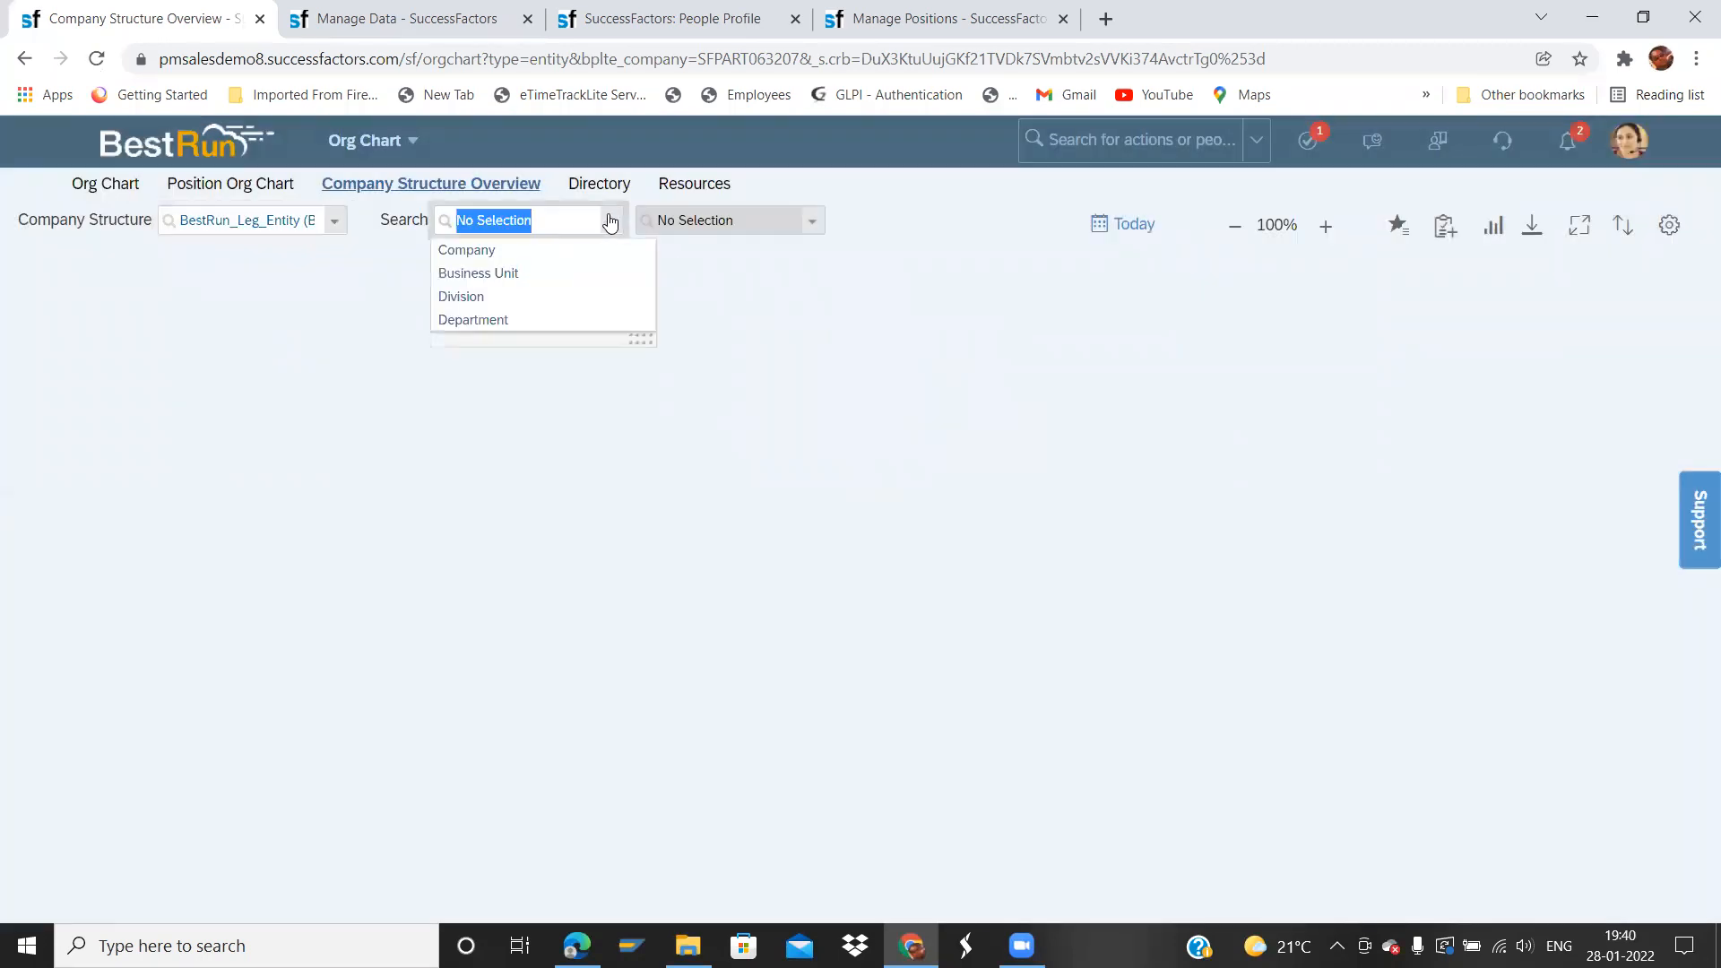
left_click(504, 255)
left_click(811, 223)
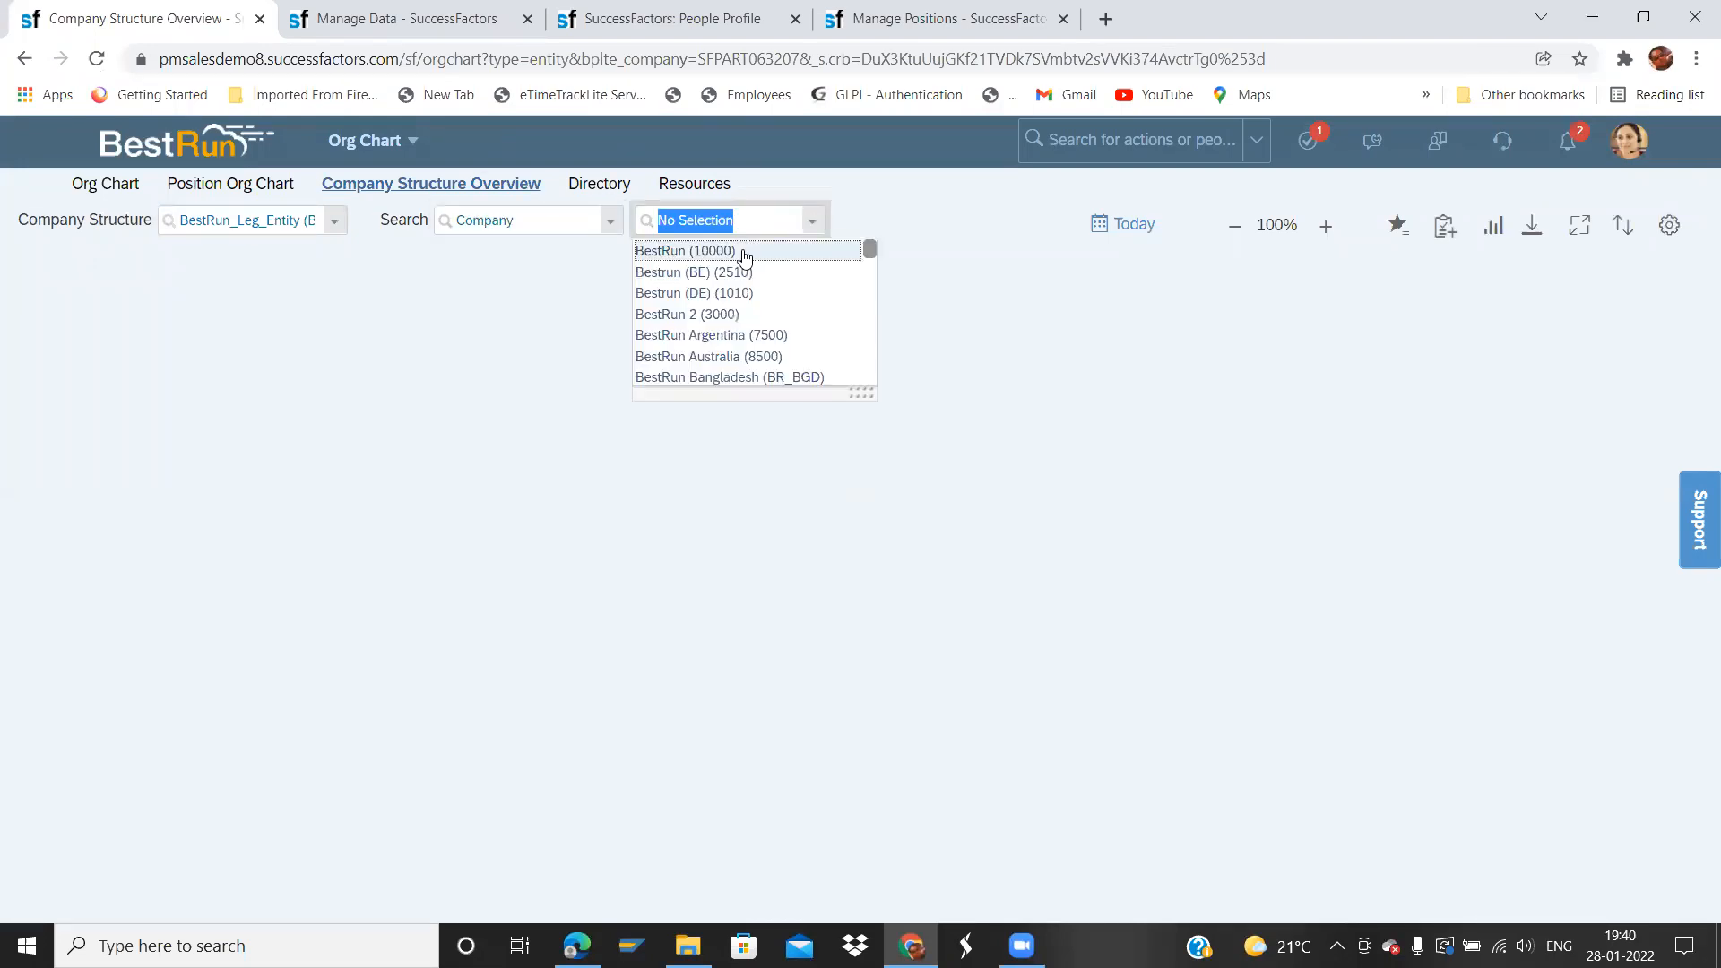
type("1710")
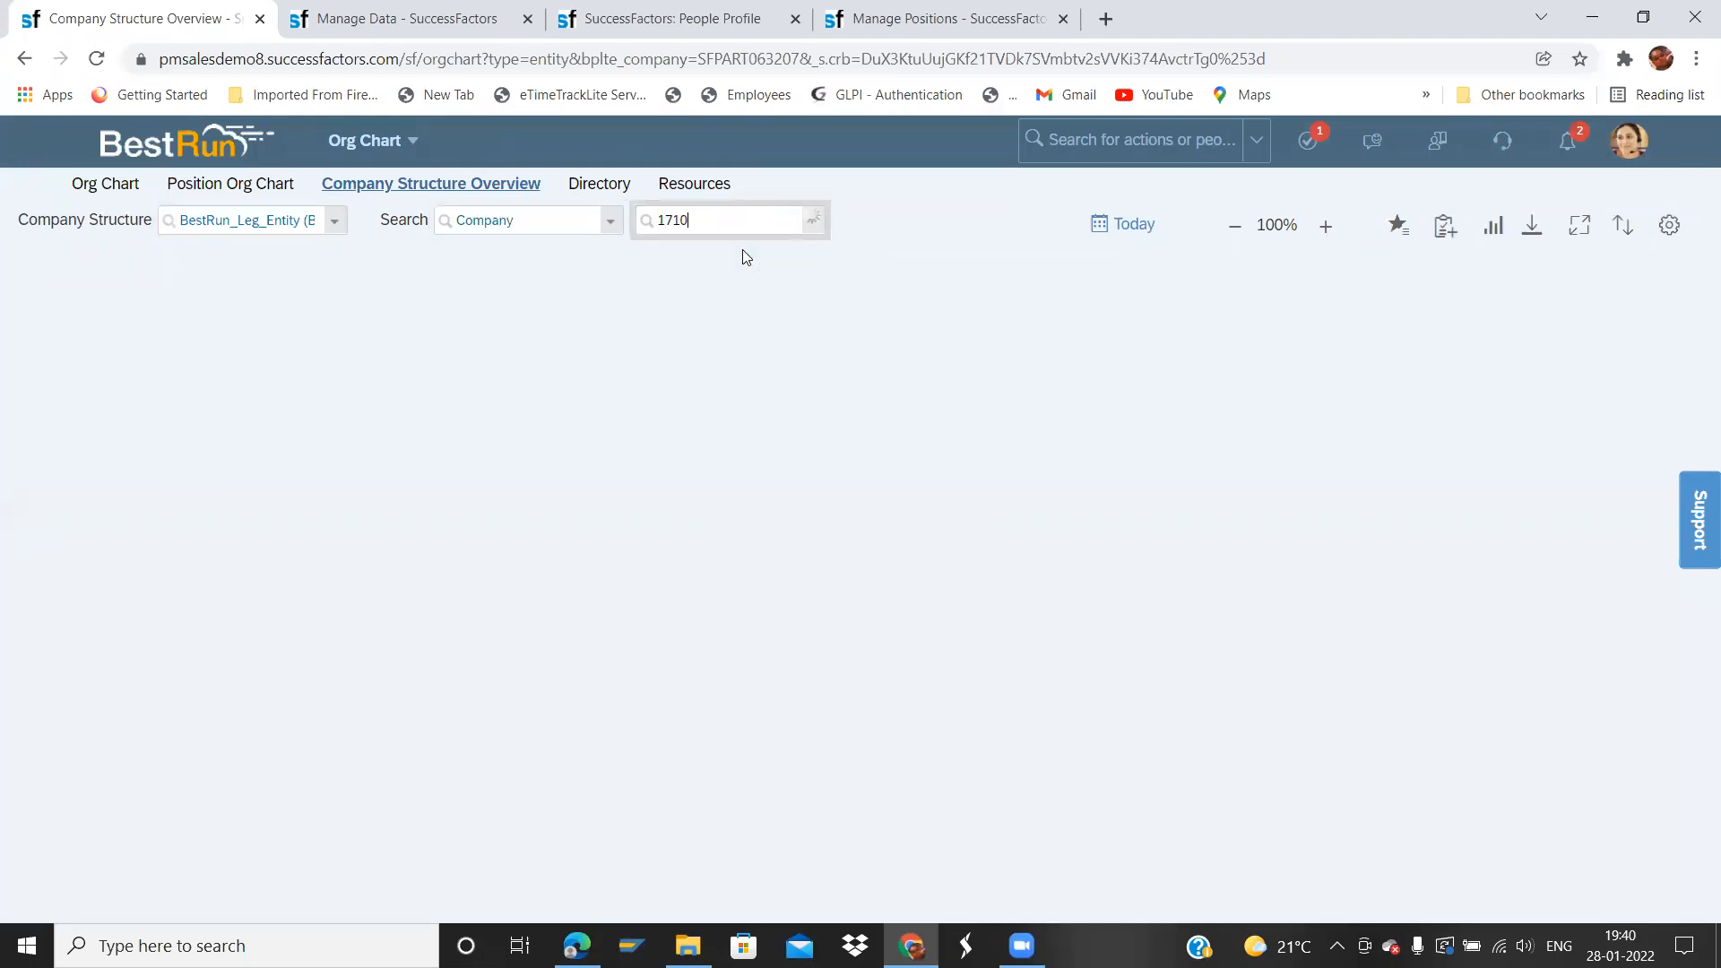
left_click(713, 248)
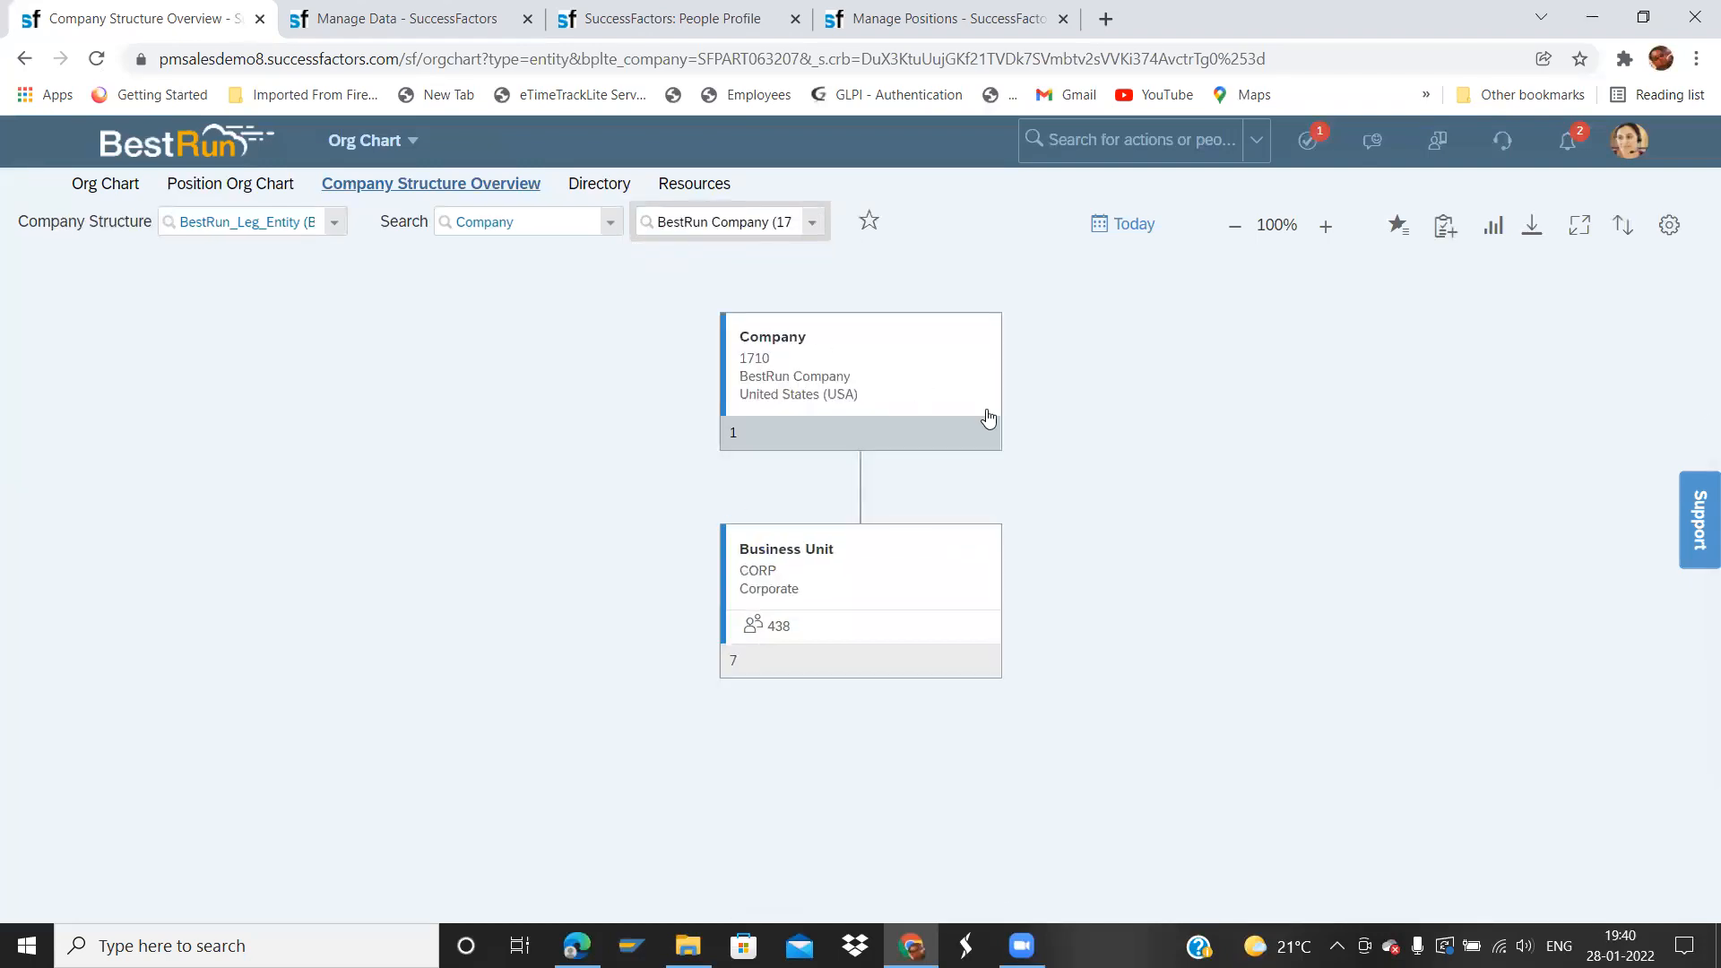
- Expand the Corporate business unit under BestRun Company to show its divisions with their people counts
left_click(746, 406)
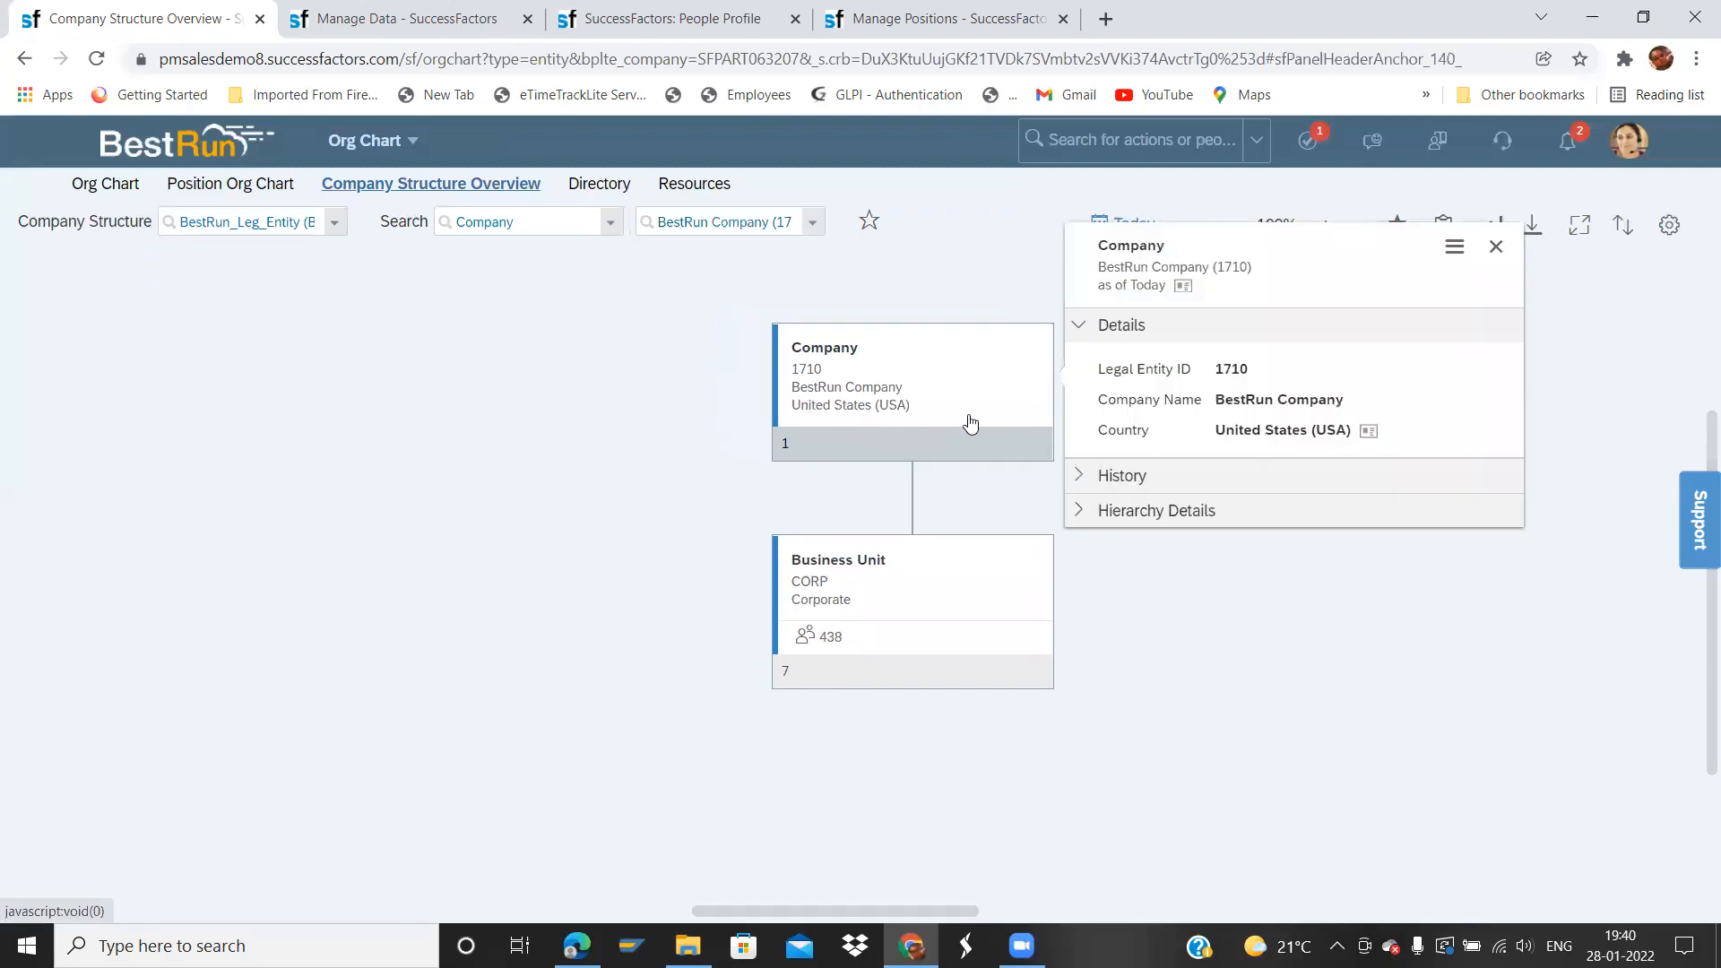
left_click(870, 664)
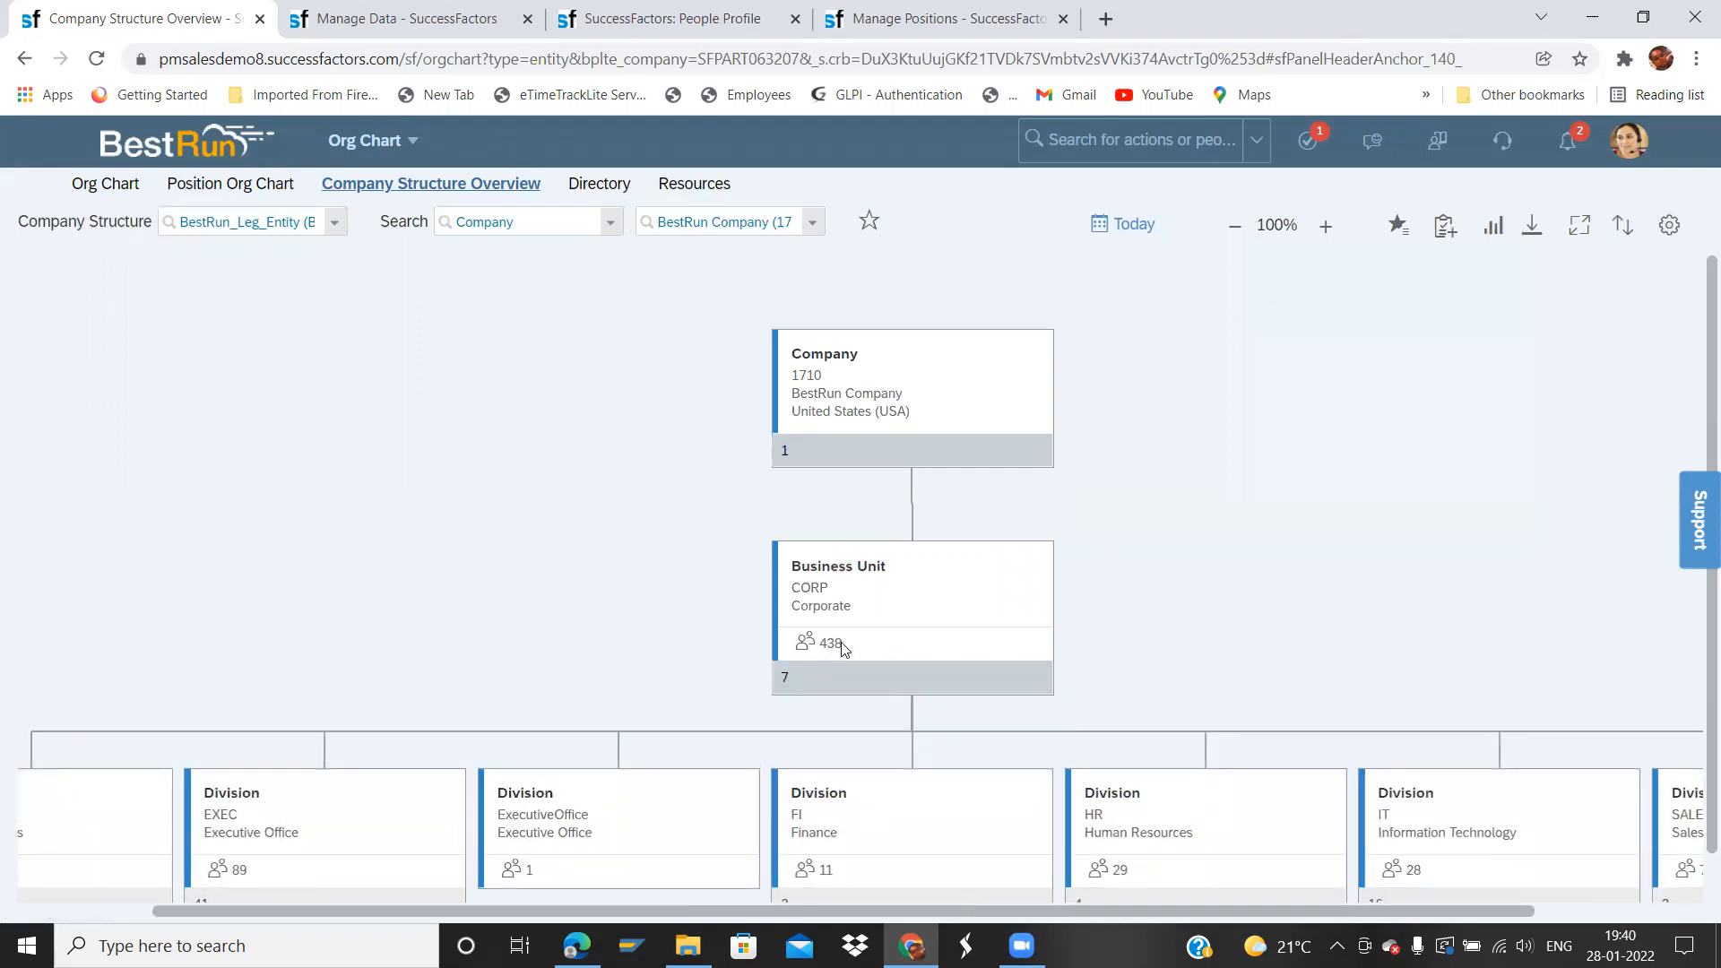
left_click_drag(821, 637, 822, 438)
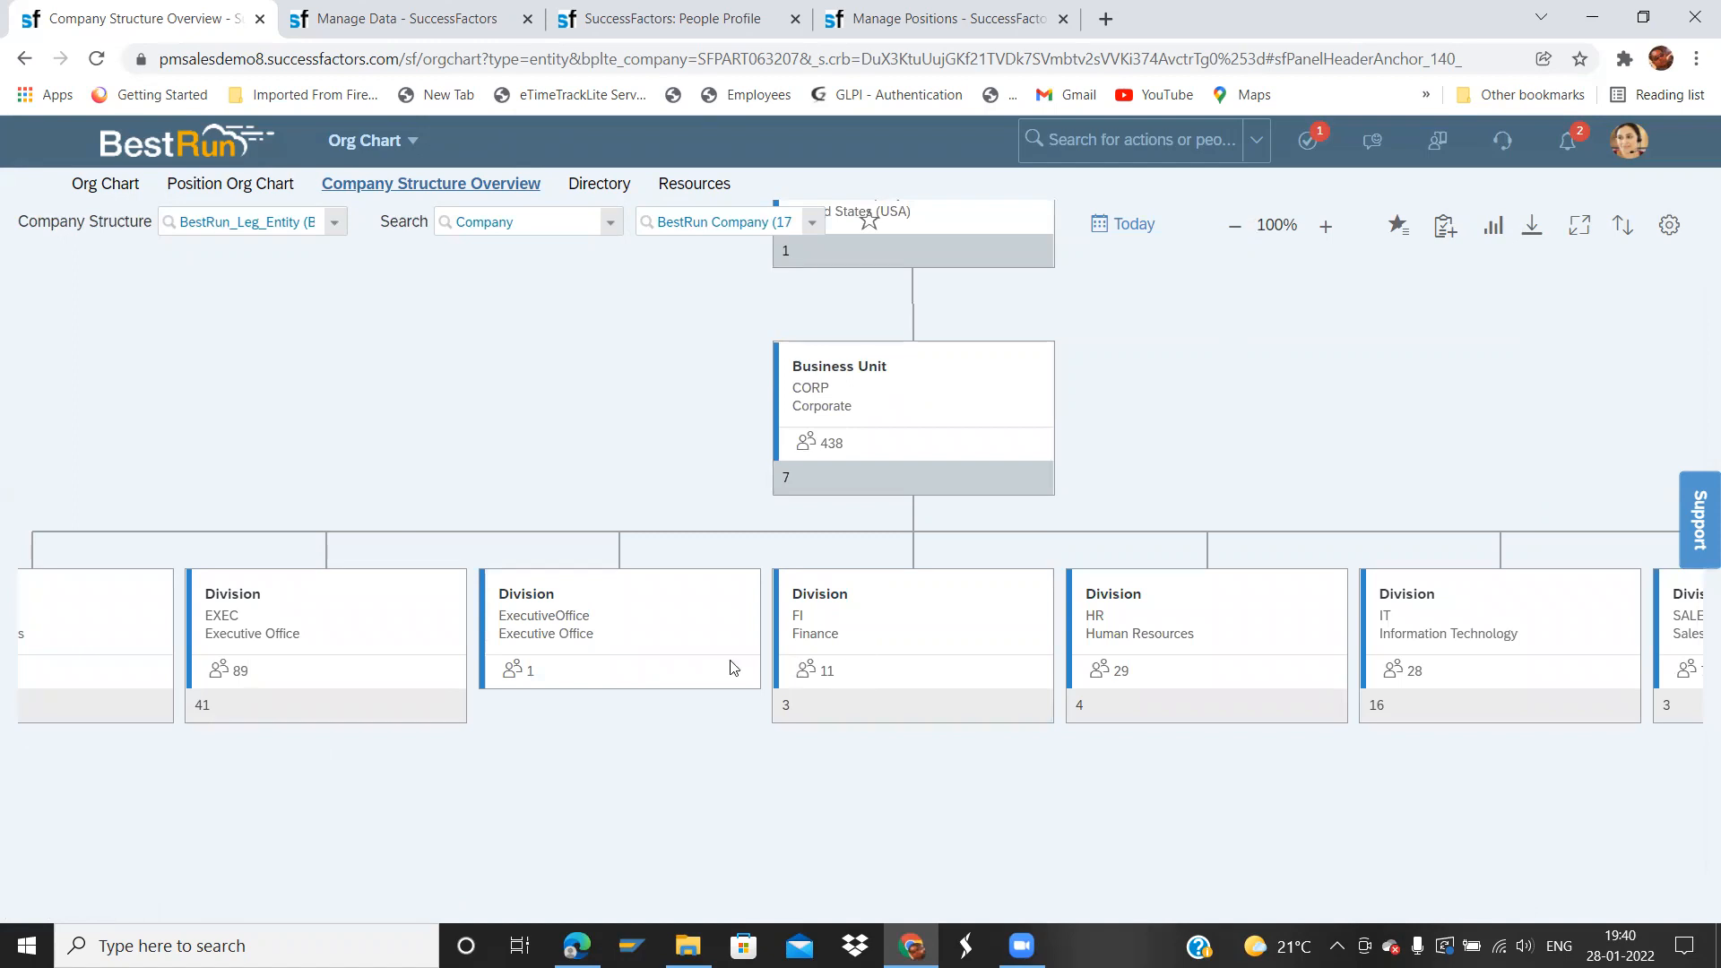
left_click_drag(882, 433, 983, 412)
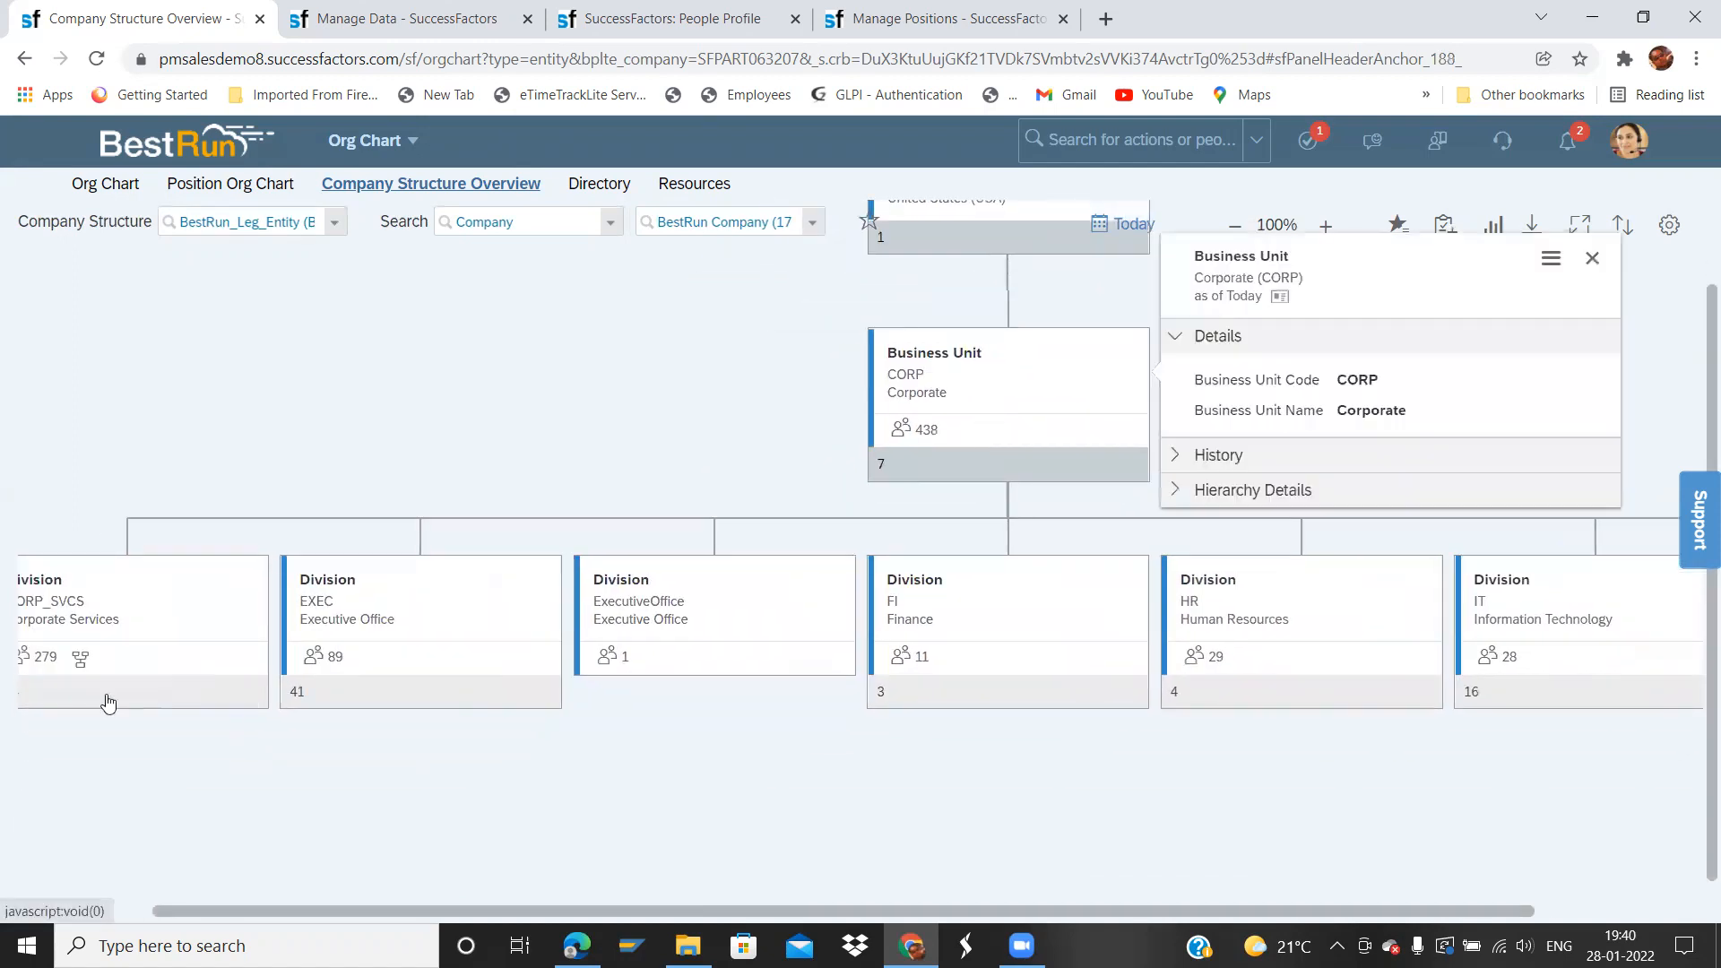
- Expand the Corporate Services division down to its departments and check the department fields
left_click(70, 702)
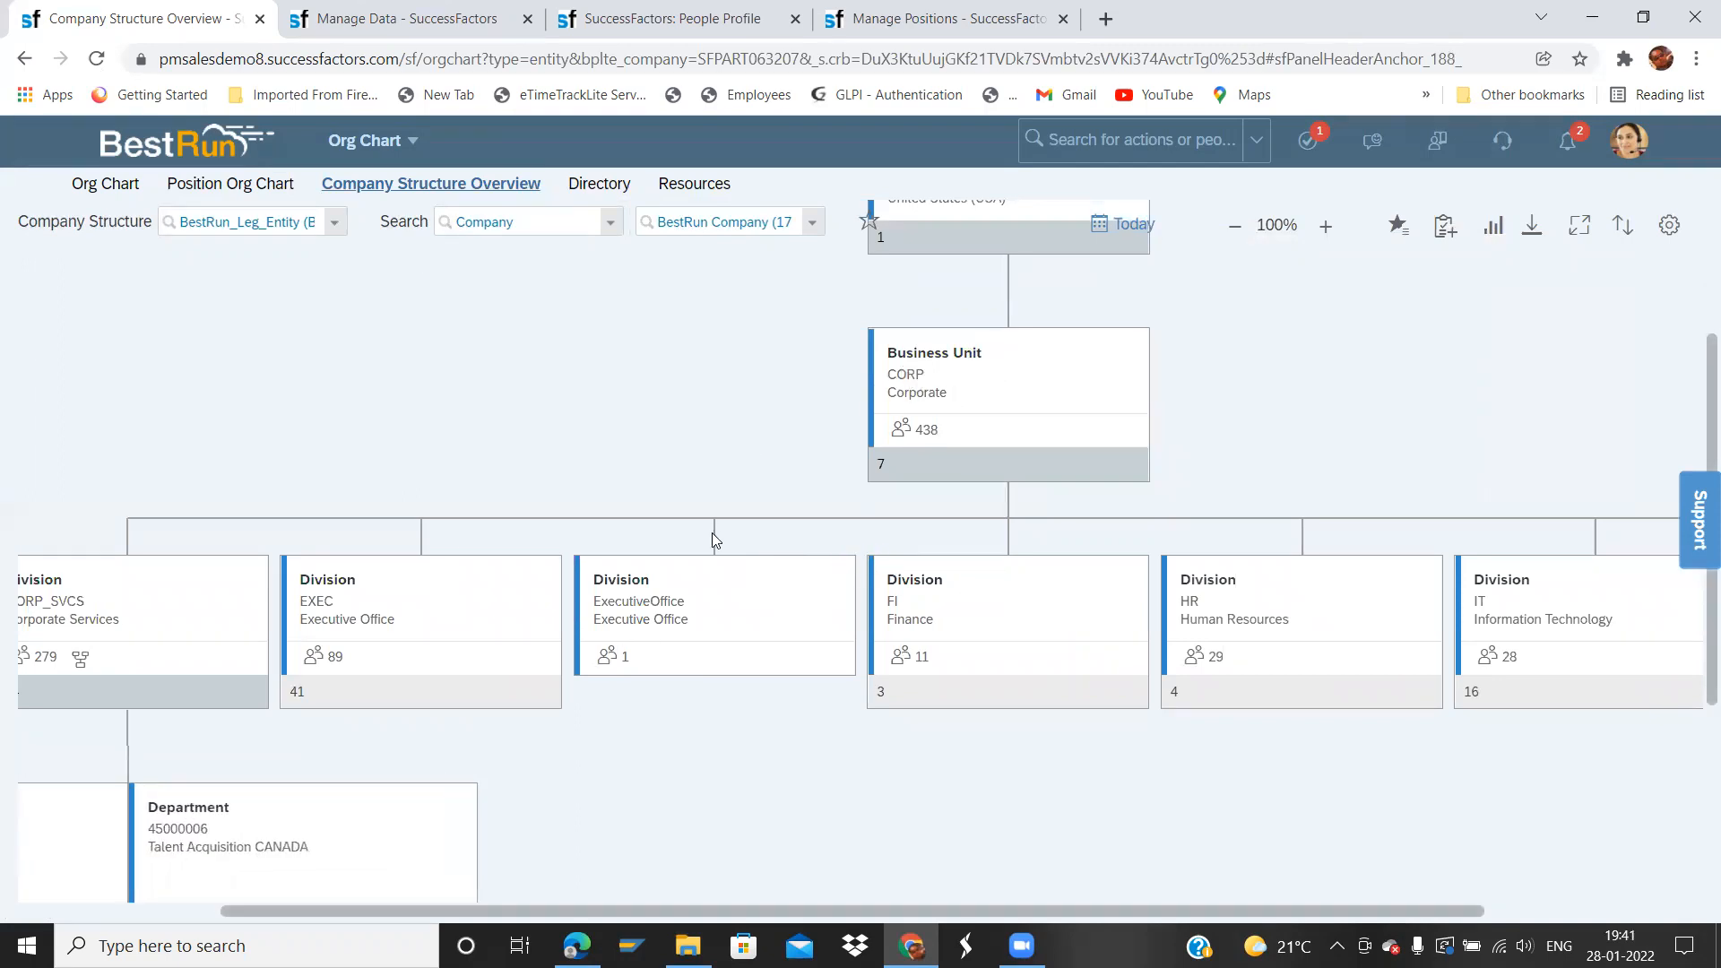
left_click_drag(445, 591, 772, 312)
left_click(772, 312)
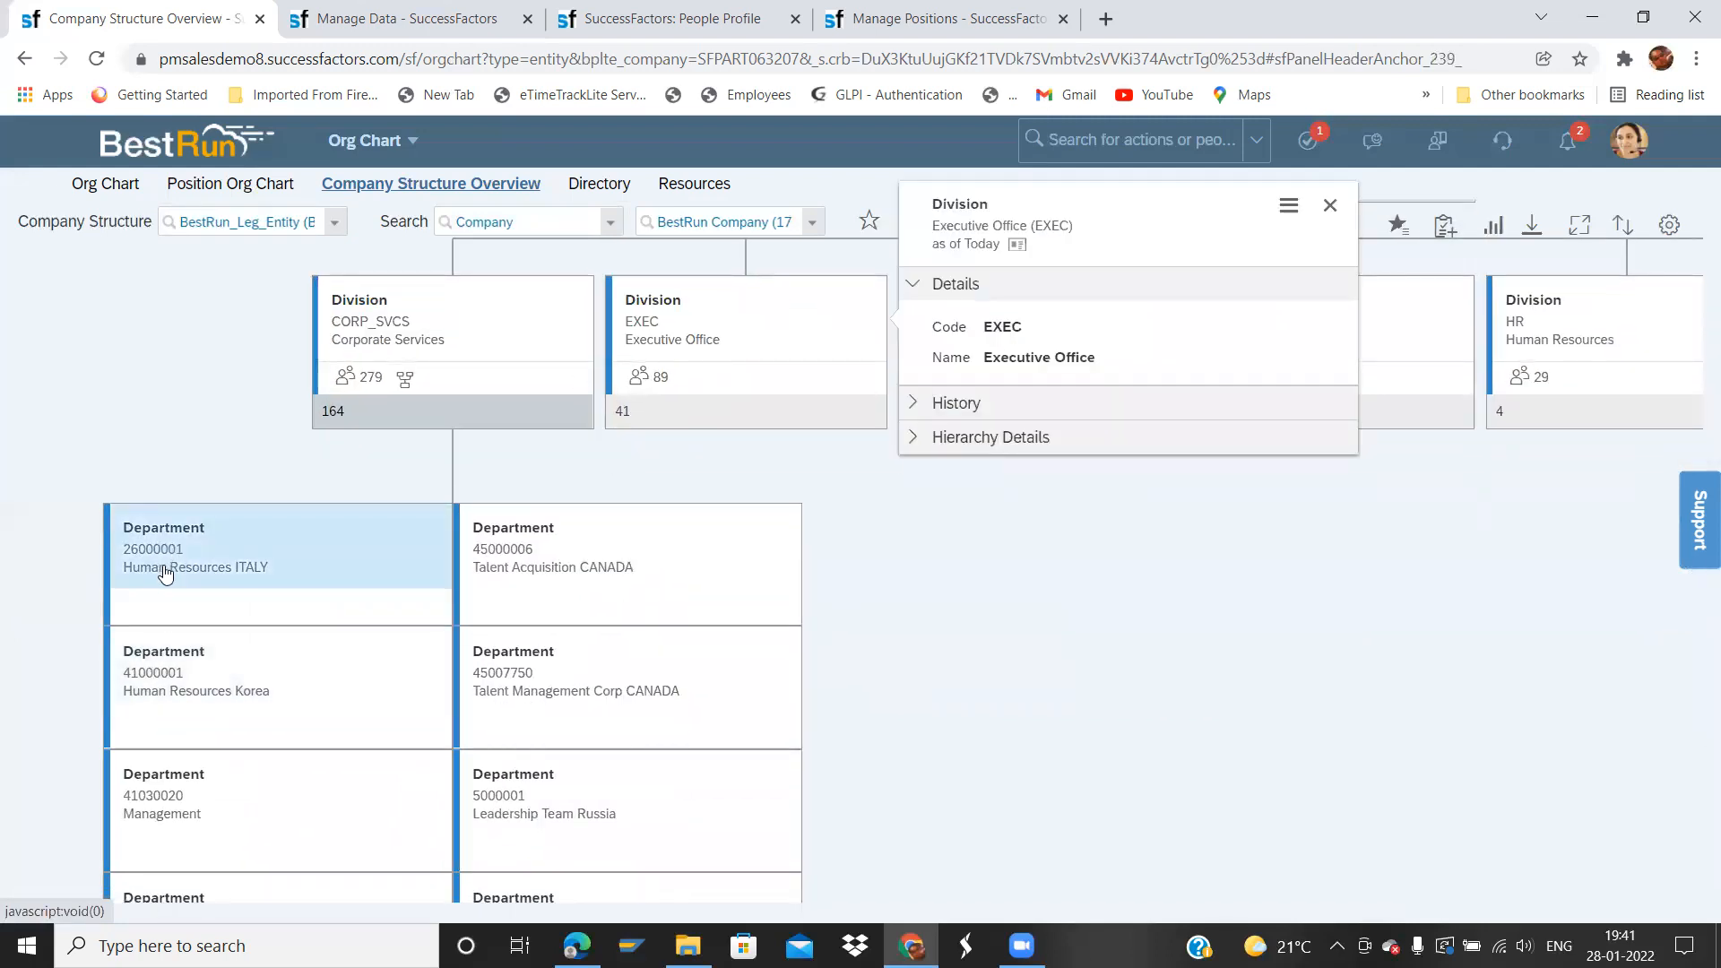